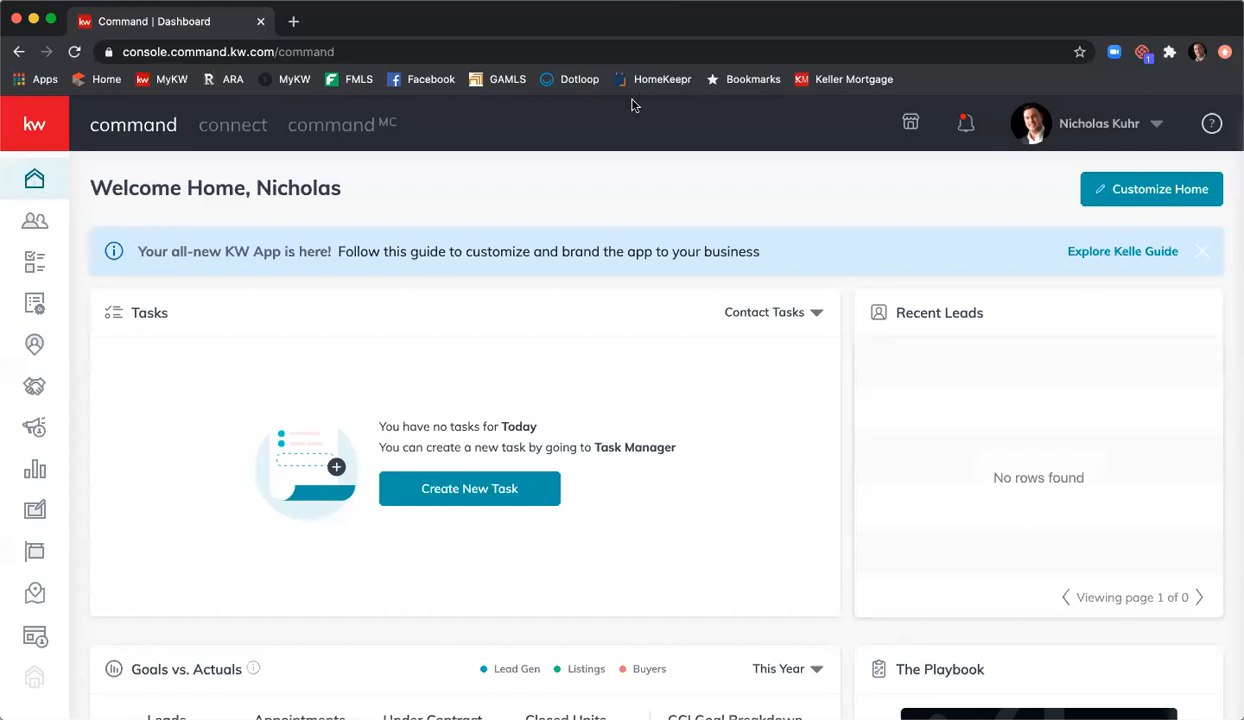
Step: From All Opportunities, open the 6789 Main St NE listing and view its Documents checklist
click(37, 388)
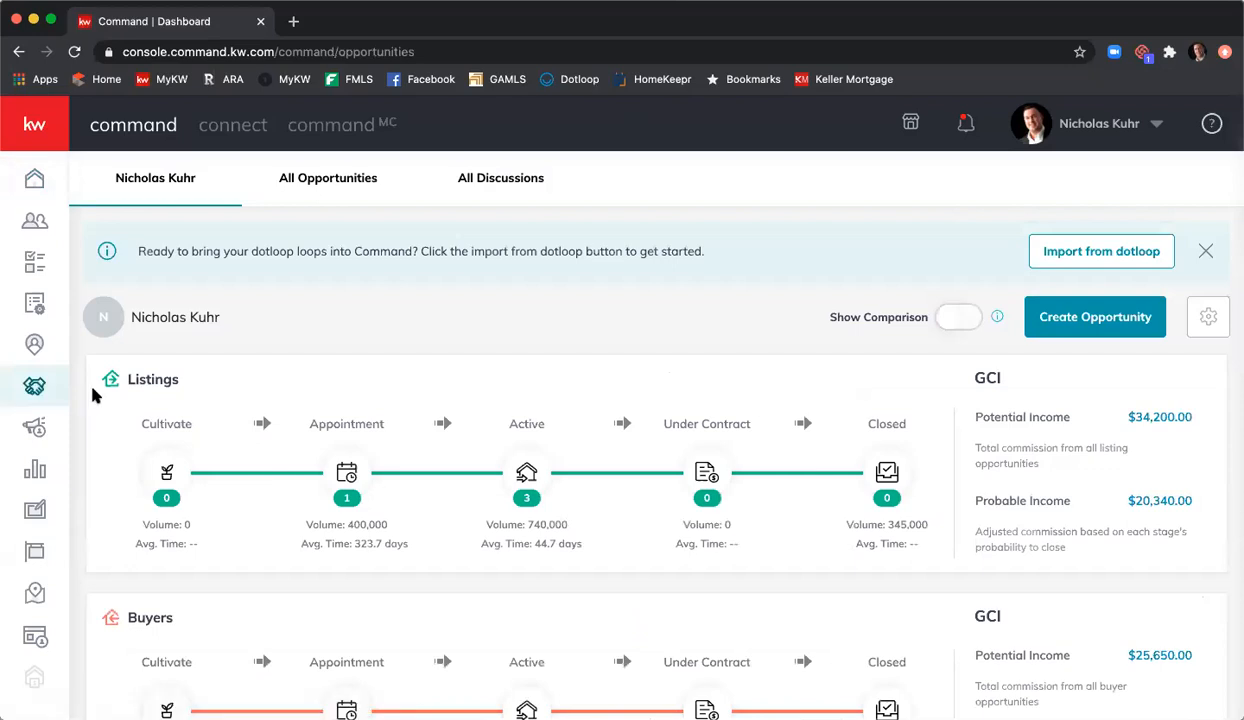
click(315, 181)
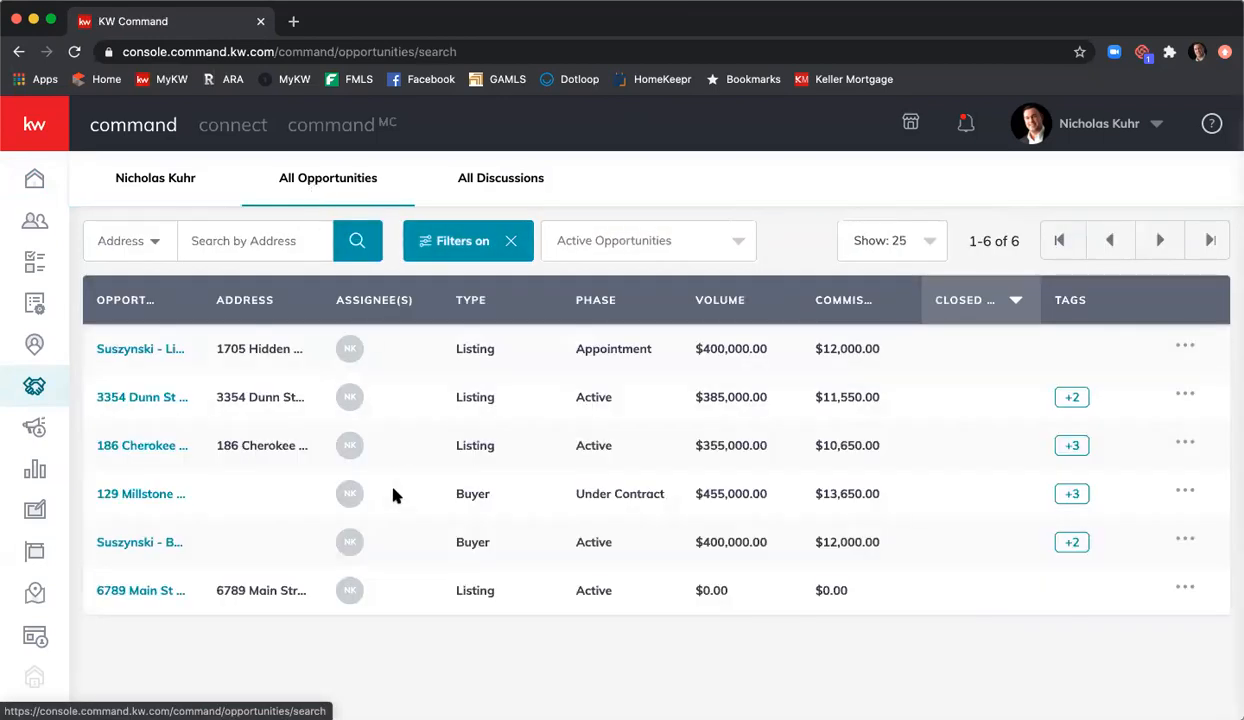
click(117, 594)
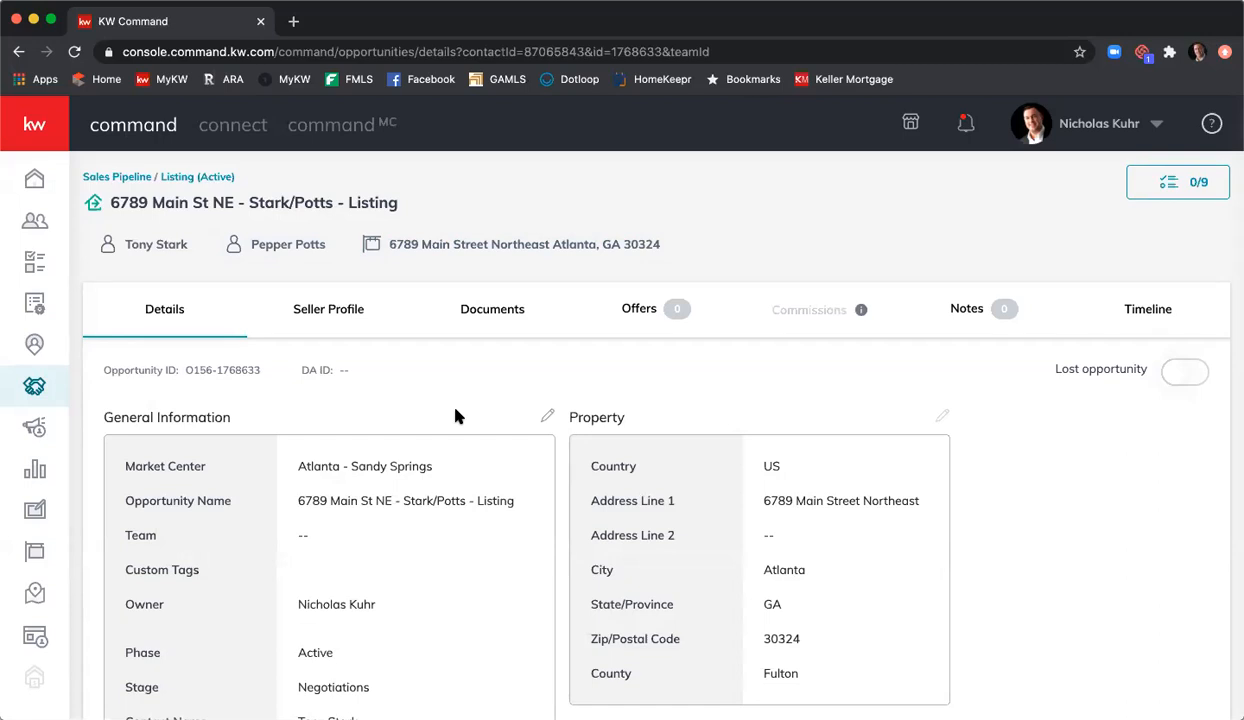
scroll(460, 414, down, 1)
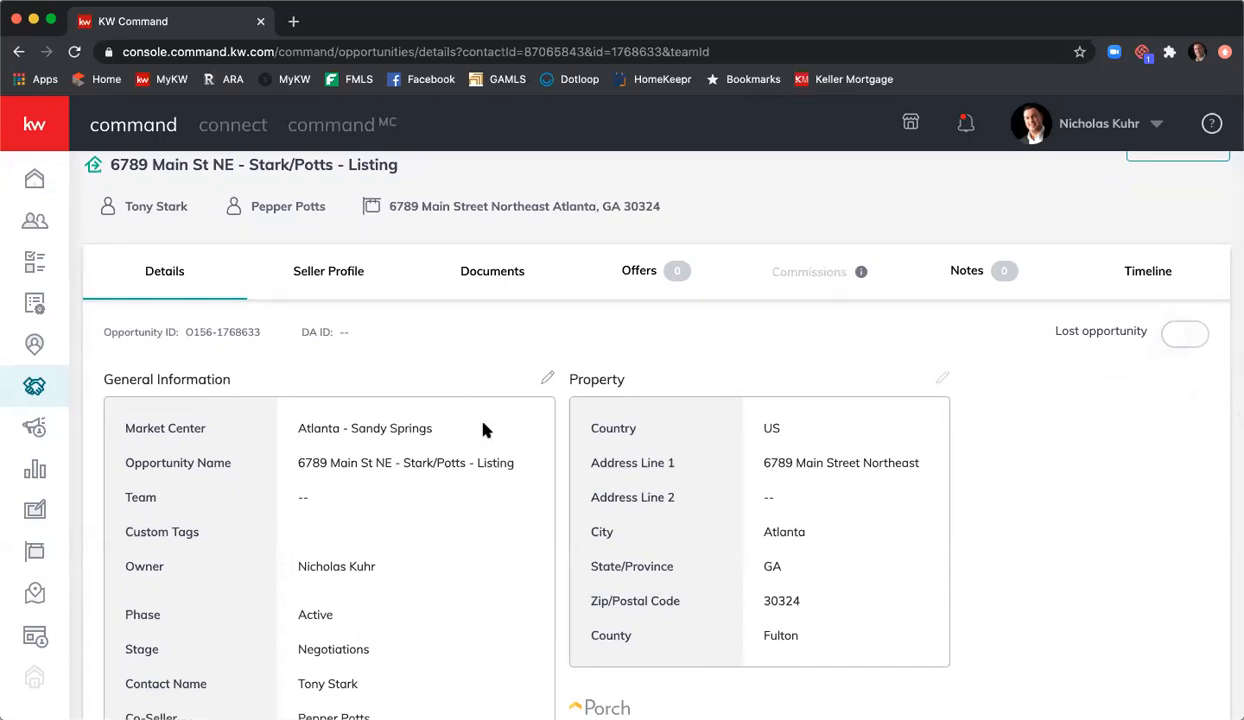
scroll(483, 428, up, 1)
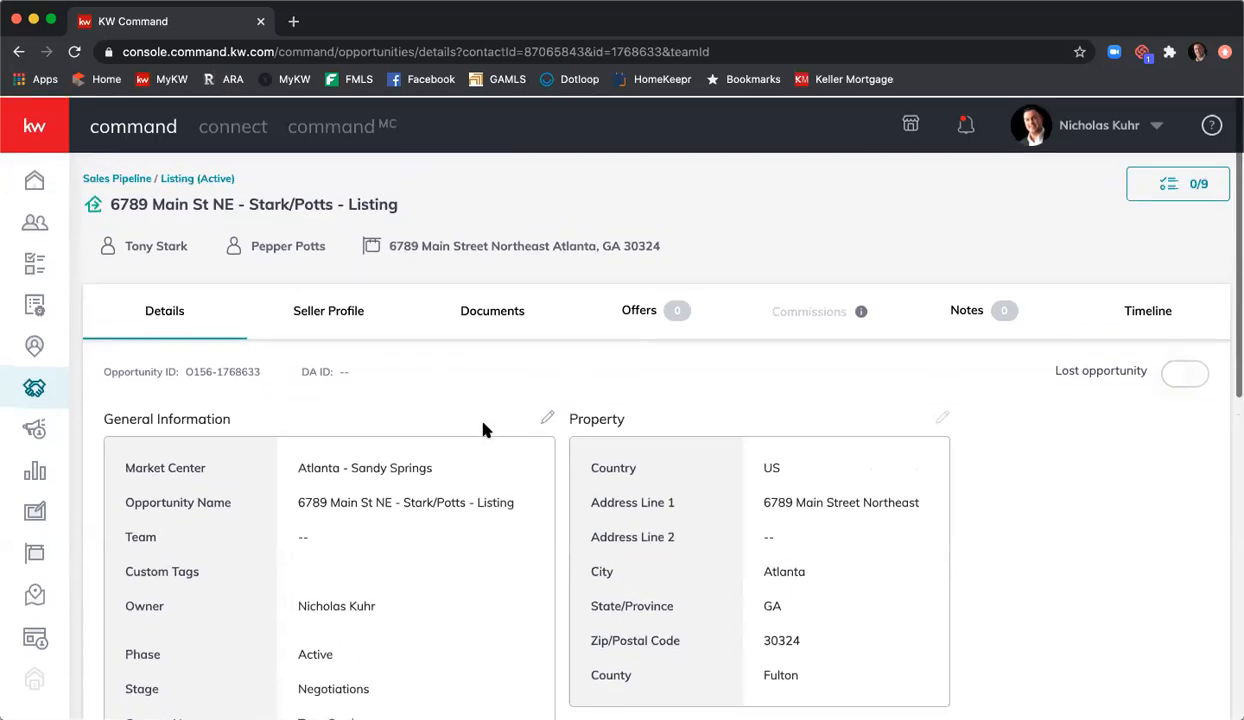
click(483, 318)
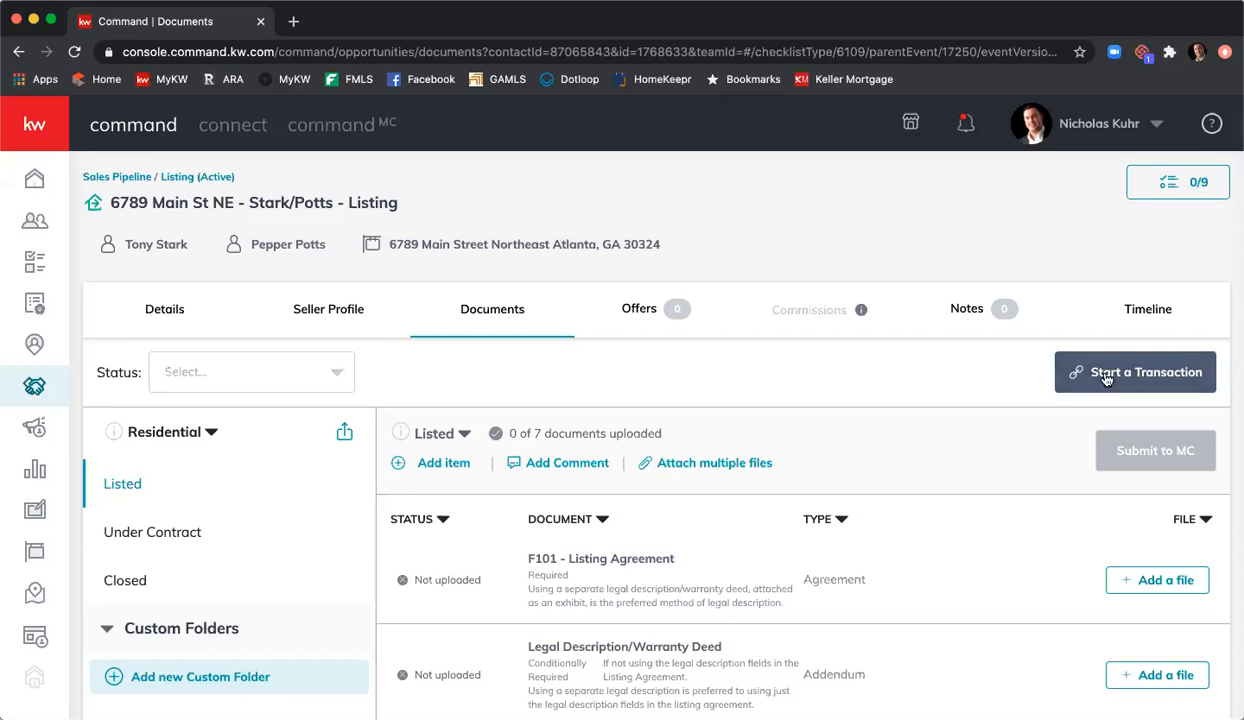
Step: Retry Start a Transaction with page reloads in between; it keeps failing, so open Chrome's menu
click(1106, 379)
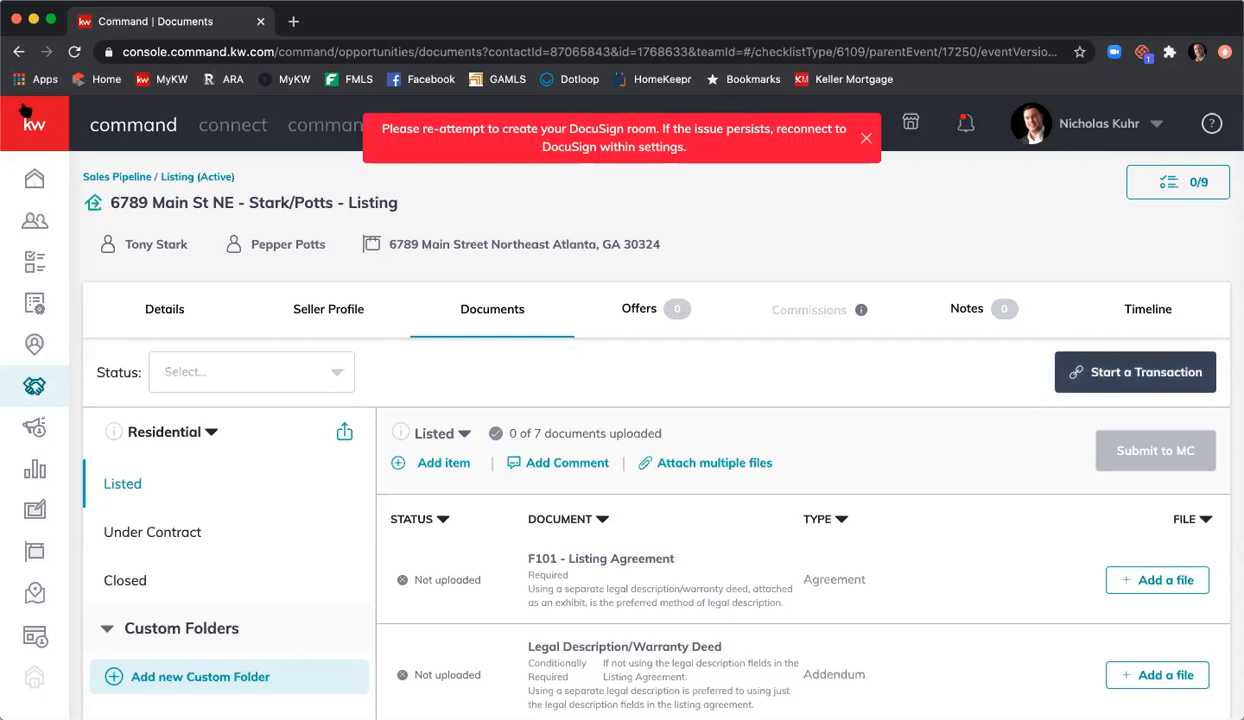
click(75, 51)
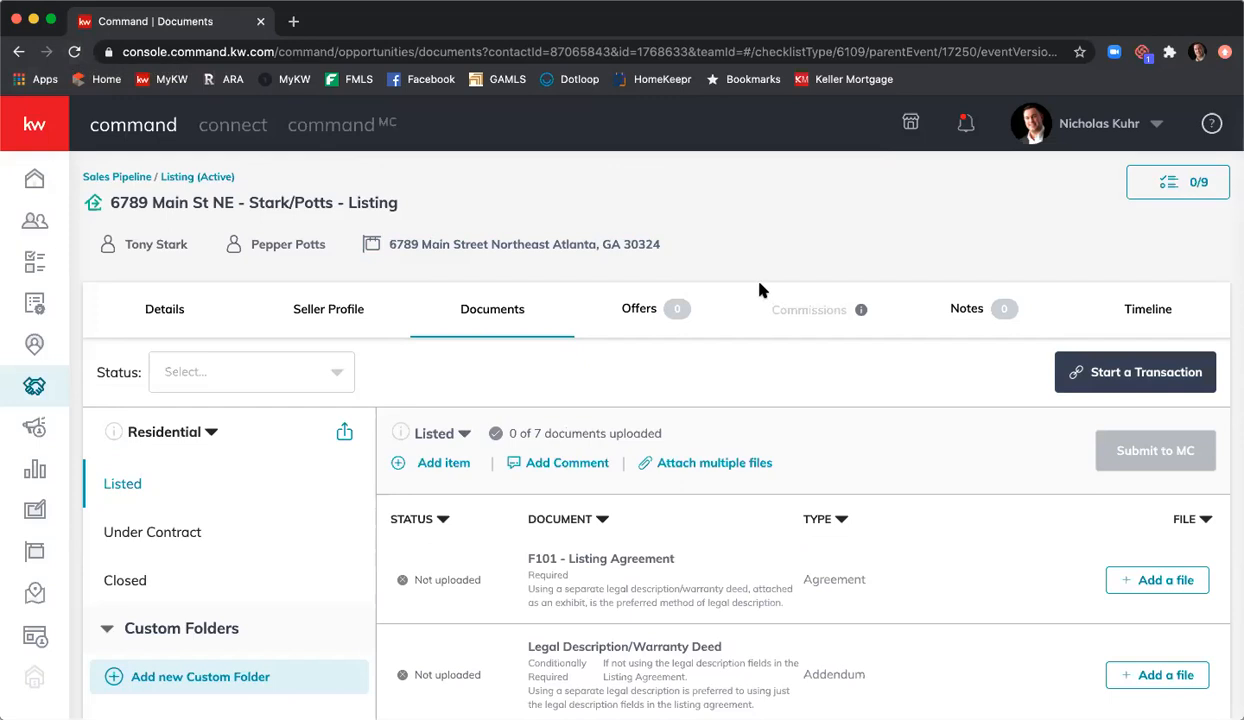
click(1100, 377)
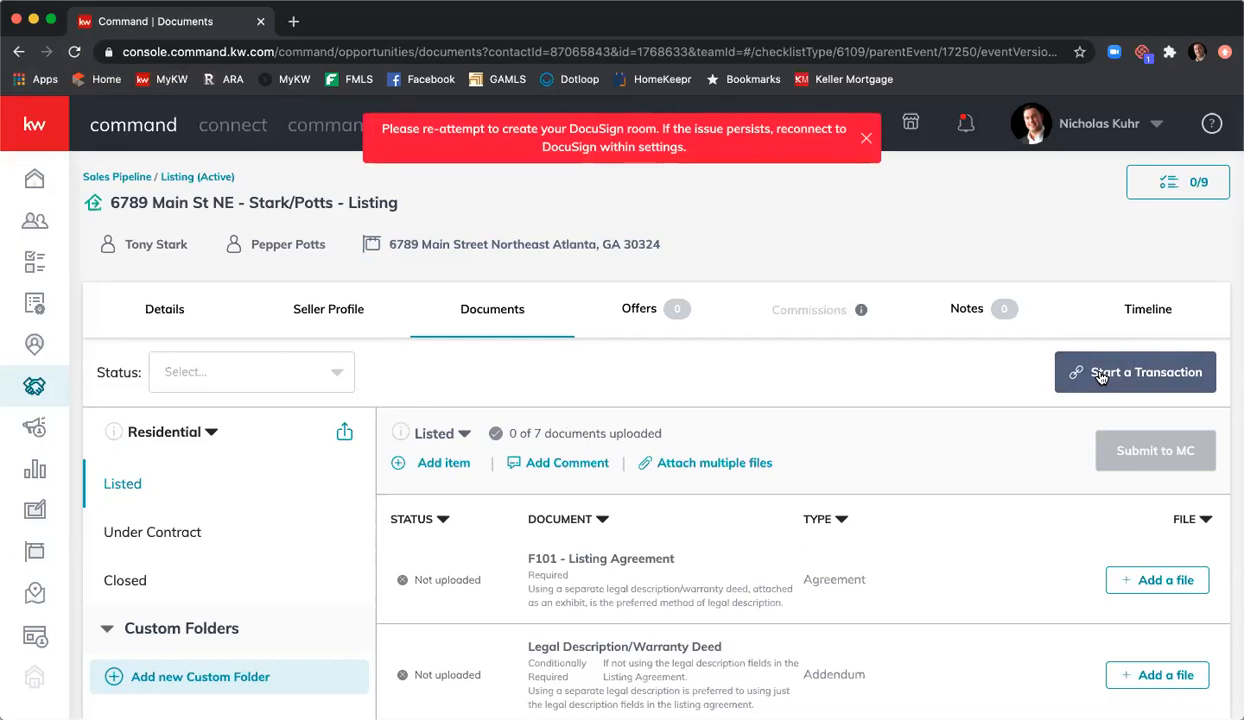
click(74, 51)
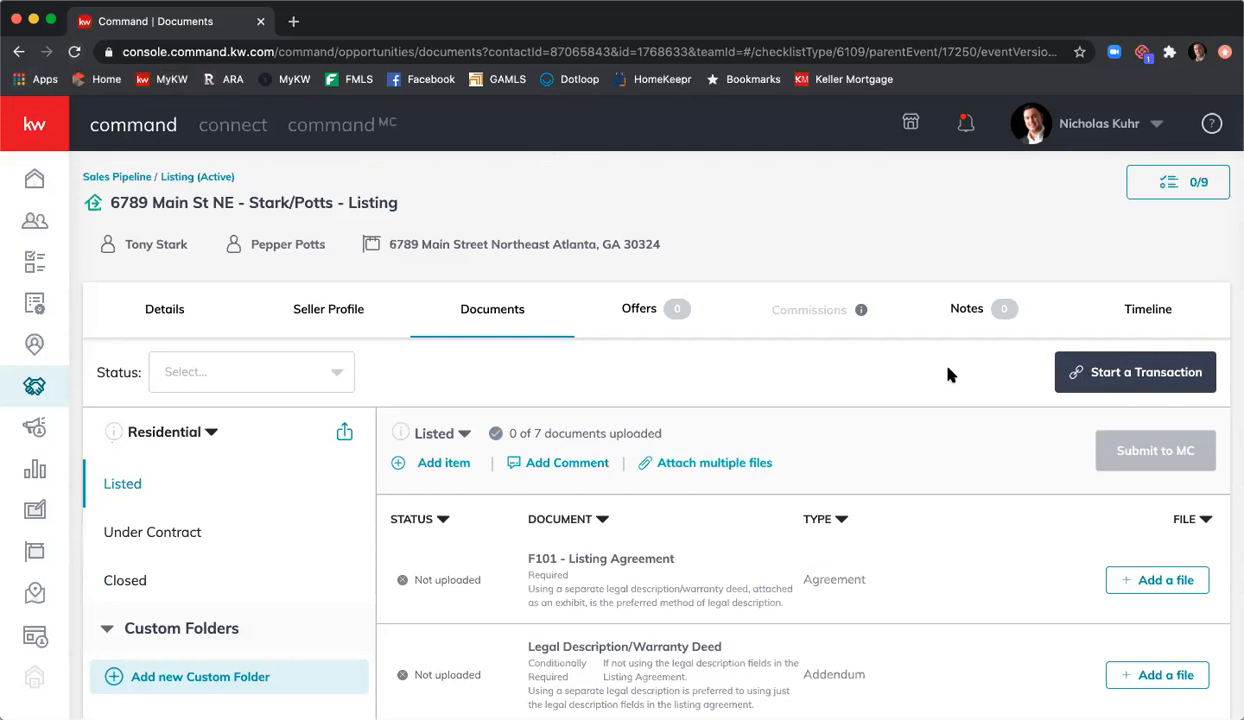
click(1141, 386)
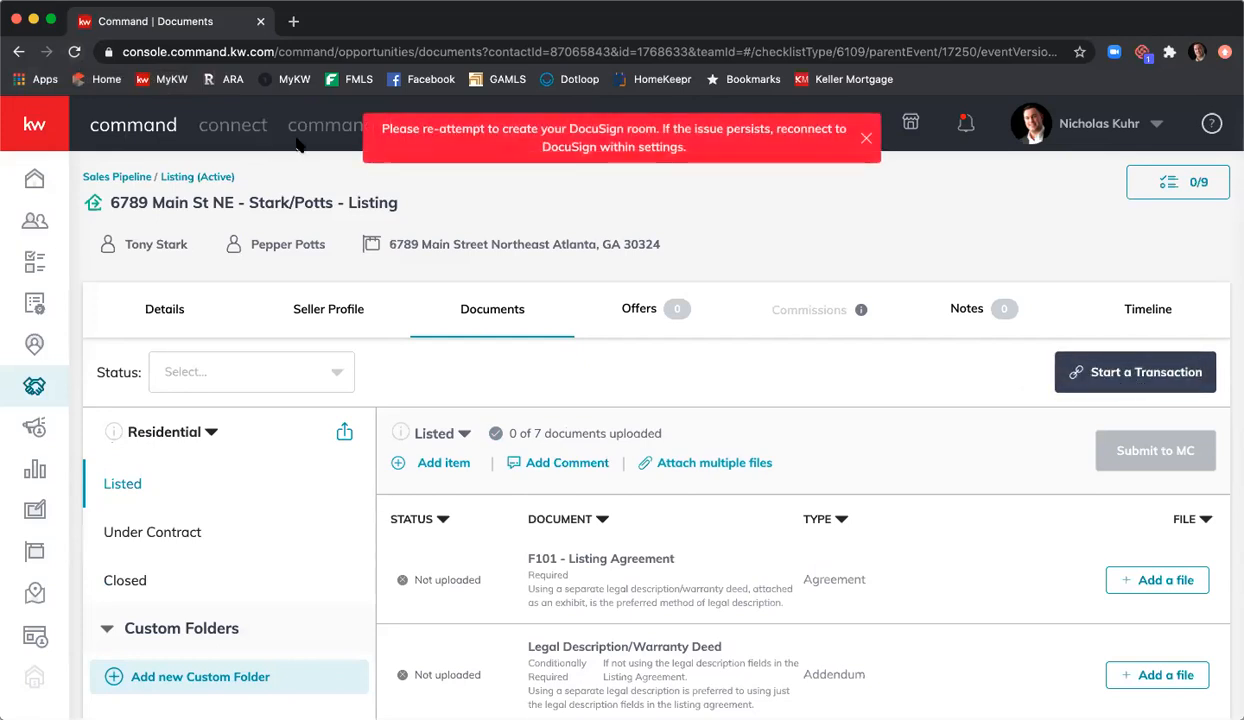
click(70, 1)
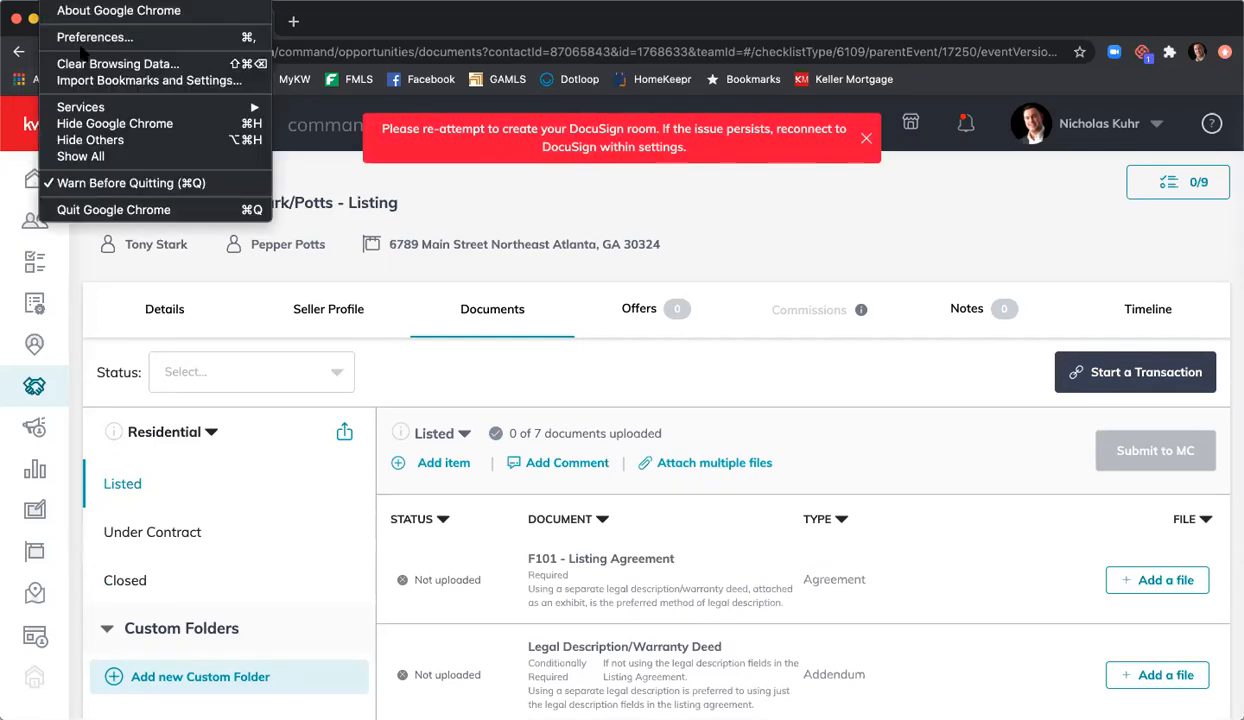
Step: Clear Chrome's browsing history, cookies and cached files for All time, then close Settings
click(110, 64)
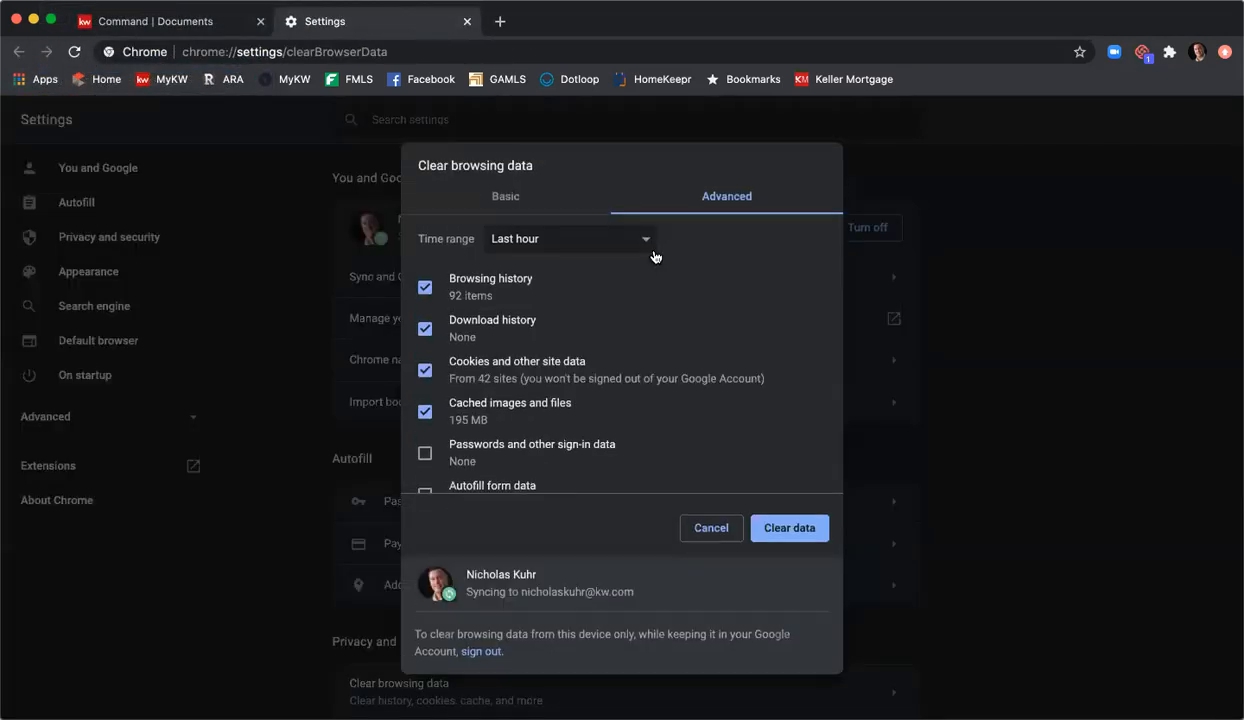
click(590, 238)
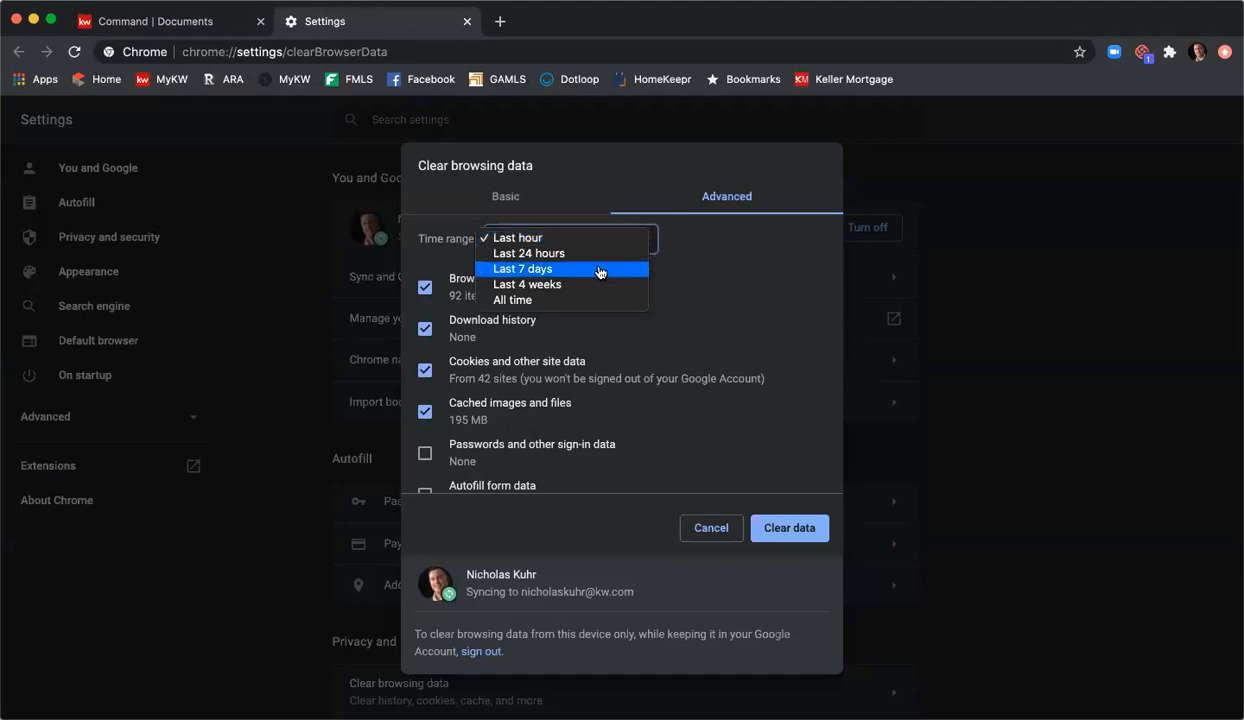
click(600, 301)
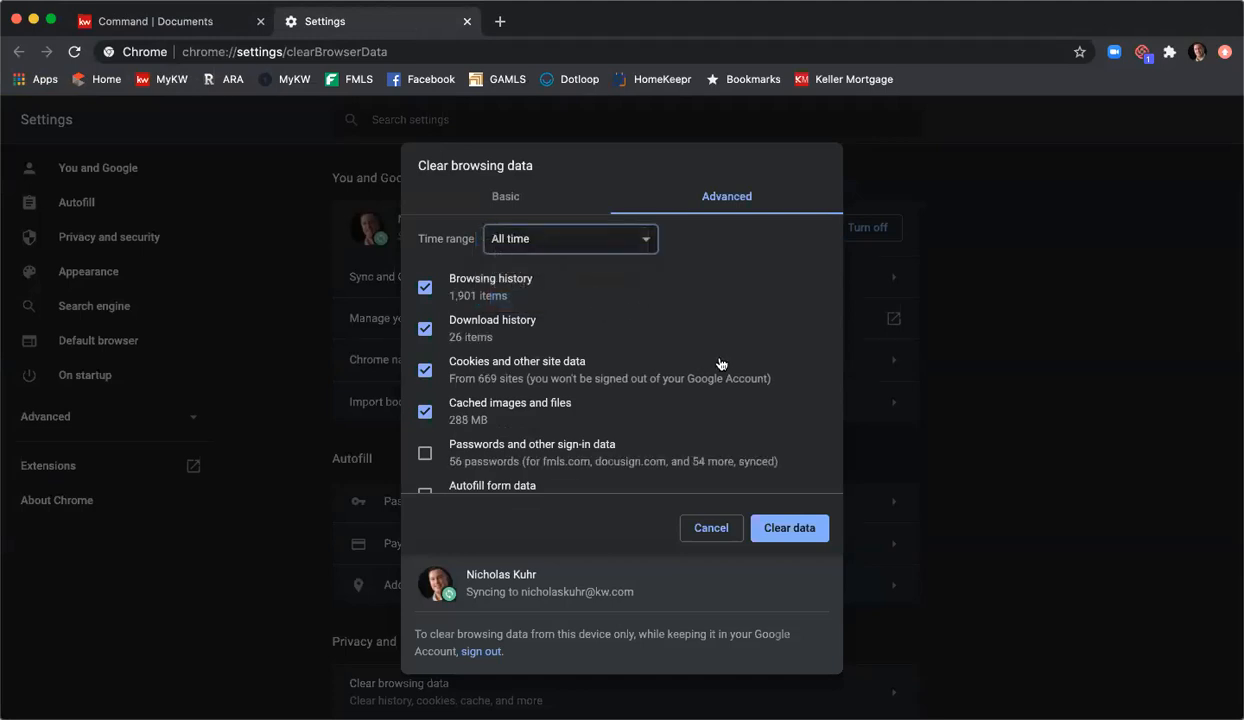
click(801, 522)
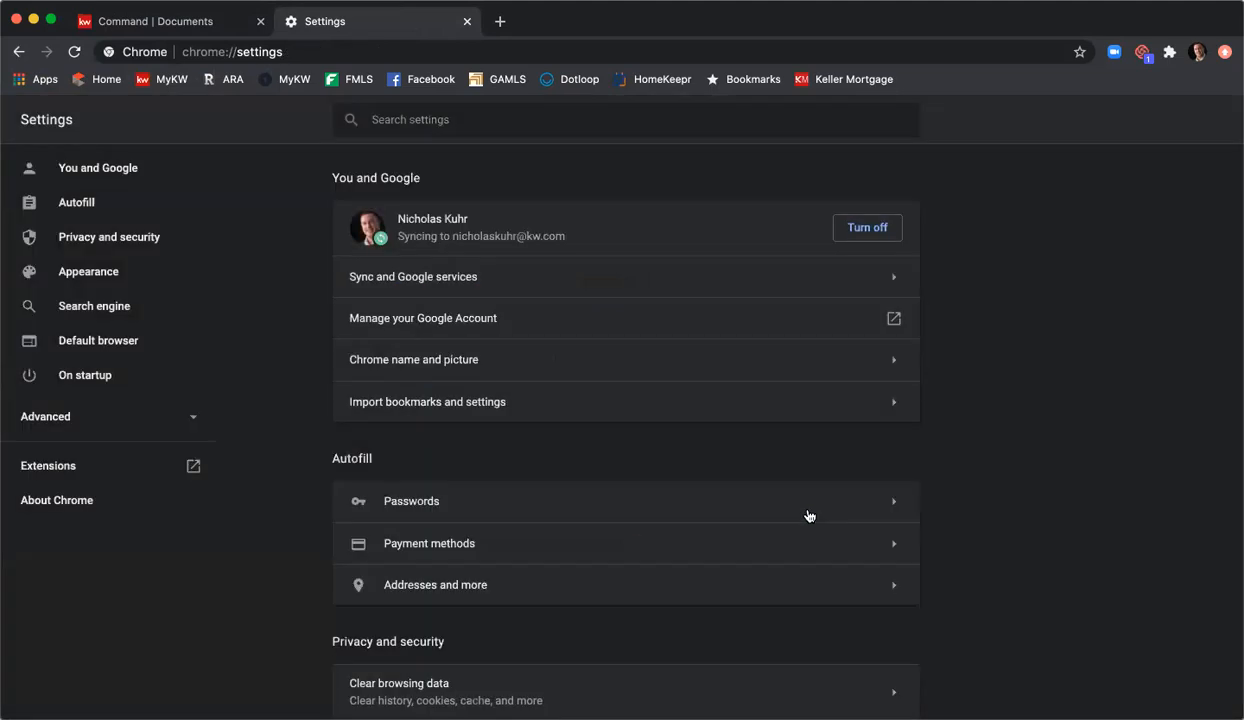
click(466, 21)
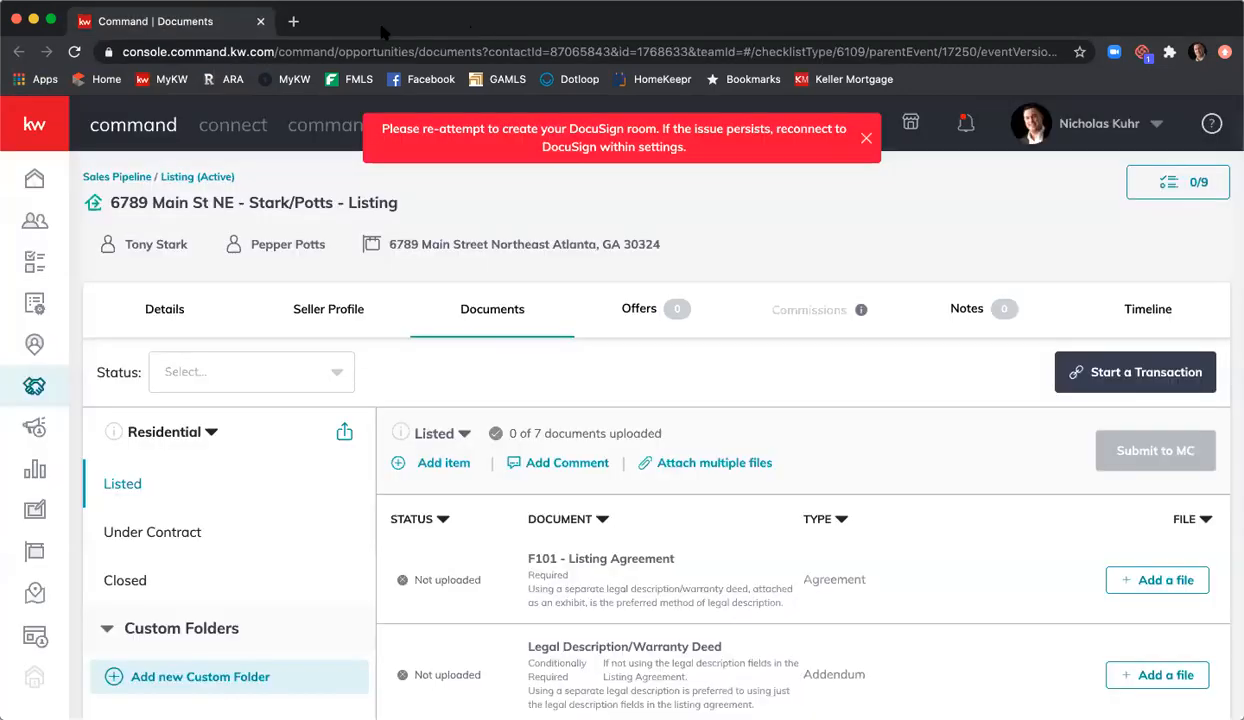
Step: Sign back in to Command, reopen the 6789 Main St NE Documents page and retry Start a Transaction
click(31, 184)
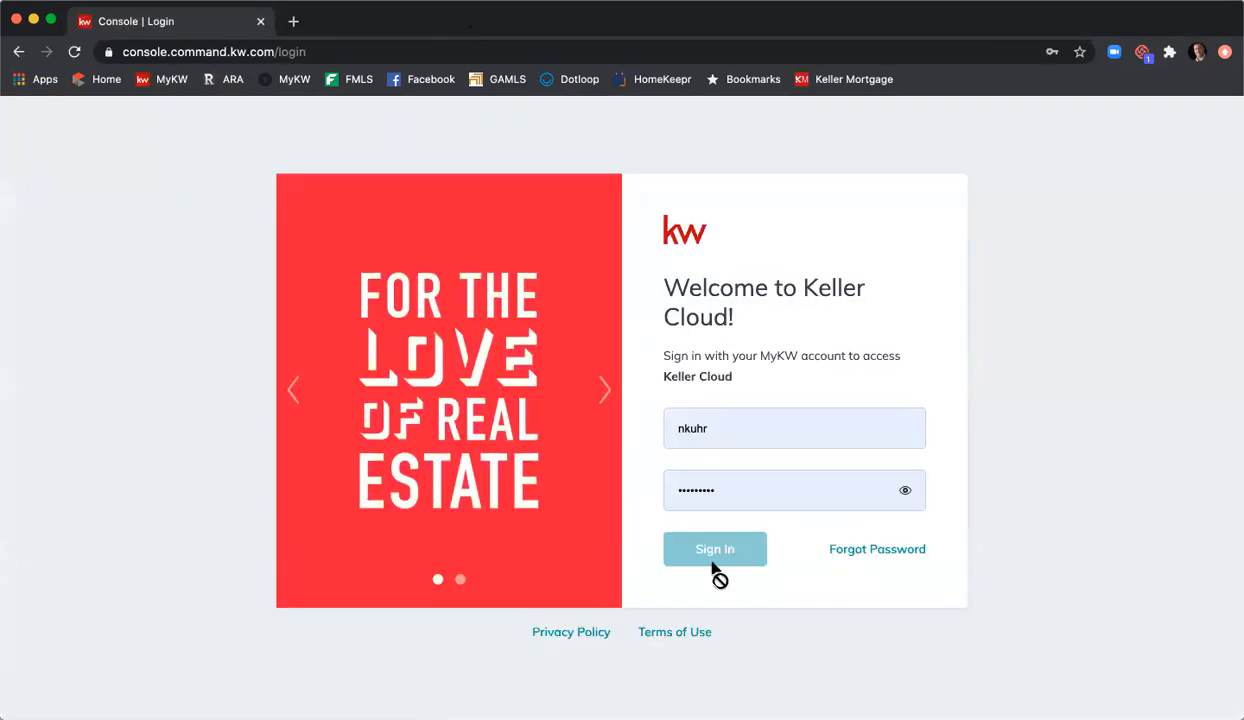
click(707, 550)
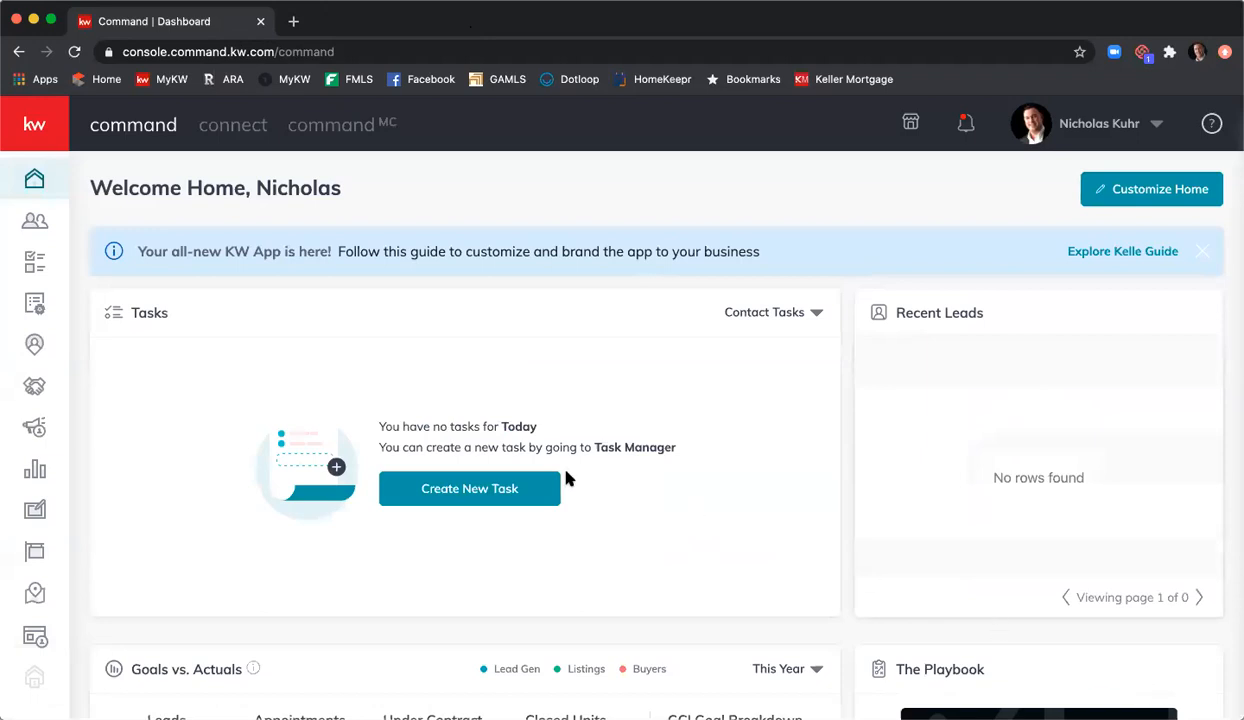
click(35, 394)
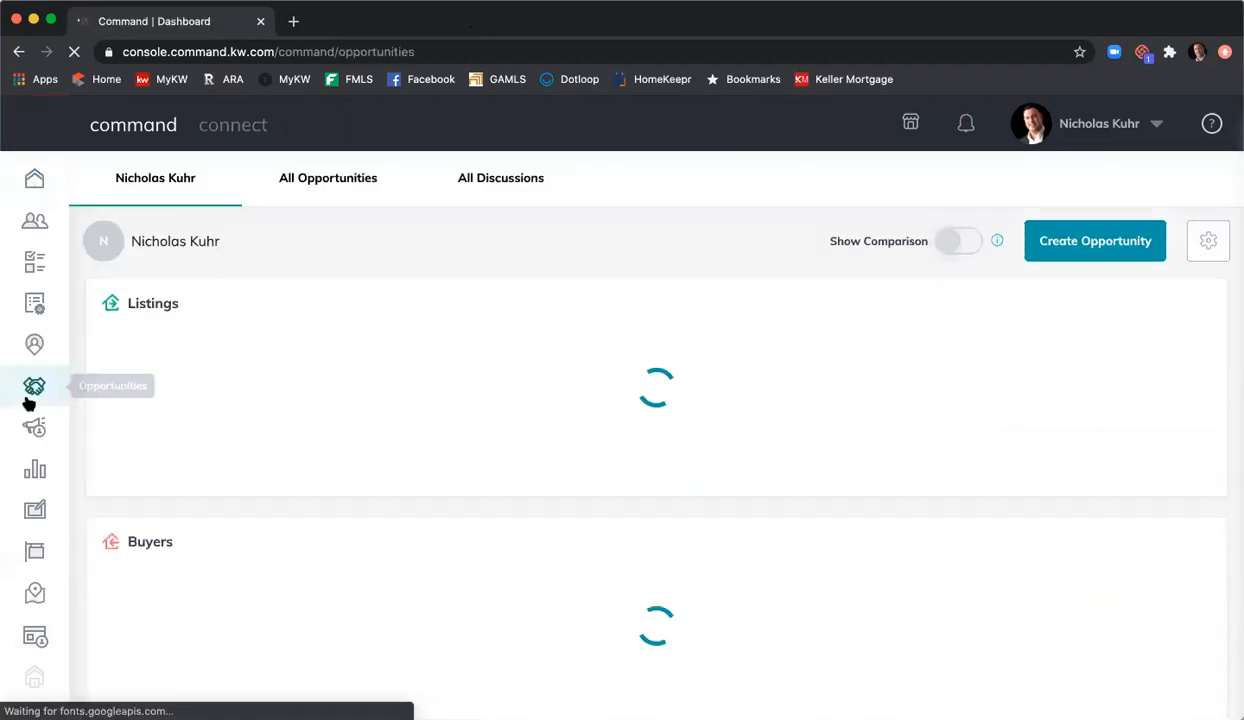
click(336, 178)
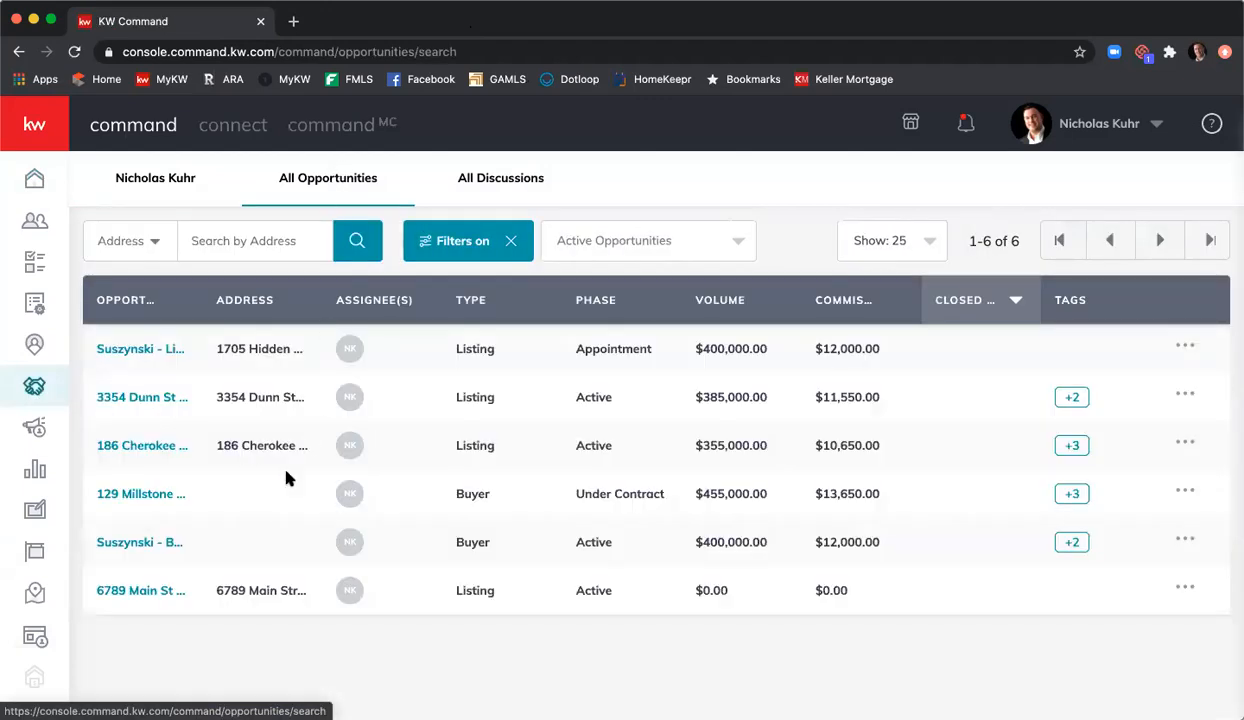
click(155, 590)
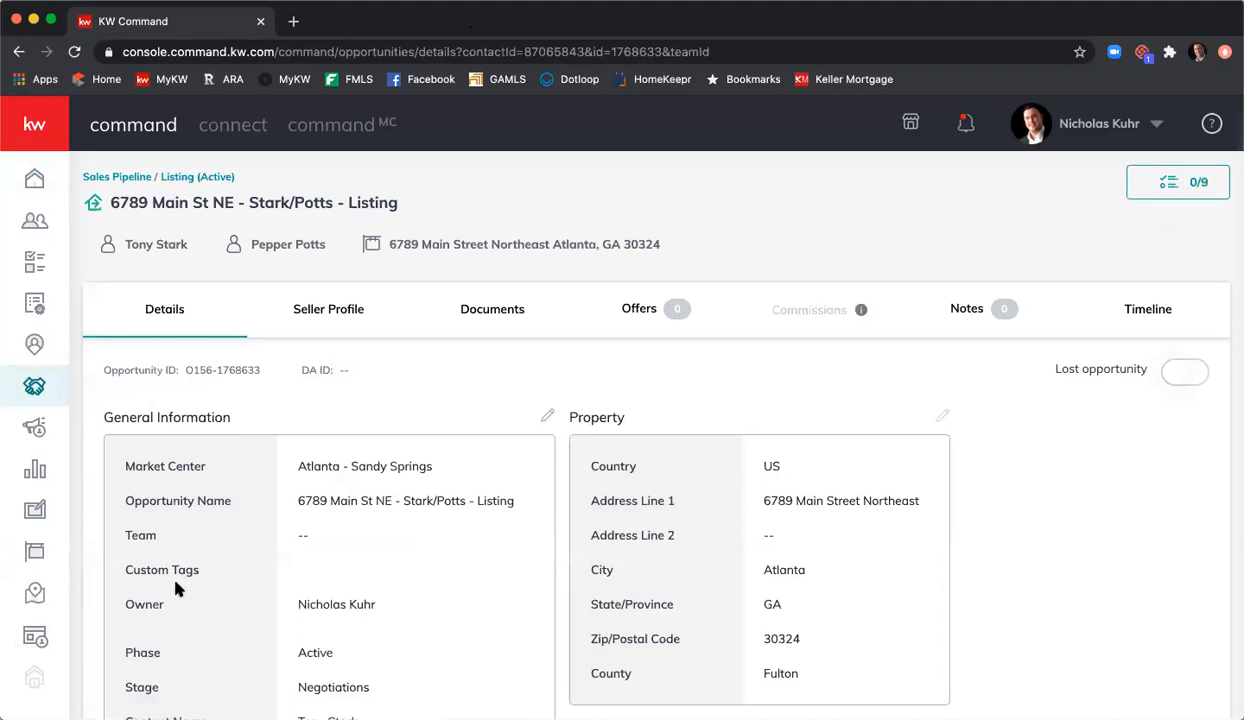
click(501, 313)
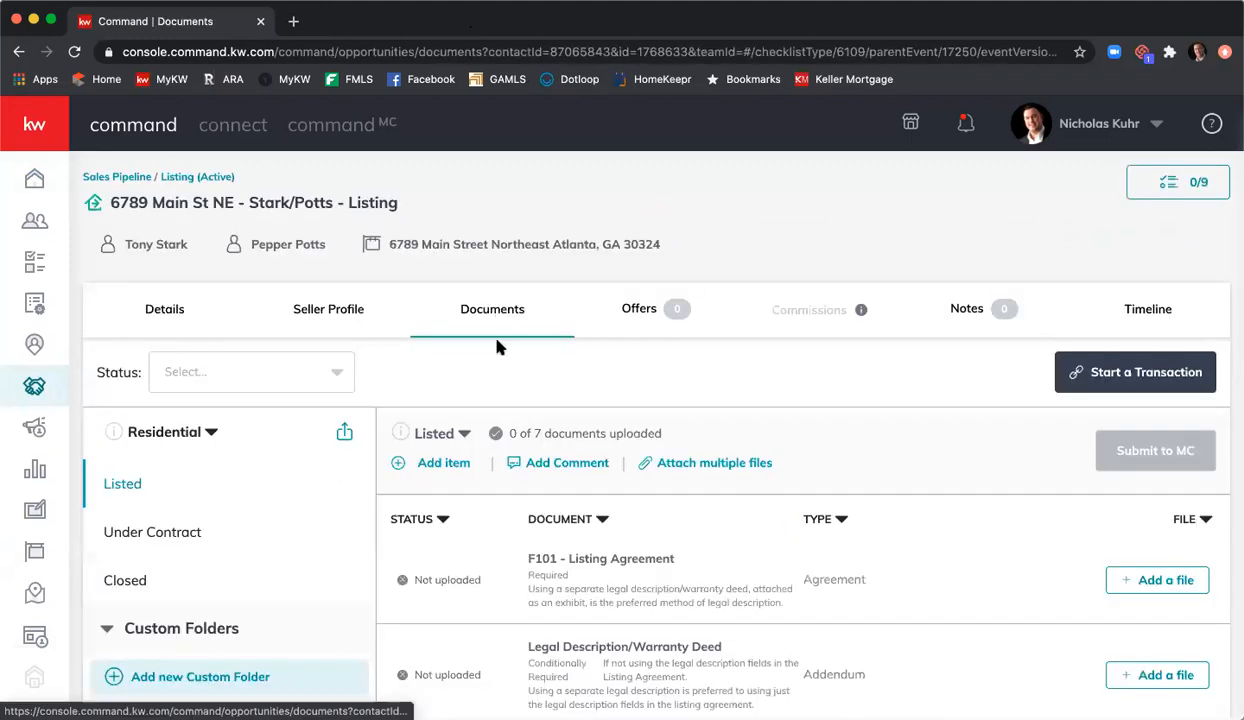
click(1100, 375)
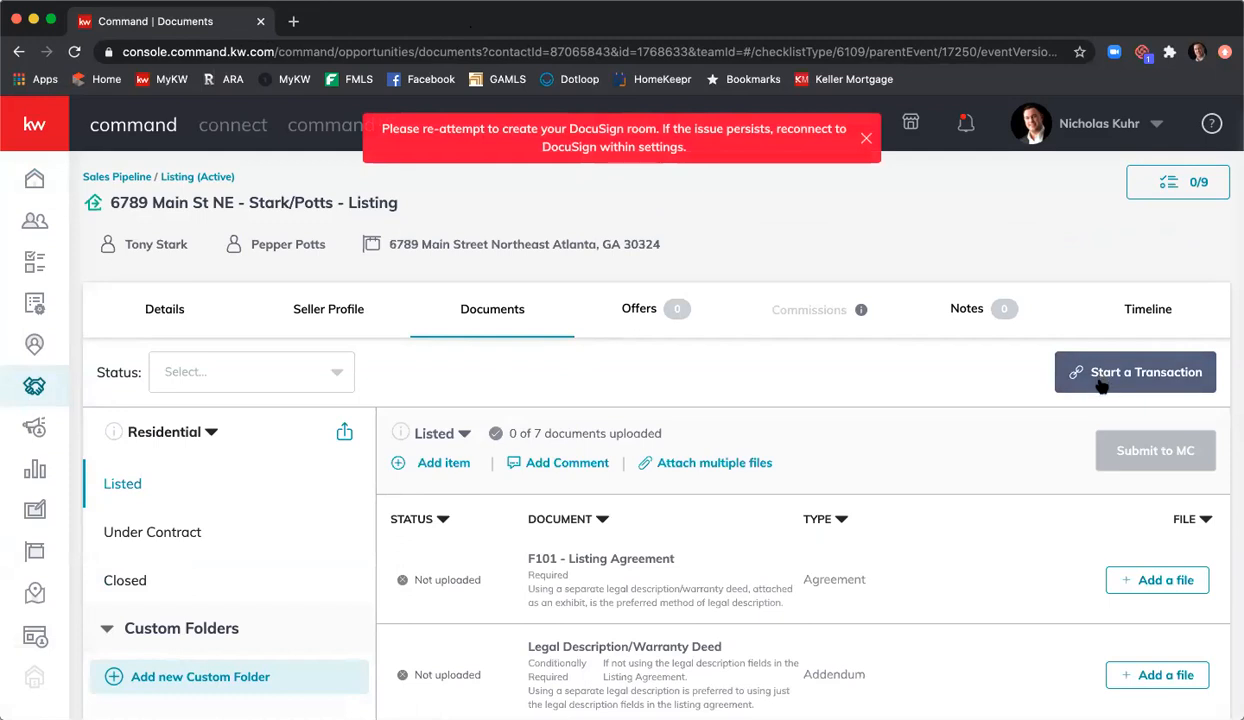
Step: Reload and retry Start a Transaction once more, then open a new Chrome tab
click(72, 52)
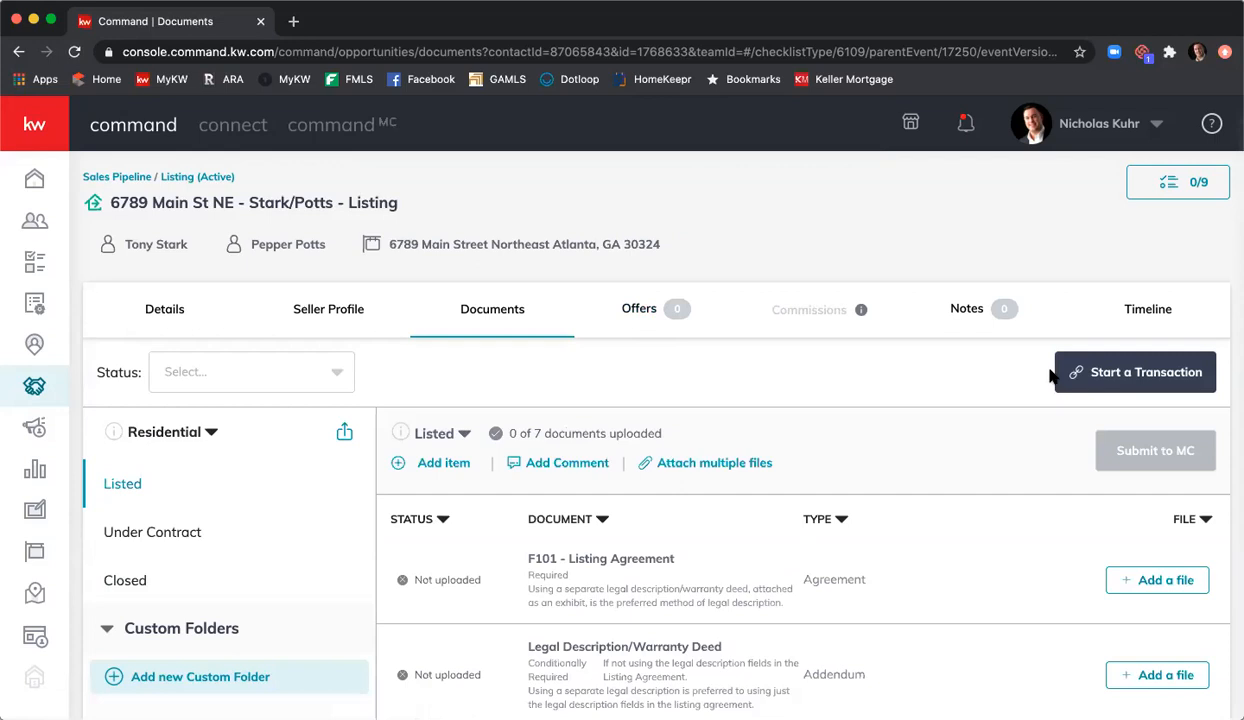
click(1097, 376)
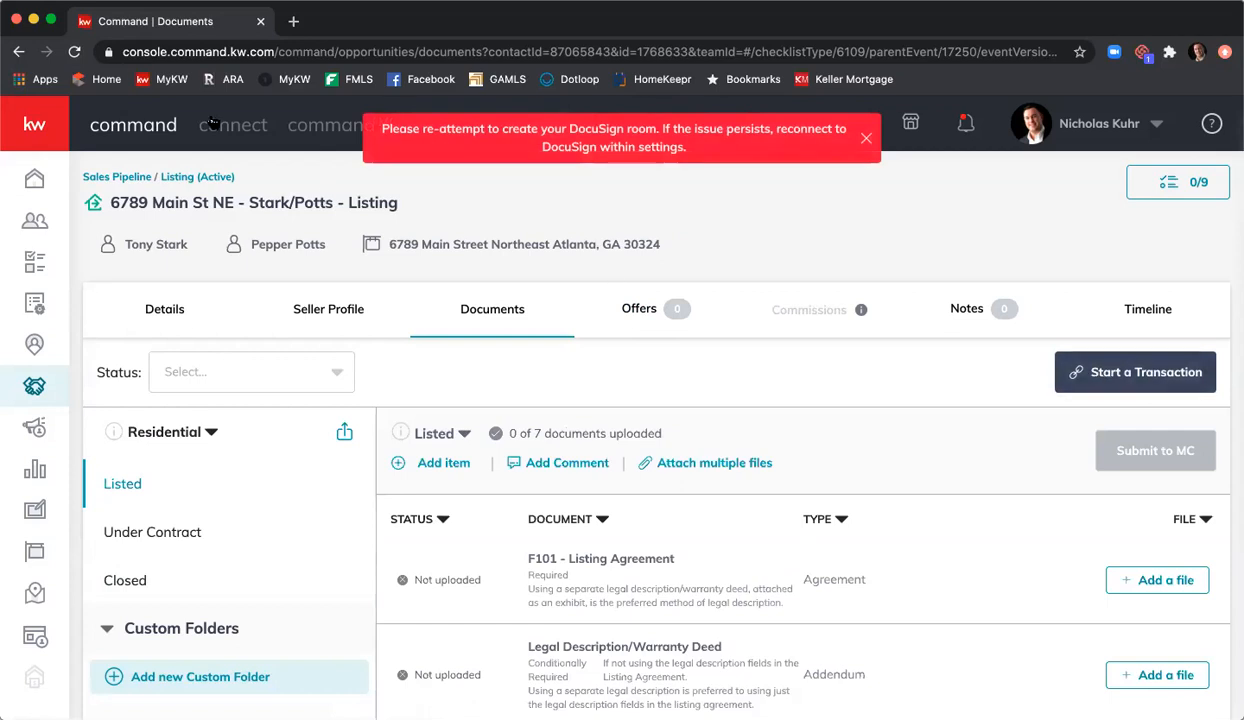
click(74, 52)
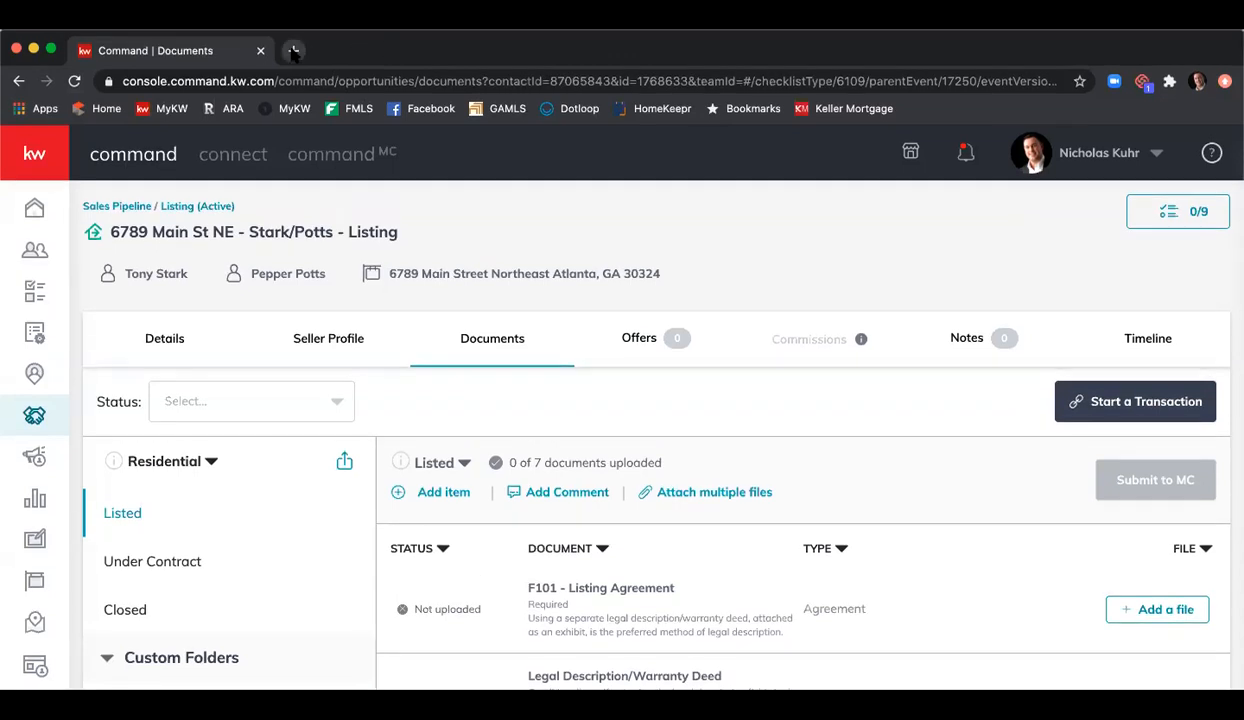
click(293, 21)
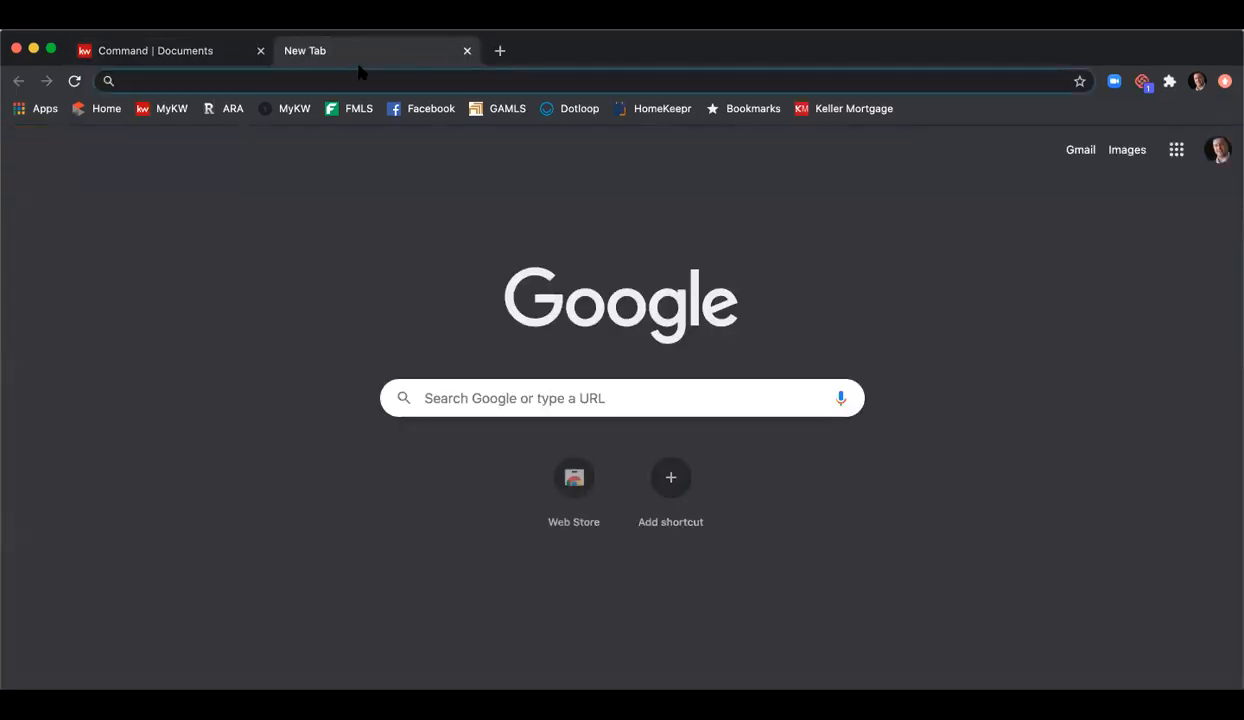
Step: Search Google for docusign and open the DocuSign site from the results
text(doc)
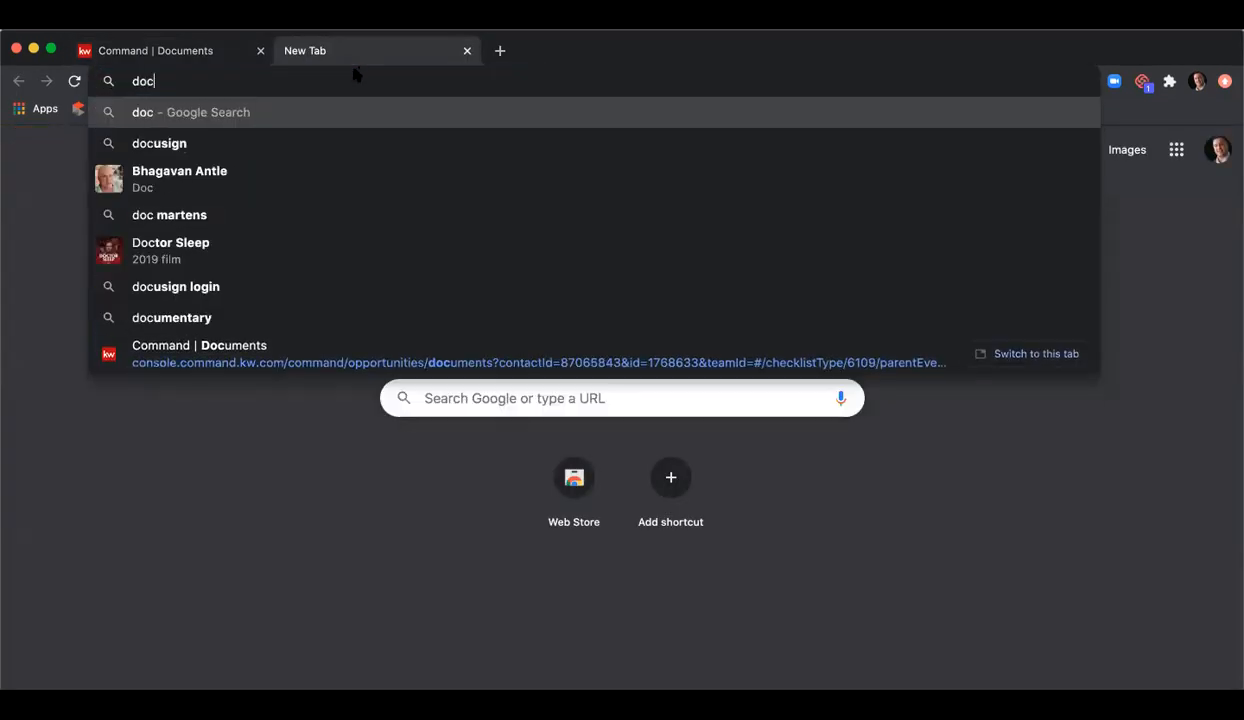
click(335, 140)
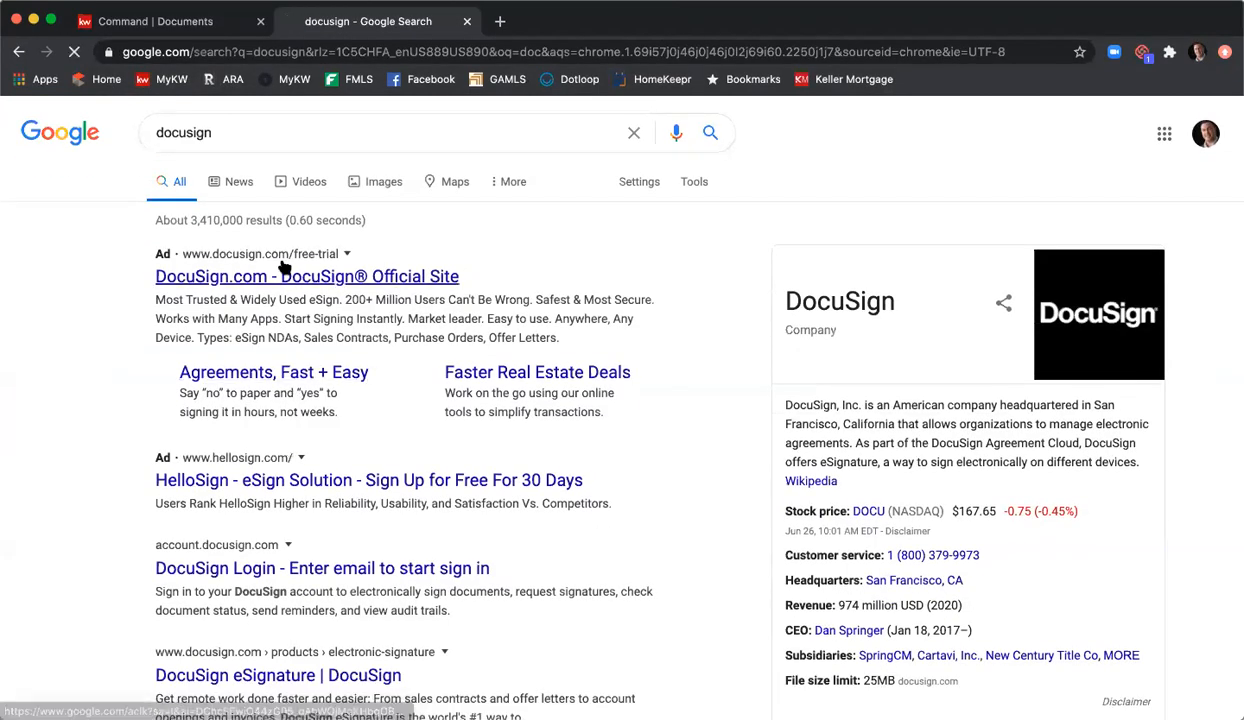
click(283, 268)
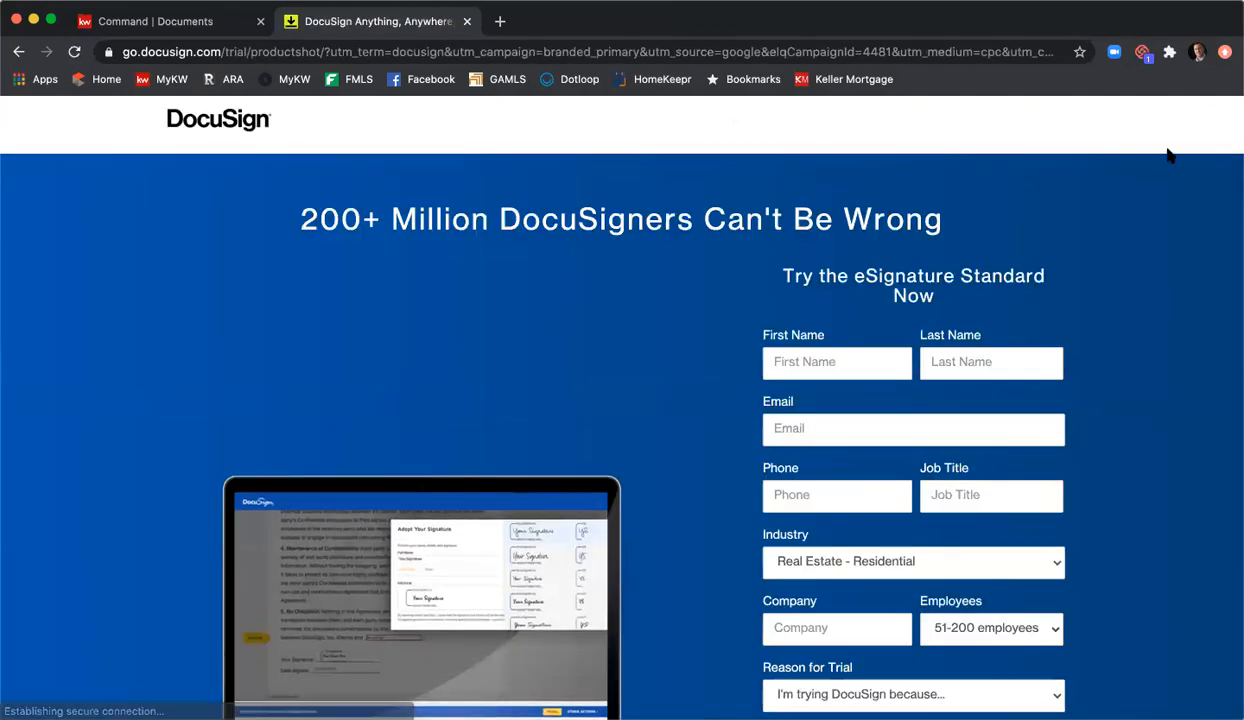
scroll(1113, 189, down, 8)
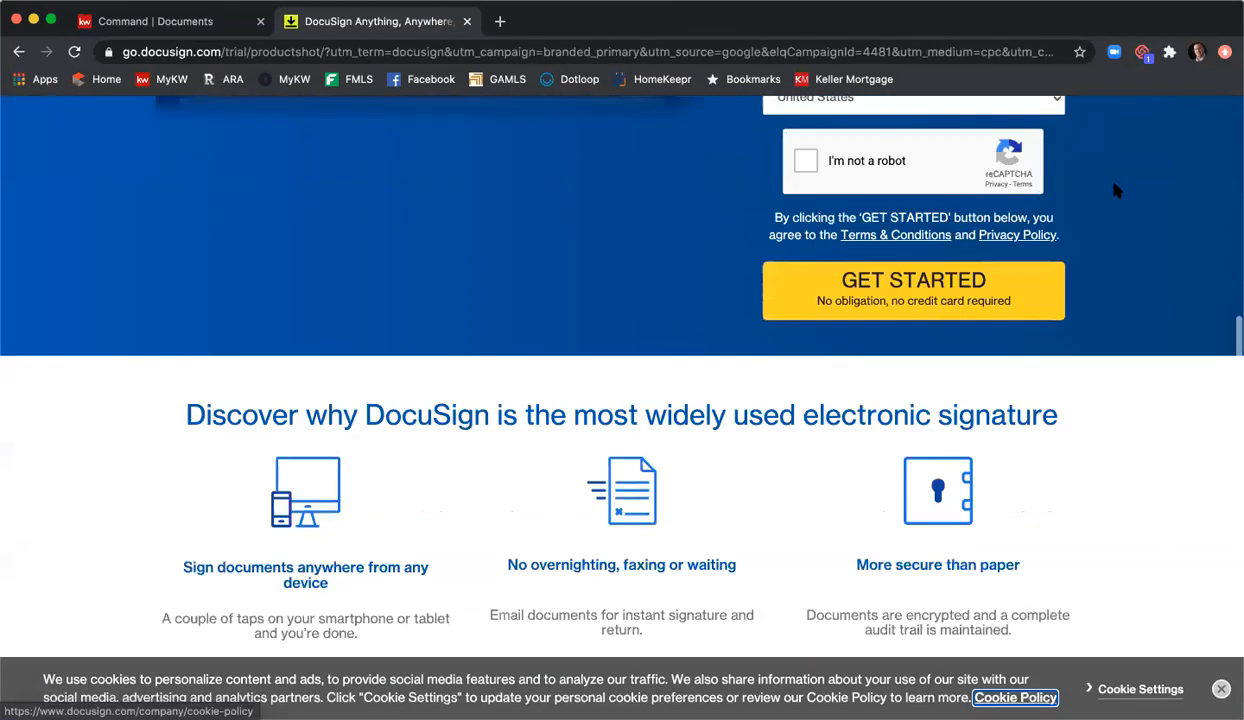
scroll(960, 250, up, 4)
scroll(1066, 210, up, 4)
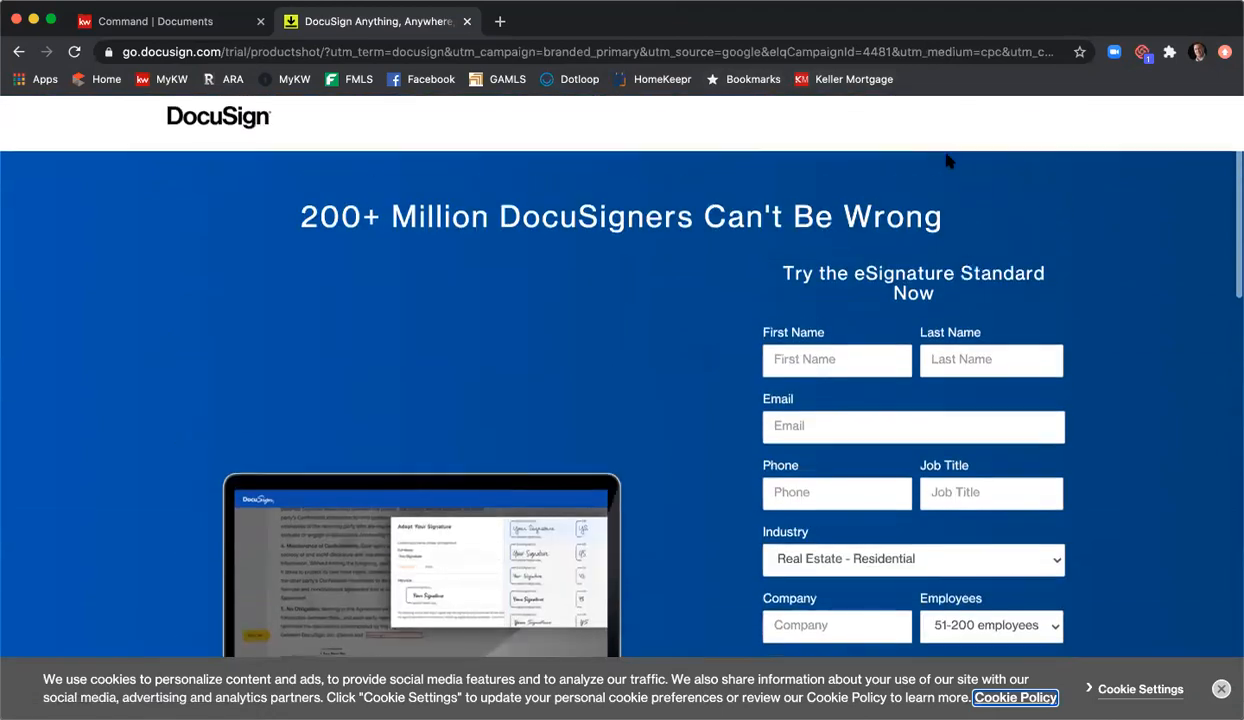
Step: Enter docusign.com in the address bar to load the DocuSign home page
click(787, 51)
text(docusigh)
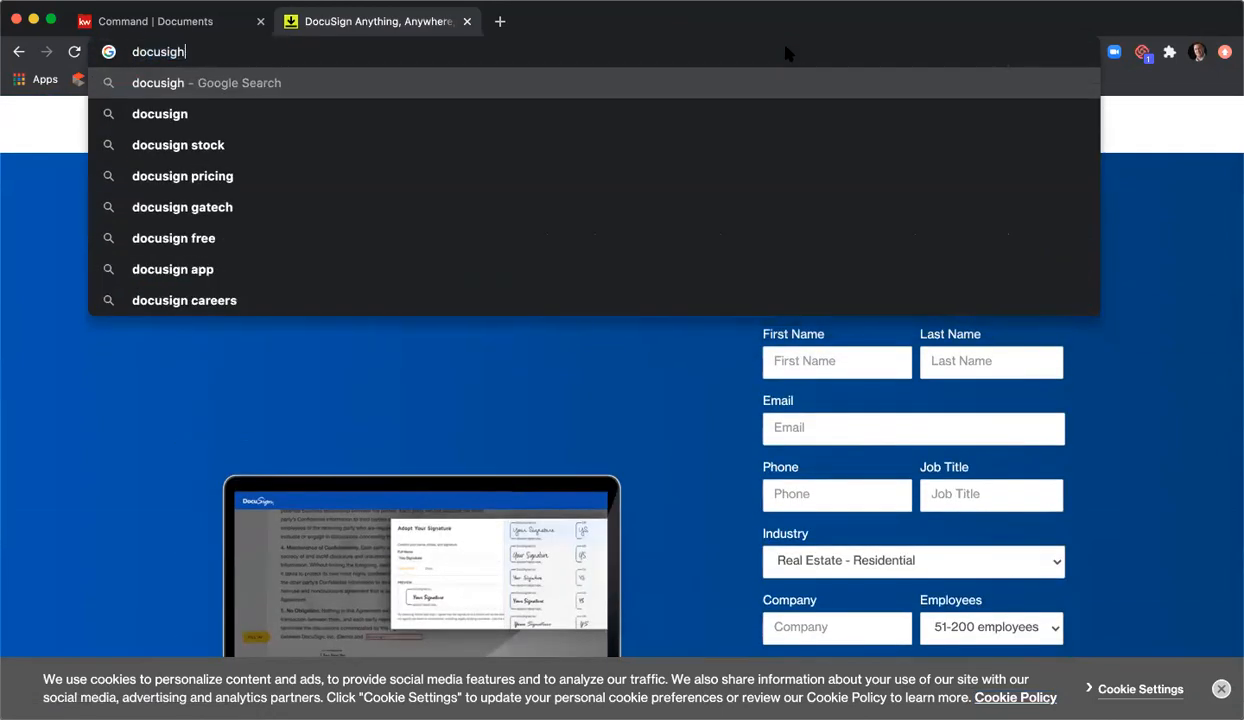
key(BackSpace)
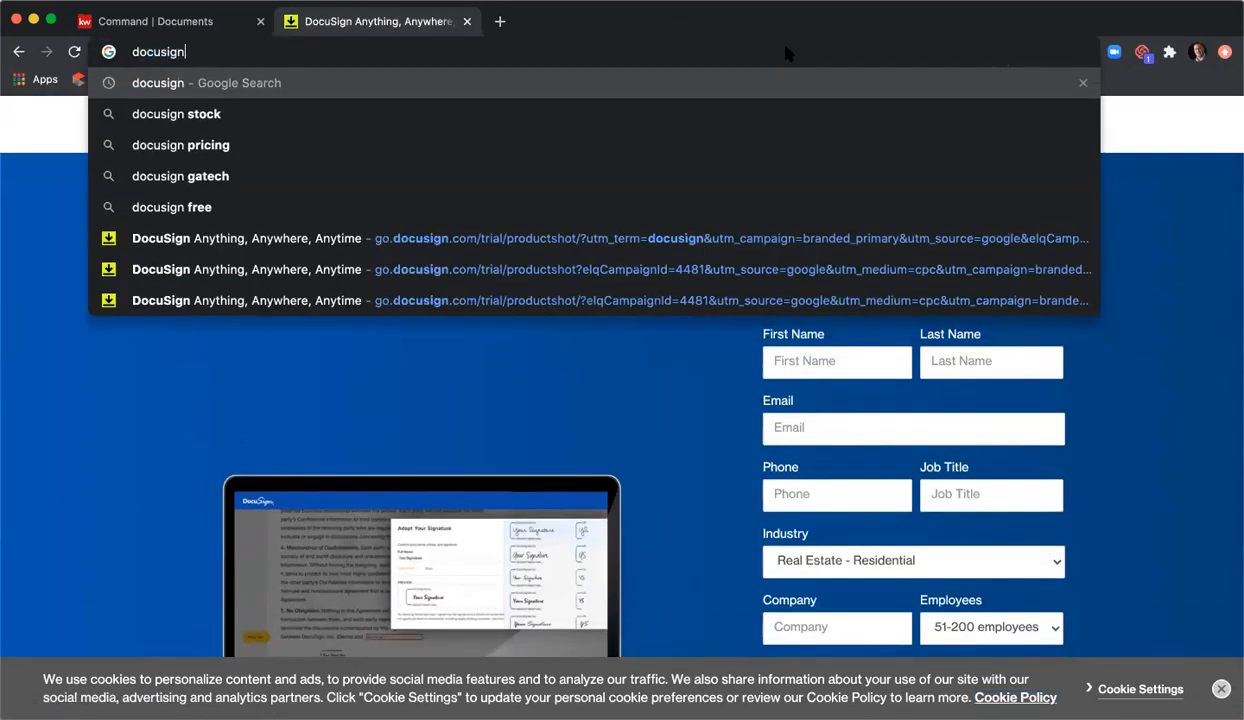
text(n)
key(Return)
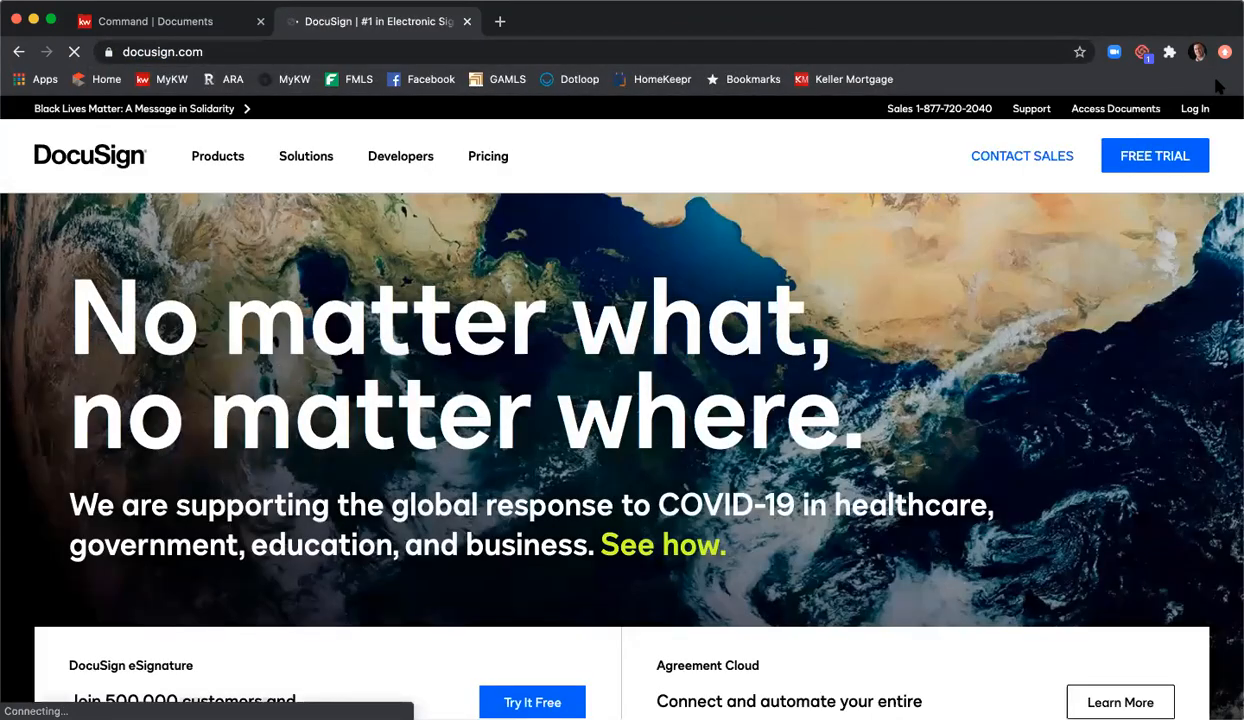
Step: Log in to DocuSign using the autofilled email and saved password
click(1197, 112)
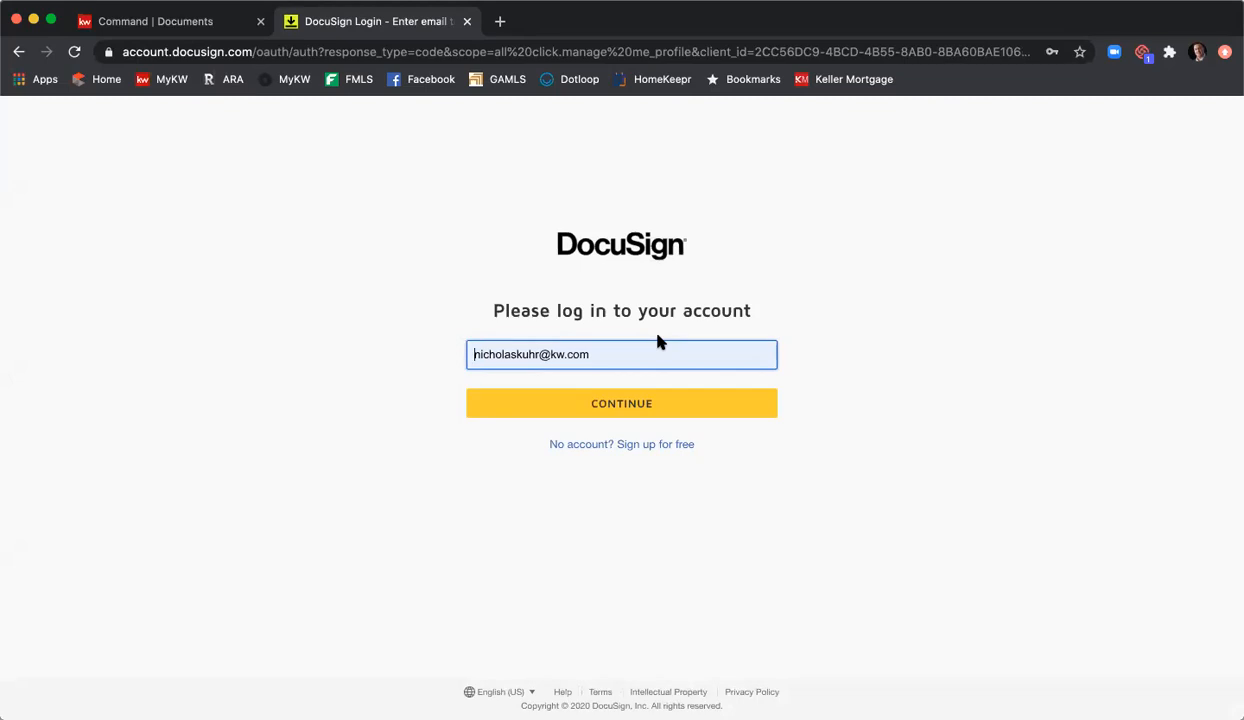
click(658, 400)
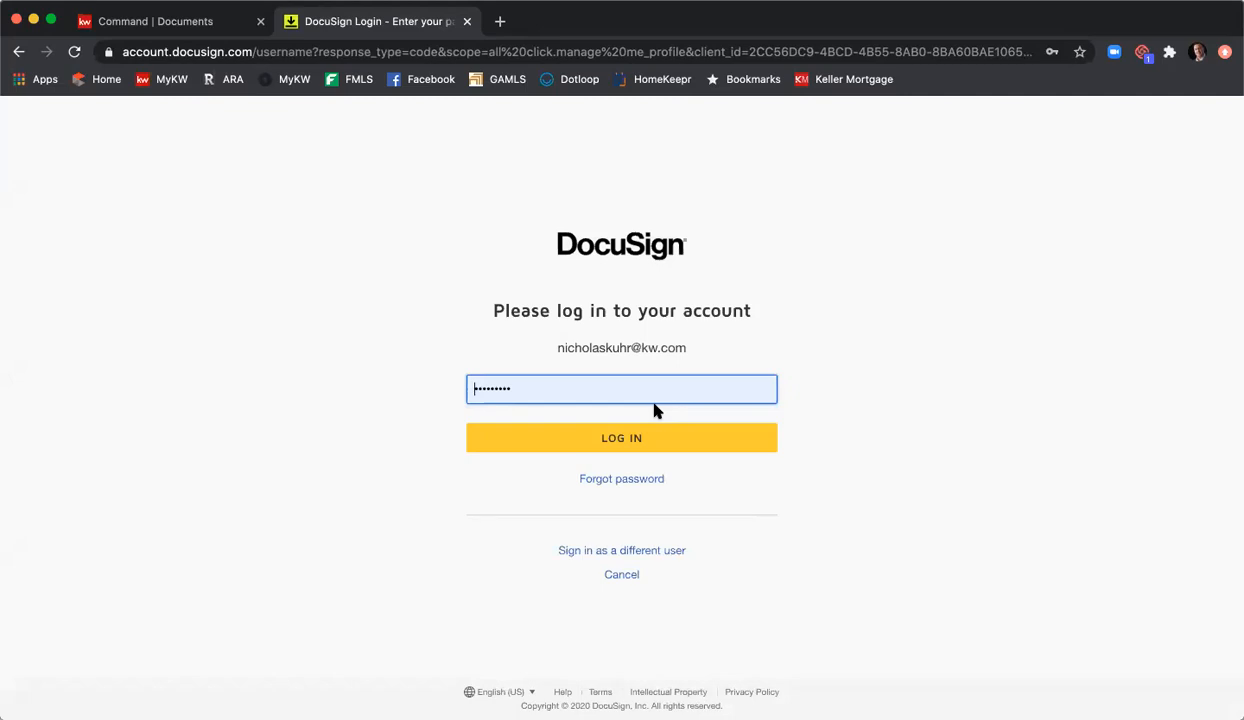
click(654, 439)
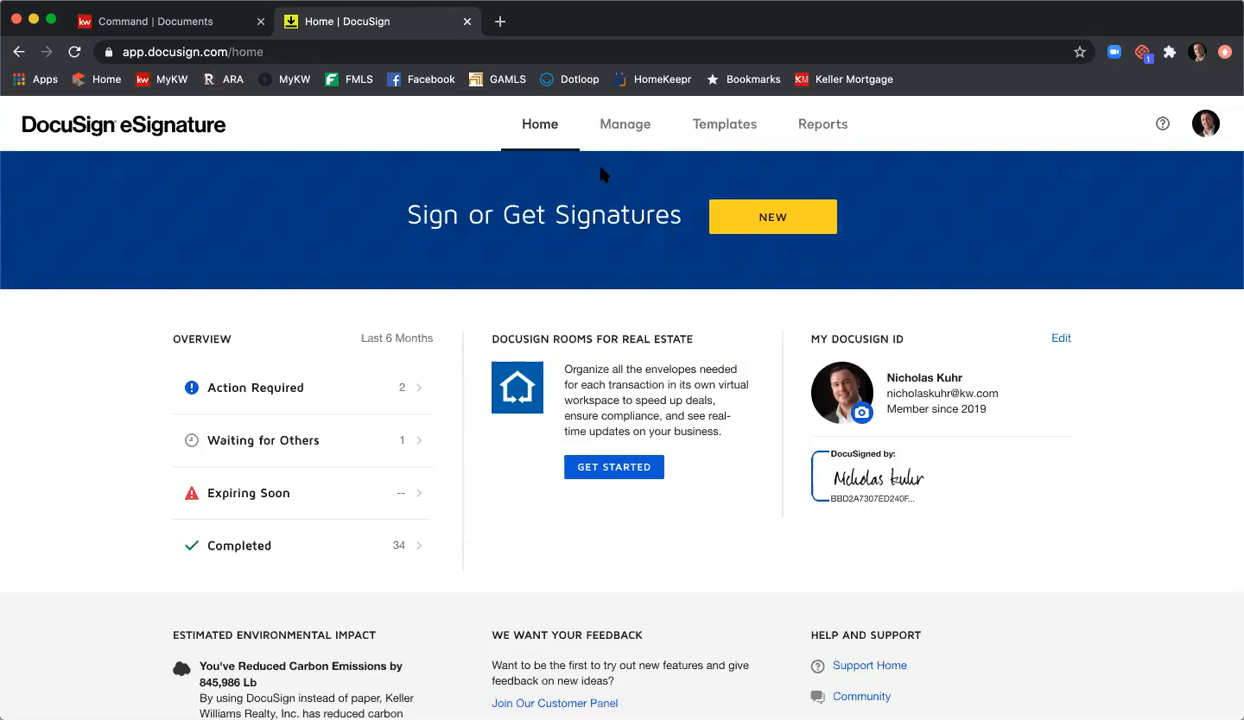
Step: Choose Switch to Rooms from the profile avatar menu
click(1198, 130)
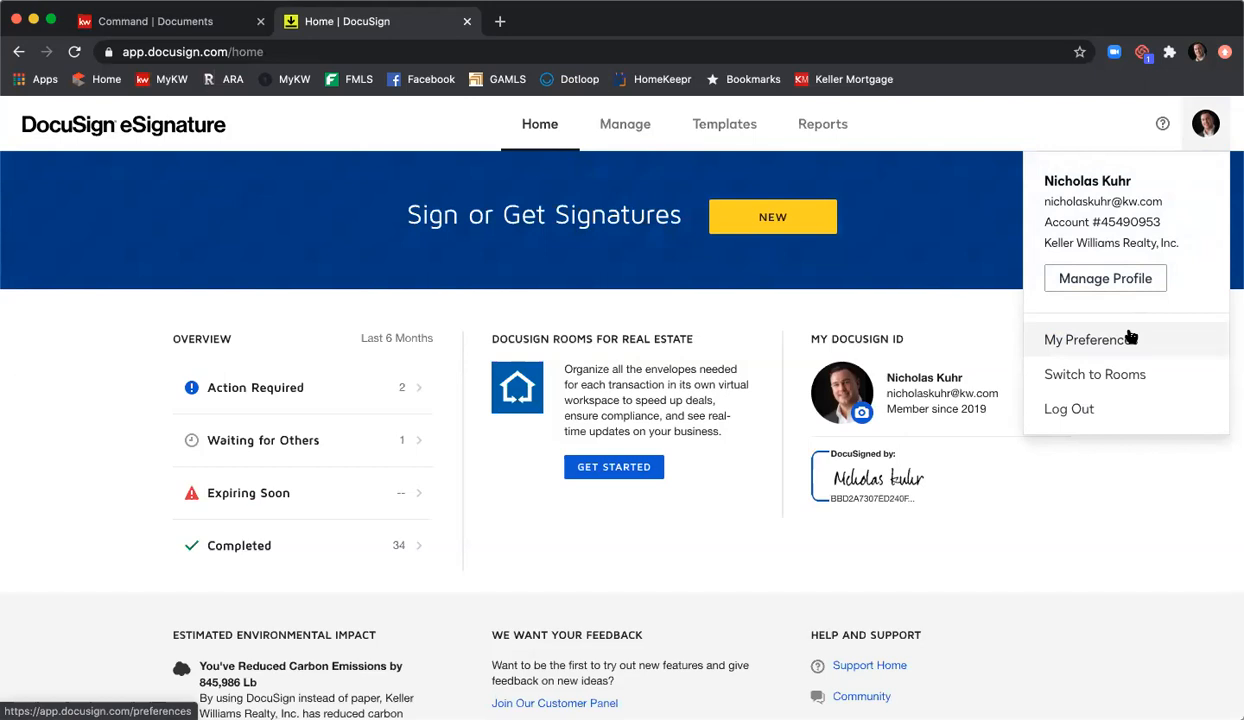
click(1111, 370)
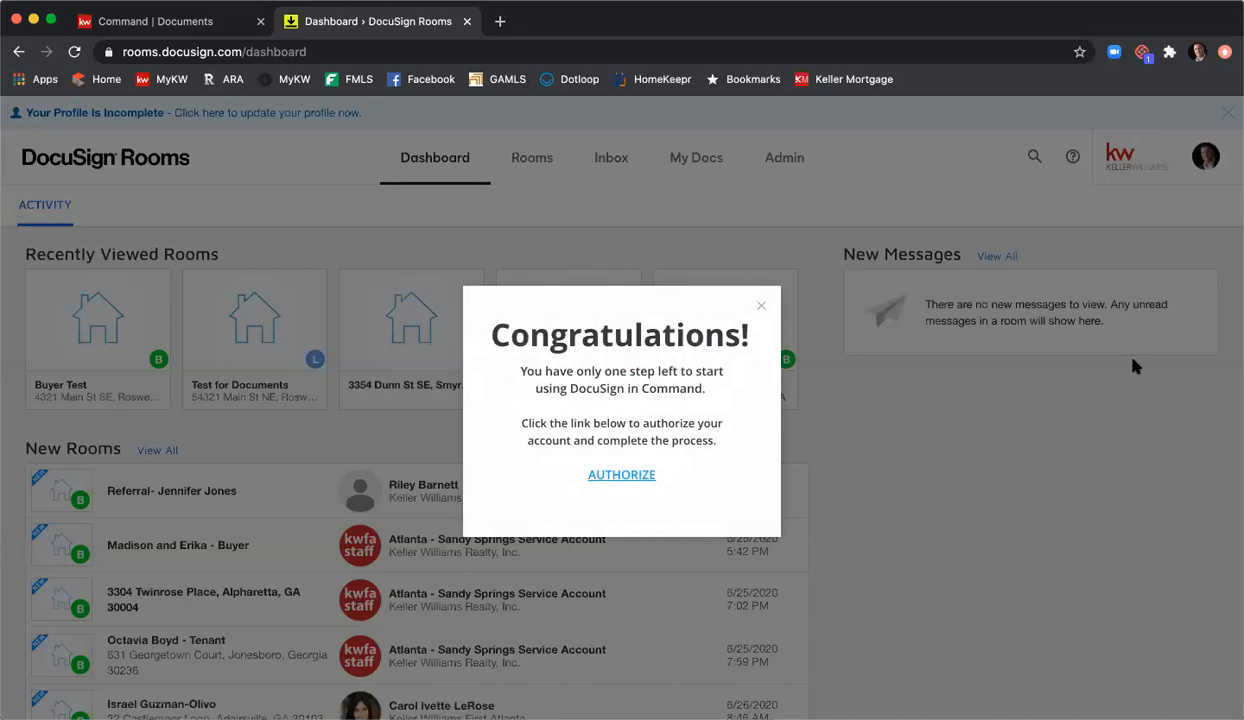
Step: Close the Congratulations prompt, go to the Rooms list and start a NEW room
click(762, 304)
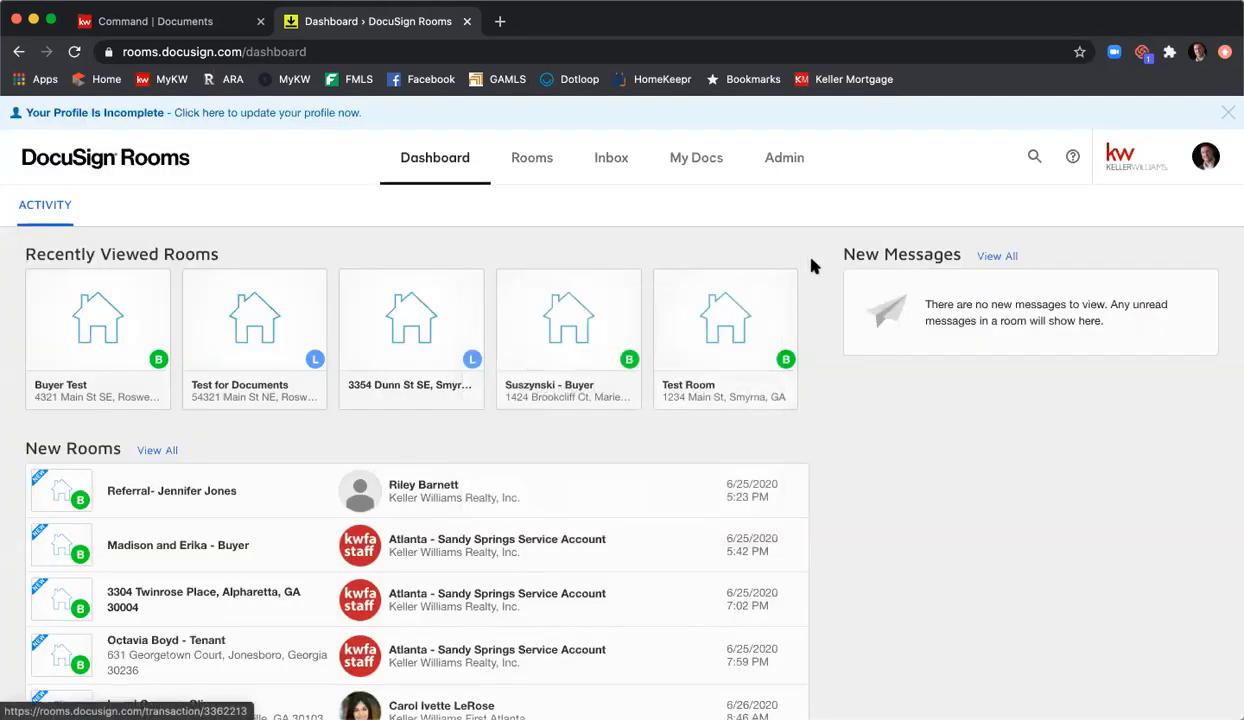
click(524, 166)
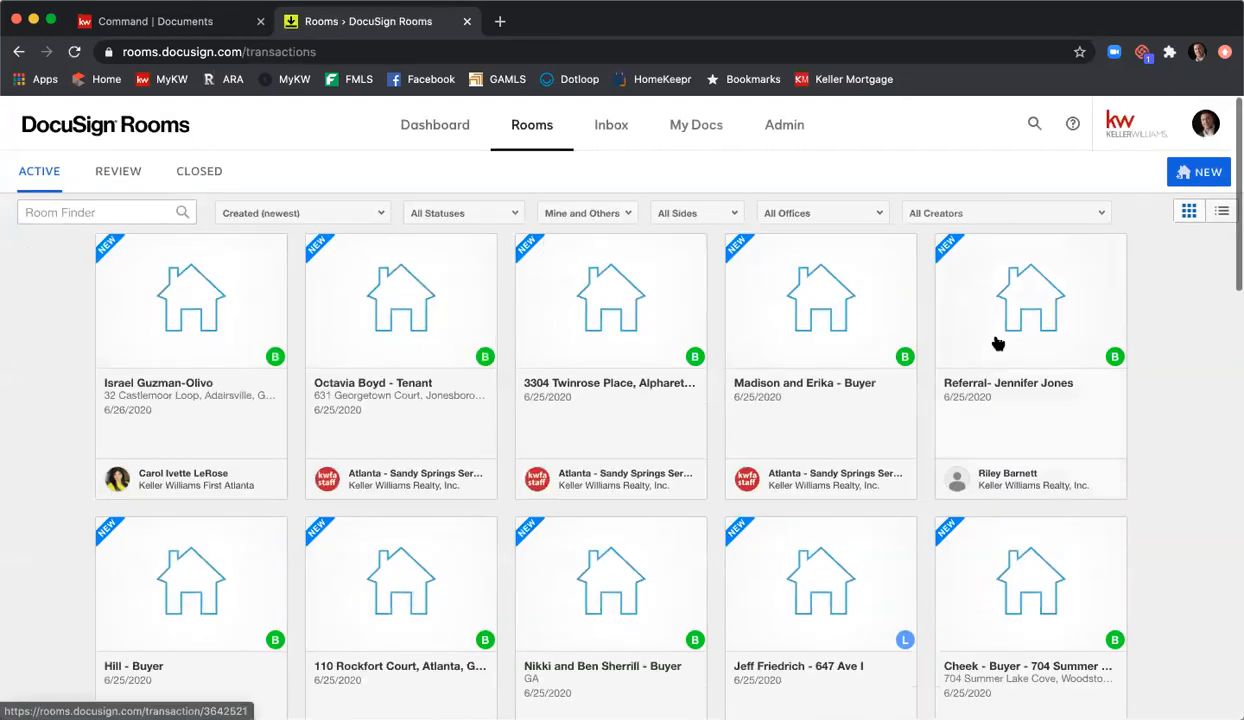
click(1207, 175)
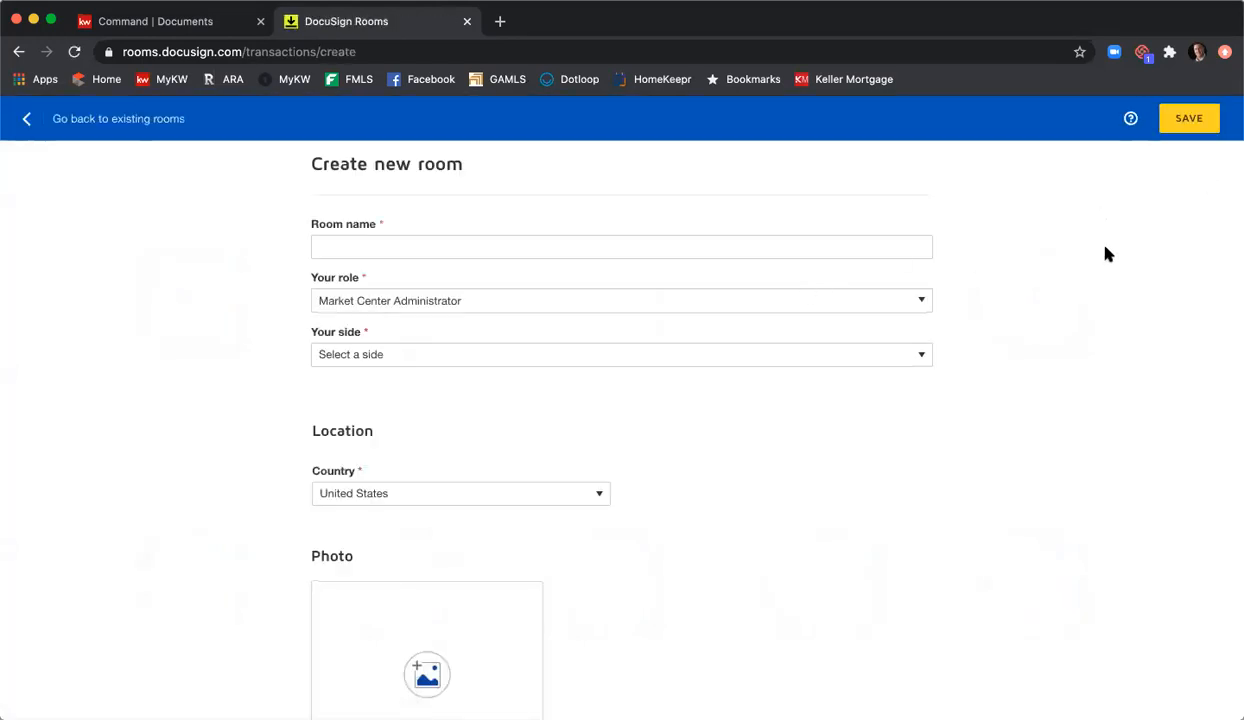
Step: Name the room '6789 Main St Ne - Stark/Potts - Listing', role Agent Owner, side List Side, and save
click(910, 251)
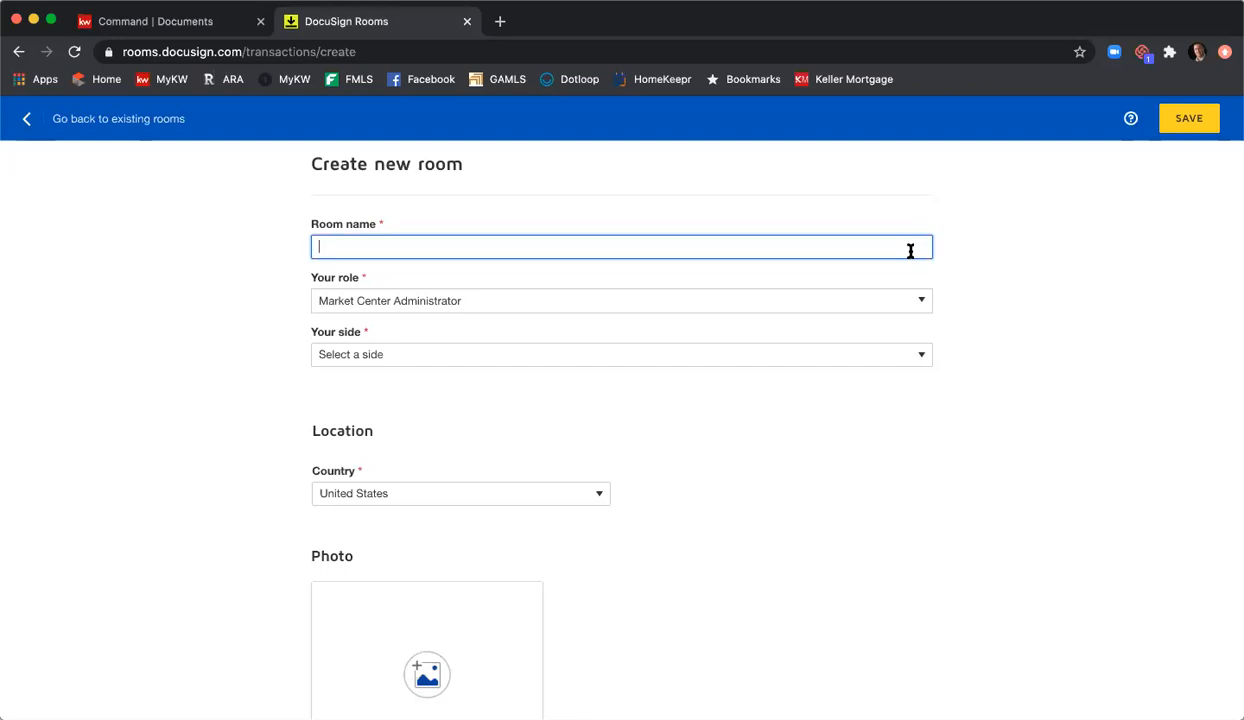
text(6789)
text(Main St Ne - Stark/Potts - Listing)
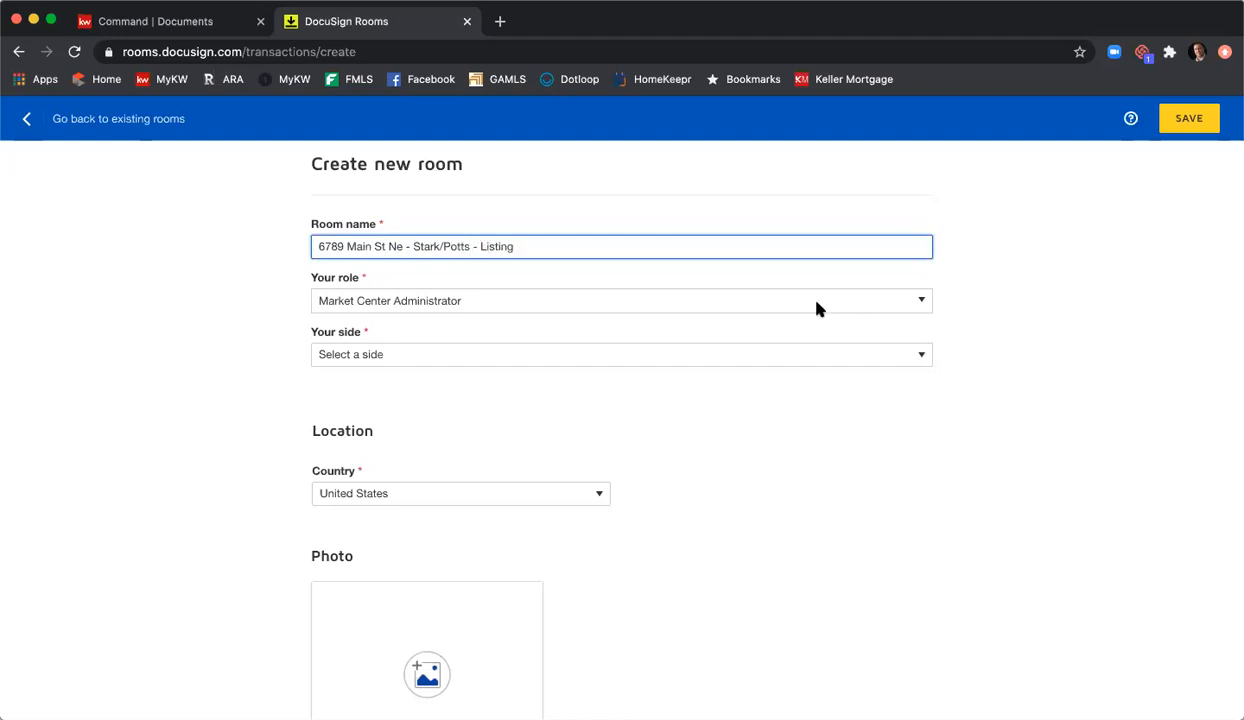
click(816, 309)
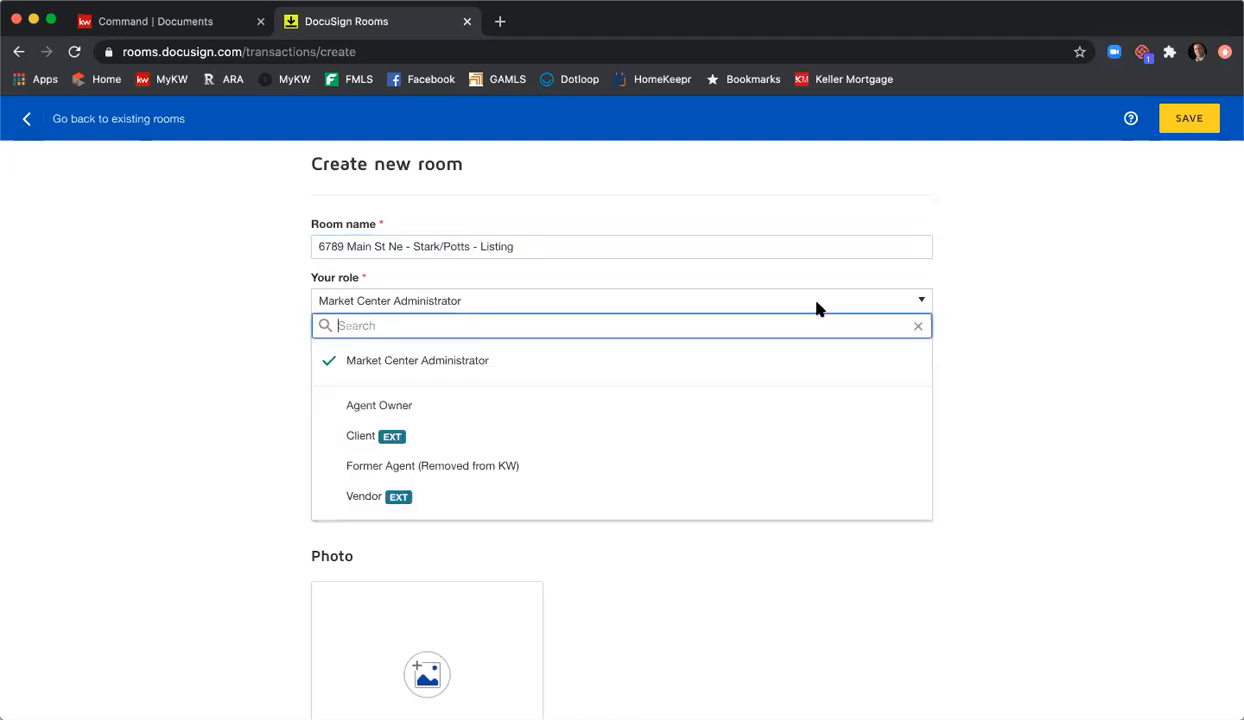
click(797, 408)
click(740, 356)
click(727, 372)
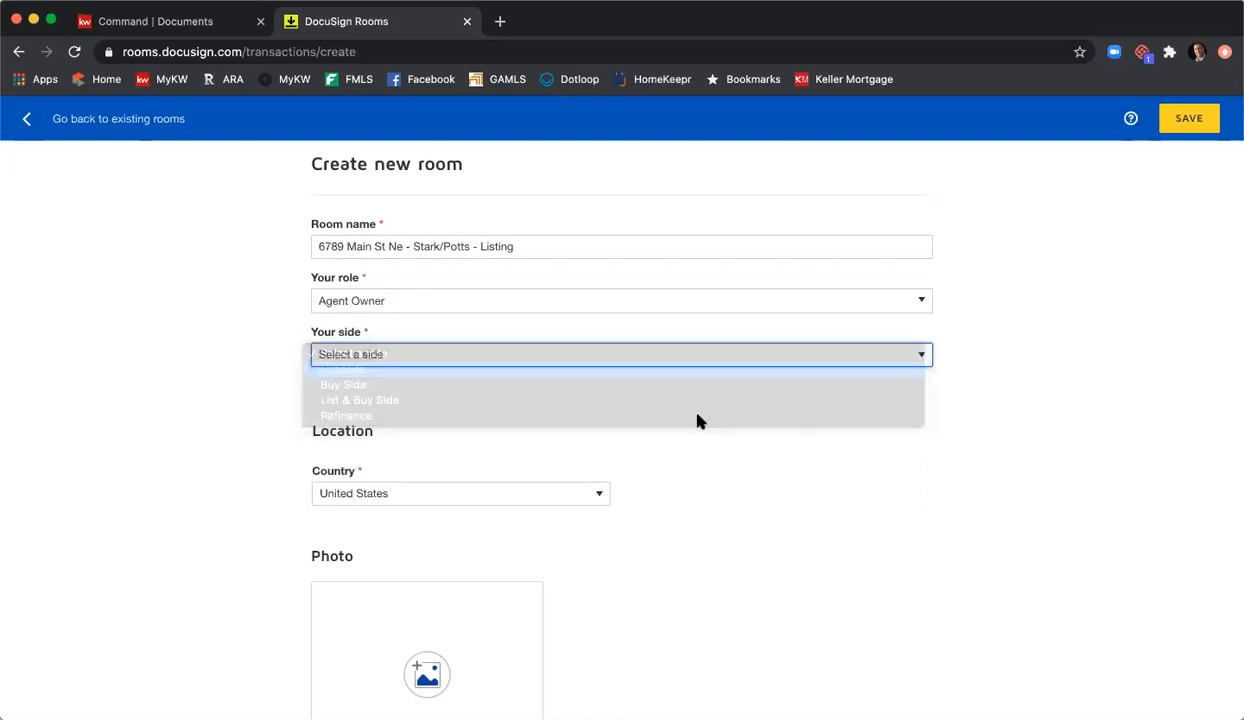
scroll(660, 395, down, 2)
scroll(895, 424, up, 2)
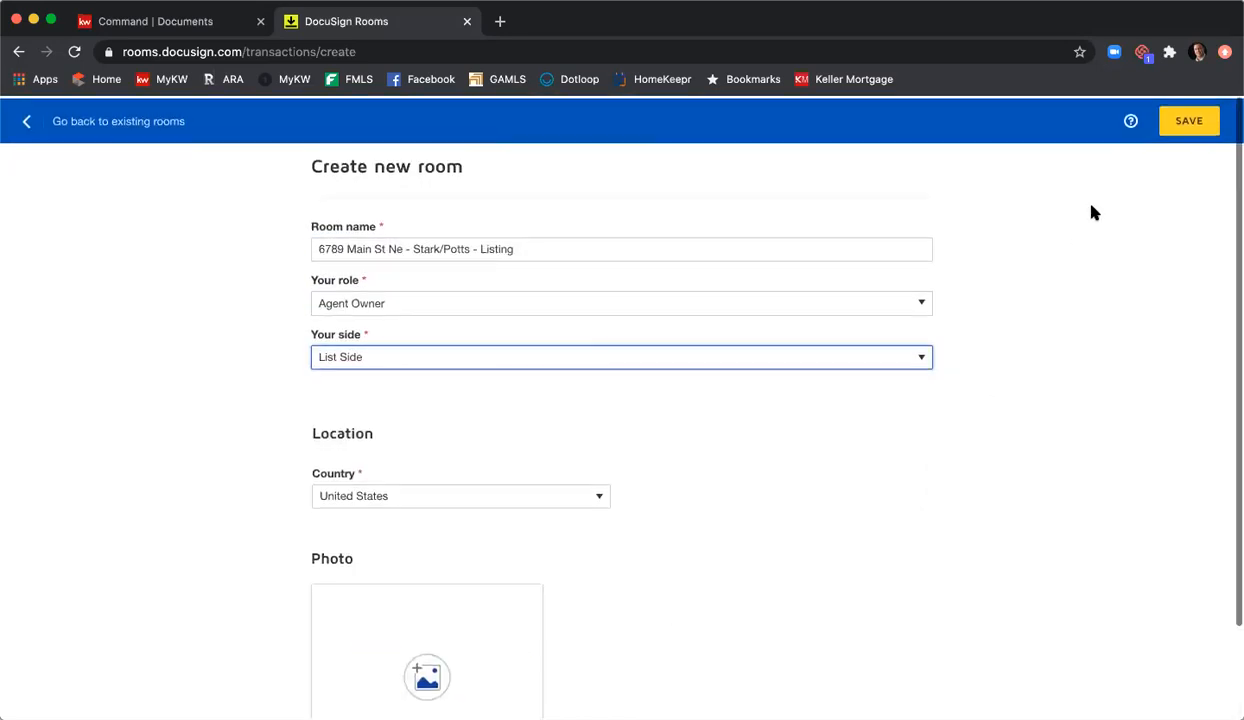
click(1188, 122)
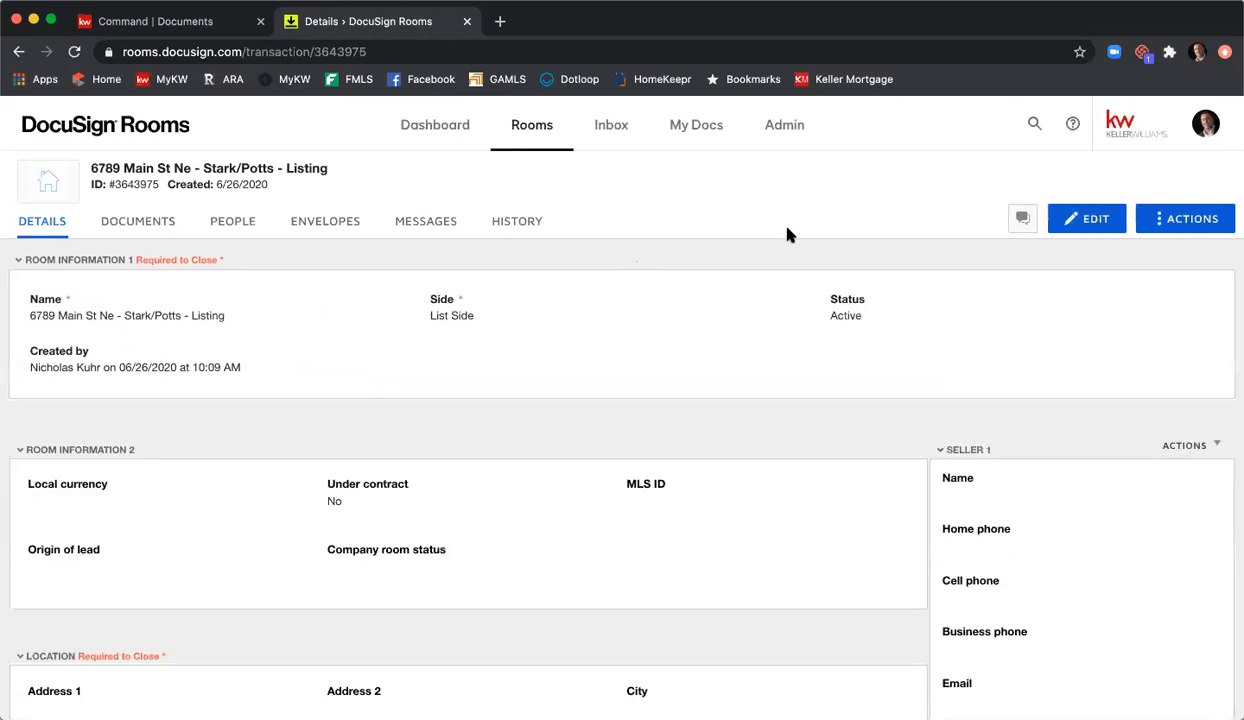
Step: From the room's Documents page, add documents from DocuSign Forms
click(150, 222)
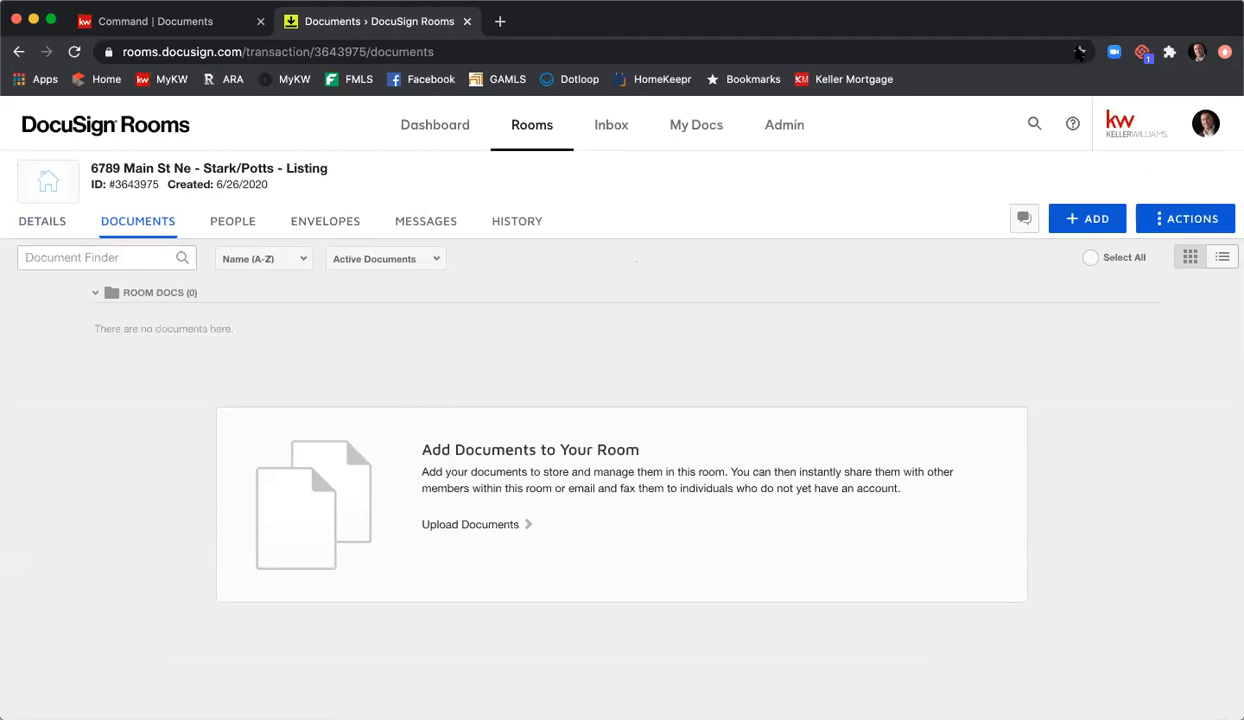
click(1094, 222)
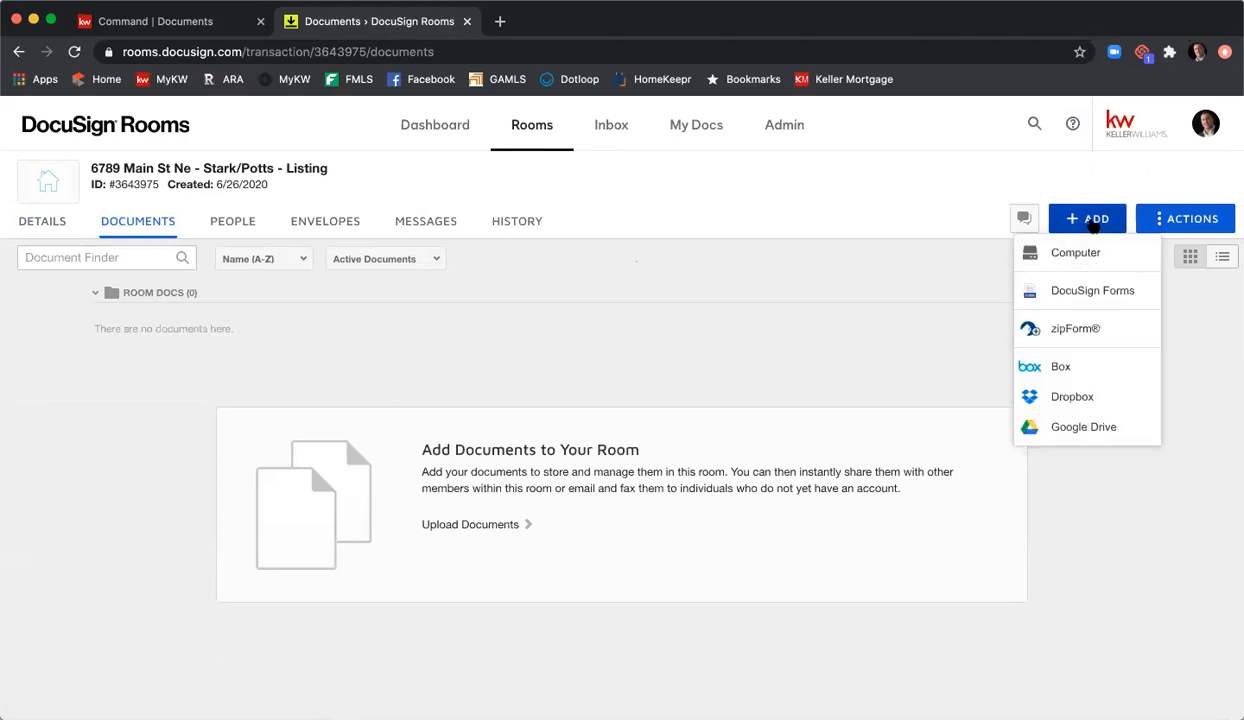
click(1090, 292)
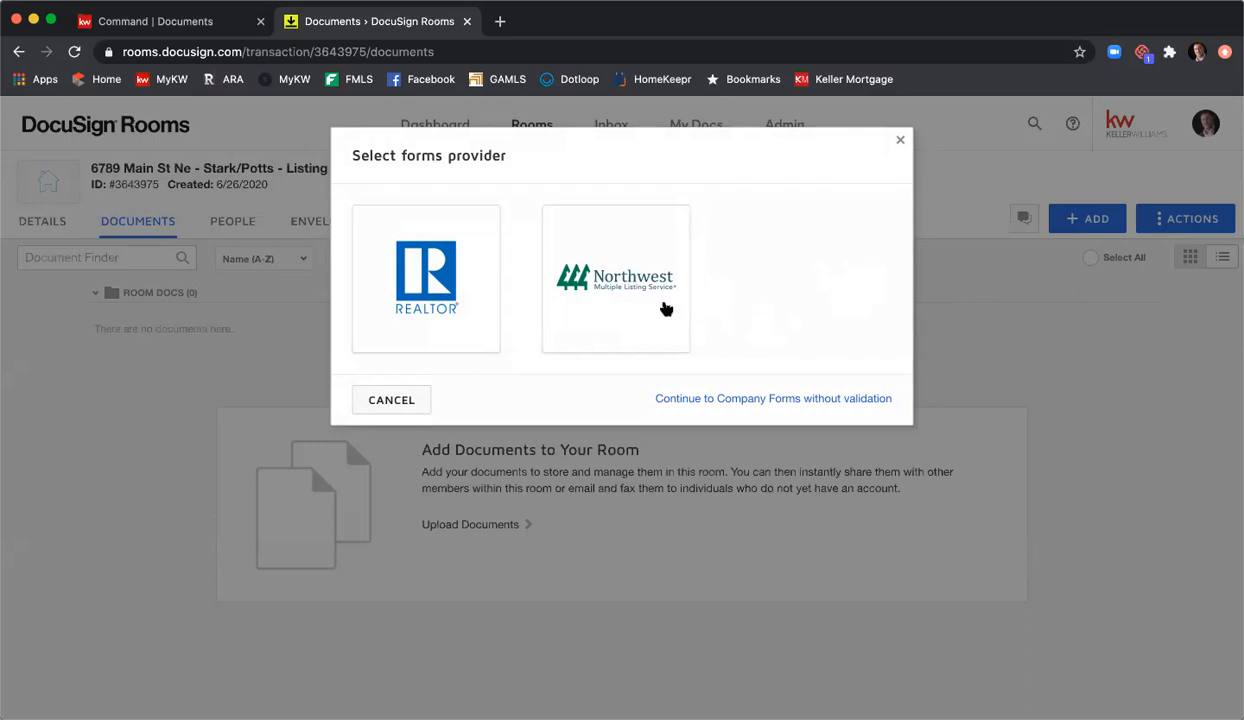
Step: Choose the National Association of Realtors forms and open the Find your NRDS ID page
click(443, 278)
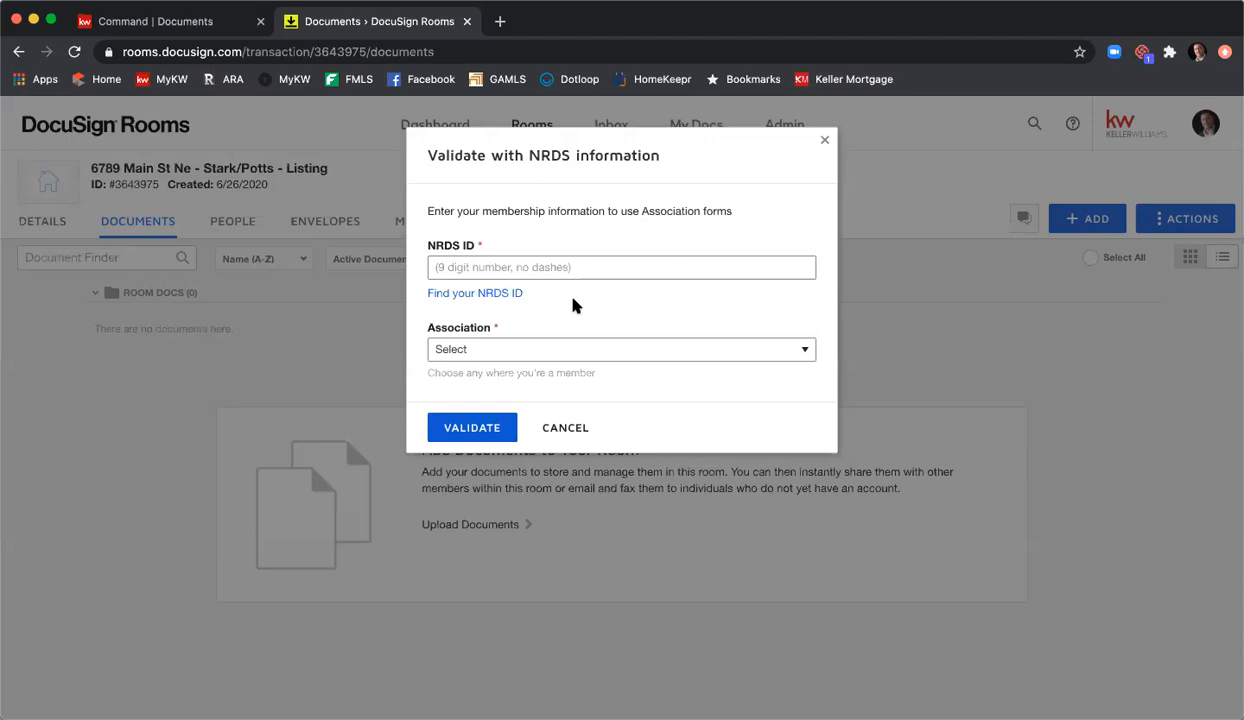
click(465, 298)
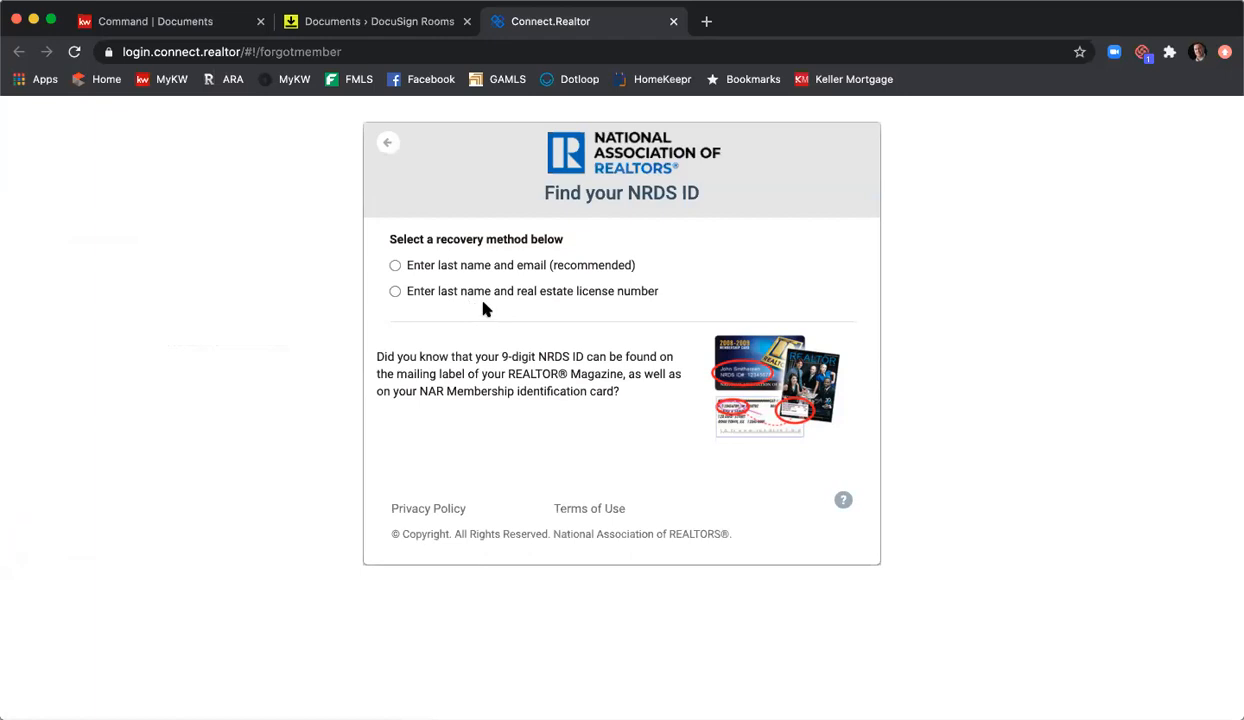
Step: Look up the NRDS ID by the member's last name and license number, then select it to copy
click(396, 291)
text(Kuhr)
key(Tab)
text(379844)
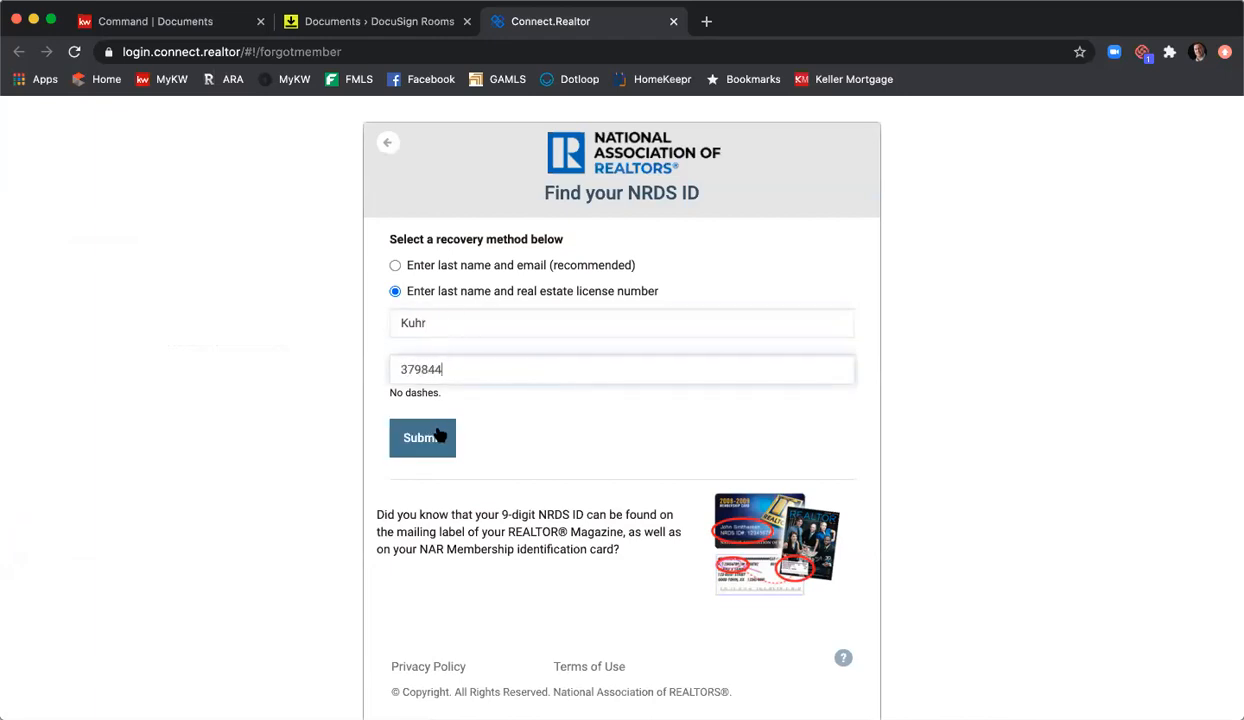
click(438, 435)
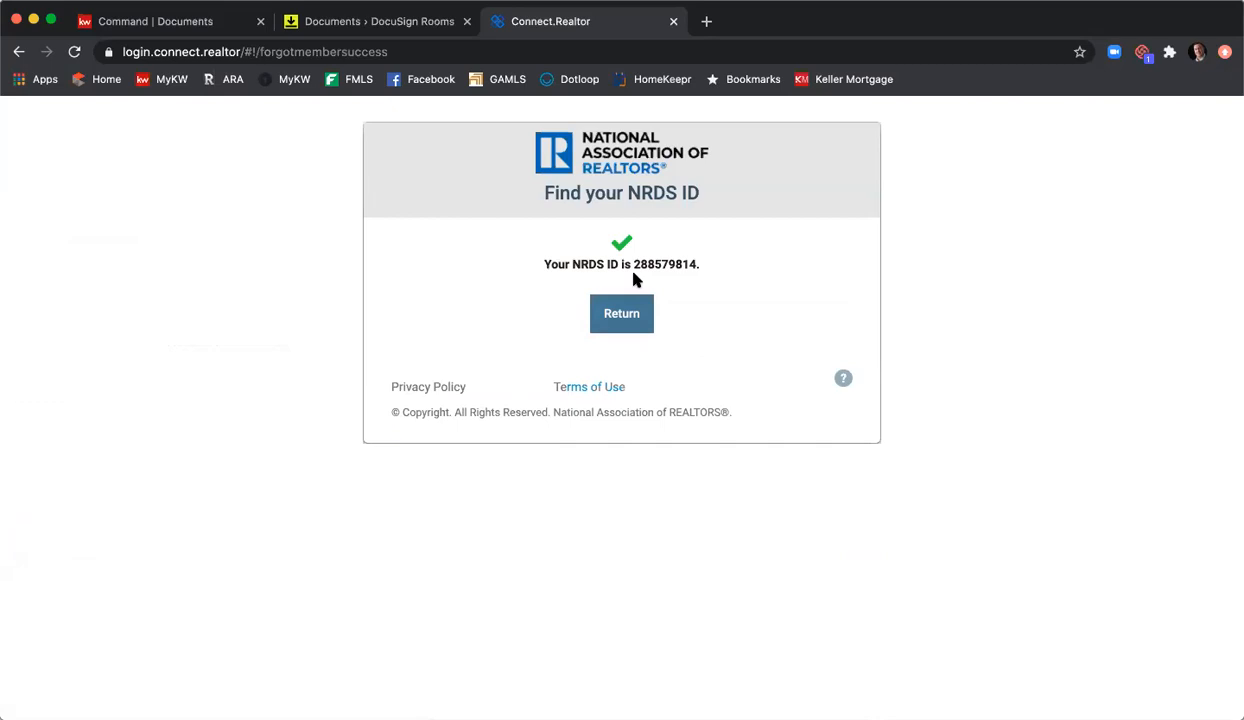
drag(634, 264, 697, 264)
key(ctrl+c)
Step: Paste the NRDS ID, validate it with Georgia Association of Realtors, then cancel the forms dialog
click(380, 22)
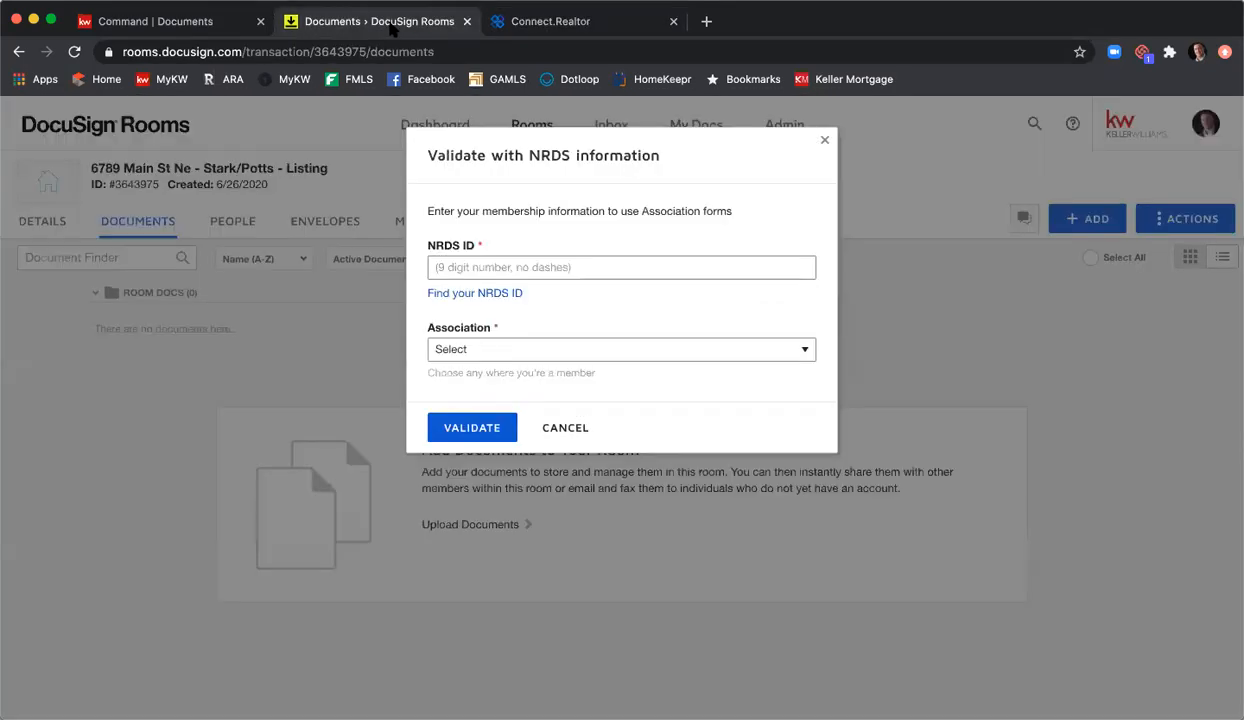
click(520, 264)
key(ctrl+v)
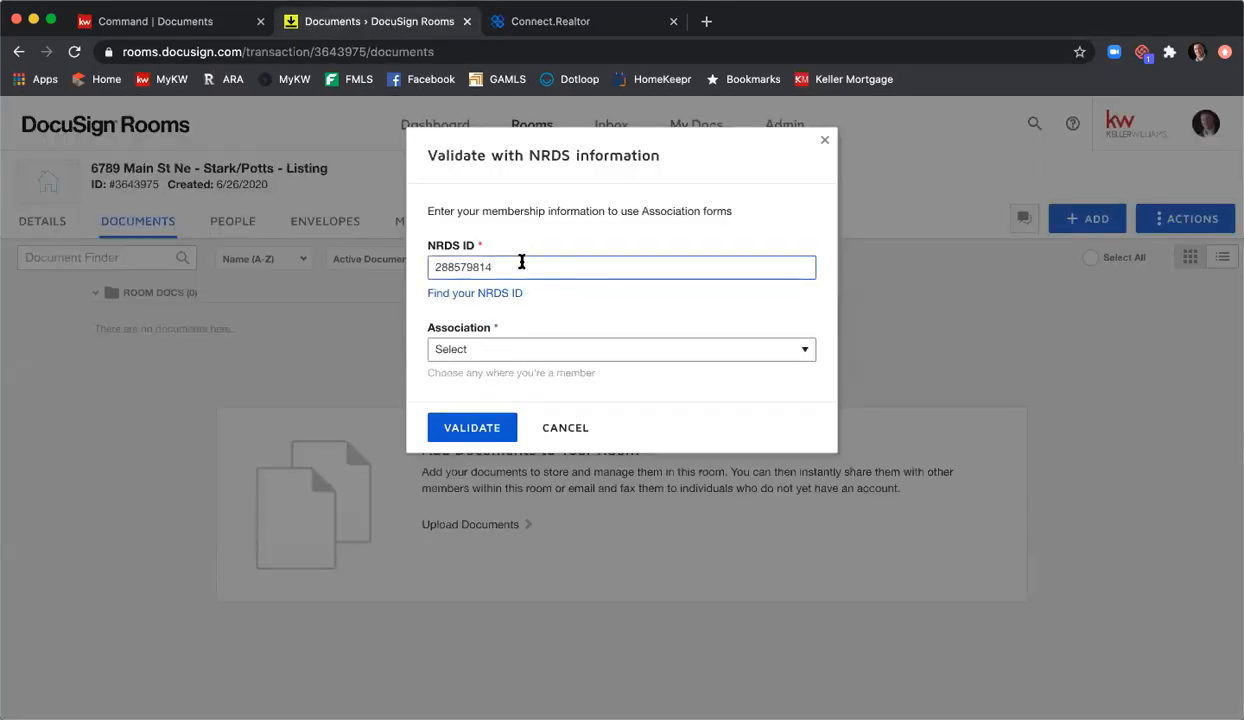
click(546, 350)
scroll(565, 370, down, 5)
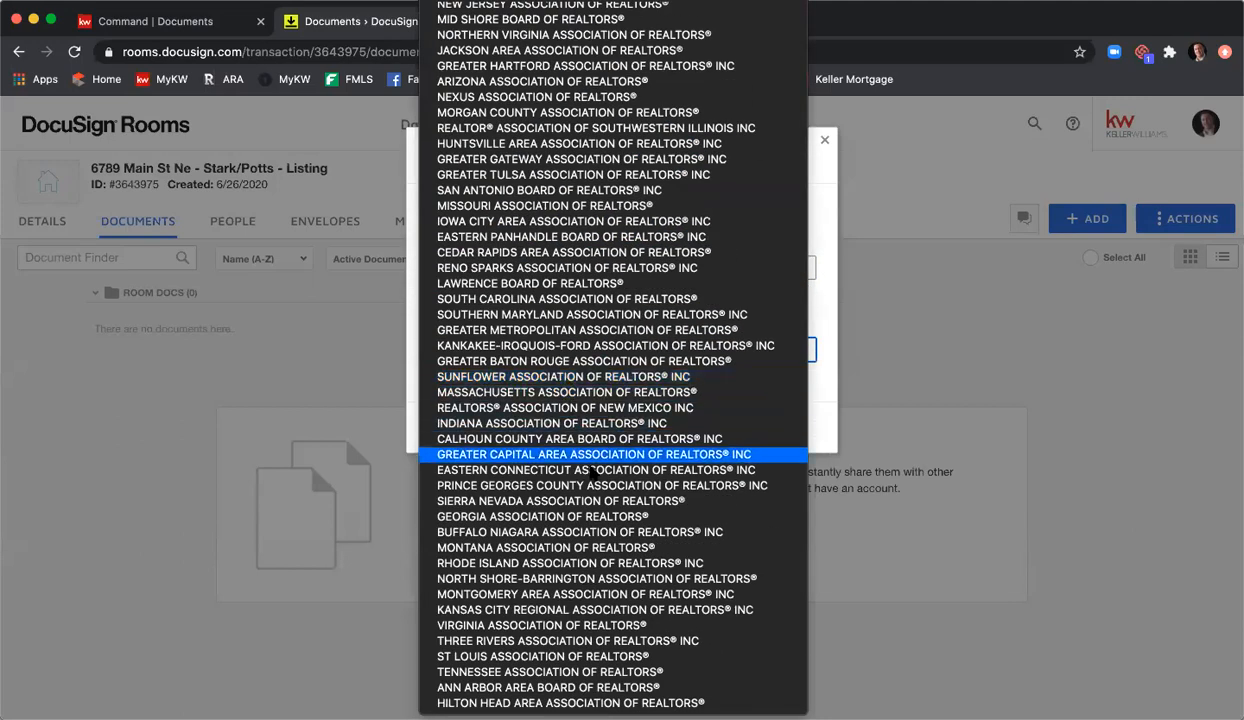
click(648, 517)
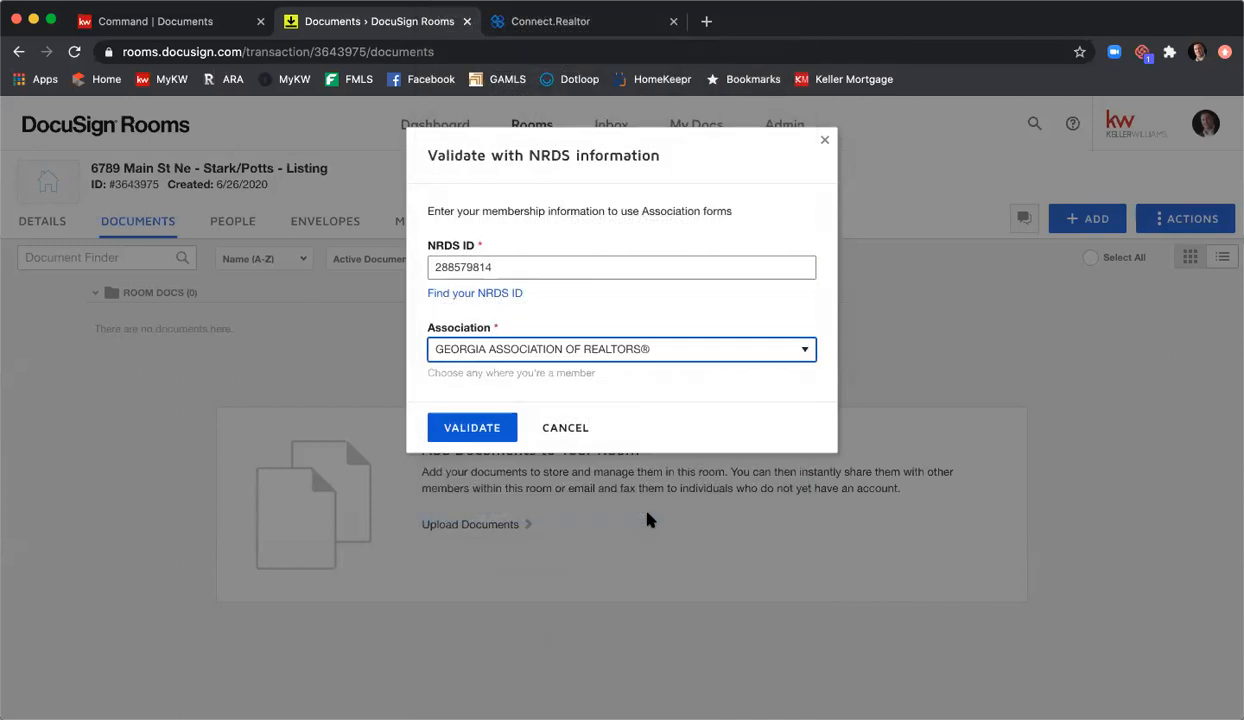
click(487, 427)
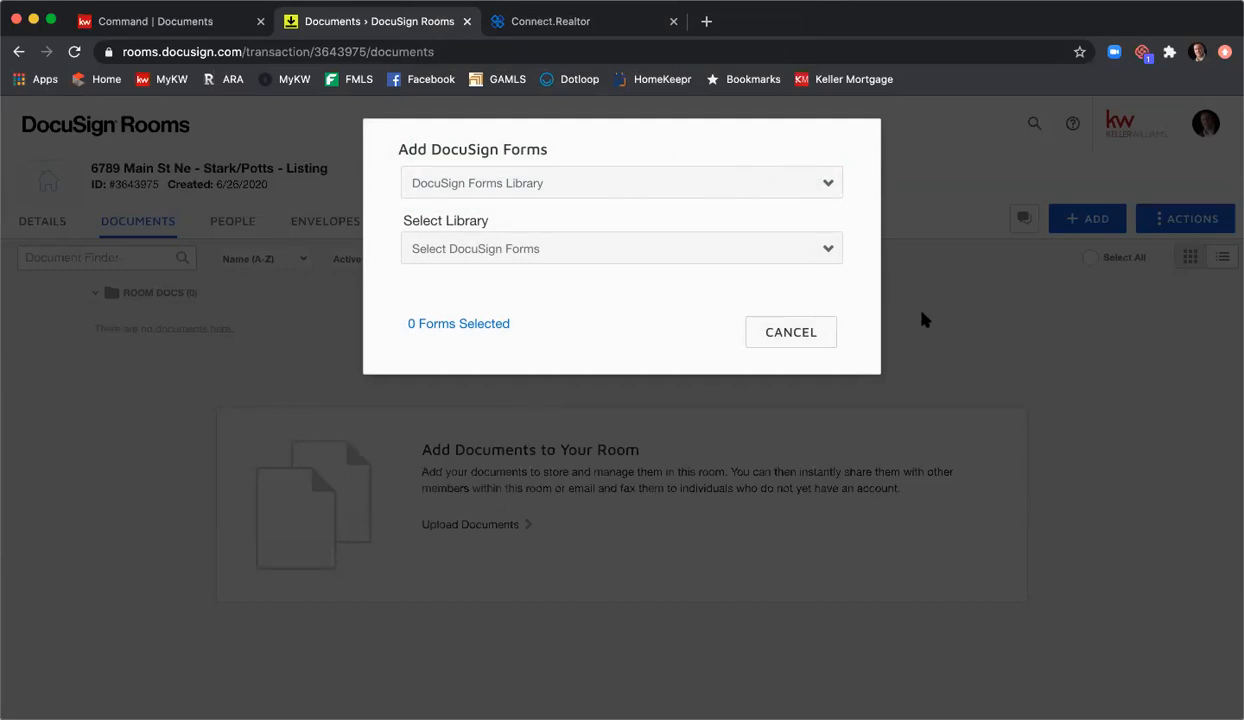
click(789, 334)
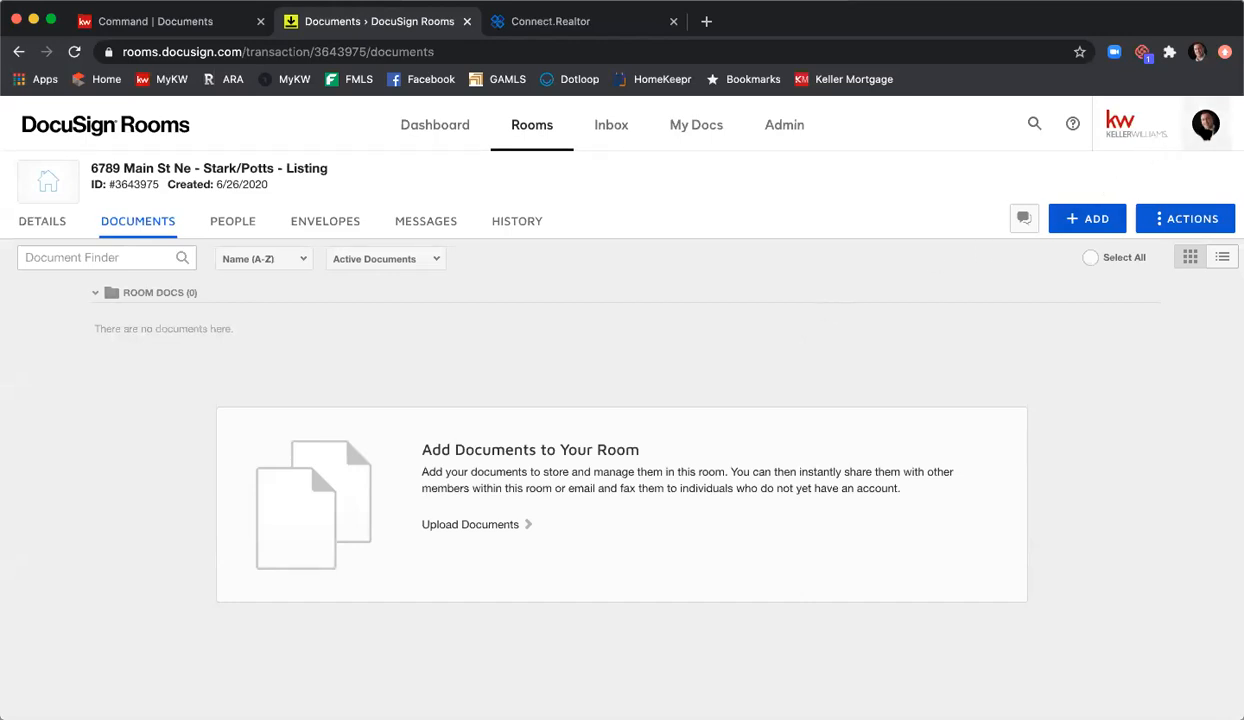
Step: Review the NRDS ID section under Preferences > Integrations, then return to the Rooms list
click(1206, 124)
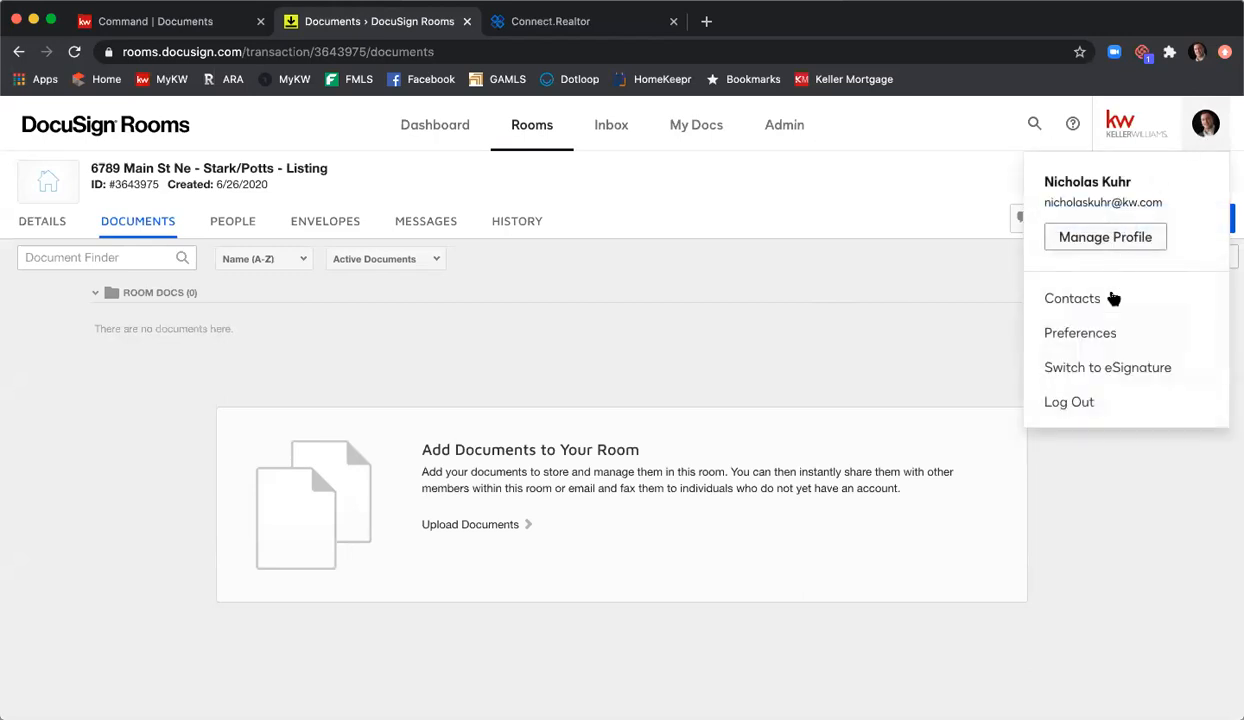
click(1108, 332)
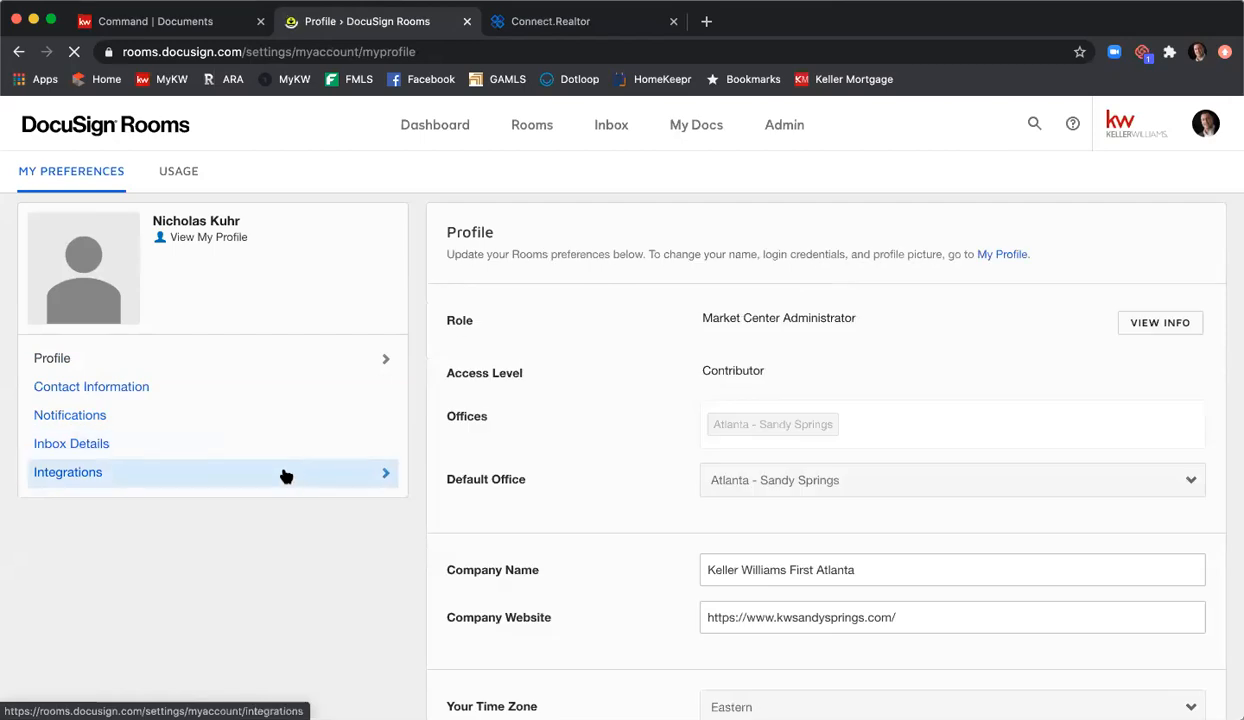
click(284, 474)
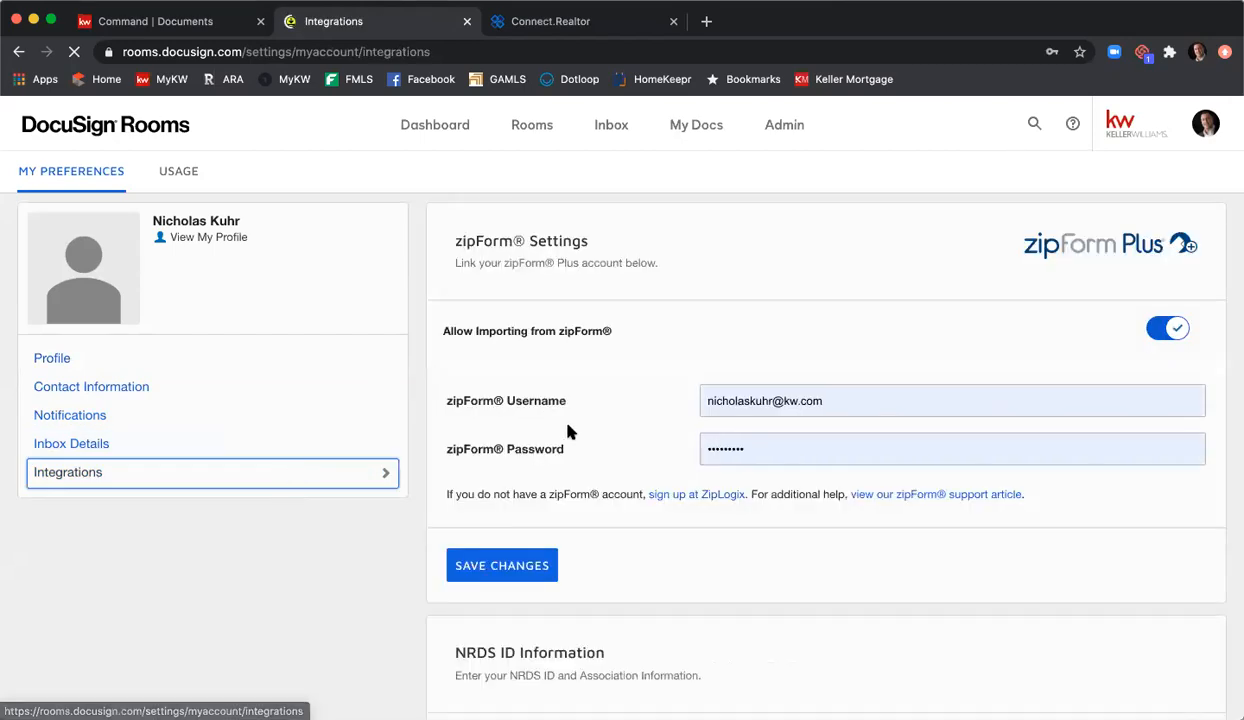
scroll(575, 432, down, 3)
scroll(588, 437, down, 2)
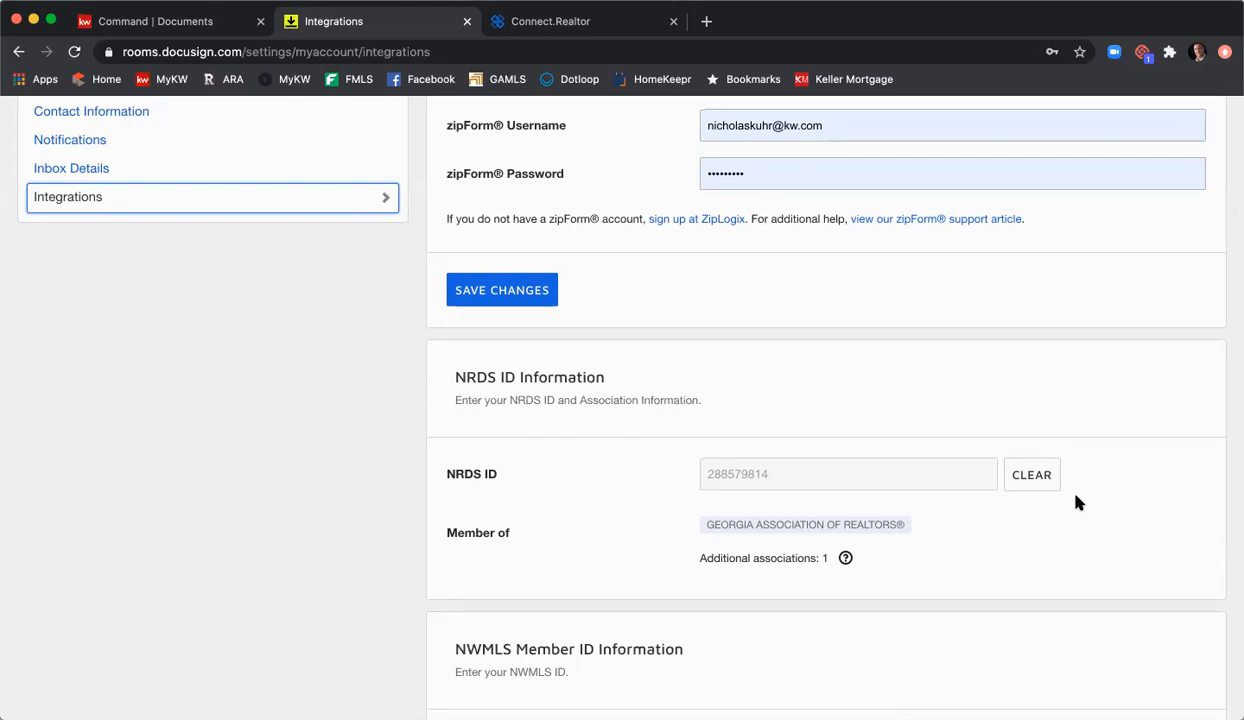
scroll(1055, 489, up, 5)
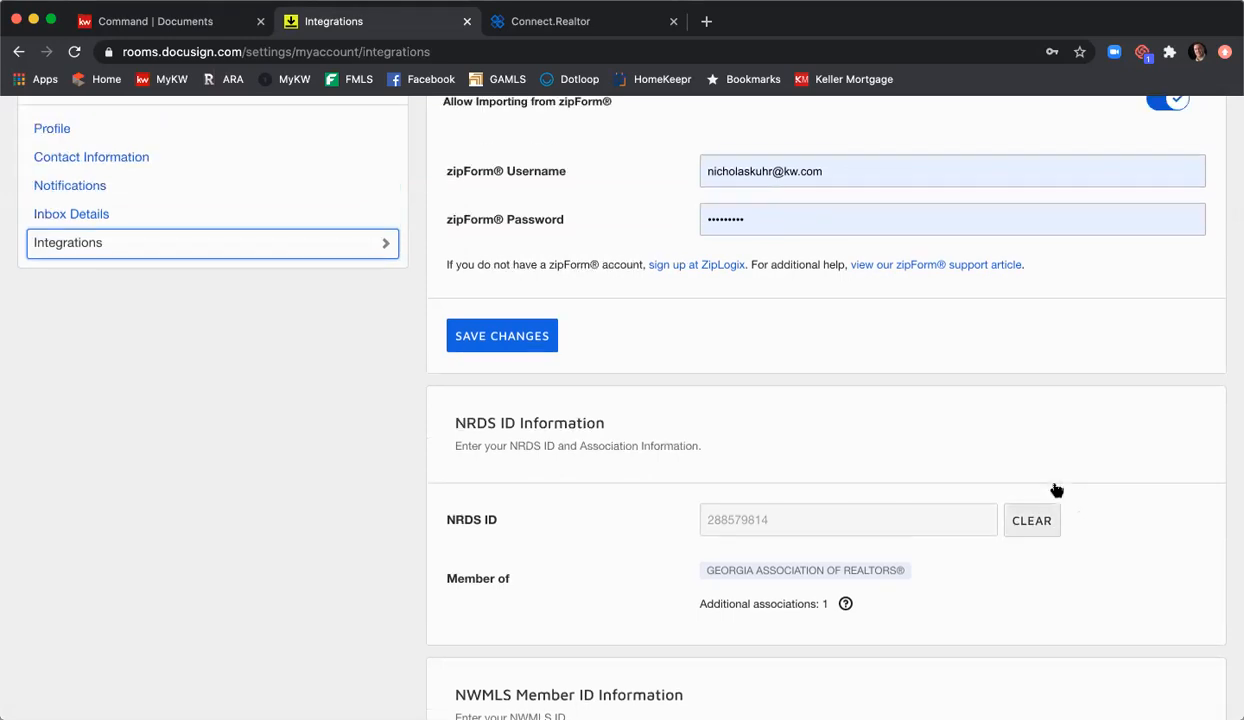
click(533, 128)
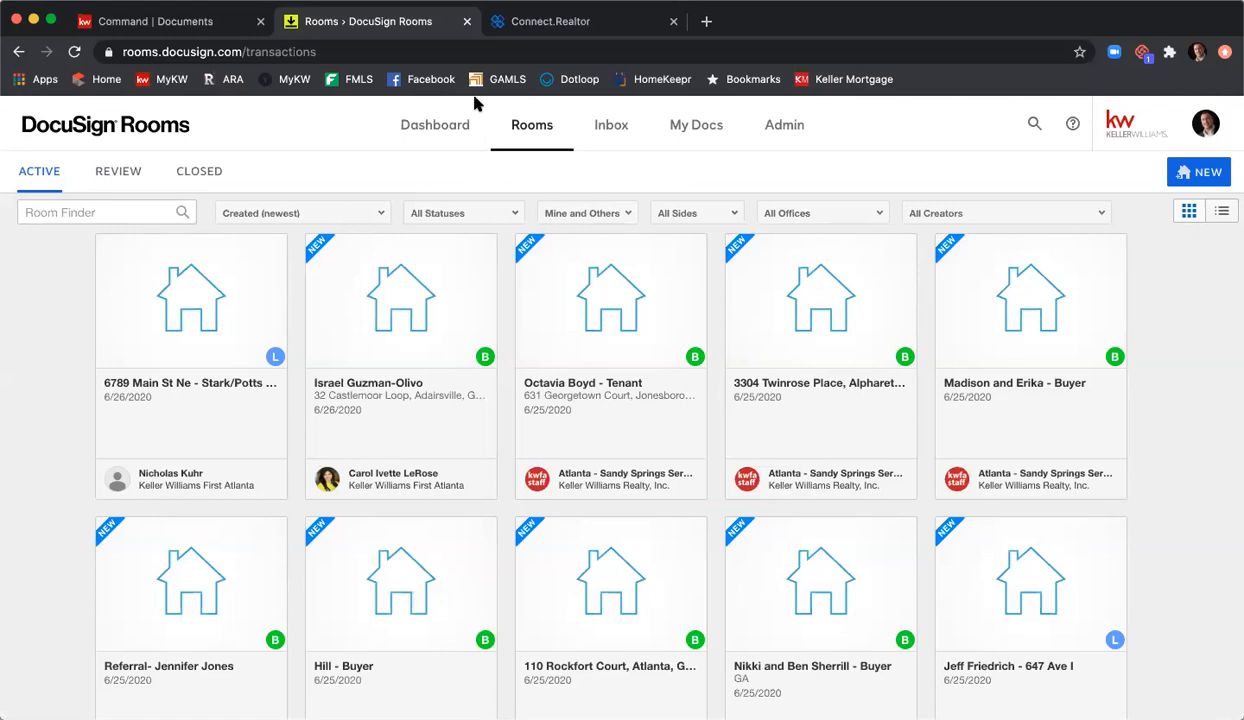
Step: Open the 6789 Main St Ne - Stark/Potts - Listing room card
click(207, 298)
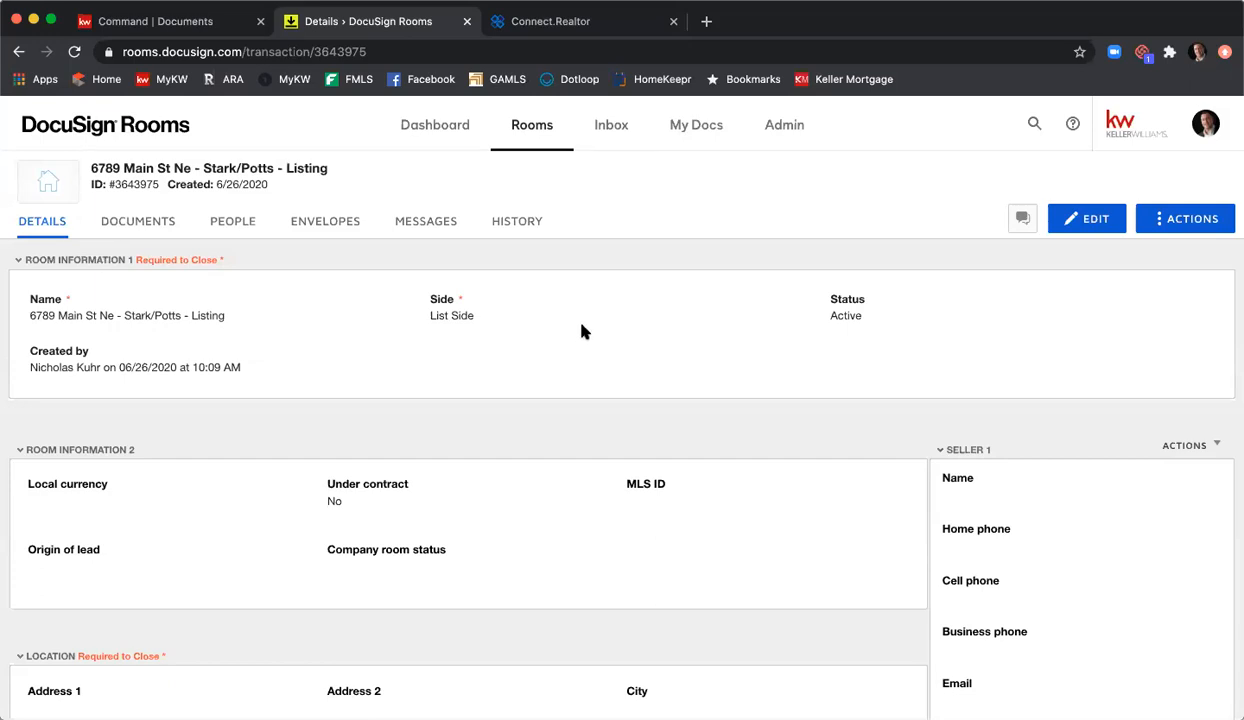
Step: Put the room's Details into edit mode and scroll down to the Location section
click(1100, 222)
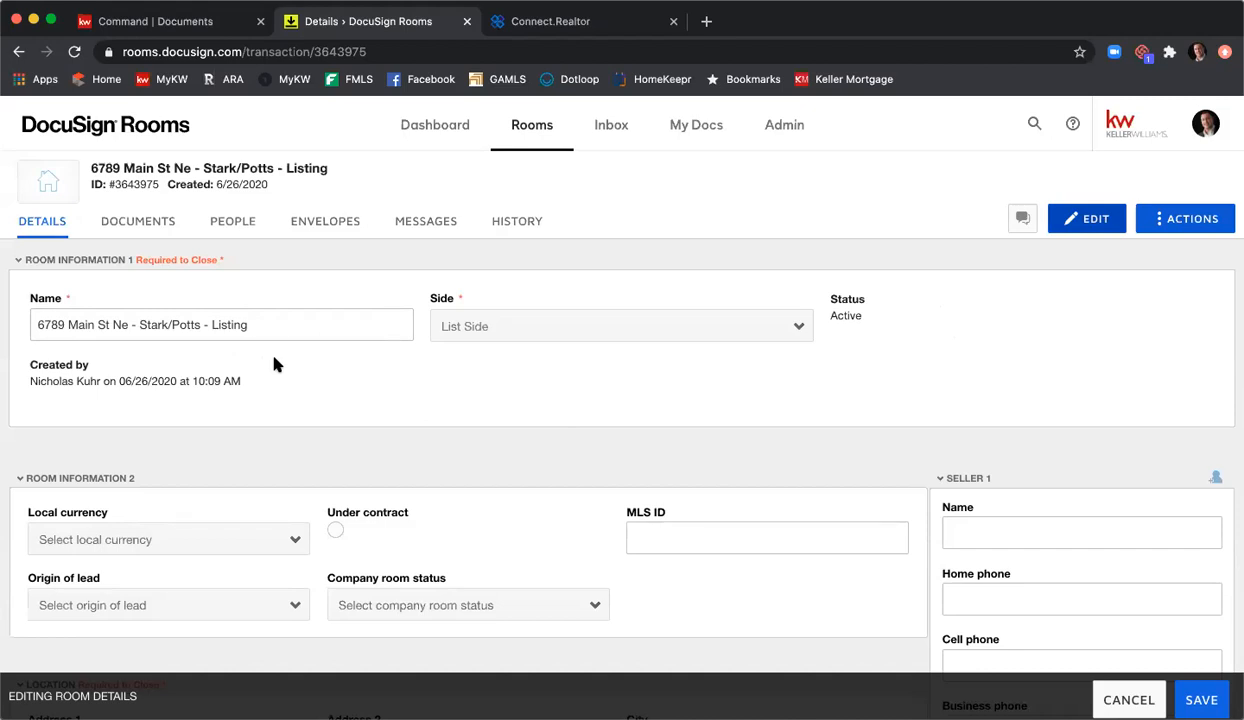
scroll(276, 365, down, 3)
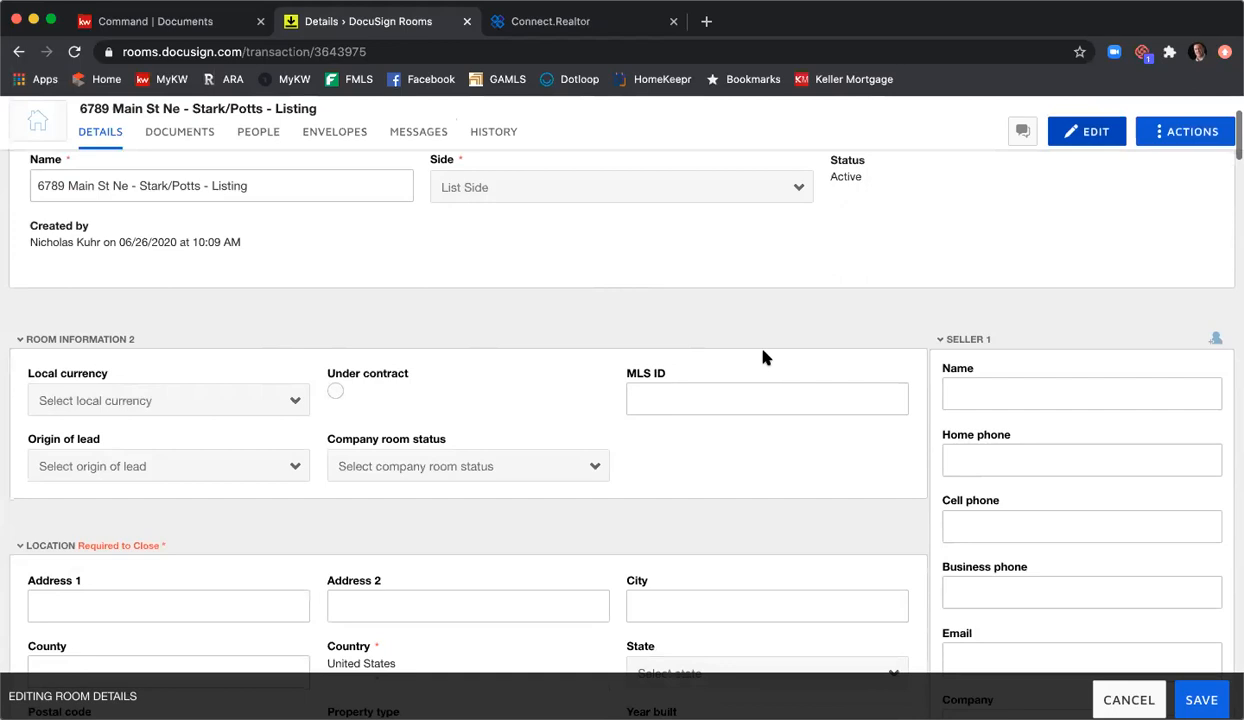
scroll(672, 394, down, 2)
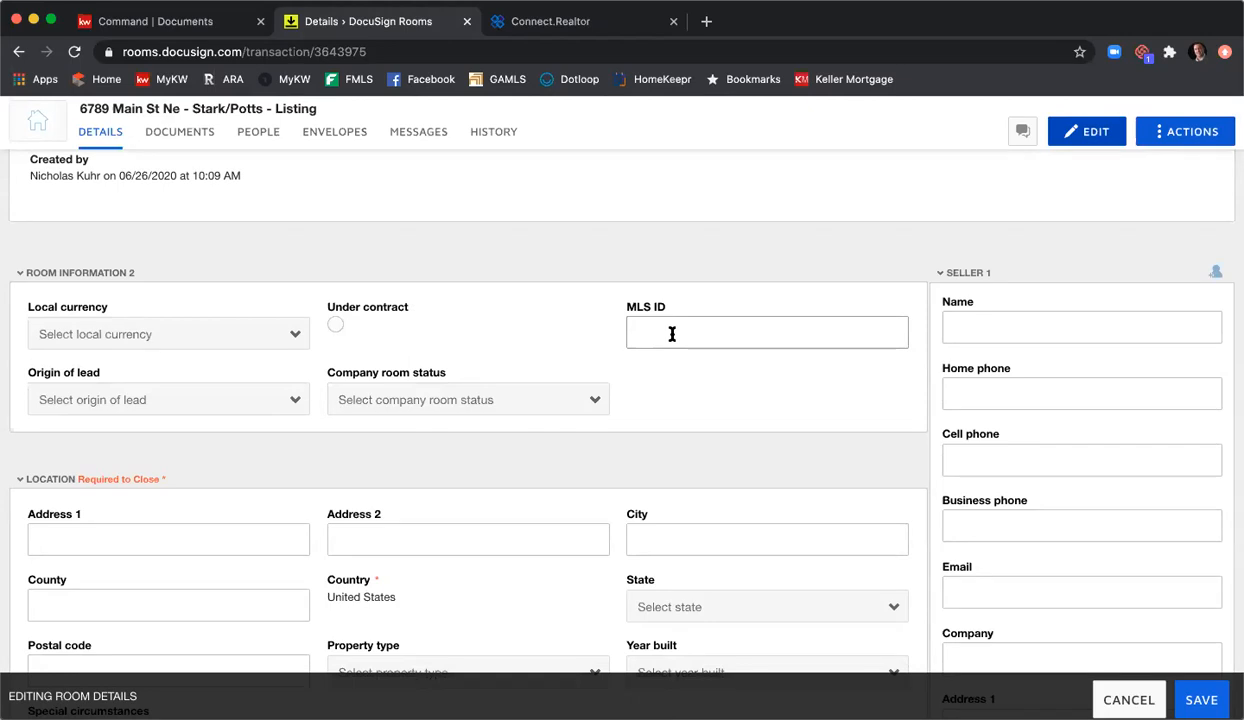
Step: Enter MLS ID 13245679
key(Tab)
click(687, 336)
text(132456)
text(78)
key(BackSpace)
text(9)
Step: Enter the address 6789 Main Se NE, Atlanta, Fulton County, Georgia, postal code 30342
scroll(897, 295, down, 3)
click(286, 391)
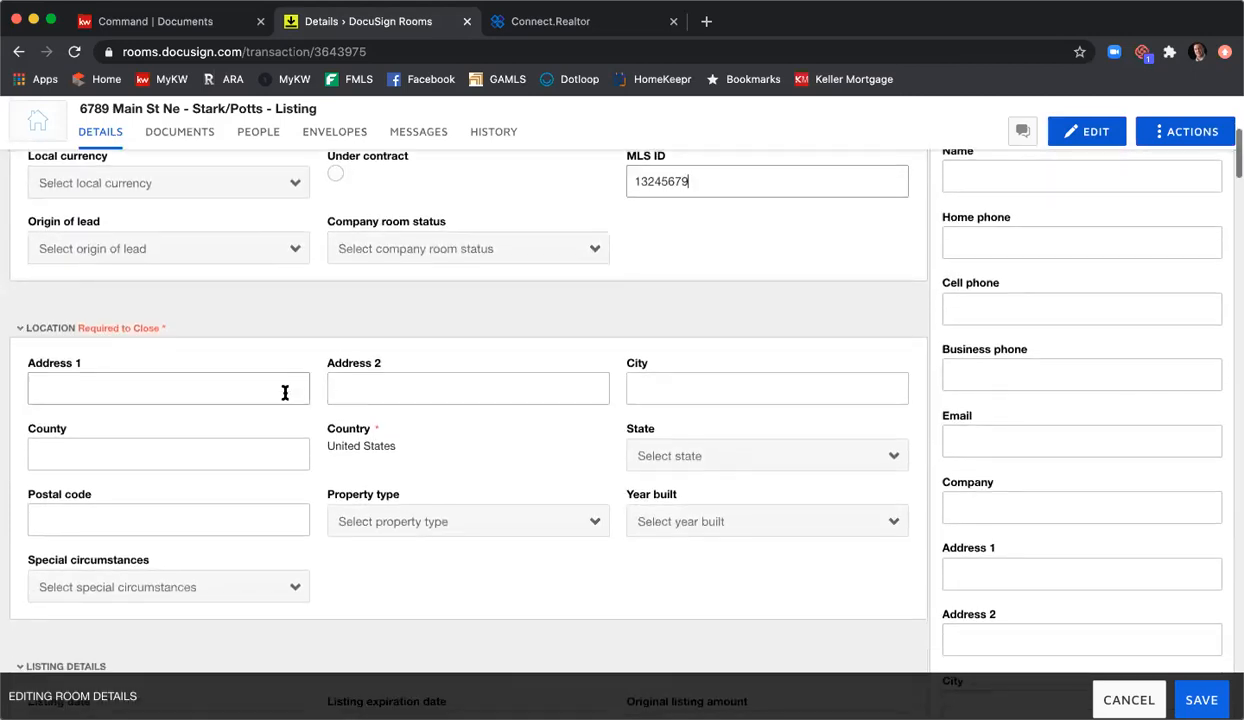
text(6789)
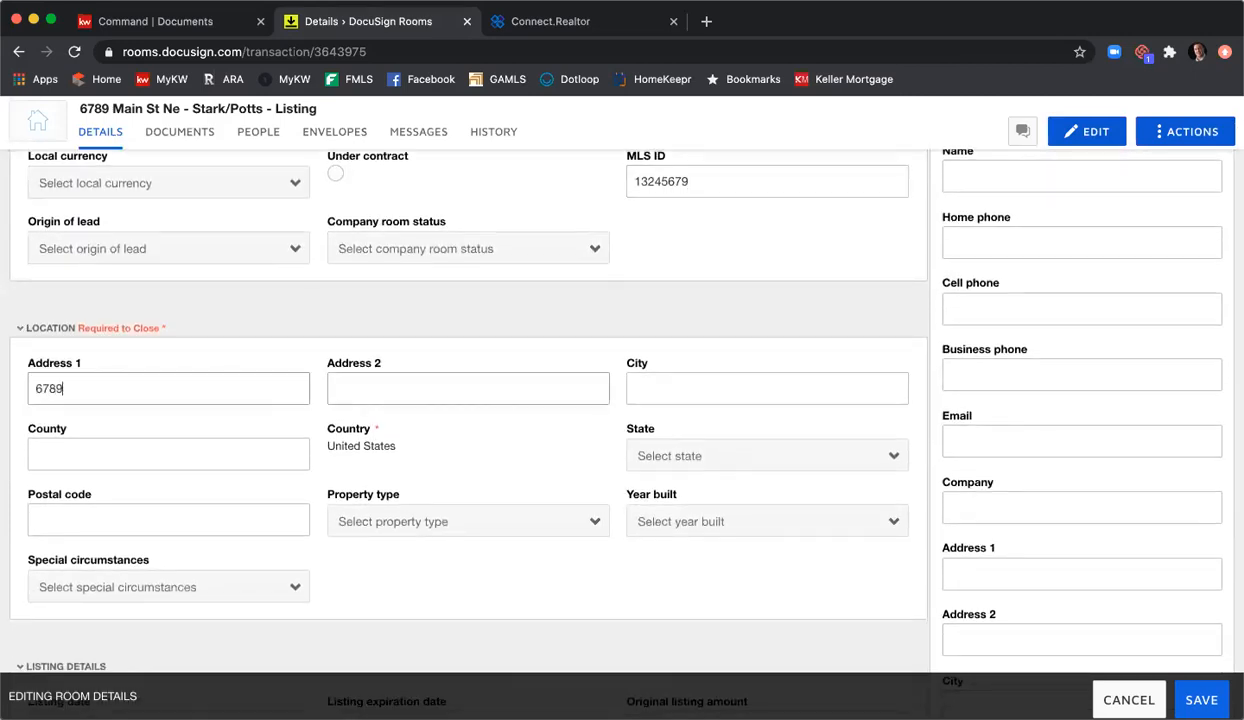
text( Main Se NE)
key(Tab)
text(Atlanta)
key(Tab)
text(Fulton)
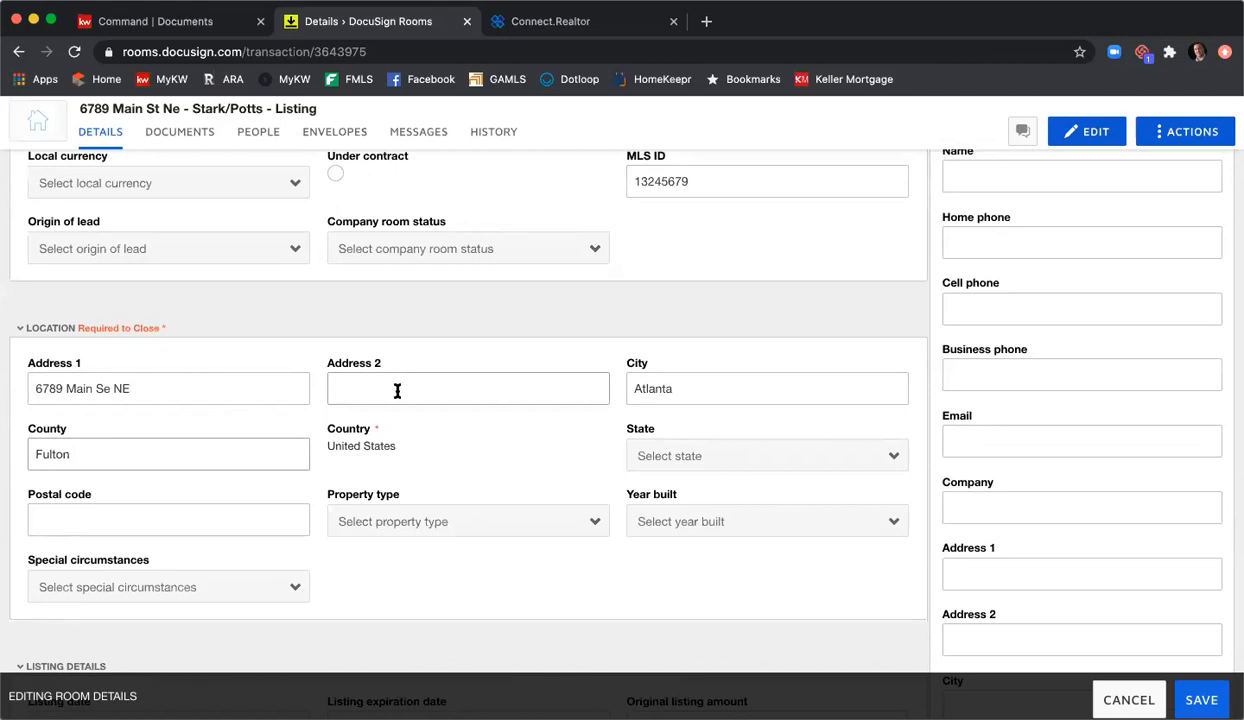
click(636, 448)
scroll(686, 505, down, 5)
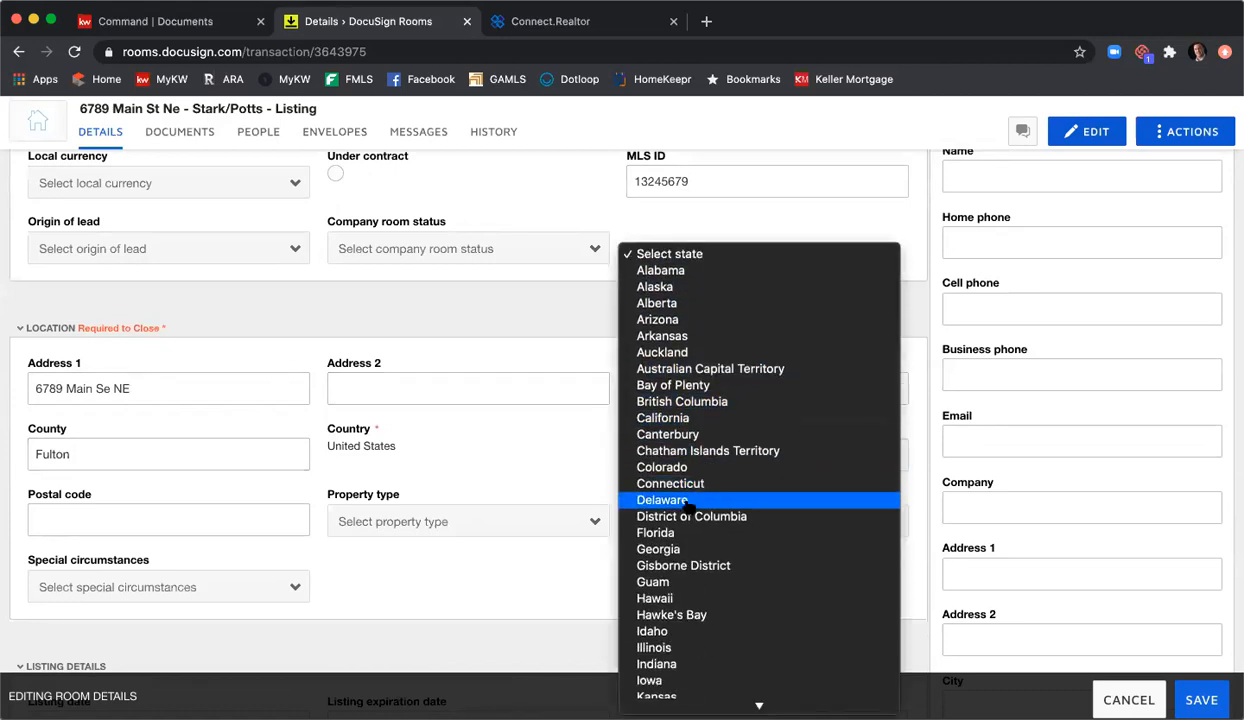
click(660, 546)
click(209, 515)
text(30342)
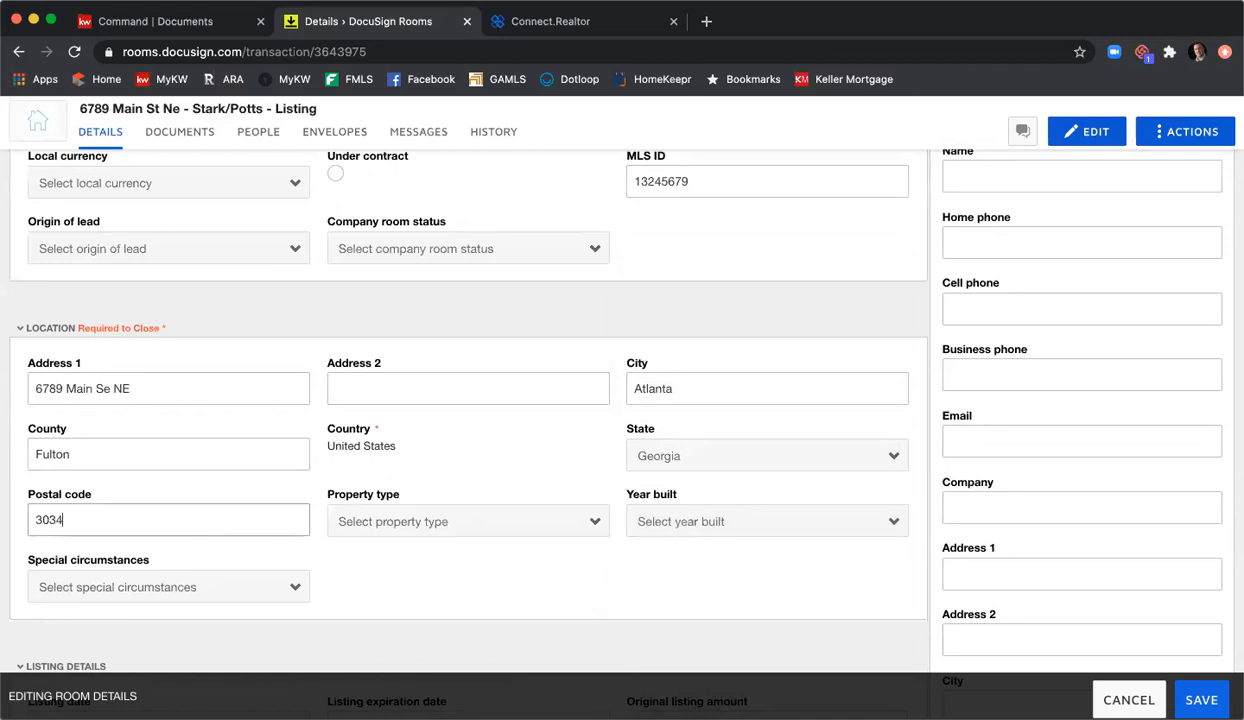
Step: Set property type to Residential Detached and year built to 2014, leaving special circumstances empty
click(414, 520)
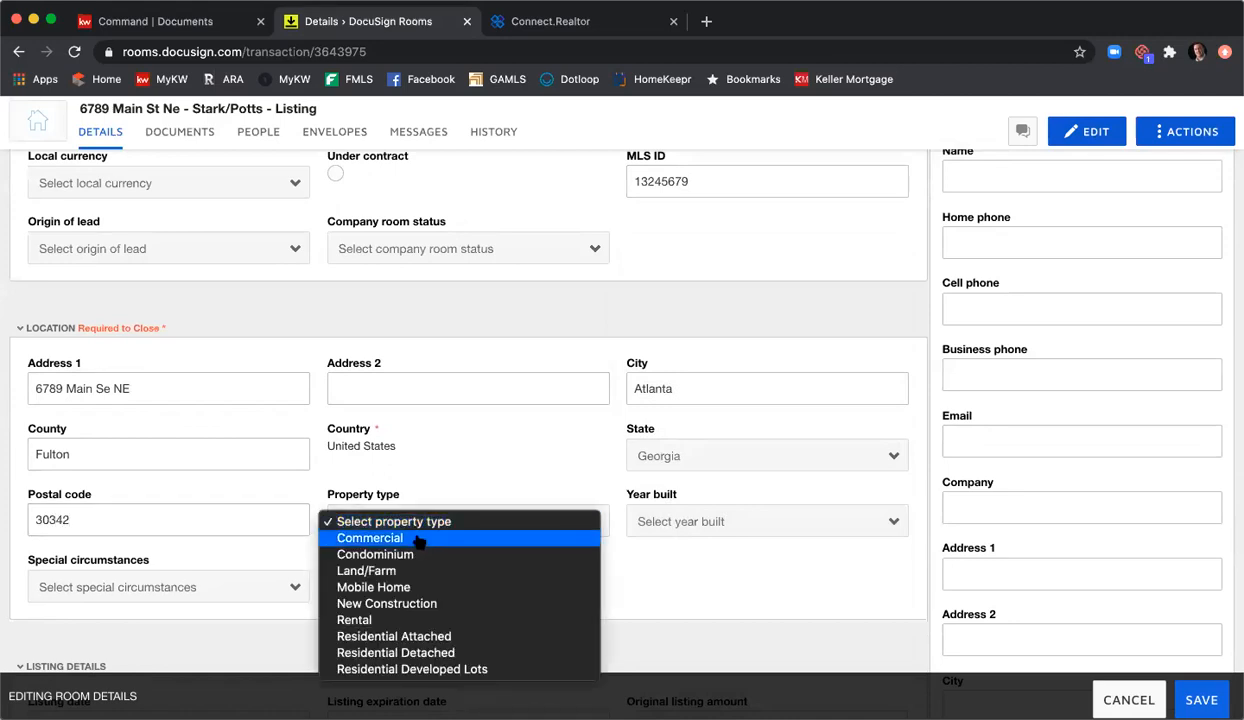
click(436, 649)
click(727, 521)
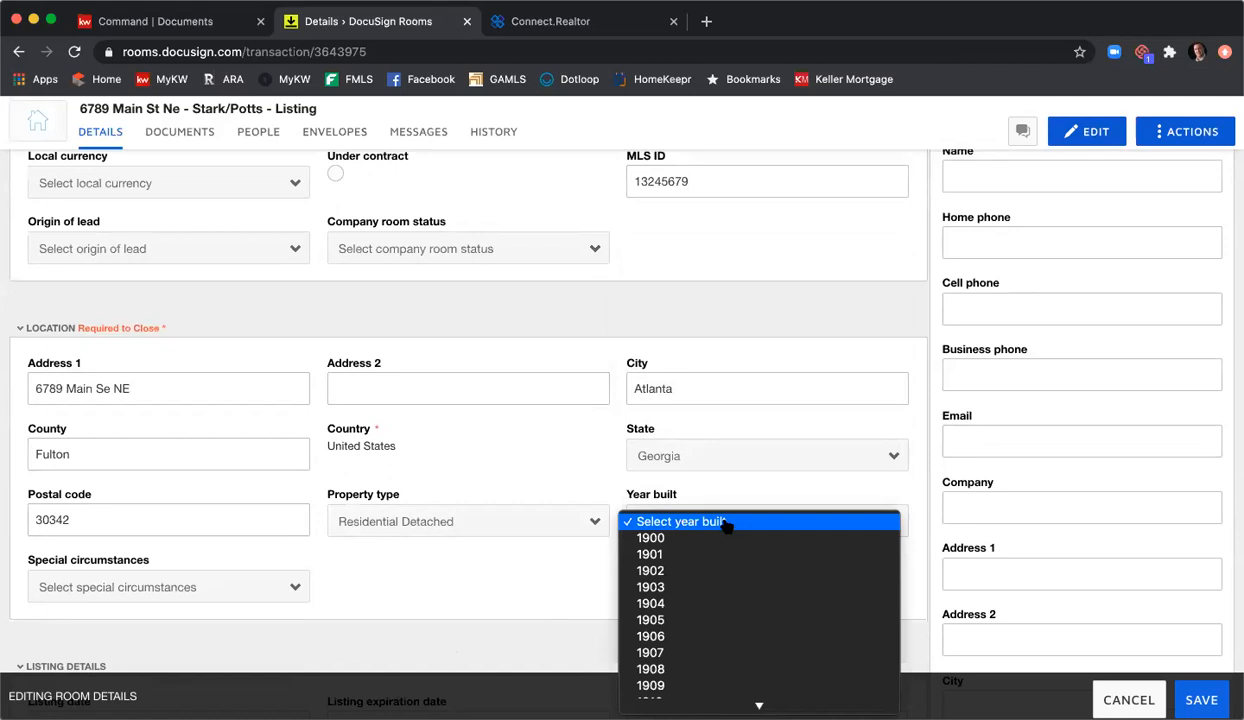
scroll(727, 536, down, 10)
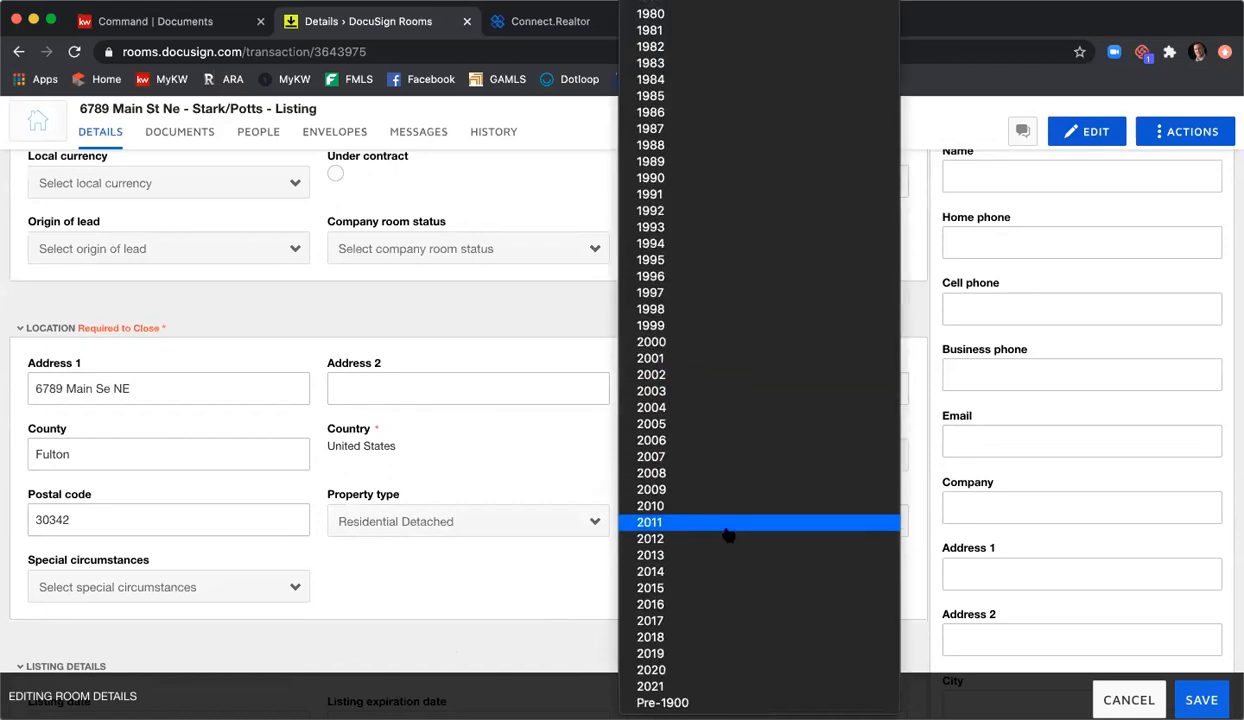
click(711, 571)
click(270, 586)
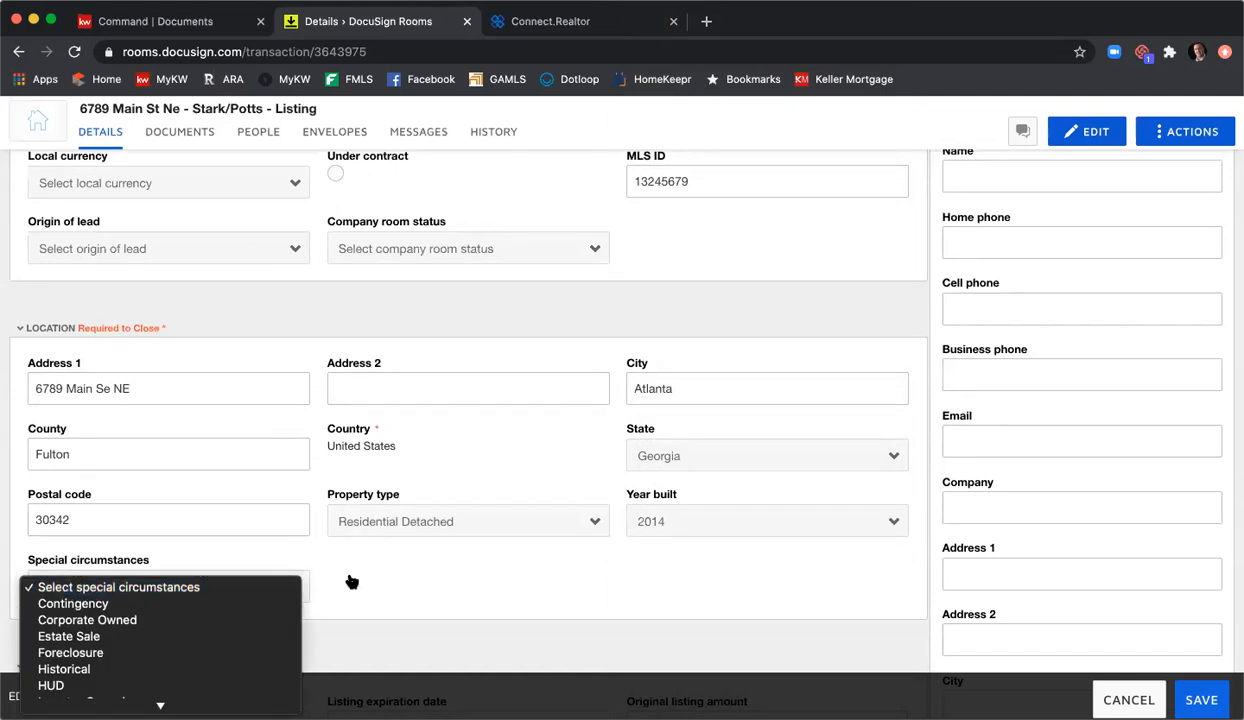
click(437, 597)
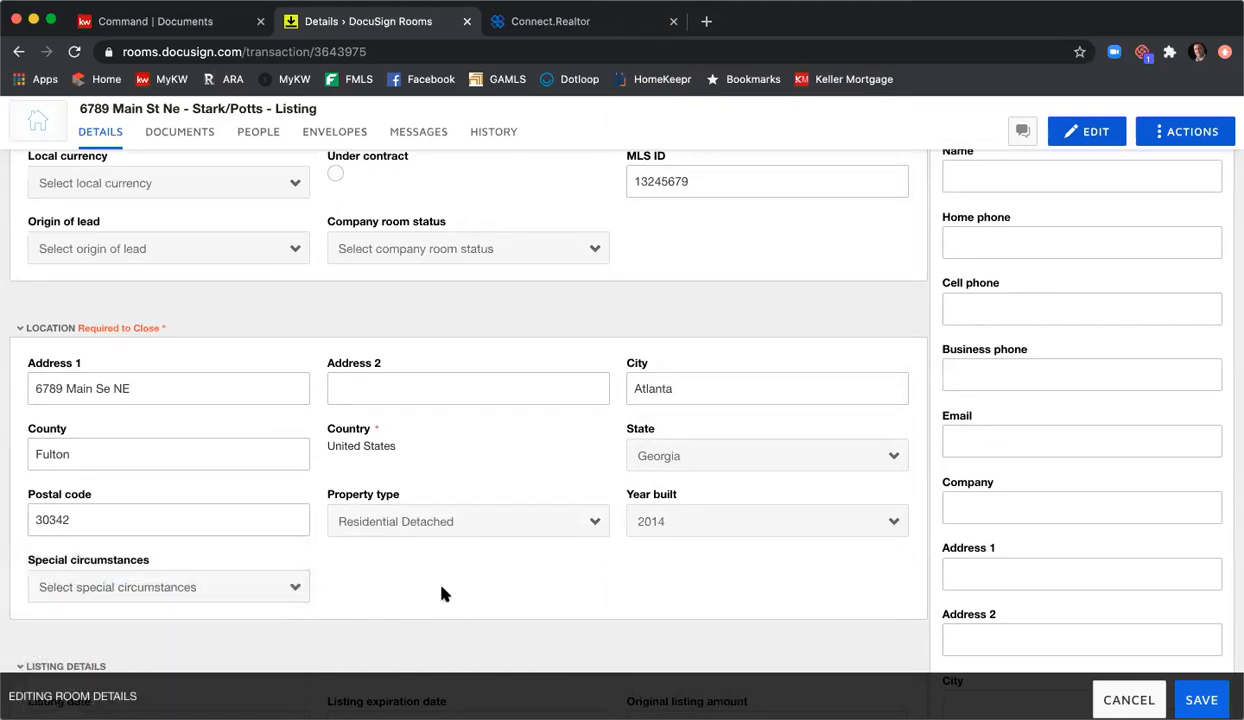
Step: Set the listing date to 6/25/2020 and the expiration date to 8/25/2020
scroll(427, 546, down, 3)
scroll(446, 563, down, 3)
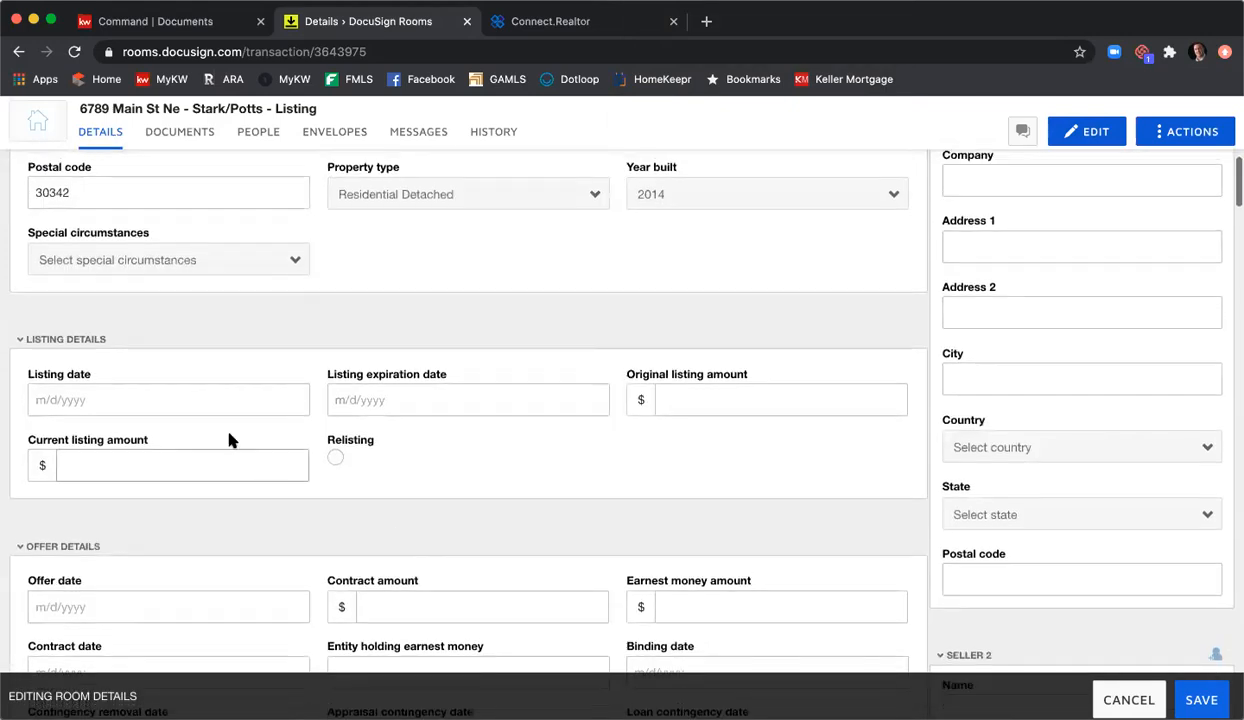
click(171, 397)
click(145, 555)
click(444, 390)
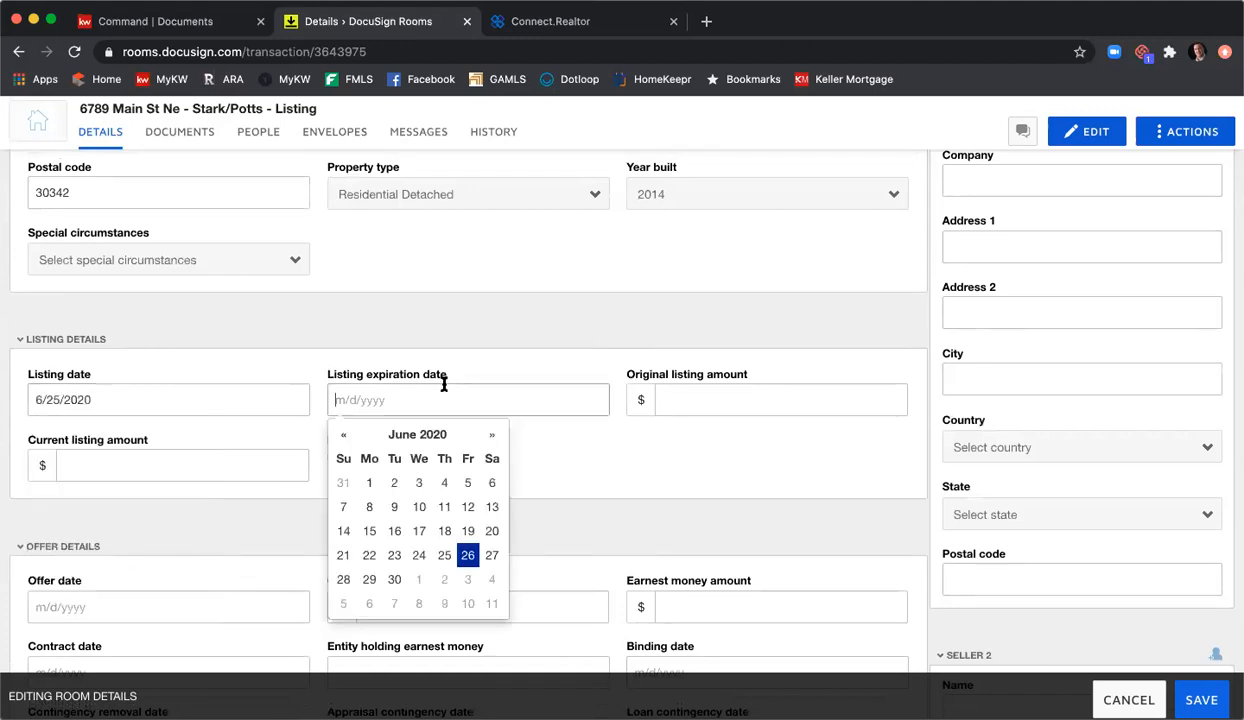
click(492, 434)
click(492, 434)
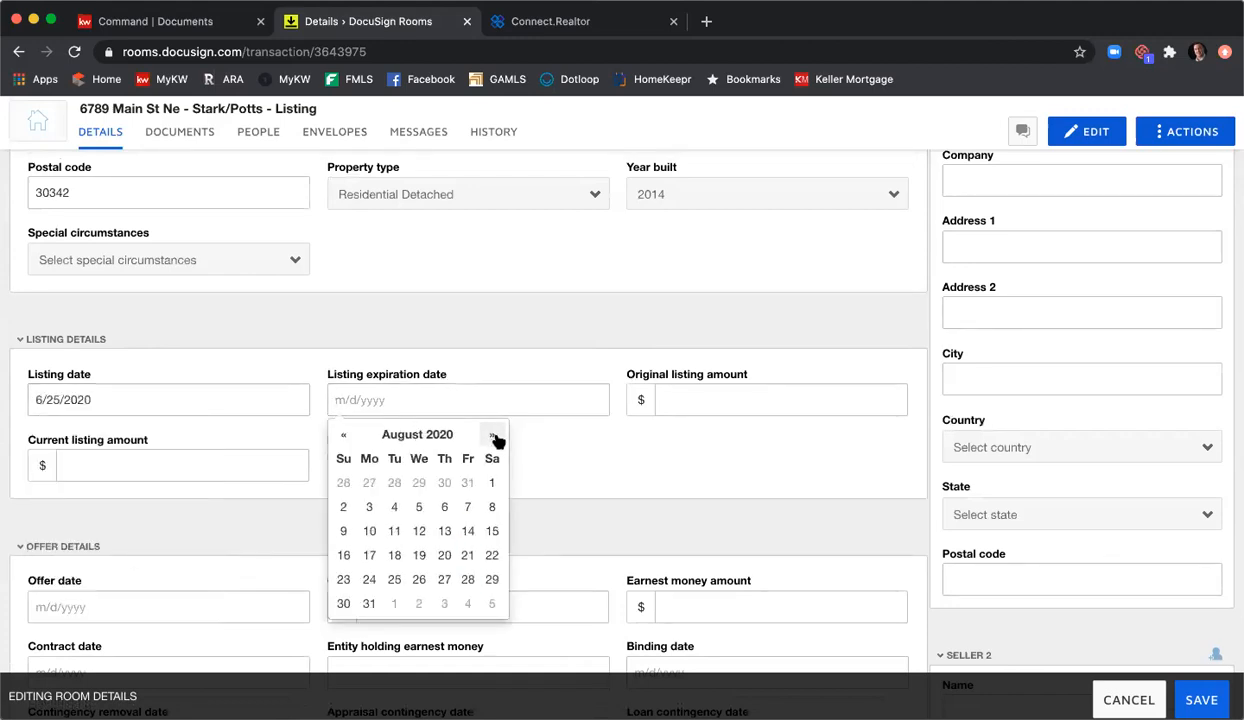
click(394, 580)
Step: Enter 425000 as the original listing amount and move to the current listing amount
click(711, 398)
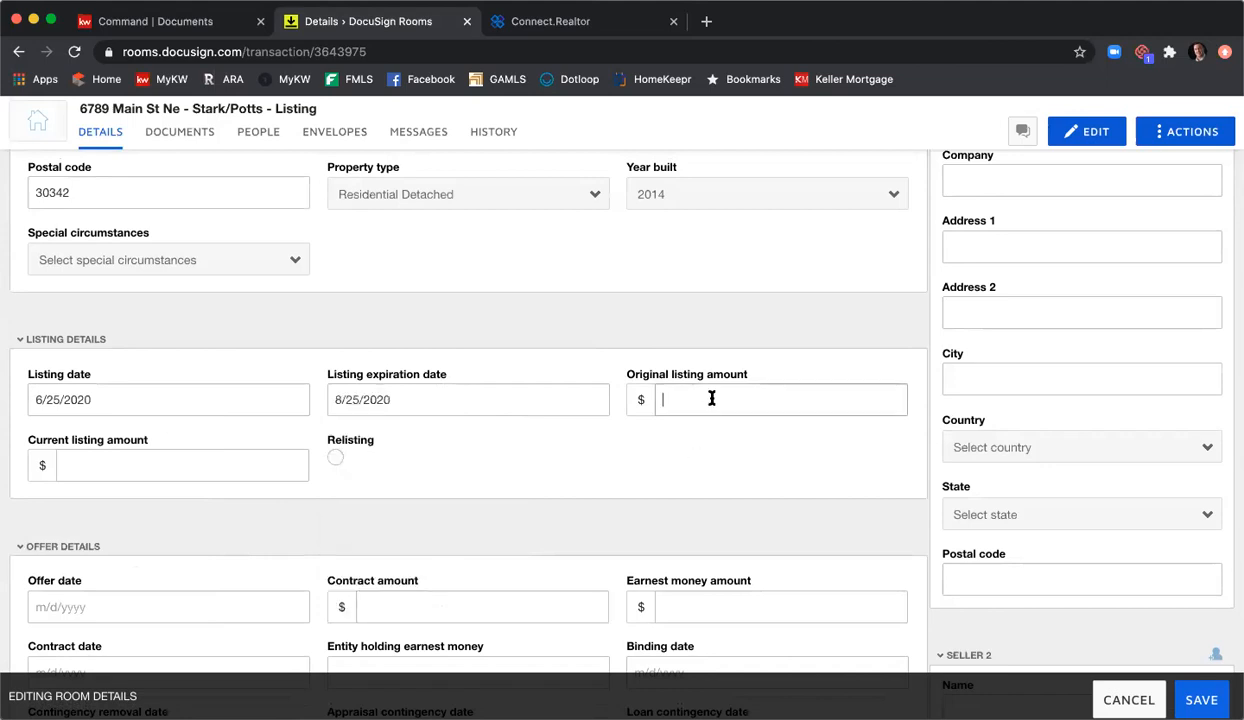
text(425000)
click(280, 464)
text(425000)
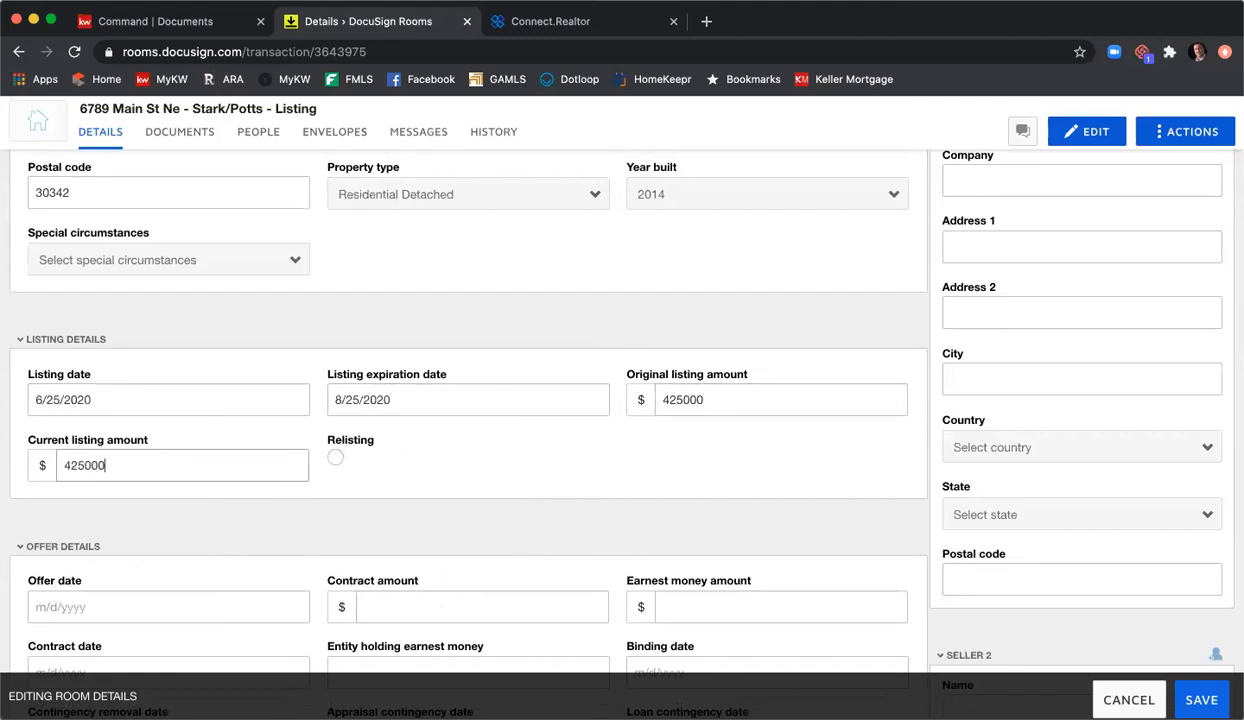
scroll(480, 447, down, 3)
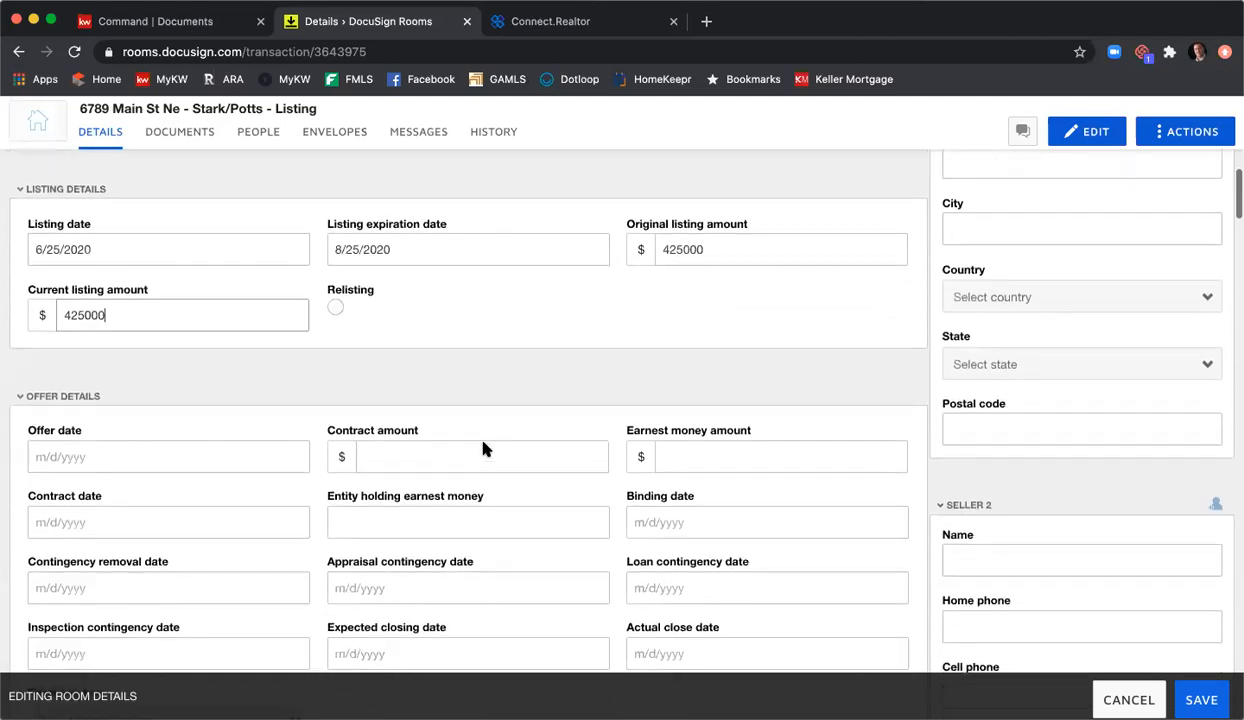
scroll(483, 443, down, 1)
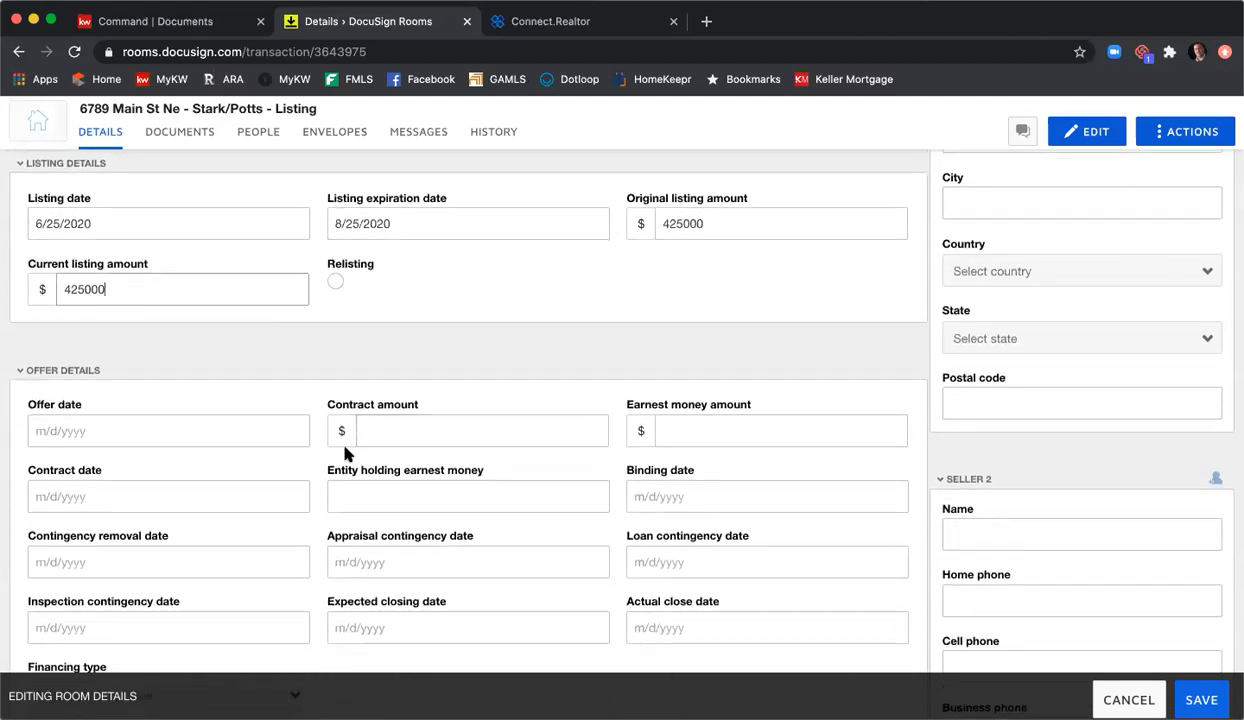
scroll(418, 417, up, 1)
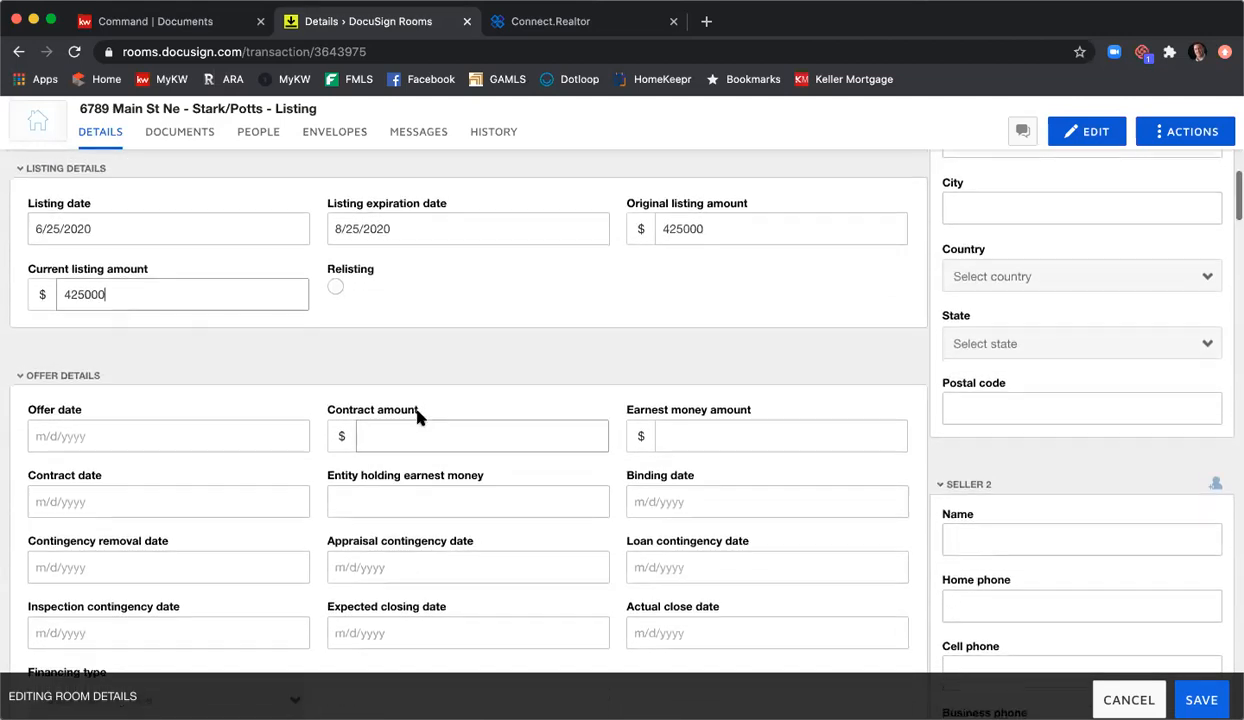
scroll(418, 417, down, 9)
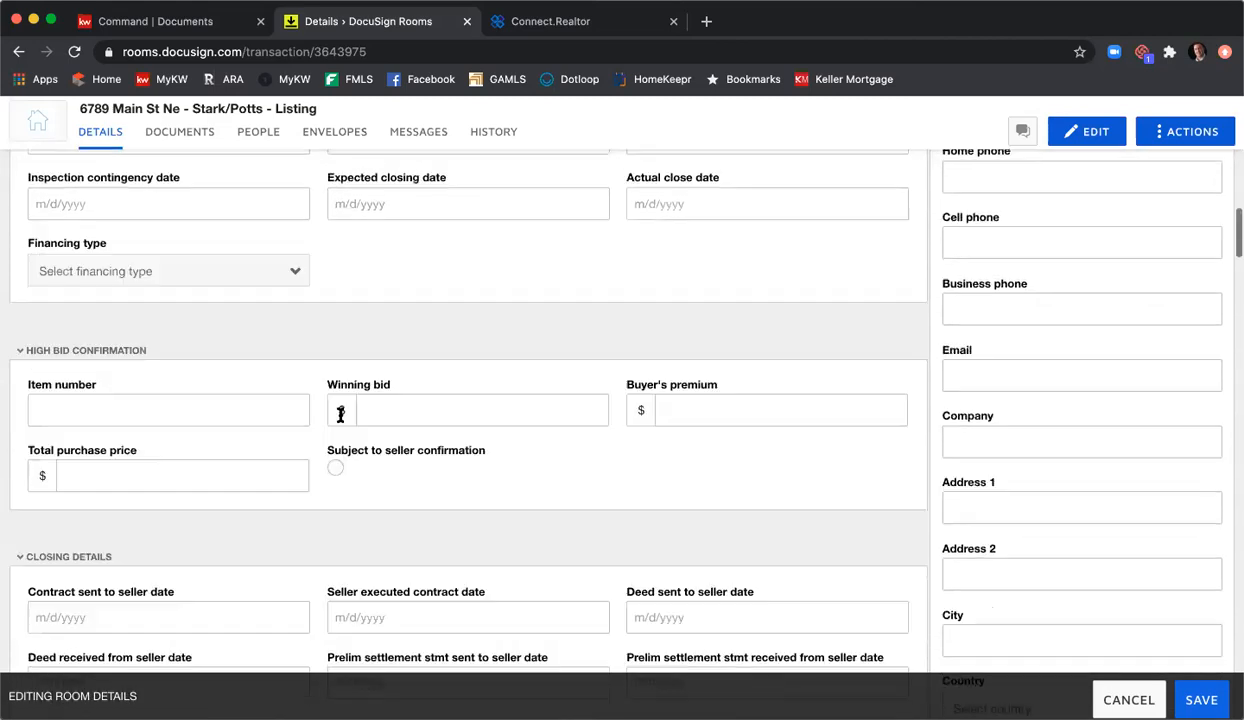
scroll(340, 415, down, 5)
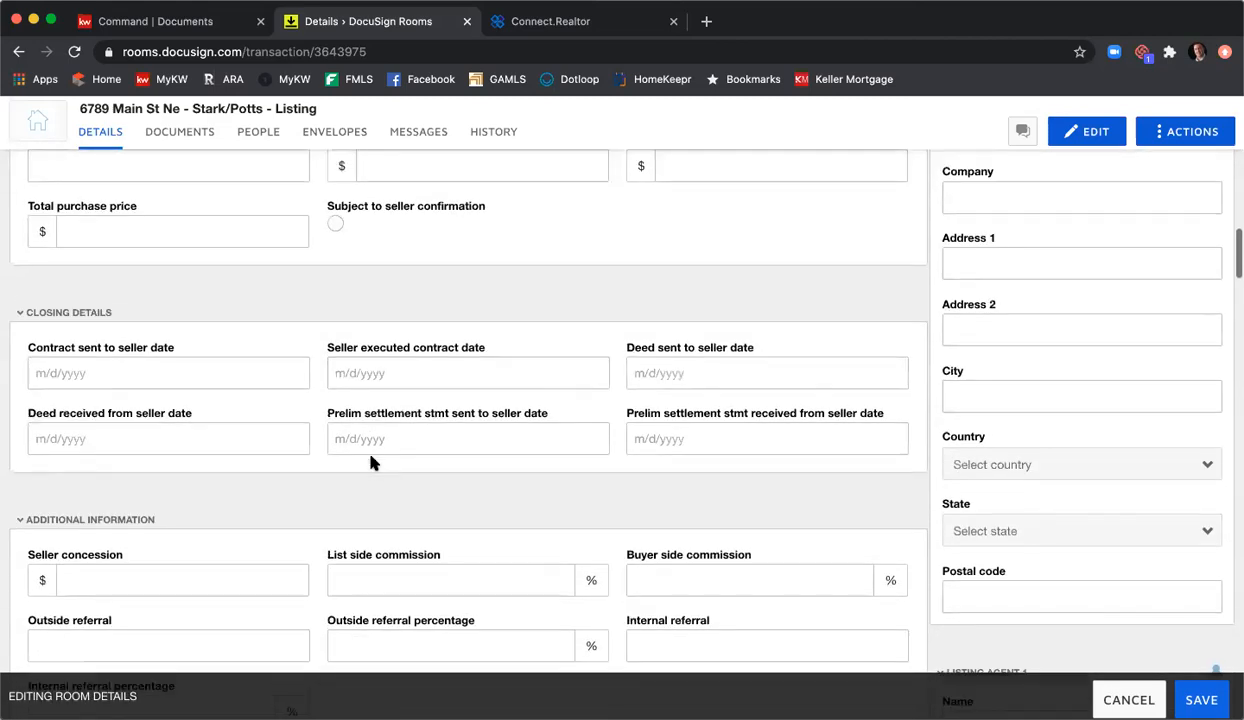
scroll(370, 462, down, 4)
scroll(370, 462, up, 13)
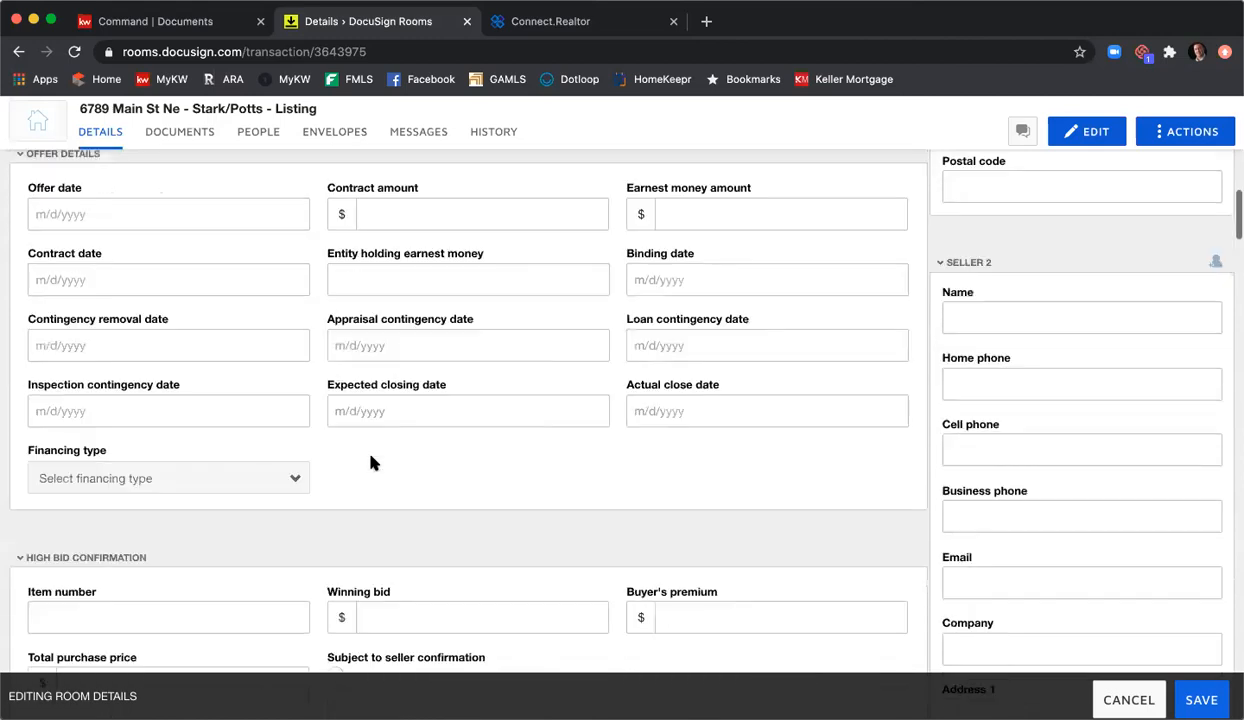
scroll(370, 462, up, 13)
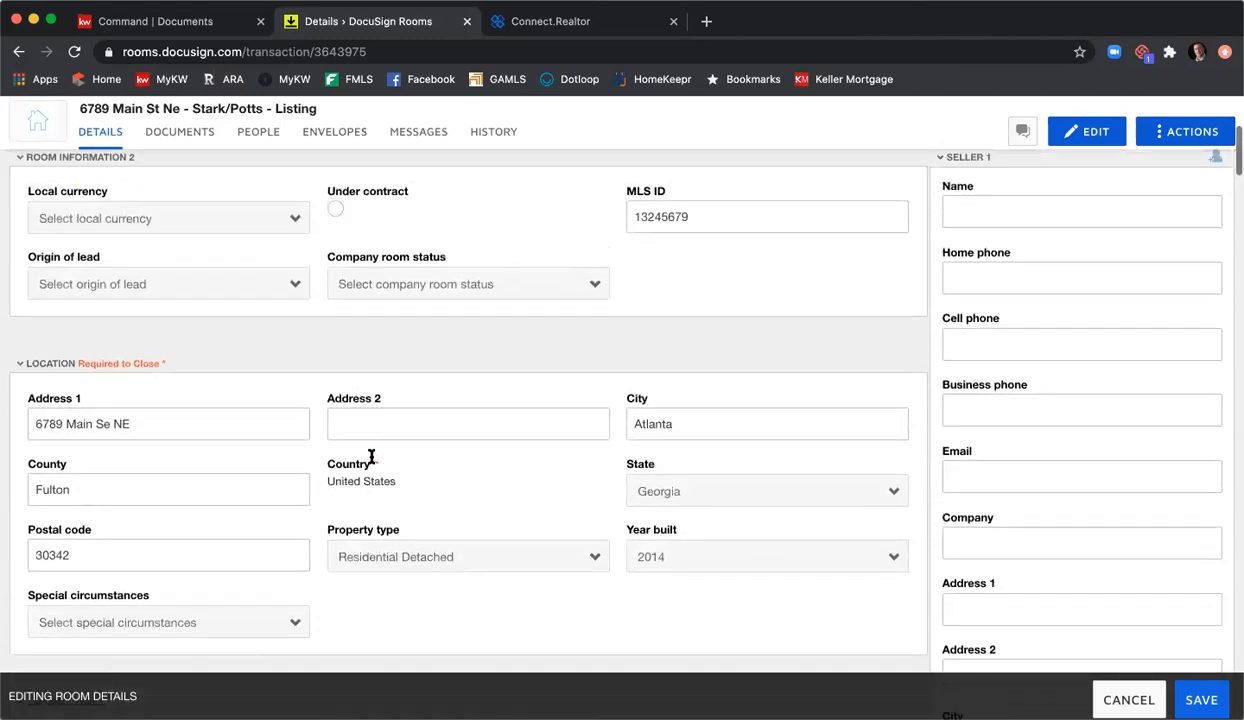
scroll(371, 457, up, 2)
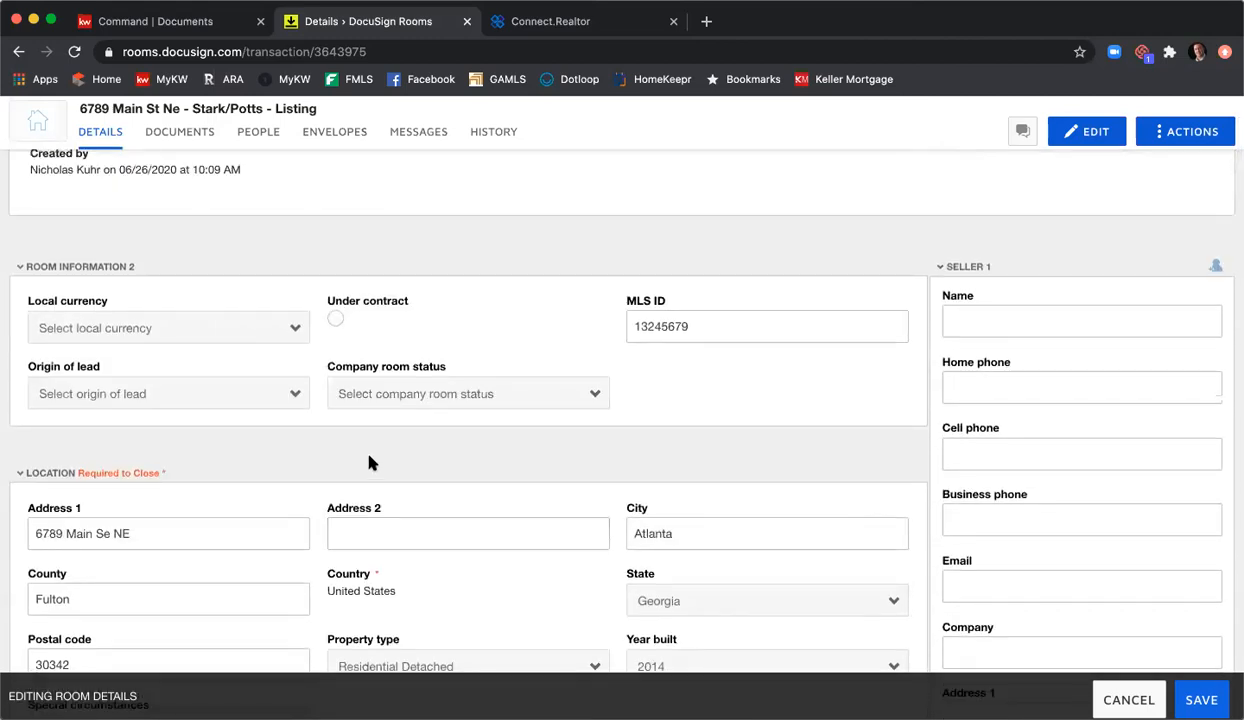
scroll(368, 462, up, 2)
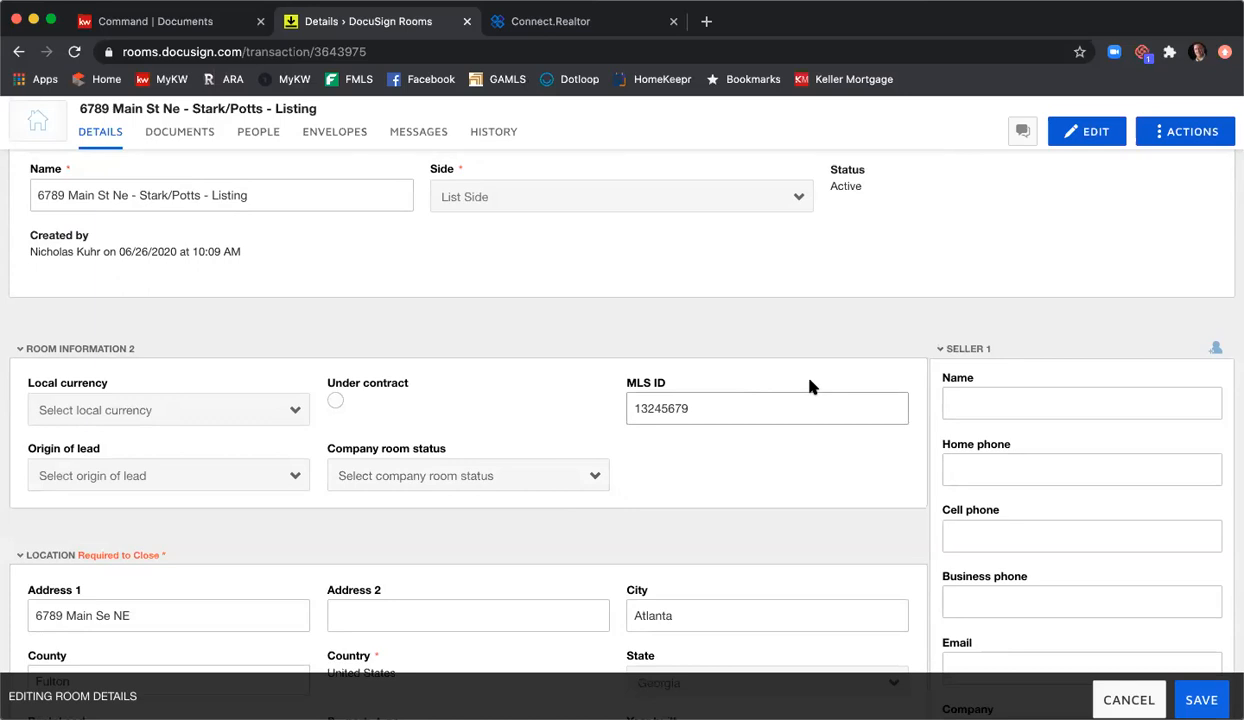
Step: Type the first seller's full name into Seller 1 Name and their e-mail into Email
click(980, 393)
text(Tony Stark)
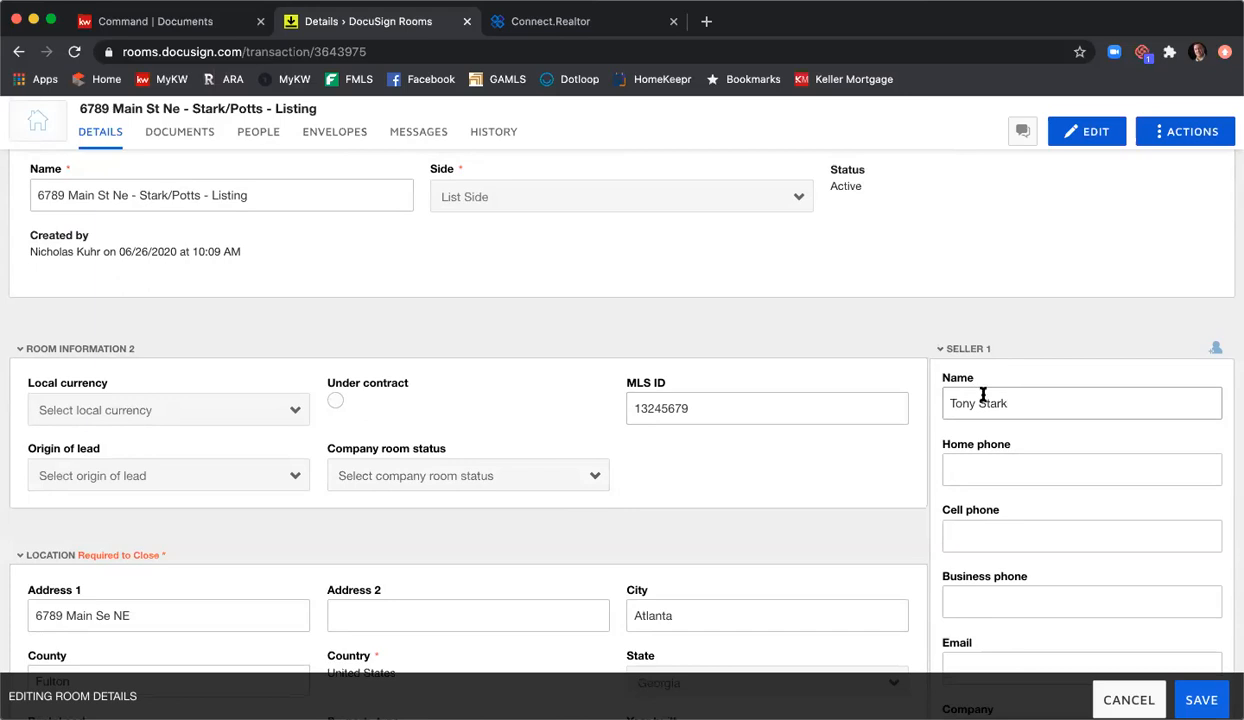
scroll(972, 383, down, 3)
click(1009, 432)
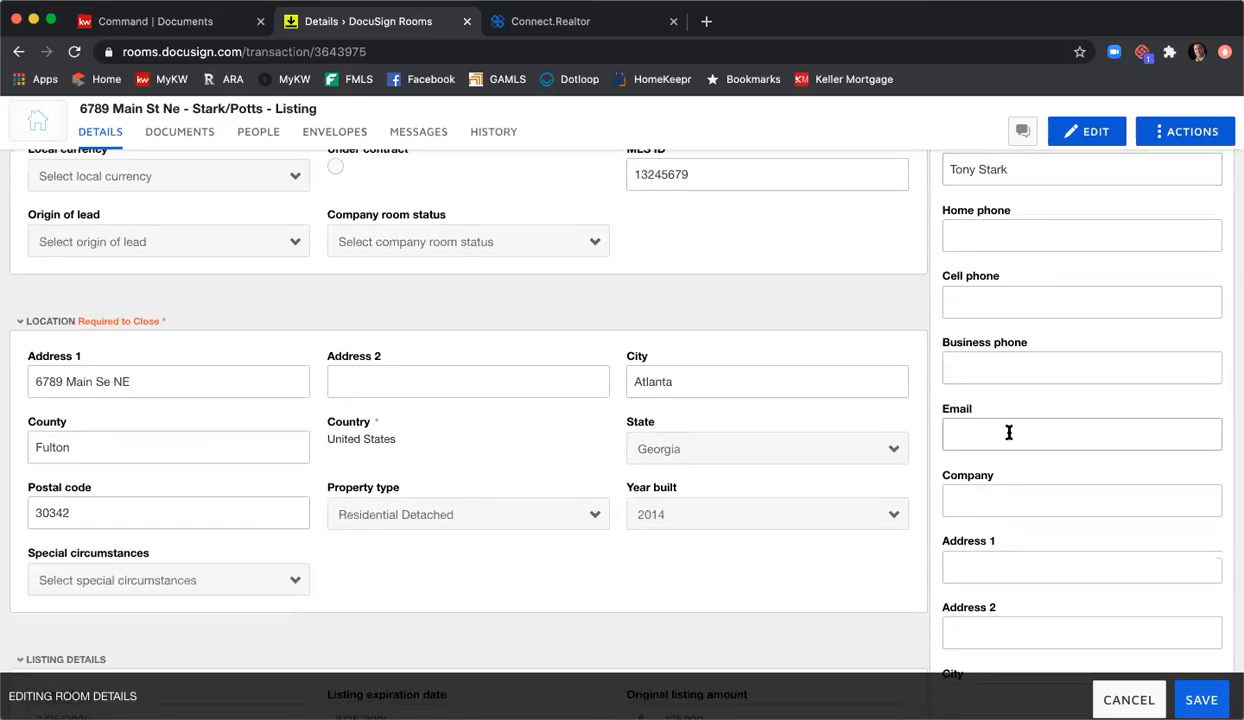
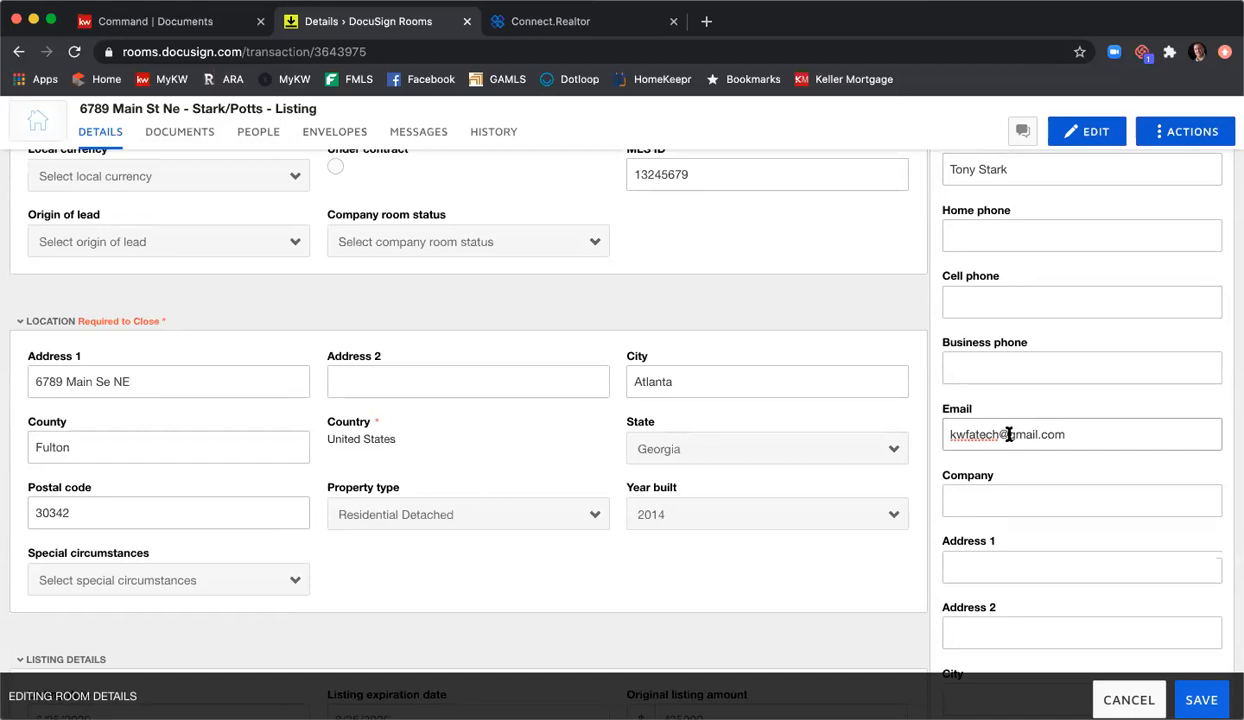
scroll(1012, 436, down, 2)
scroll(1014, 437, up, 3)
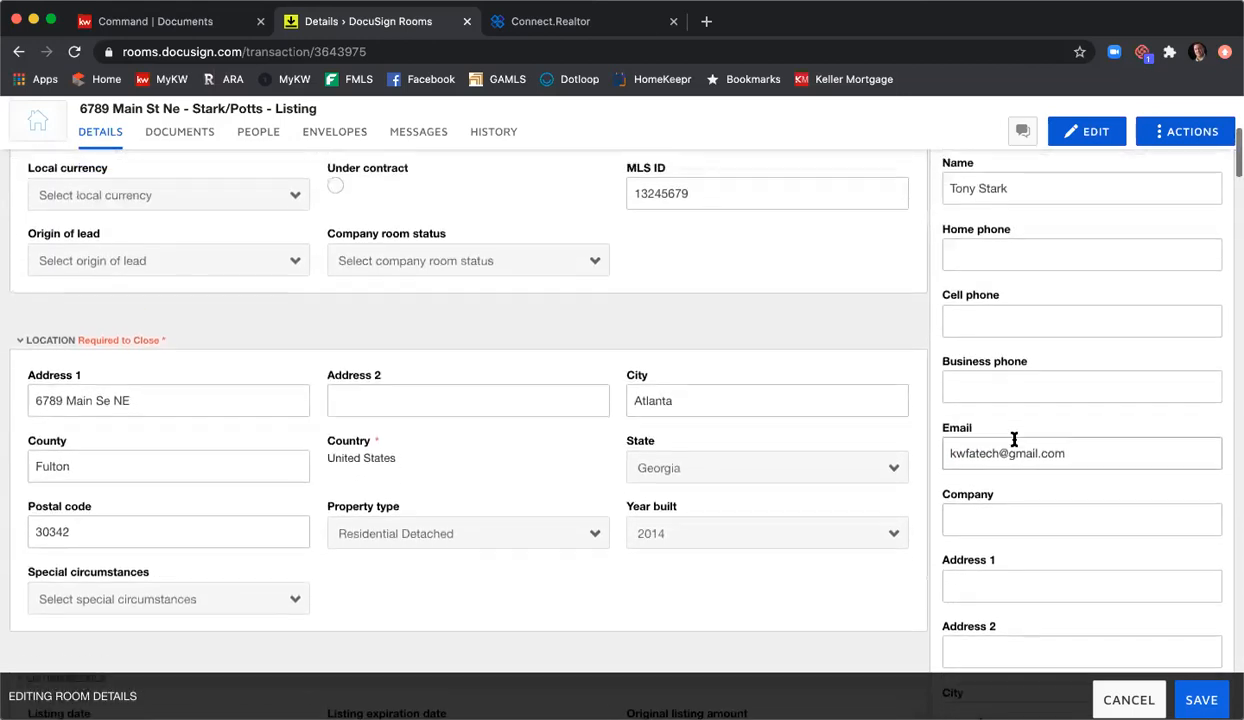
scroll(1014, 440, up, 1)
scroll(1014, 228, up, 1)
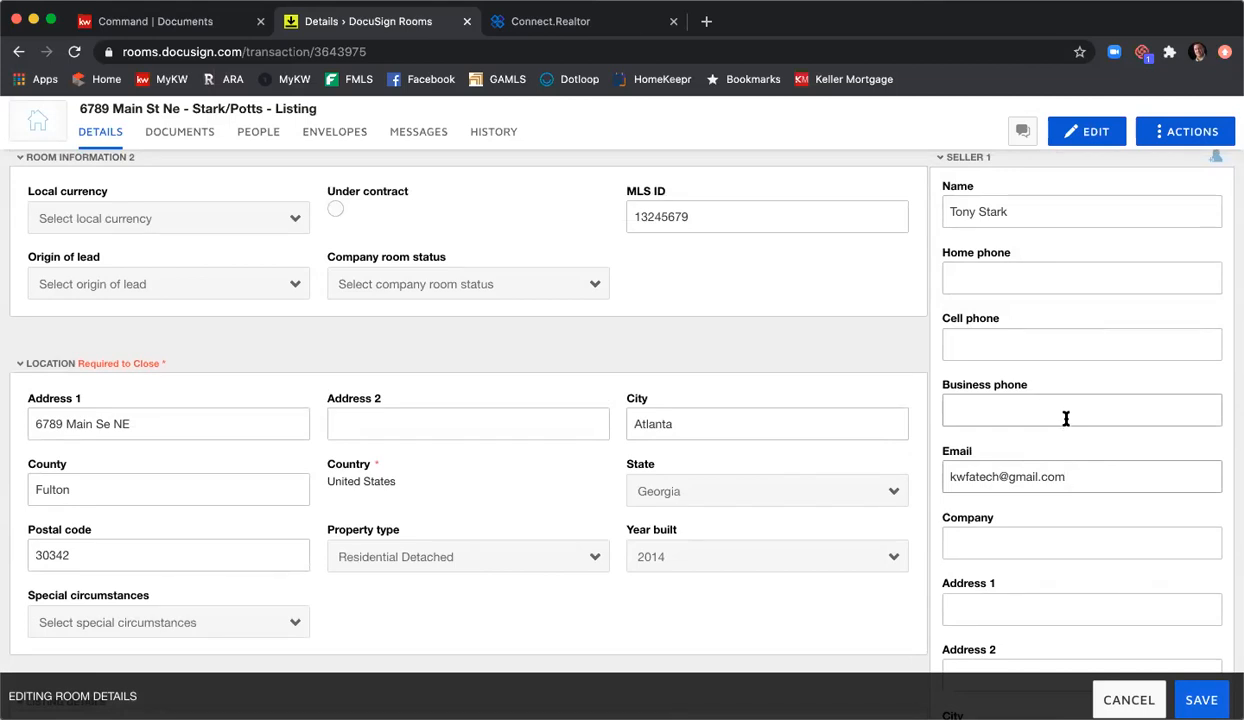
scroll(1066, 420, down, 3)
scroll(1066, 425, down, 10)
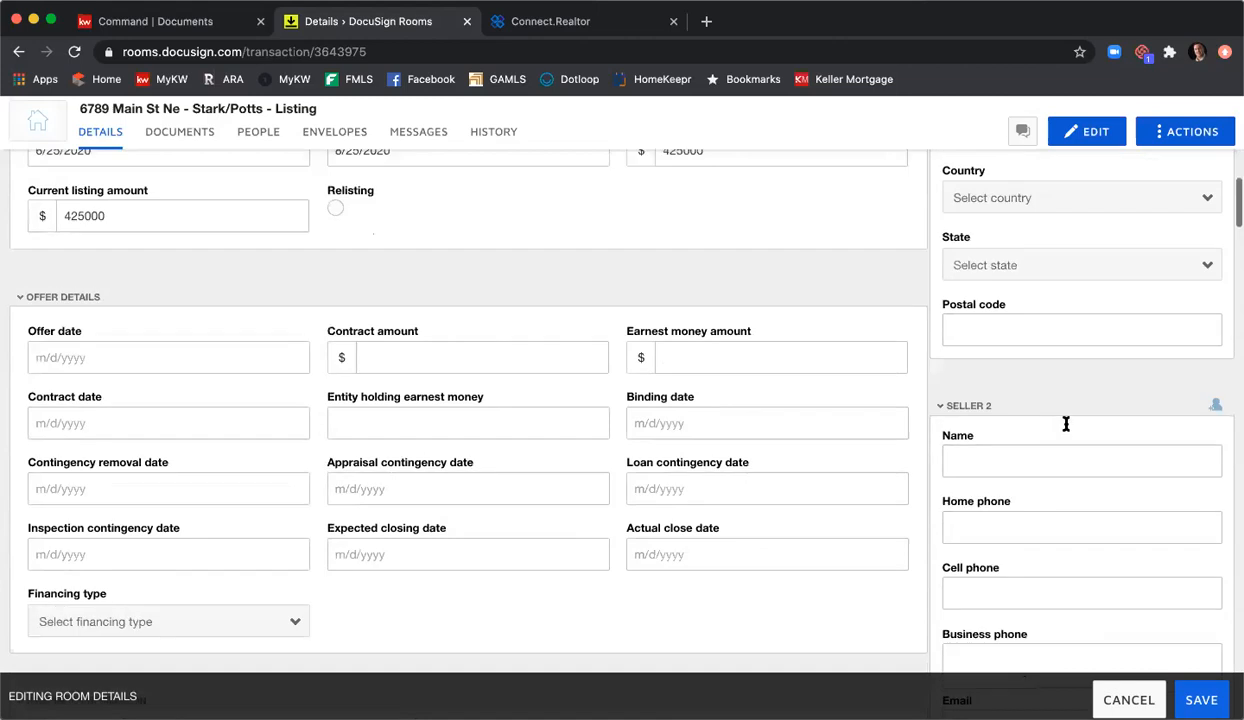
Step: Fill in Seller 2's Name and Email fields with the seller's full name and e-mail address
click(1022, 318)
text(Pepper Potts)
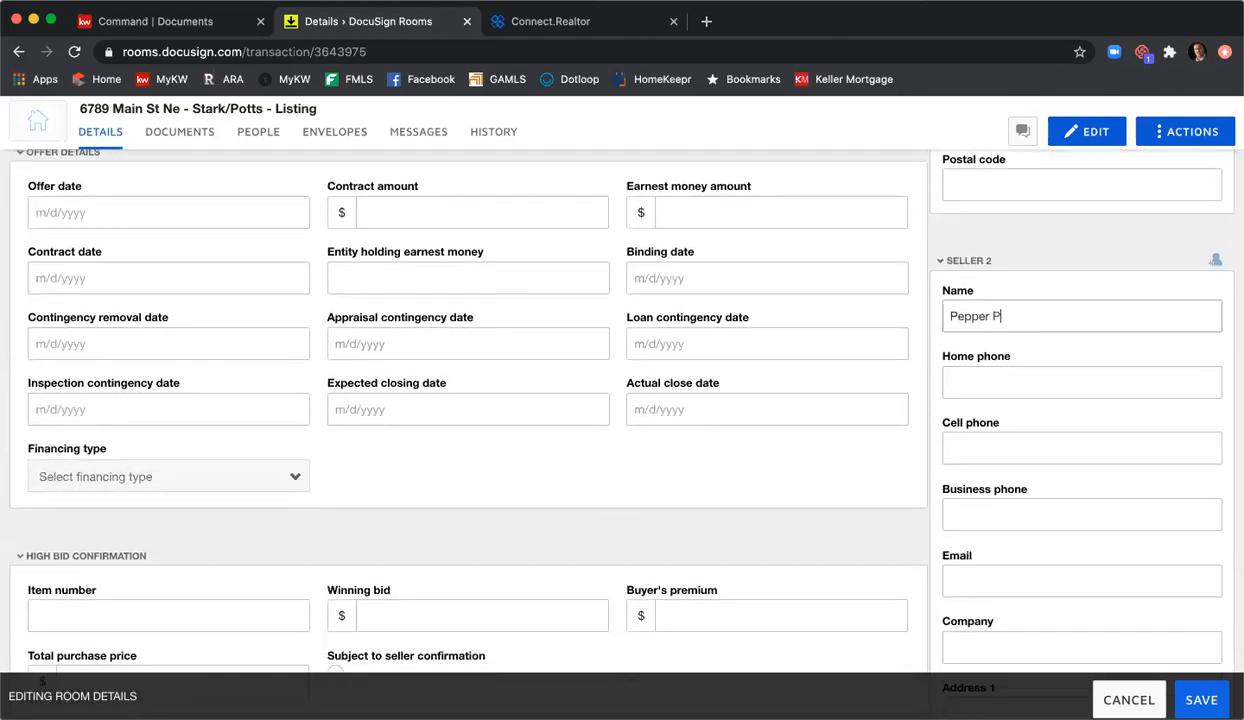
key(Tab)
key(Tab)
key(Tab)
key(Tab)
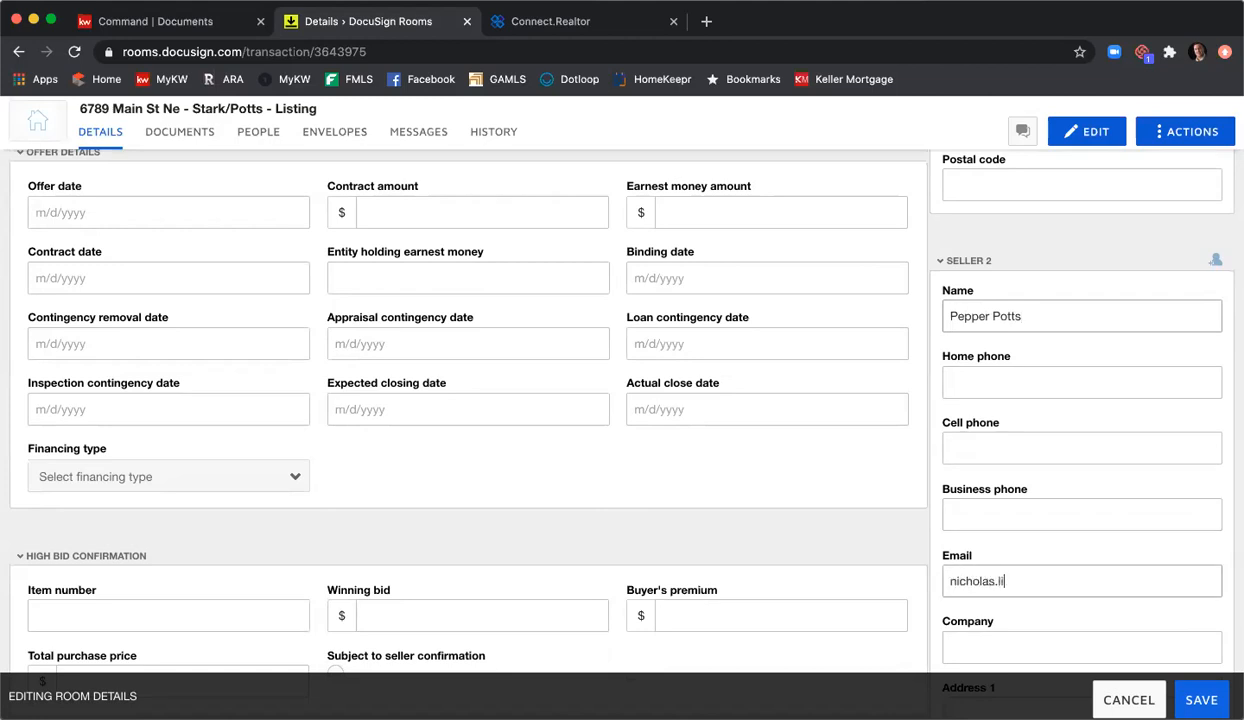
scroll(1148, 280, down, 10)
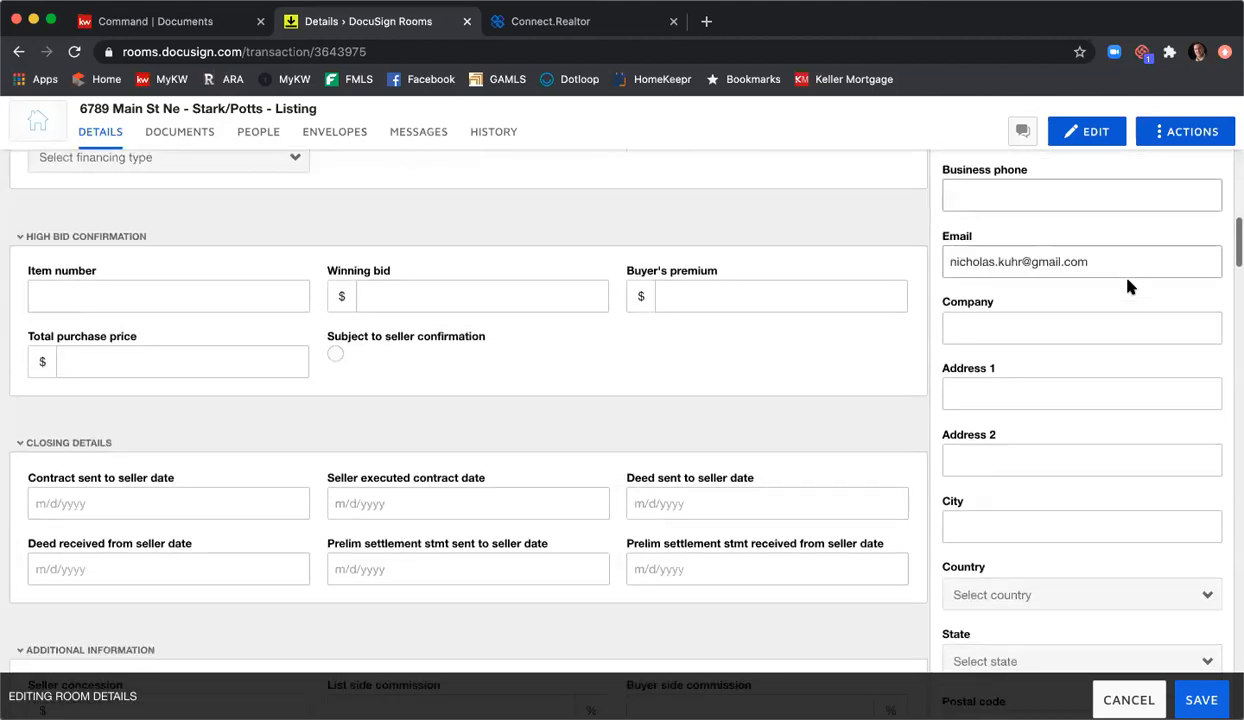
scroll(1131, 289, down, 5)
Step: Enter Listing Agent 1's name, cell and business phones, e-mail, and company Keller Williams First Atlanta
click(1125, 314)
text(Nich)
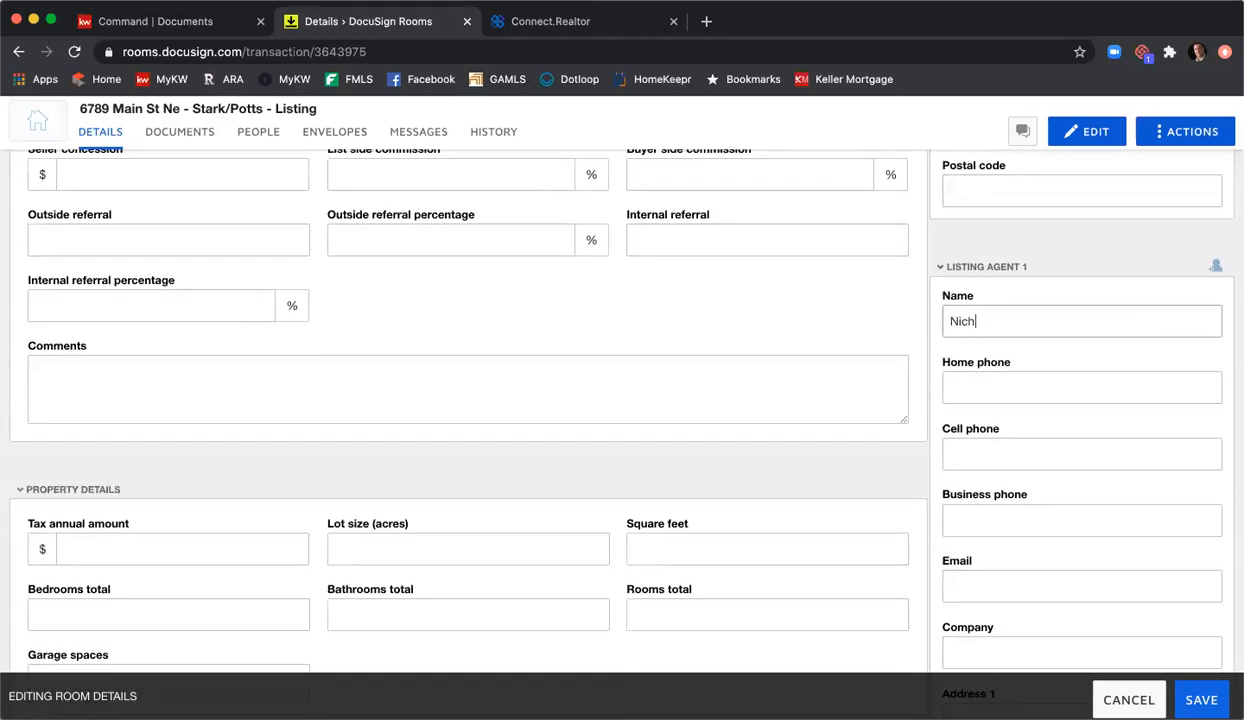
text(olas Kuhr)
key(Tab)
key(Tab)
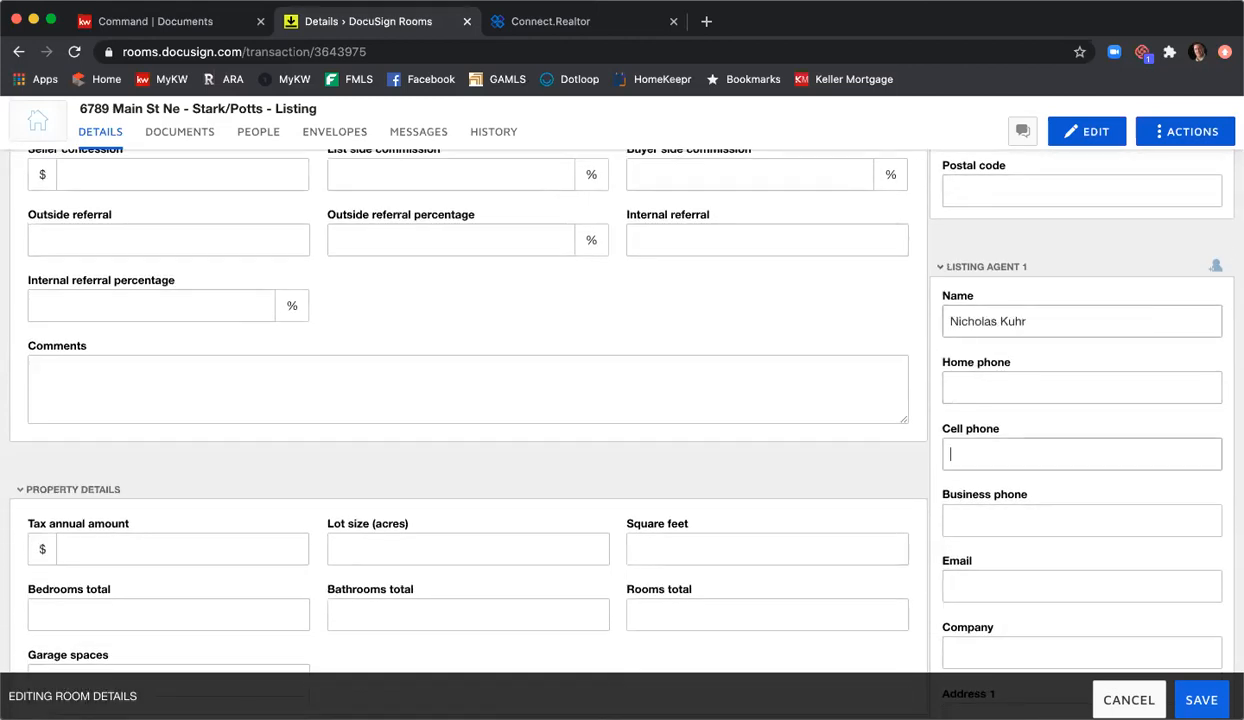
key(Tab)
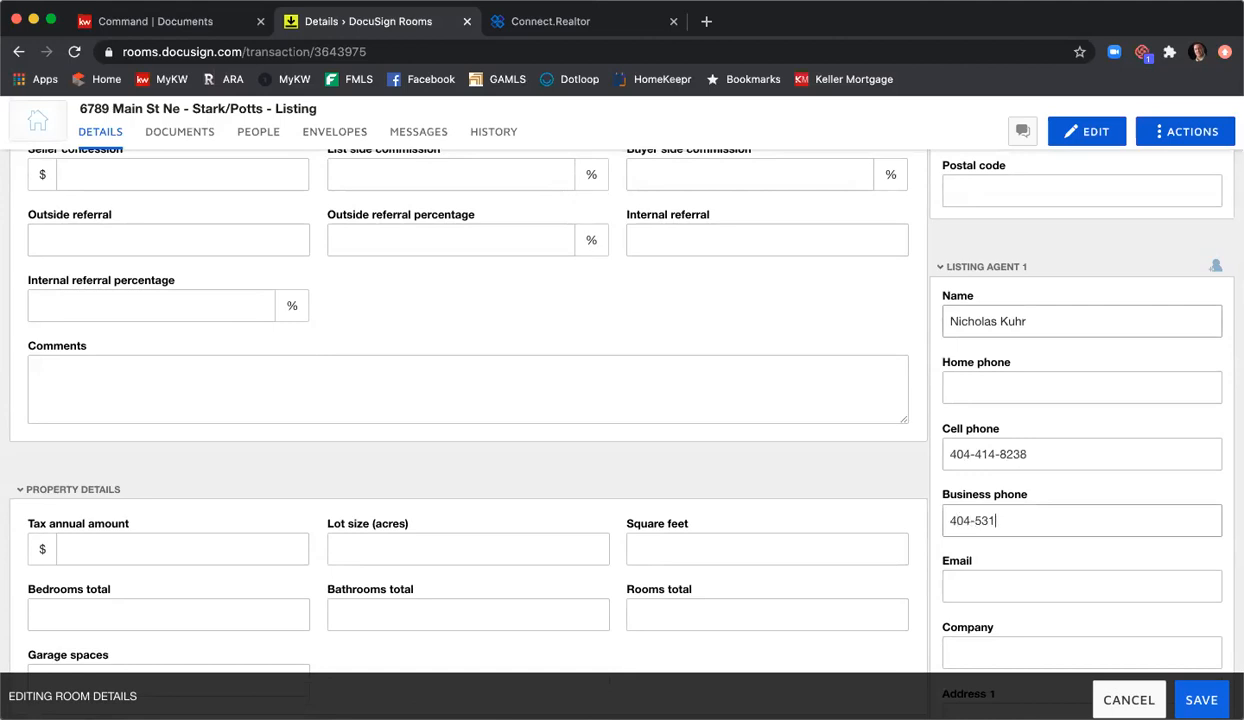
key(Tab)
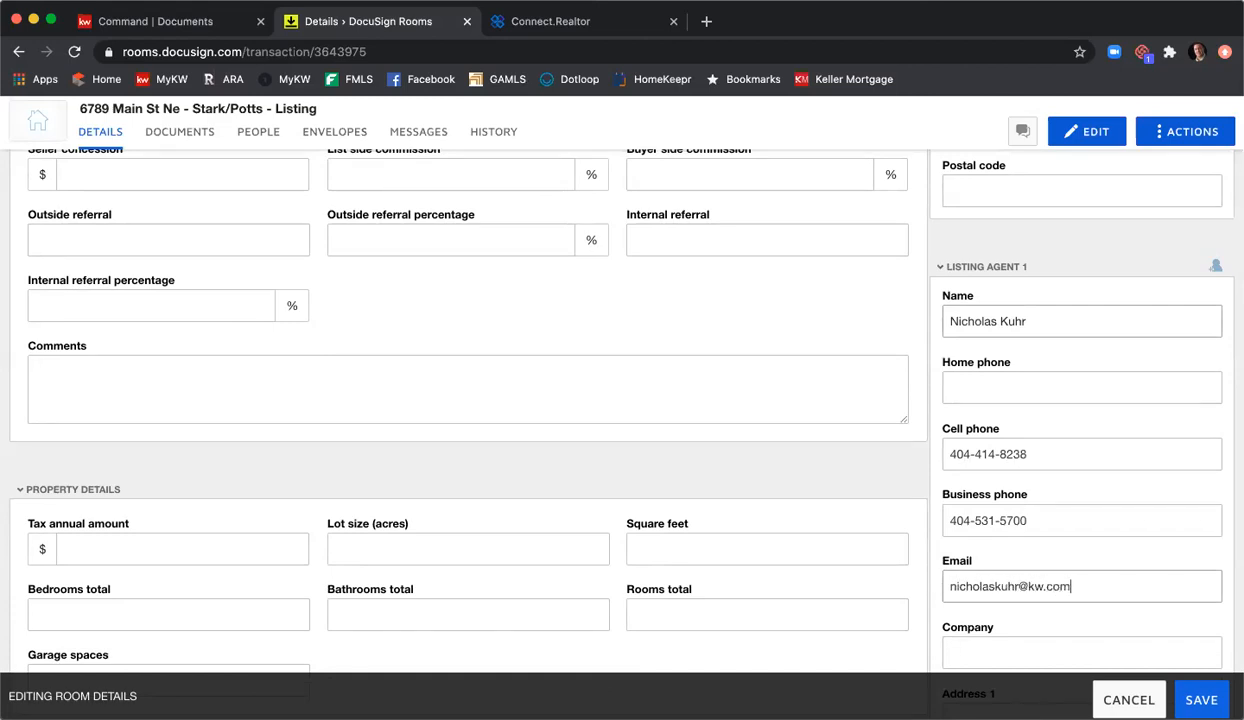
key(Tab)
text(Keller Williams)
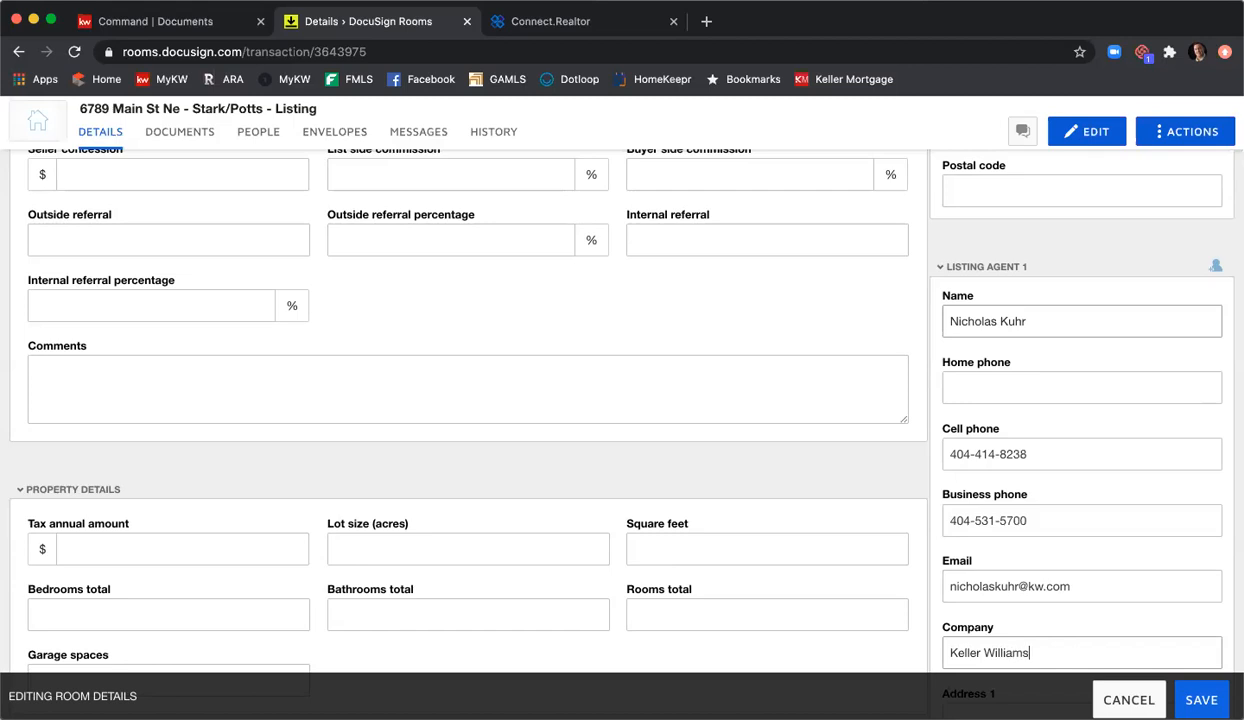
text( First Atlanta)
scroll(1172, 305, down, 5)
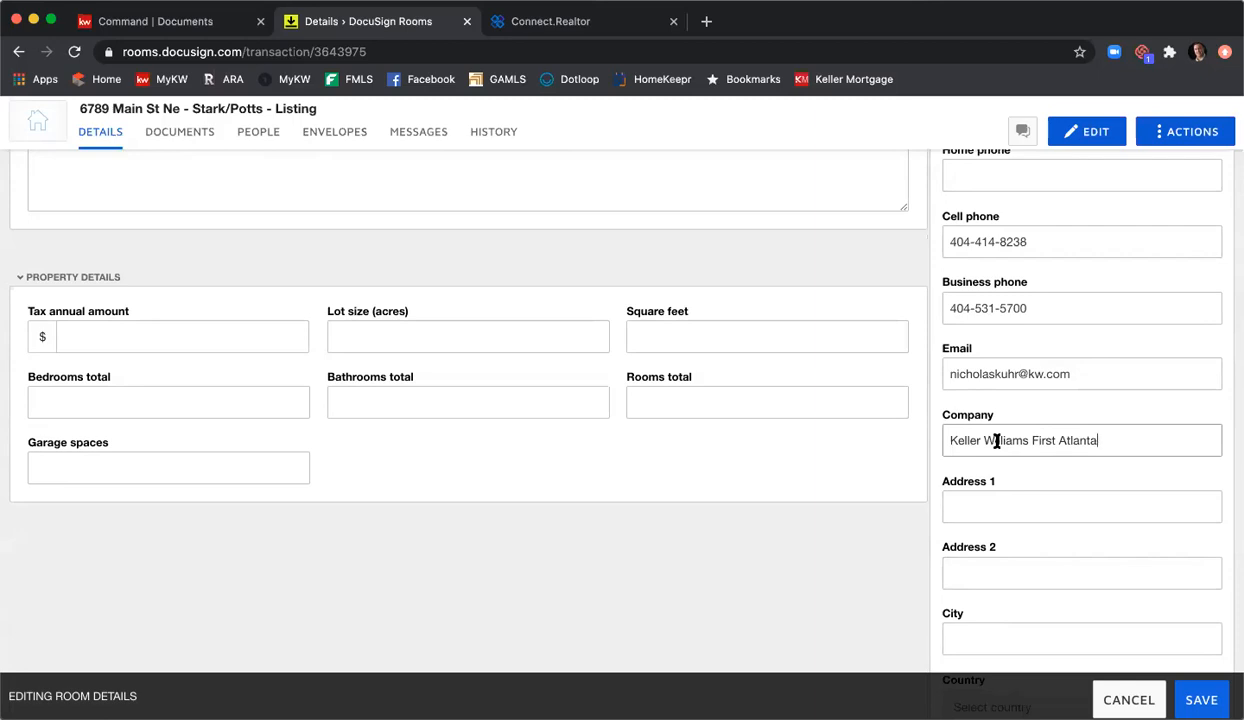
Step: Enter Listing Agent 1's street address with suite number and the city Atlanta
scroll(996, 441, down, 2)
click(1000, 442)
text(200 Glenridge Pt Pkwy, Suite 100)
key(Tab)
key(Tab)
text(Atlanta)
Step: Set the agent's country to United States and state to Georgia, and enter the postal code
scroll(1024, 449, down, 1)
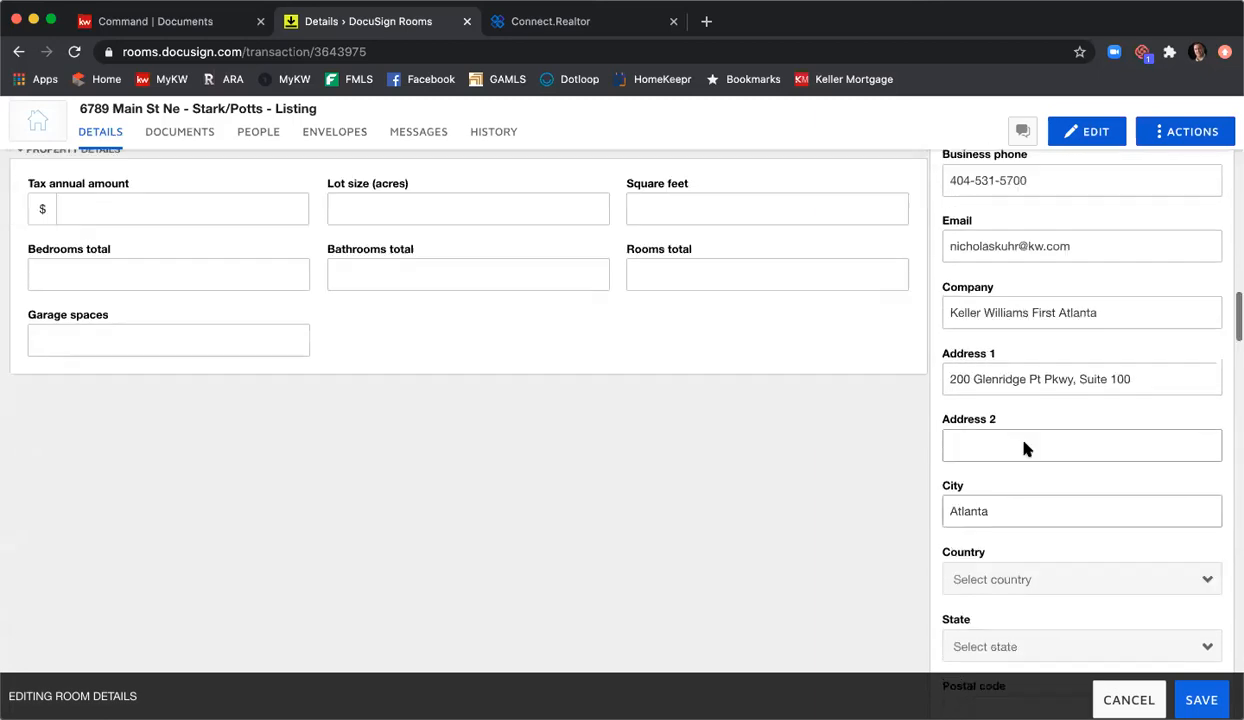
scroll(1024, 449, down, 3)
click(1016, 400)
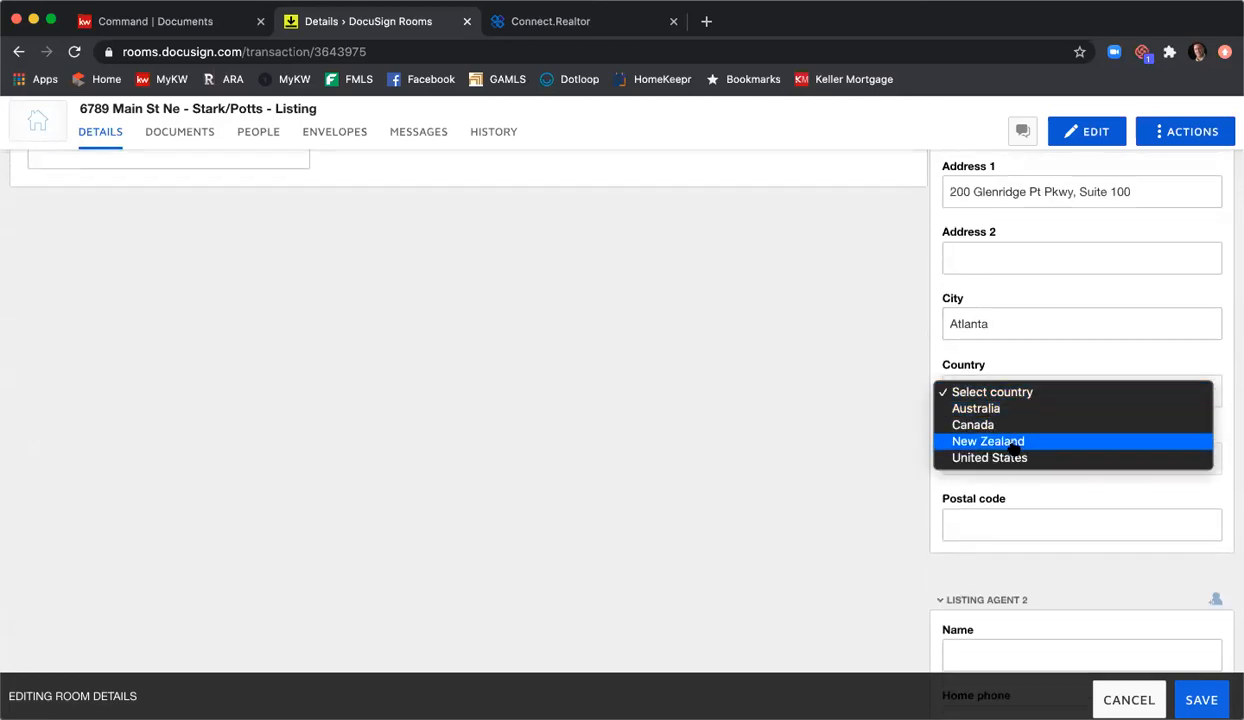
click(1014, 458)
click(1013, 459)
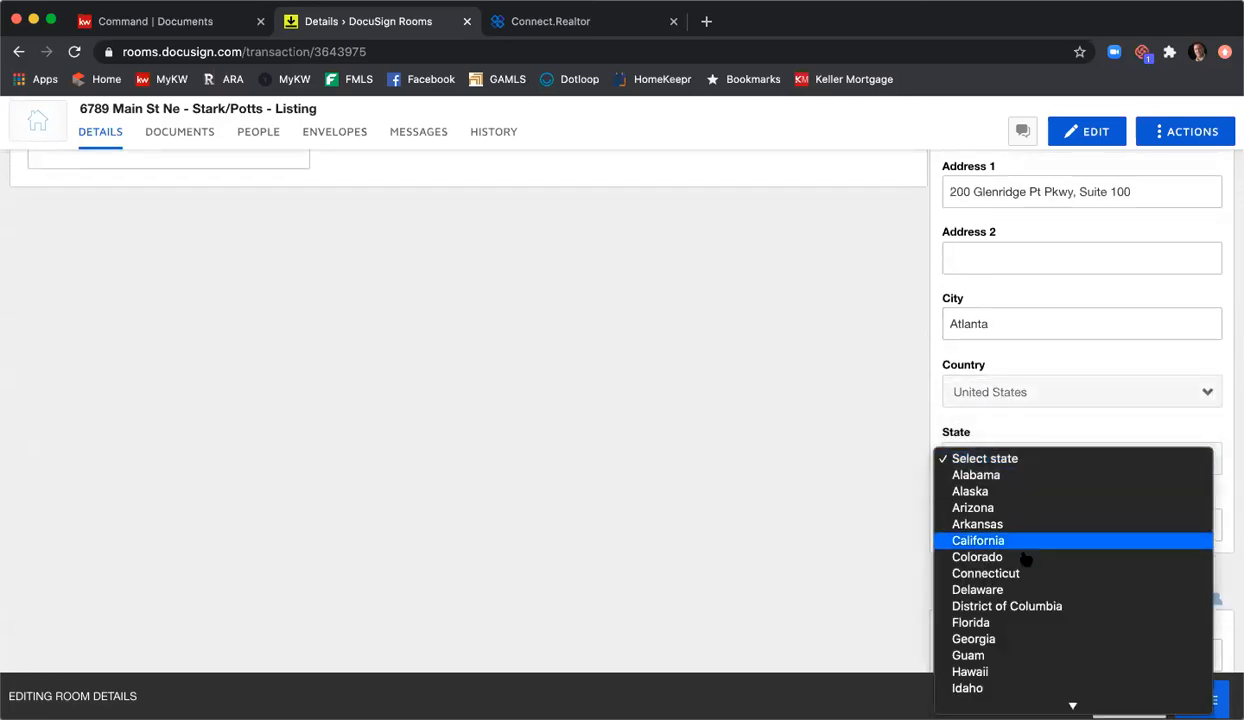
click(1028, 636)
click(1026, 530)
text(30342)
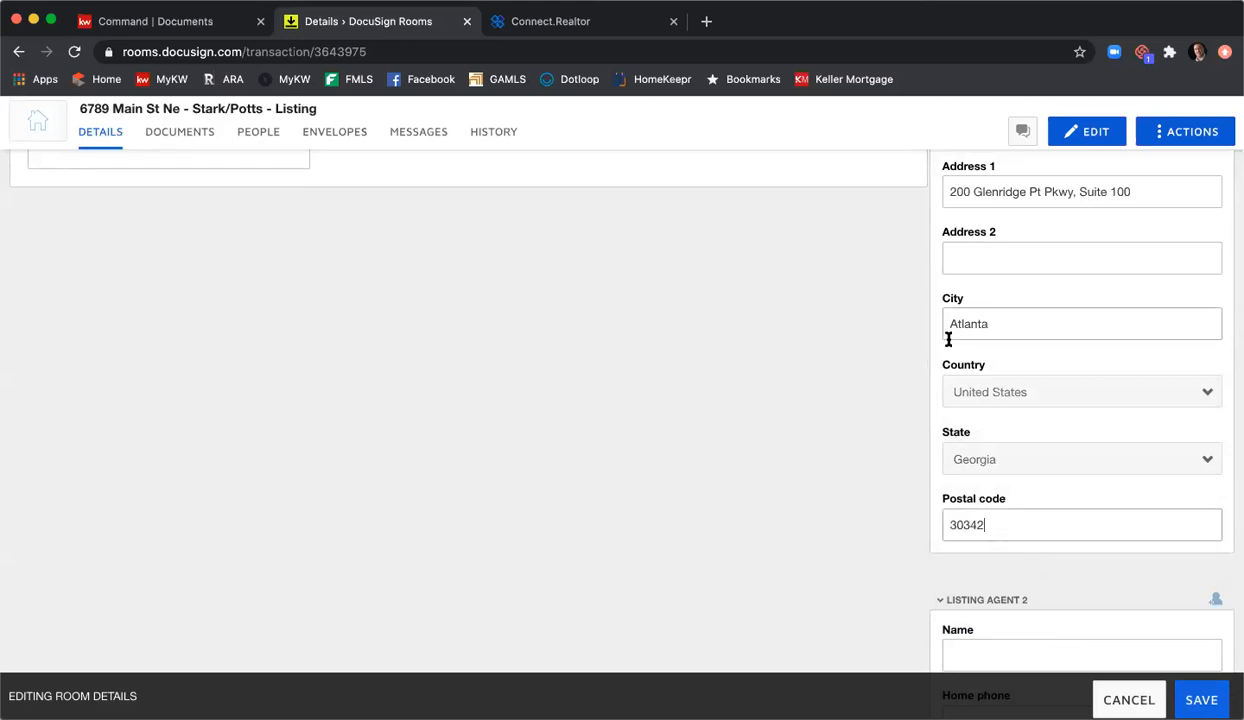
scroll(916, 345, down, 2)
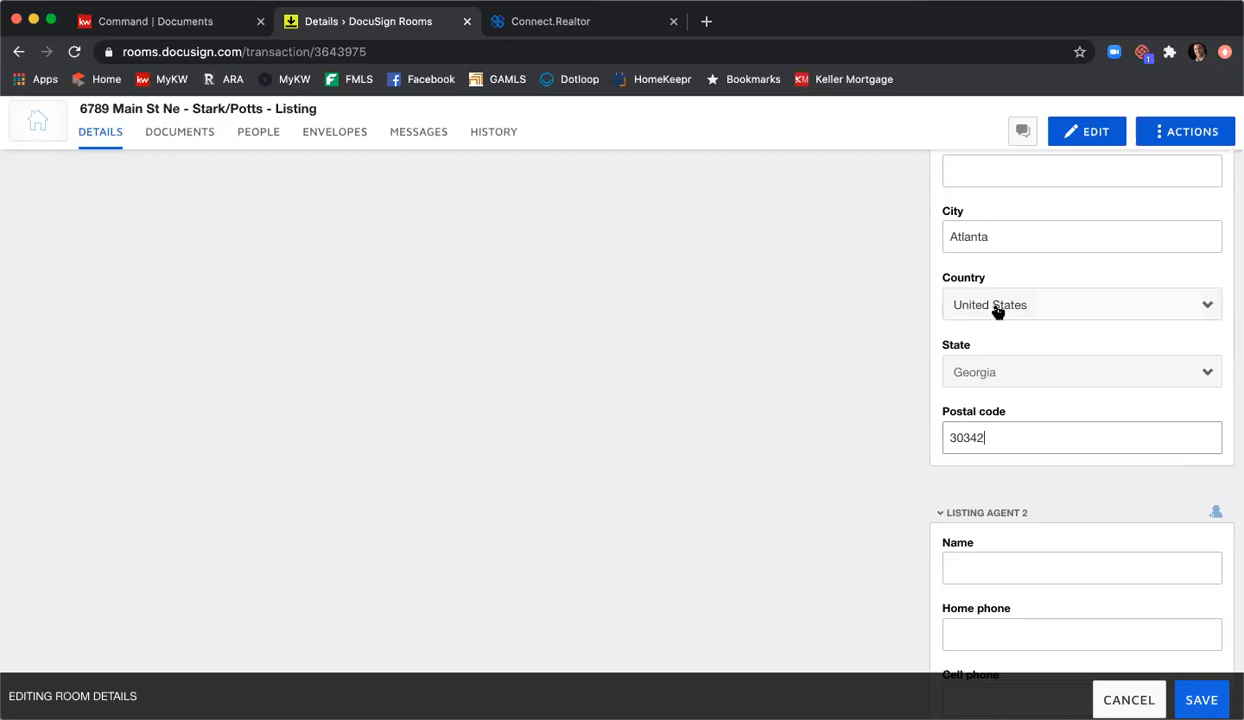
scroll(857, 287, down, 1)
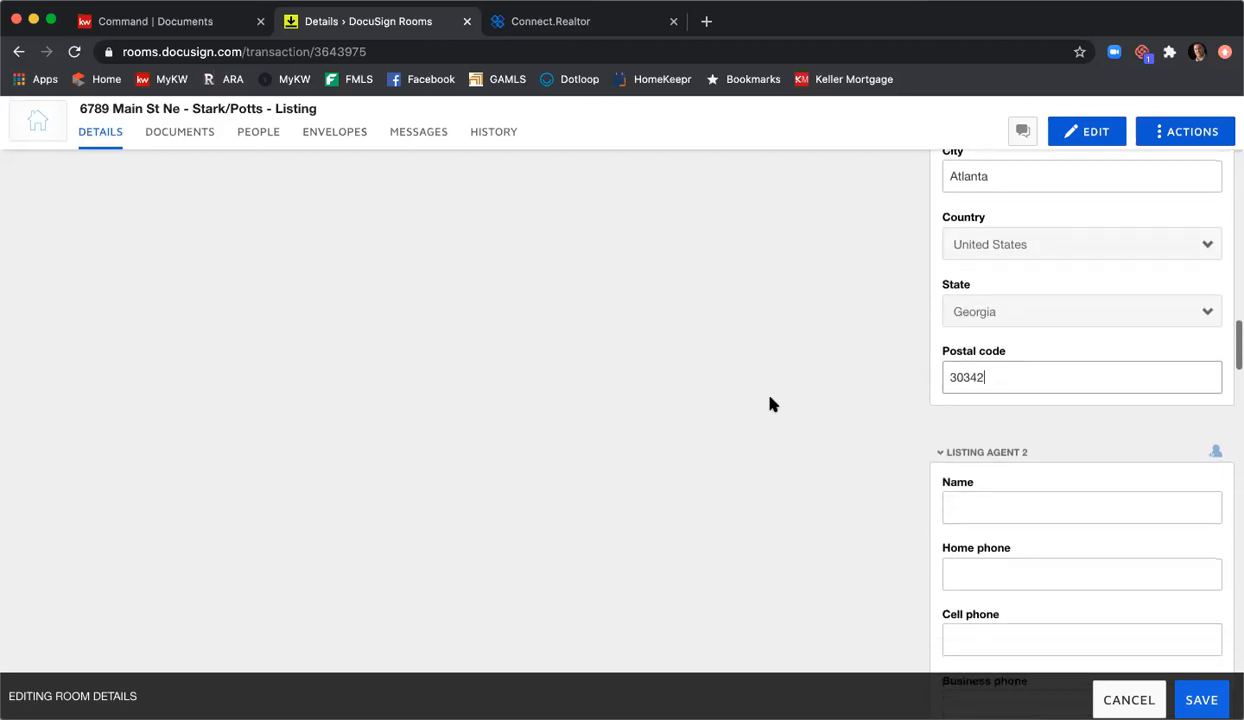
scroll(908, 433, down, 2)
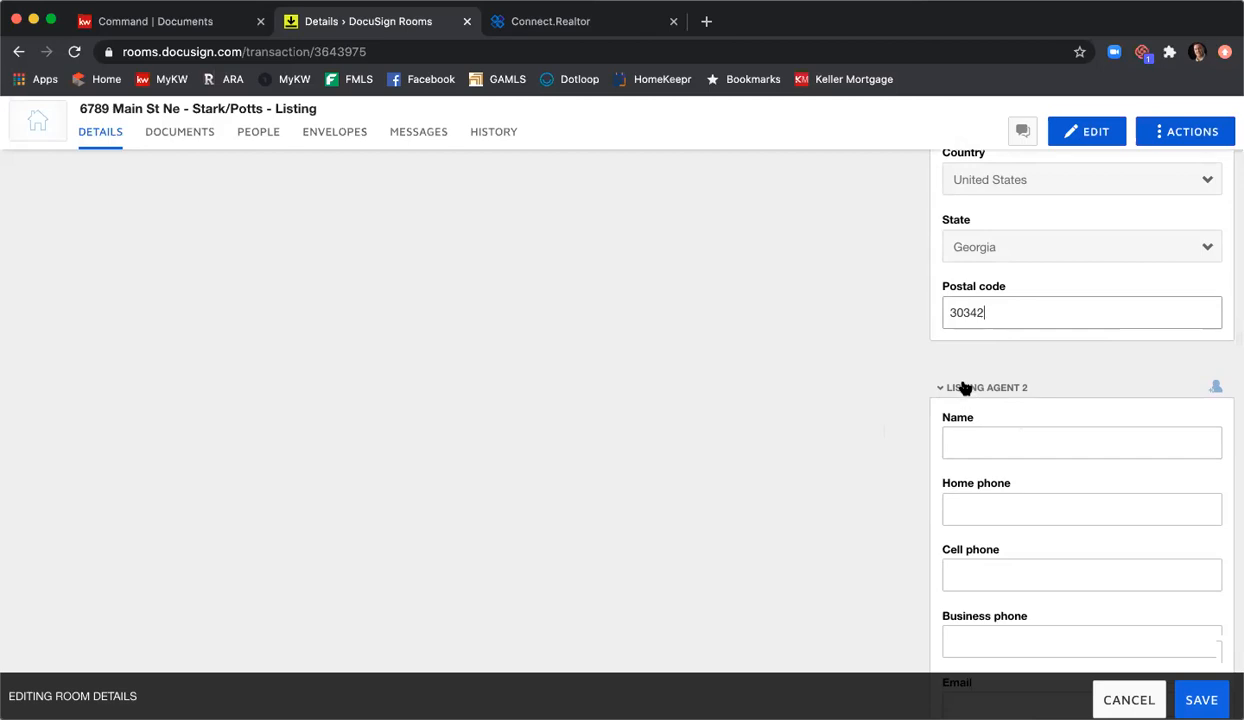
scroll(964, 385, down, 2)
scroll(1006, 343, down, 9)
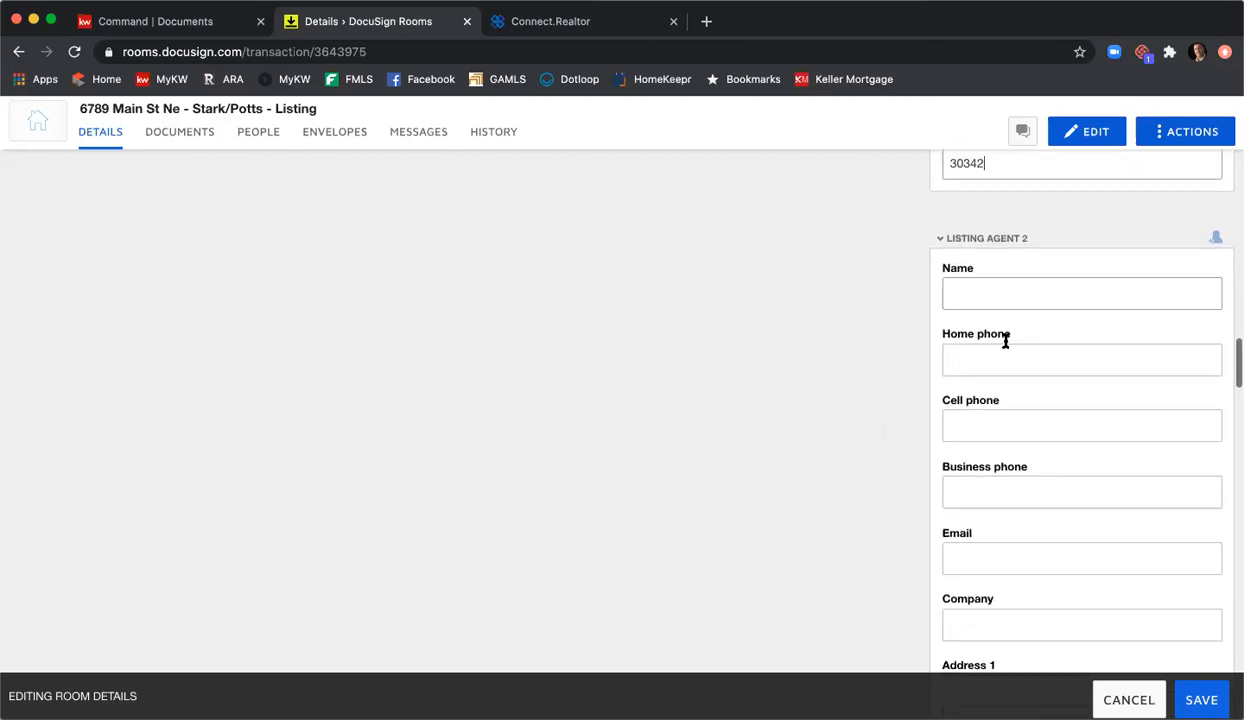
scroll(1006, 341, down, 8)
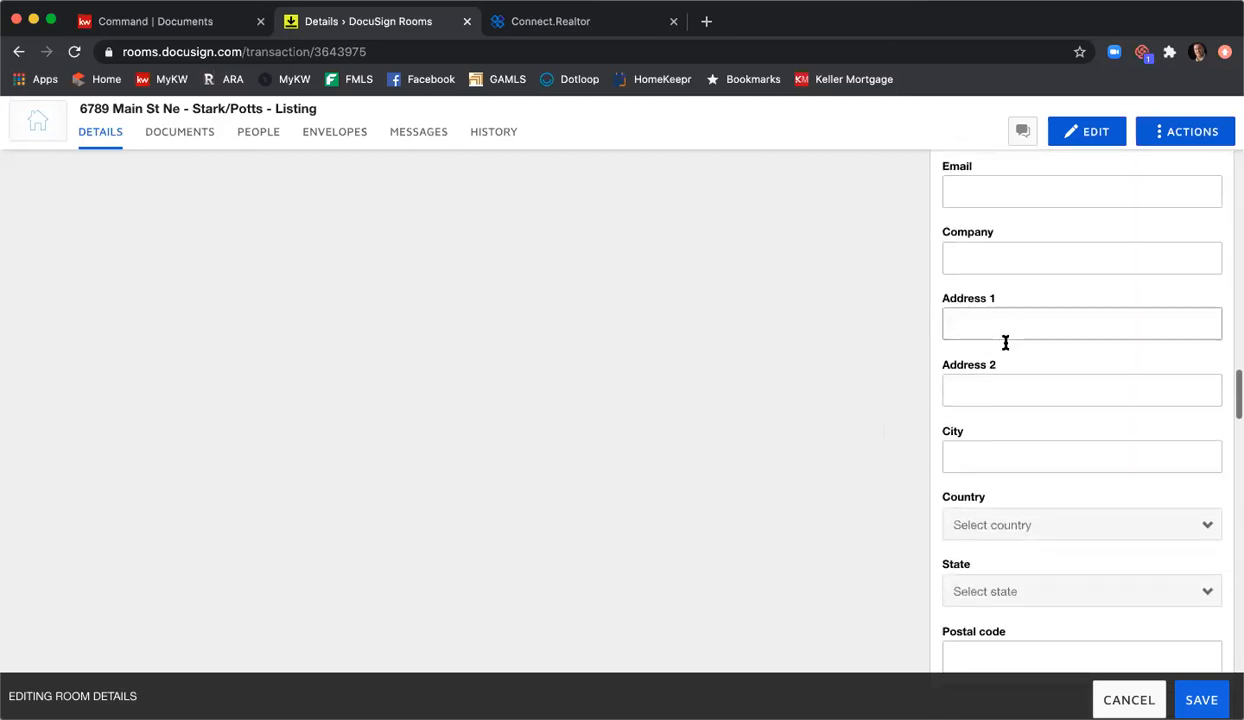
scroll(1006, 350, down, 5)
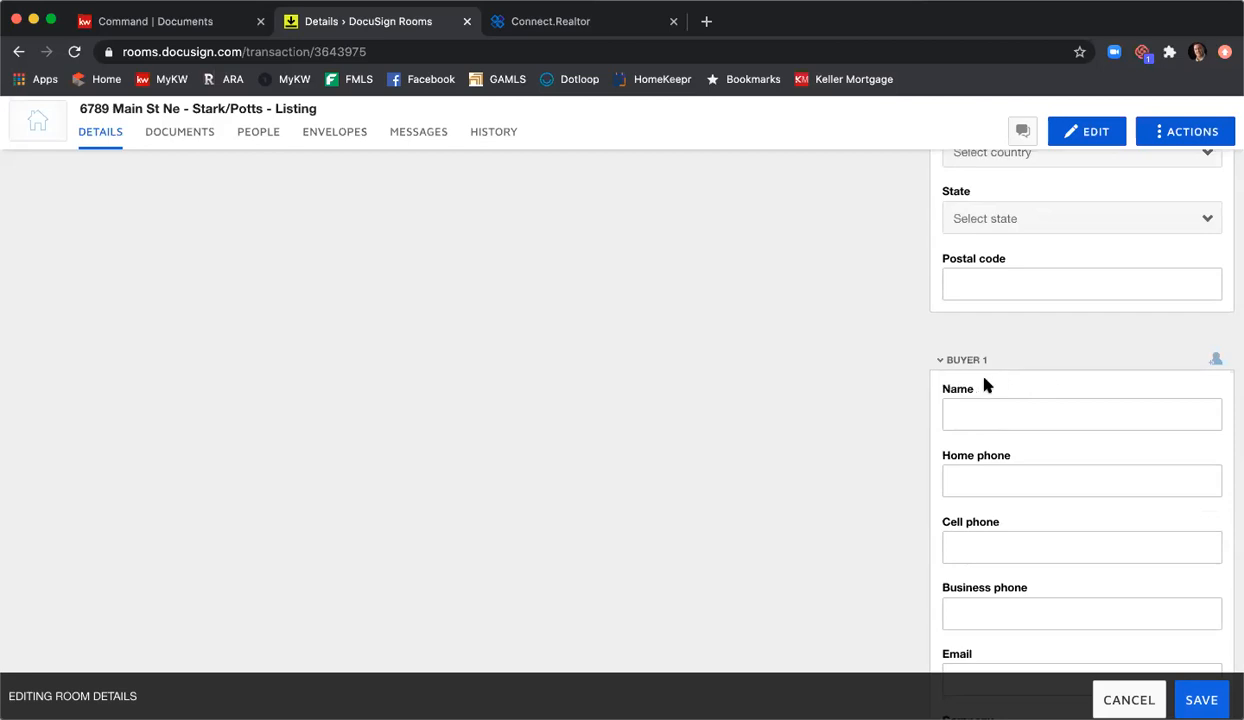
scroll(1011, 391, down, 4)
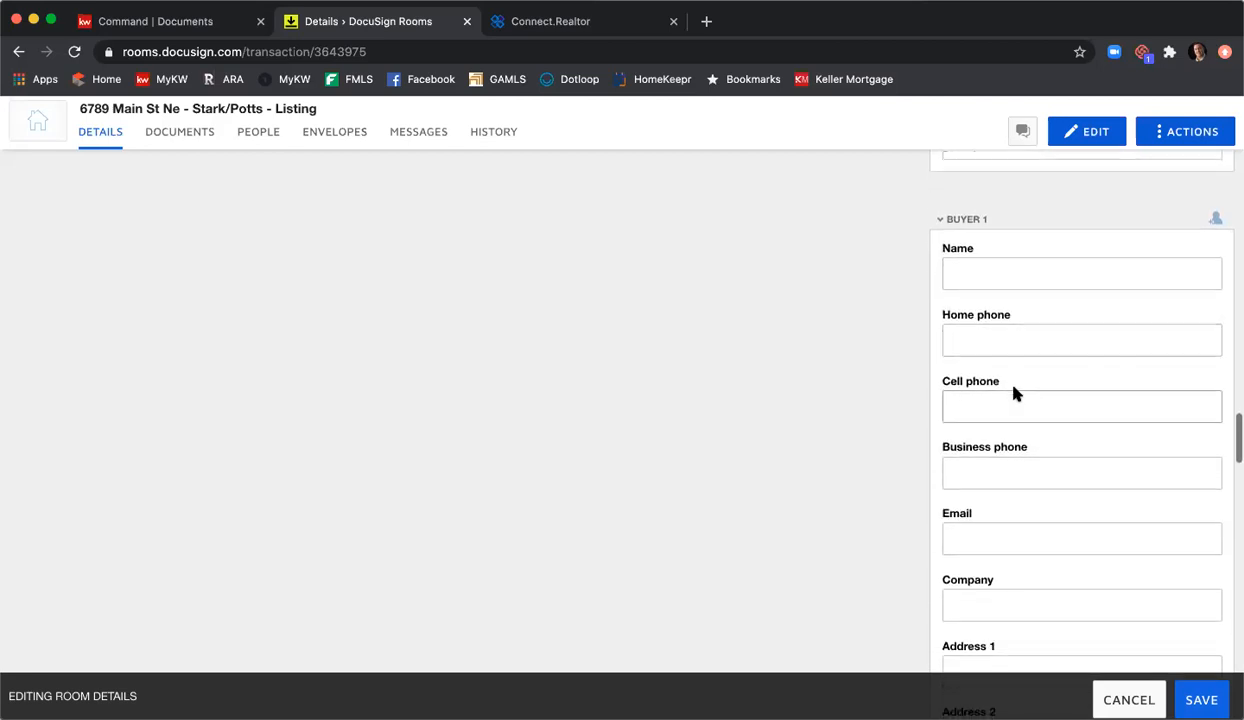
scroll(1013, 393, down, 18)
scroll(975, 369, down, 1)
scroll(1019, 422, up, 1)
scroll(1025, 436, down, 4)
scroll(1027, 445, down, 20)
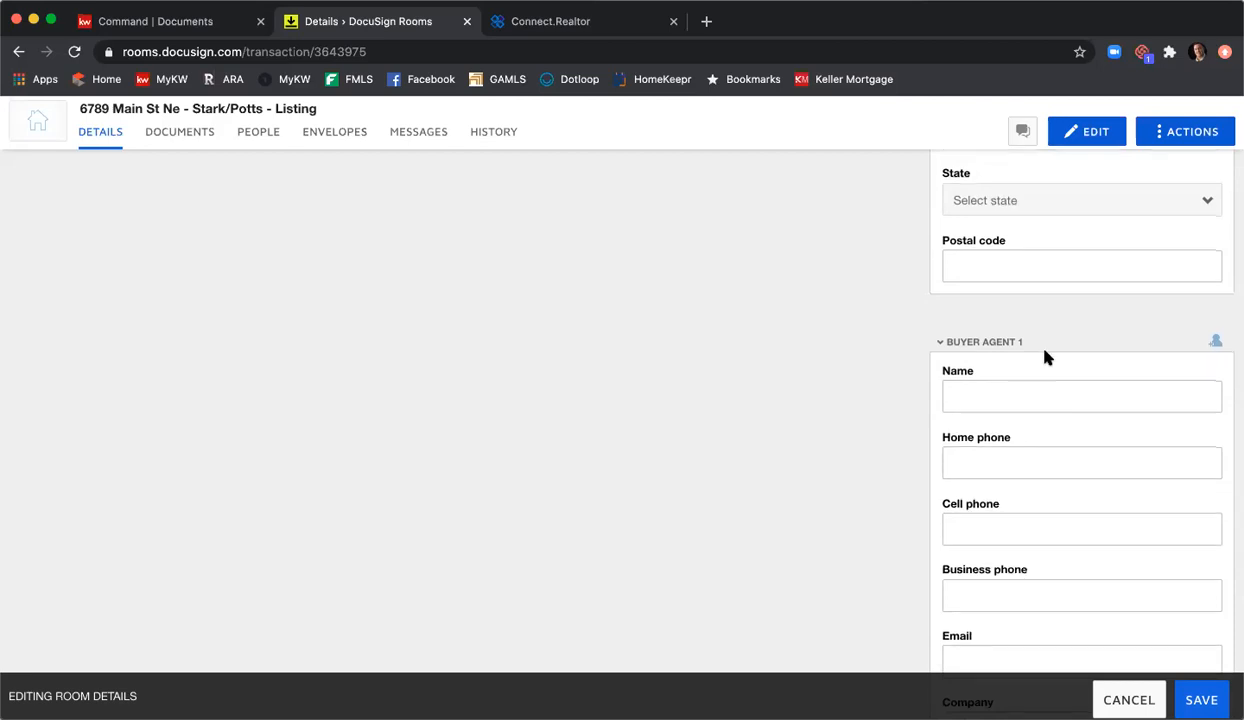
scroll(1040, 350, down, 2)
scroll(998, 270, down, 5)
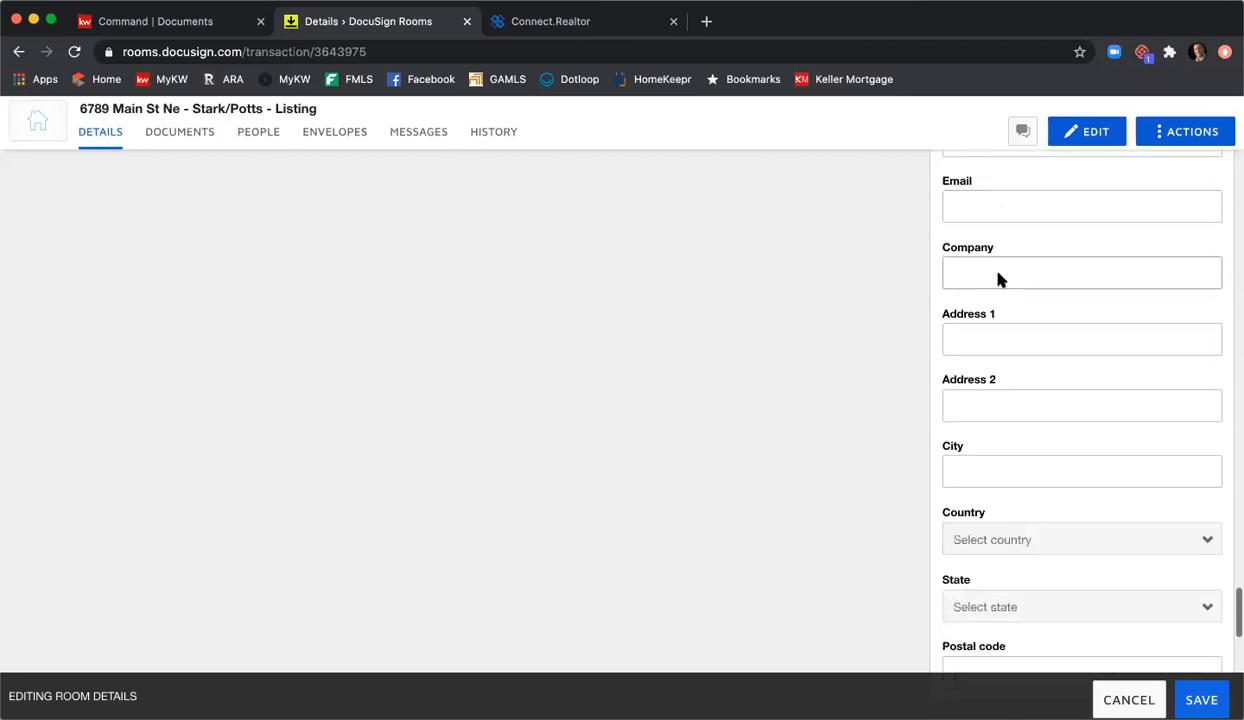
scroll(998, 276, up, 3)
scroll(1000, 276, down, 8)
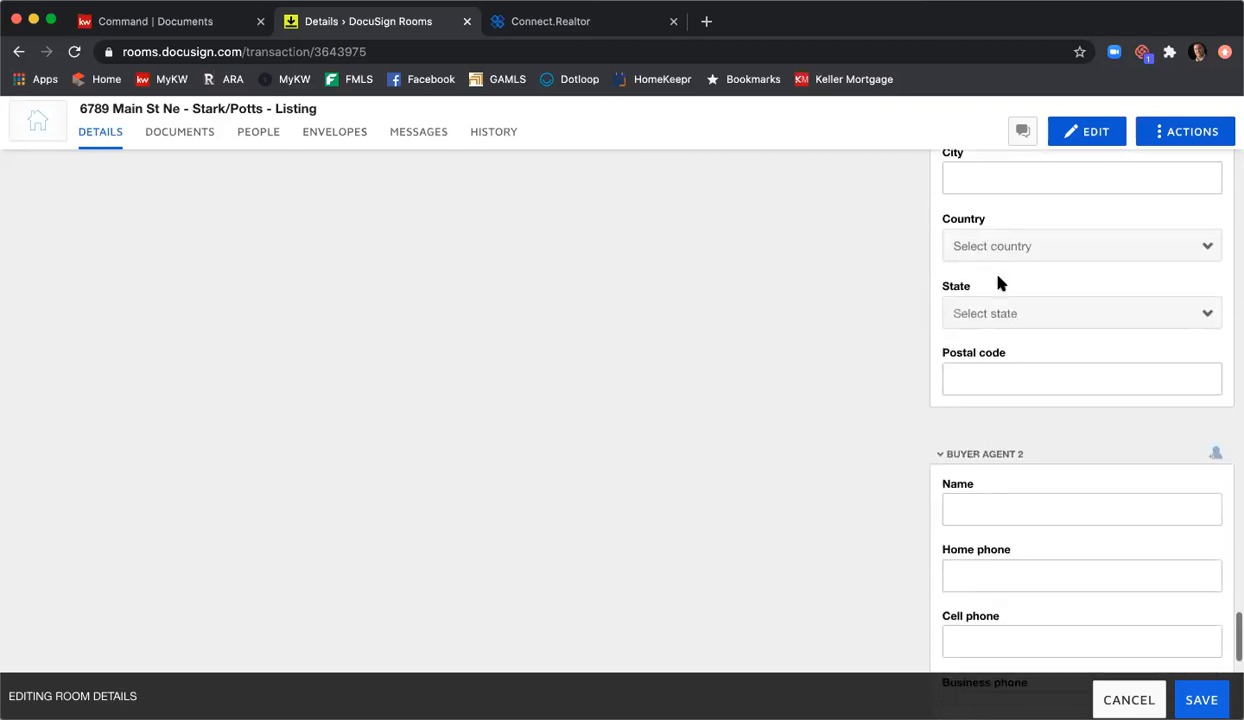
scroll(998, 398, down, 5)
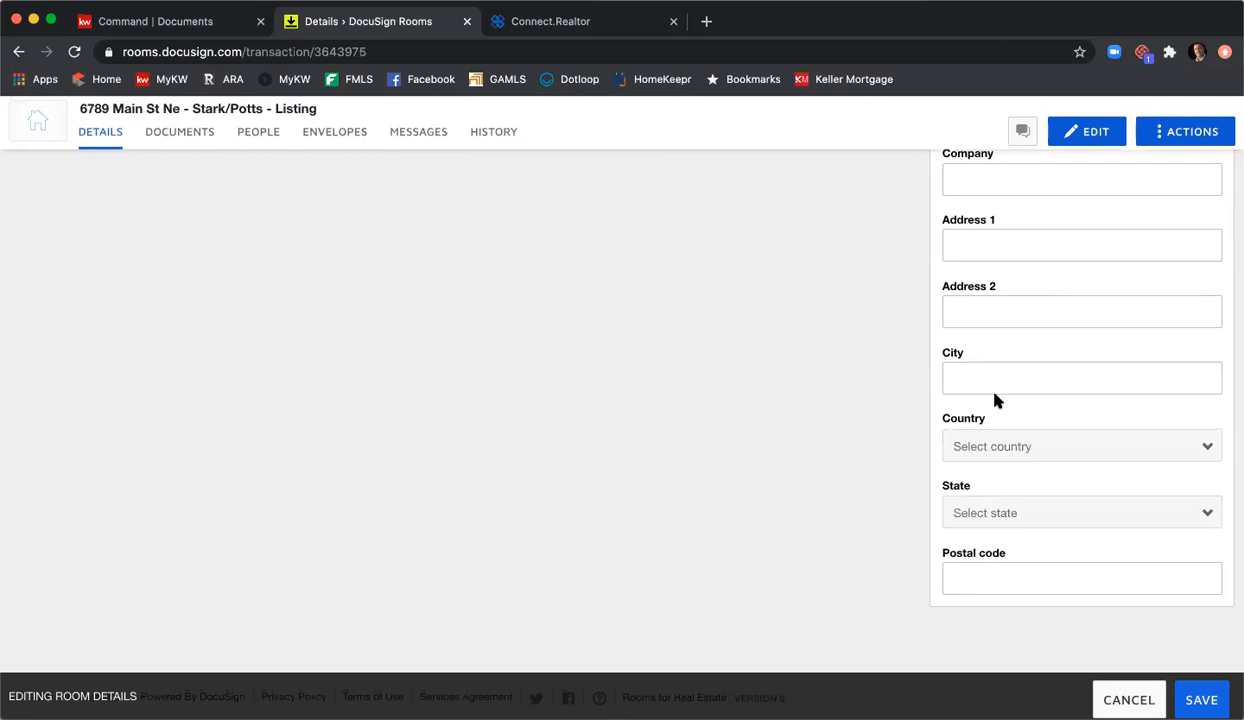
scroll(995, 400, up, 4)
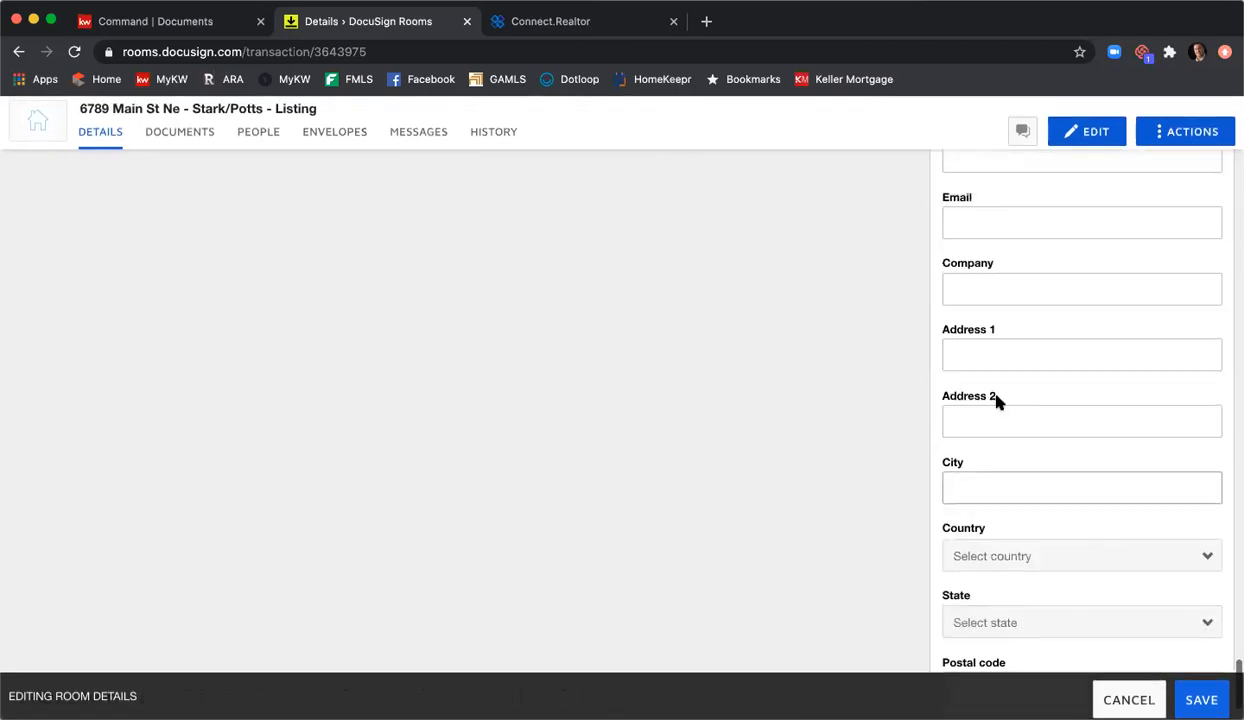
scroll(997, 400, up, 15)
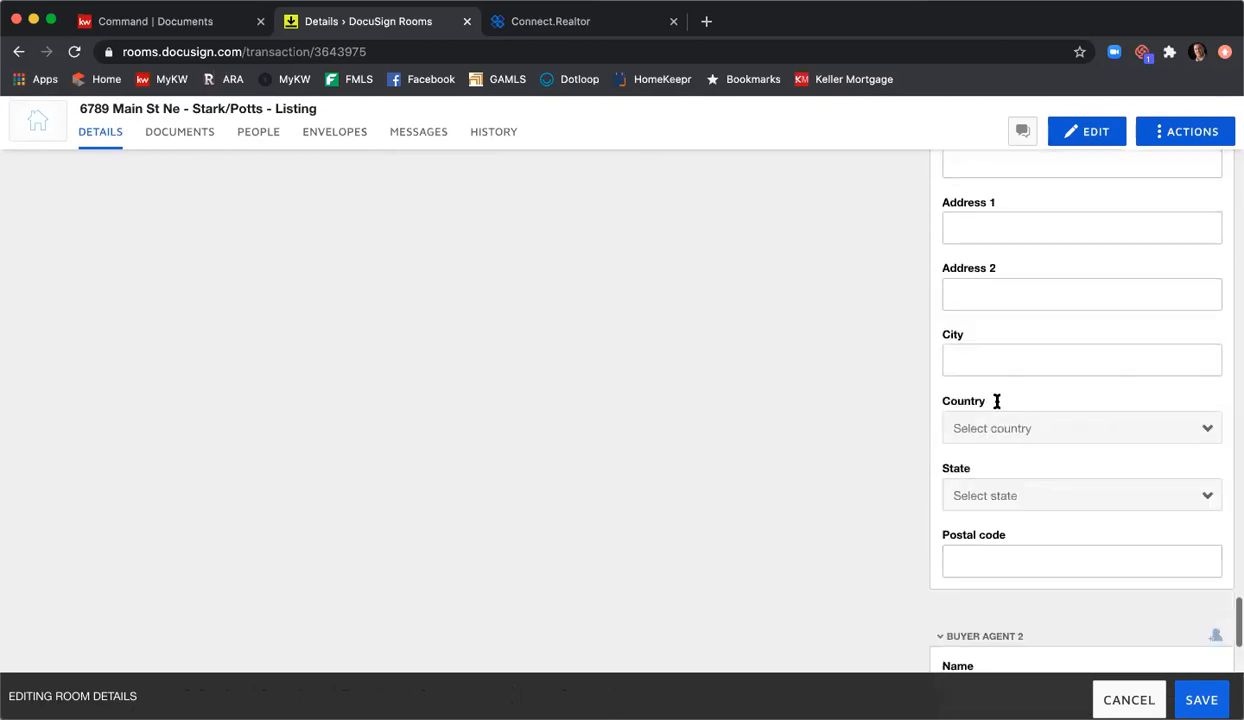
scroll(997, 405, up, 20)
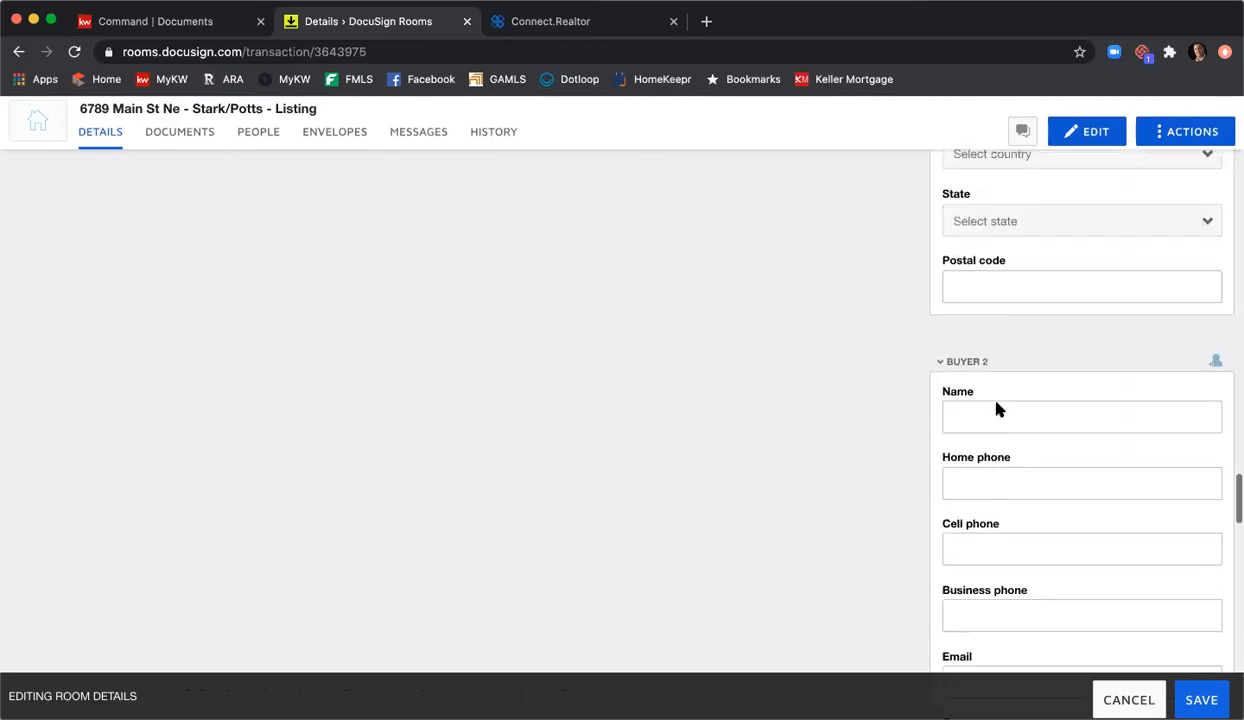
scroll(997, 403, up, 4)
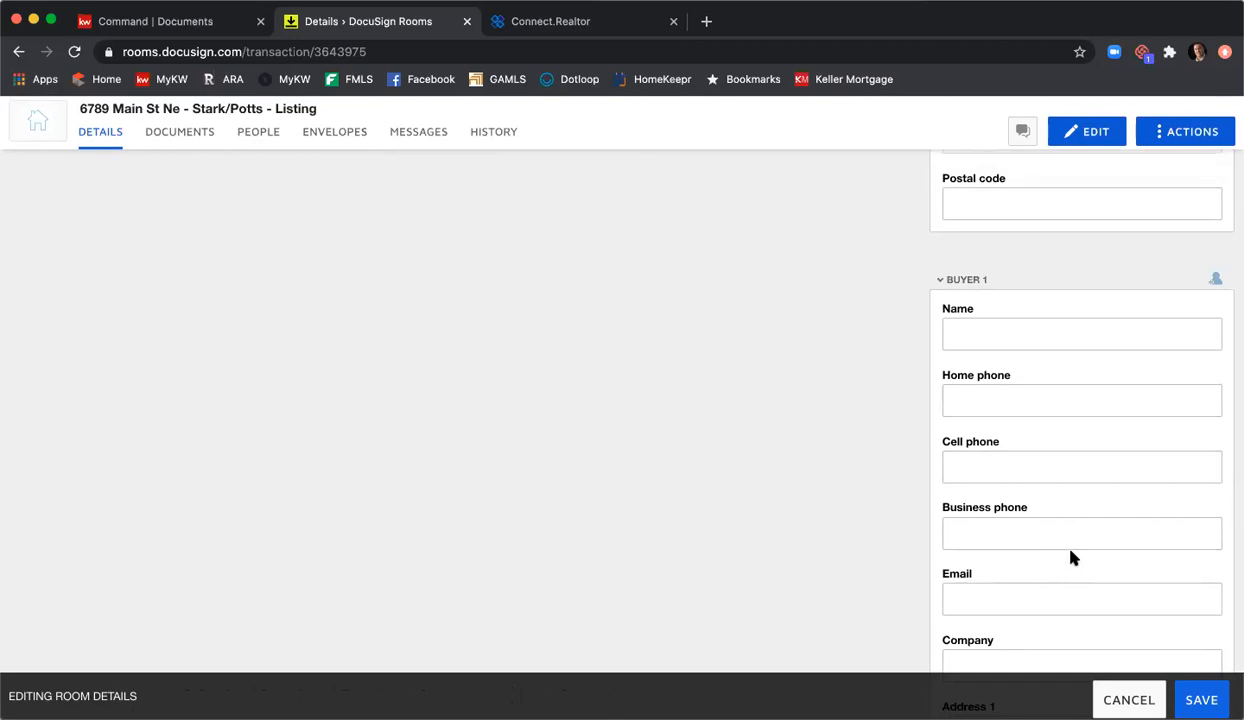
Step: Save the edited room details and return to the top of the Details page
click(1201, 700)
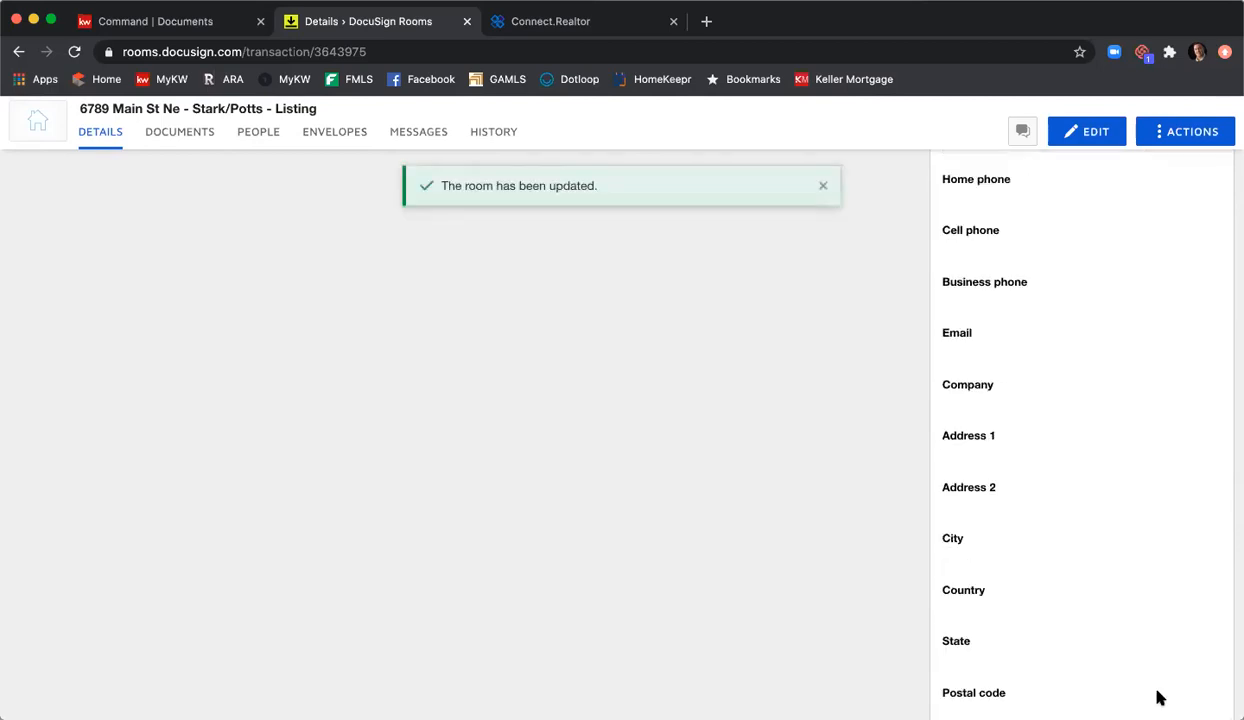
scroll(643, 479, up, 15)
scroll(647, 486, up, 10)
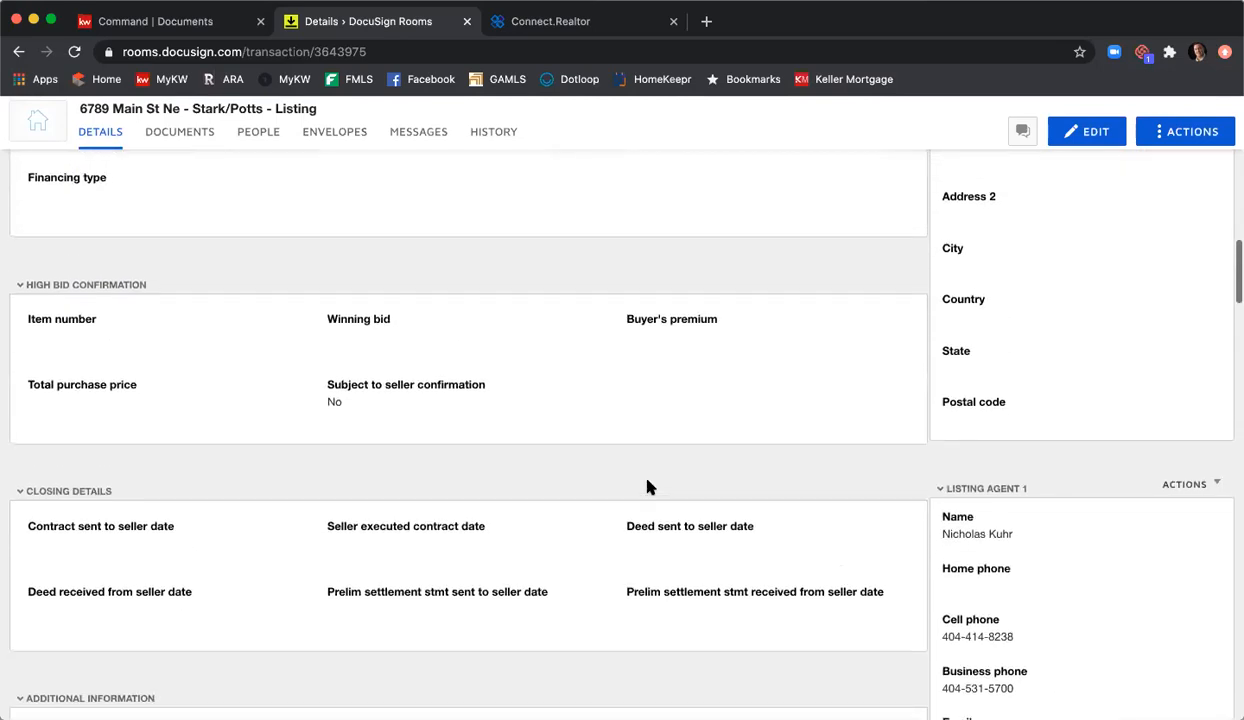
scroll(650, 483, up, 15)
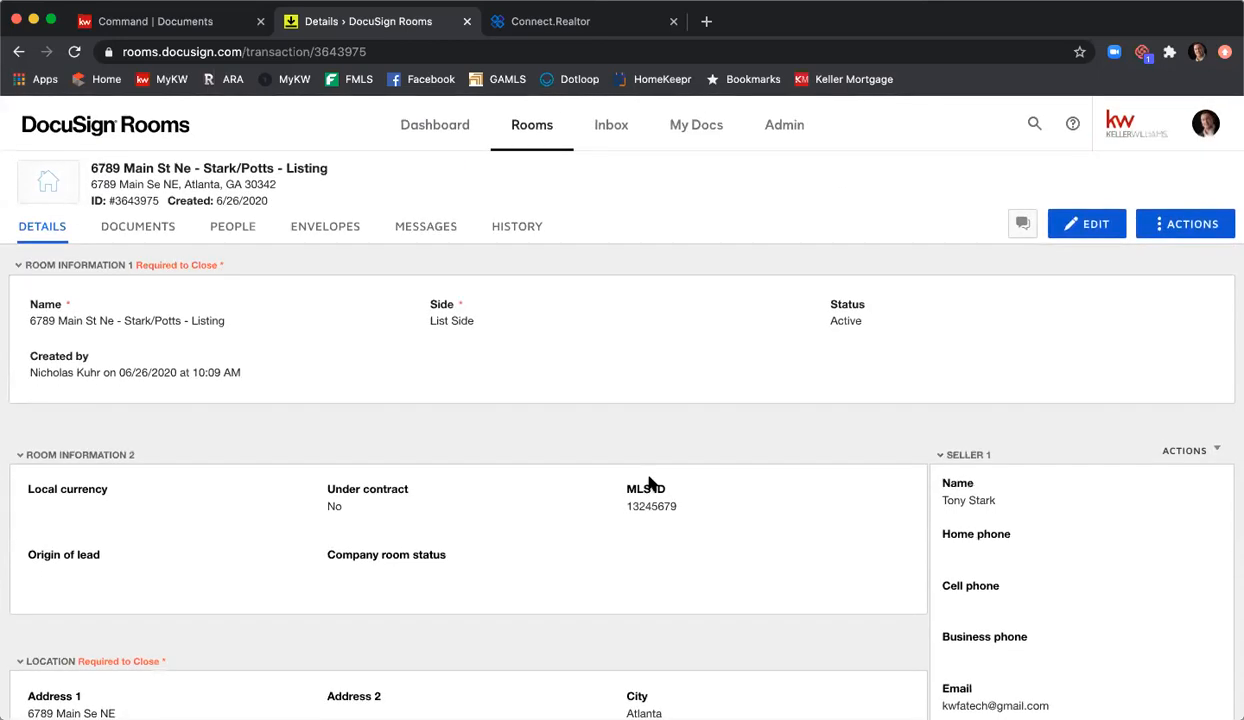
Step: On the room's Documents page, choose to add documents from DocuSign Forms
click(160, 236)
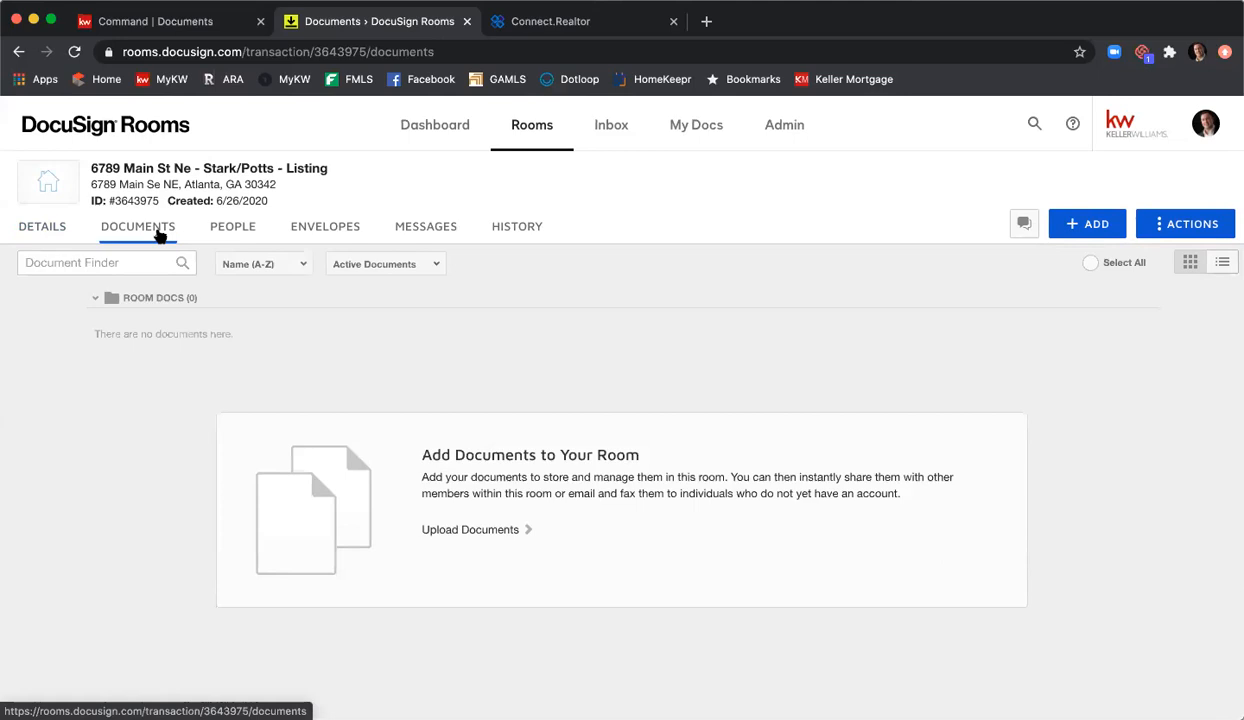
click(1098, 226)
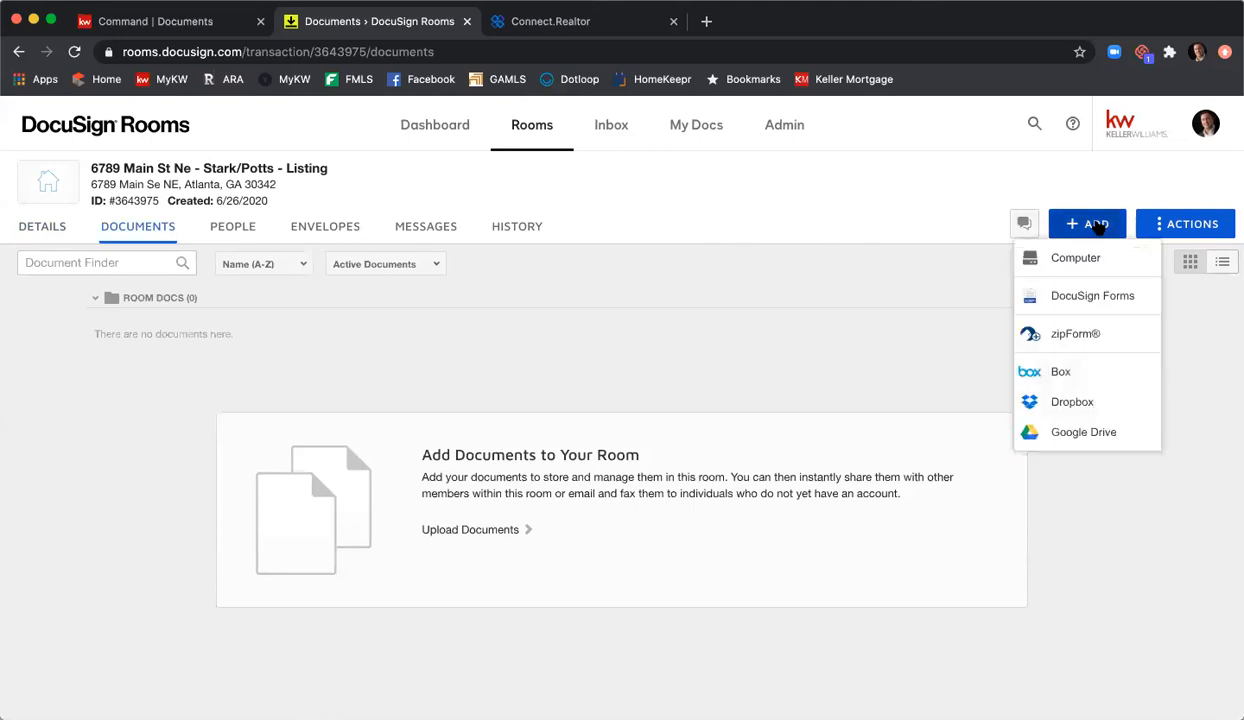
click(1101, 300)
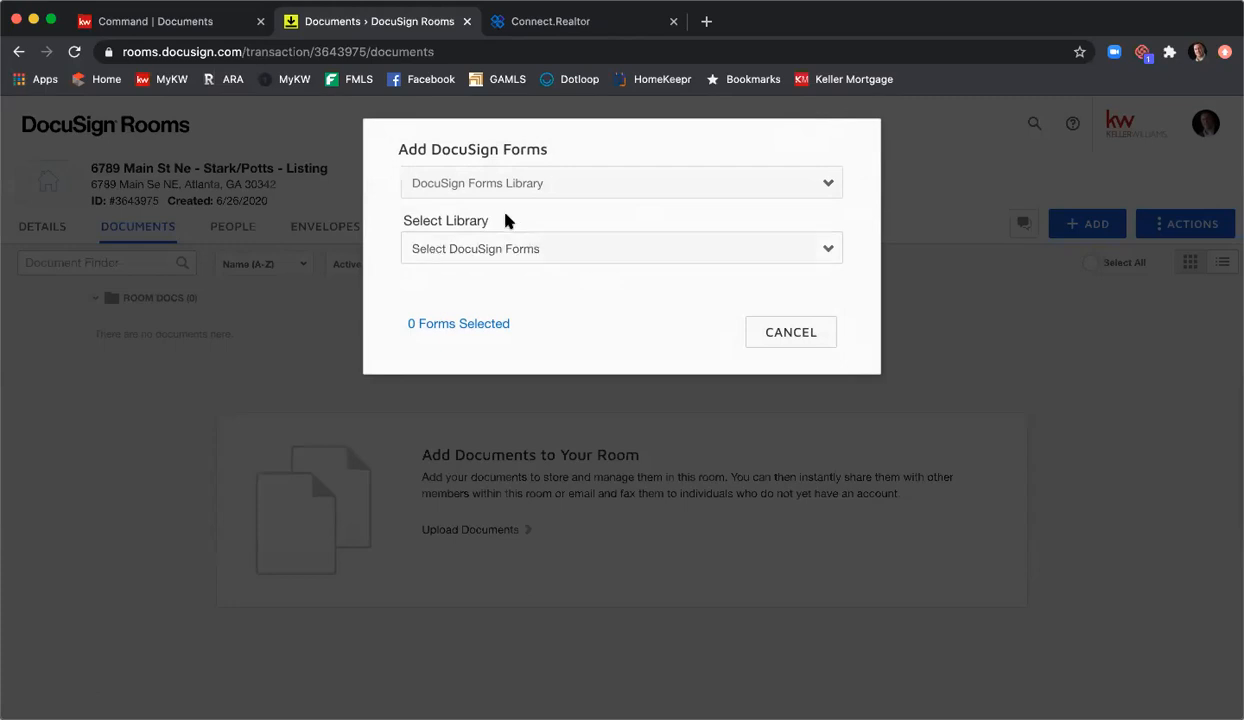
Step: Keep DocuSign Forms Library as source and select the GAR - Georgia Association of Realtors library
click(578, 185)
click(585, 186)
click(590, 245)
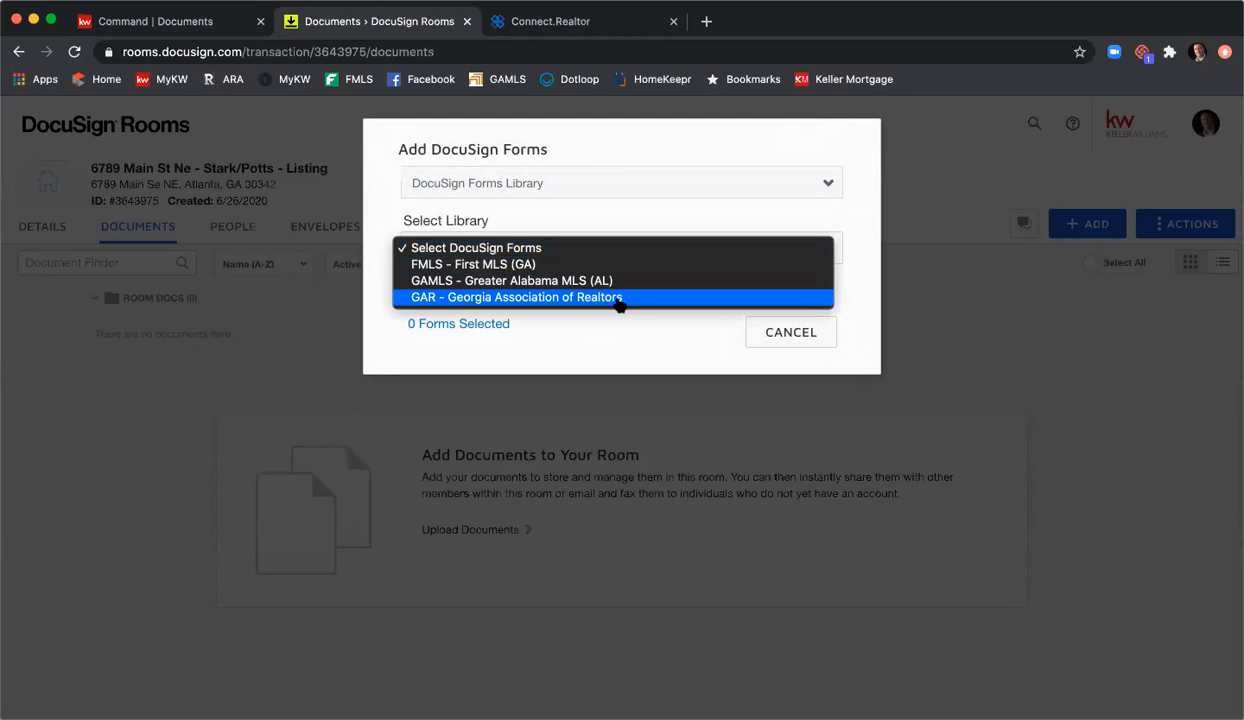
click(618, 299)
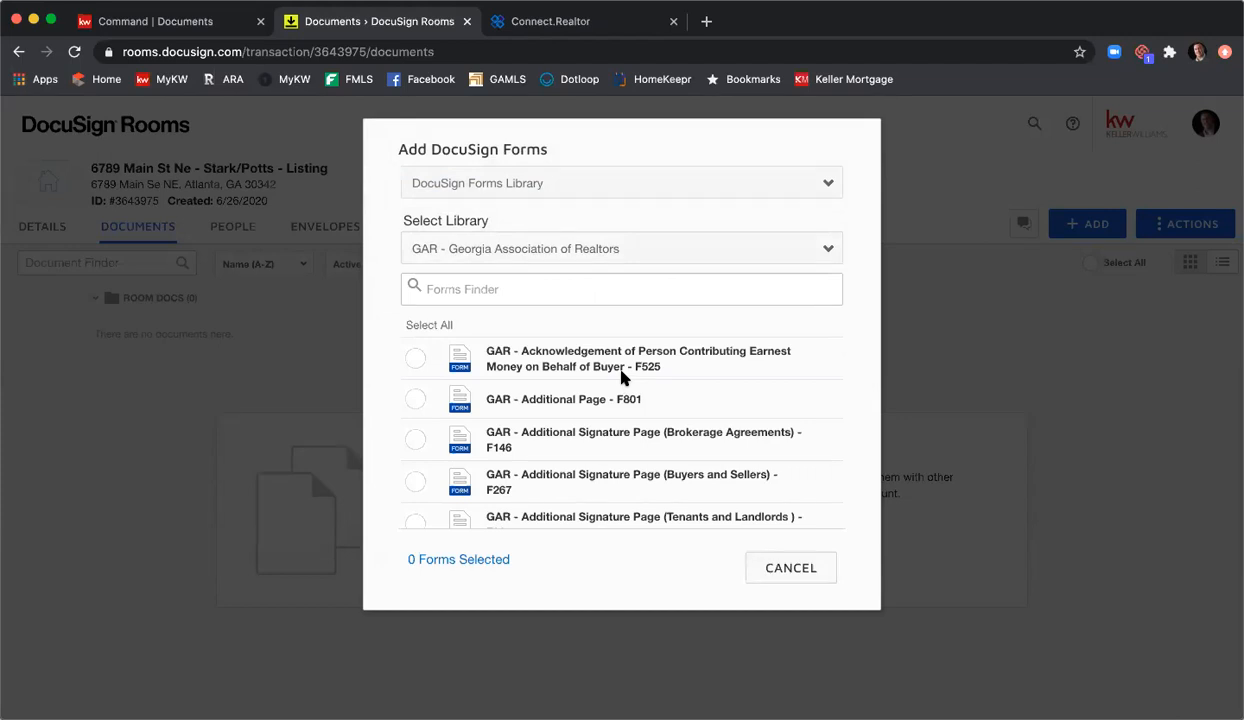
click(606, 291)
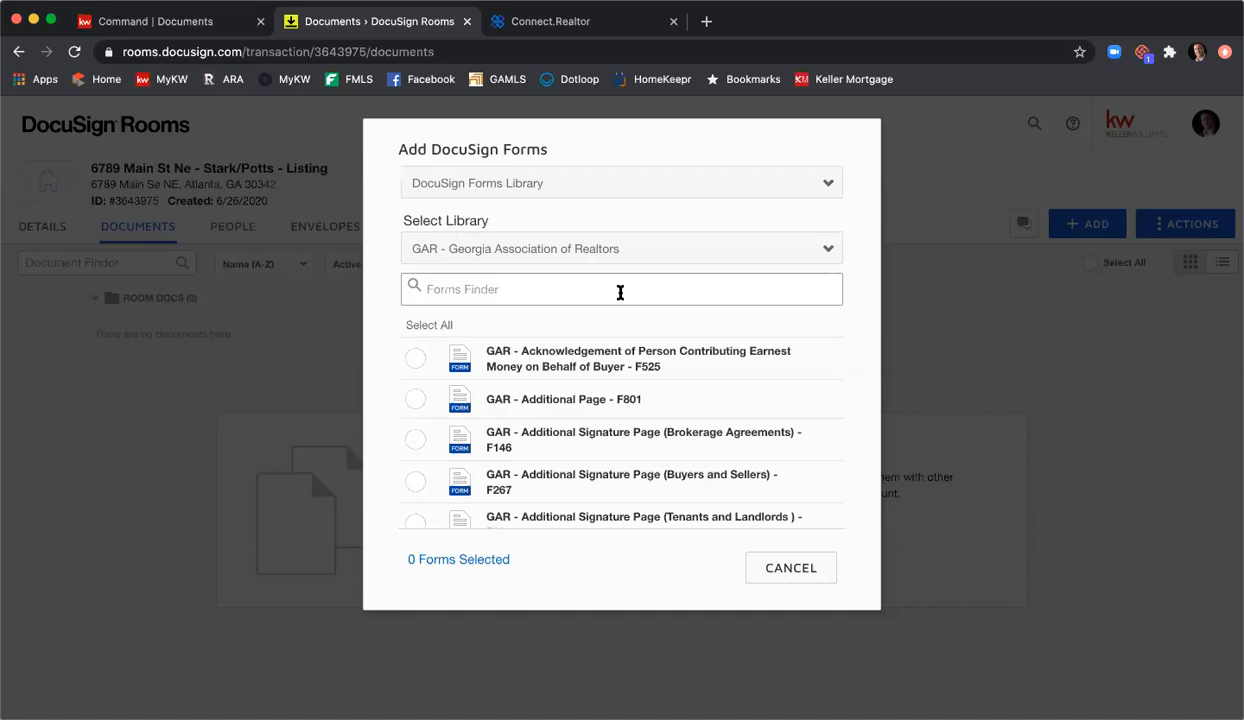
Step: Search for and select Exclusive Seller Listing Agreement F101 and Seller's Property Disclosure Statement F301
text(clusive lis)
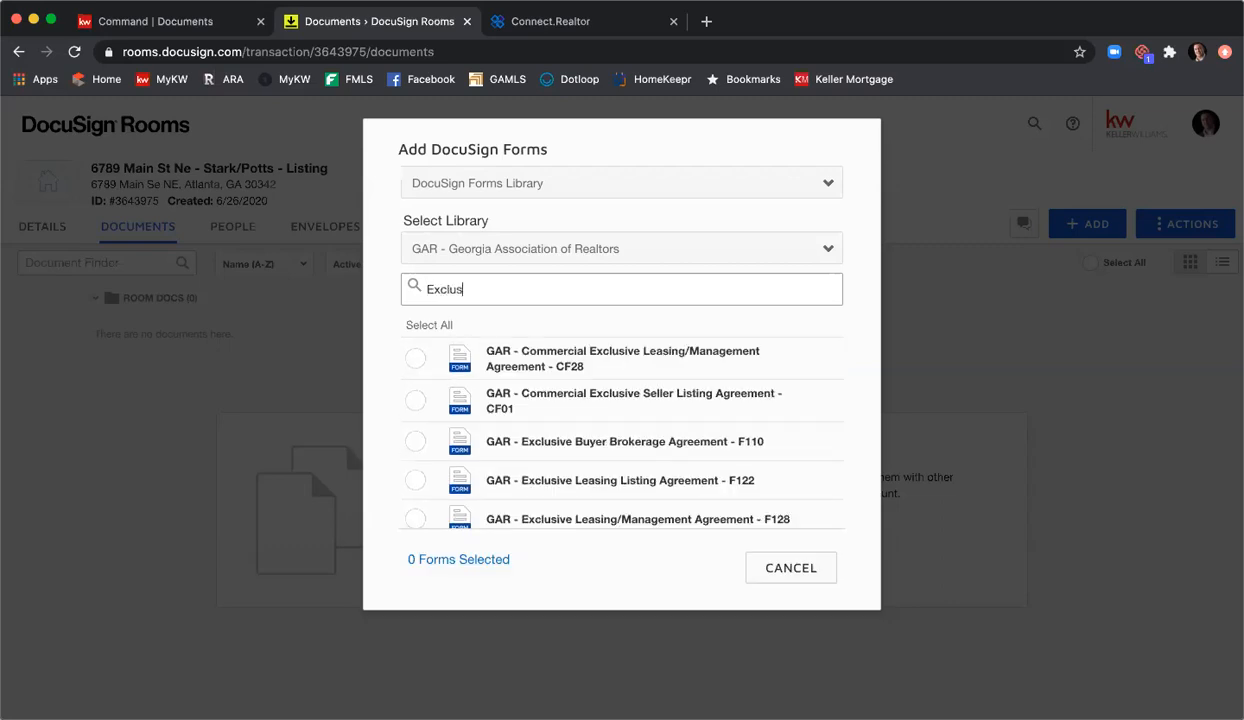
key(BackSpace)
key(BackSpace)
key(BackSpace)
key(BackSpace)
scroll(634, 381, down, 3)
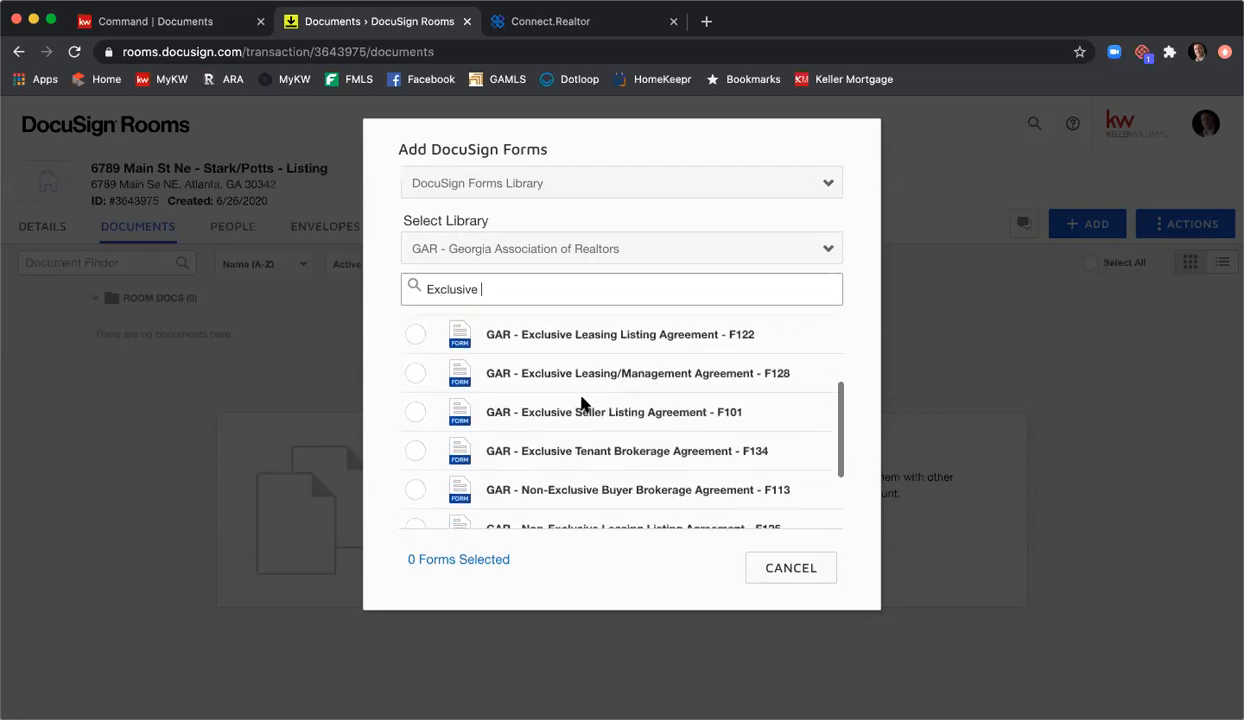
click(415, 412)
drag(519, 281, 373, 280)
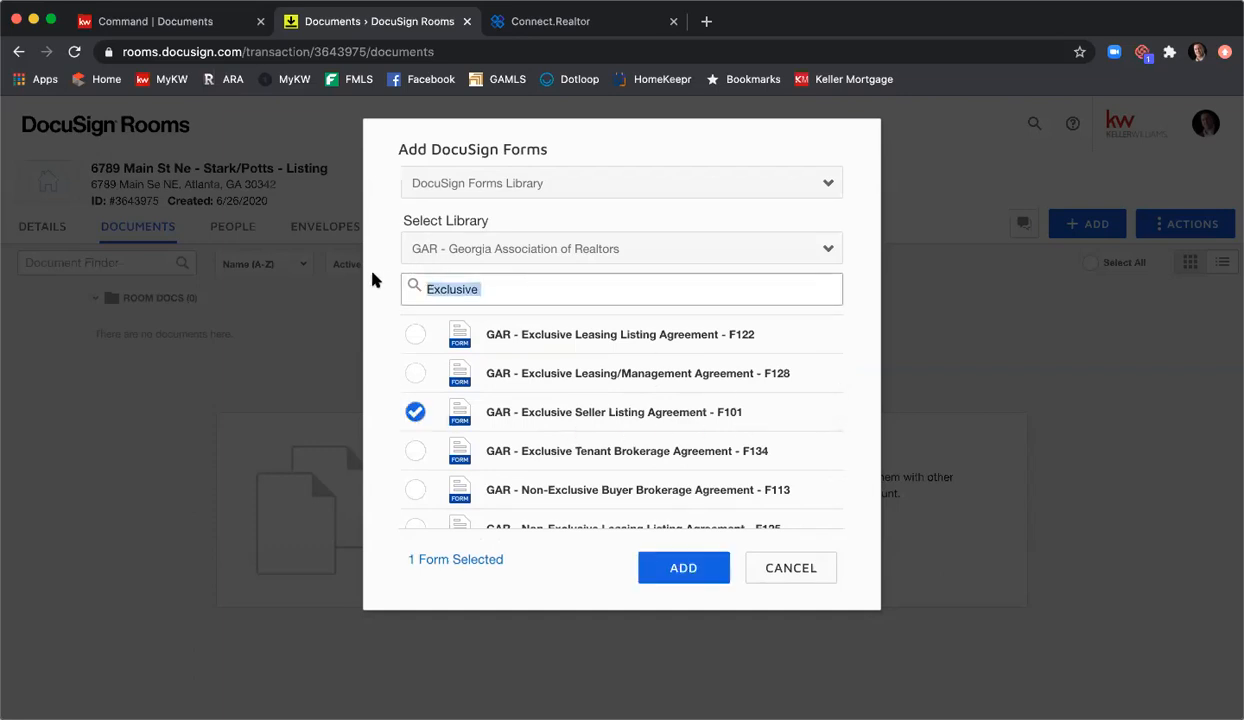
text(seller's pr)
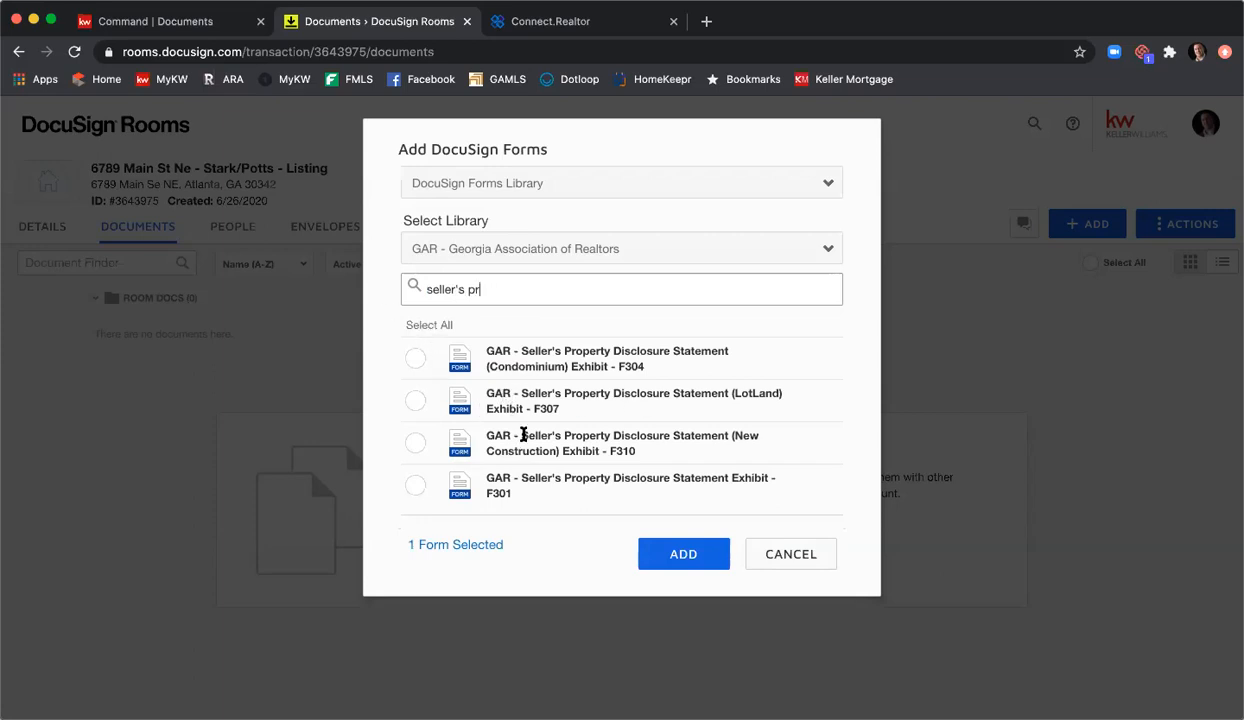
click(414, 486)
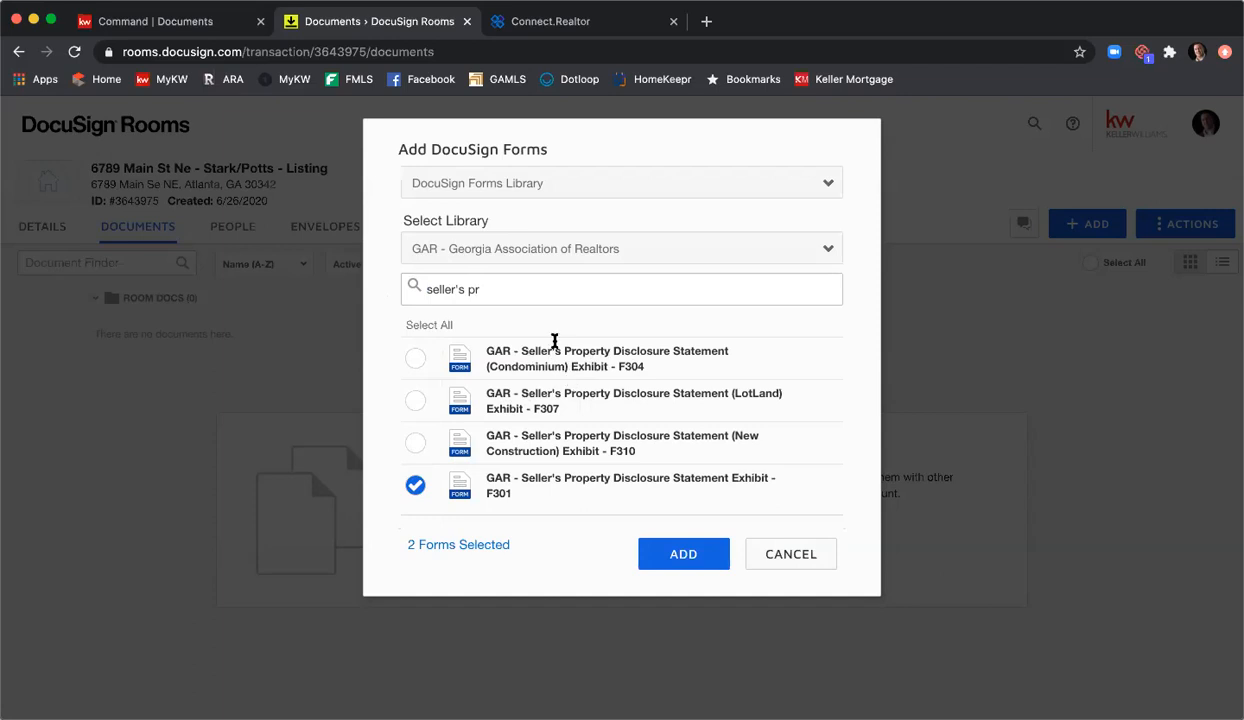
Step: Search for and select Community Association Fees F322 and Purchase and Sale Agreement F201
drag(500, 288, 388, 286)
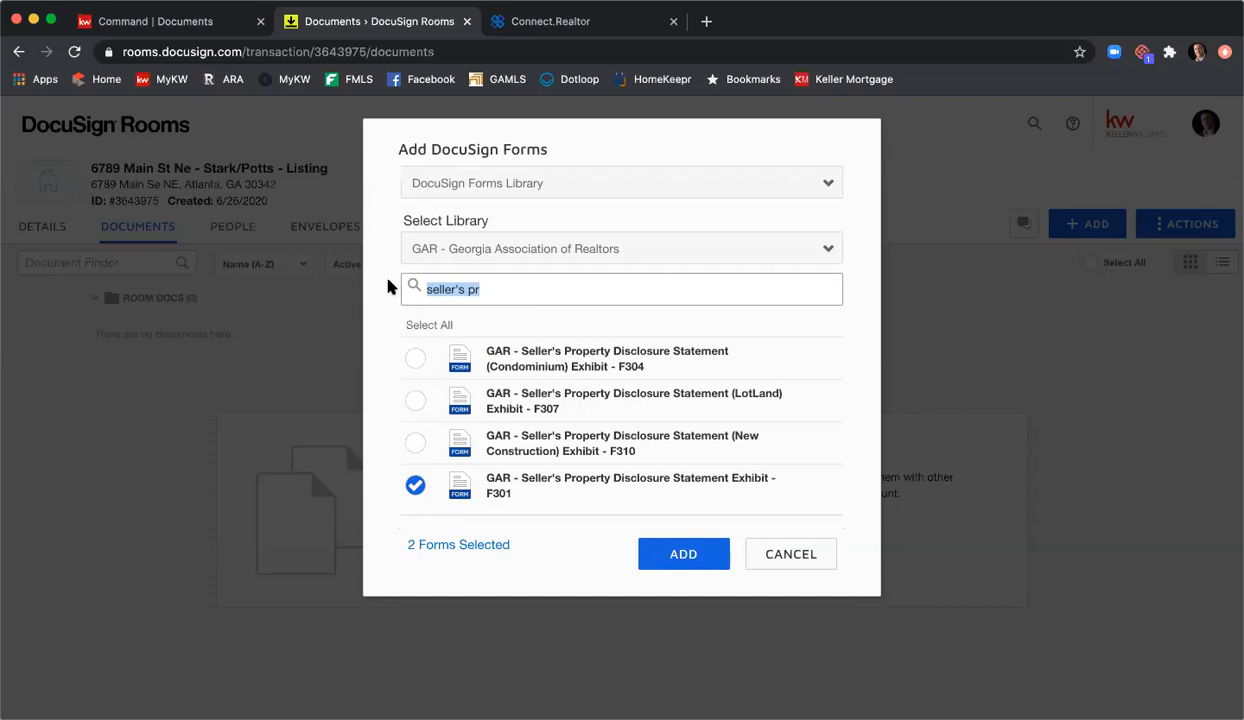
text(commu)
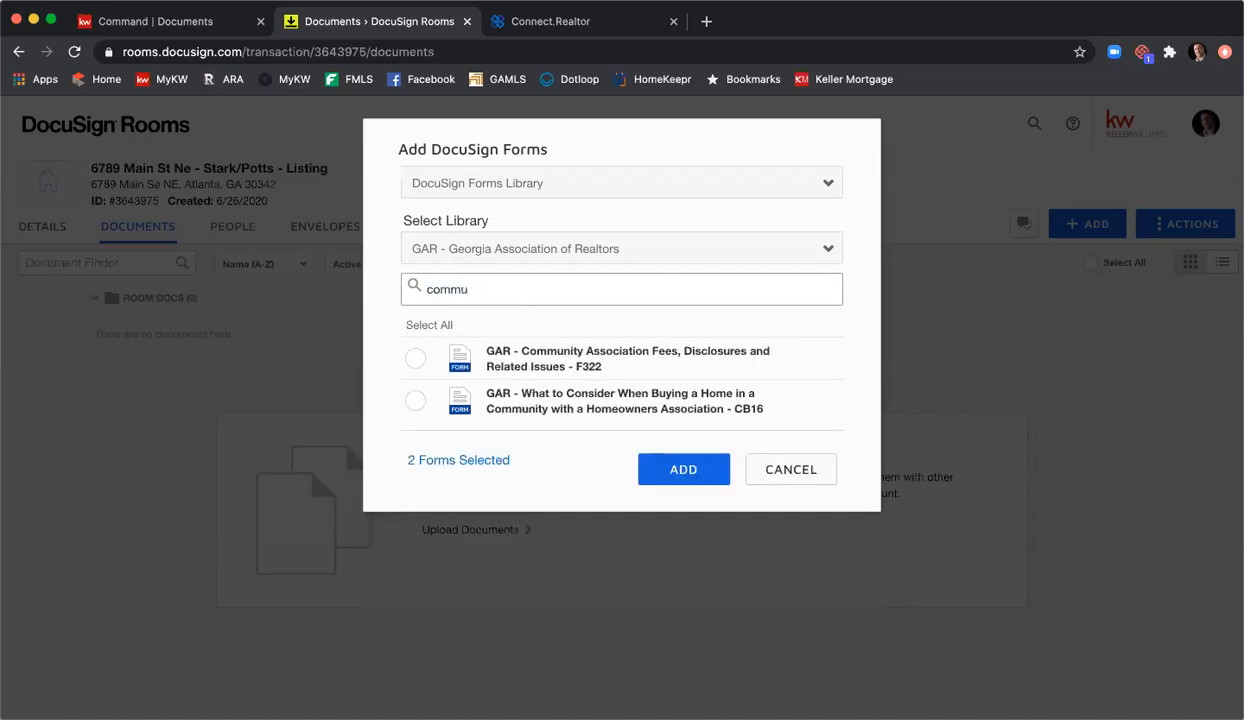
click(415, 359)
drag(493, 286, 370, 282)
text(f201)
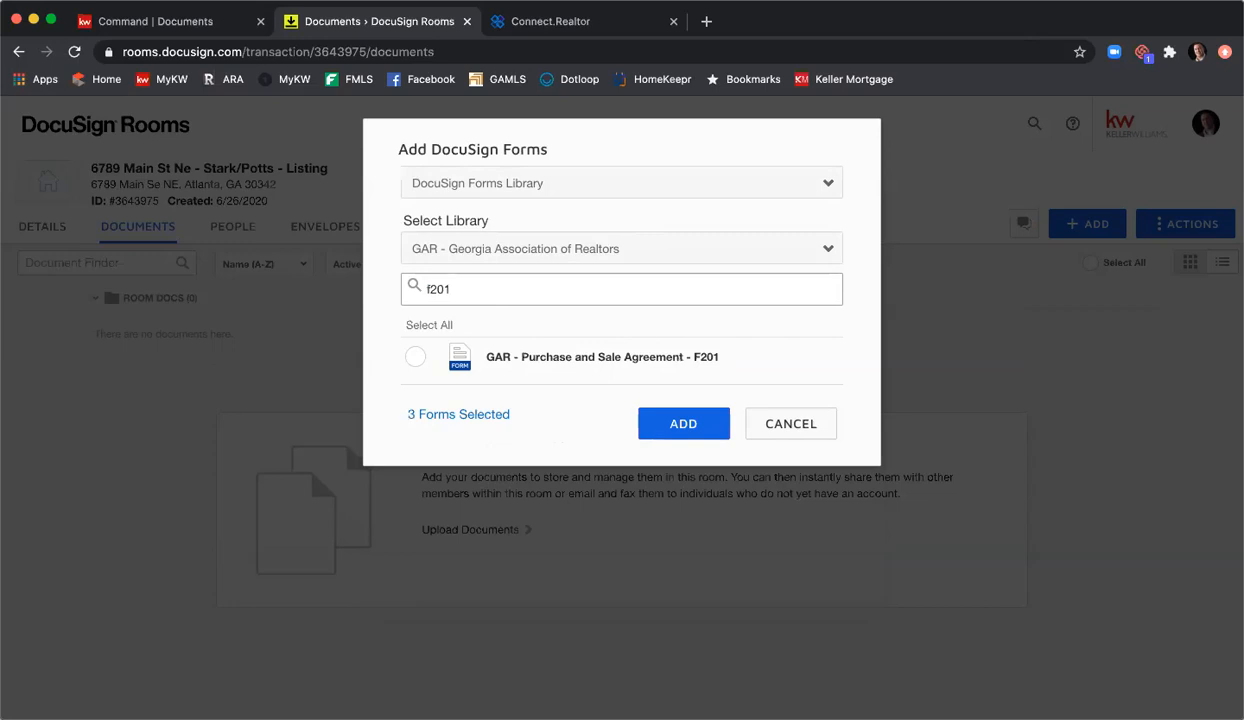
click(416, 358)
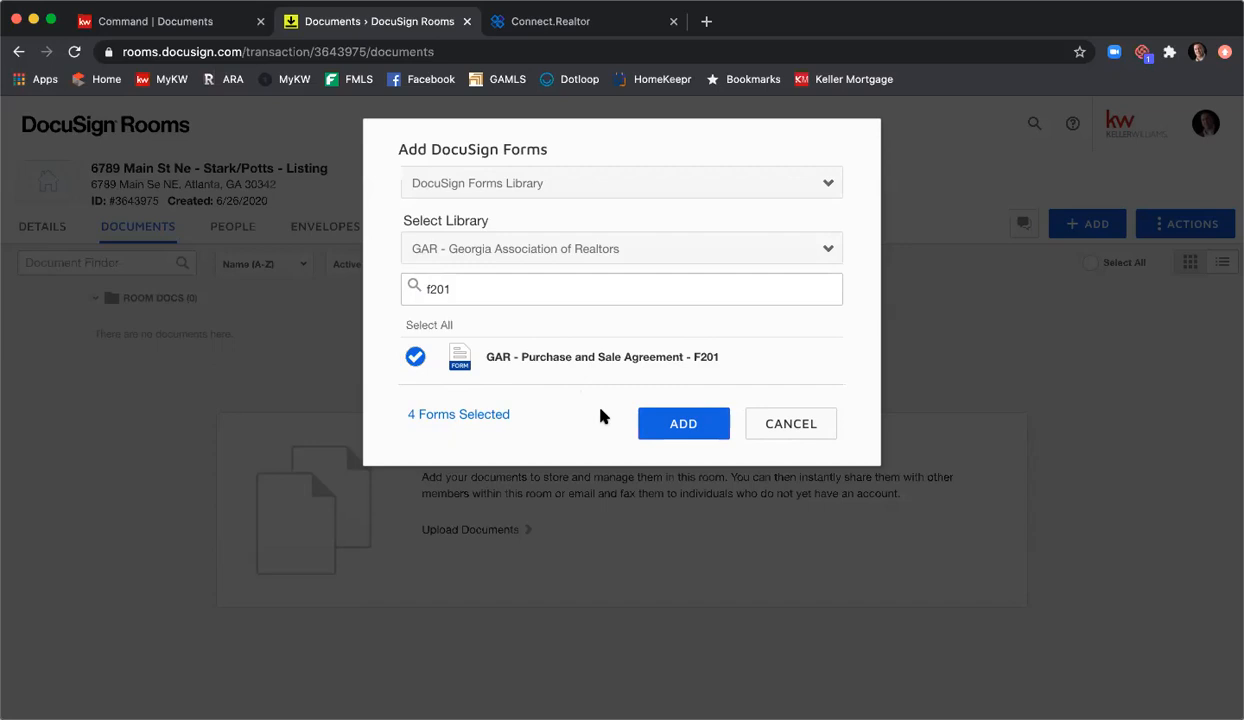
Step: Add the four selected GAR forms to the room's documents
click(672, 427)
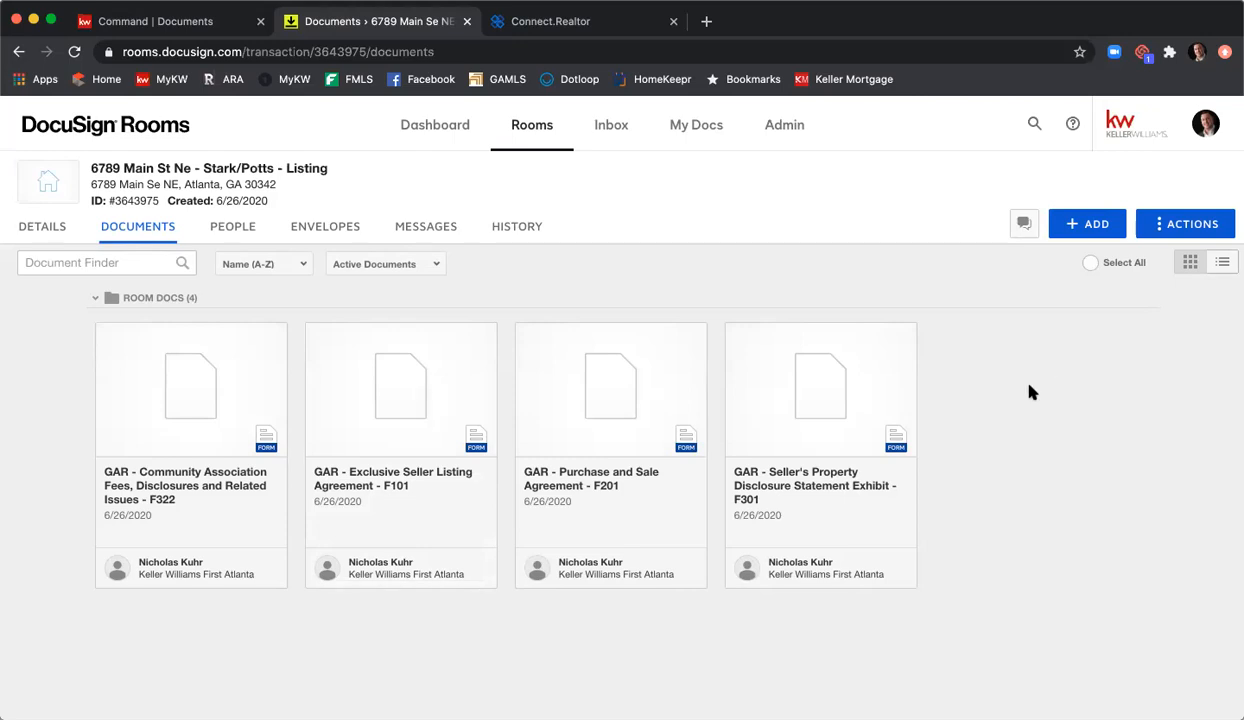
Step: Create a folder named Listing Agreement in the room and drag form F301 into it
click(1160, 224)
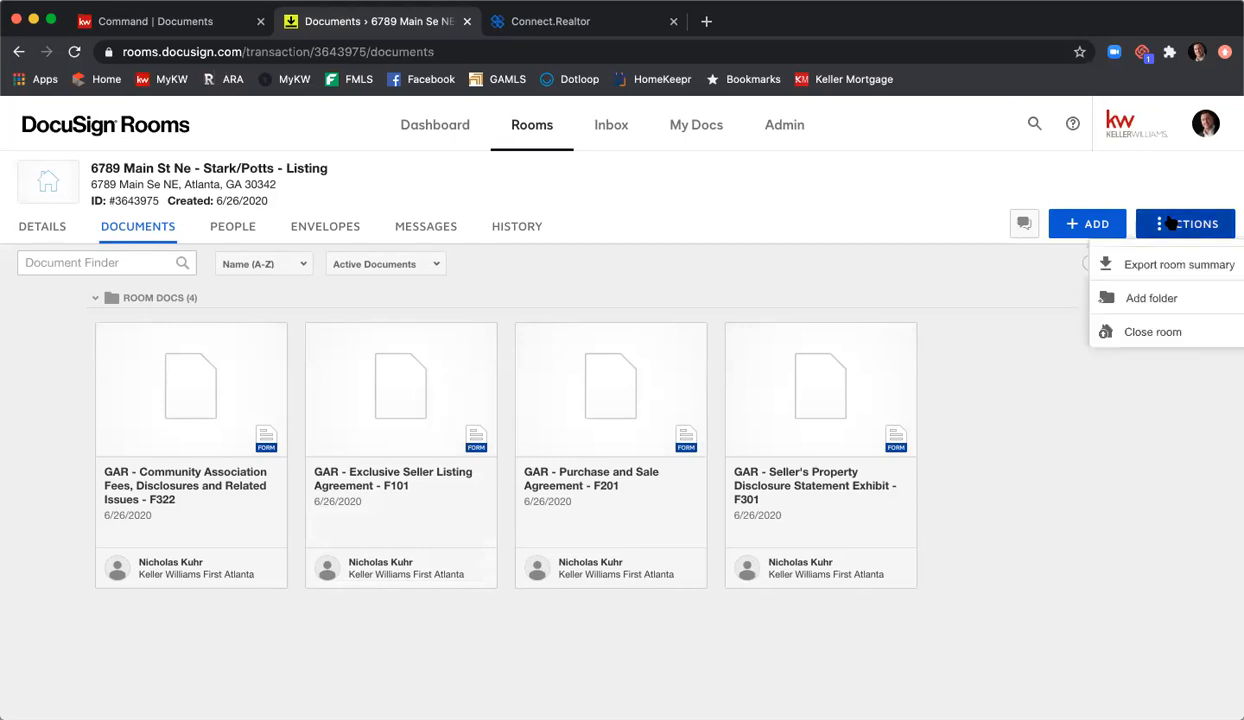
click(1158, 298)
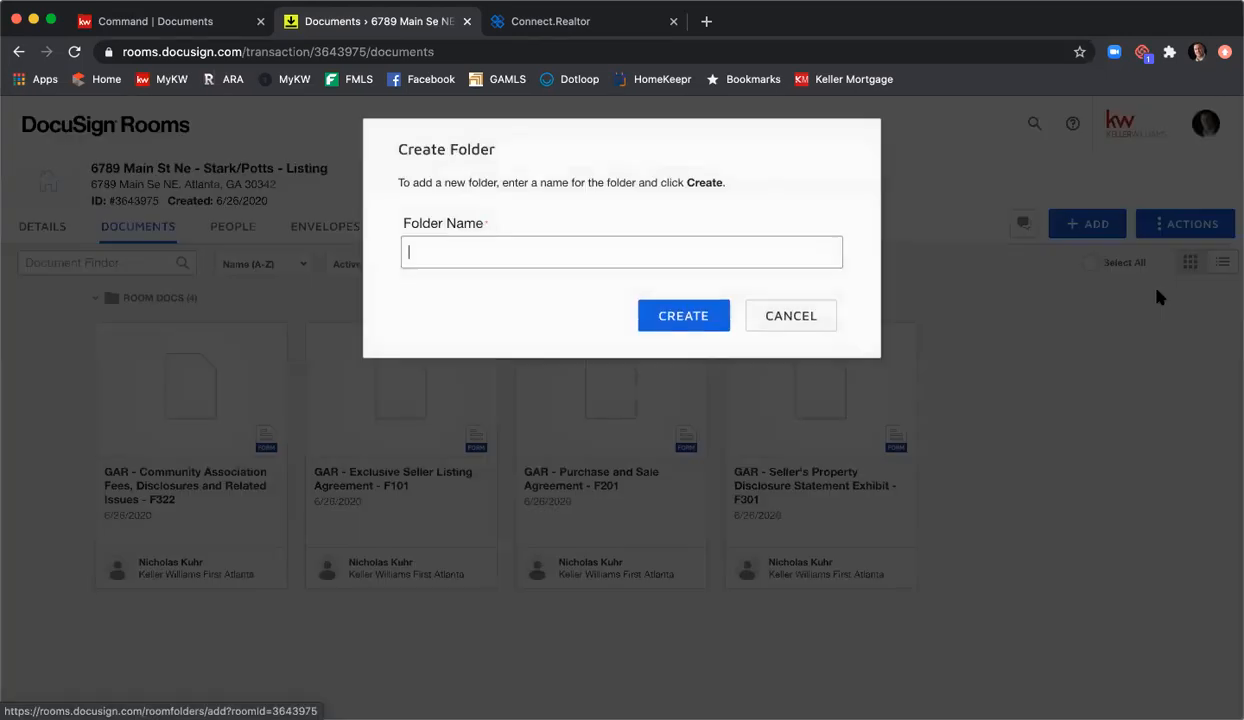
text(Listin)
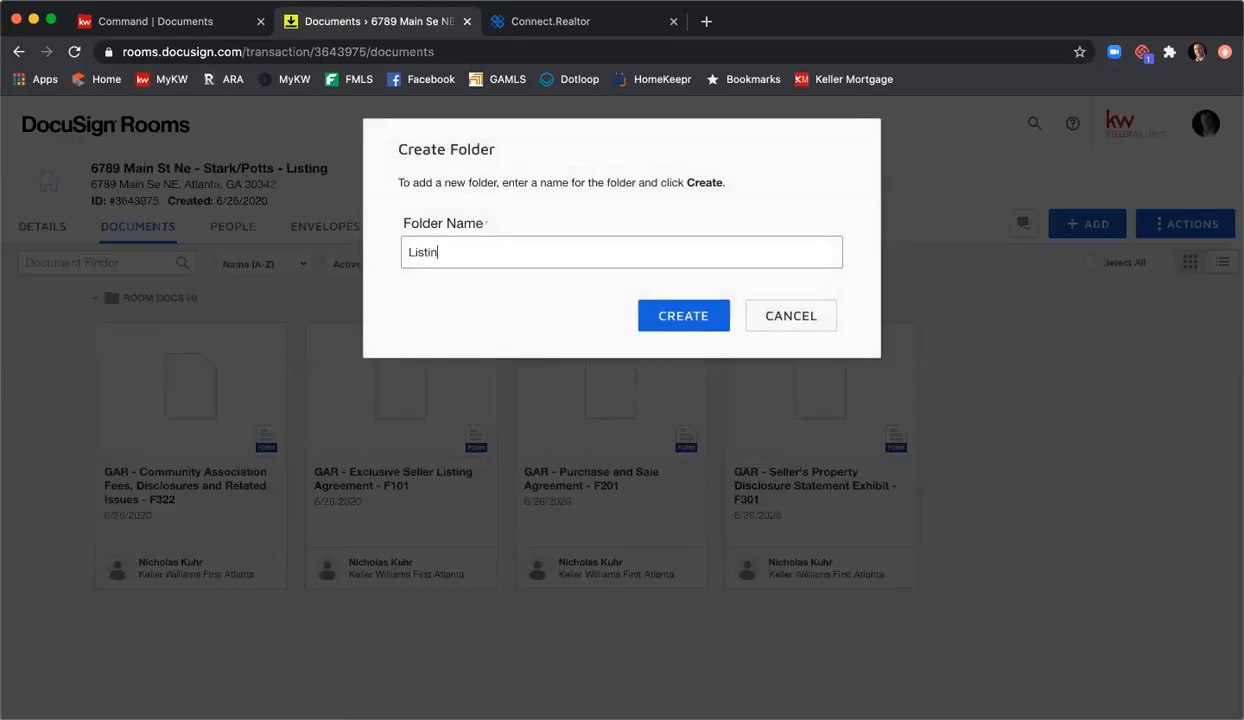
text(g Agreement)
click(708, 322)
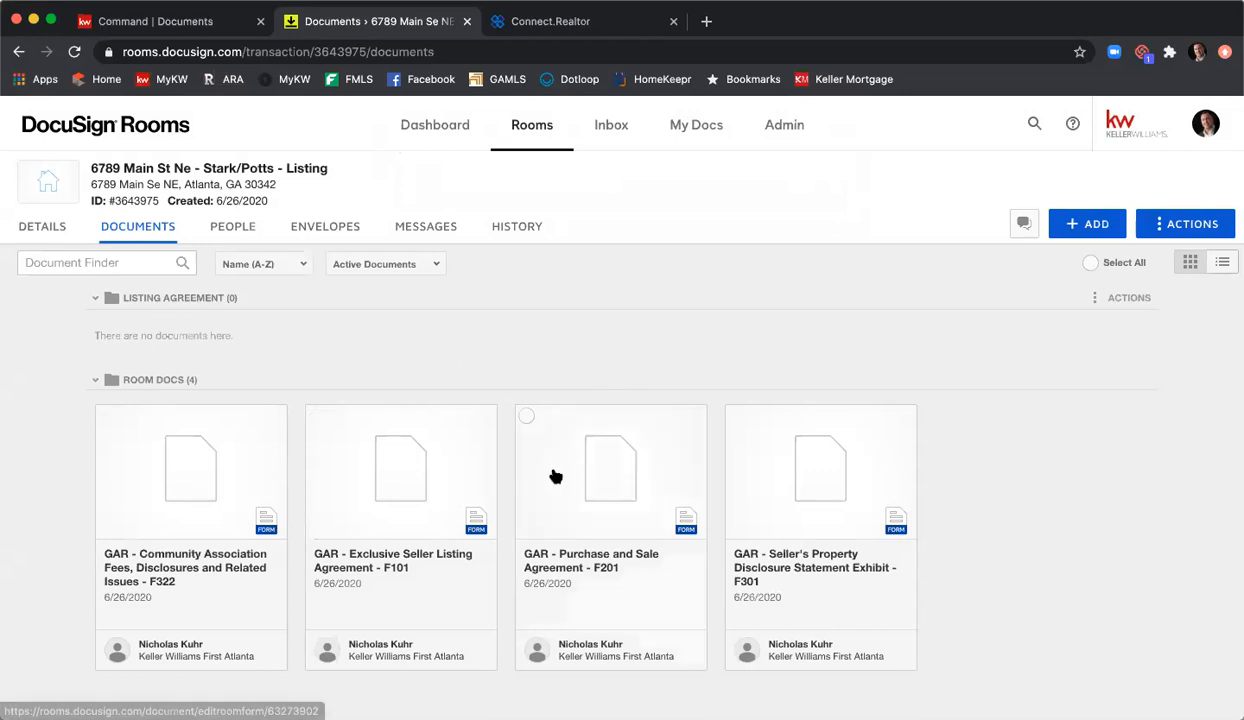
drag(804, 518, 592, 279)
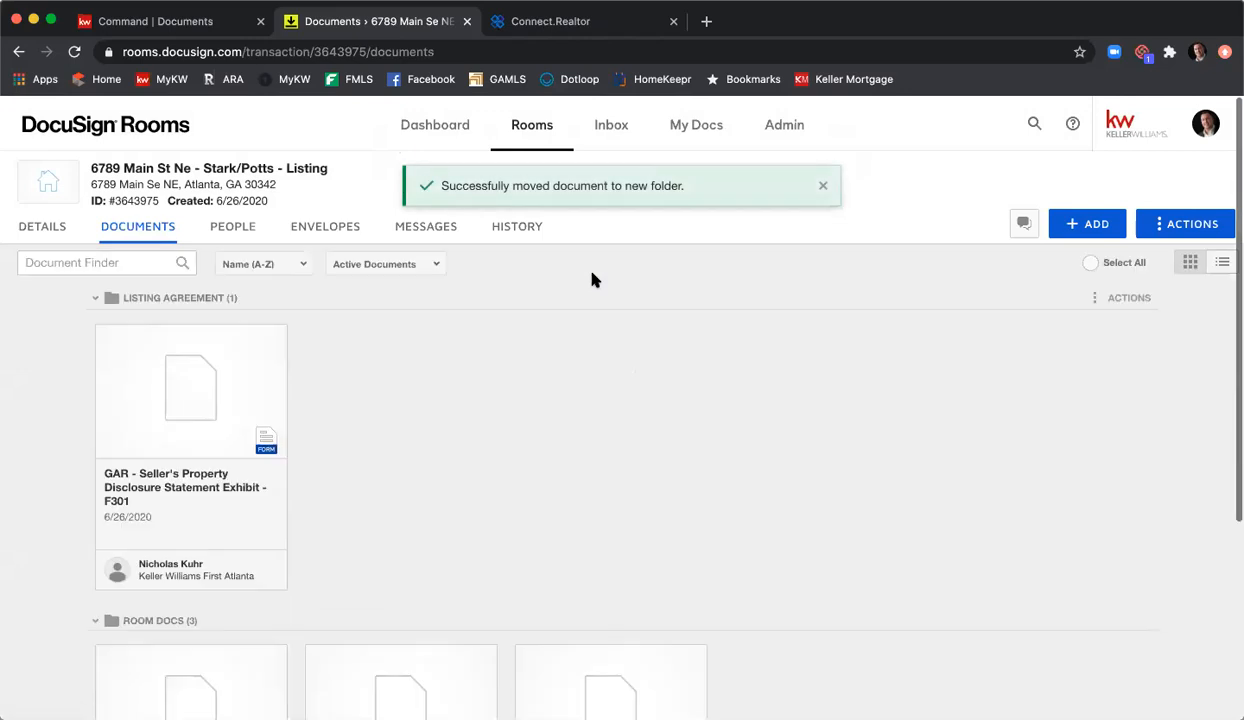
Step: Move forms F322 and F101 into the Listing Agreement folder, leaving F201 in Room Docs
scroll(592, 285, down, 2)
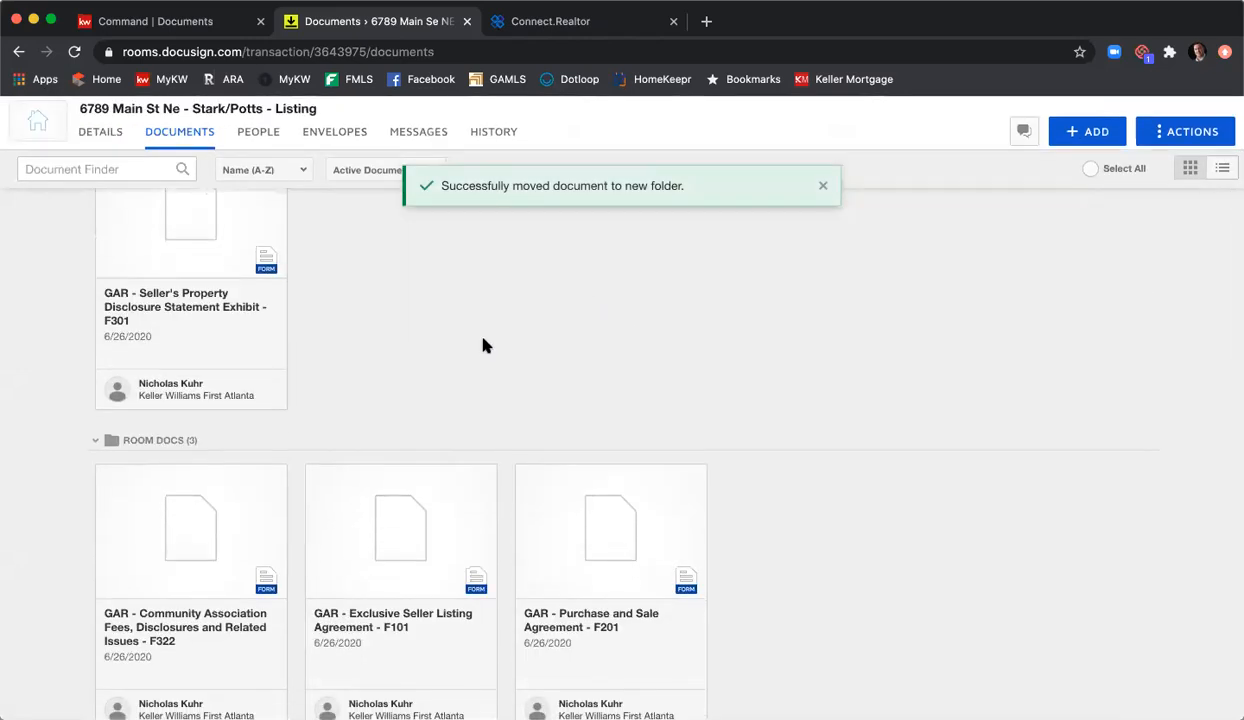
click(107, 475)
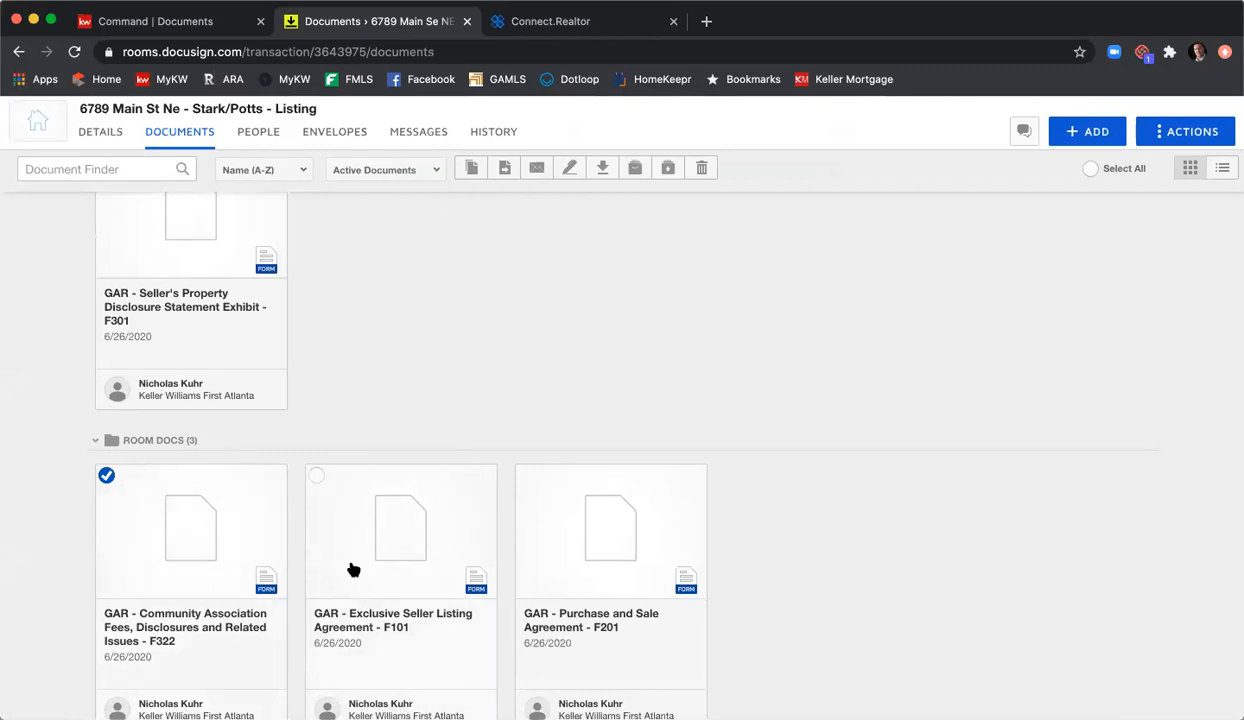
click(316, 476)
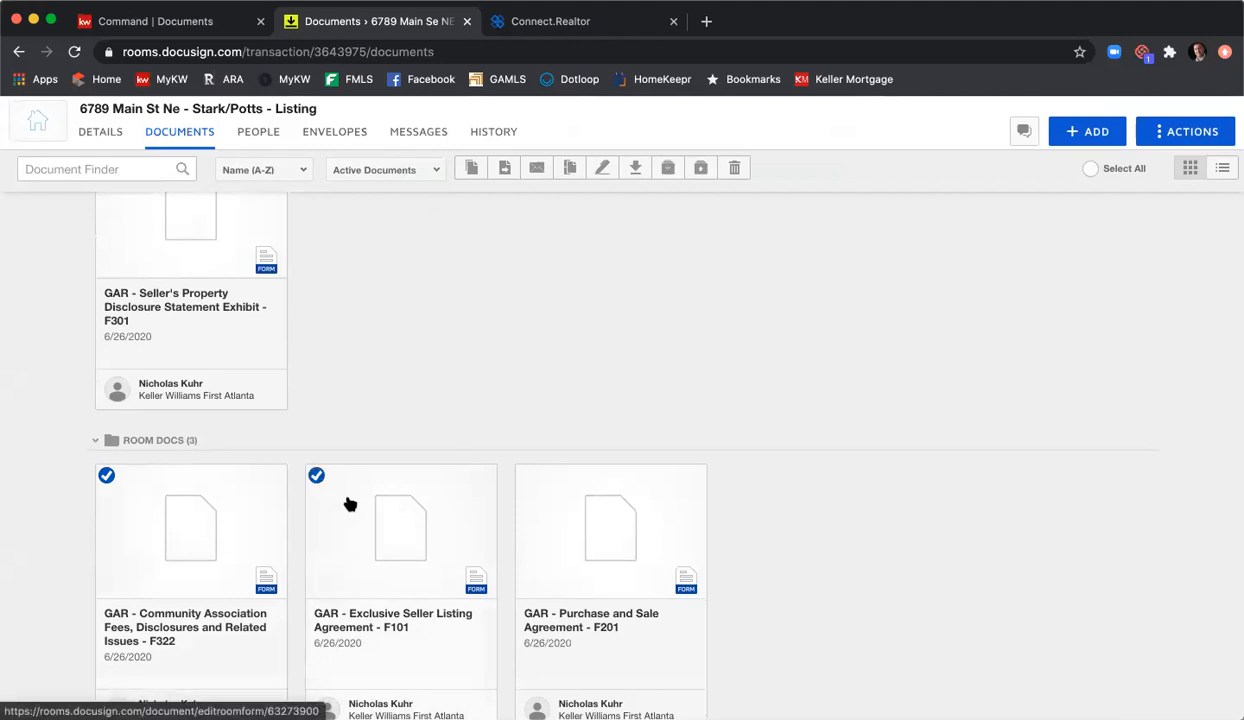
click(505, 170)
click(505, 278)
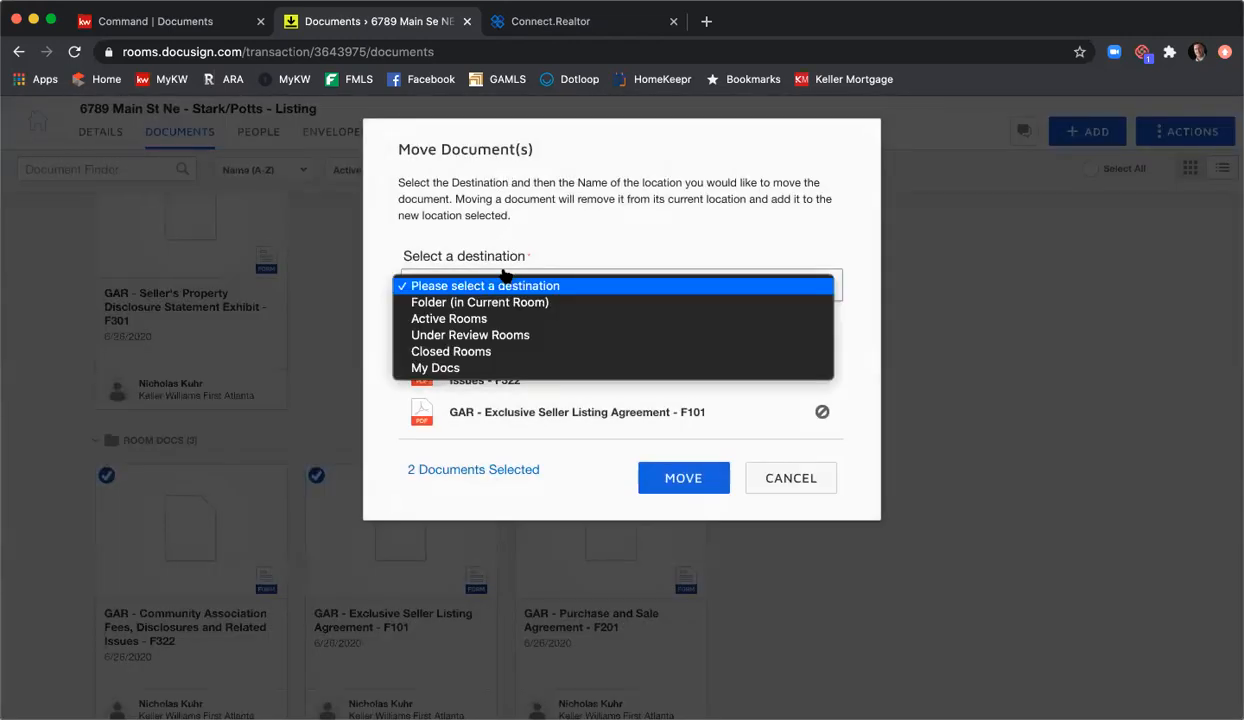
click(504, 304)
click(503, 328)
click(512, 383)
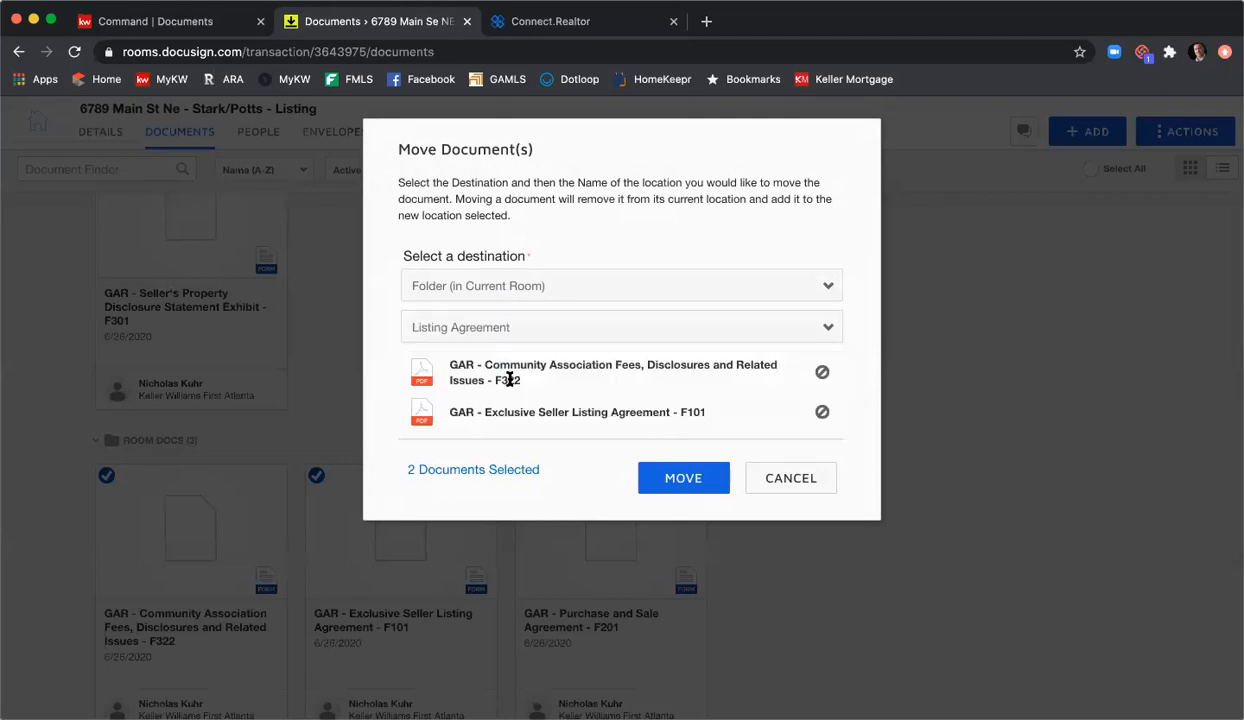
click(669, 484)
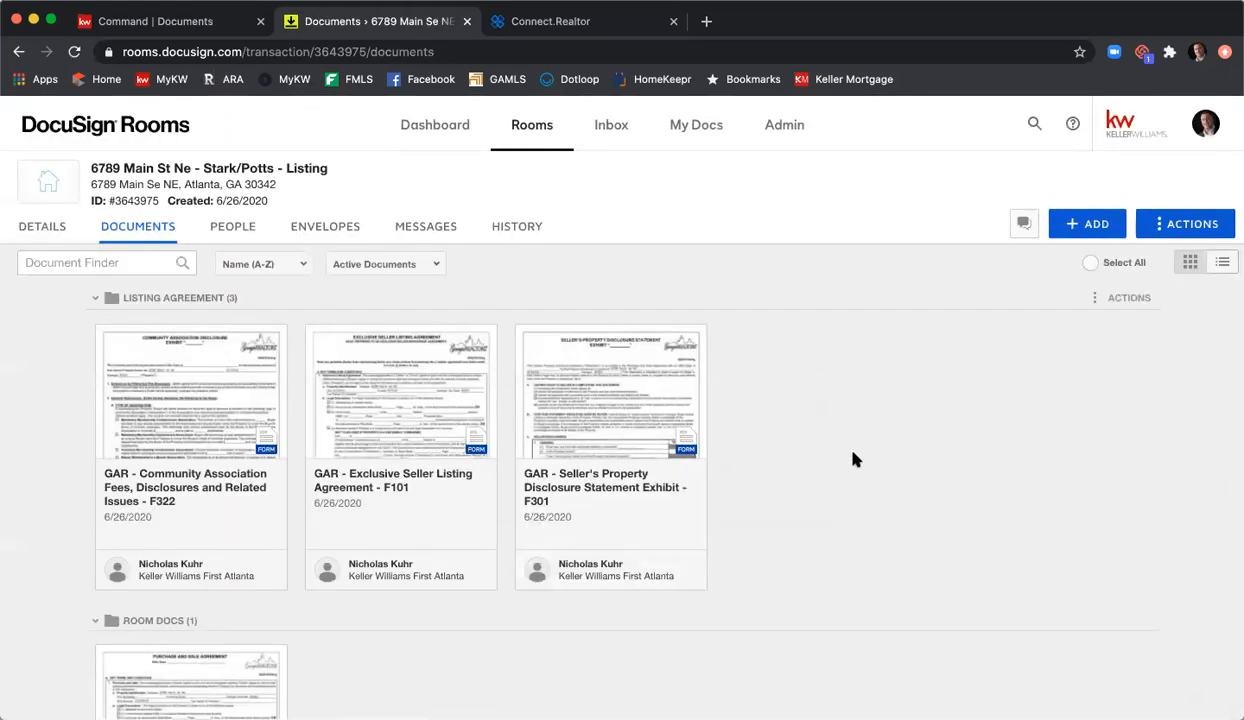
scroll(833, 422, down, 2)
scroll(845, 422, down, 2)
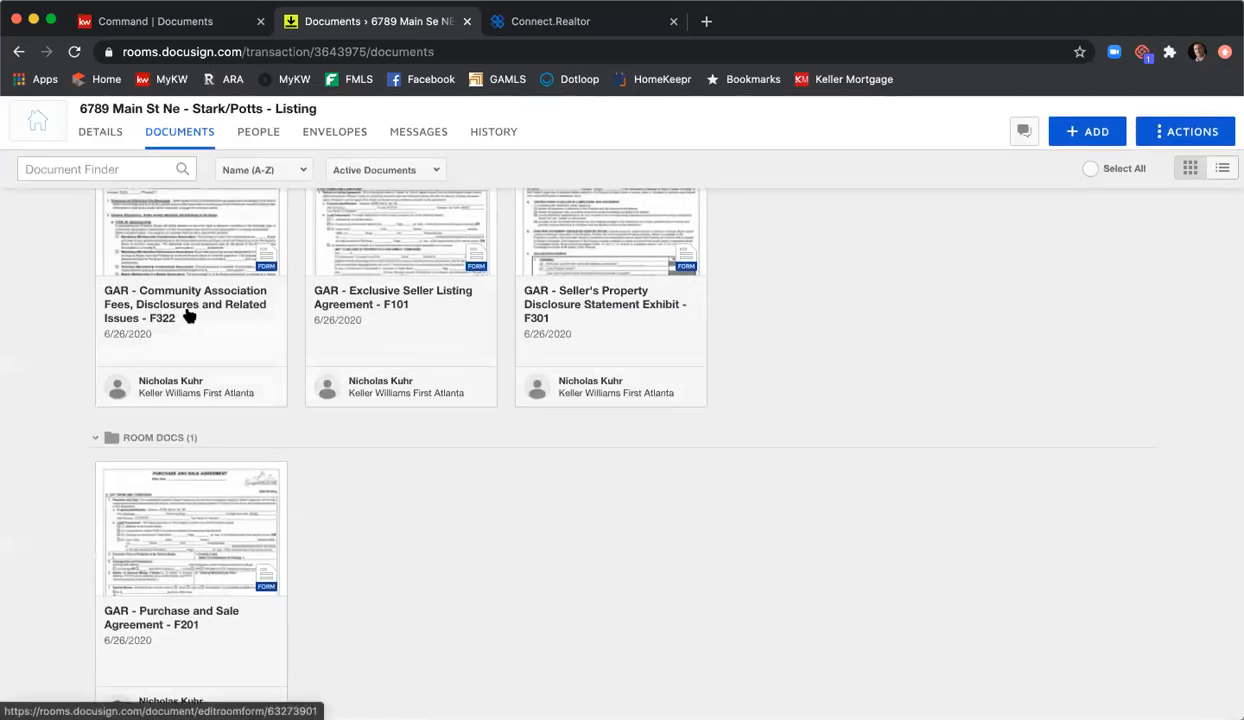
scroll(200, 516, up, 2)
scroll(148, 557, down, 2)
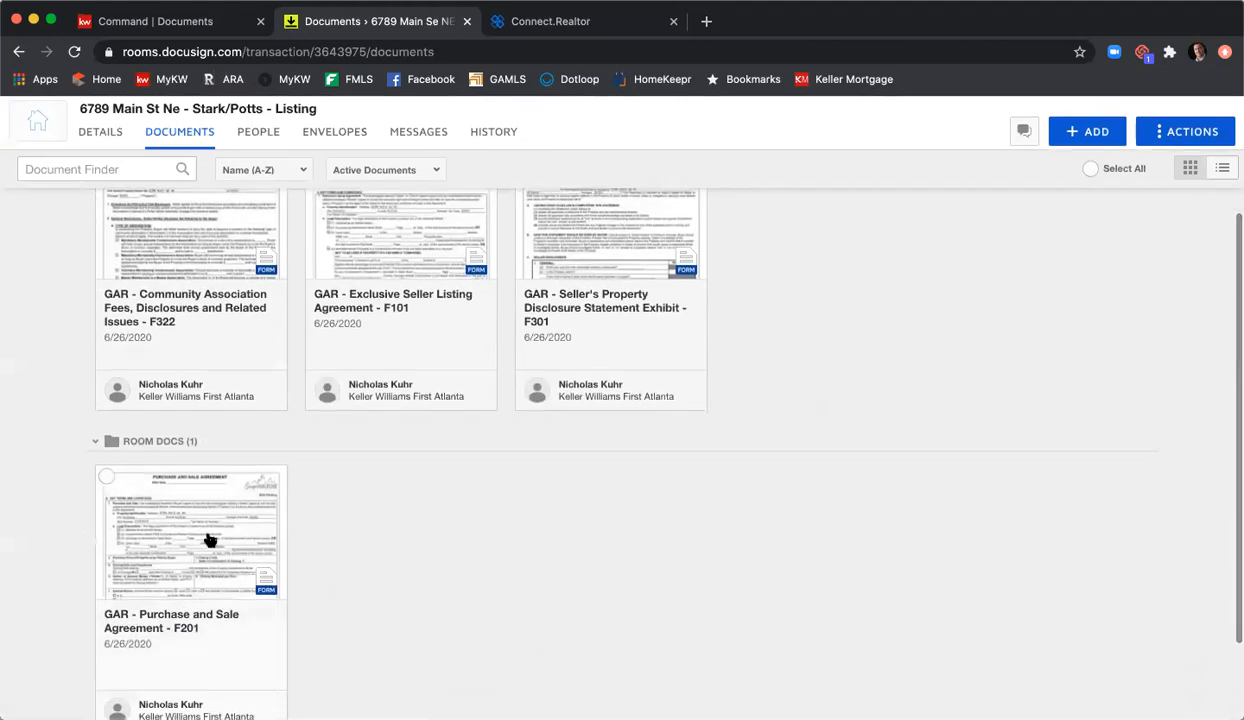
scroll(470, 547, down, 1)
scroll(470, 547, up, 1)
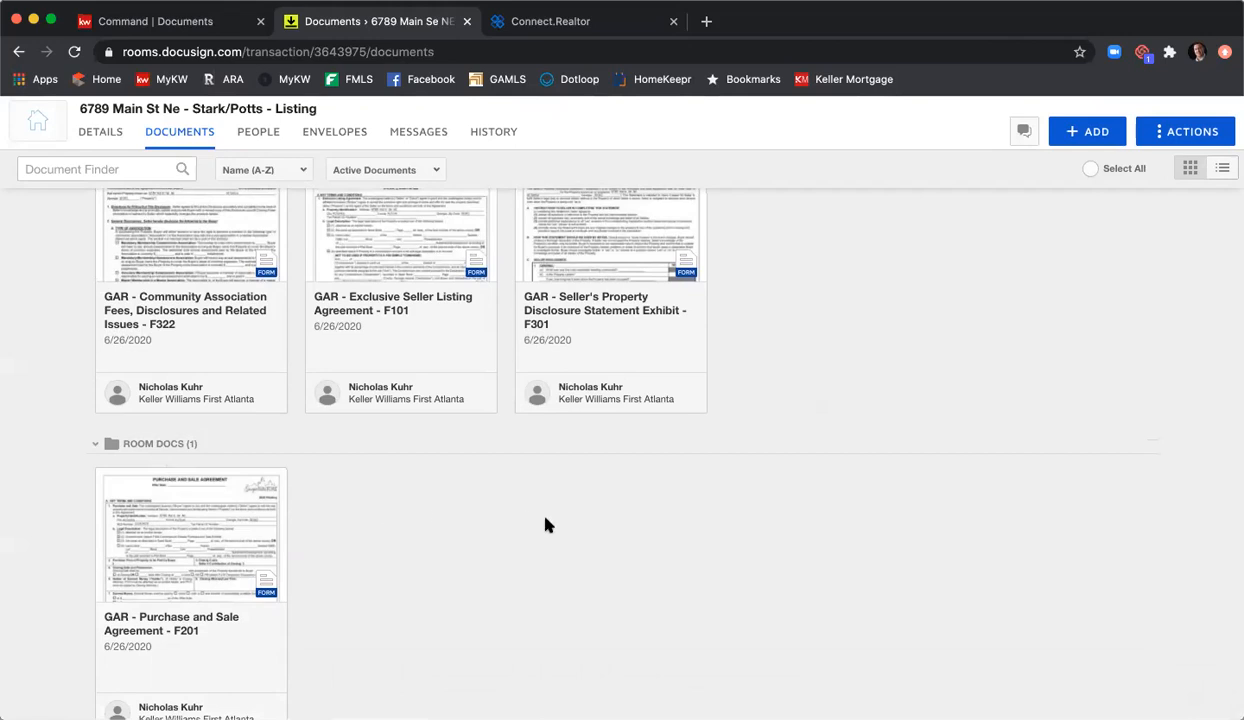
scroll(545, 525, up, 3)
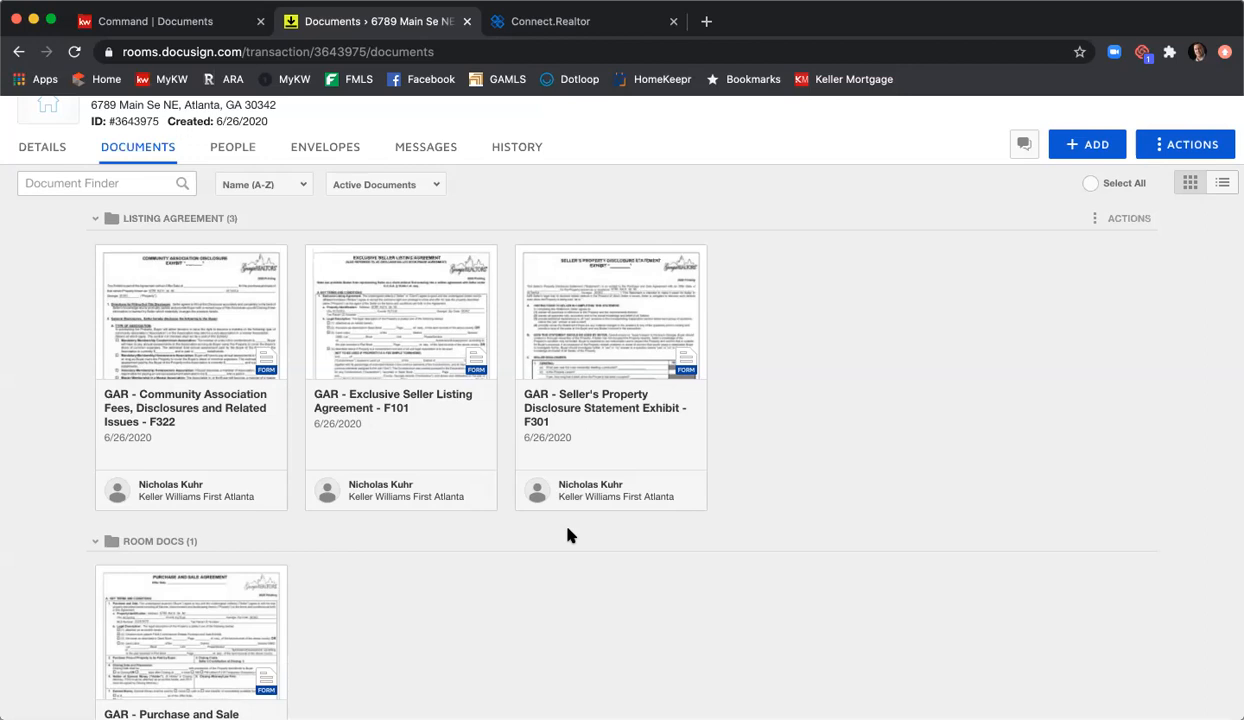
Step: Open the F101 form and choose the Deed Book legal description, Book 12345, Page 123
click(389, 301)
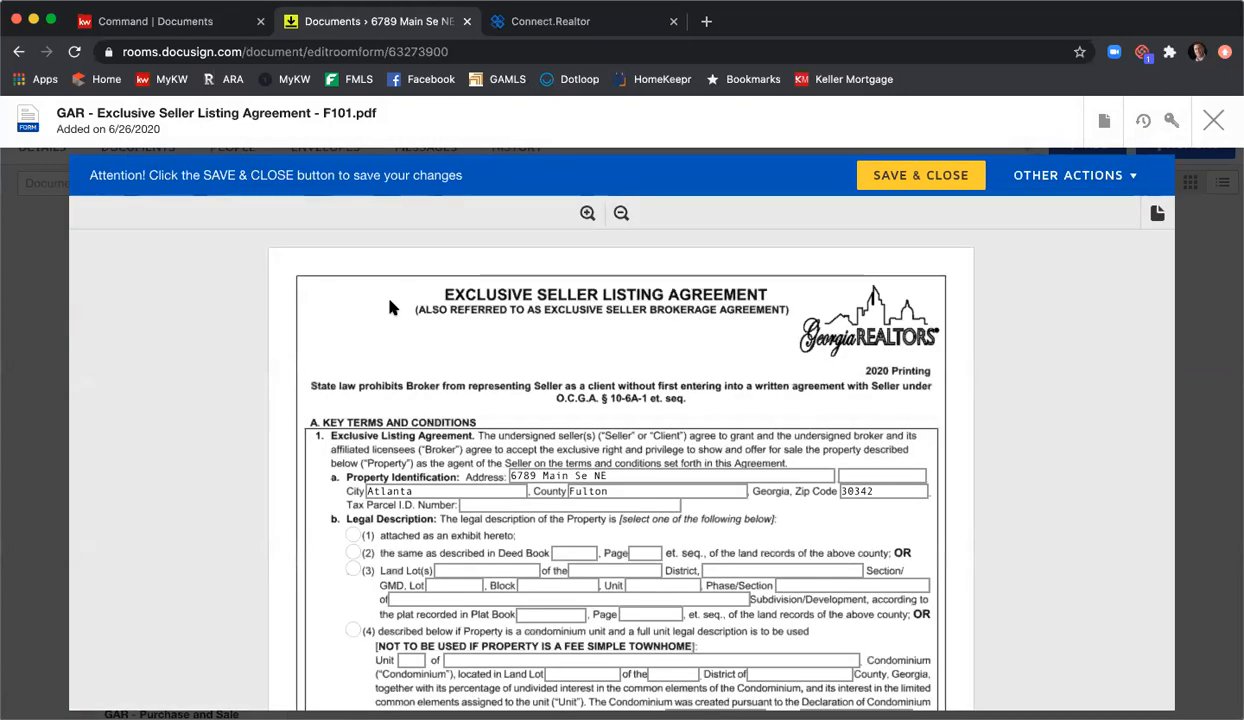
scroll(391, 308, down, 1)
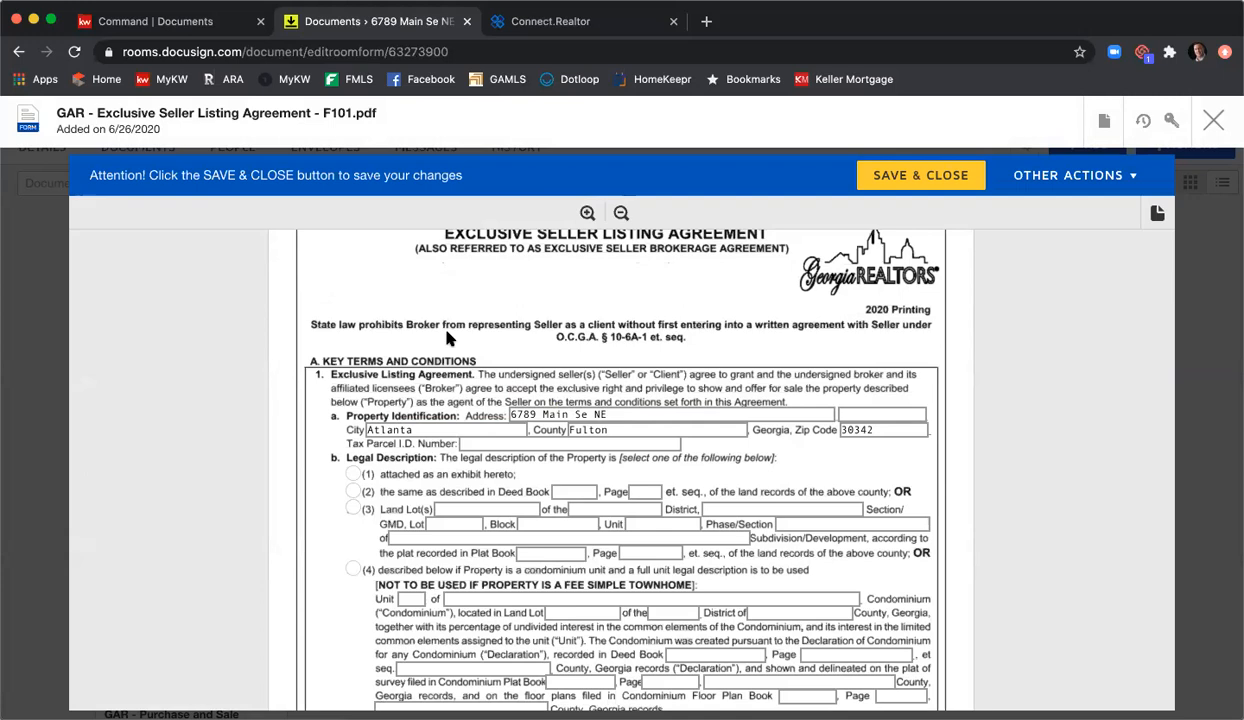
scroll(447, 339, down, 1)
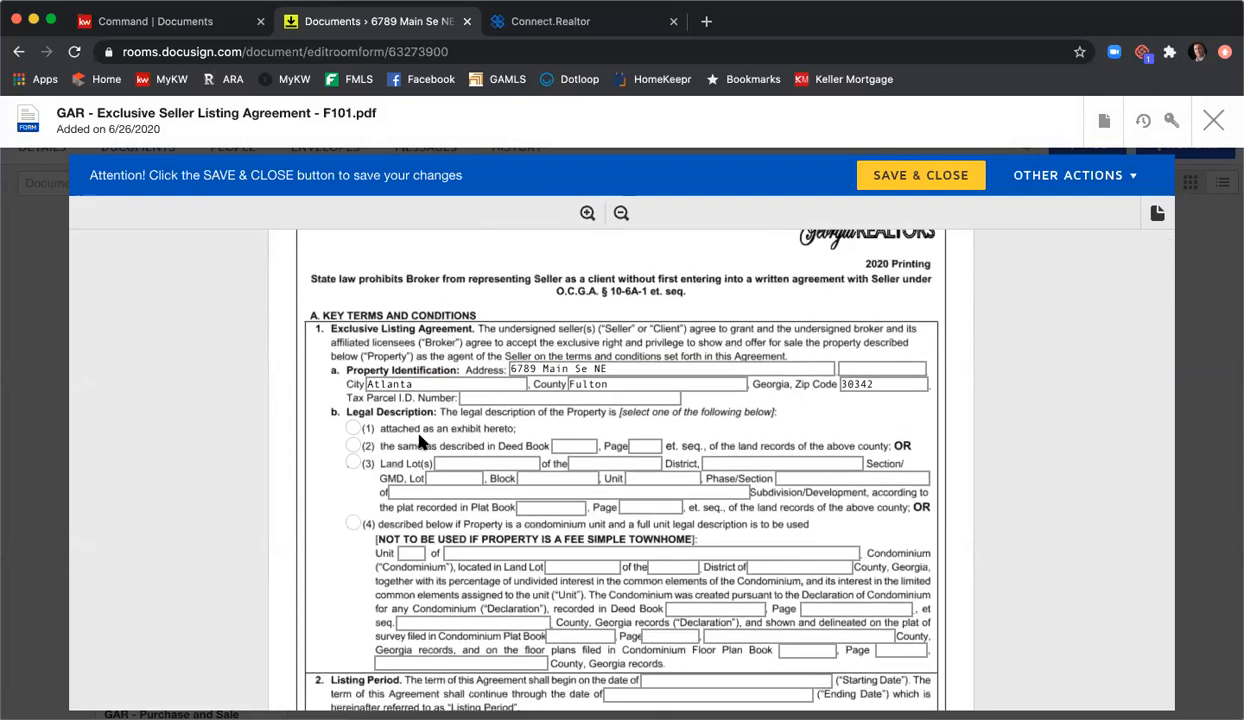
click(352, 447)
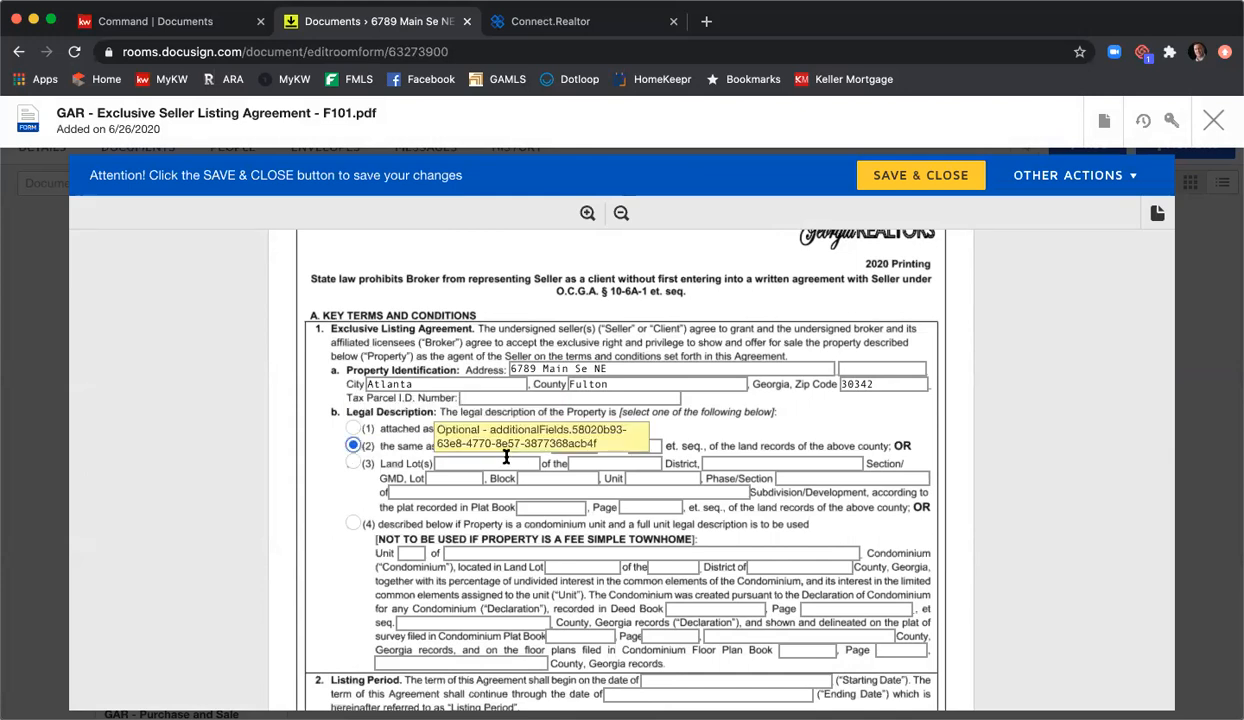
text(12345)
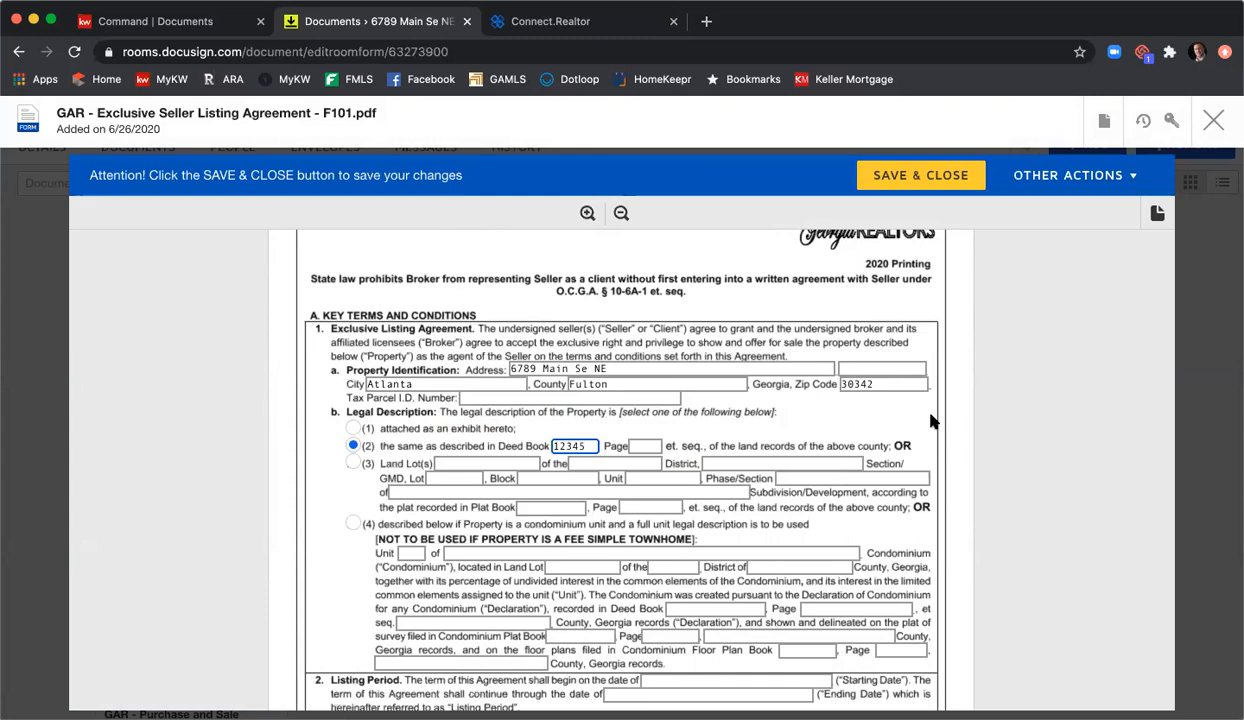
key(Tab)
text(123)
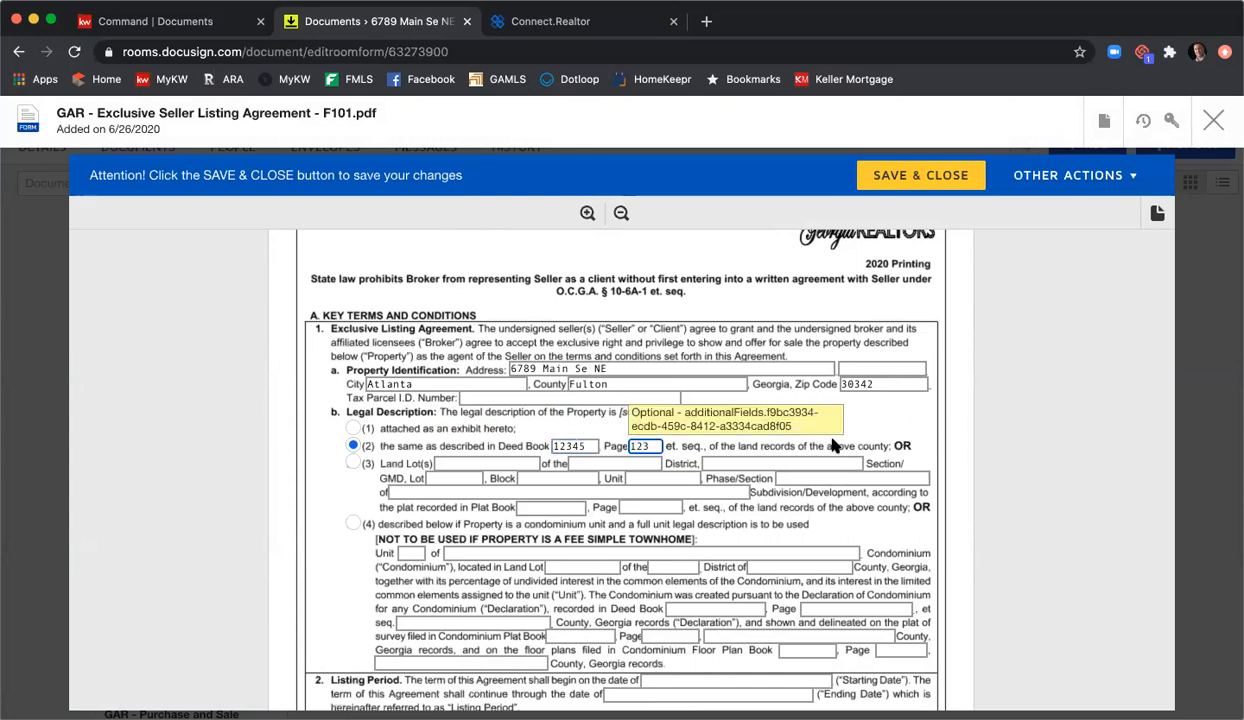
Step: Set the listing period from 6/25/2020 to 8/25/2020
scroll(795, 440, down, 2)
click(730, 553)
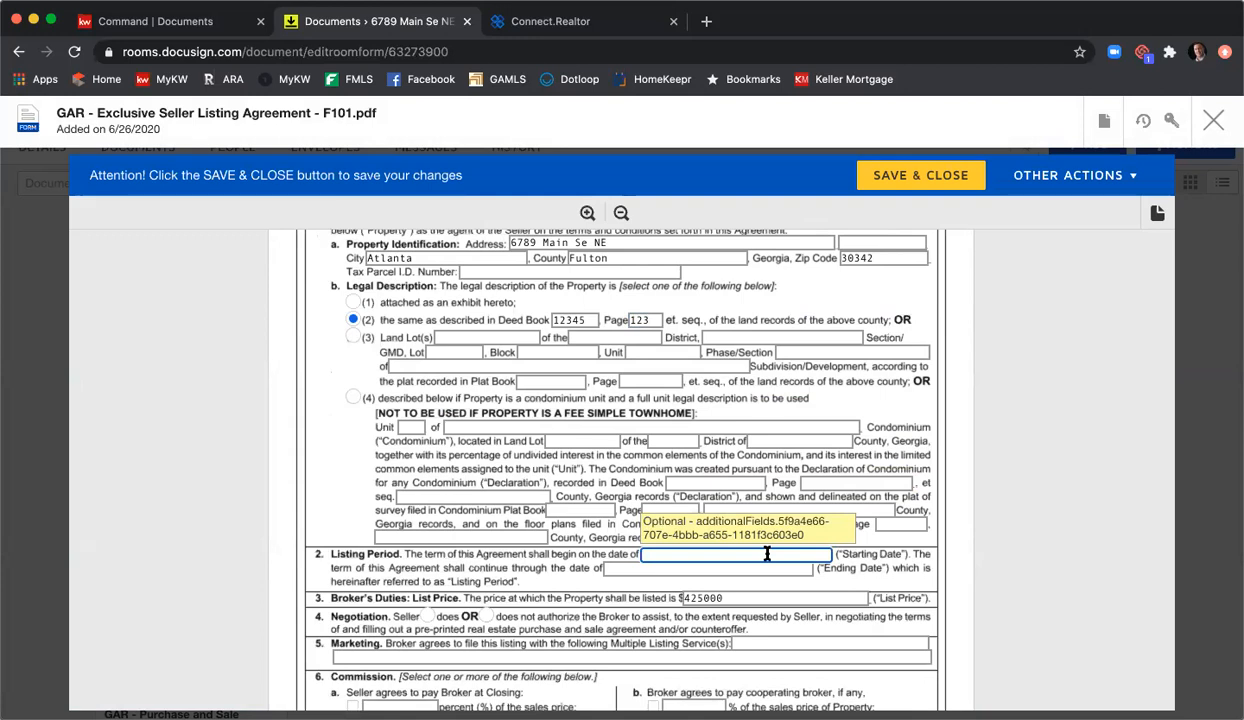
text(6/25/2020)
key(Tab)
text(8/25/2020)
scroll(745, 537, down, 1)
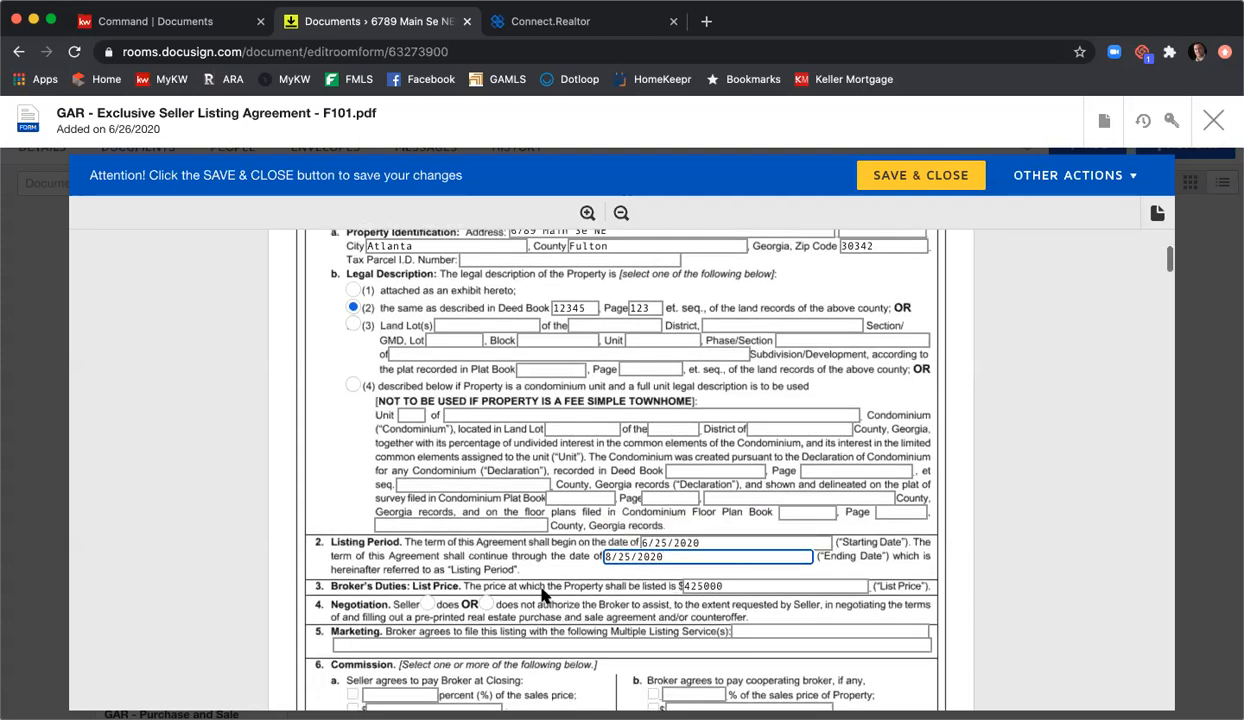
Step: Authorize negotiation assistance and list marketing services as 'FMLS, GAMLS, & KWL'
click(427, 604)
scroll(495, 515, down, 3)
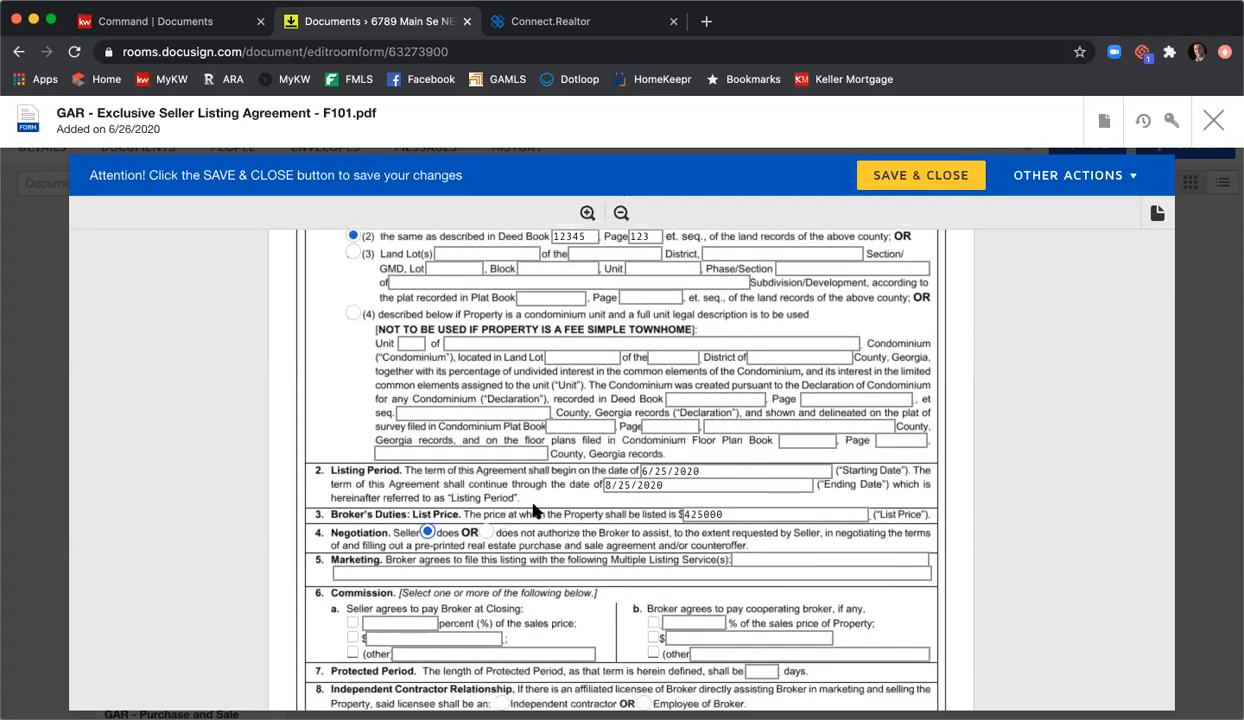
click(769, 559)
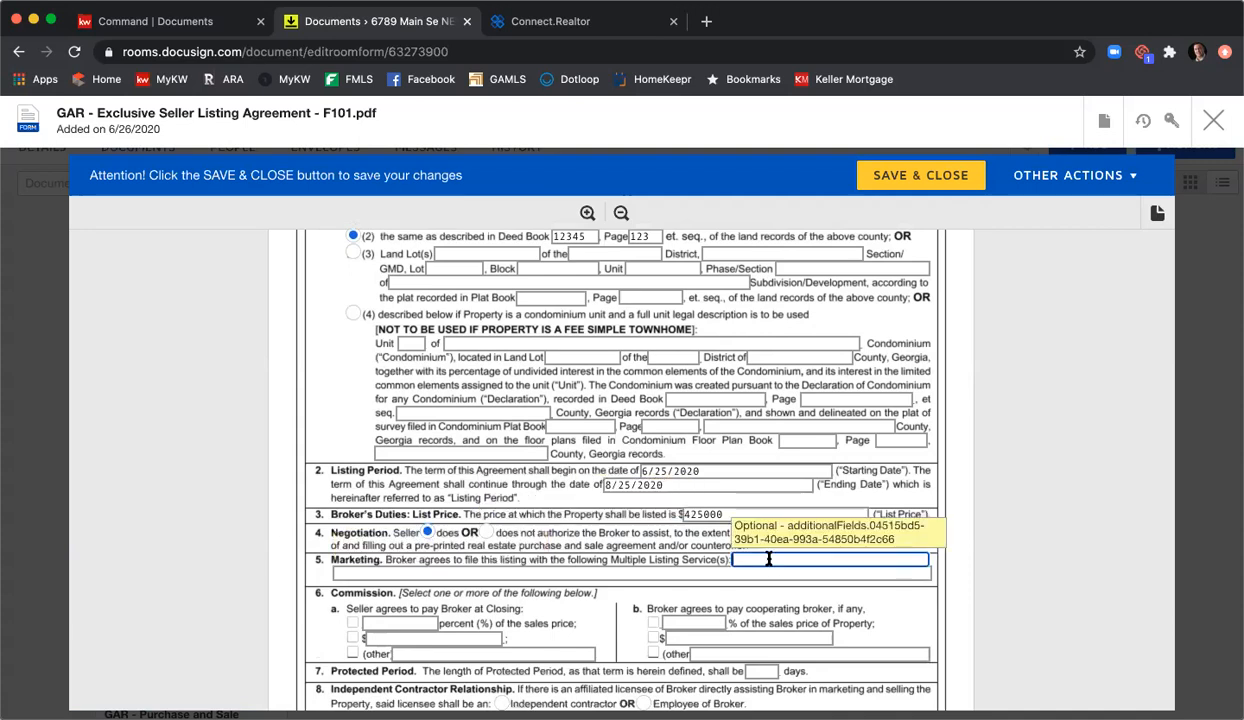
text(FMLS, GAMLS, & KWLS)
scroll(729, 540, down, 2)
Step: Choose a percentage seller commission and a 3% cooperating broker commission
click(410, 544)
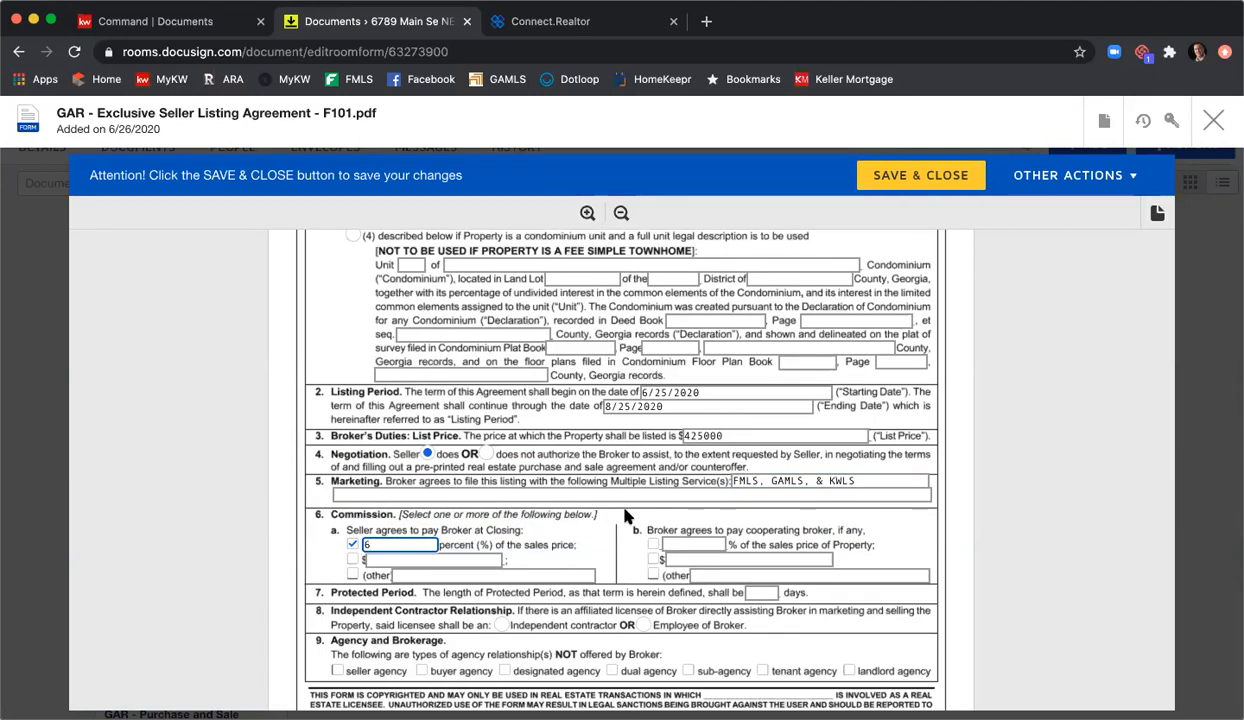
click(653, 545)
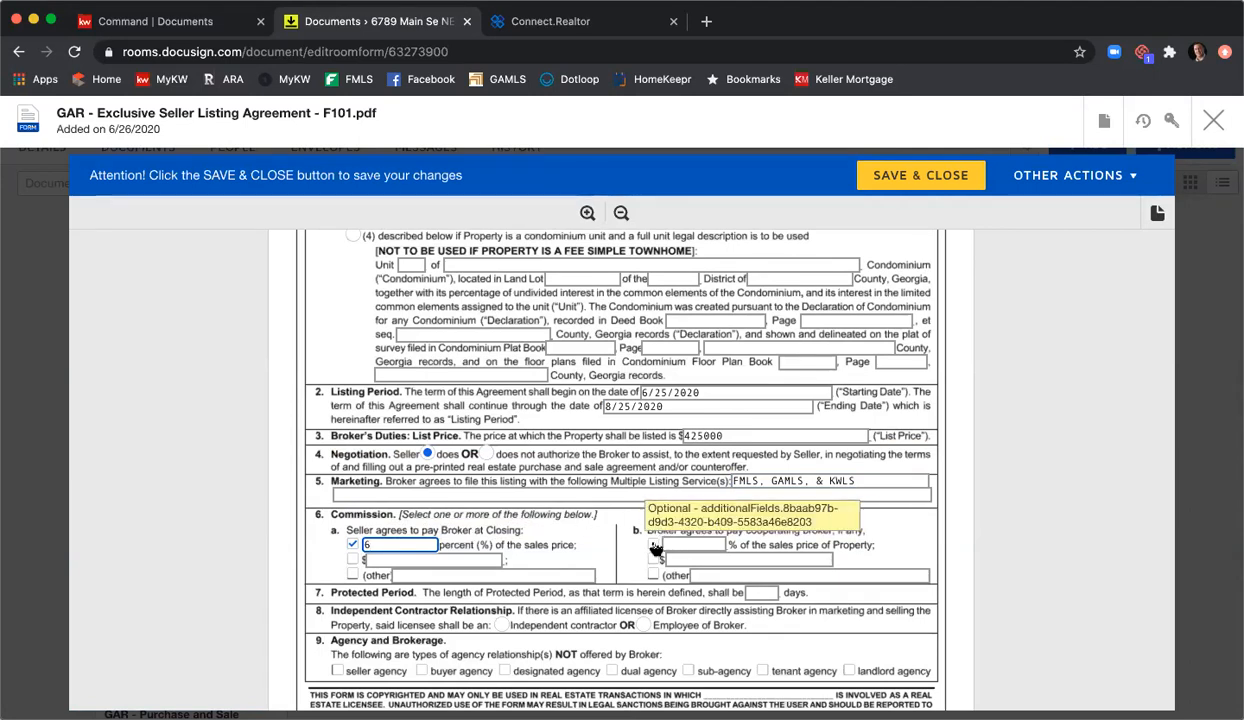
click(675, 544)
text(3)
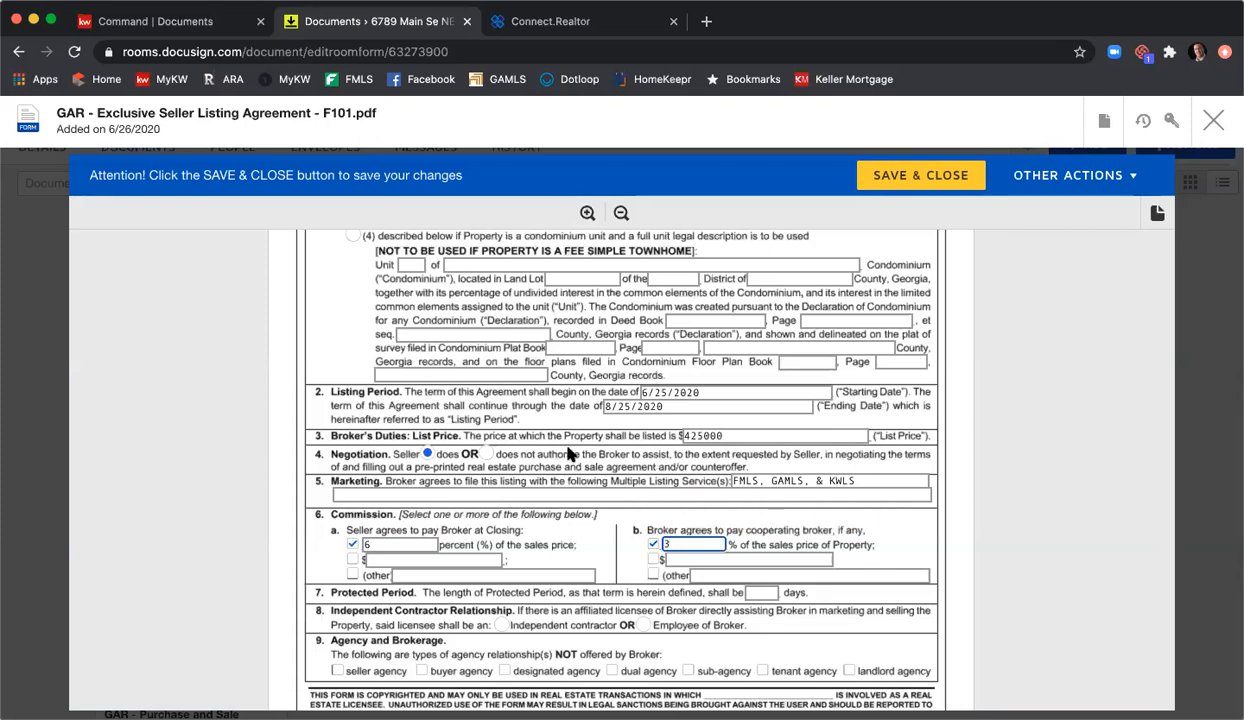
scroll(565, 424, down, 1)
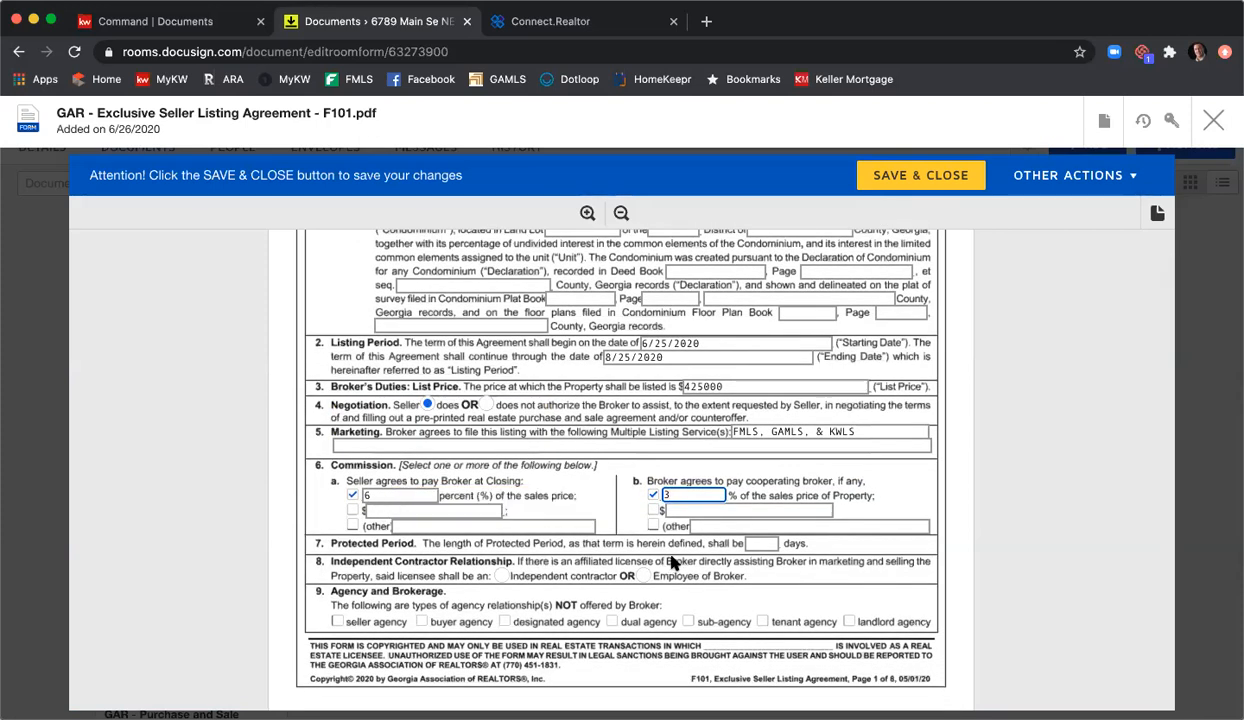
Step: Set a 90-day protected period, independent contractor relationship, and dual agency and sub-agency not offered
click(763, 544)
text(90)
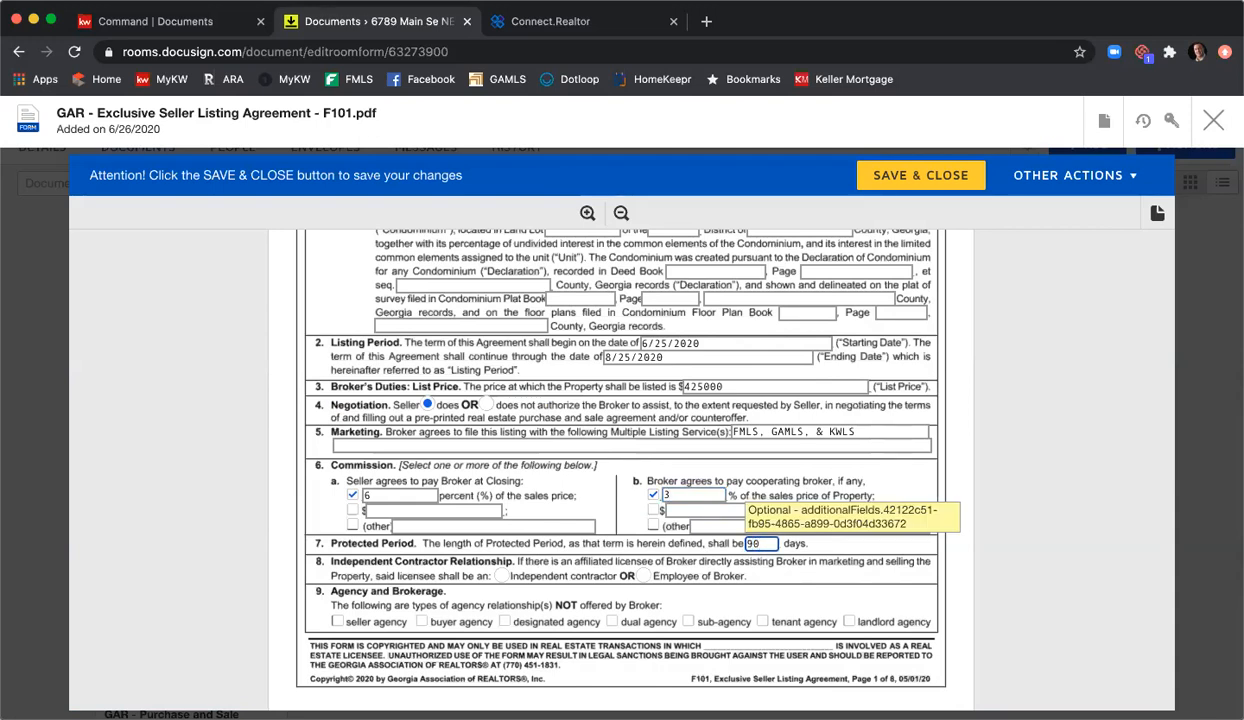
click(500, 575)
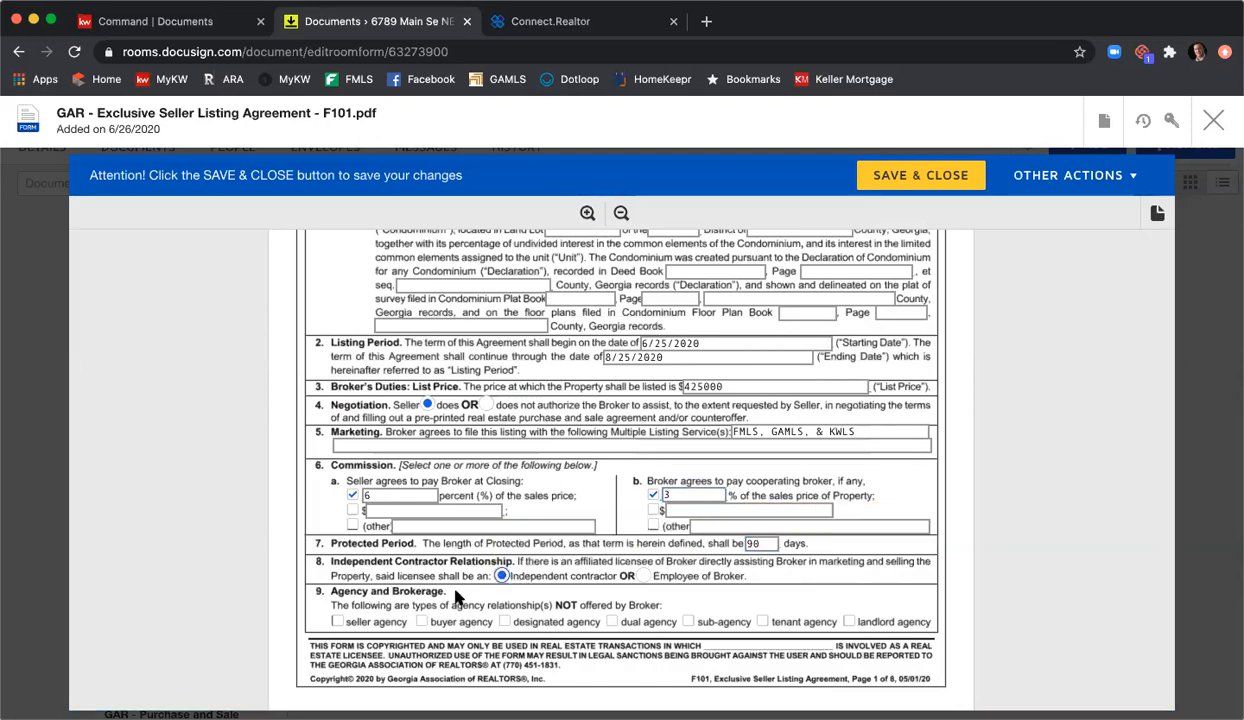
click(611, 622)
click(688, 622)
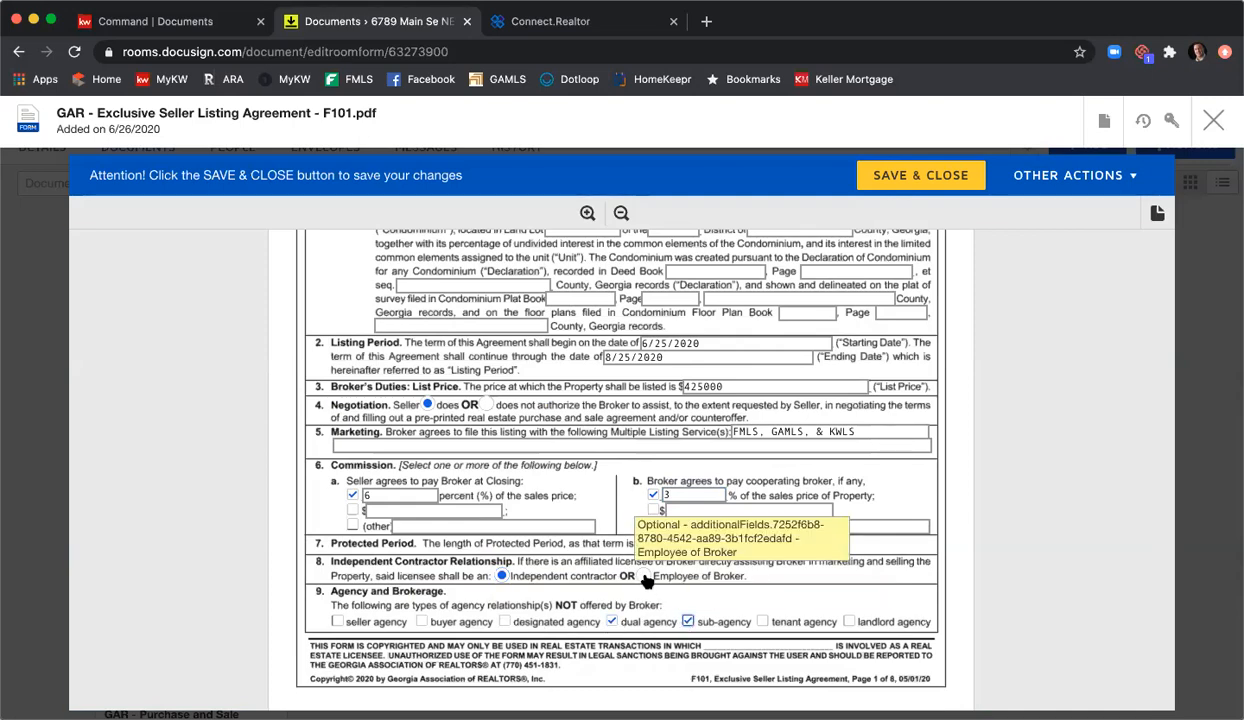
Step: In section 9 Brochures, mark the CB07 mold and CB08 radon pamphlets as received
scroll(617, 484, down, 8)
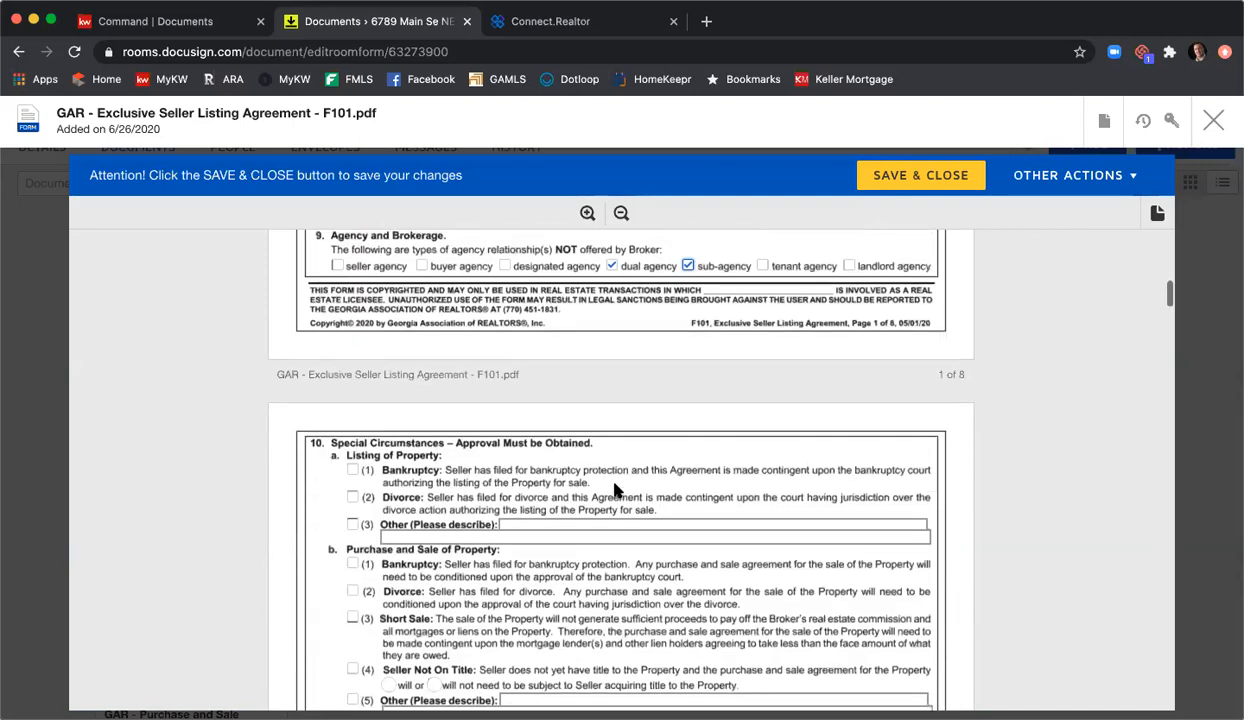
scroll(617, 484, down, 10)
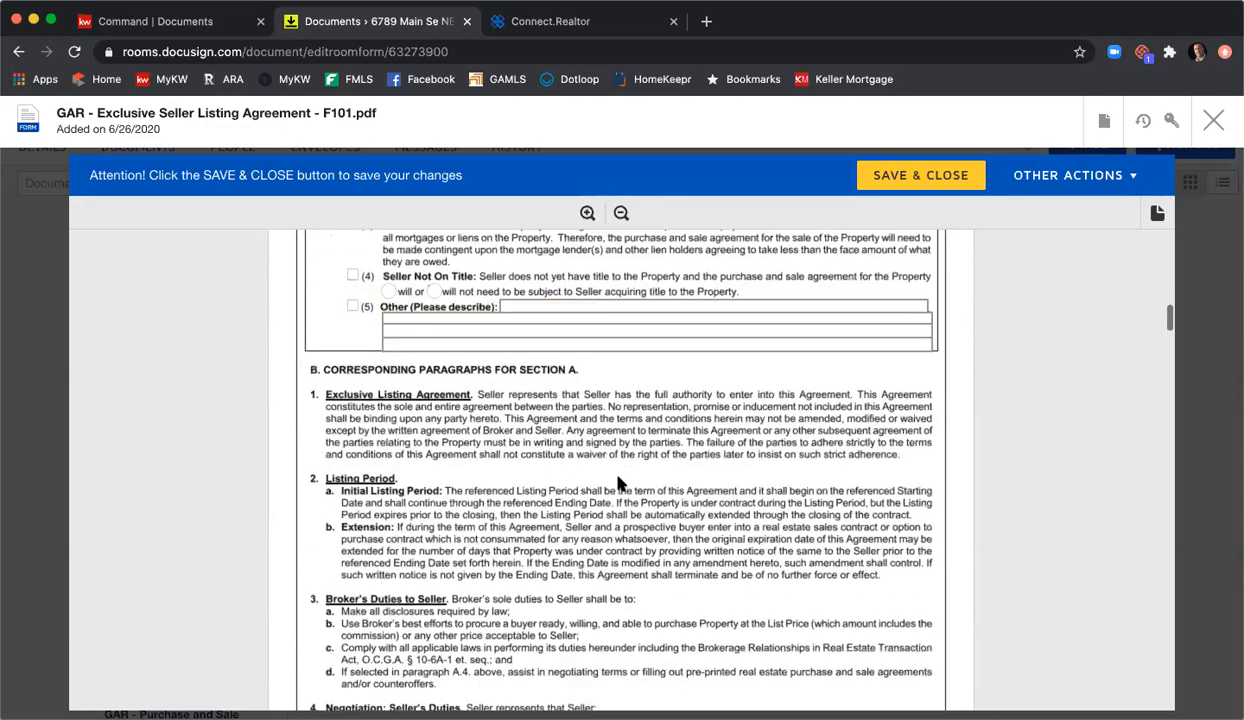
scroll(617, 484, down, 10)
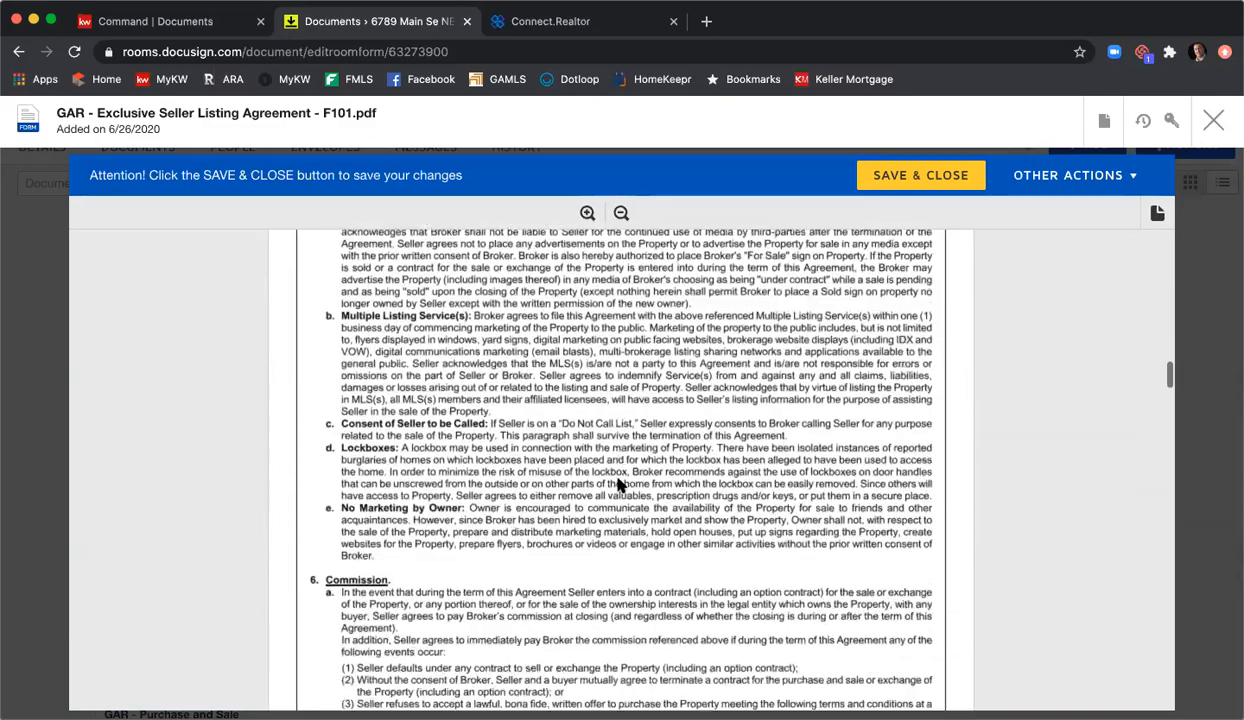
scroll(617, 484, down, 10)
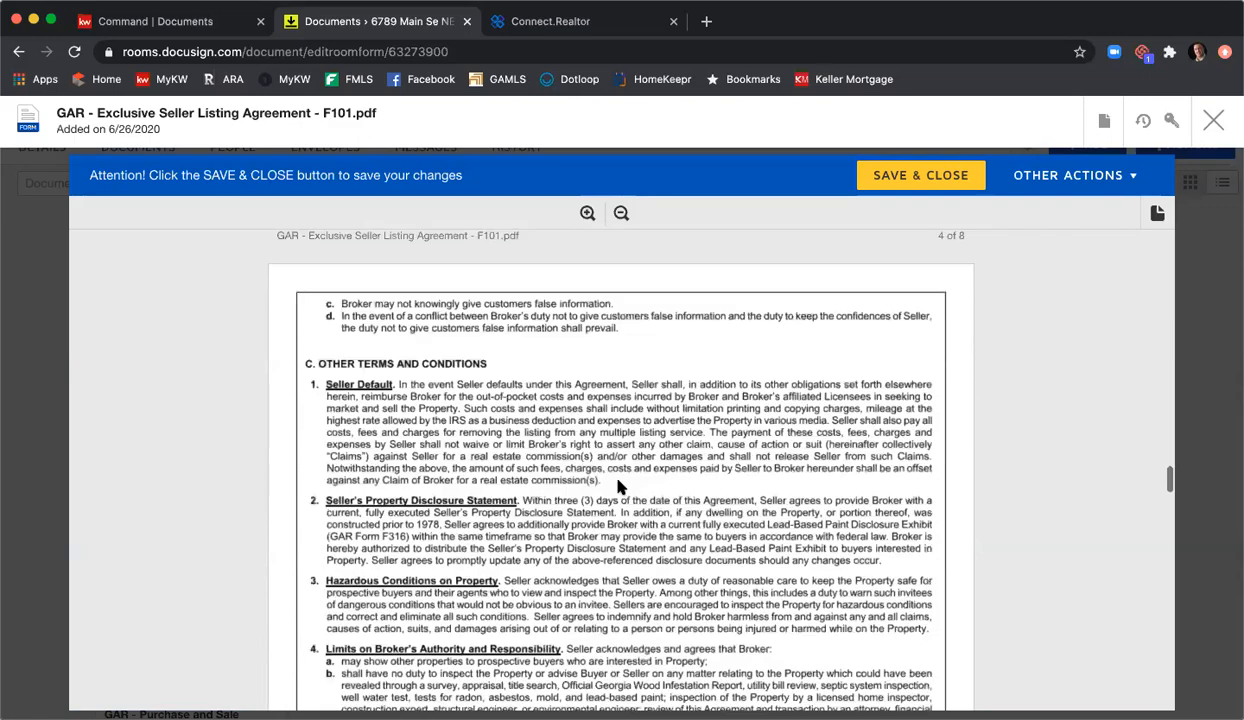
scroll(620, 488, down, 10)
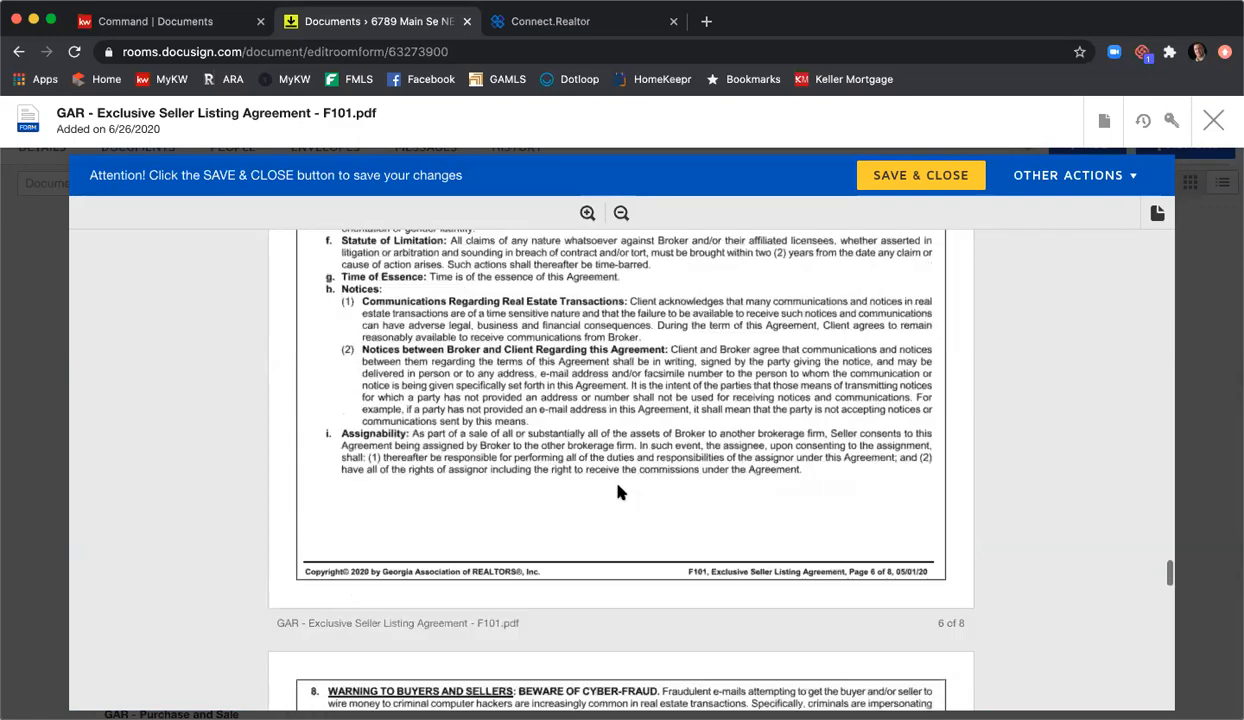
scroll(617, 490, down, 3)
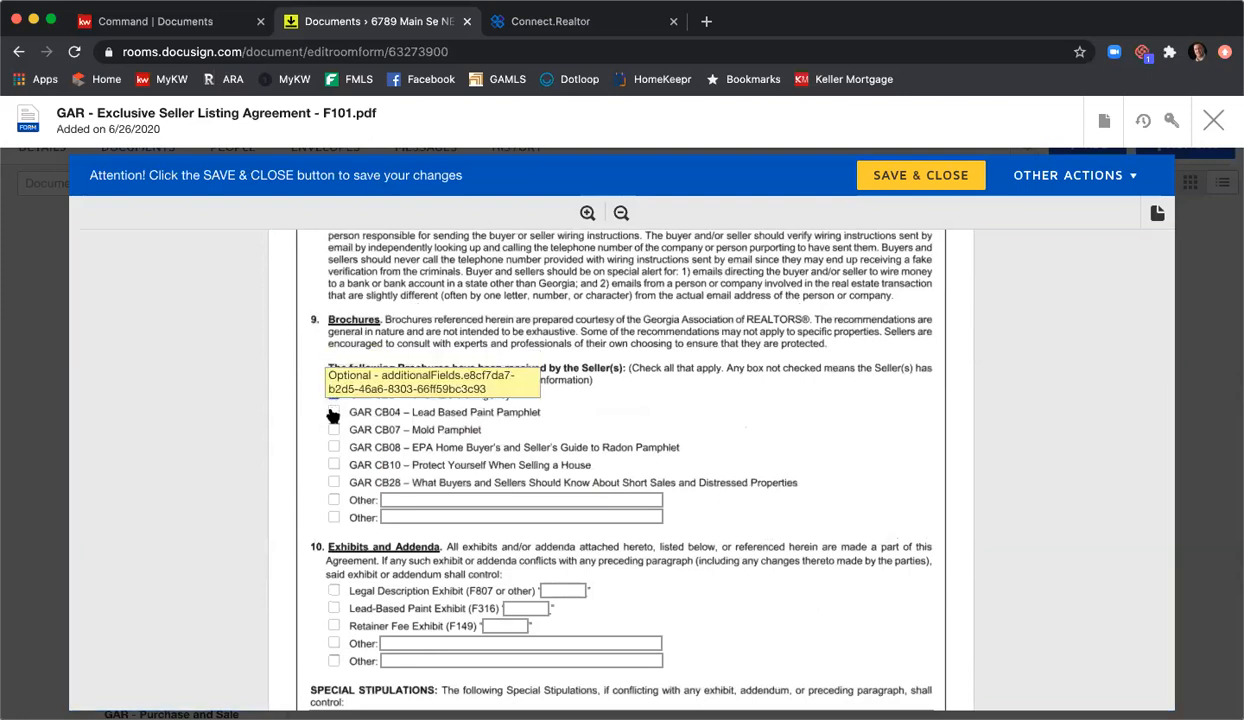
click(333, 430)
click(333, 447)
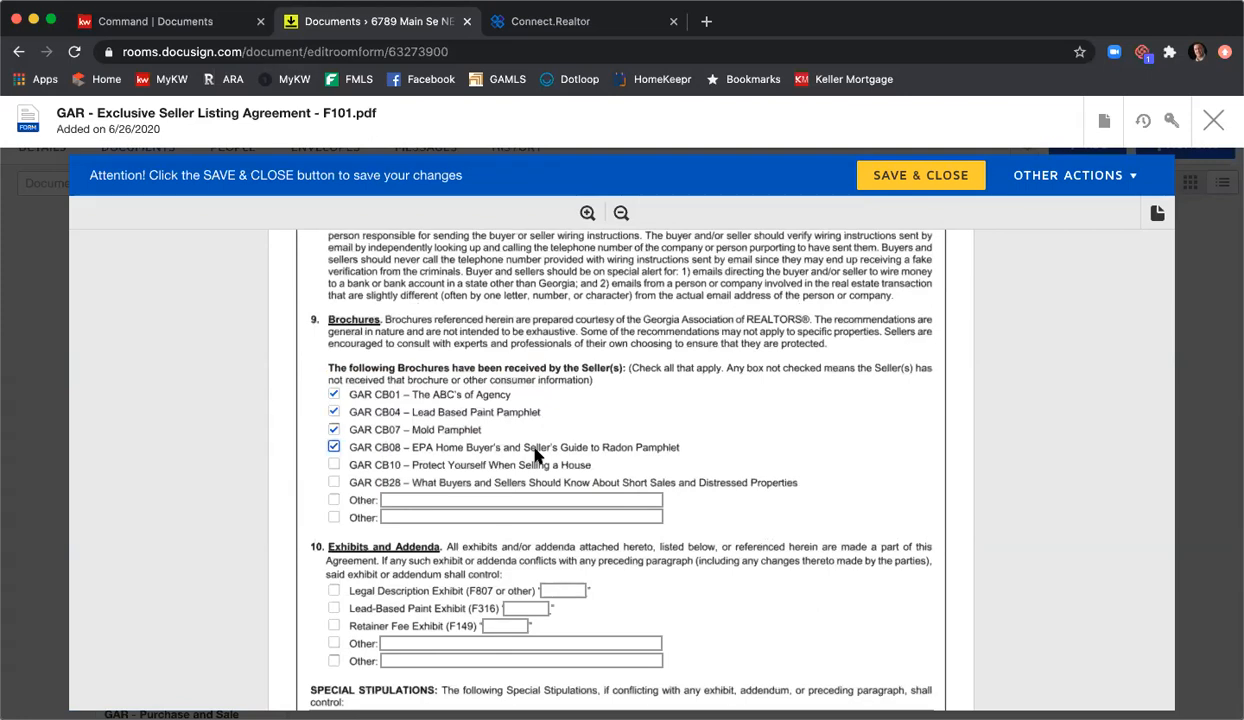
scroll(666, 452, down, 3)
scroll(666, 452, down, 3)
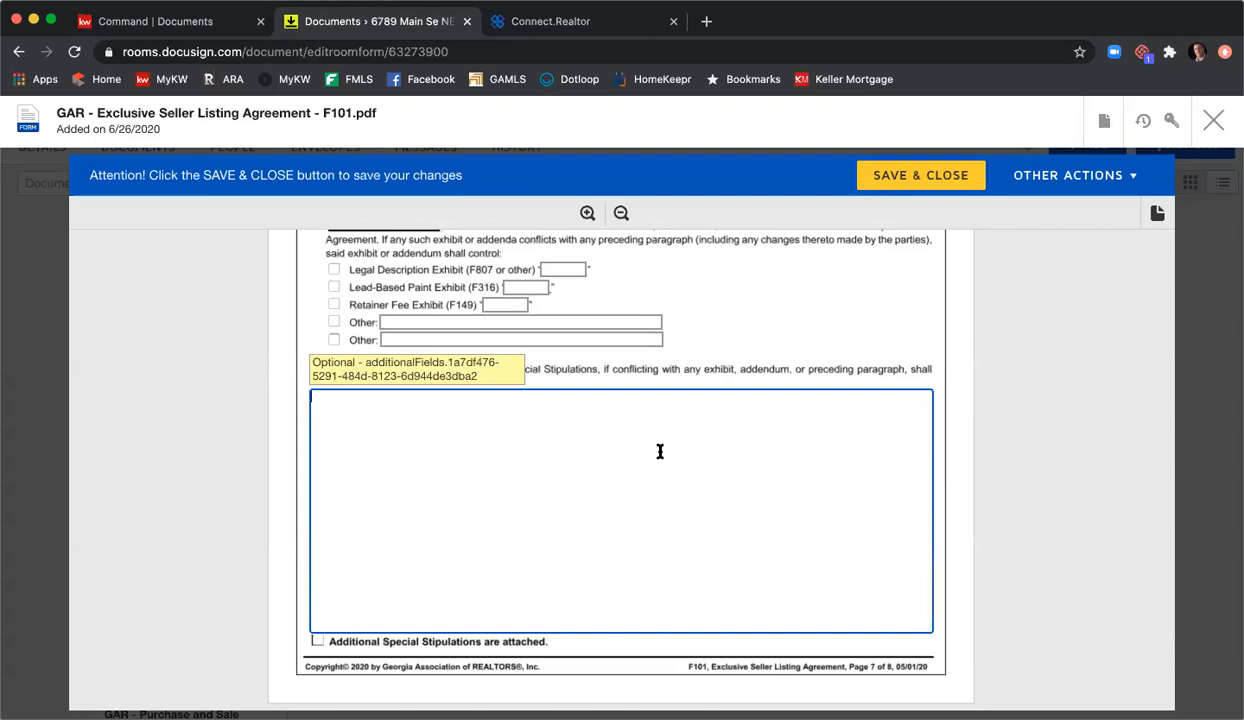
Step: Add stipulation 'Seller agrees to leave all utilities on in the home through closing.' and start a second line
click(660, 452)
text(Seller agrees to leave all utiliies on)
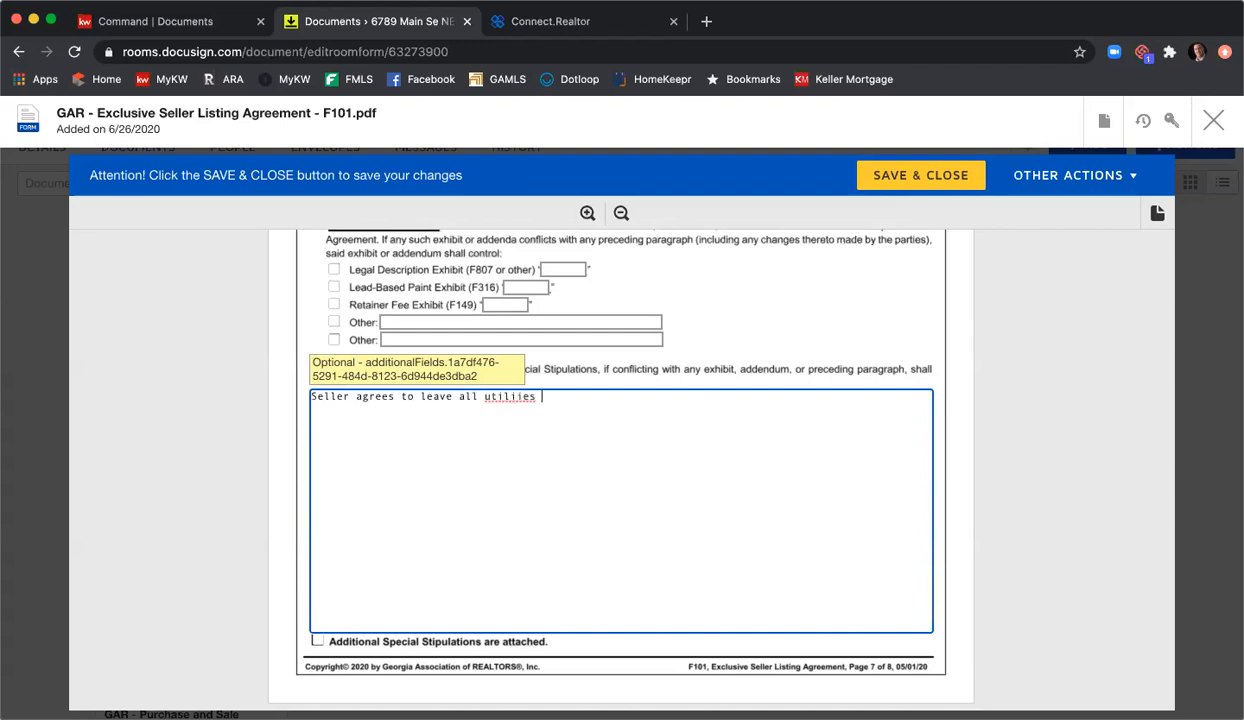
key(BackSpace)
key(BackSpace)
key(BackSpace)
key(BackSpace)
key(BackSpace)
key(BackSpace)
text(lities on in the home through closing.)
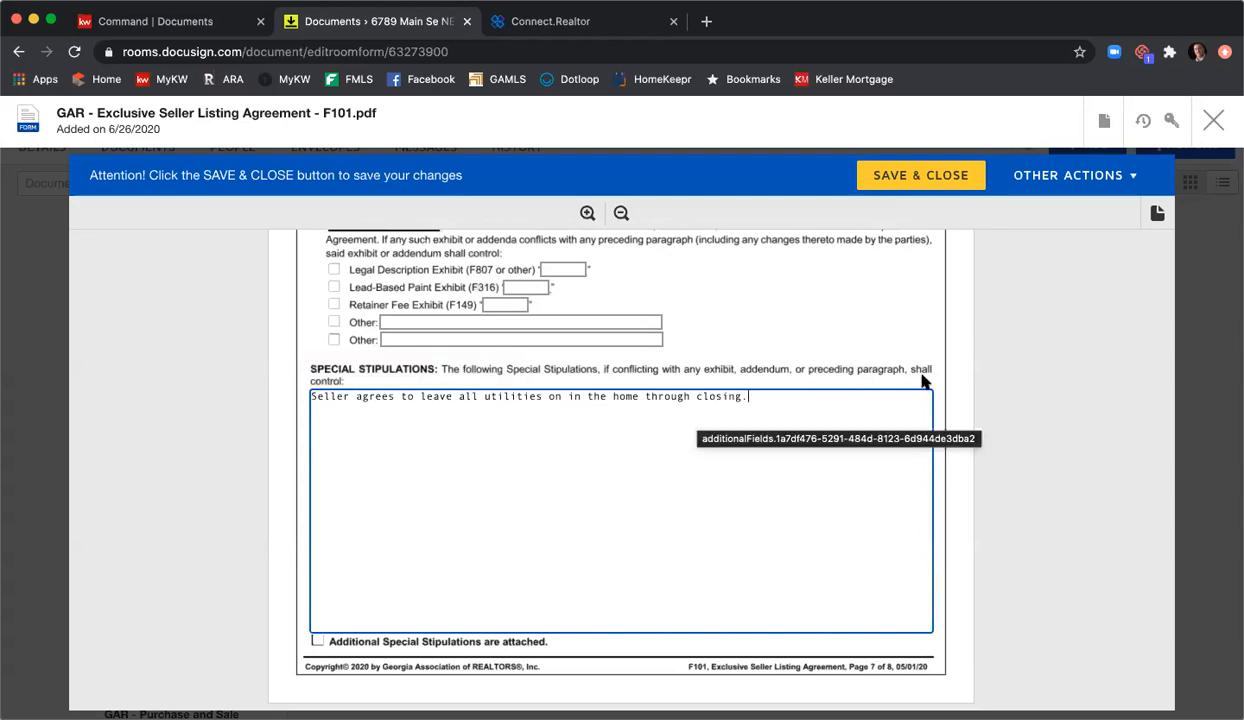
scroll(760, 400, down, 1)
key(Return)
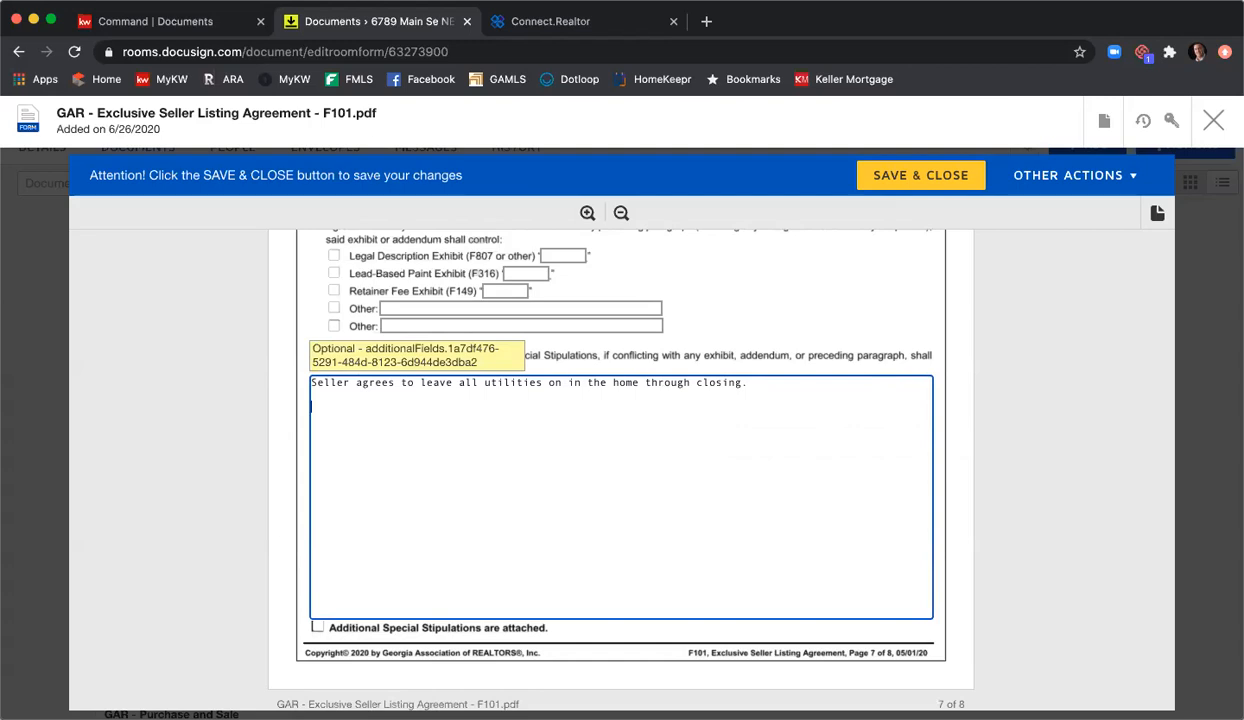
text(Type in more in stips if you need.)
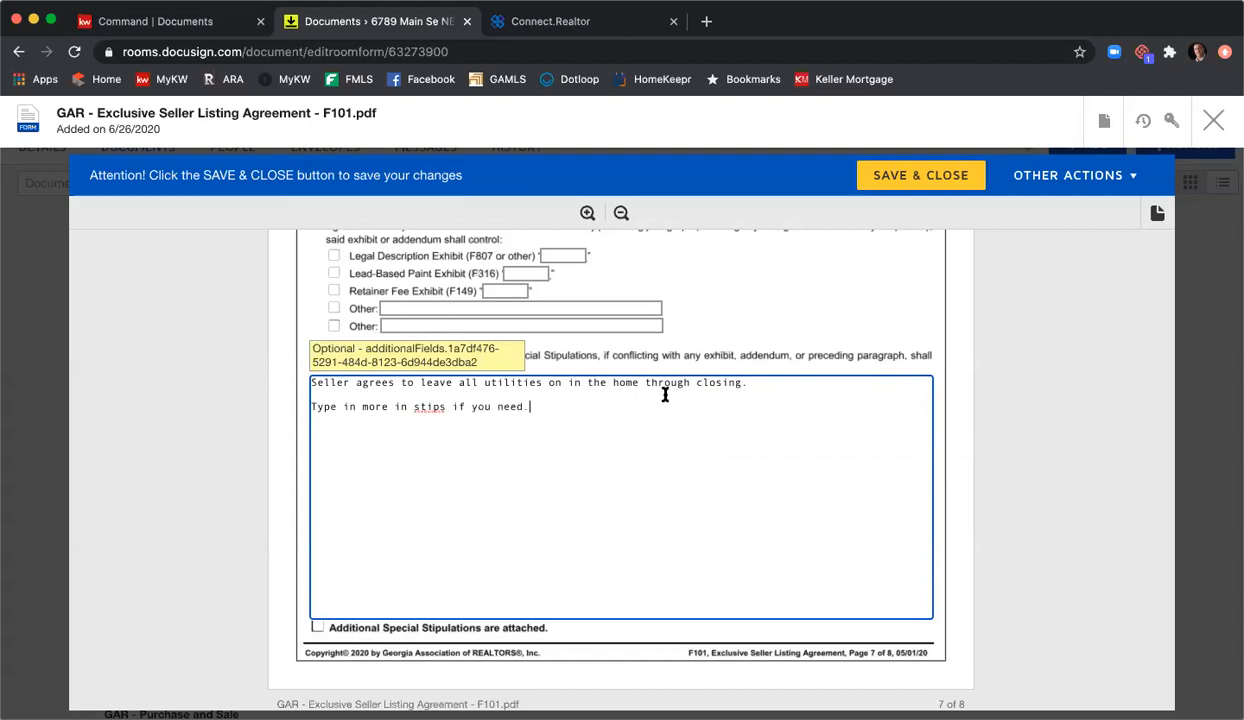
Step: Scroll down past the special stipulations to the broker contact information section
scroll(661, 408, down, 5)
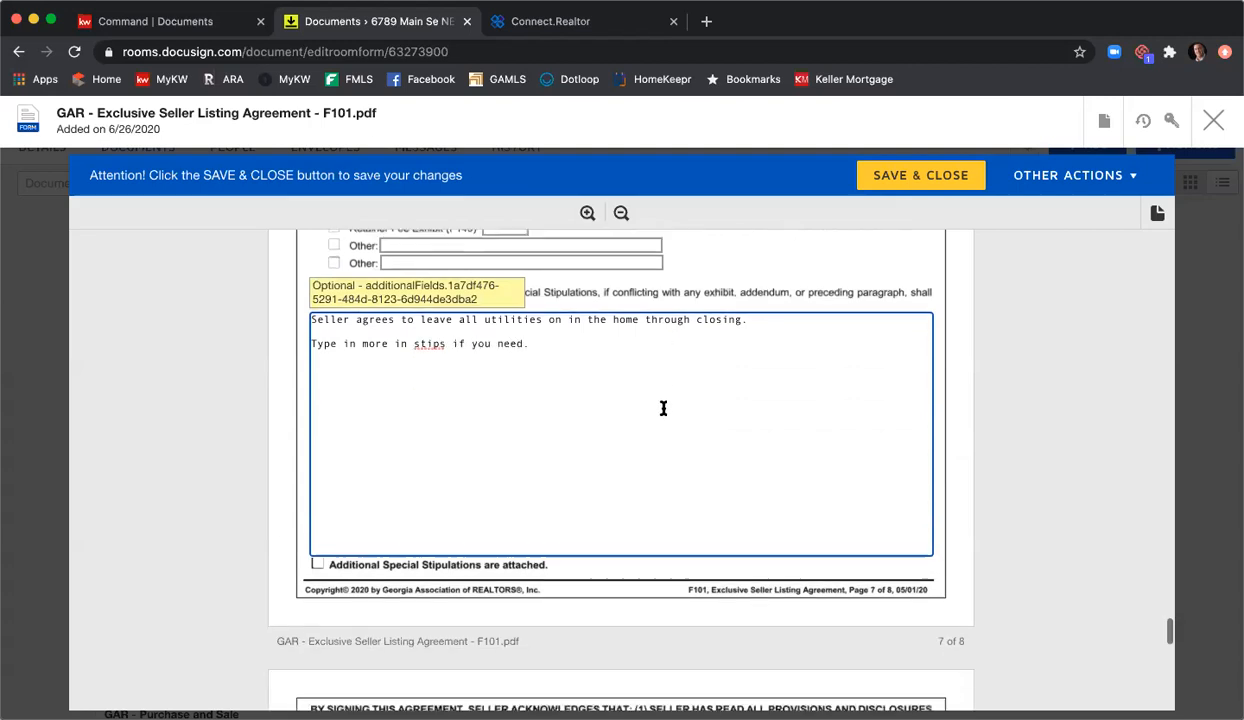
scroll(668, 407, down, 6)
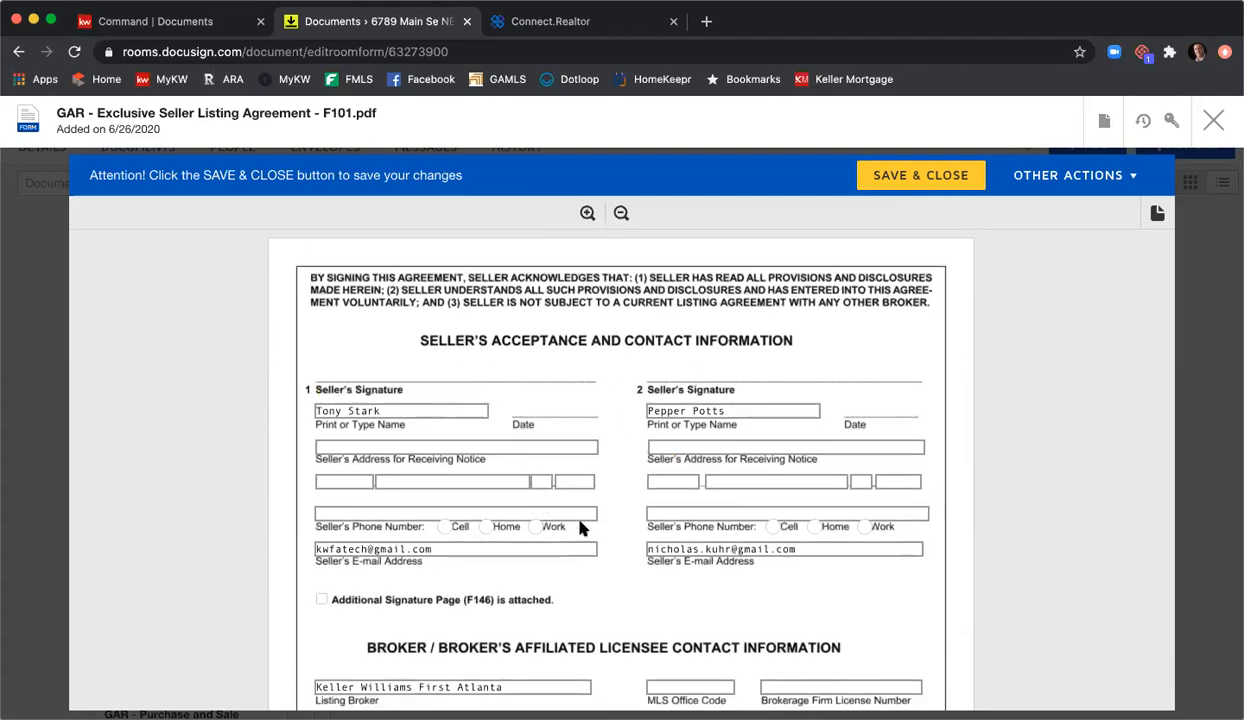
scroll(575, 495, down, 3)
scroll(606, 503, down, 3)
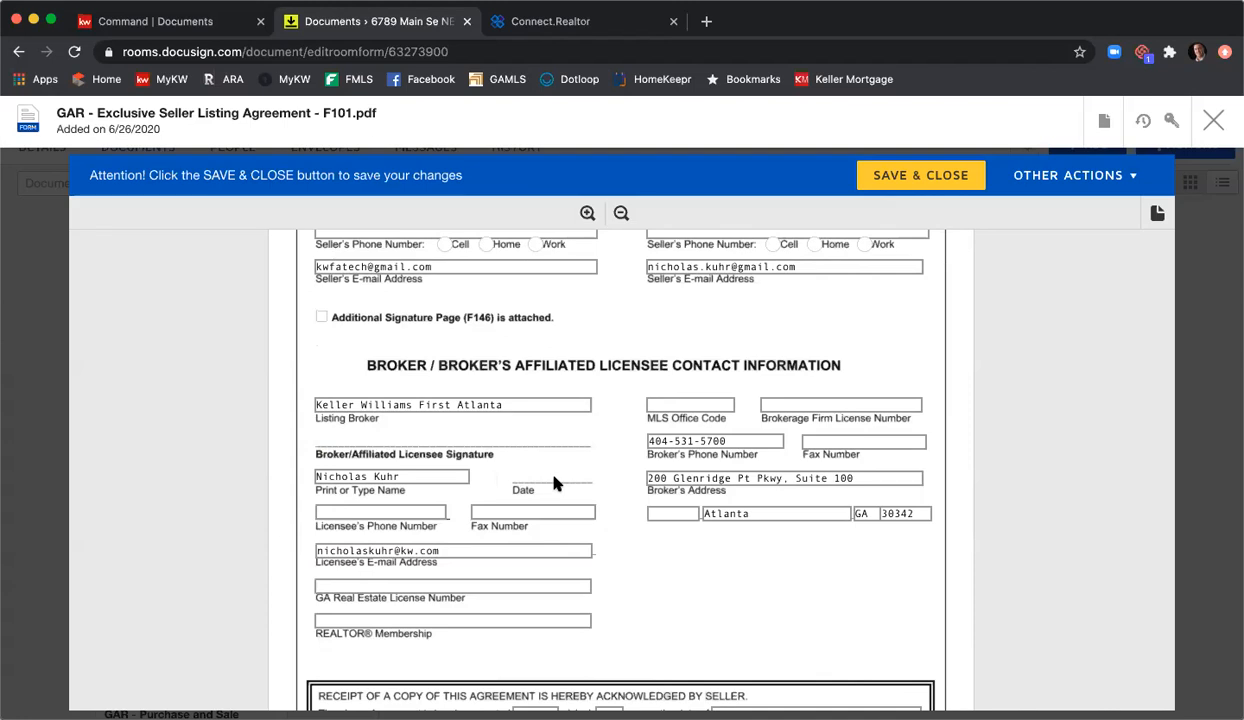
Step: Enter the licensee's phone number, fax, GA license number, and Atlanta REALTOR membership
click(435, 512)
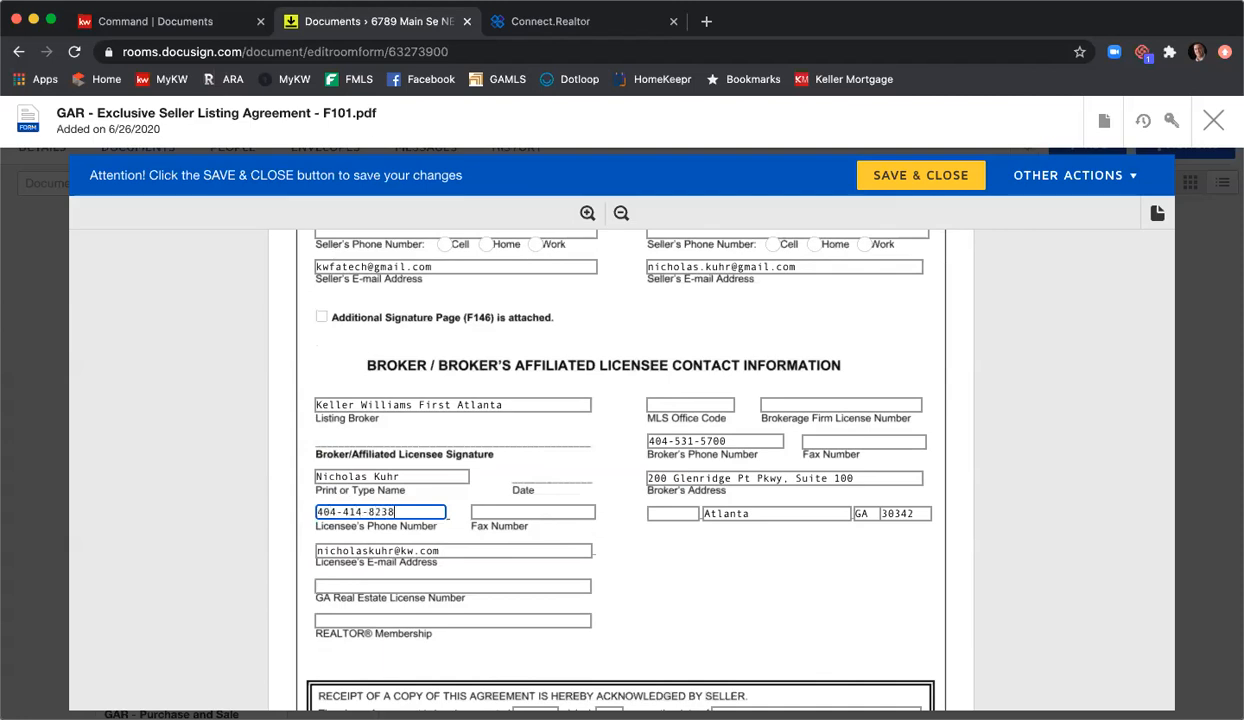
key(Tab)
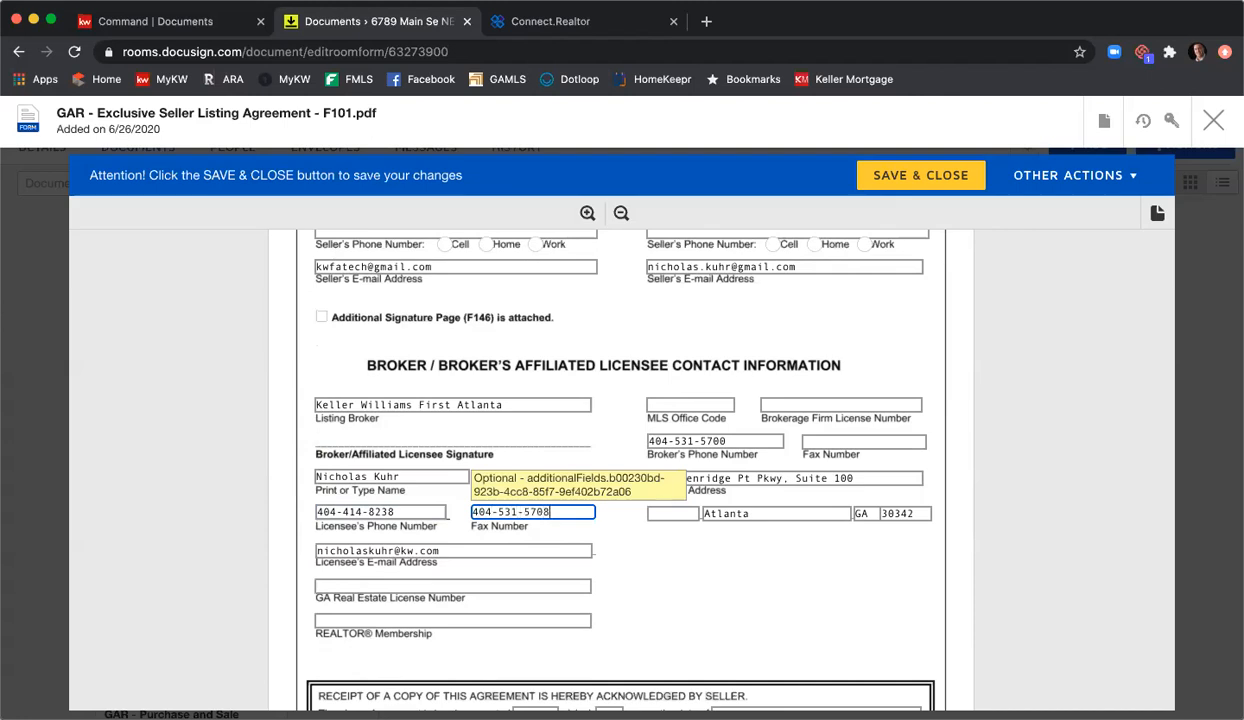
click(397, 585)
key(Tab)
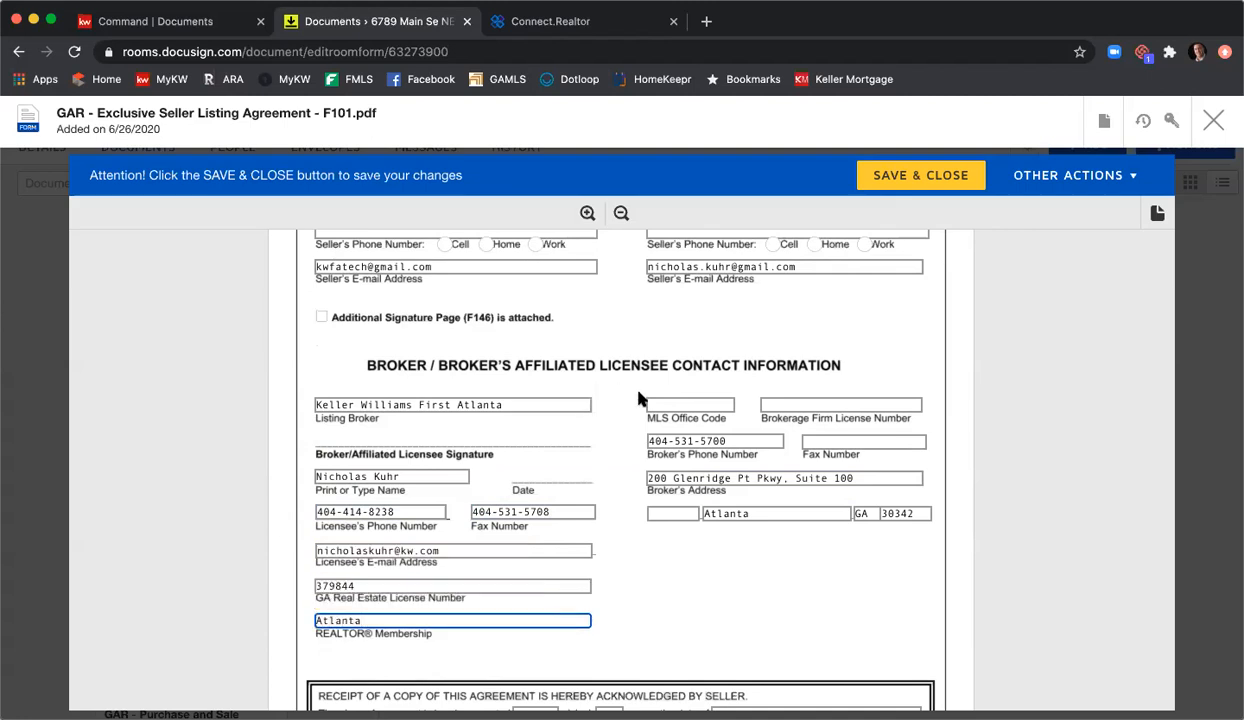
Step: Fill in the broker's MLS office code, firm license field, and fax number
click(663, 405)
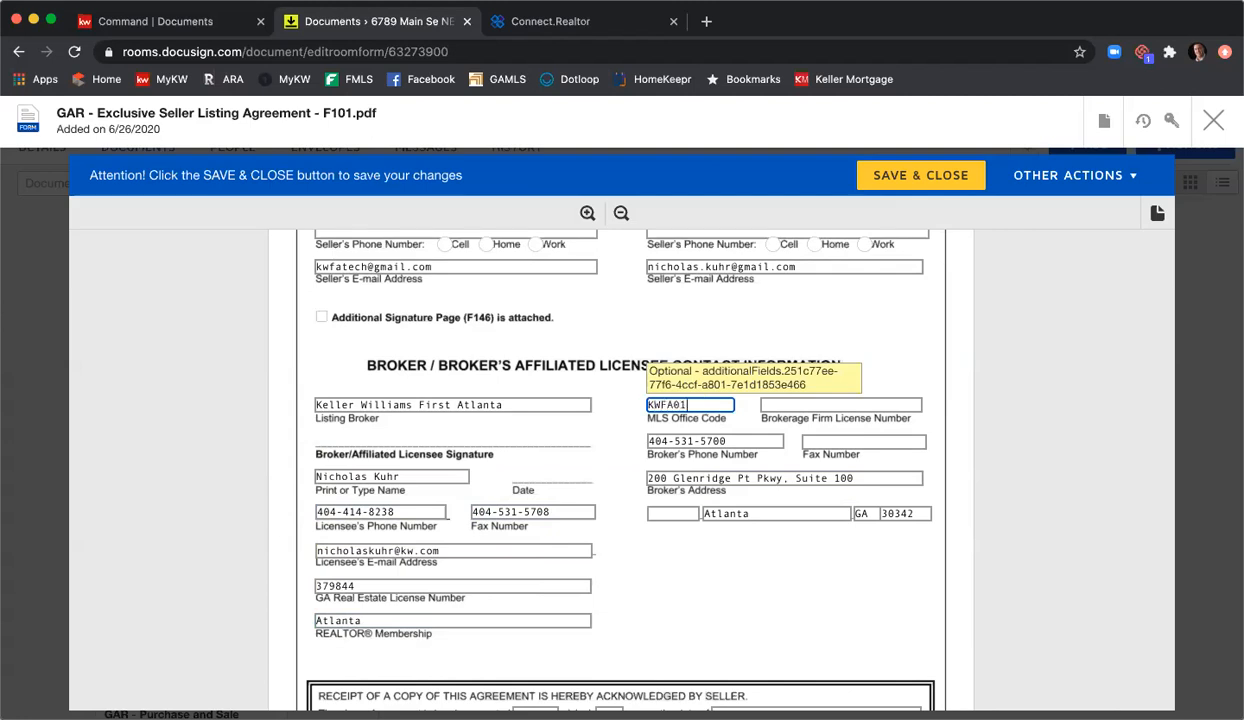
key(Tab)
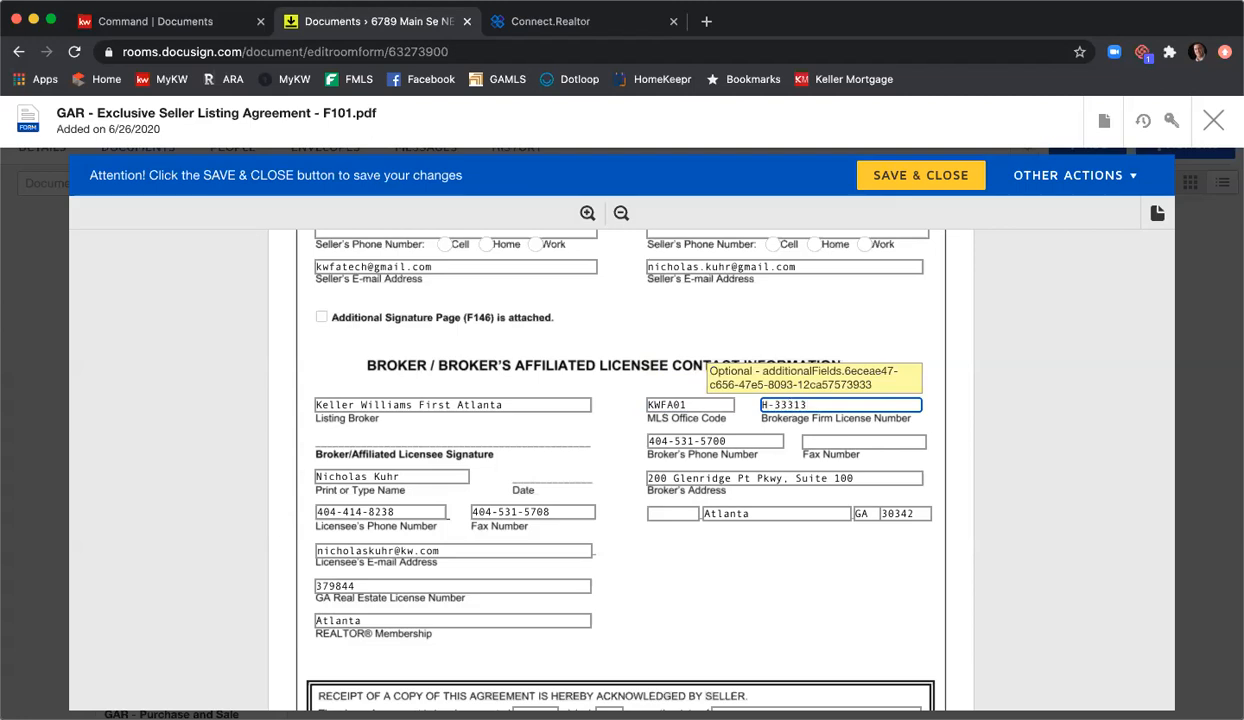
click(813, 441)
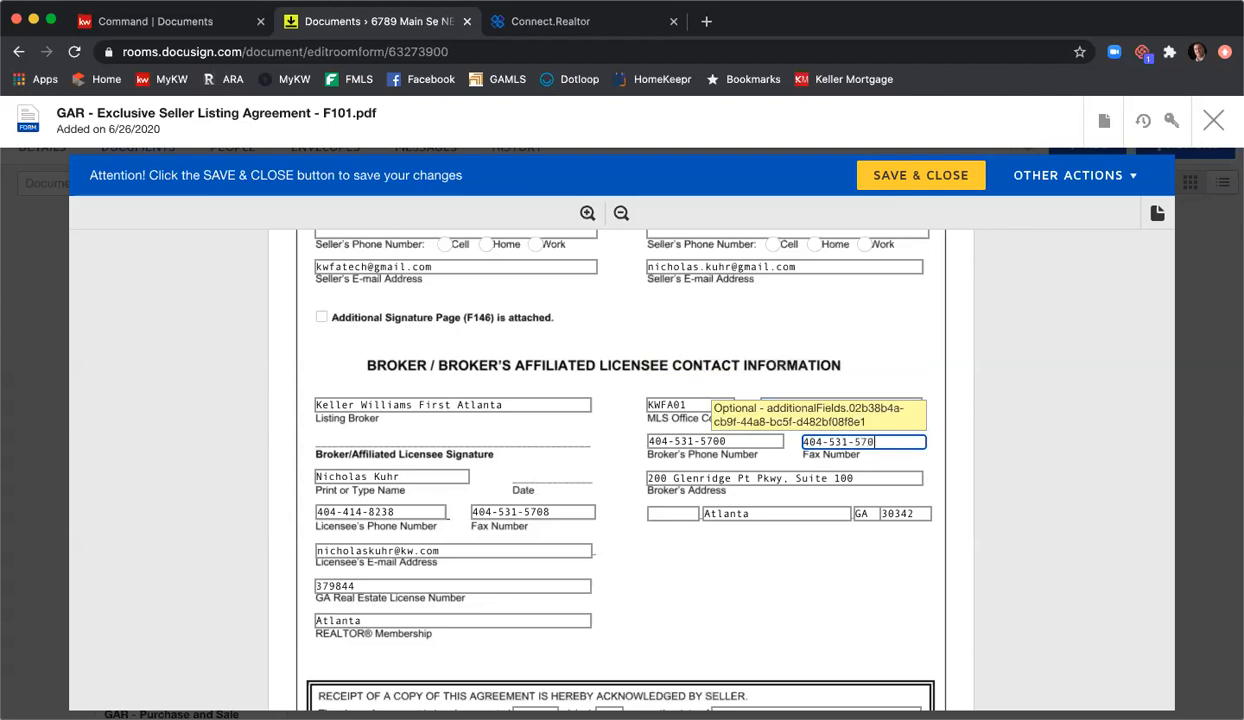
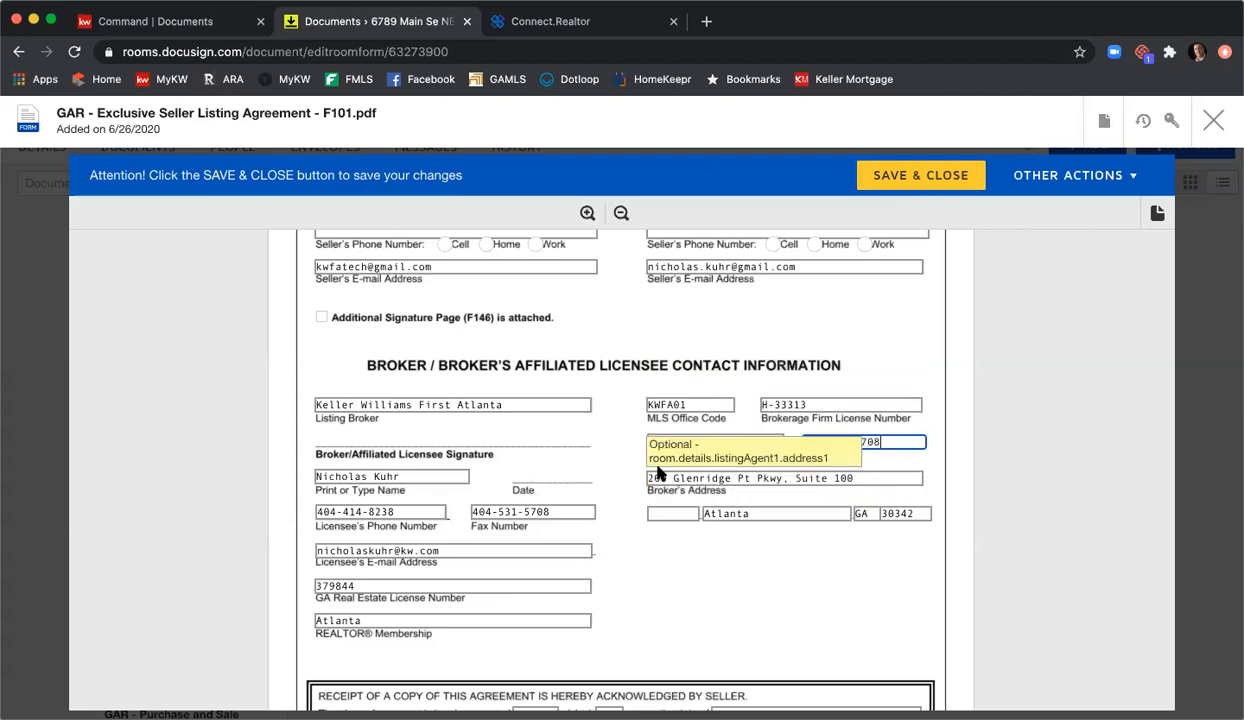
scroll(660, 500, down, 1)
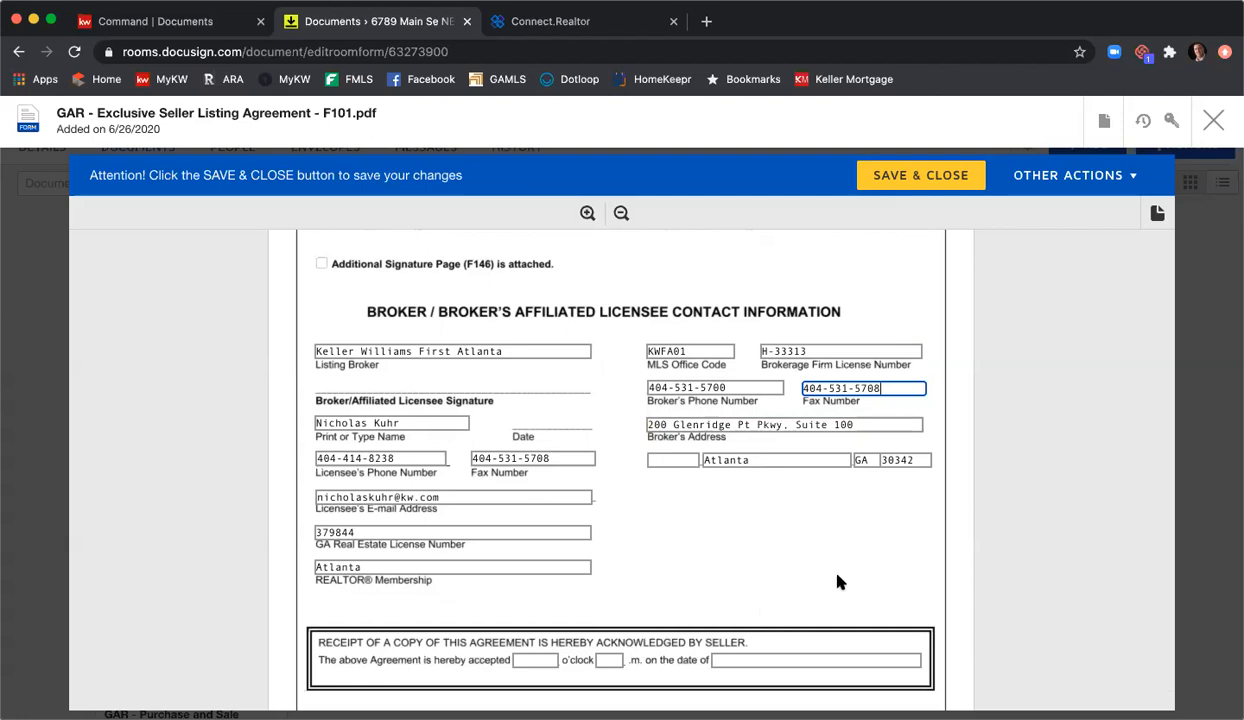
scroll(838, 580, down, 2)
Step: Save and close the F101 listing agreement
click(921, 176)
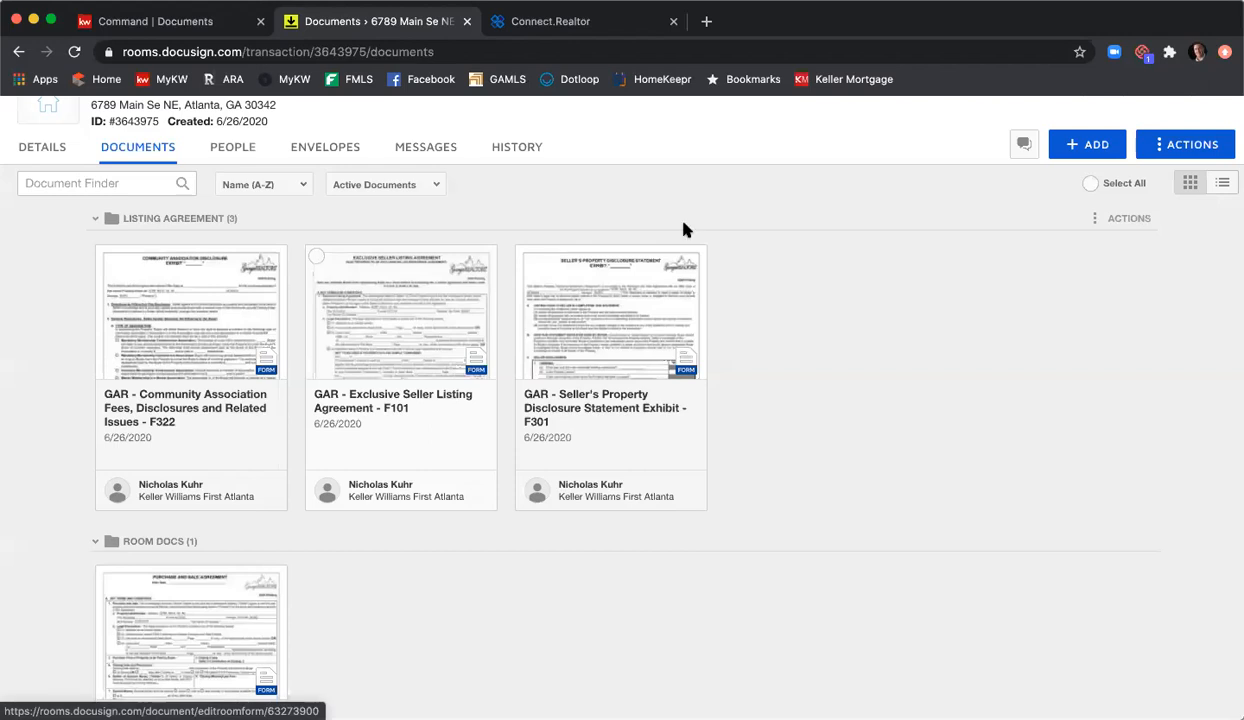
Step: Open the F301 disclosure form, review it down to the seller signature section, then save and close
click(645, 290)
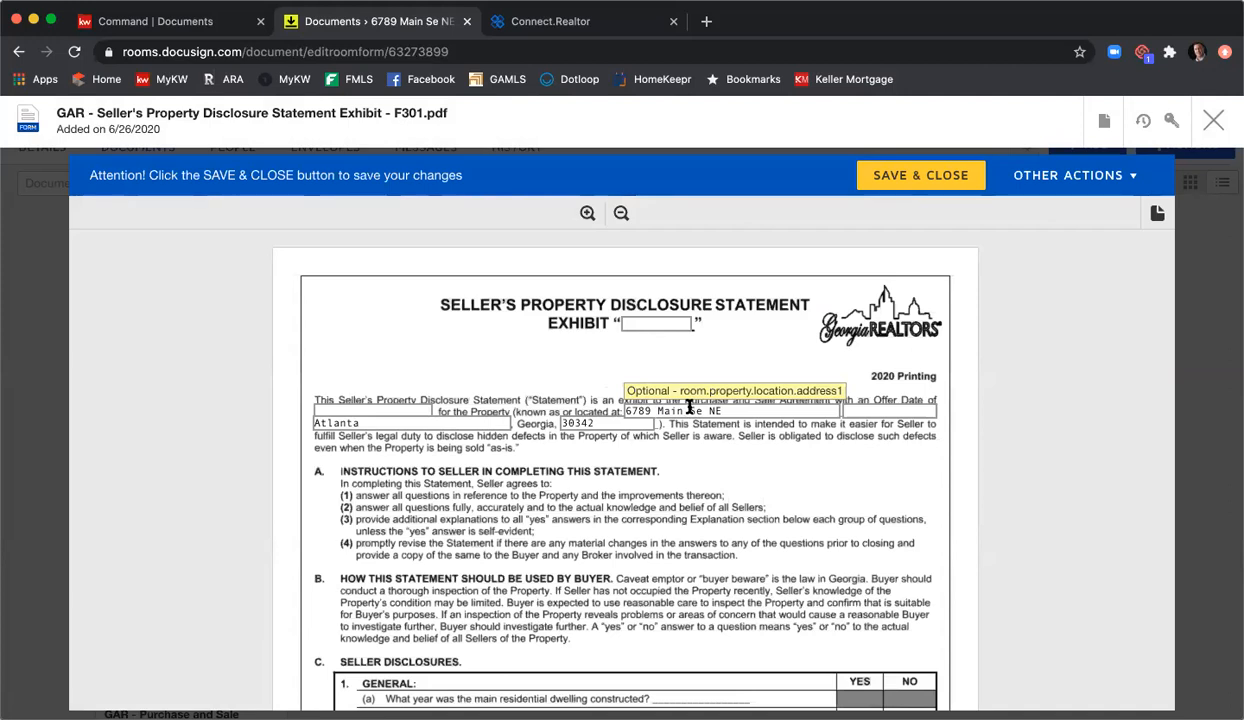
scroll(570, 430, down, 3)
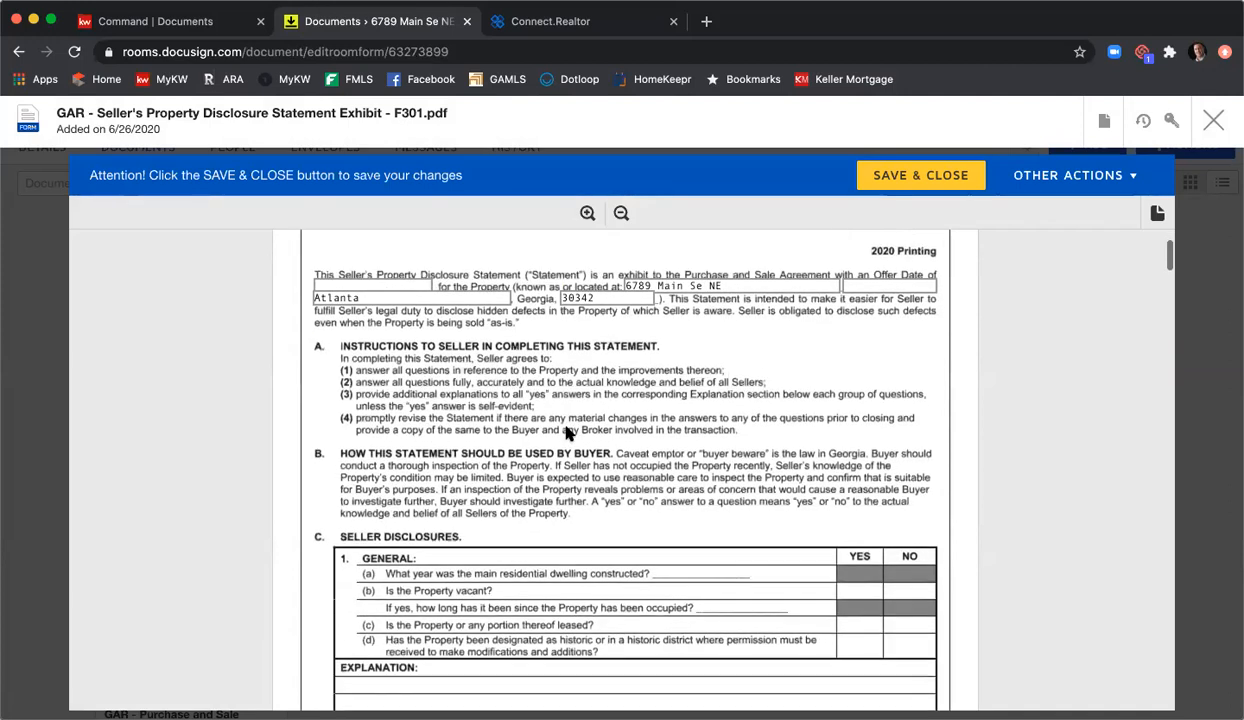
scroll(566, 432, down, 2)
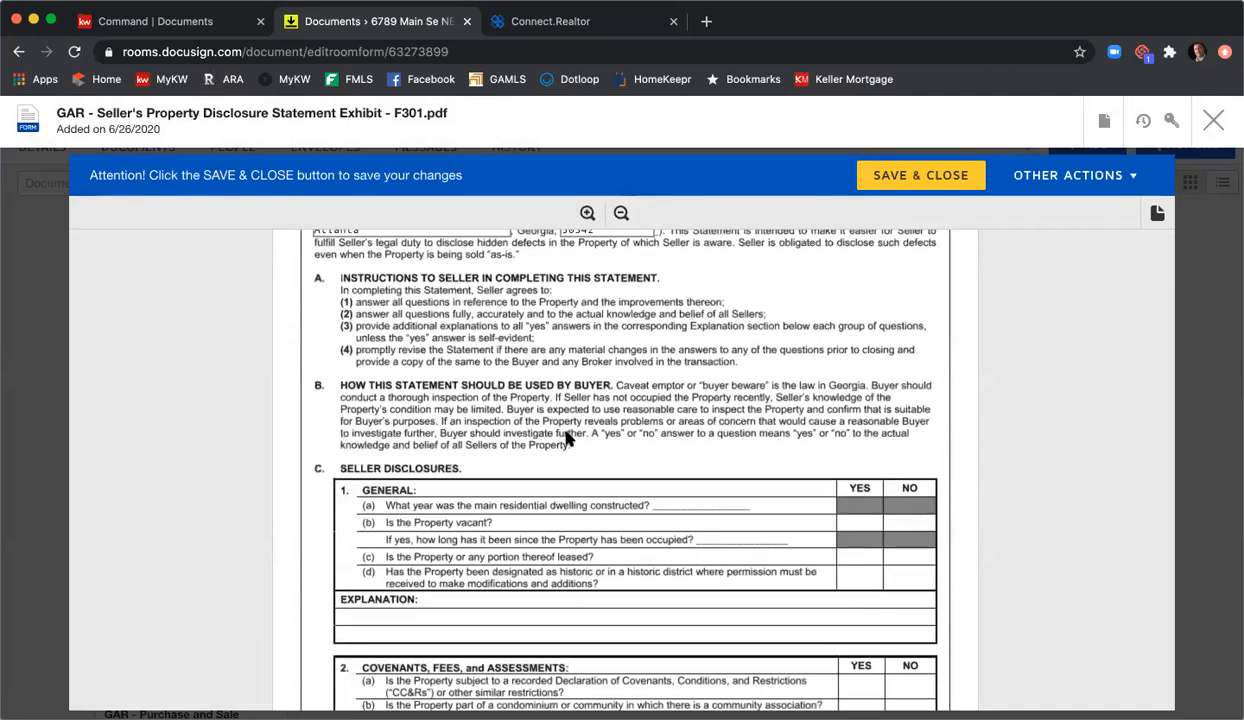
scroll(566, 438, down, 2)
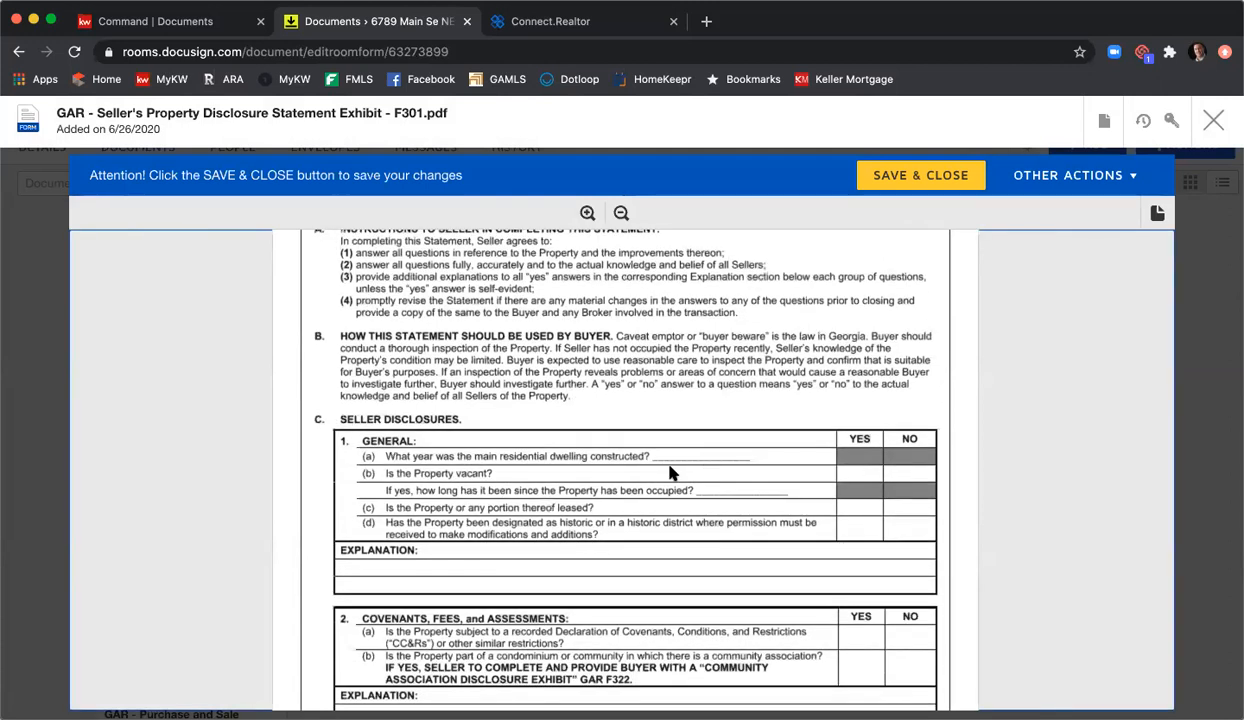
scroll(600, 500, down, 2)
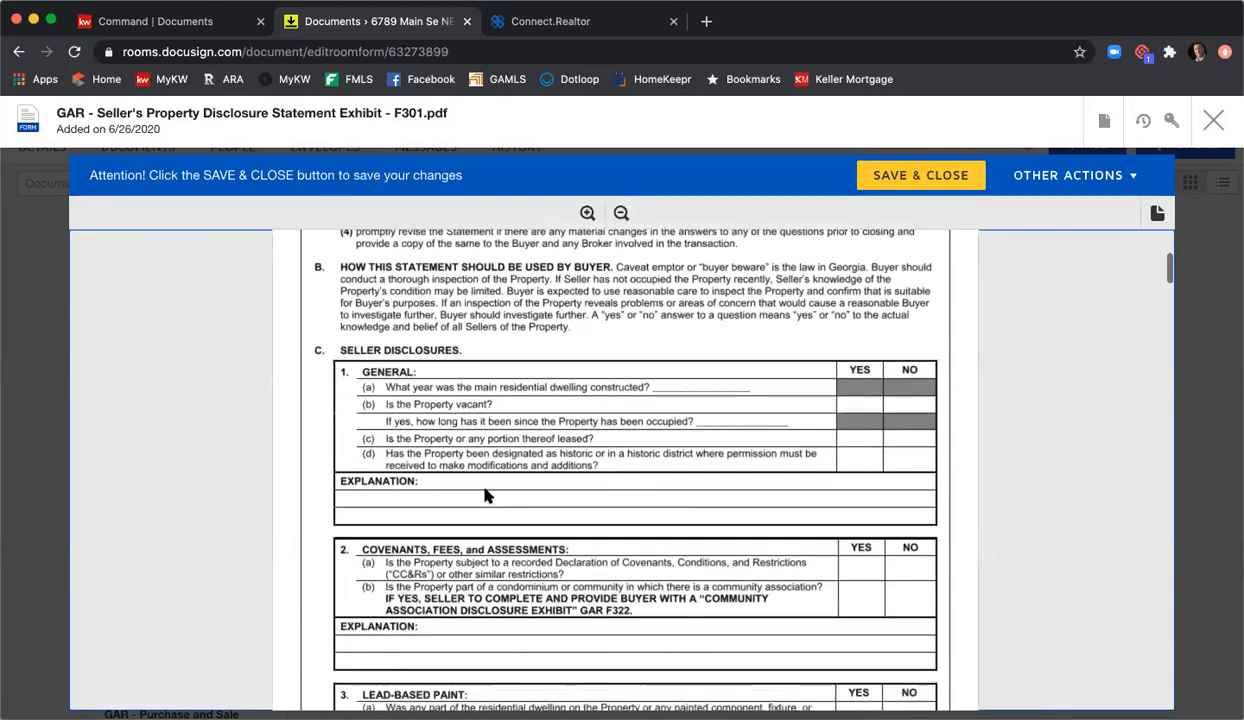
scroll(745, 520, down, 10)
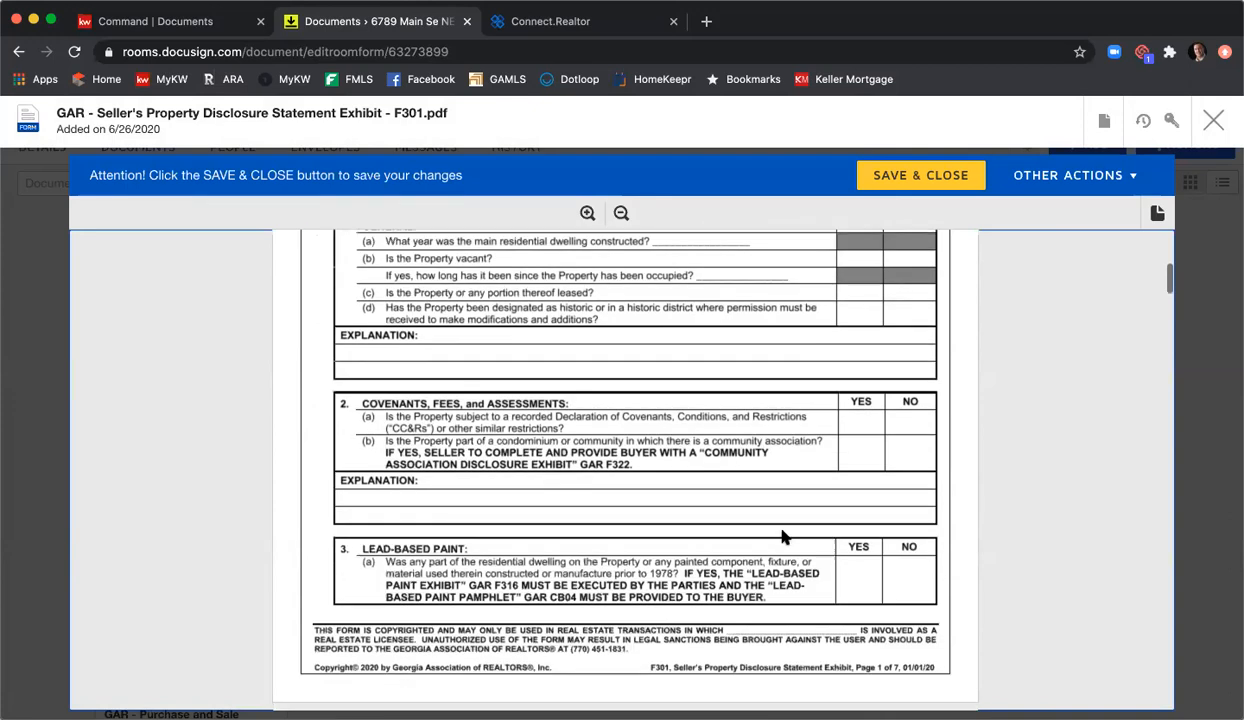
scroll(770, 525, up, 10)
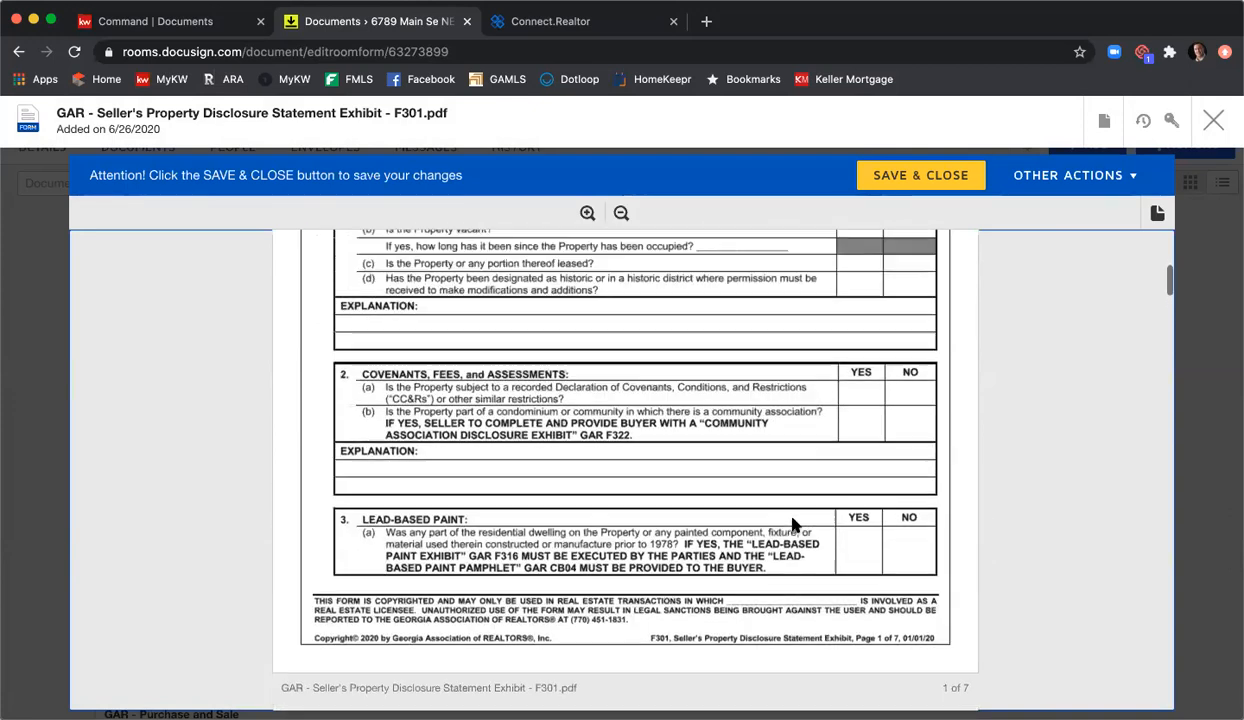
scroll(787, 527, up, 10)
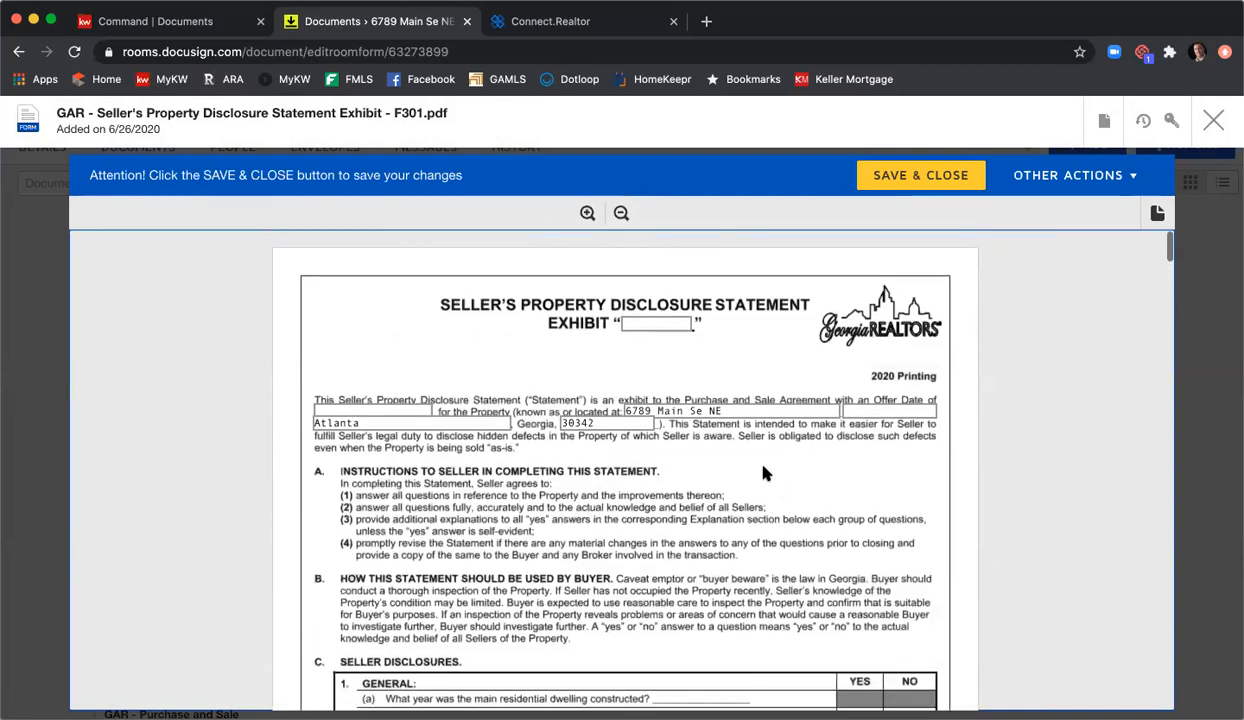
scroll(757, 472, down, 12)
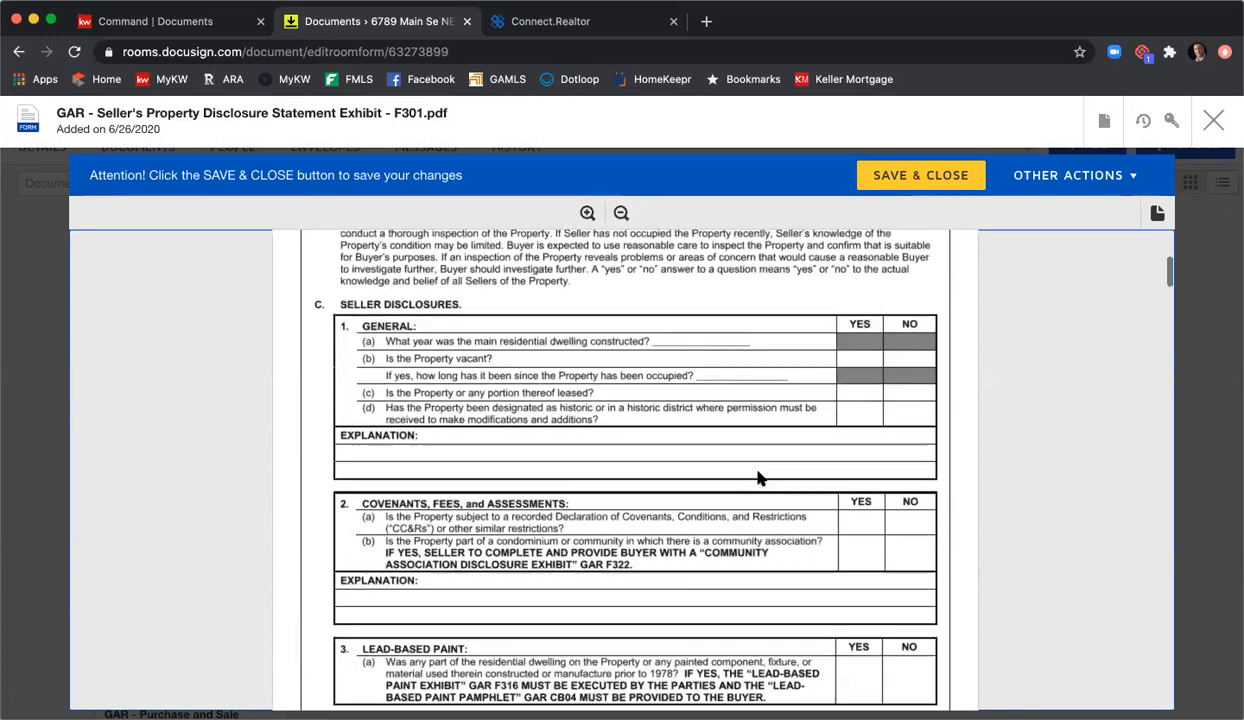
scroll(758, 480, down, 2)
scroll(758, 480, down, 6)
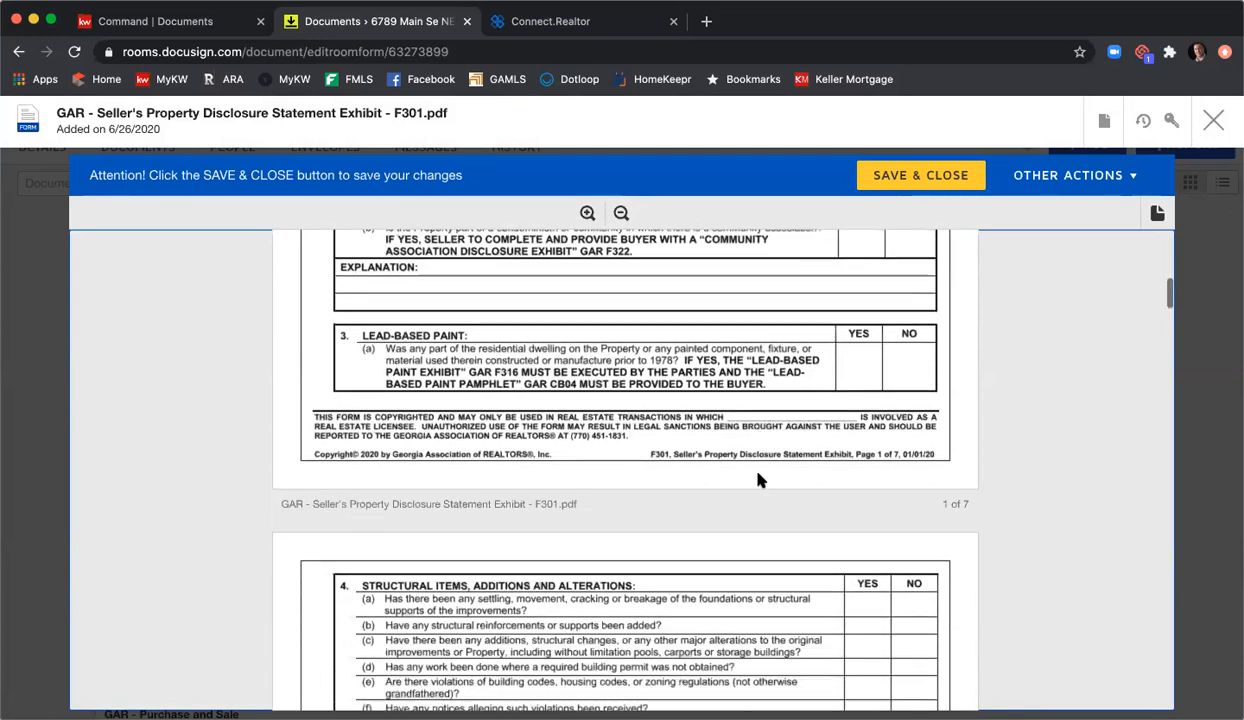
scroll(758, 480, down, 12)
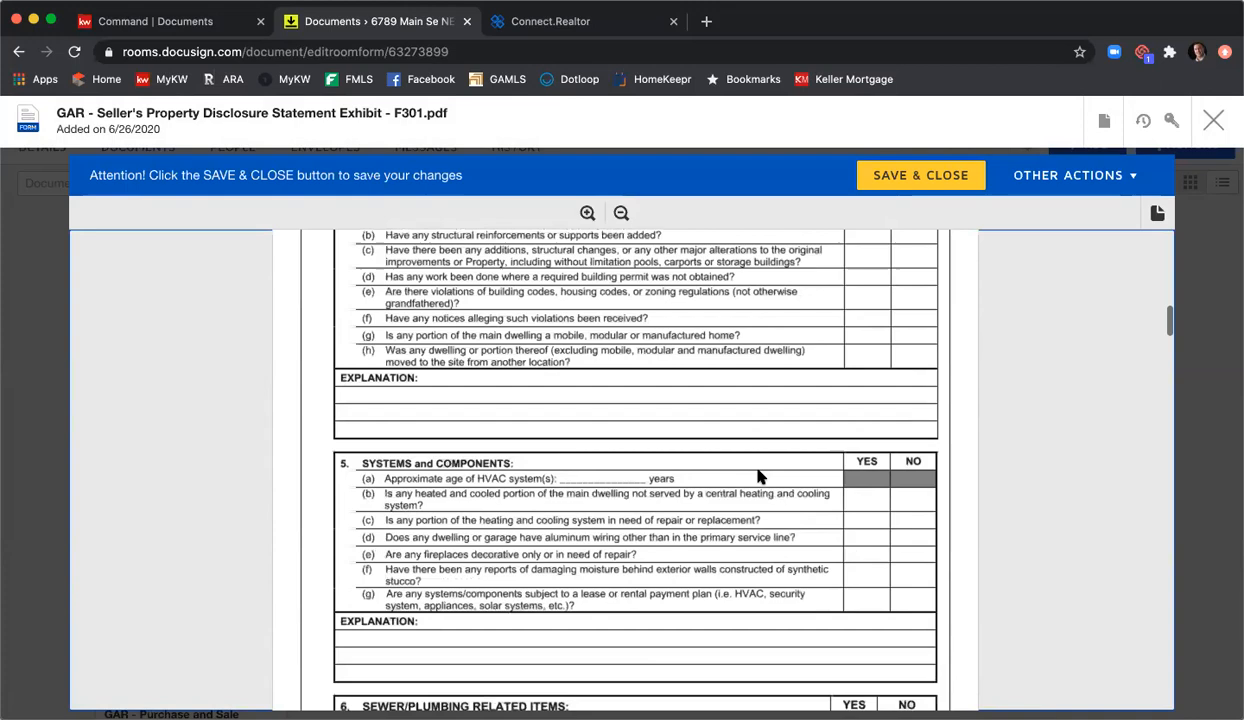
scroll(758, 477, down, 6)
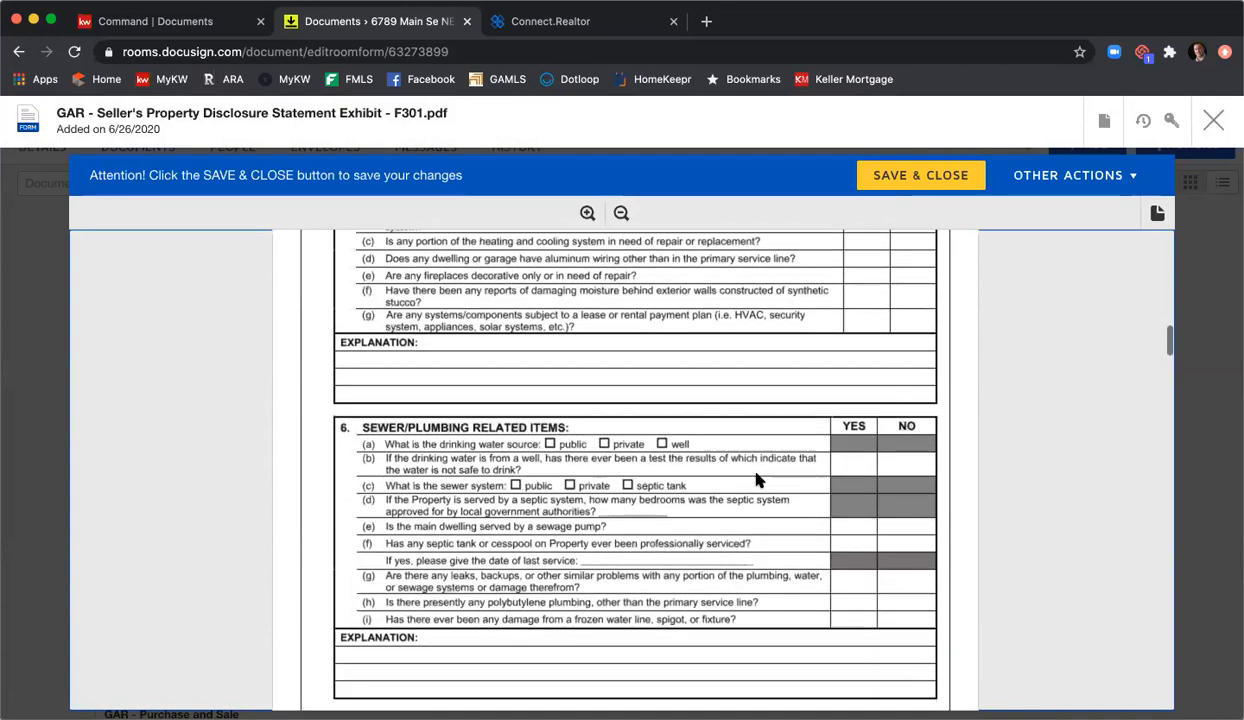
scroll(680, 495, down, 4)
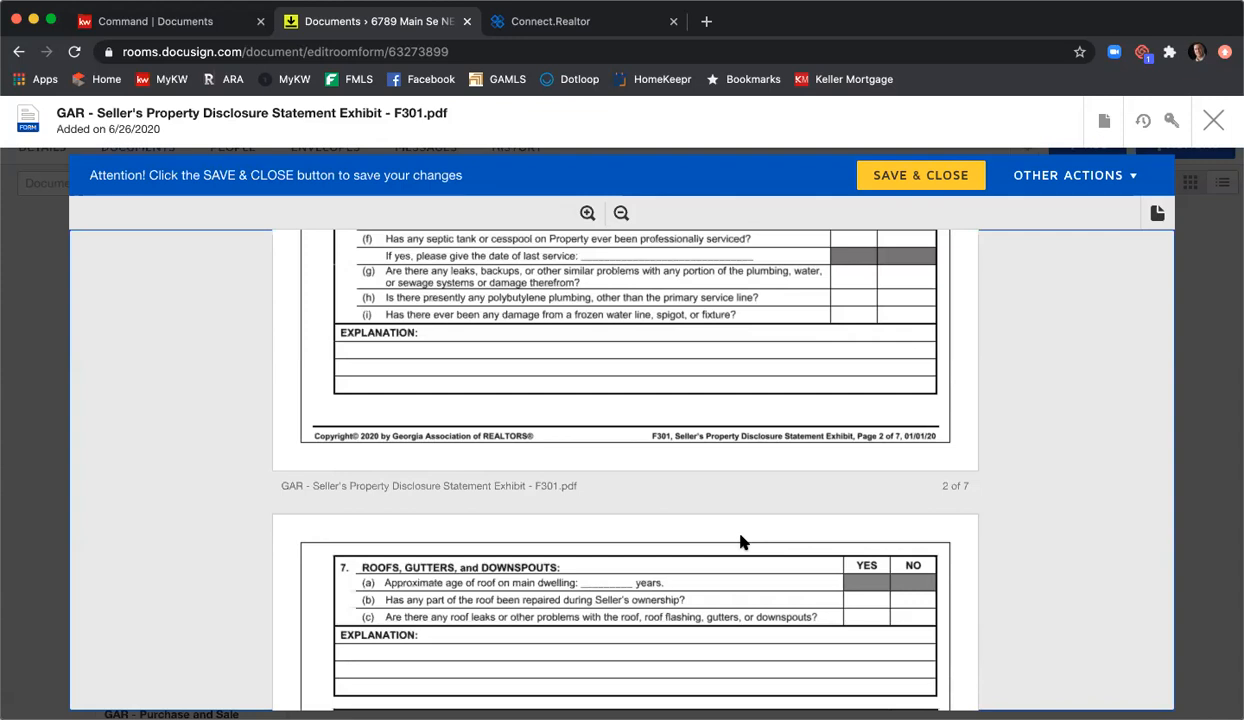
scroll(740, 541, down, 10)
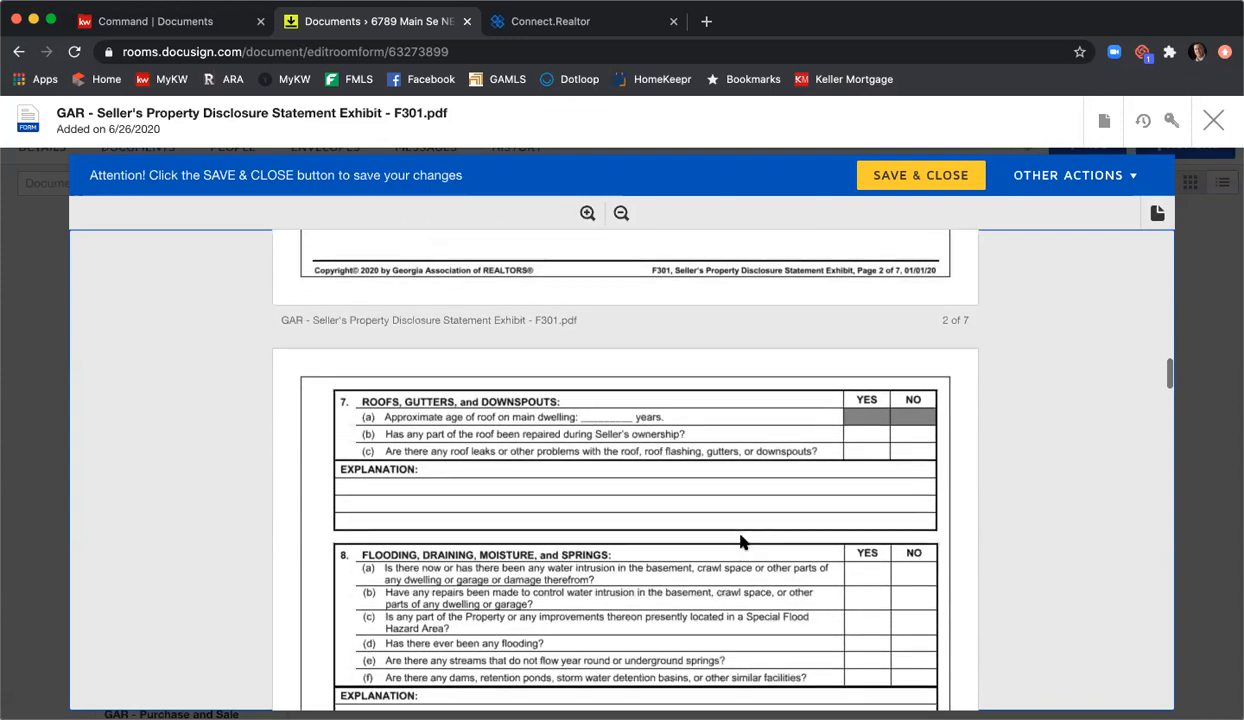
scroll(740, 543, down, 20)
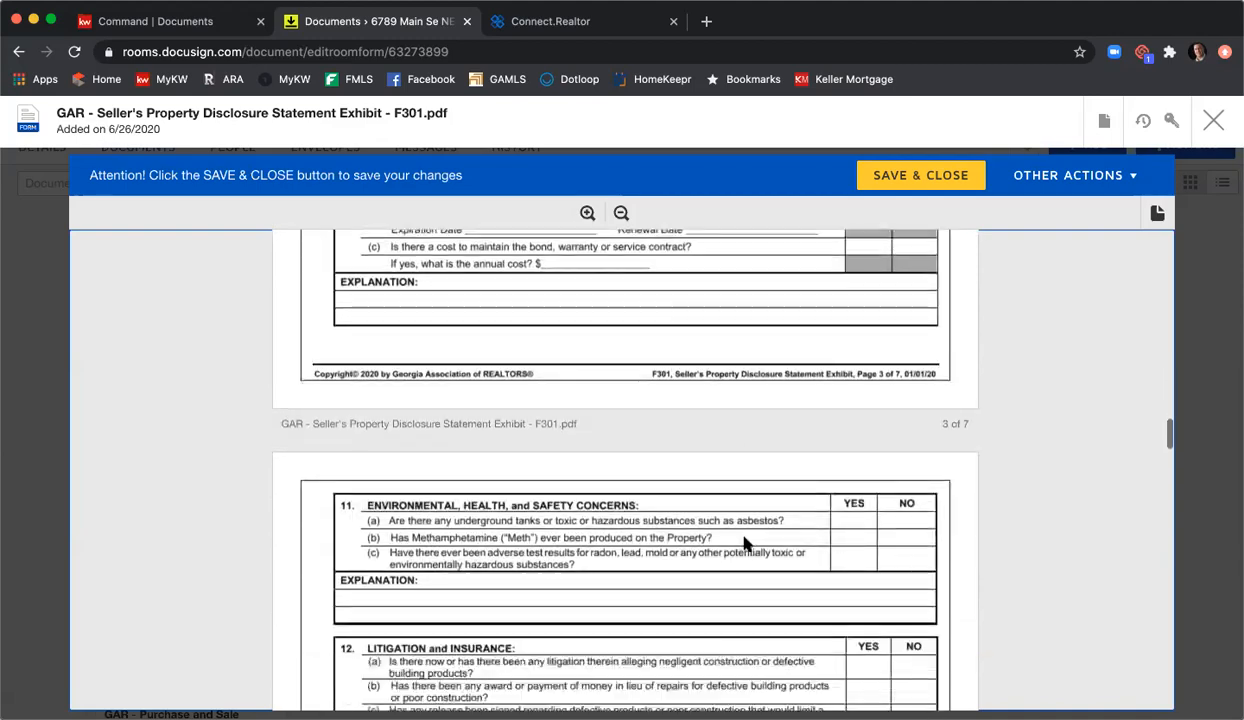
scroll(778, 541, down, 15)
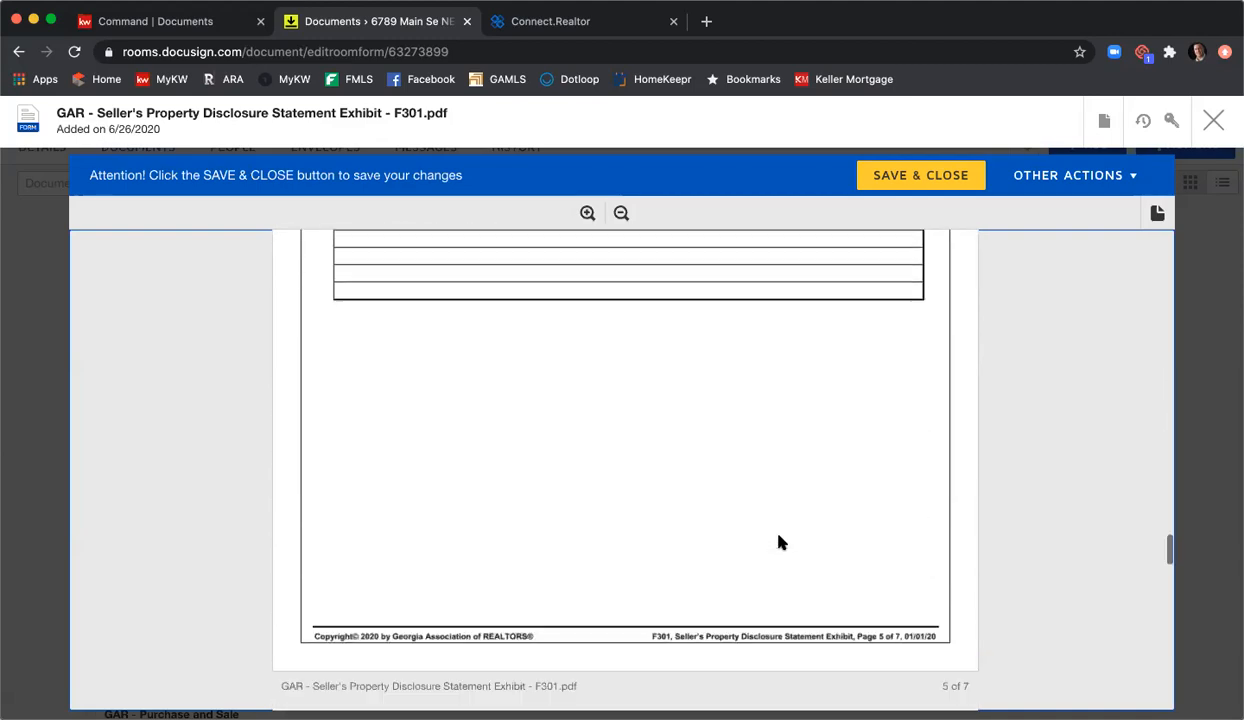
scroll(778, 541, down, 15)
scroll(778, 541, up, 3)
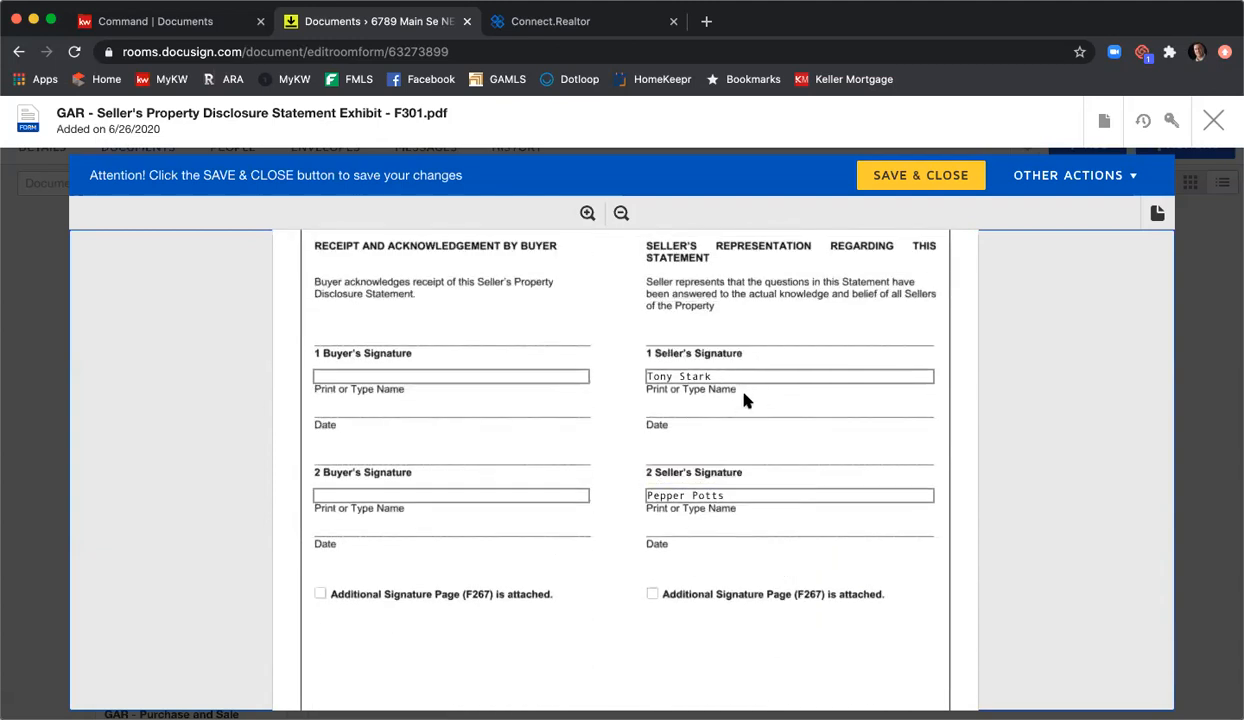
scroll(910, 524, down, 4)
scroll(908, 520, up, 2)
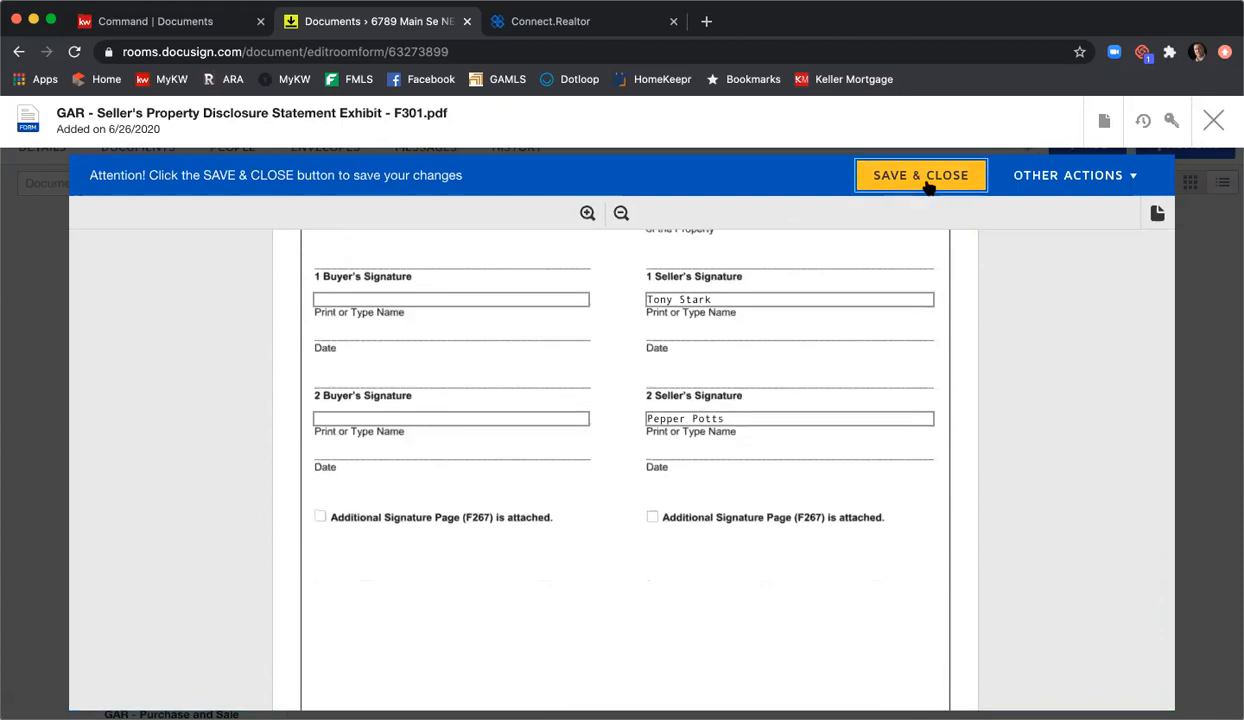
click(921, 177)
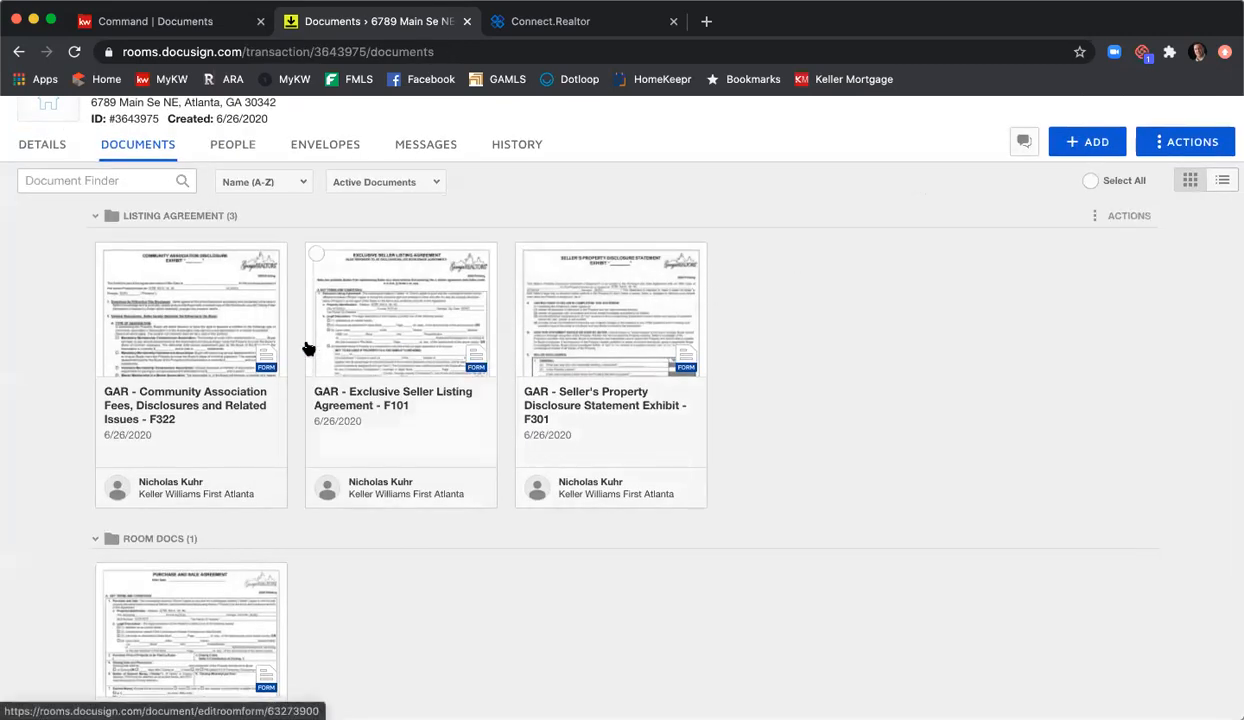
Step: Open the GAR Community Association Fees form F322 from the Listing Agreement folder
click(212, 320)
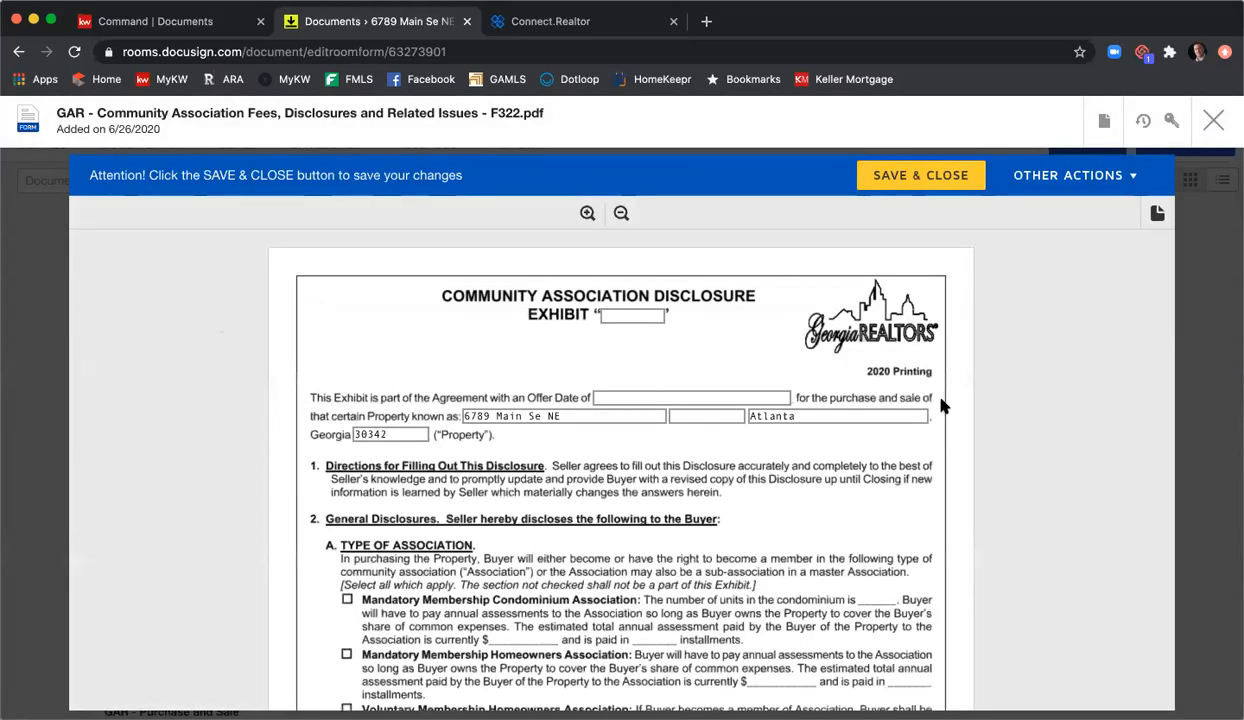
Step: Review F322 through the end of page 3, then save and close it
scroll(940, 404, down, 1)
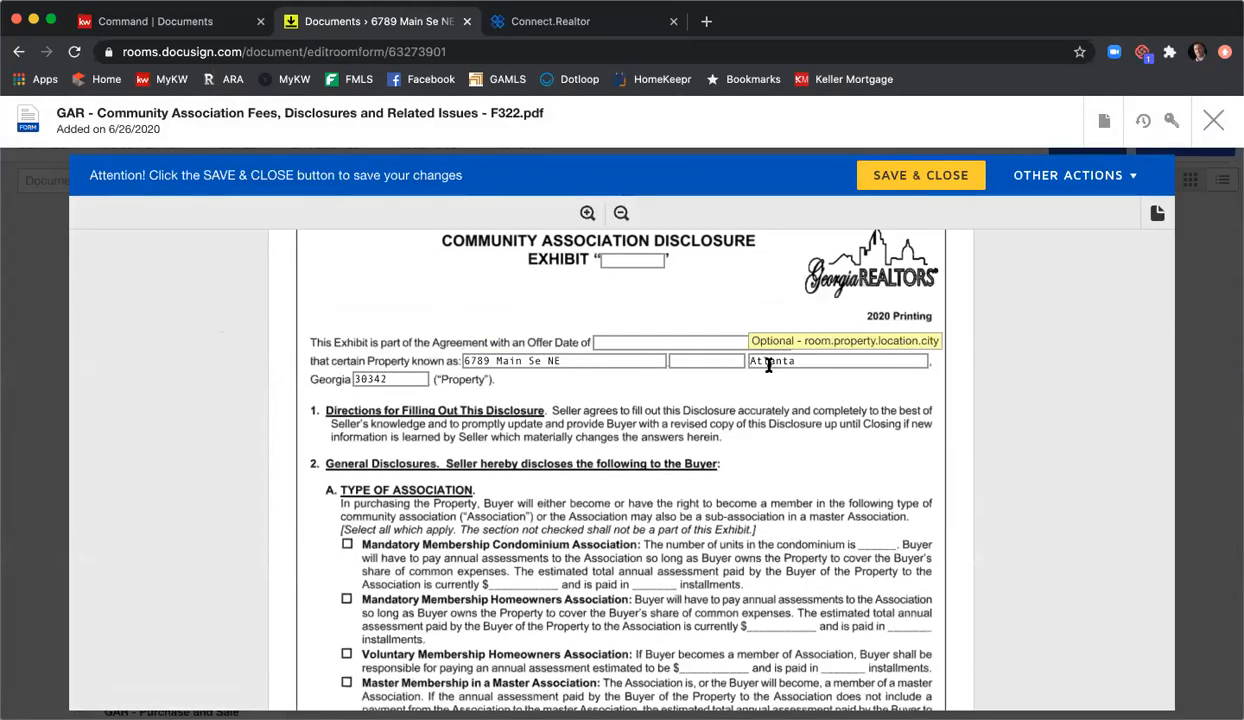
scroll(692, 431, down, 2)
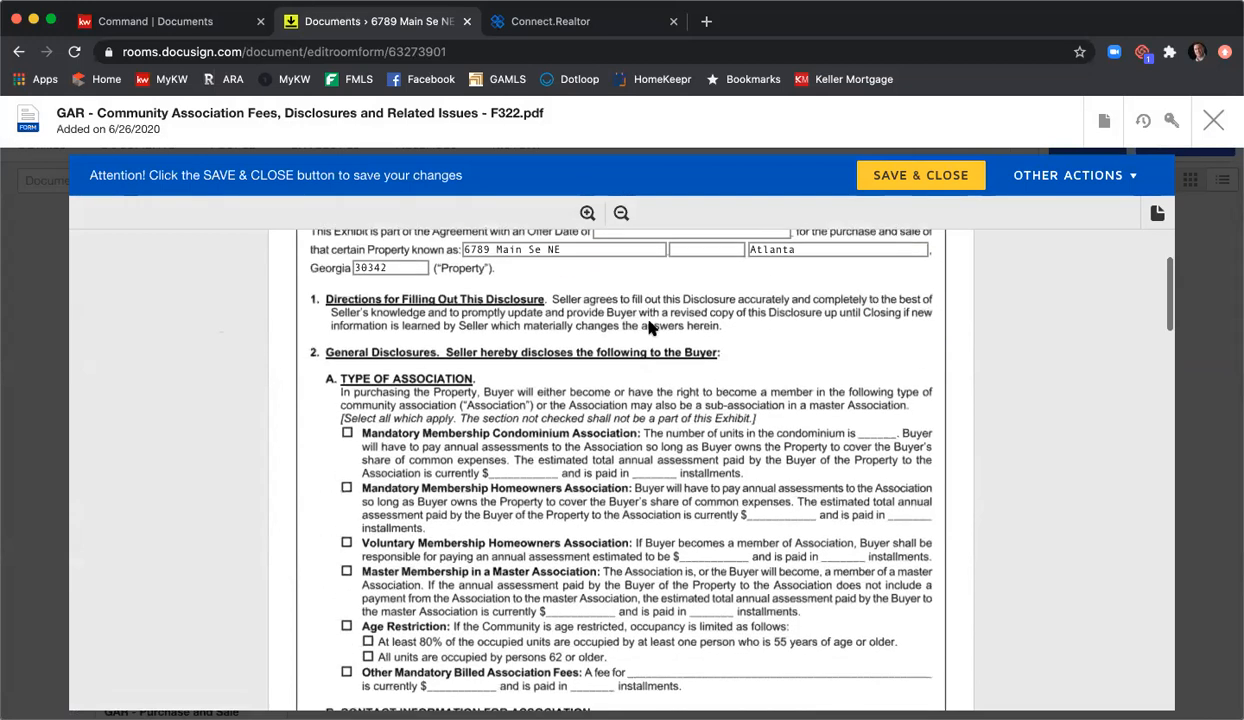
scroll(786, 478, down, 2)
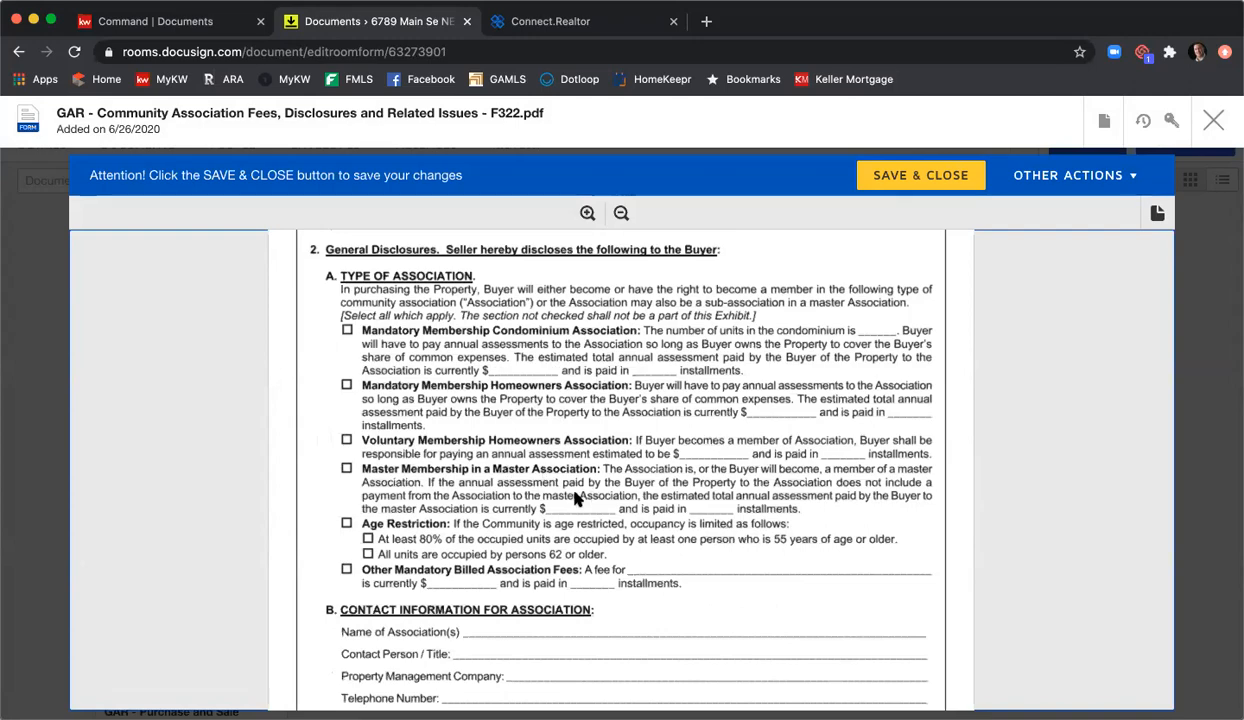
scroll(570, 495, down, 5)
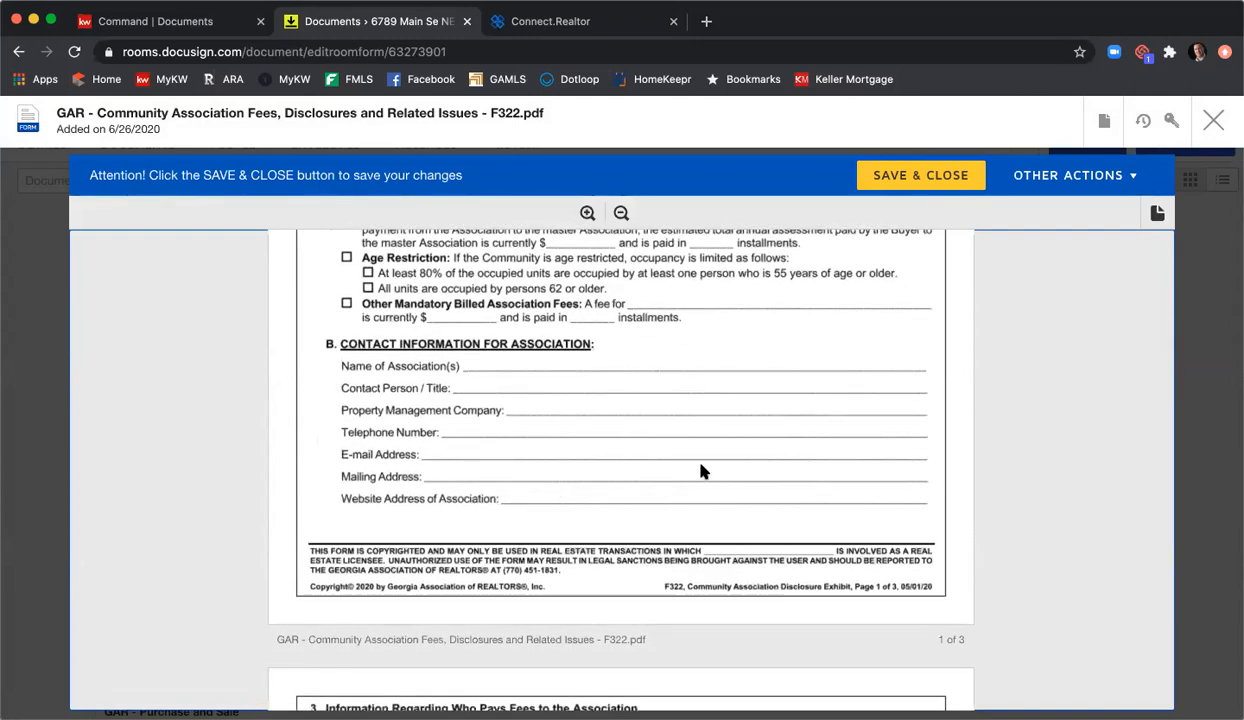
scroll(702, 470, down, 10)
scroll(702, 470, down, 10)
click(670, 612)
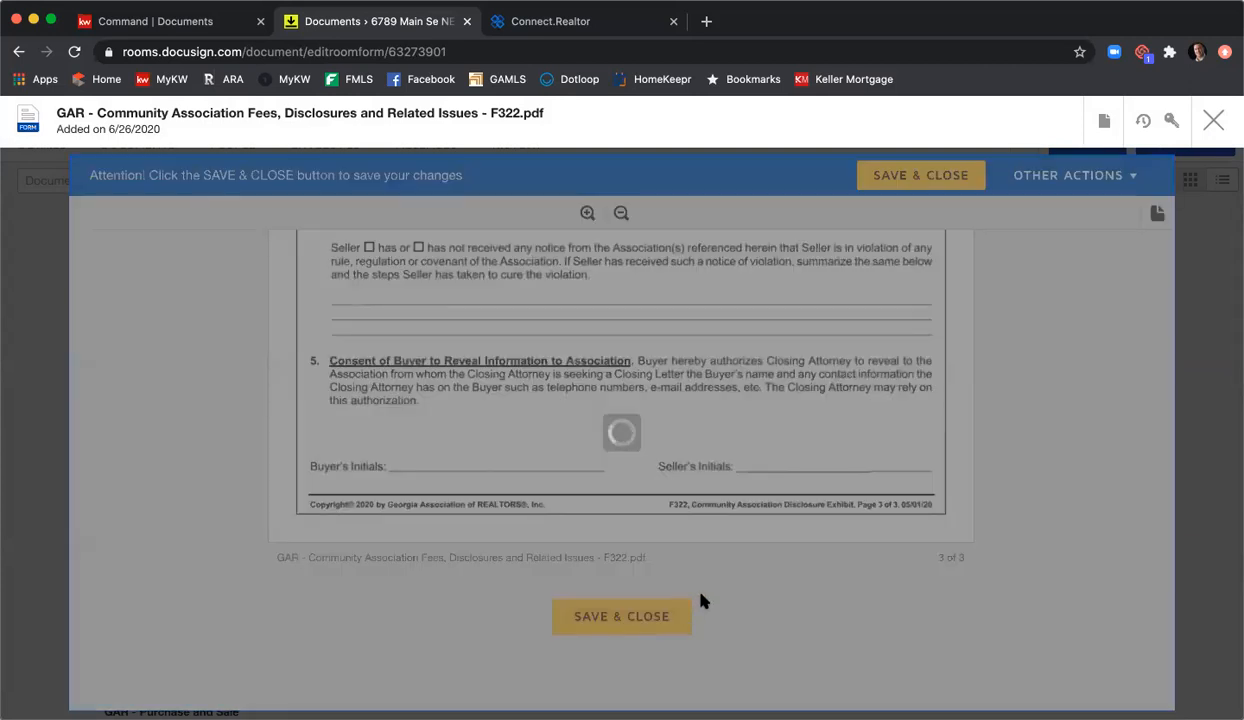
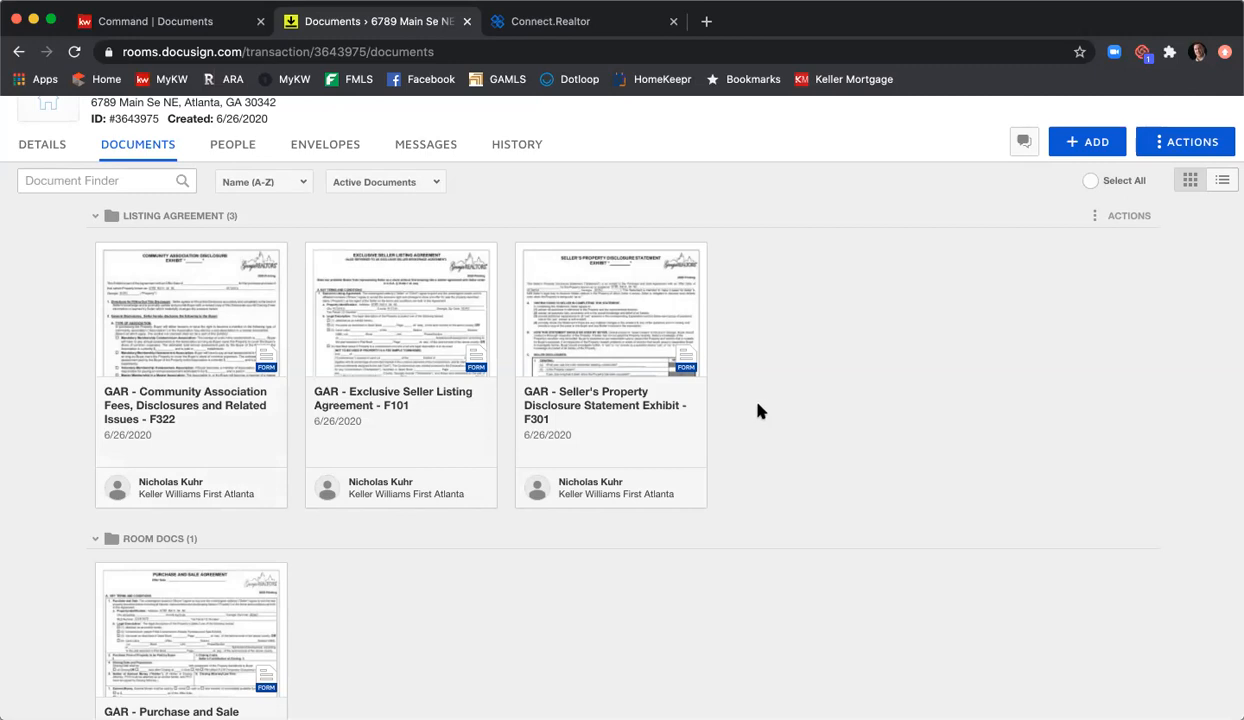
Step: Open the GAR Purchase and Sale Agreement F201 from Room Docs in the form editor
scroll(786, 398, down, 2)
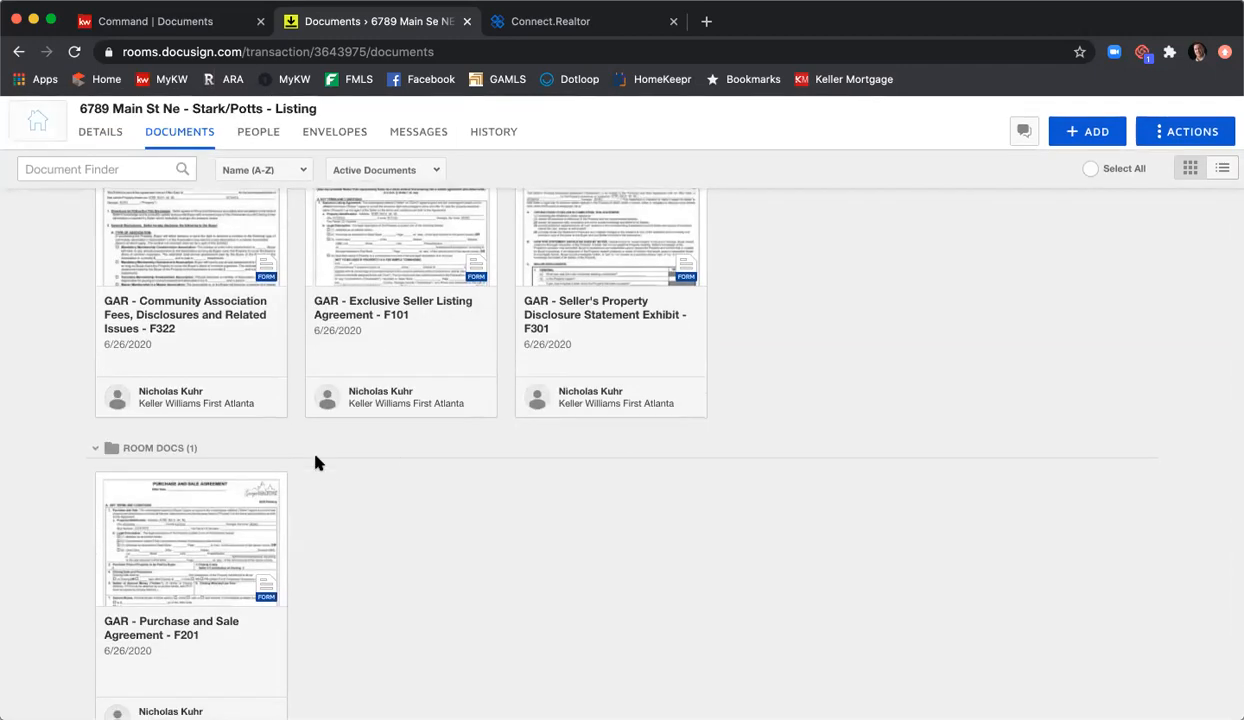
click(257, 531)
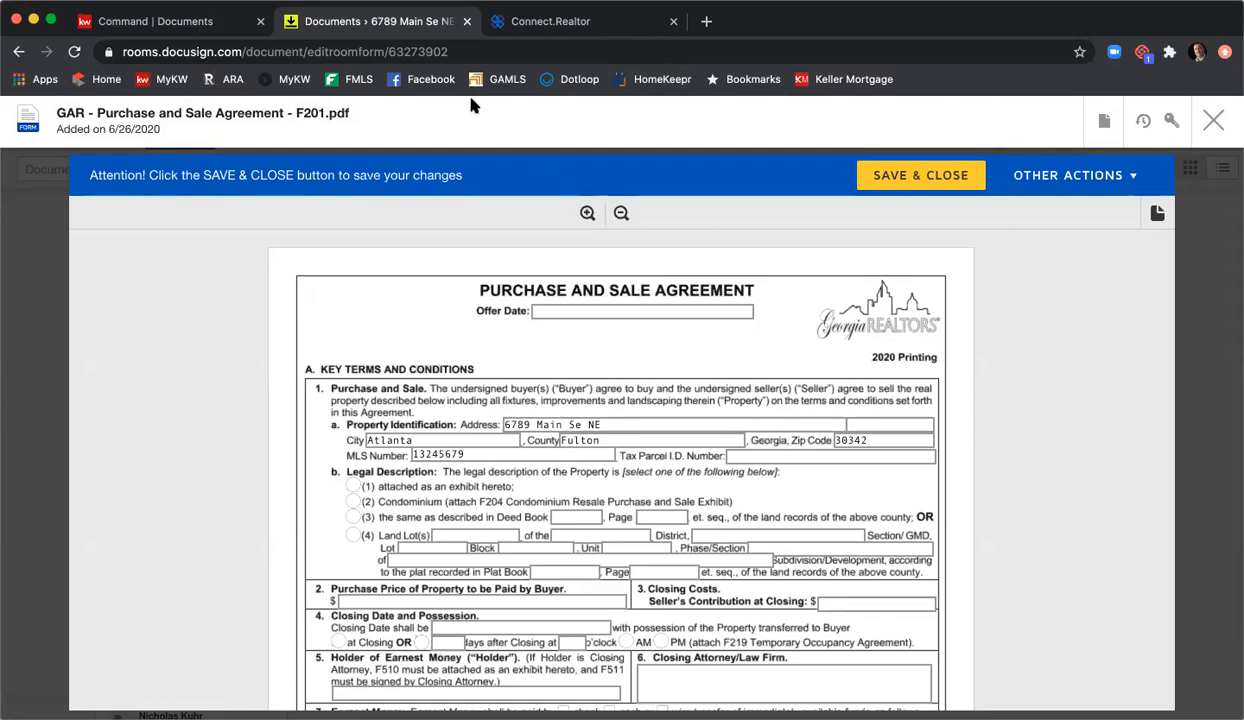
Step: Choose the Deed Book legal description, with Deed Book 13245 and Page 123
scroll(476, 290, down, 2)
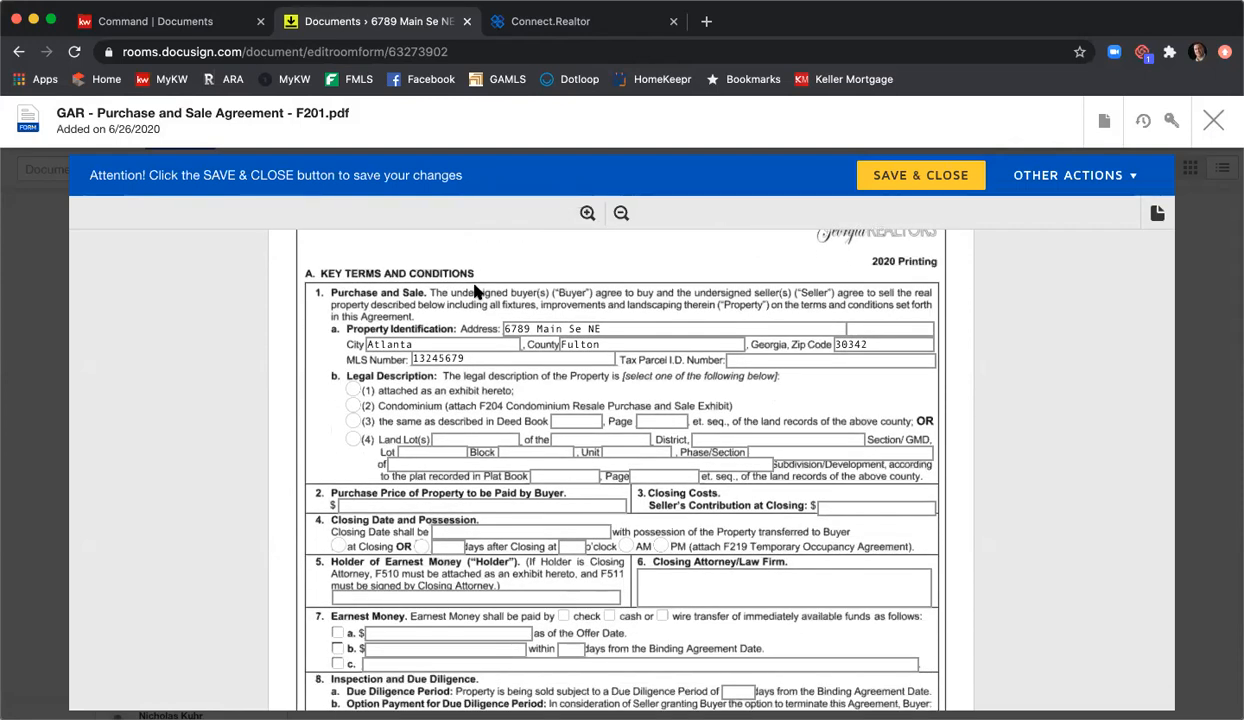
click(354, 421)
click(566, 421)
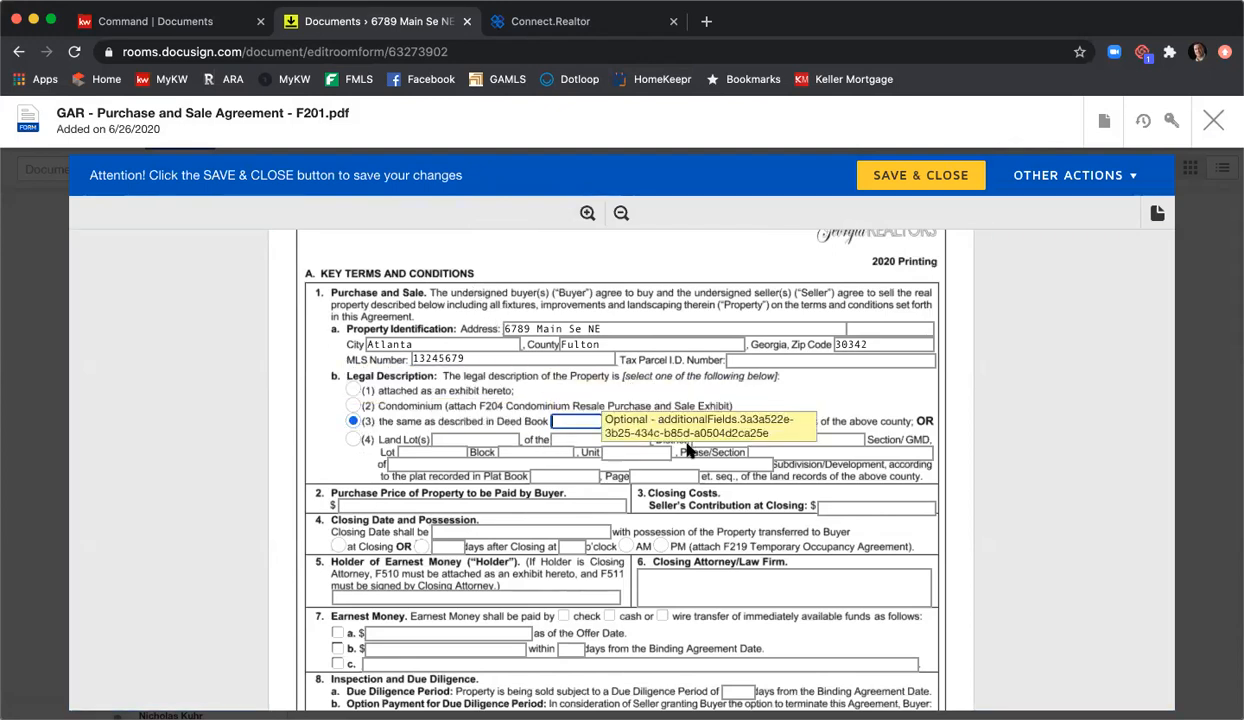
text(13245)
key(Tab)
text(123)
Step: Enter purchase price 415,000, seller contribution 5,000 and closing date 7/26/2020
scroll(655, 472, down, 1)
click(592, 496)
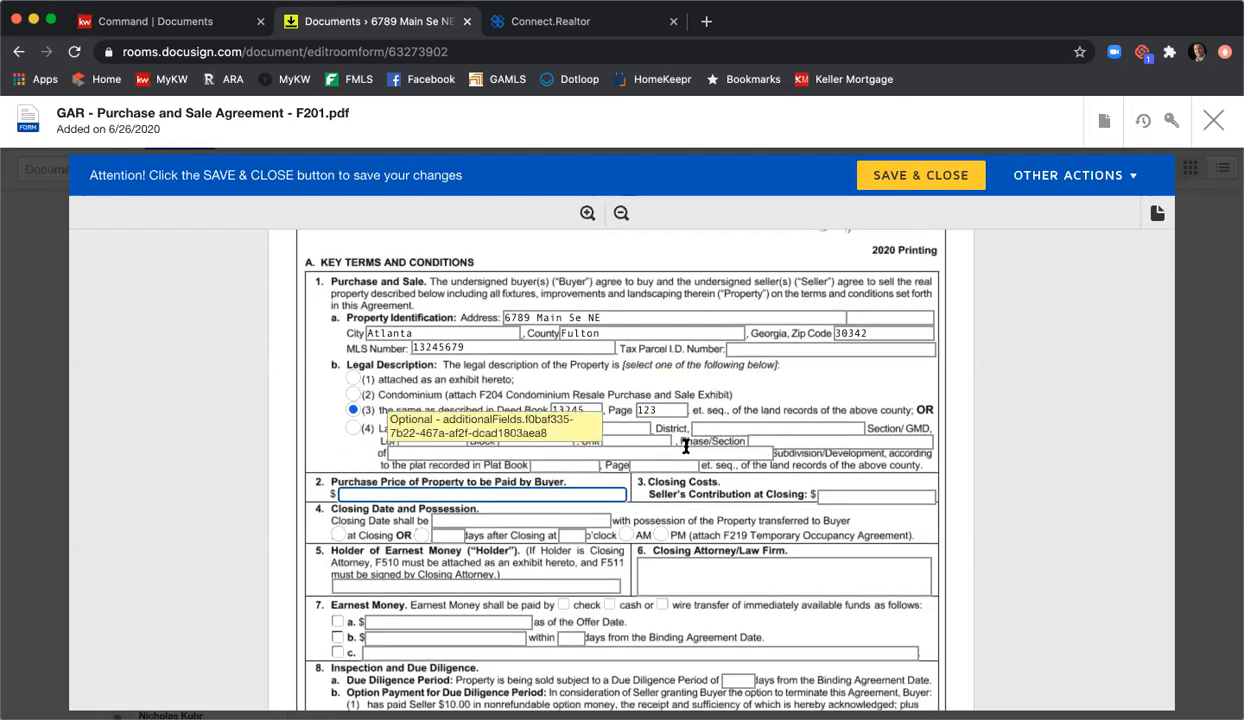
text(415.1)
text(000)
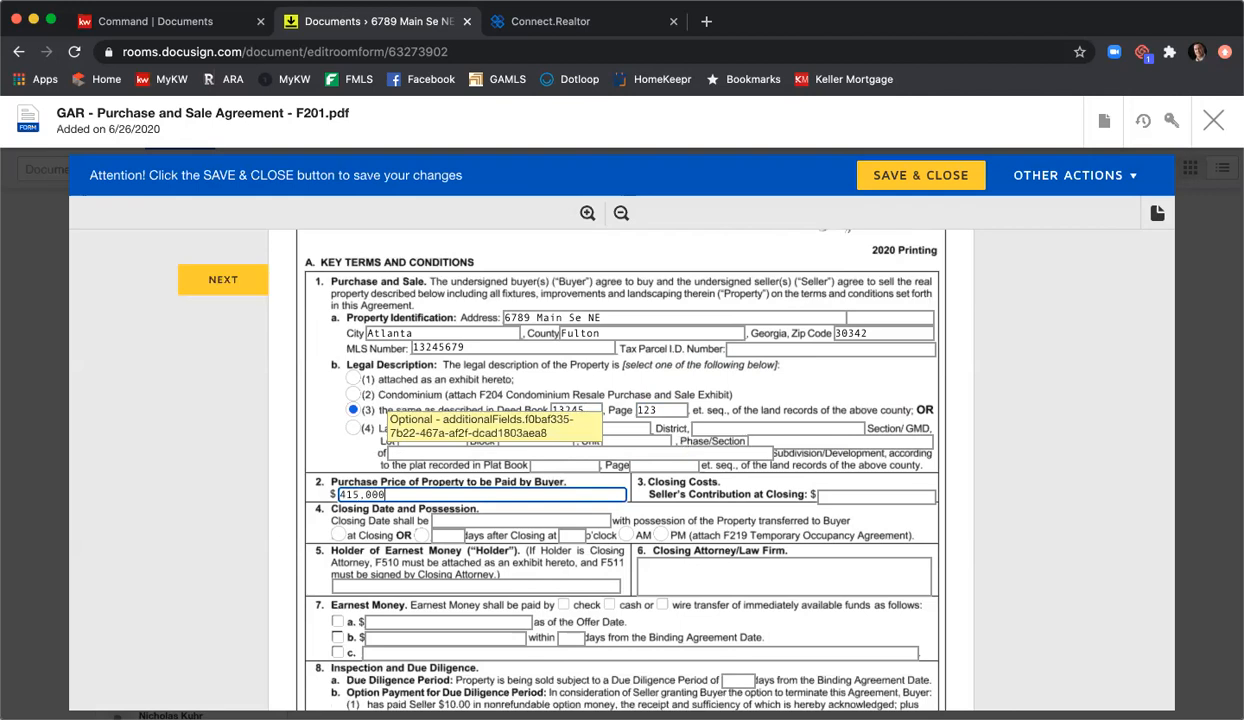
key(Tab)
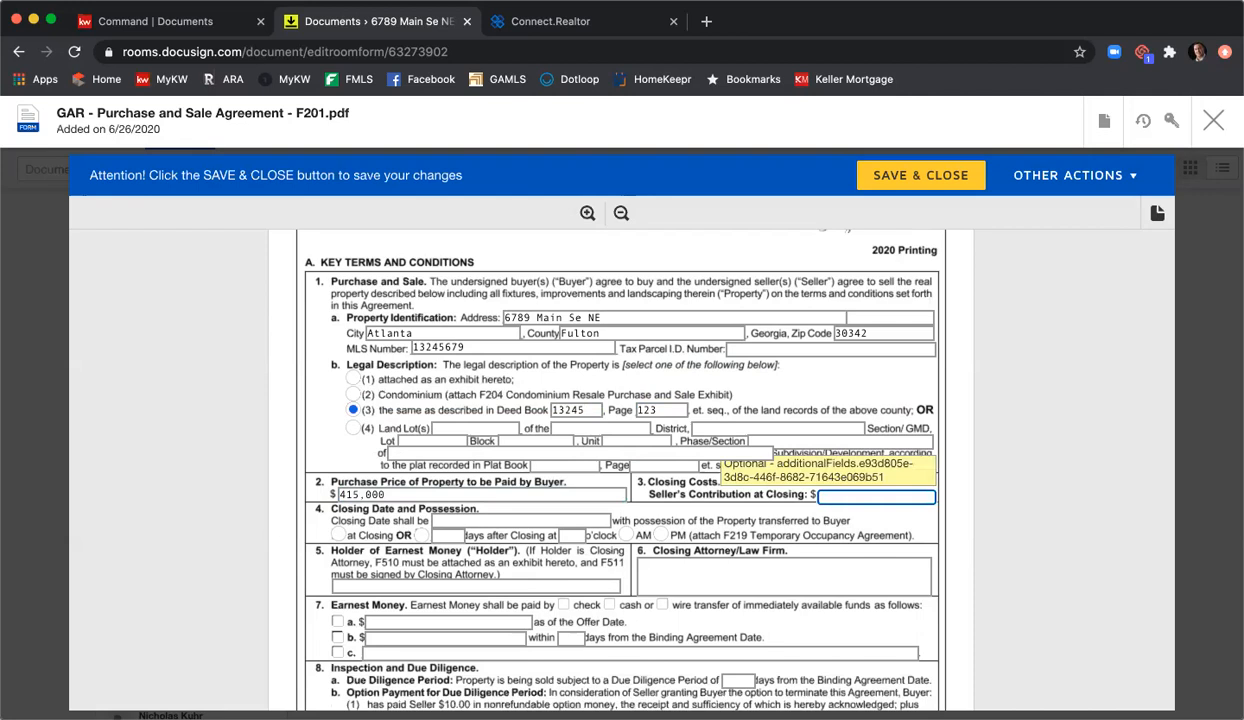
text(5,000)
key(Tab)
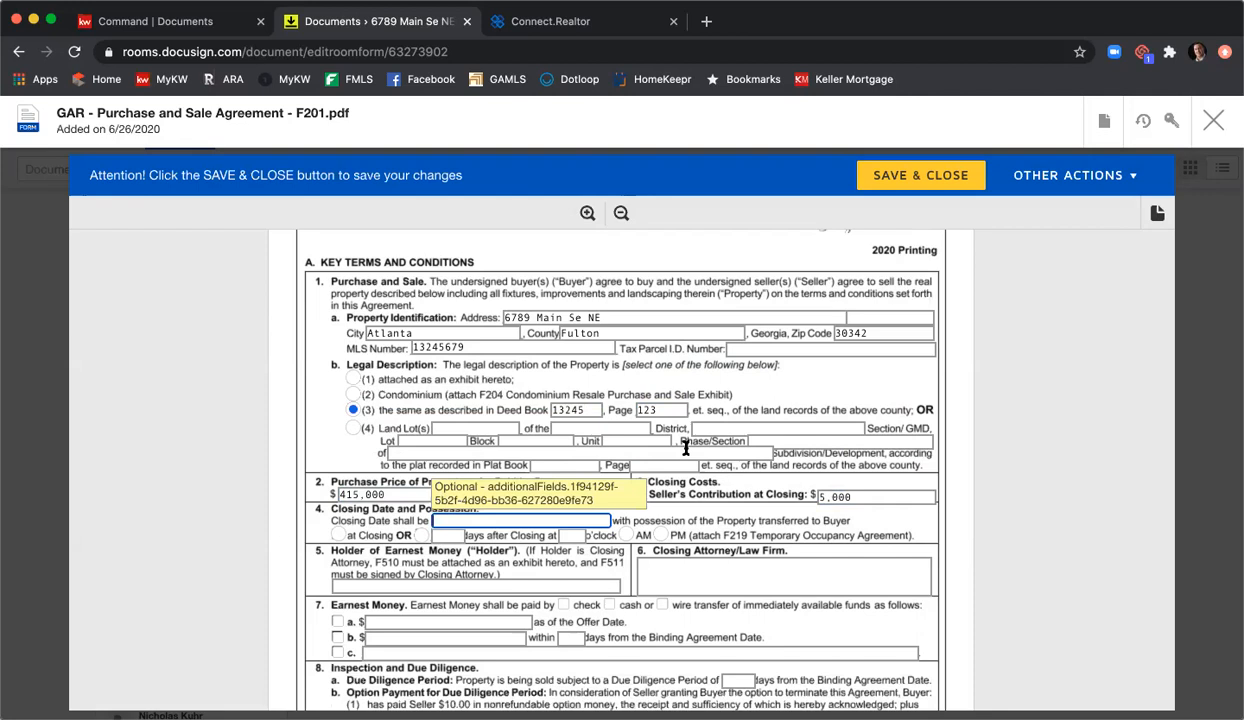
text(7/26/2020)
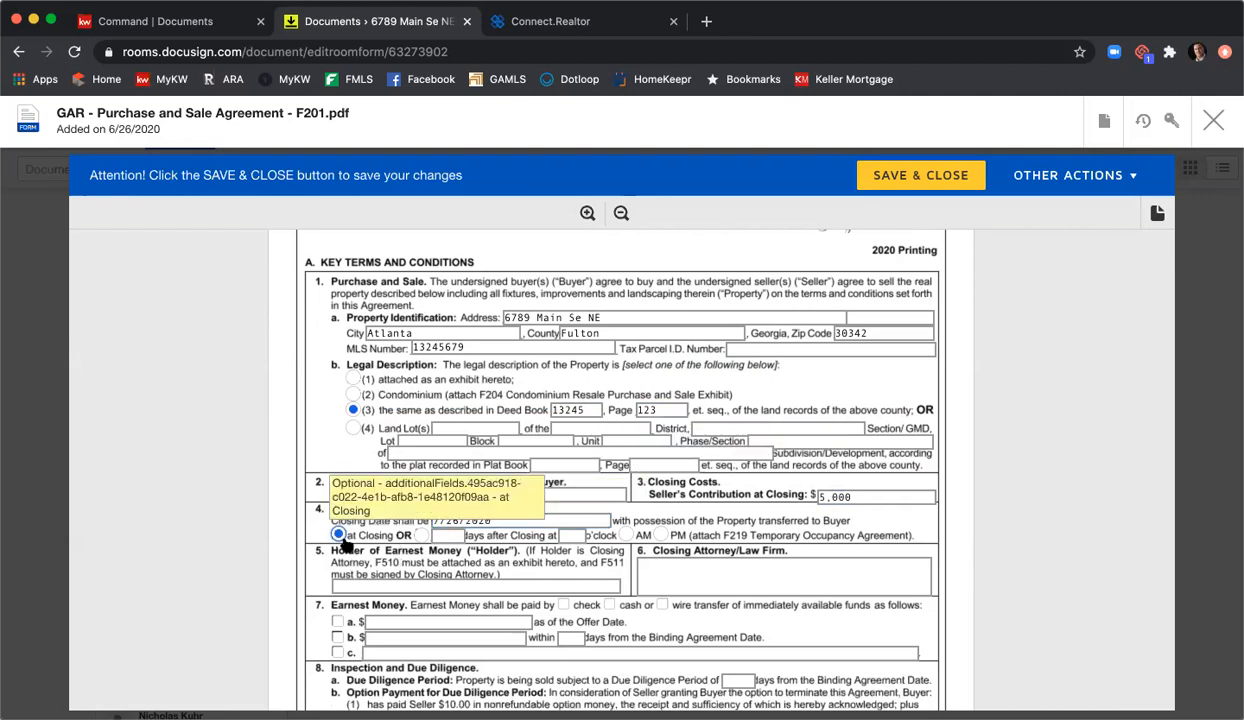
Step: Set possession at closing, KWFA as earnest money holder and C&B as closing attorney
click(339, 535)
click(396, 585)
text(KWFA)
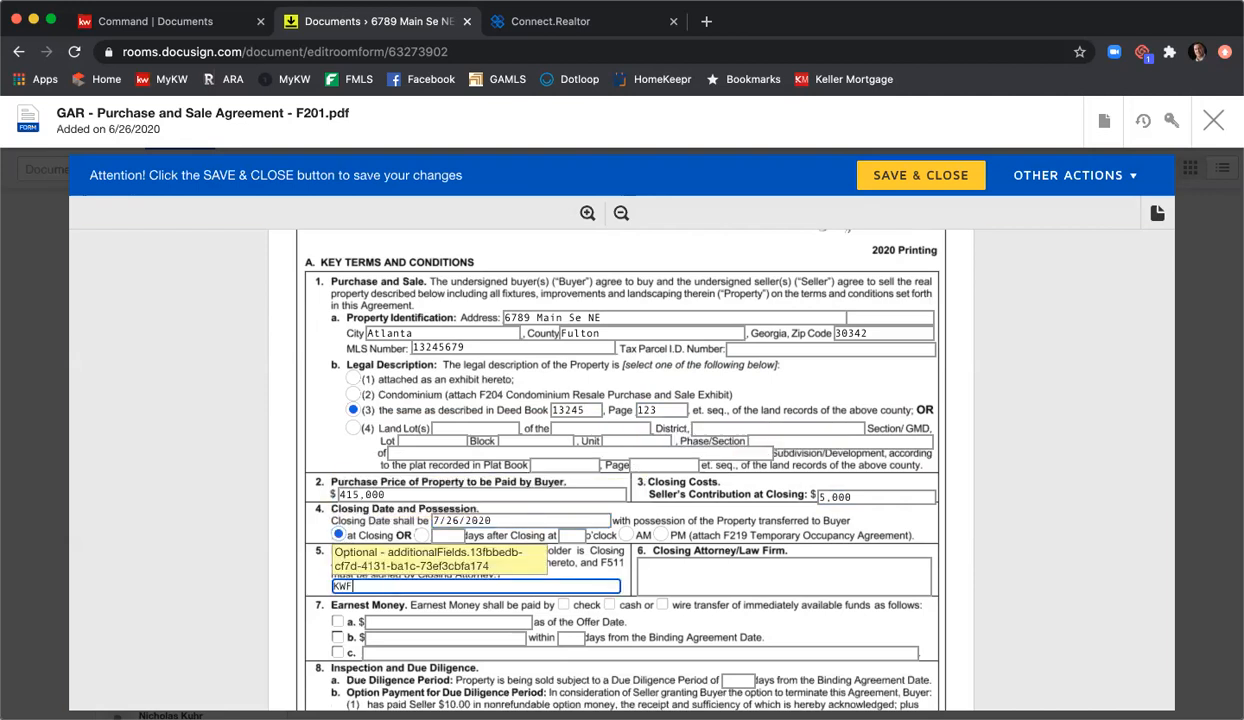
key(Tab)
text(C&)
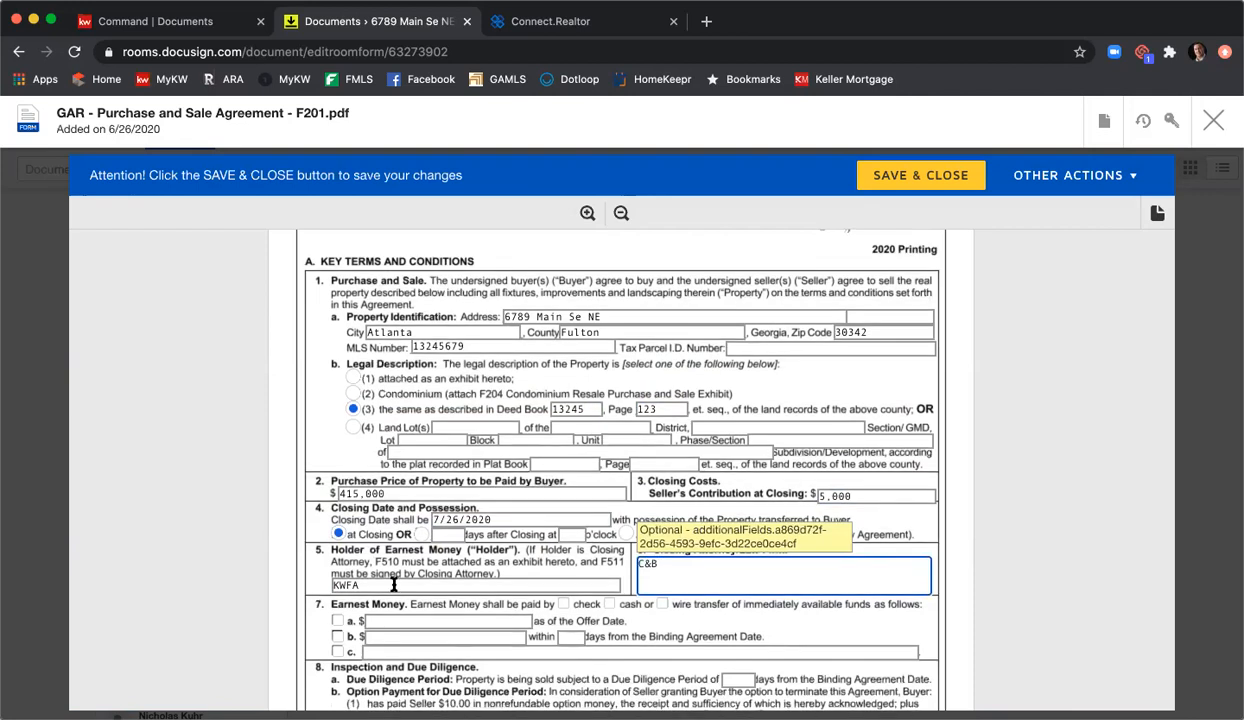
Step: Choose earnest money option b: 4,000 paid within 3 days
scroll(382, 567, down, 1)
click(338, 586)
click(372, 586)
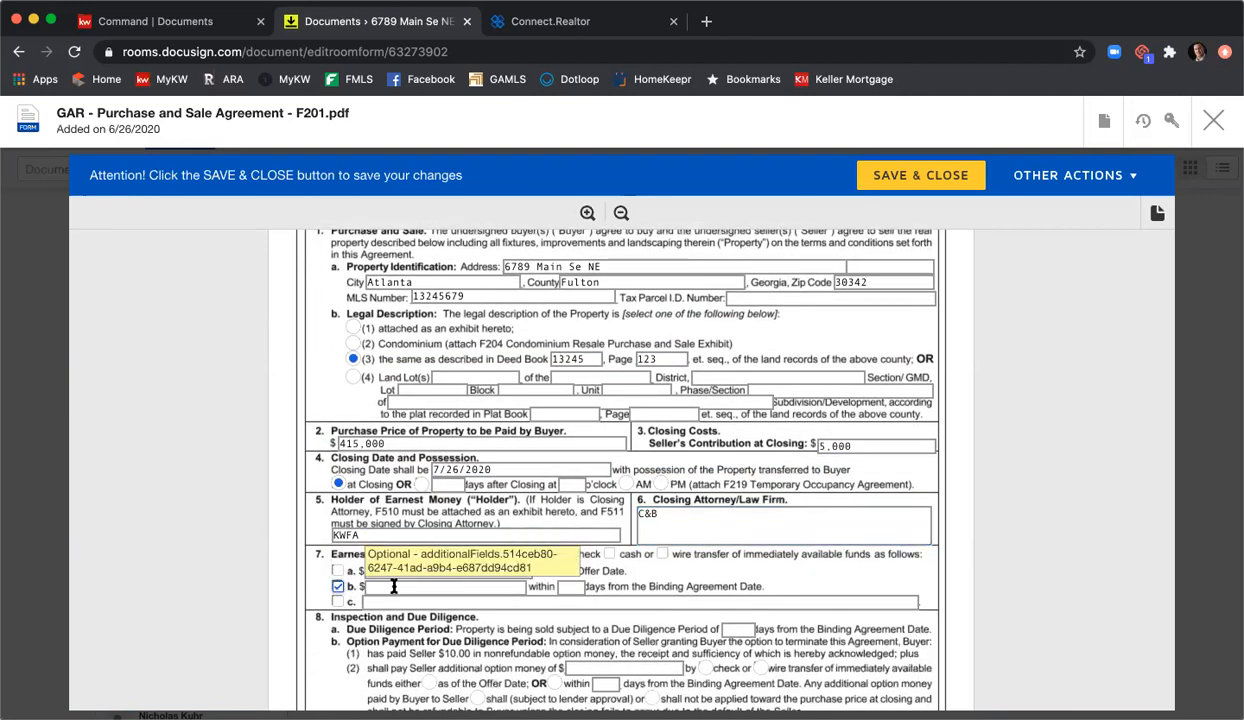
text(4,0)
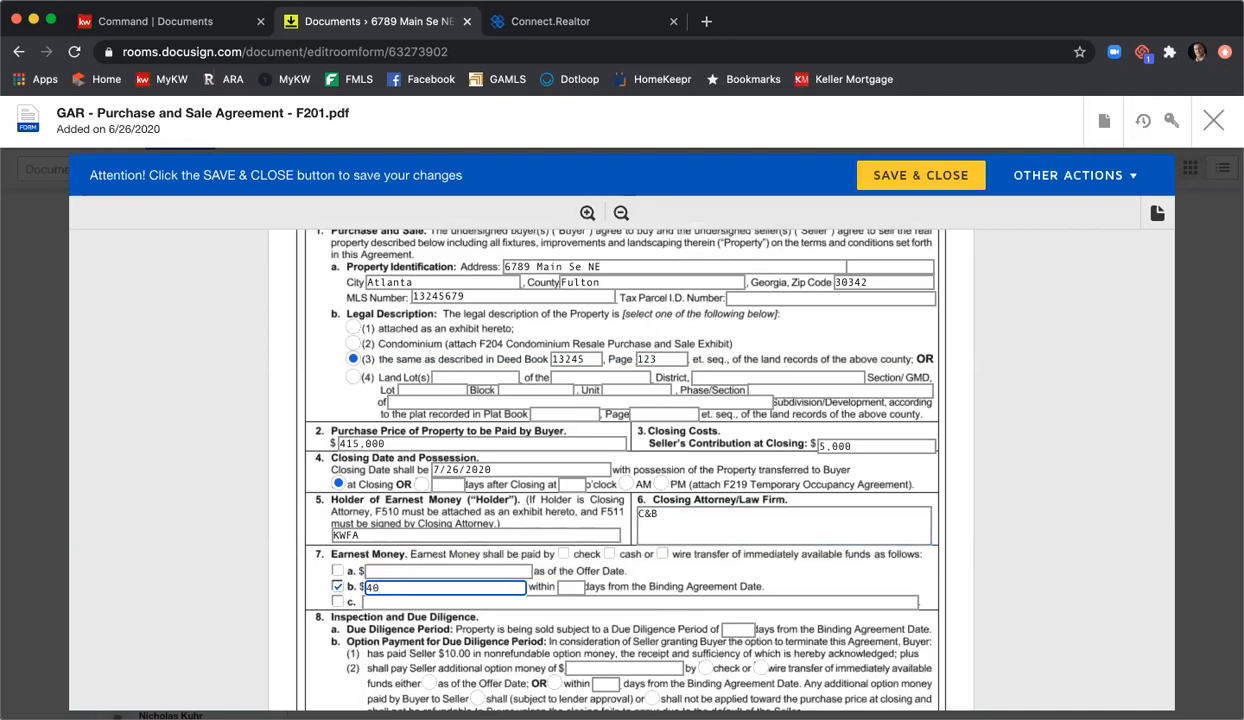
text(00)
key(Tab)
text(3)
scroll(740, 640, down, 1)
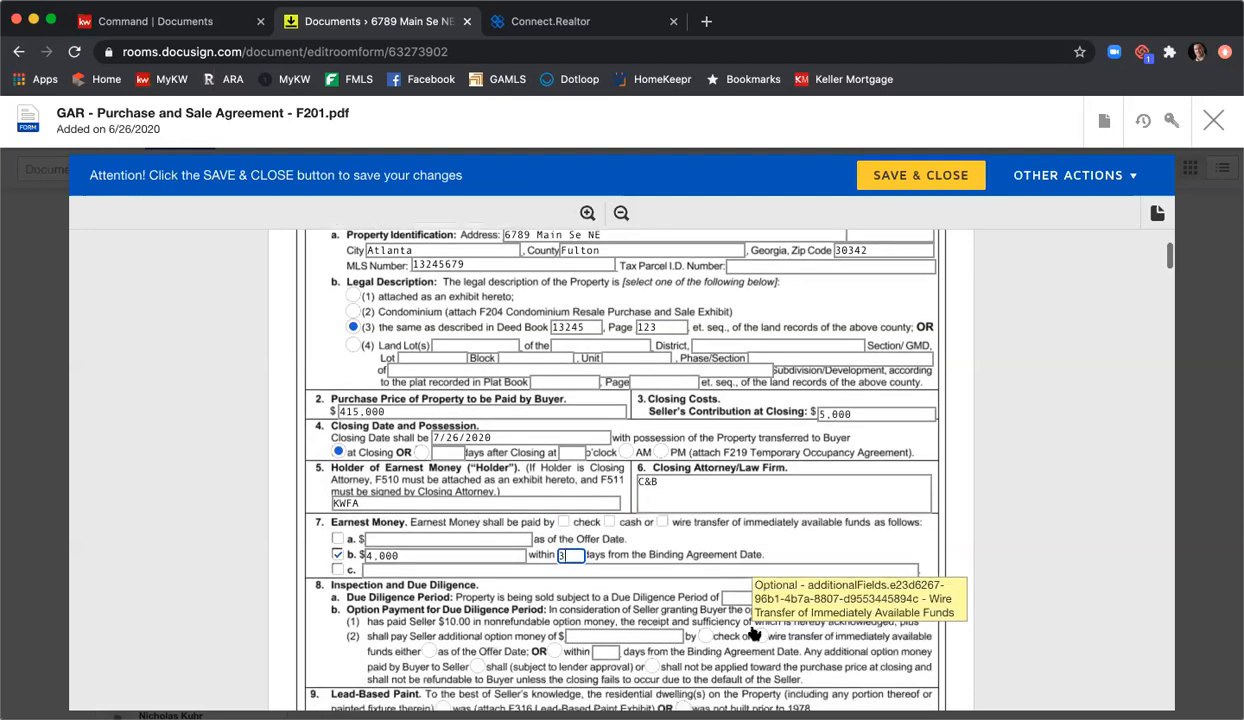
click(738, 597)
Step: Enter a 10-day due diligence period and mark the home as not built before 1978
text(10)
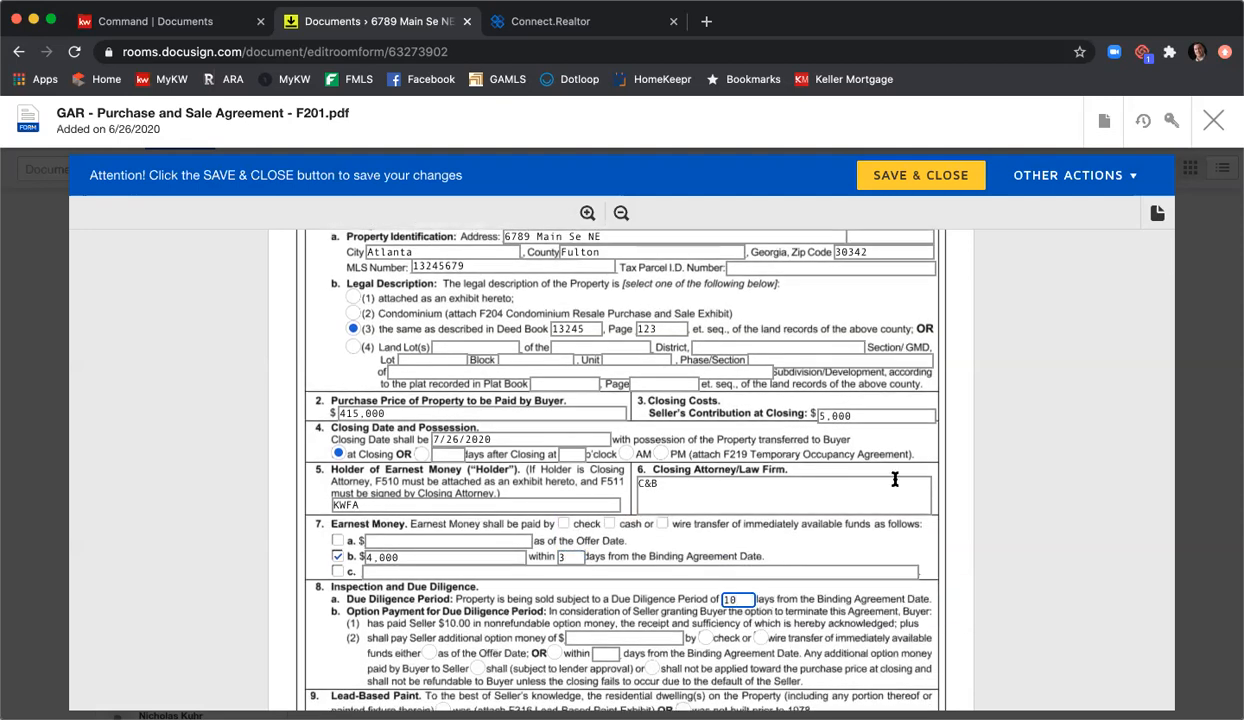
scroll(770, 414, down, 5)
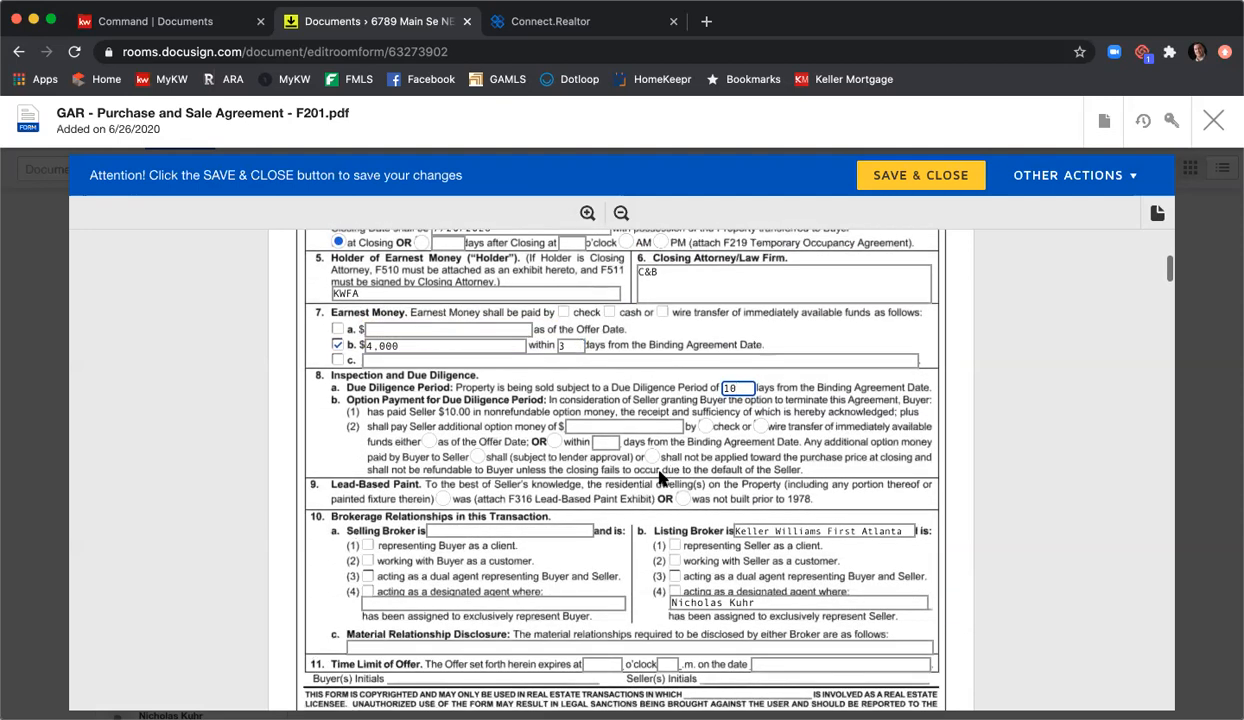
click(683, 498)
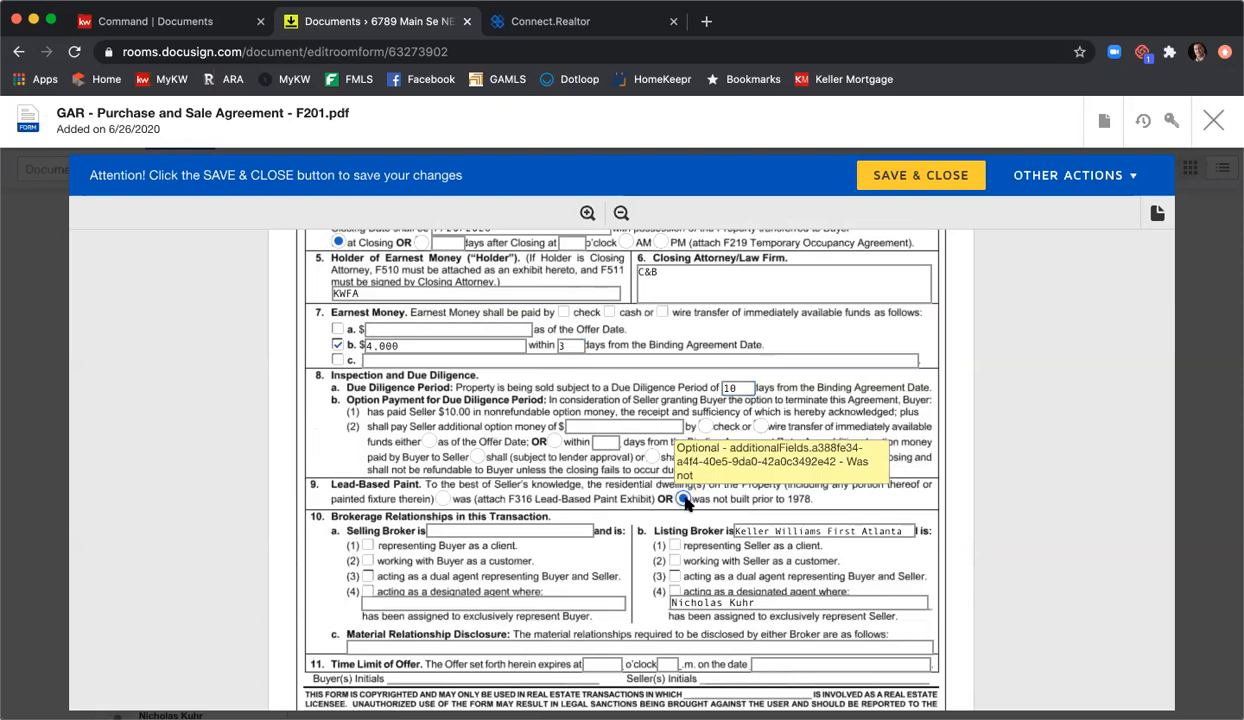
Step: Set listing broker for the seller, Harry Norman for the buyer, and material relationship N/A
scroll(686, 503, down, 2)
click(674, 475)
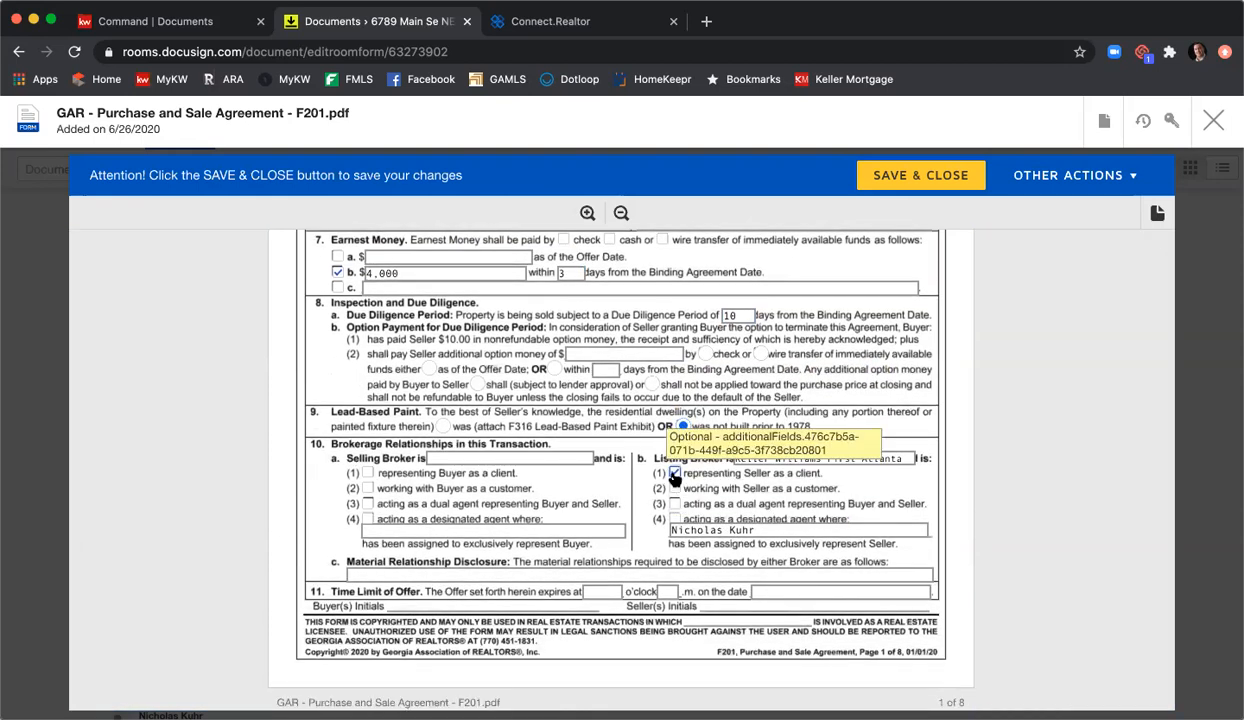
click(548, 457)
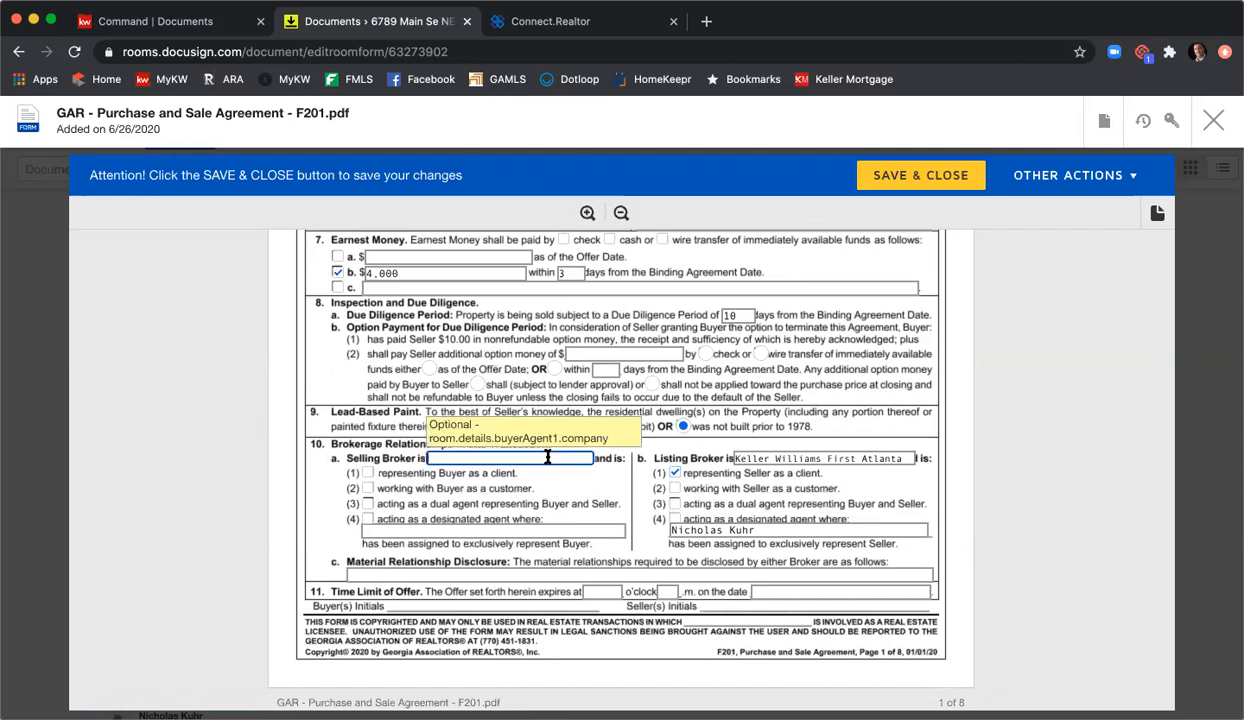
text(Harry Norman)
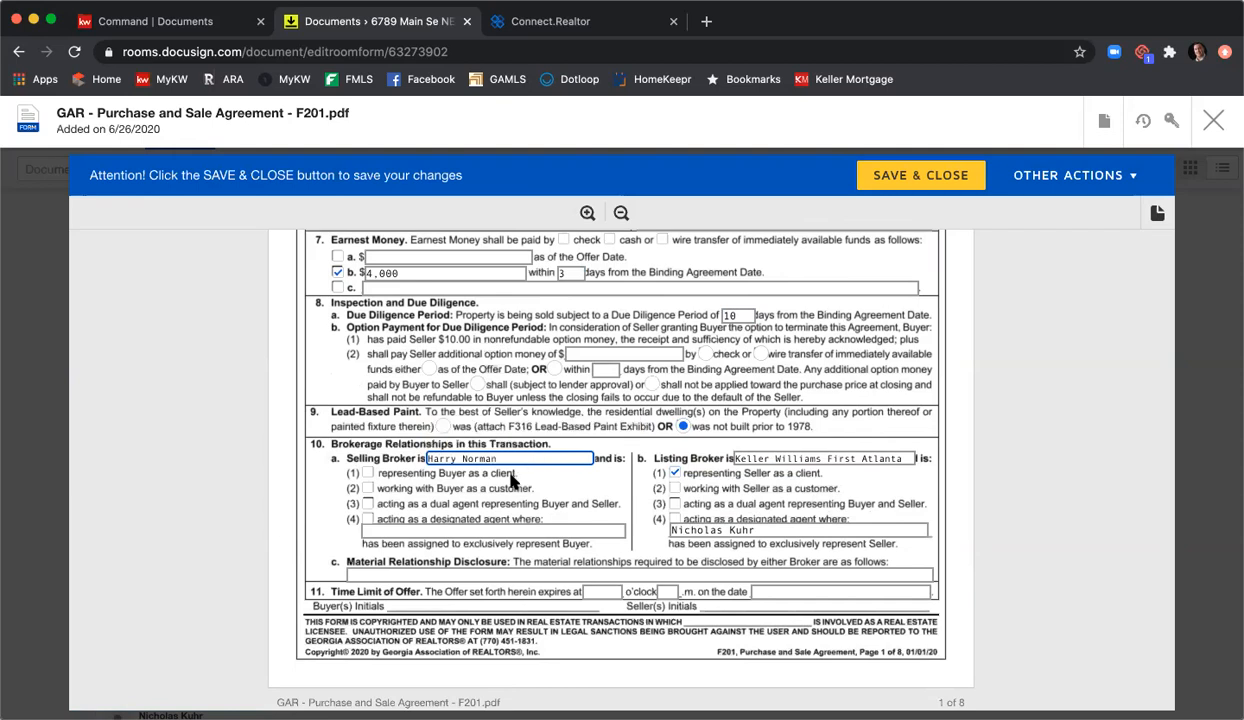
click(368, 472)
click(420, 576)
text(N/A)
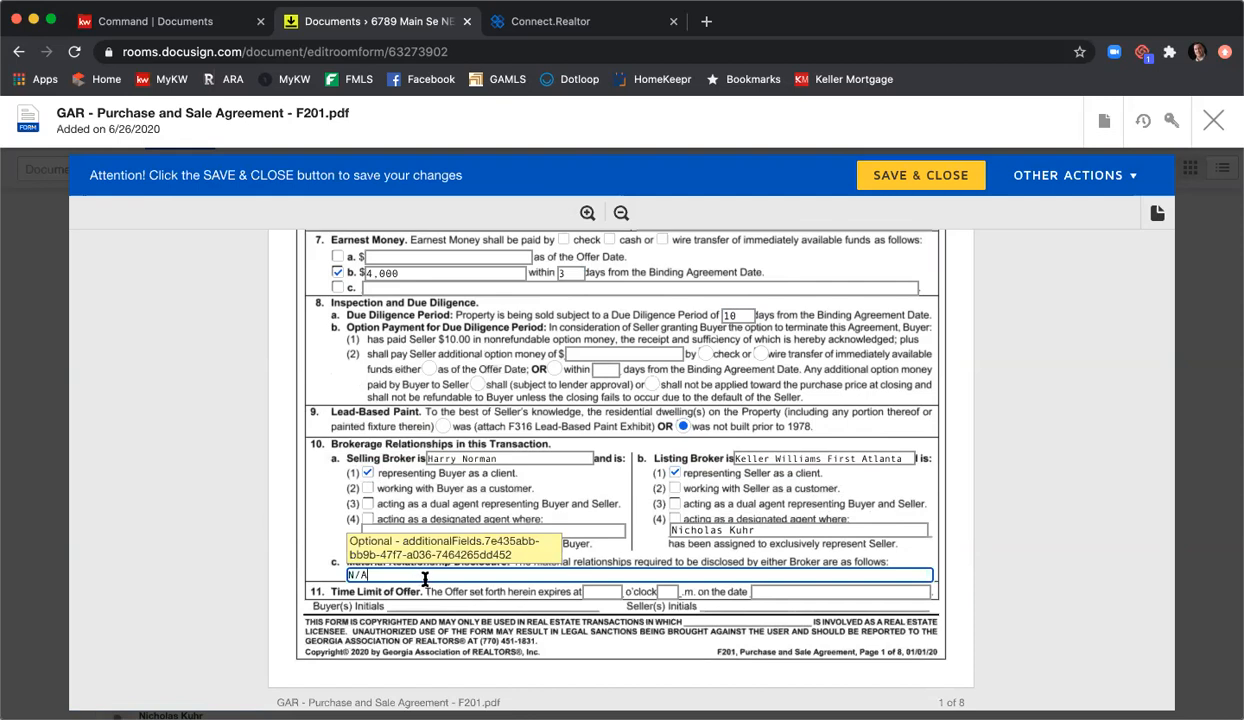
Step: Set the offer to expire at 5 p.m. on 6/27/2020
click(605, 591)
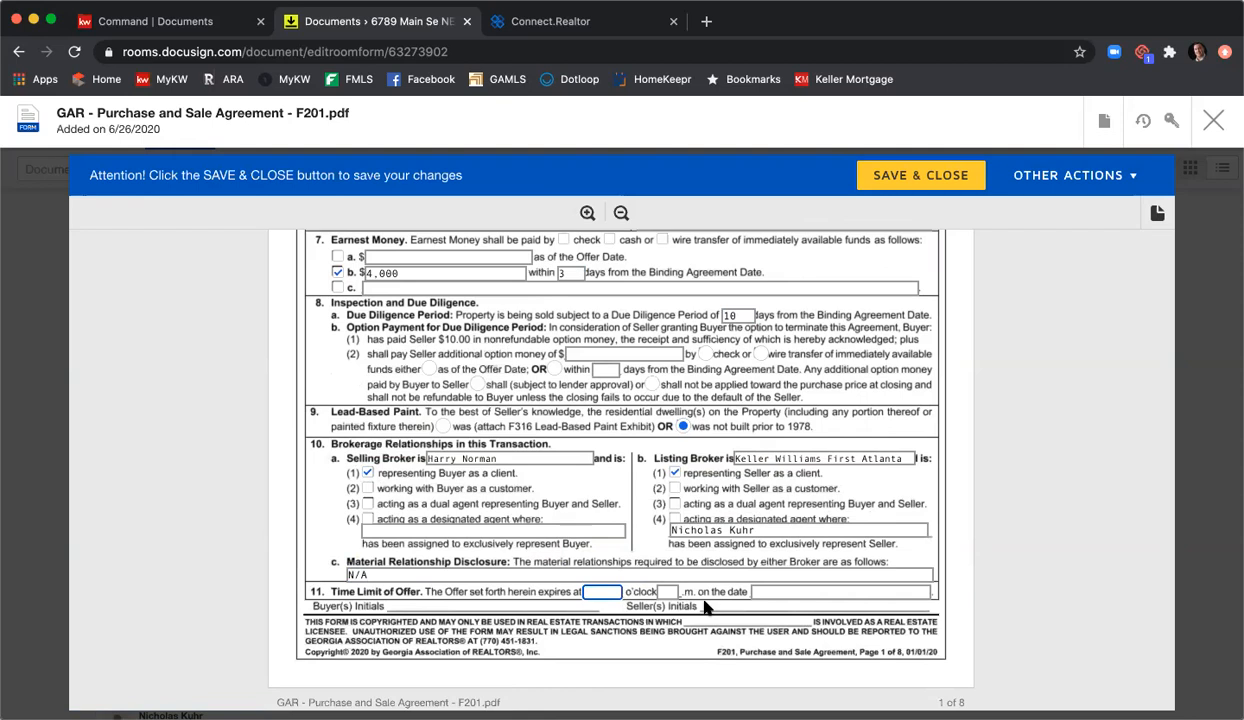
key(Tab)
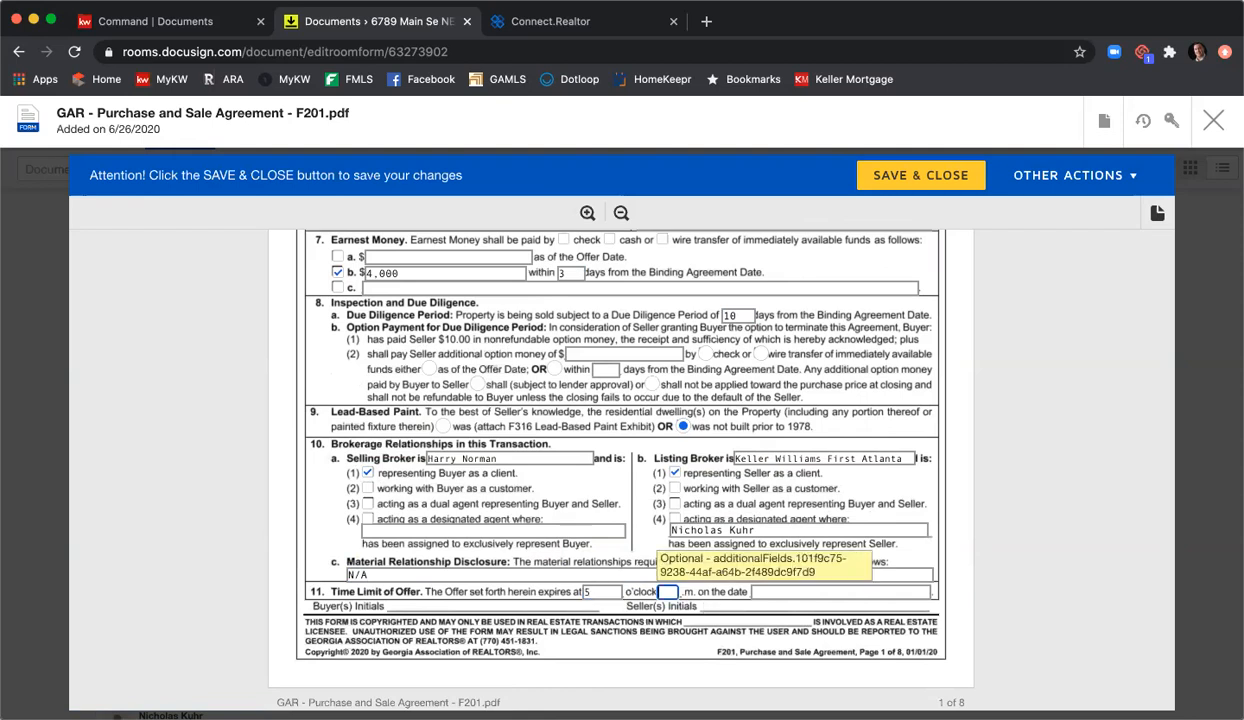
text(p)
key(Tab)
text(7)
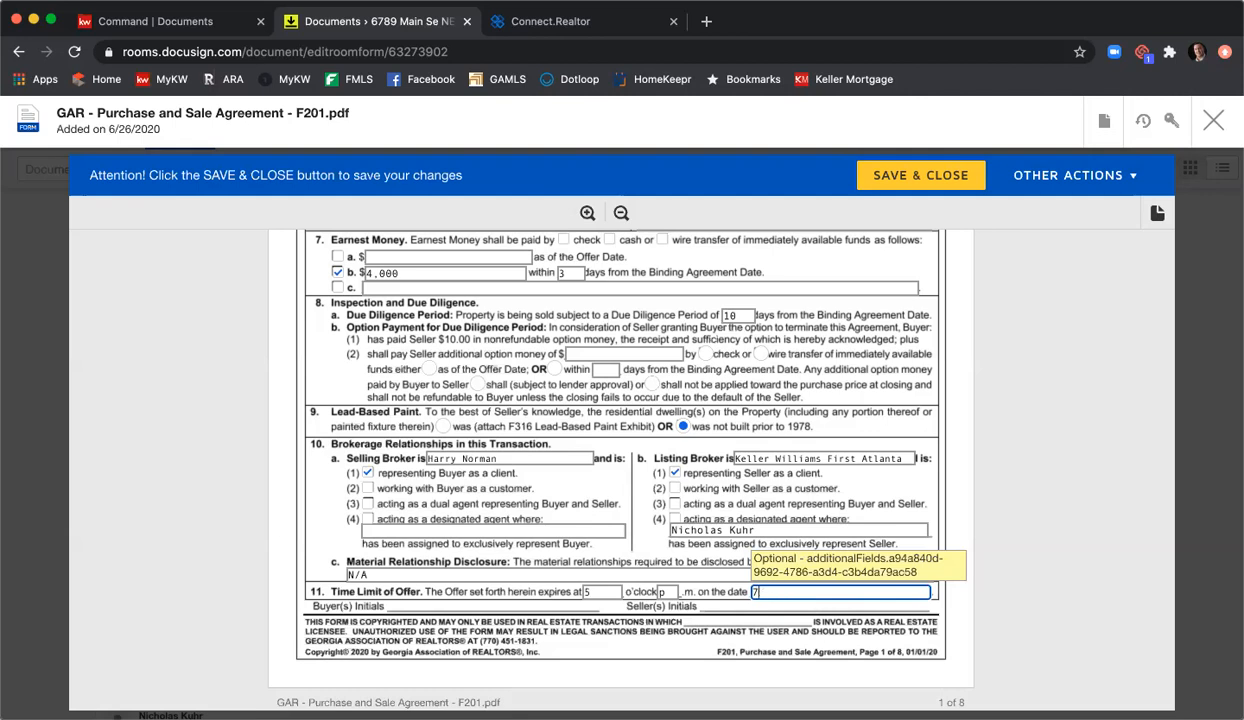
text(/276/27/2020)
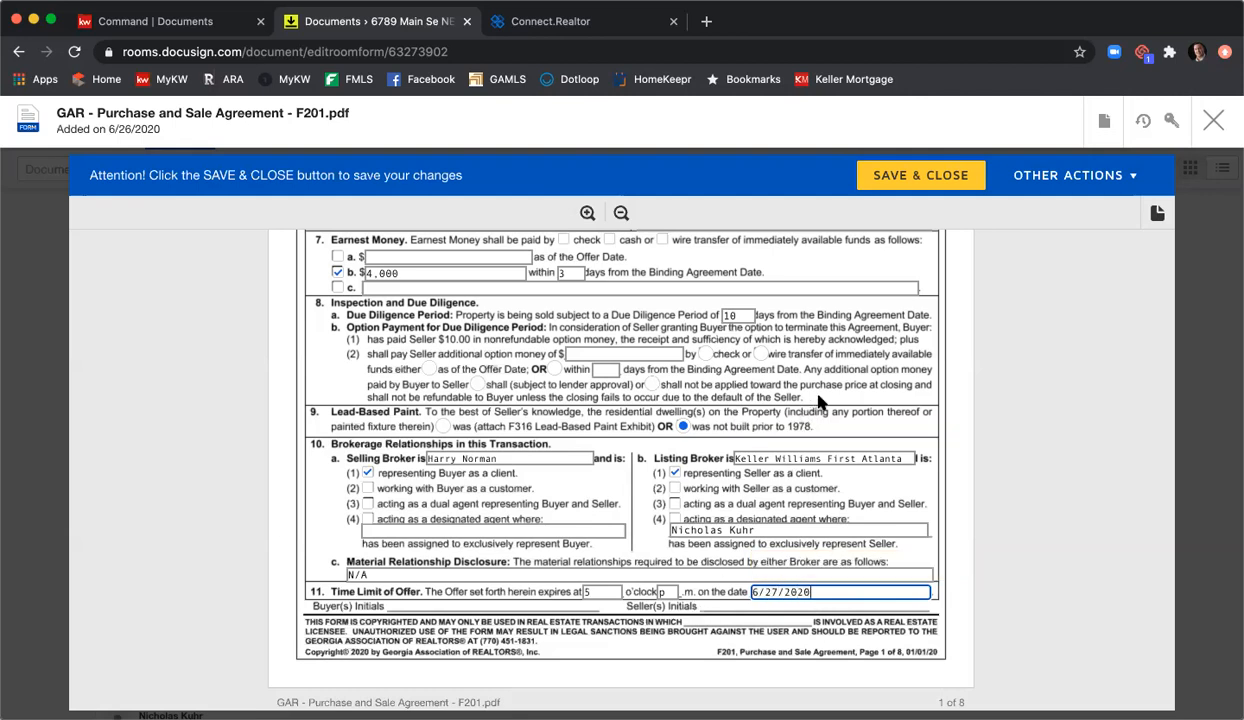
Step: Tick the F310, F322 and F404 exhibits in section 8, lettering them A, B and C
scroll(828, 393, down, 4)
scroll(834, 391, down, 10)
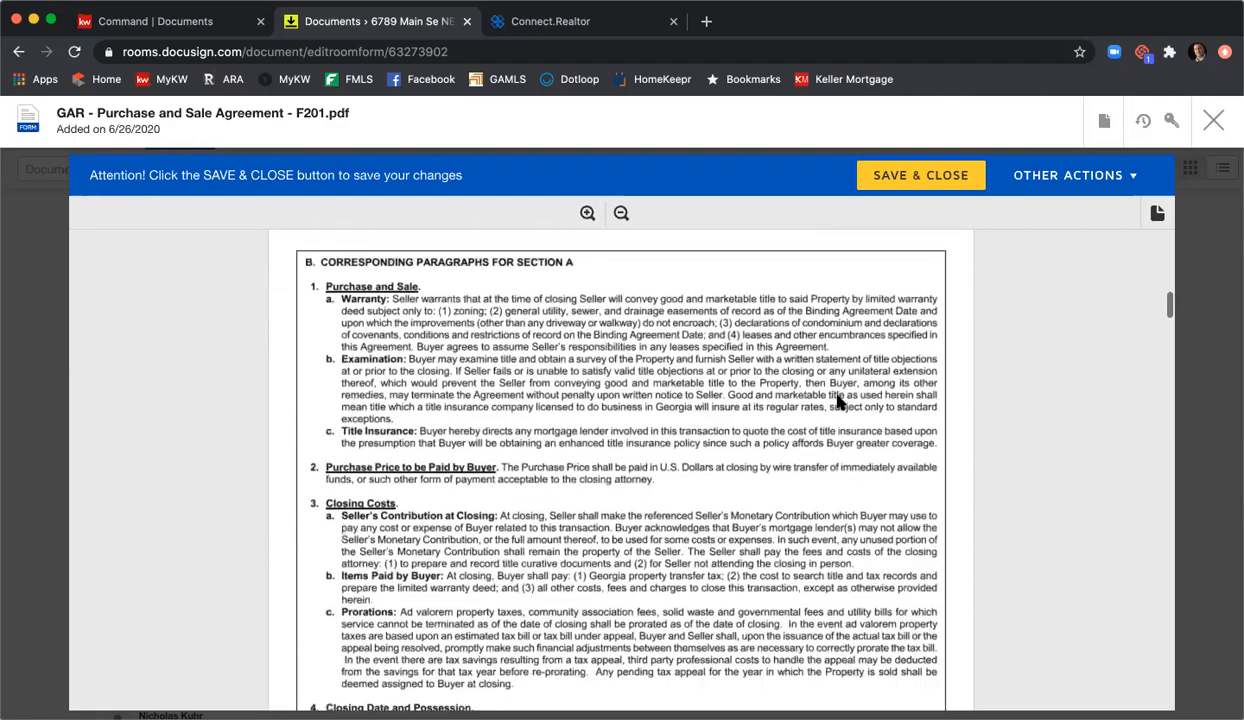
scroll(838, 400, down, 18)
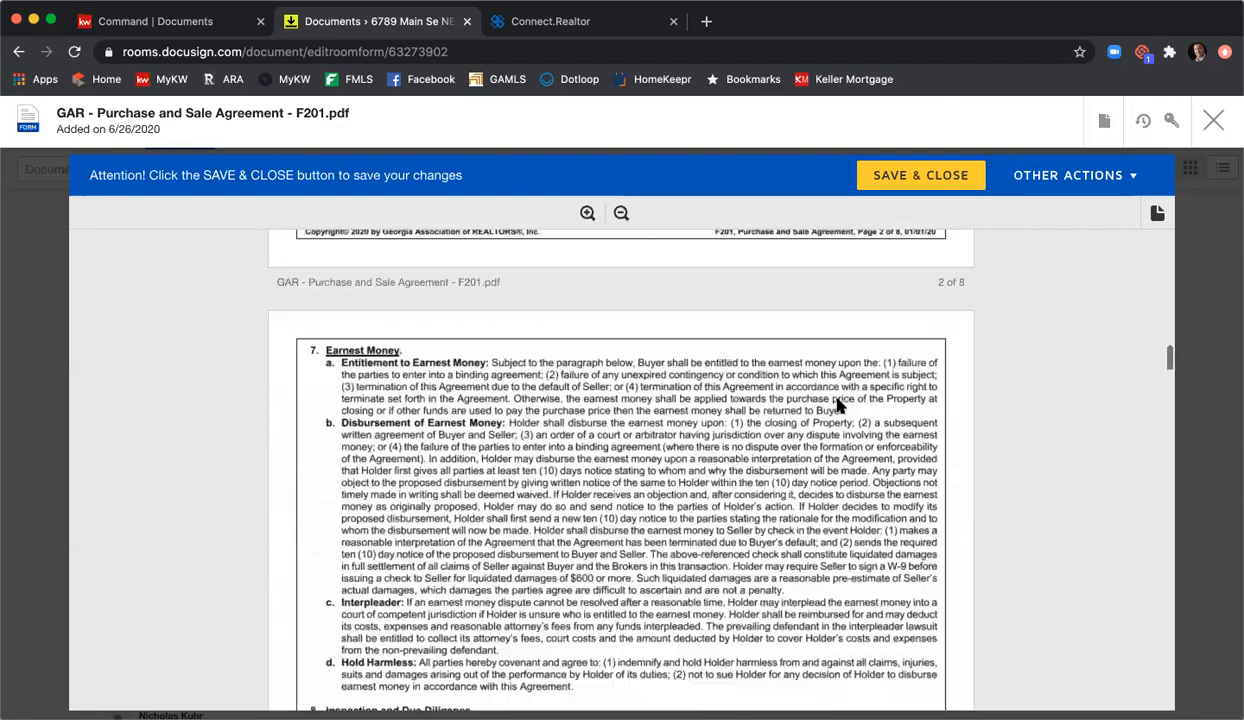
scroll(838, 403, down, 20)
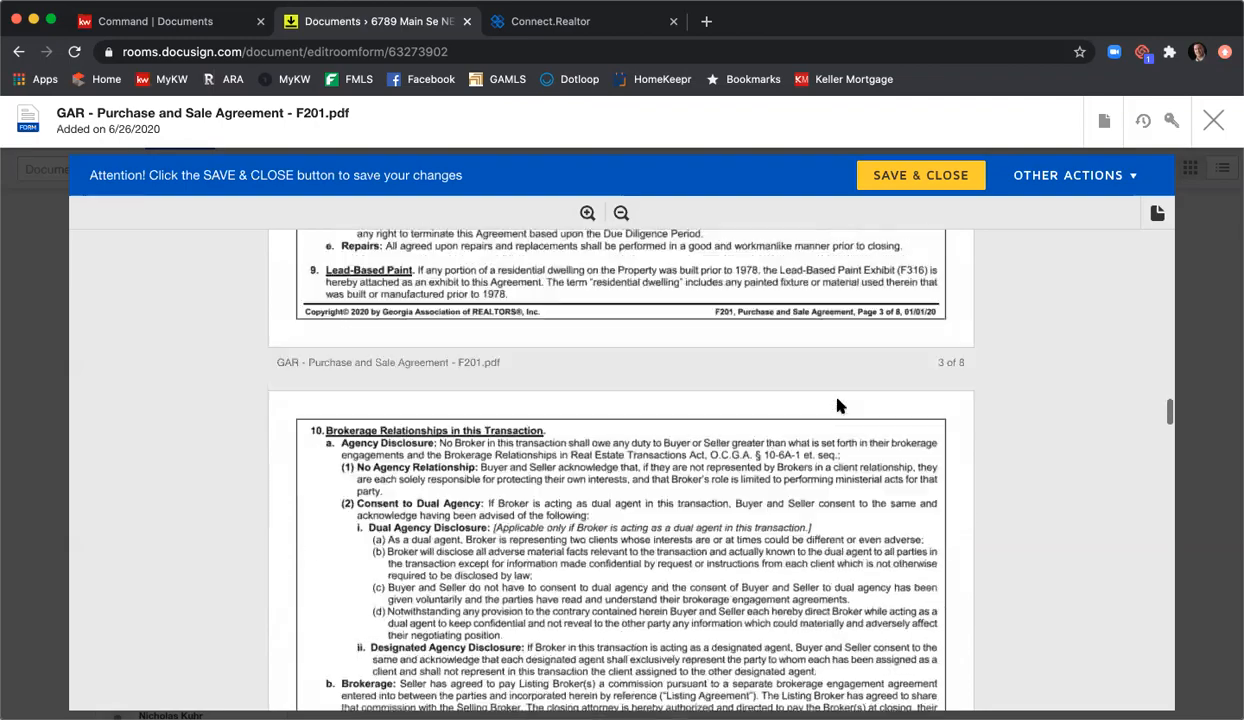
scroll(838, 406, down, 20)
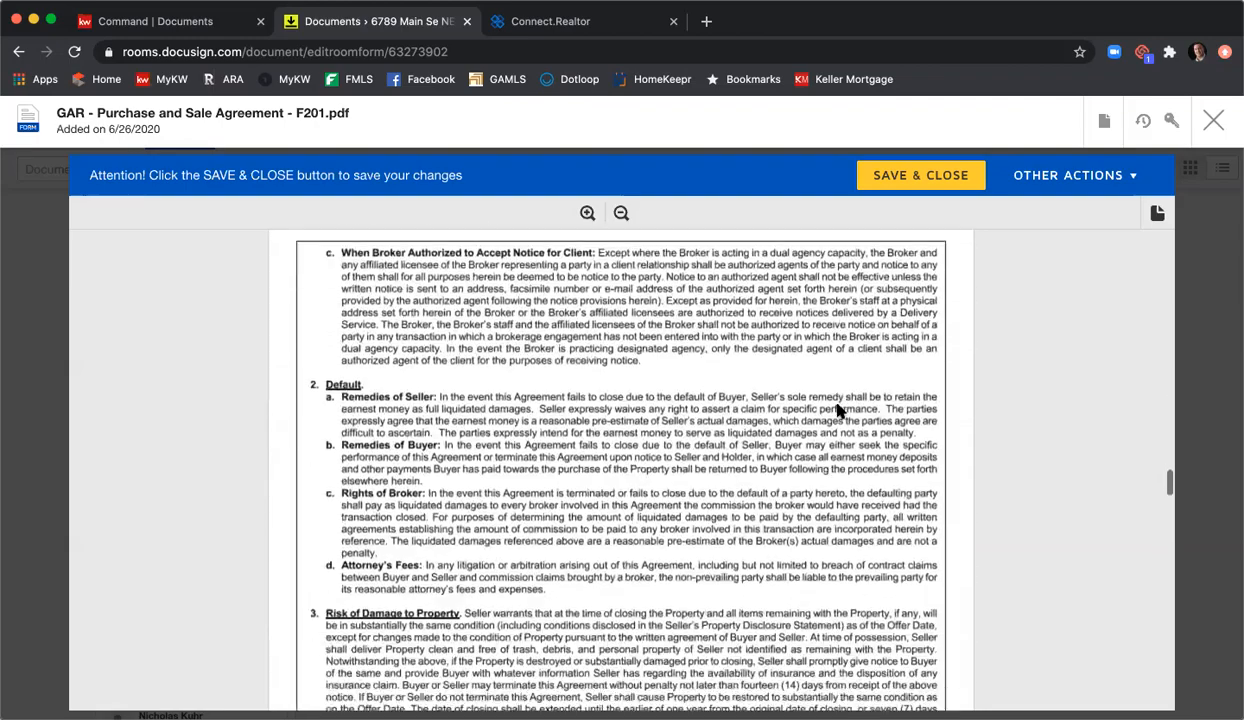
scroll(838, 412, down, 20)
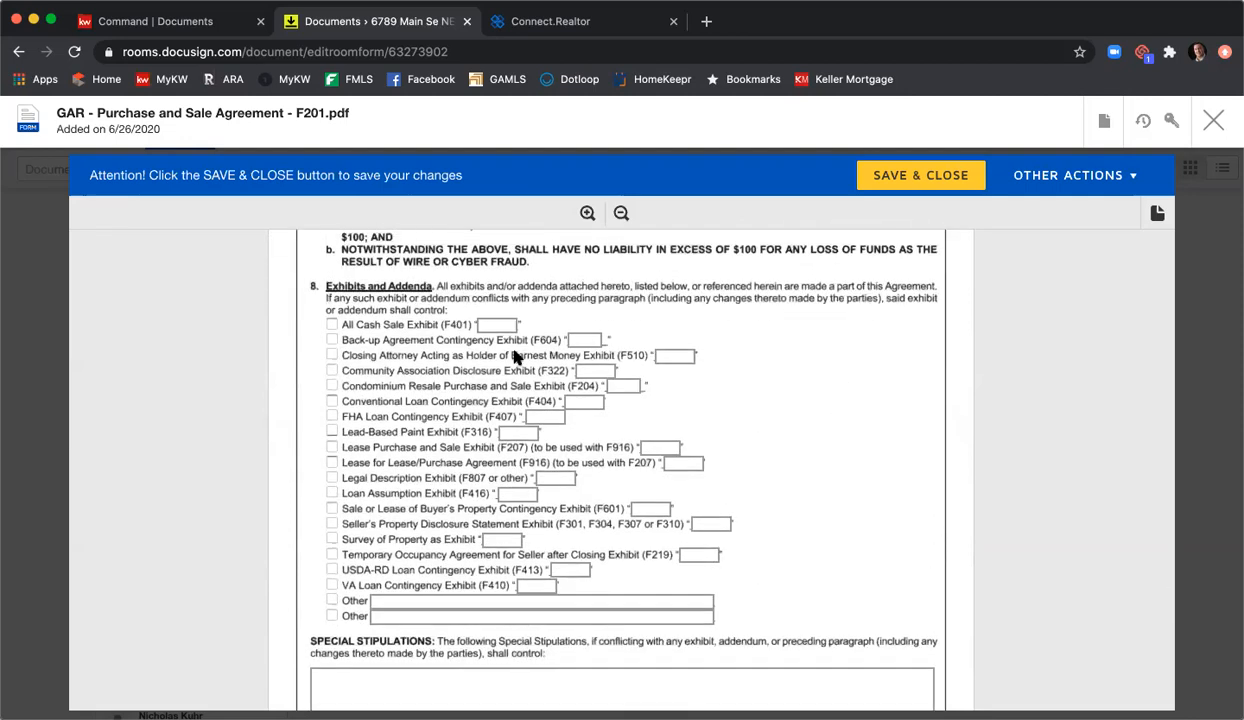
click(332, 523)
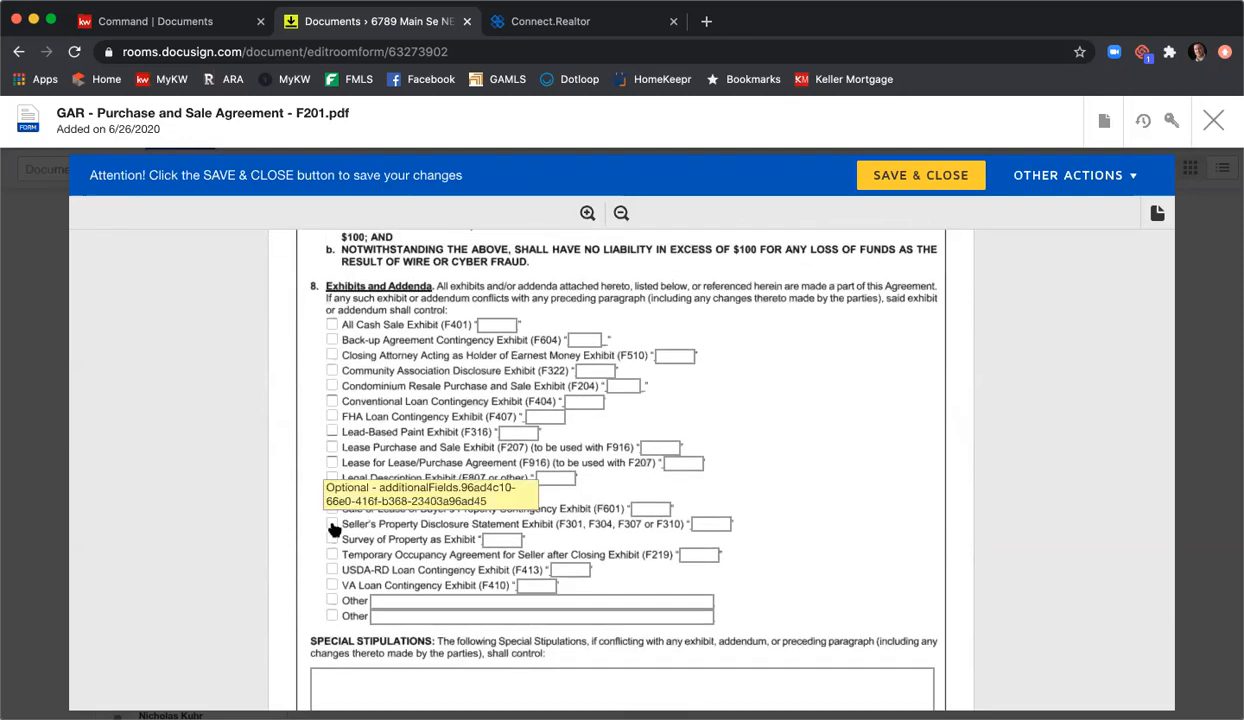
click(705, 523)
text(A)
click(332, 370)
click(590, 370)
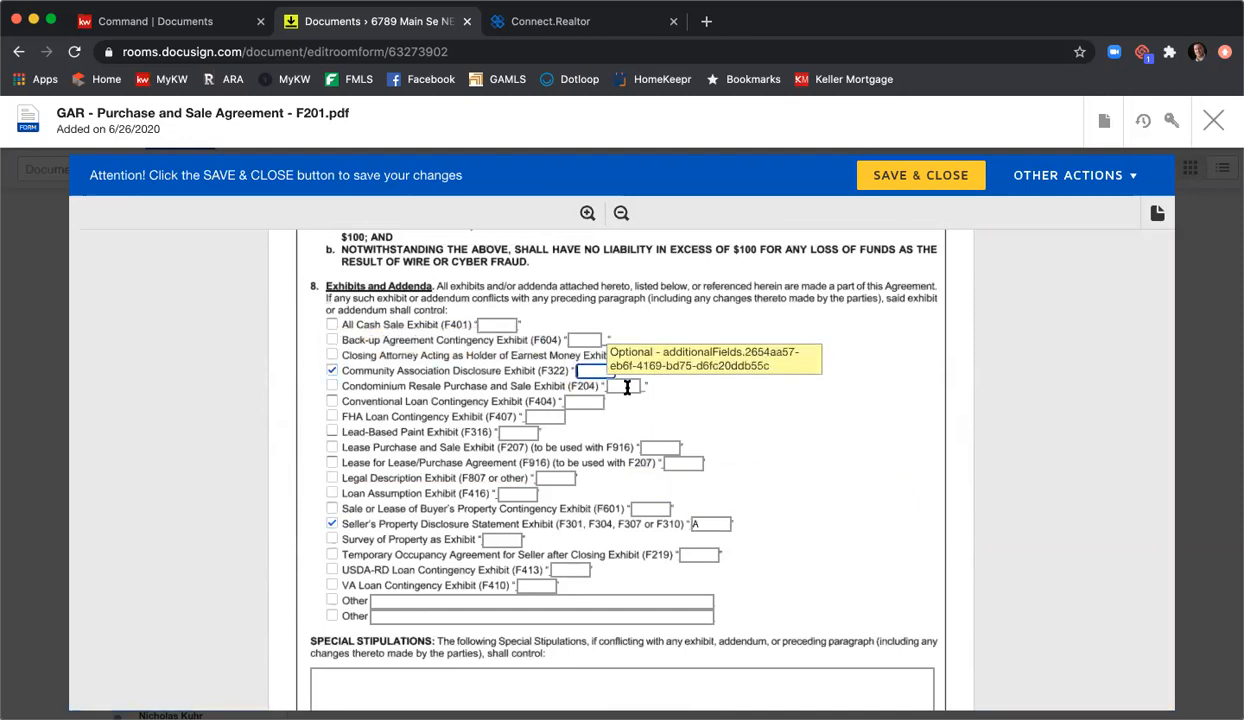
text(B)
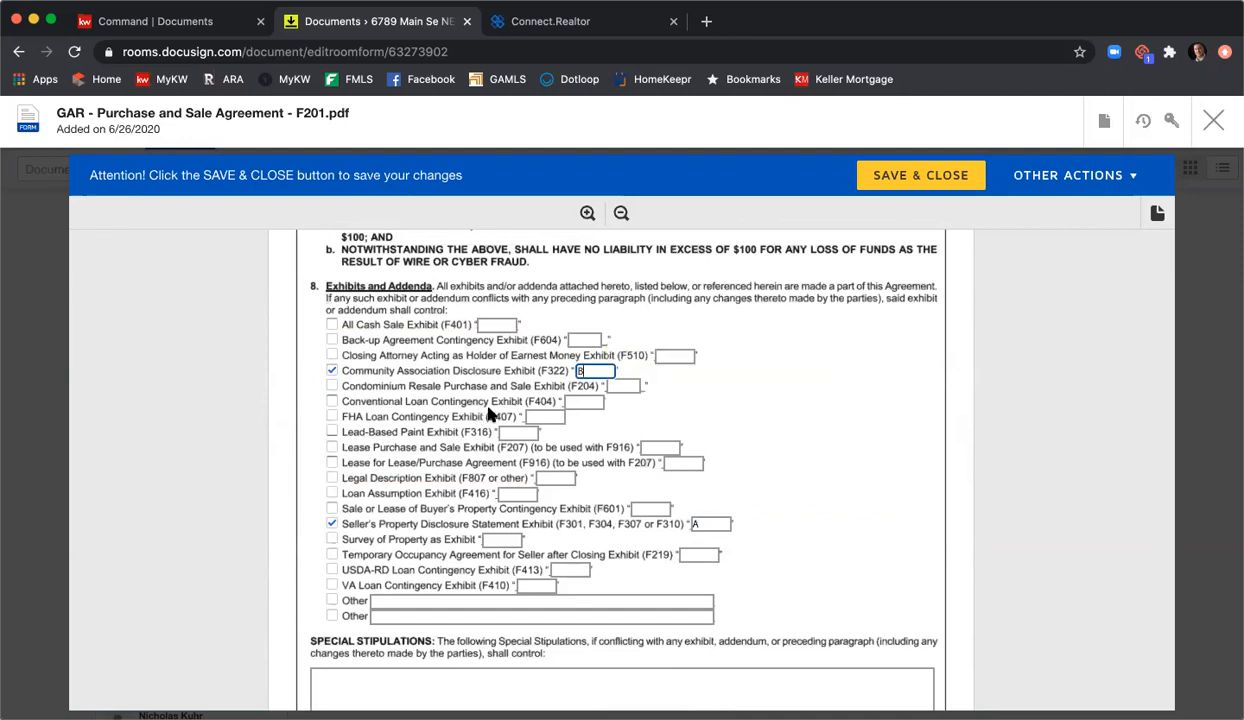
click(332, 401)
click(590, 402)
text(C)
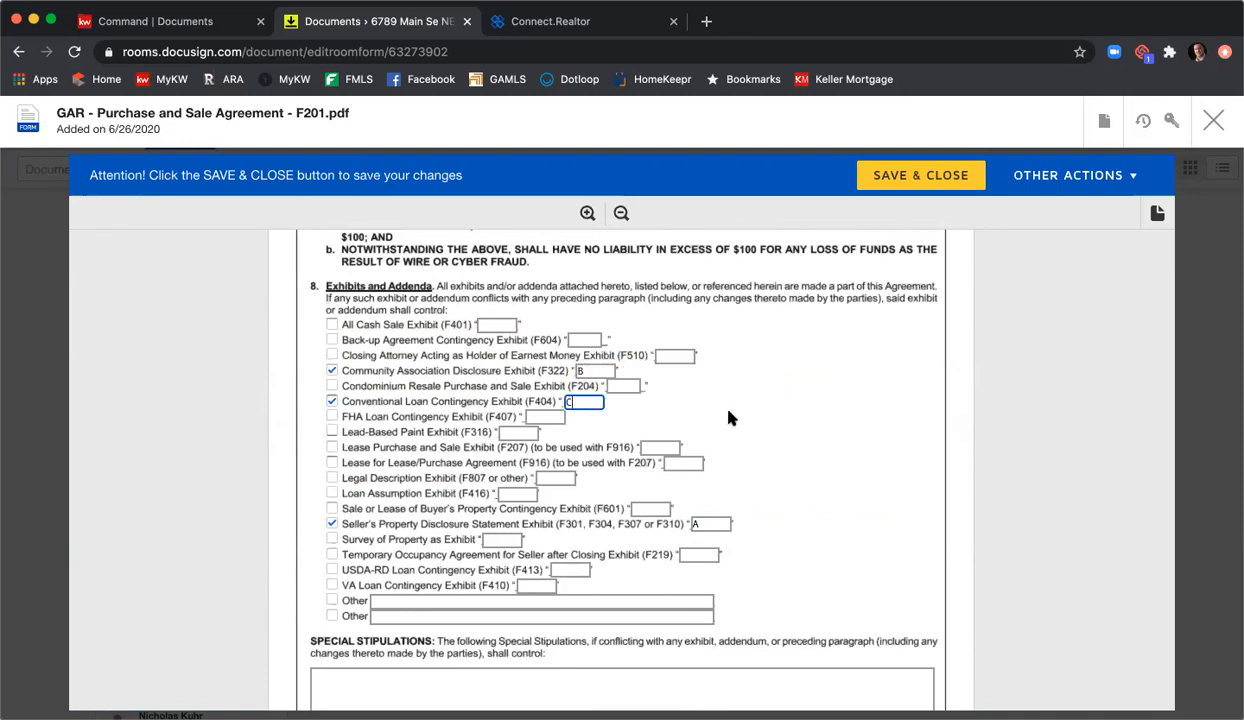
scroll(730, 418, down, 1)
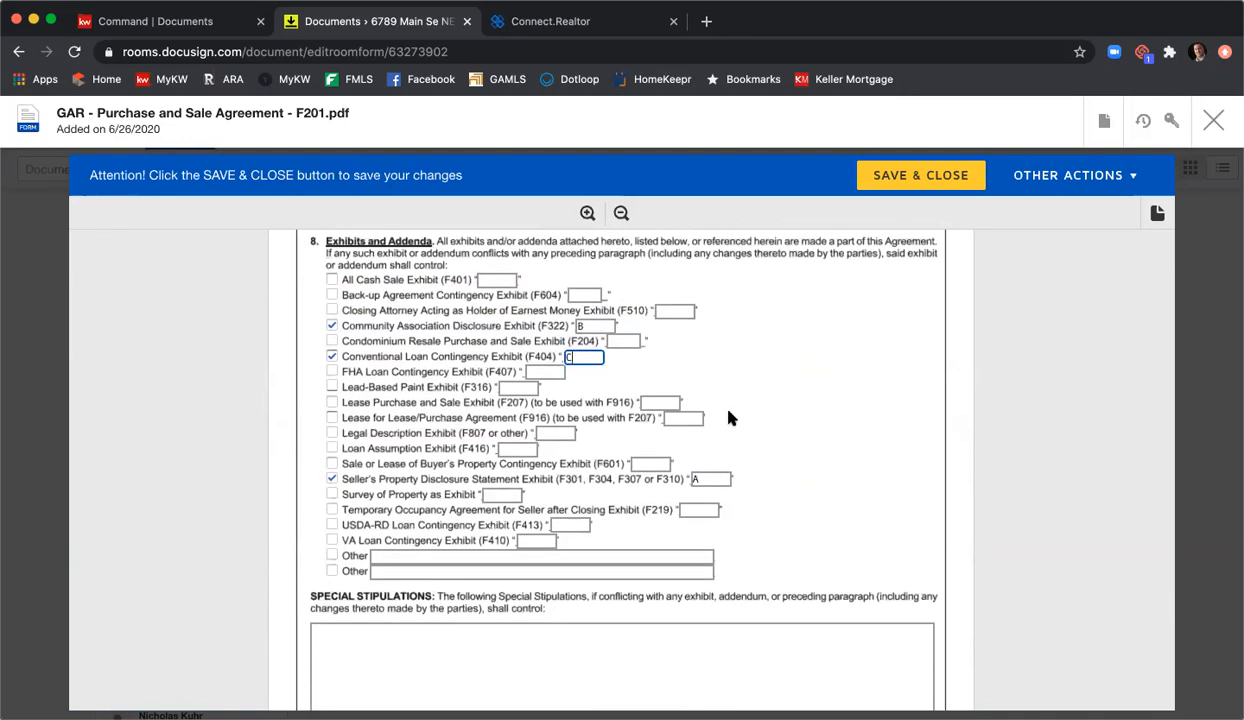
Step: Write the stipulation: buyer's financing contingency within 24-hours of binding added as Exhibit C
scroll(728, 418, down, 1)
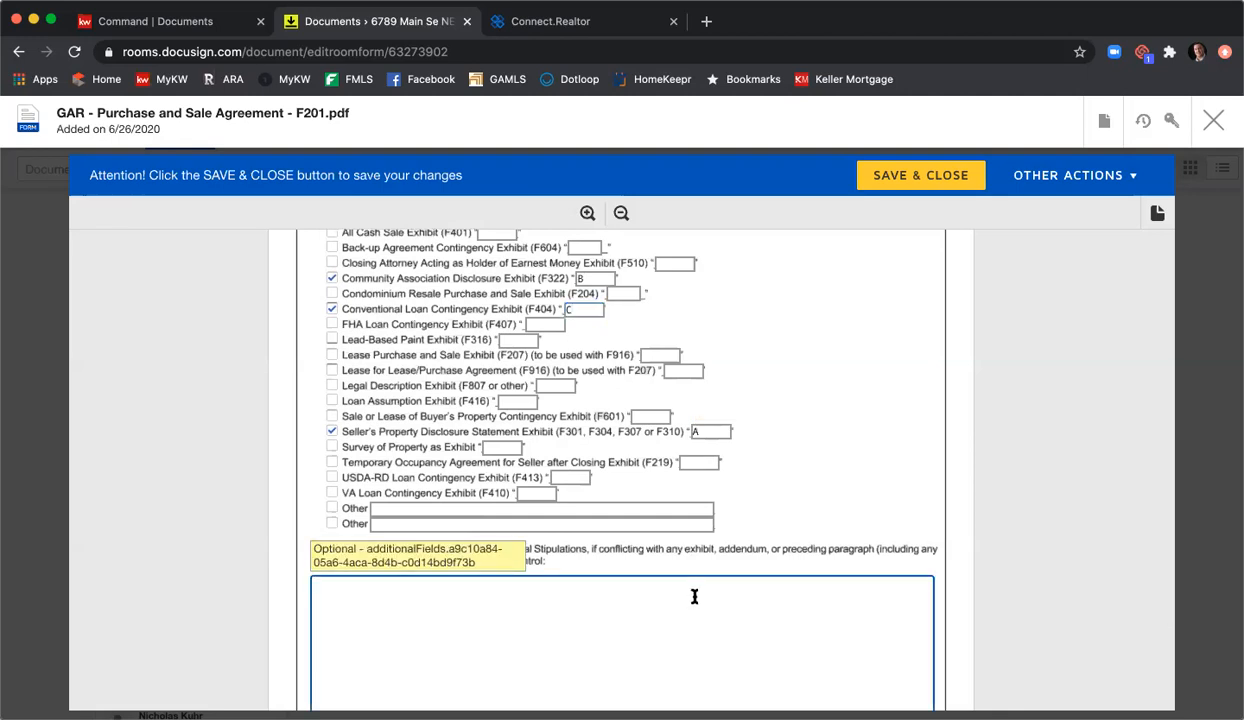
click(694, 596)
text(Buyers)
text(to rpov)
key(BackSpace)
key(BackSpace)
key(BackSpace)
key(BackSpace)
text(provigfin)
key(BackSpace)
key(BackSpace)
key(BackSpace)
key(BackSpace)
text(financing contingency within 24-hours of binding)
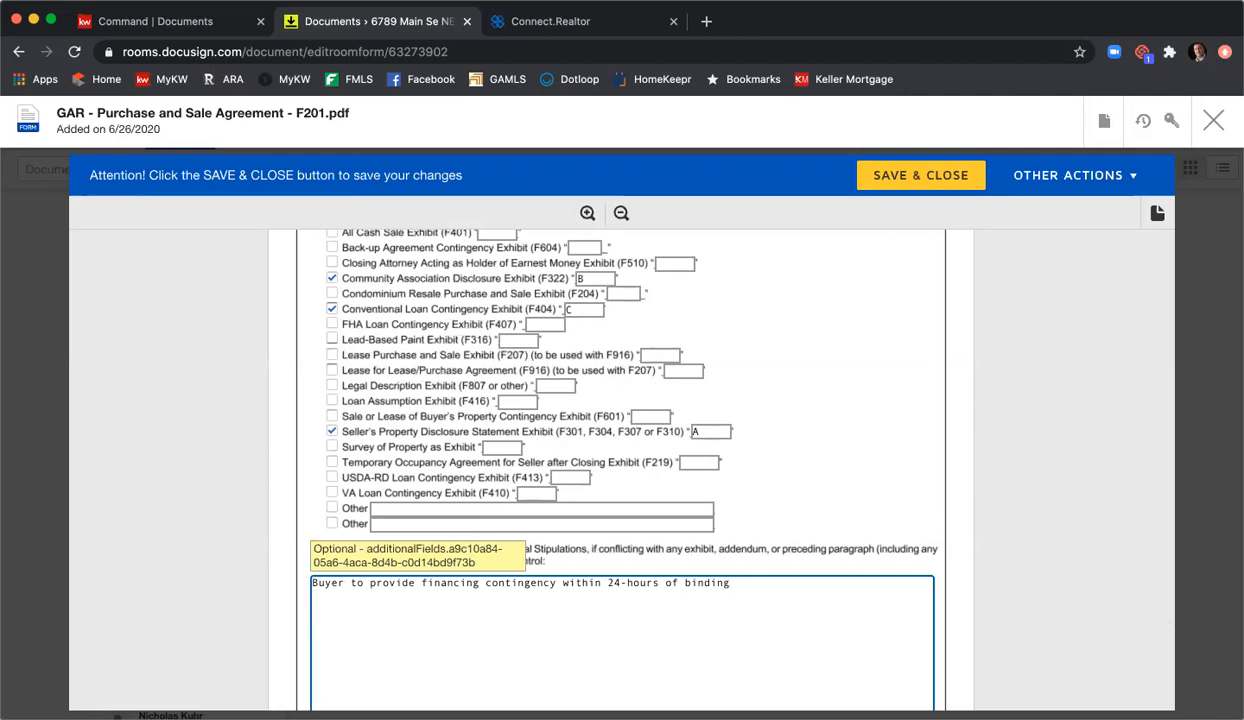
text( to be added to cont)
text(ract as Exh)
text(bit)
text(i)
key(BackSpace)
key(BackSpace)
key(BackSpace)
key(BackSpace)
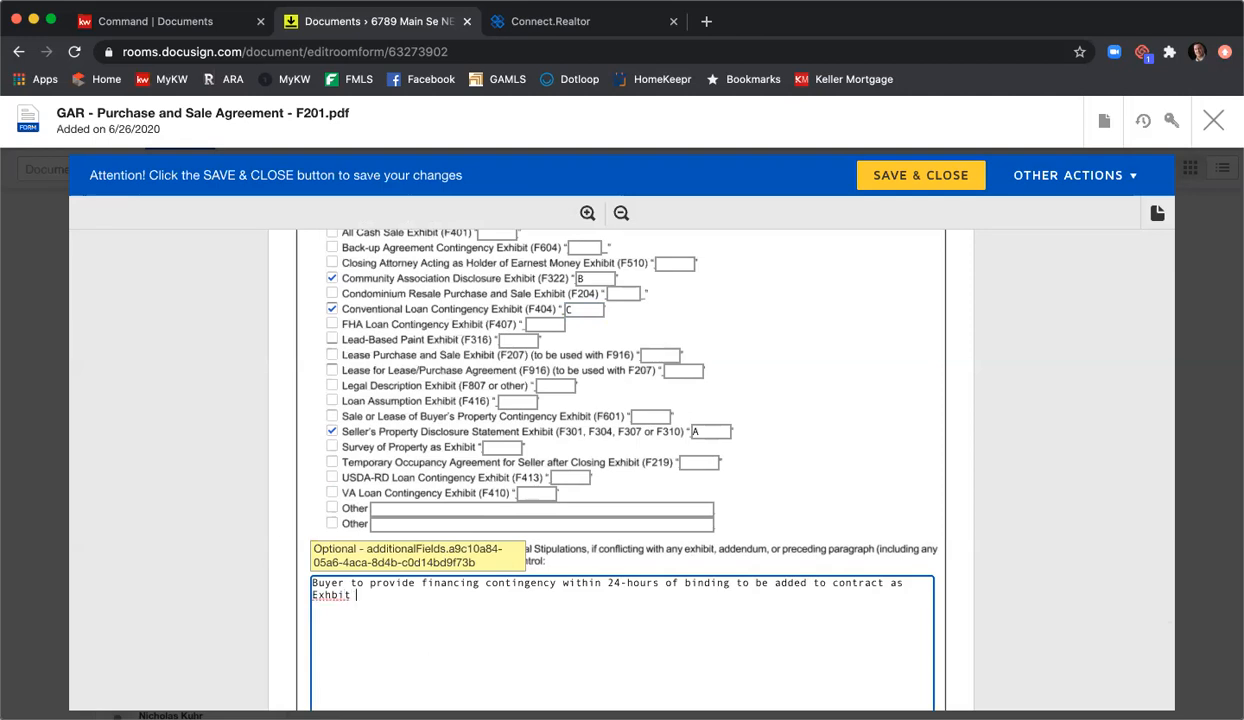
text(ibit C.)
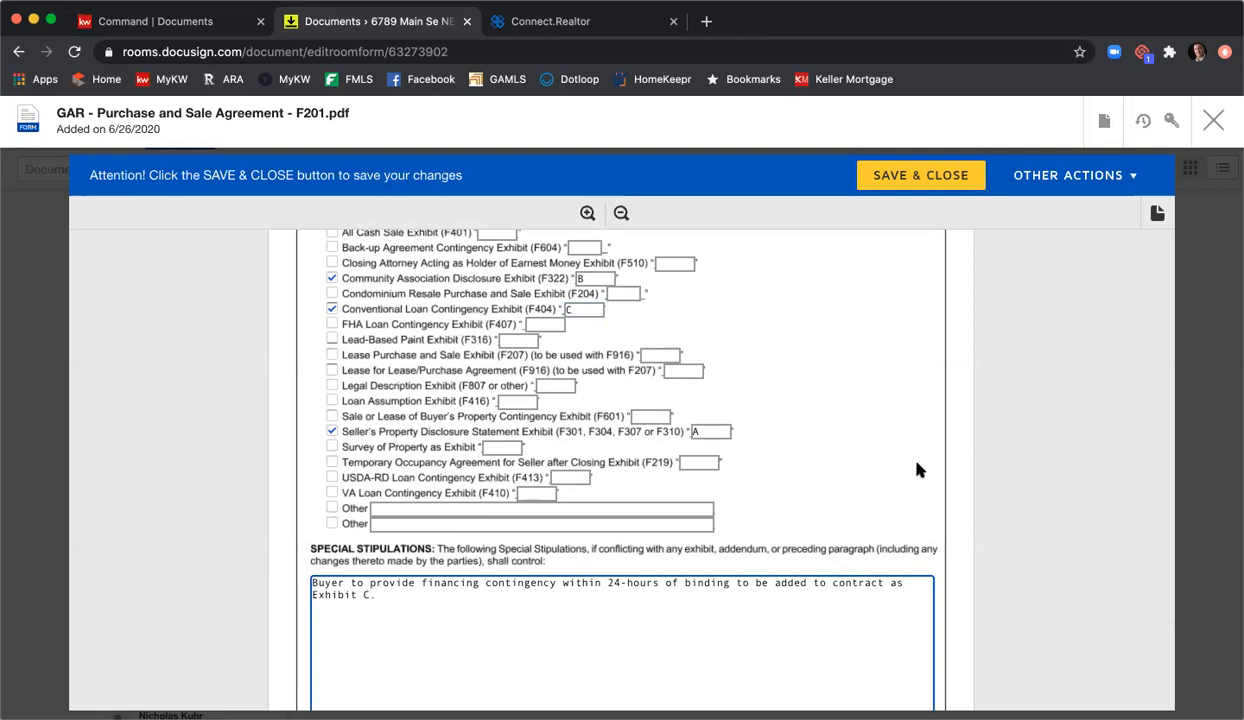
Step: Add a second stipulation line, 'Write some more stips.'
scroll(623, 485, down, 2)
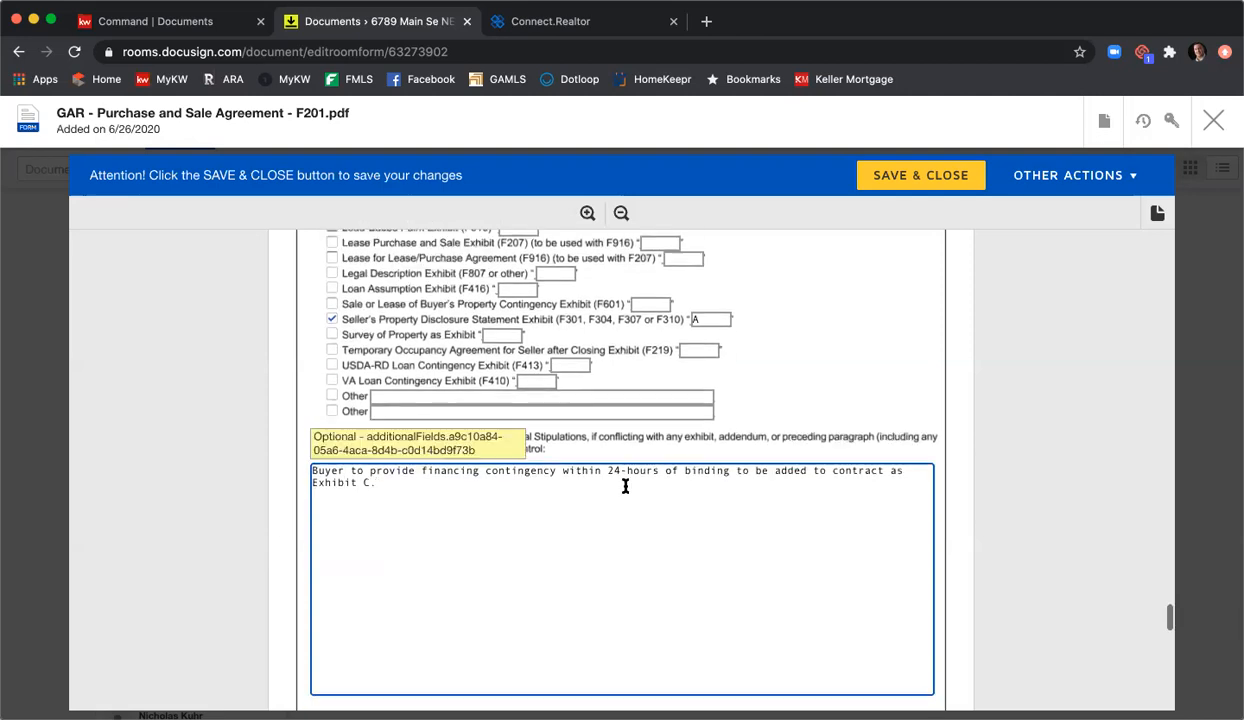
key(Return)
text(Write some more stu)
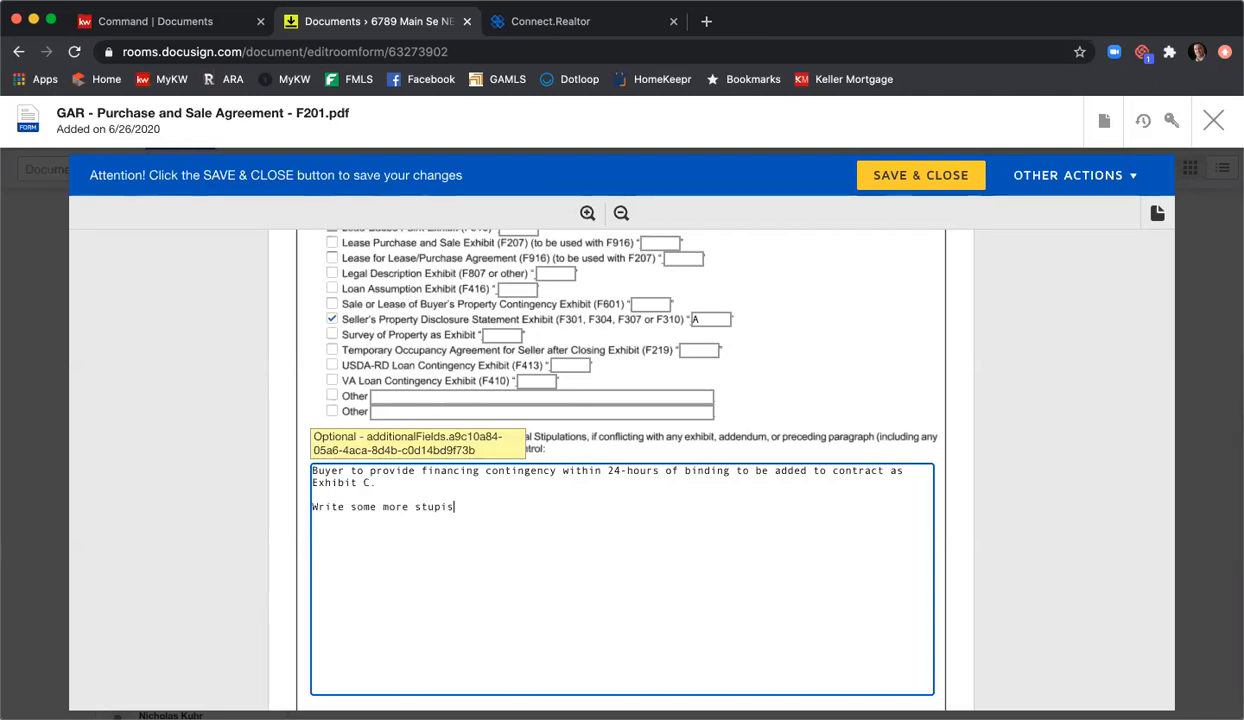
key(BackSpace)
text(ips.)
scroll(655, 461, down, 2)
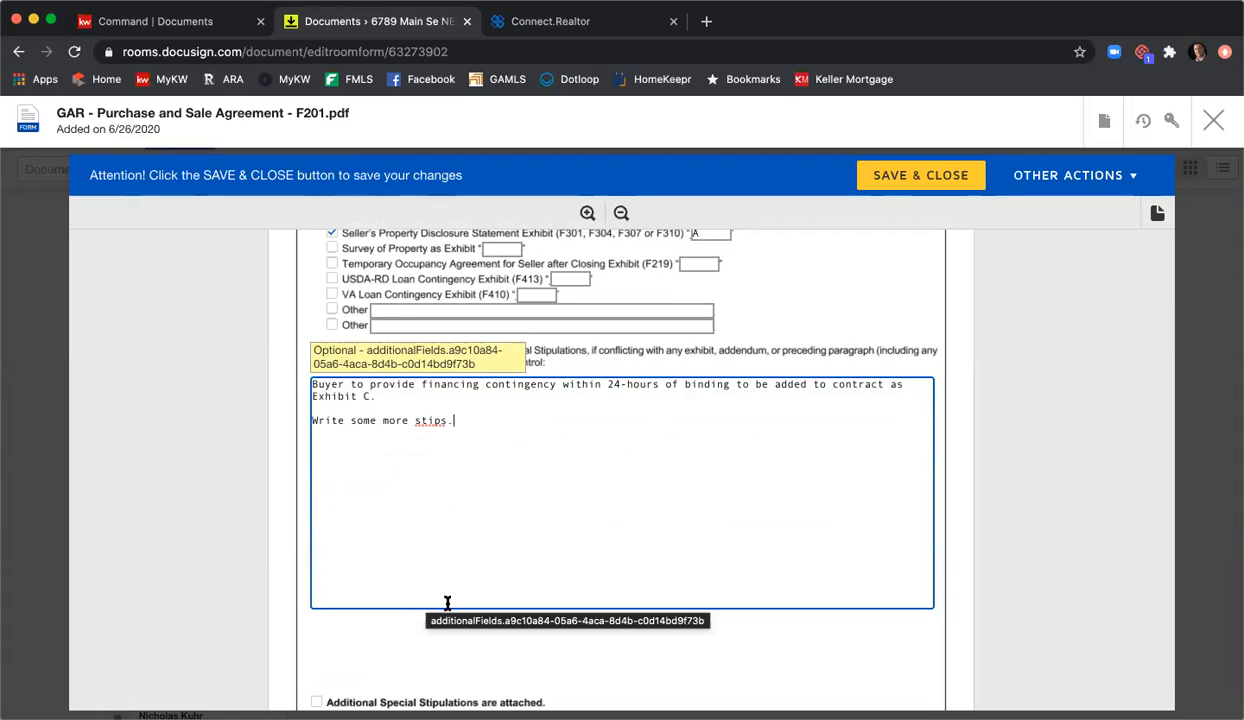
scroll(360, 618, down, 2)
click(318, 620)
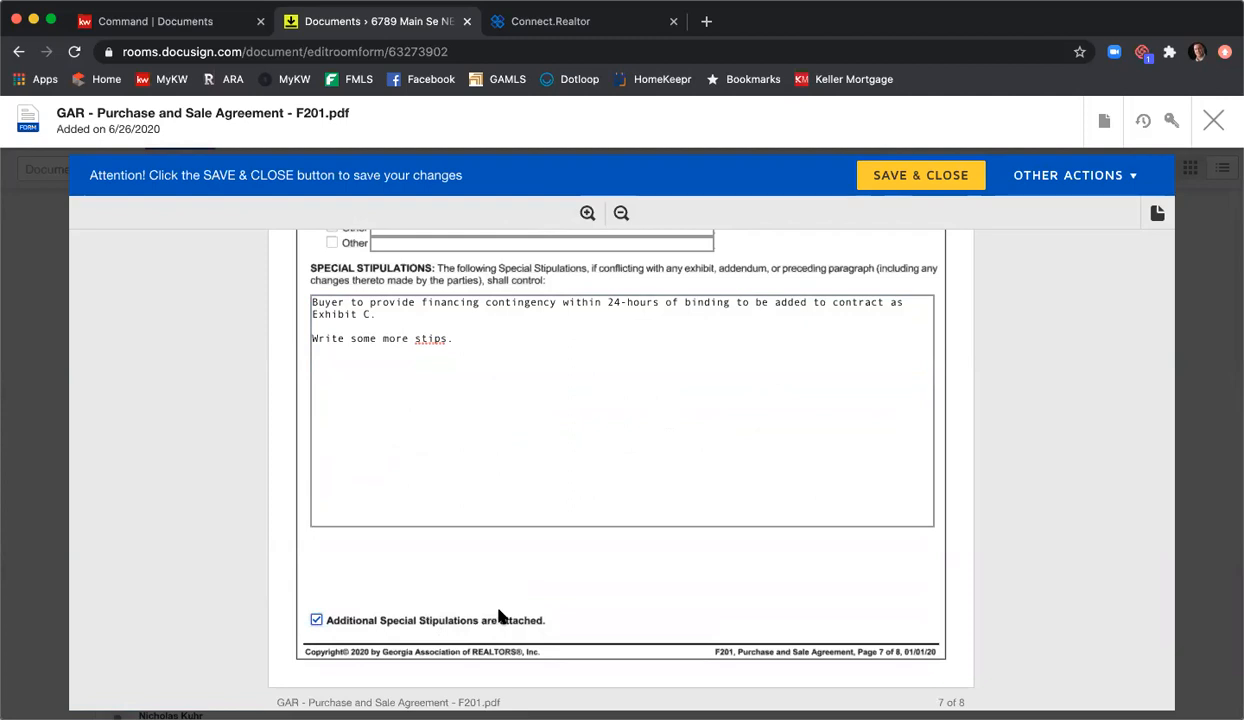
click(317, 621)
scroll(570, 565, down, 3)
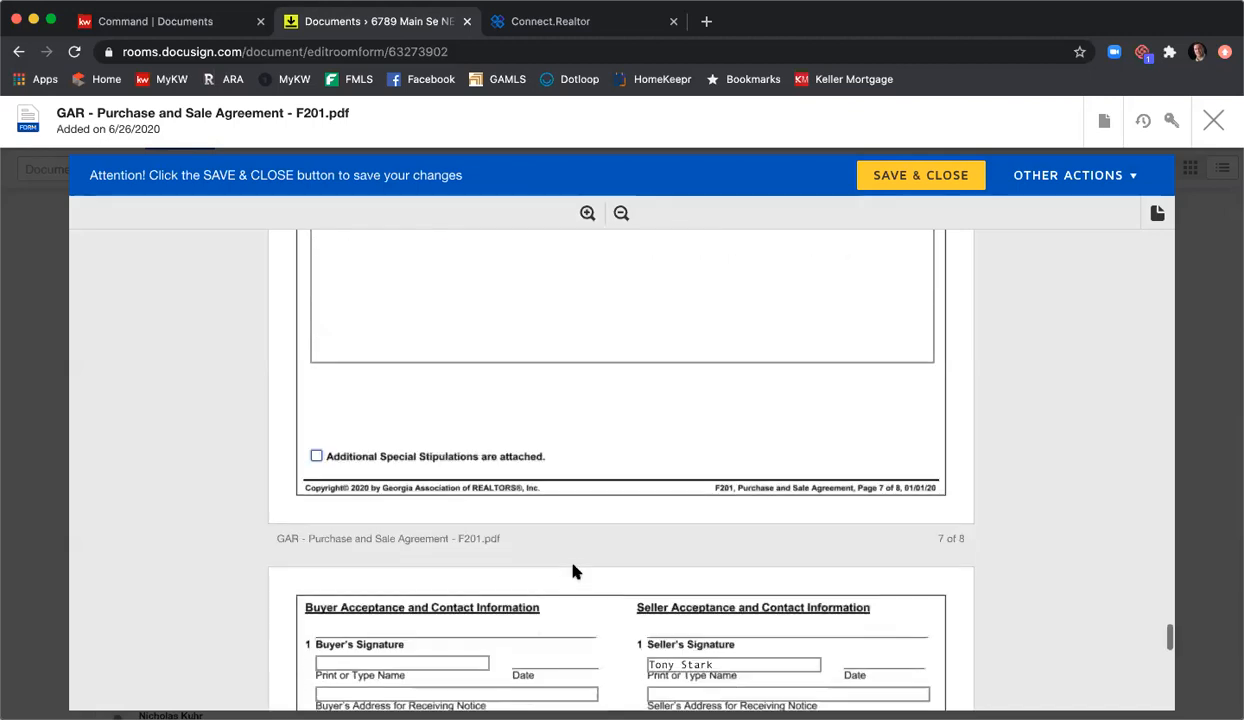
scroll(603, 536, down, 5)
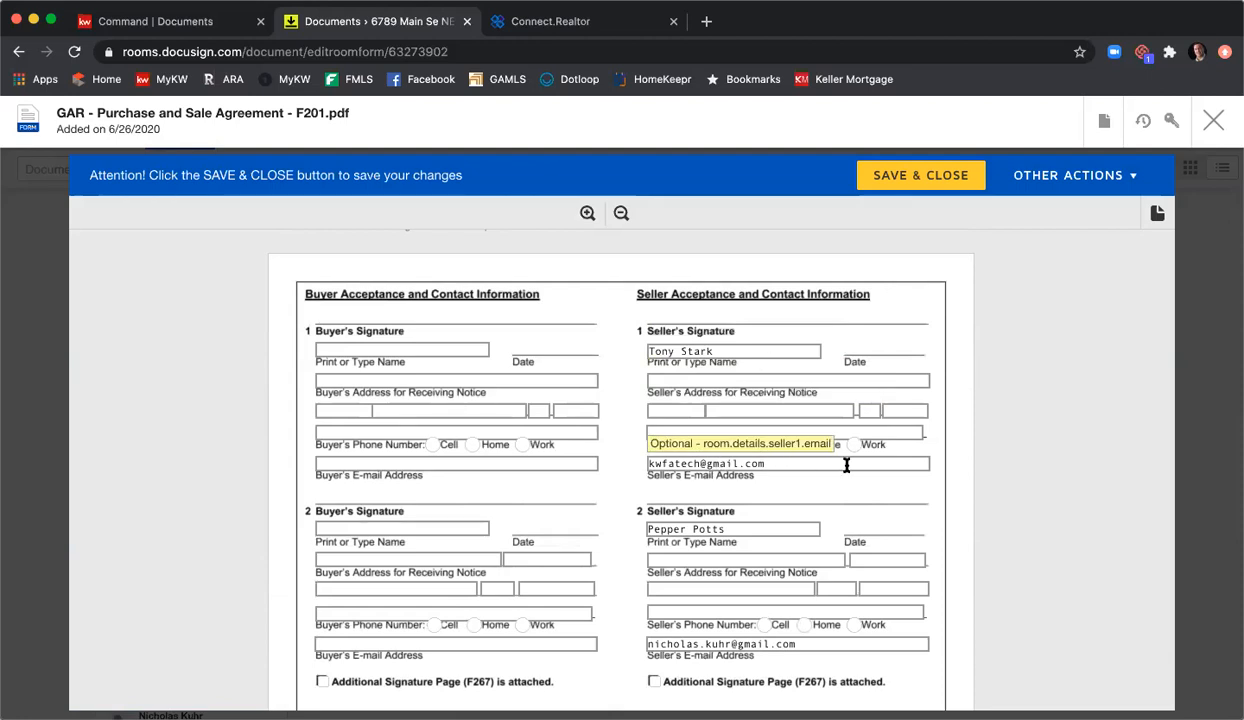
scroll(846, 465, down, 1)
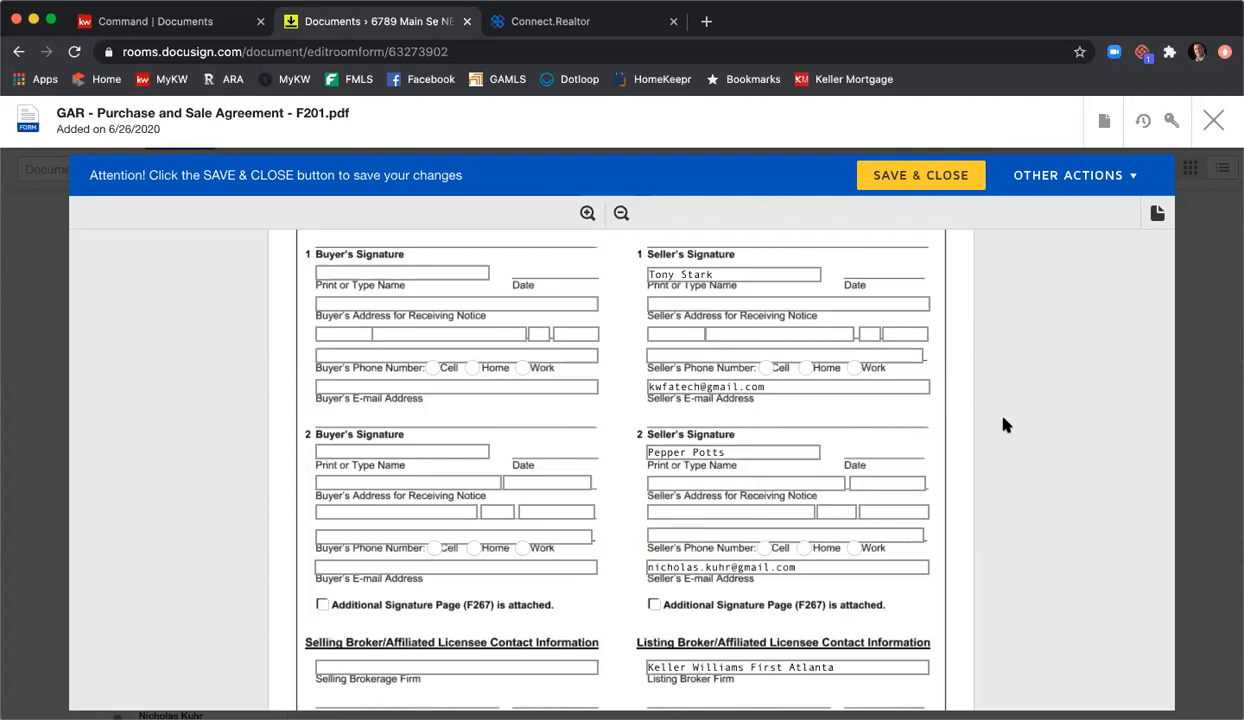
Step: Enter the listing agent's GA license number and the licensee's fax number
scroll(1003, 426, down, 5)
scroll(1003, 426, down, 3)
click(858, 382)
text(379844)
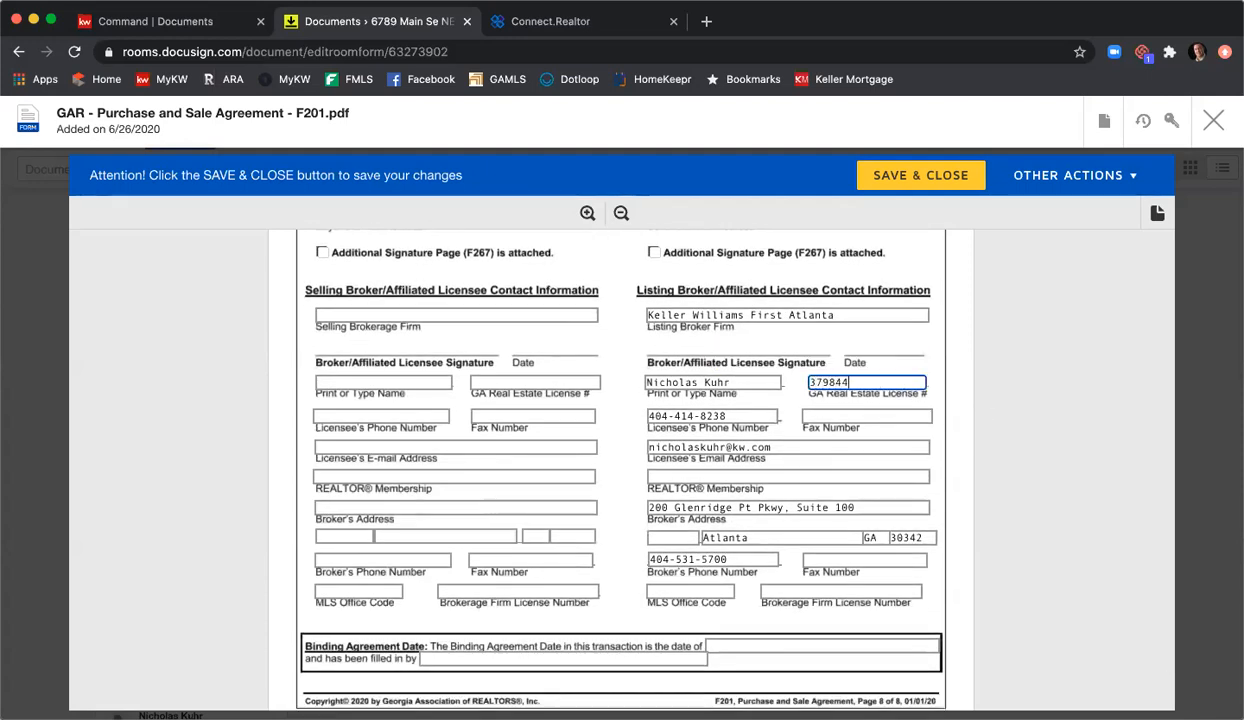
key(Tab)
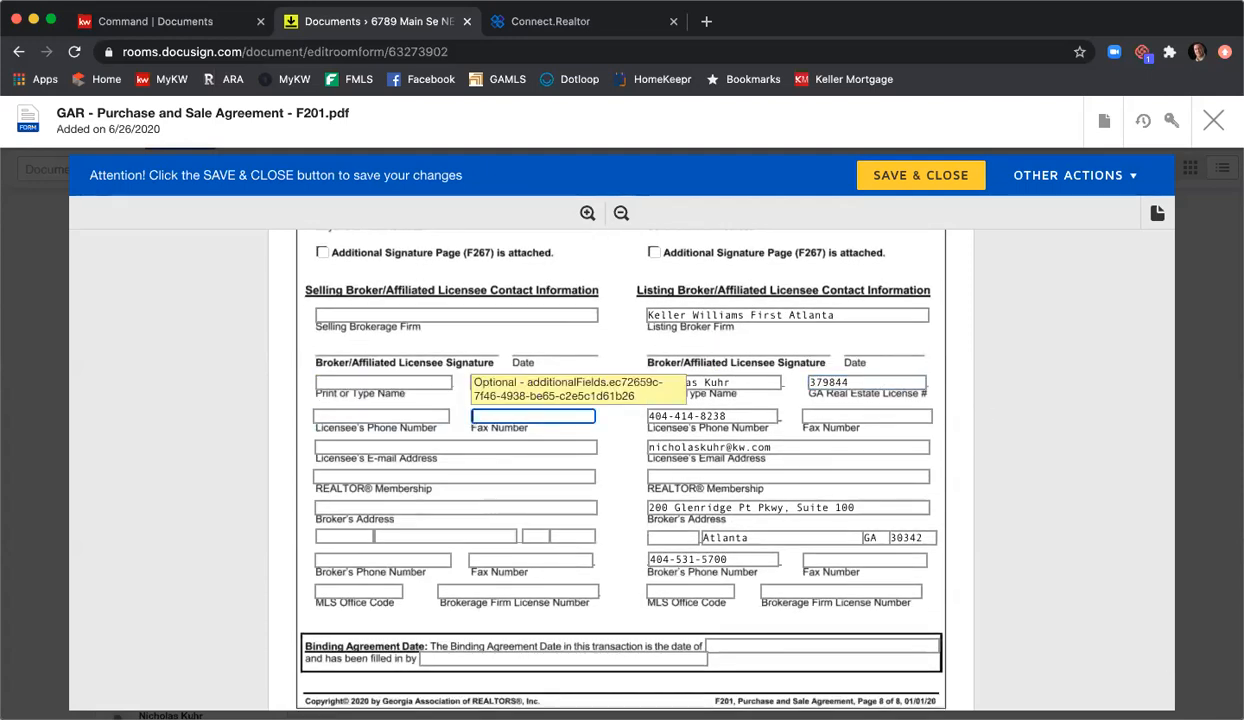
key(Tab)
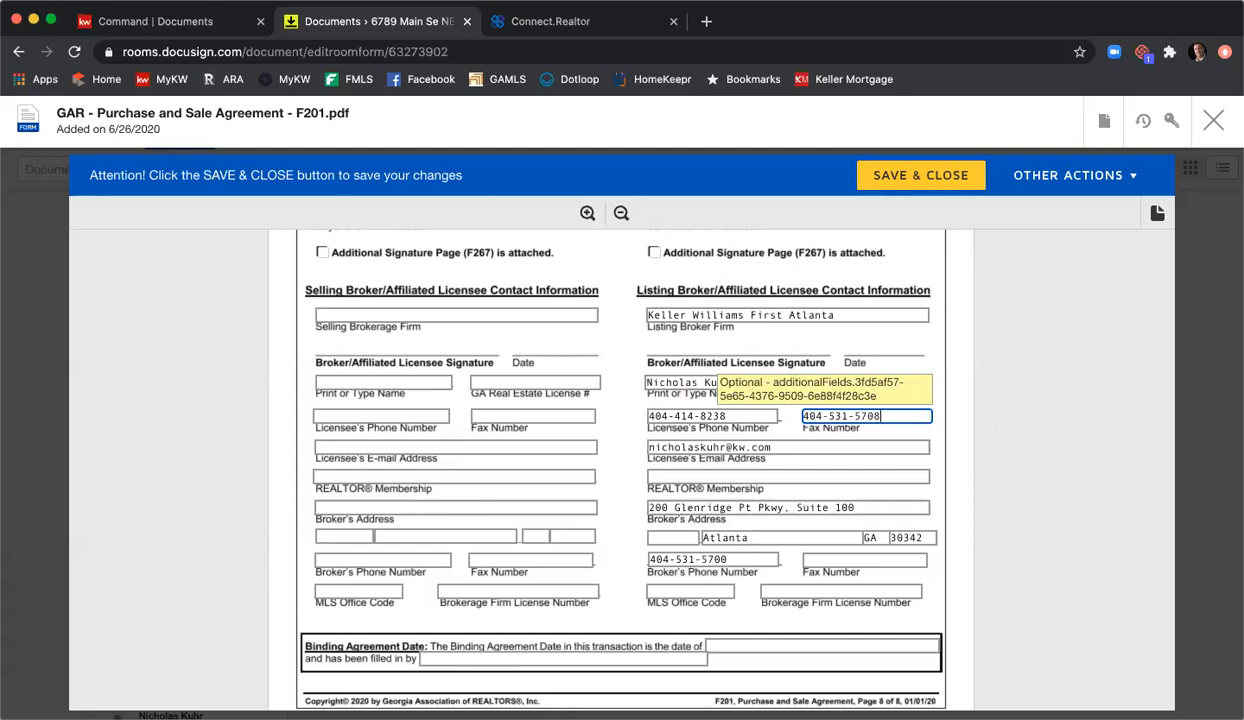
click(873, 467)
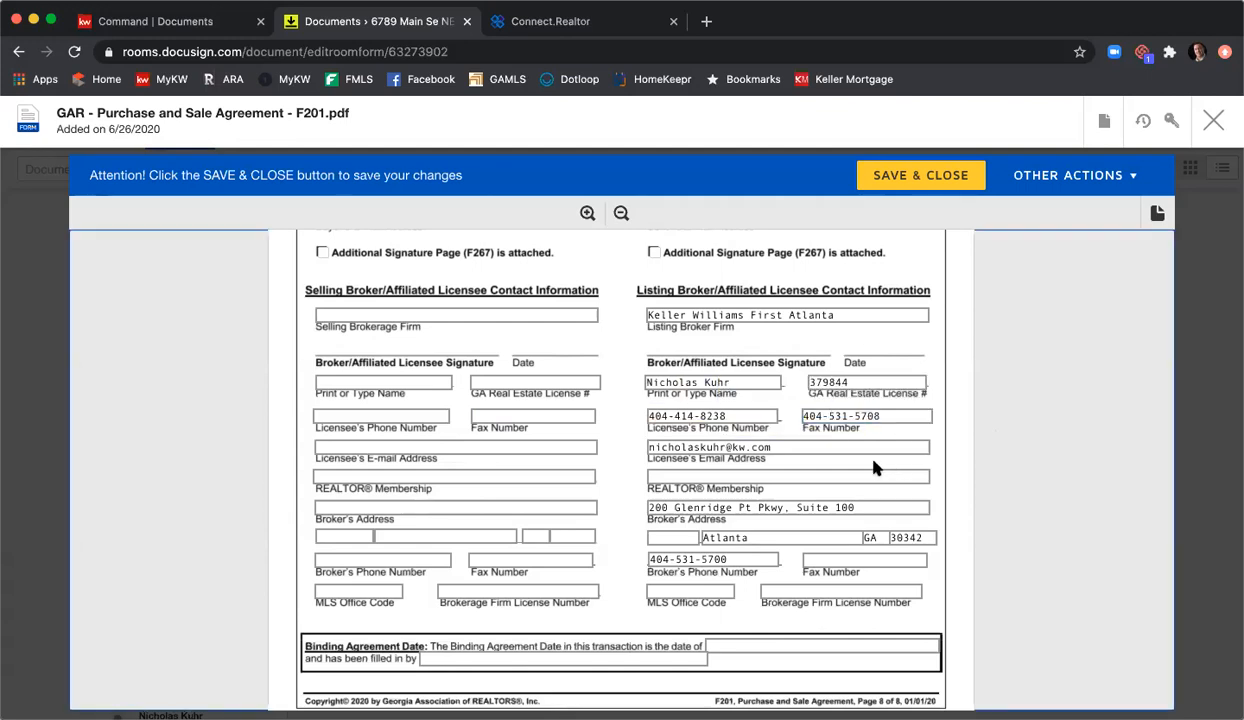
Step: Fill REALTOR membership Atlanta, the broker fax, MLS office code KWFA01 and firm license number
click(860, 478)
text(Atlanta)
click(858, 559)
click(712, 590)
text(KWFA0)
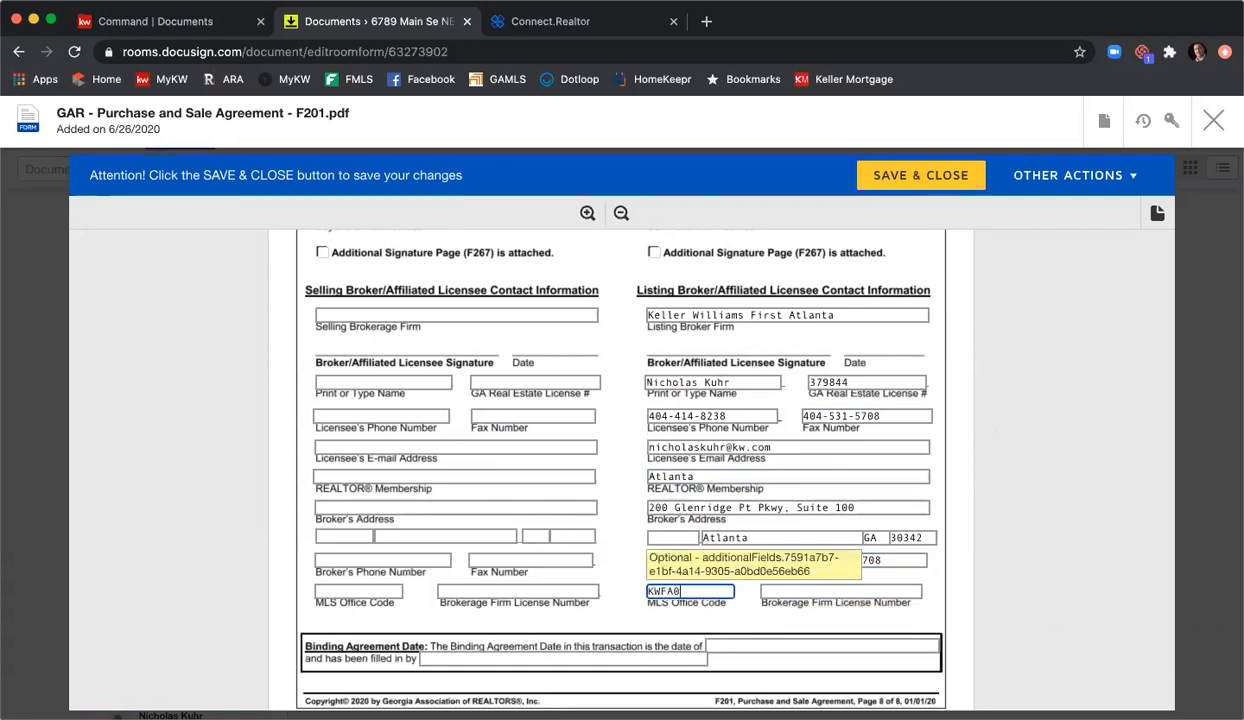
text(1)
key(Tab)
text(H-33313)
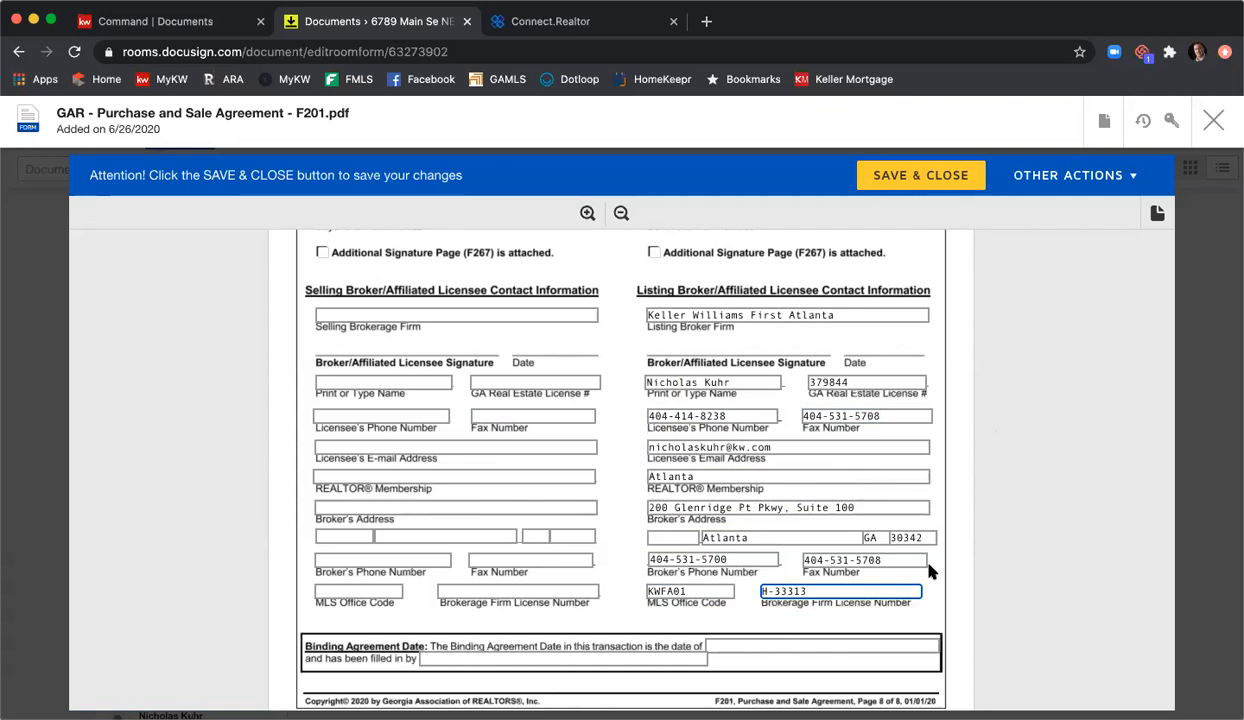
Step: Enter Harry Norman as selling brokerage firm, plus the selling agent's printed name and license number
scroll(408, 347, up, 2)
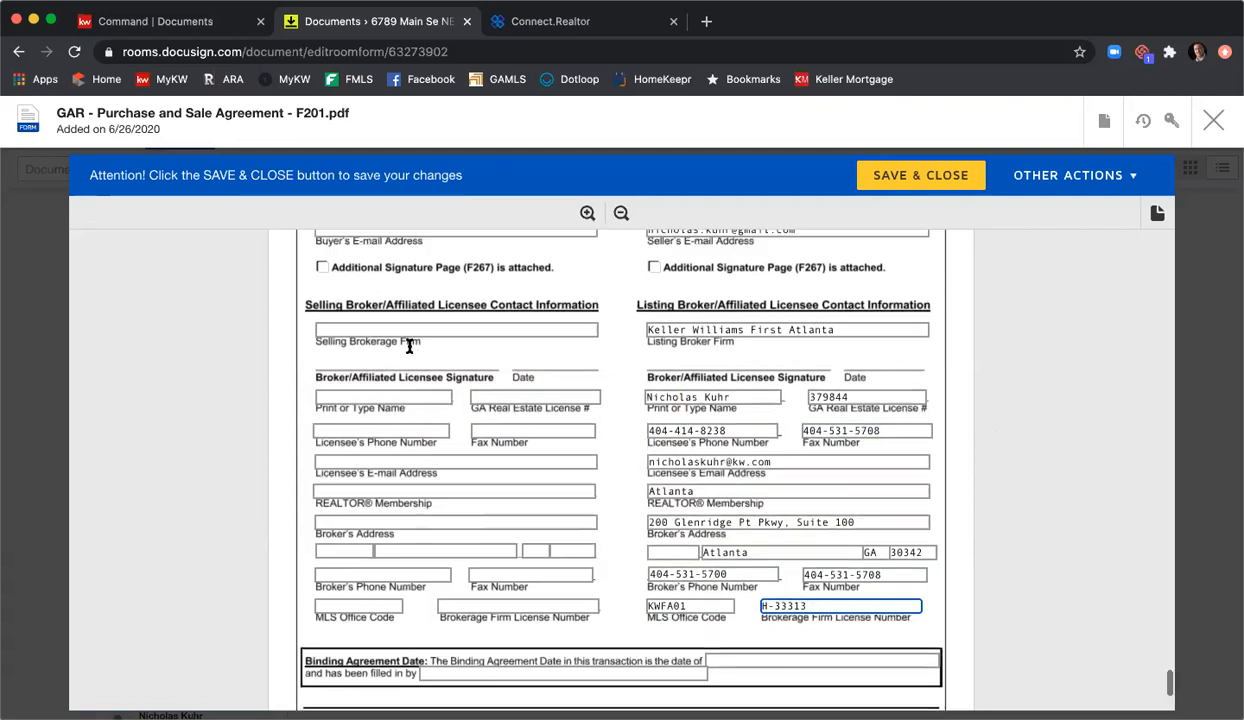
click(468, 370)
text(Harry Norman)
click(390, 438)
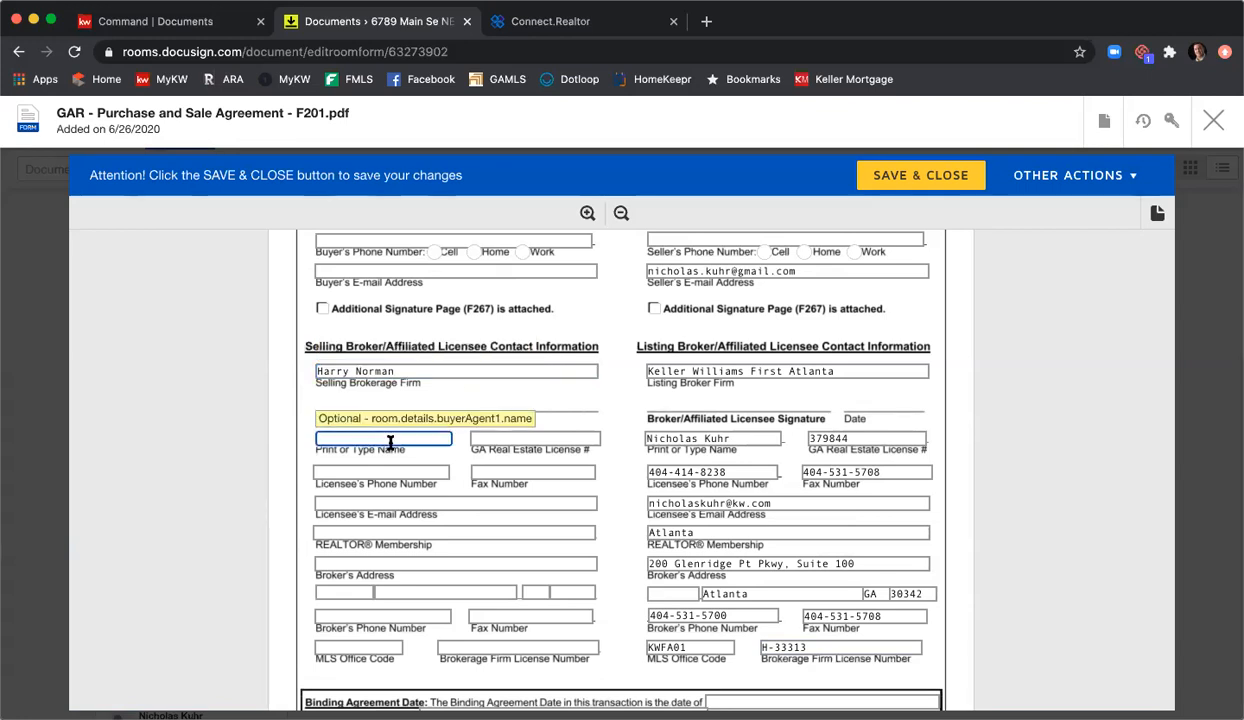
text(Susan Smith)
key(Tab)
text(123456)
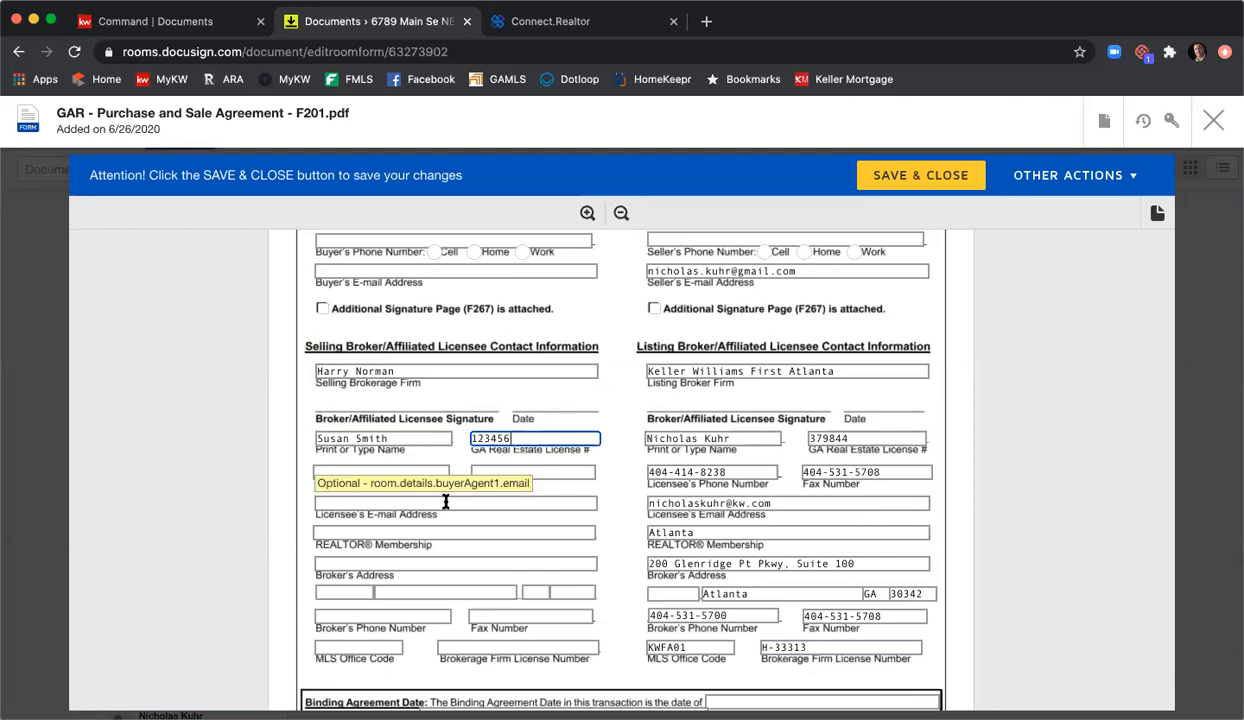
scroll(450, 518, down, 1)
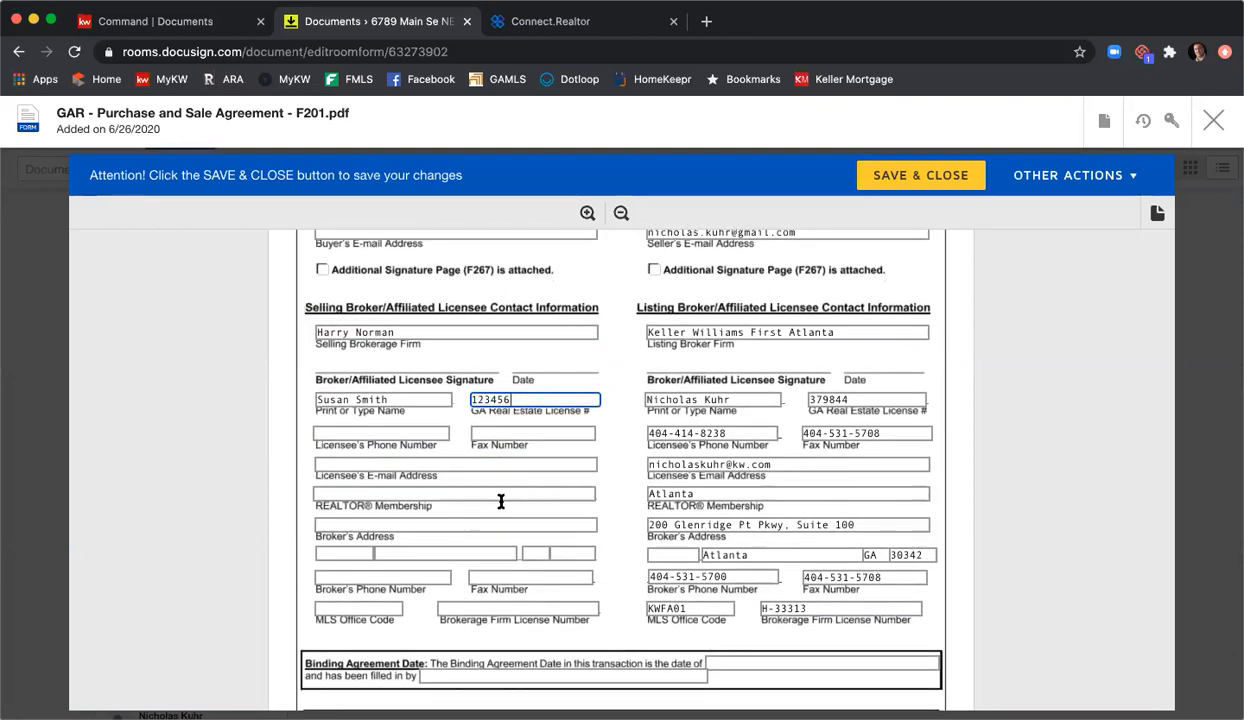
scroll(501, 501, down, 3)
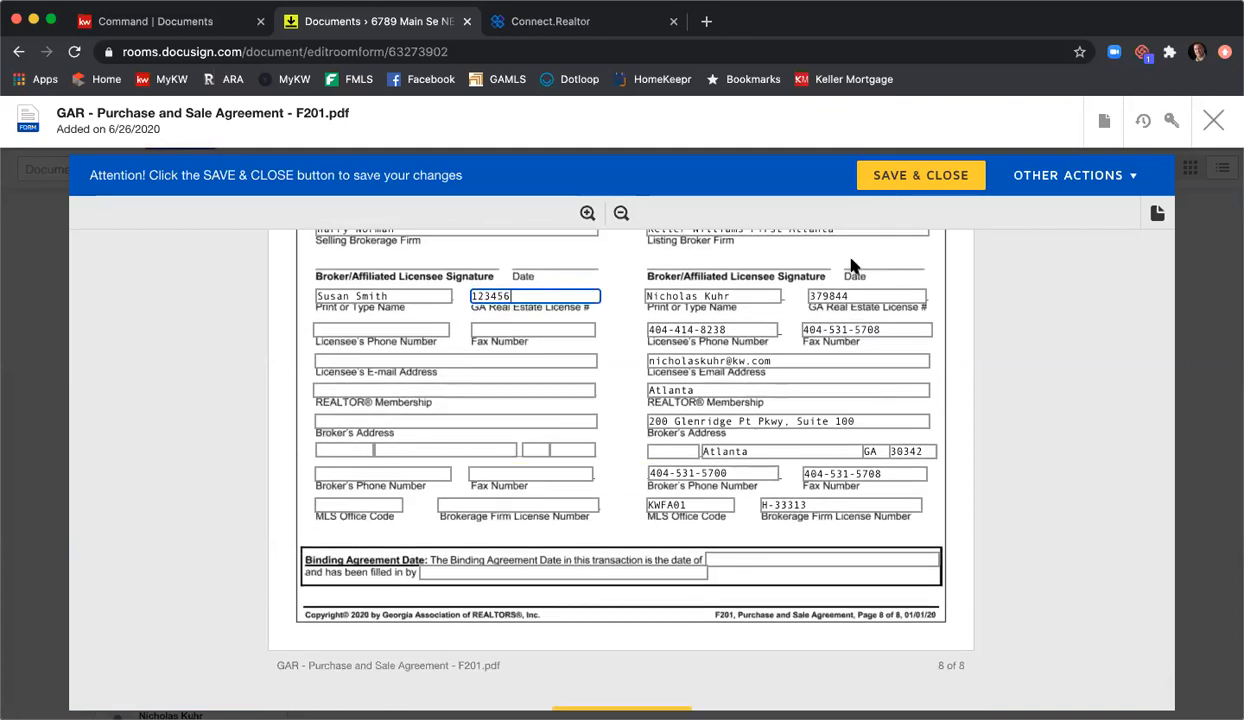
Step: Save and close the filled-in Purchase and Sale Agreement F201
click(903, 186)
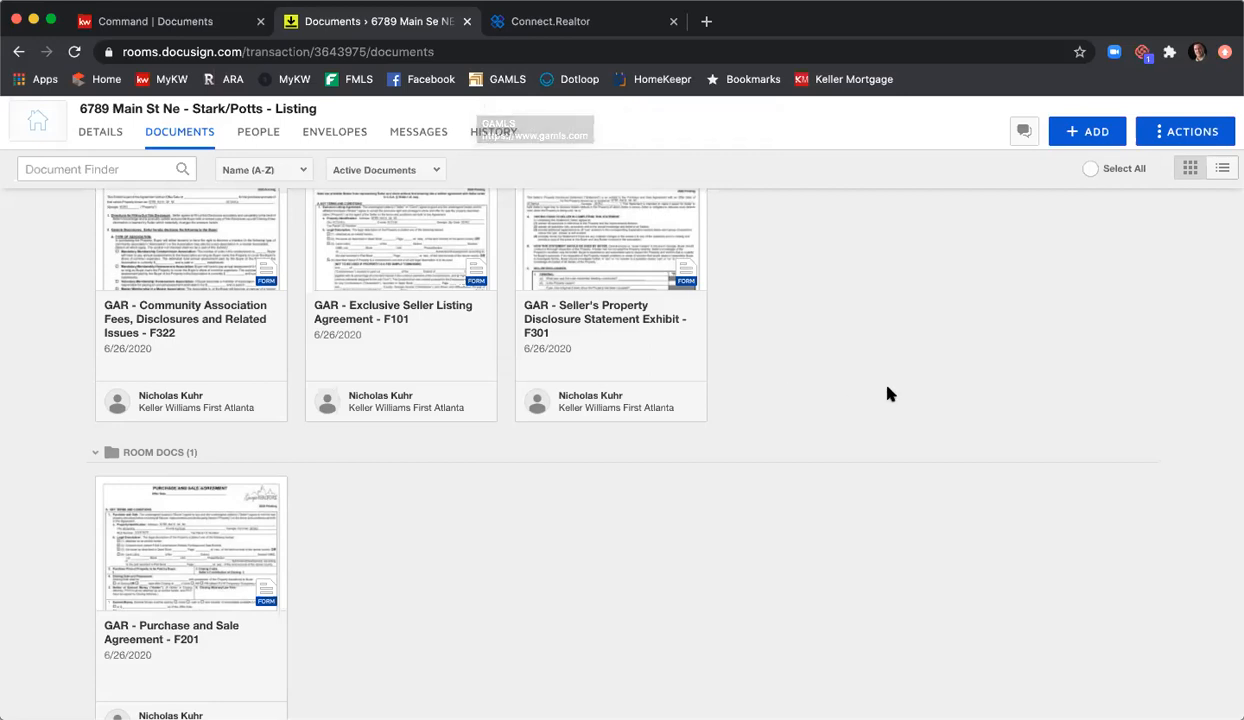
Step: Select the F322, F101, F301 and Purchase and Sale Agreement document cards
scroll(886, 392, up, 3)
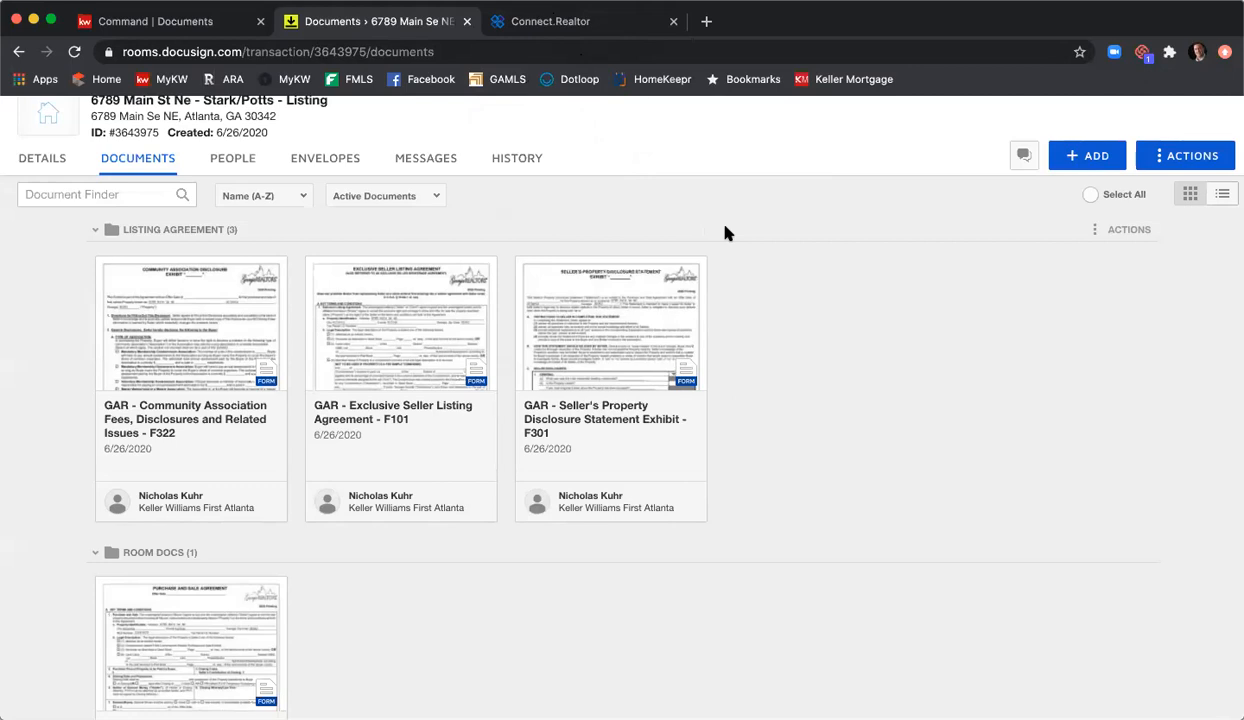
scroll(726, 232, down, 1)
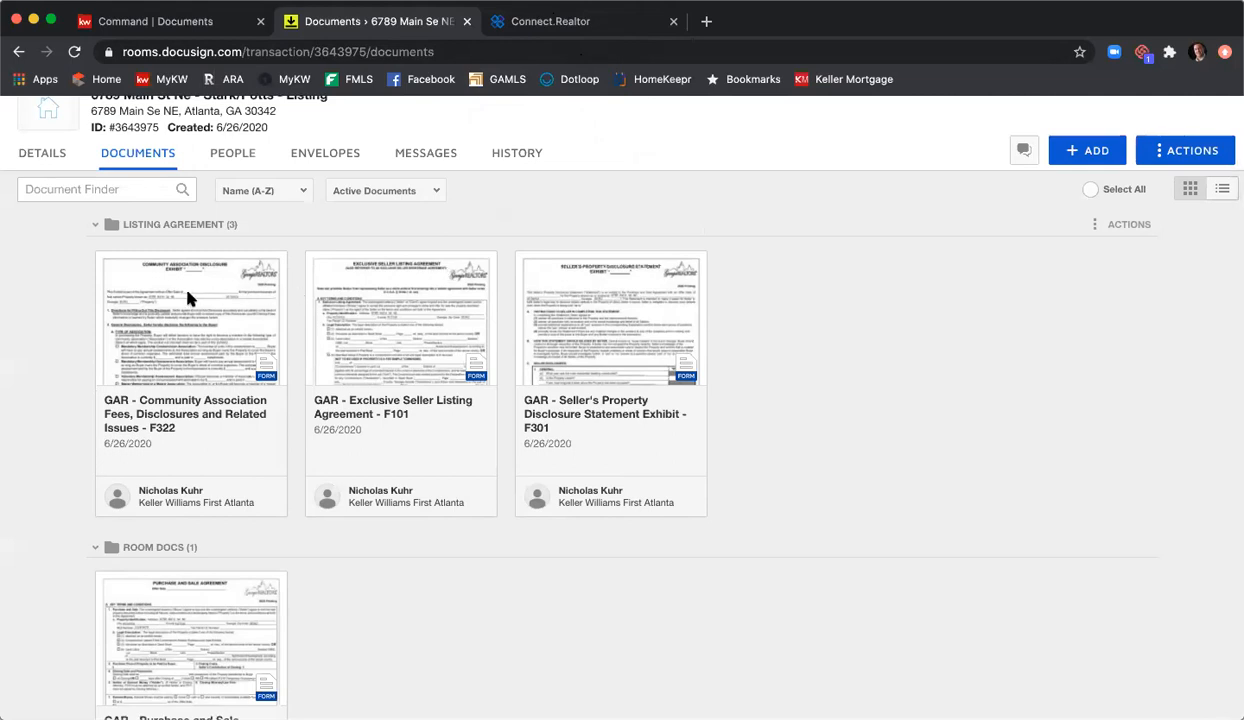
click(107, 265)
click(322, 277)
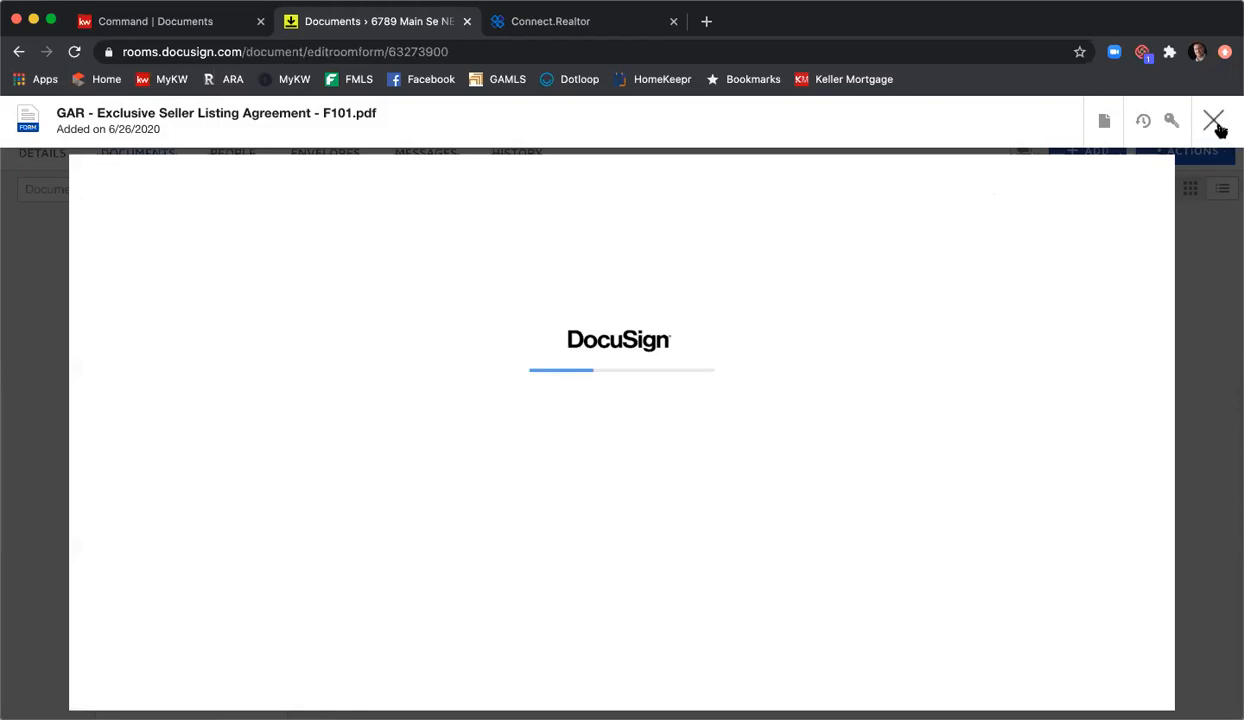
click(1213, 121)
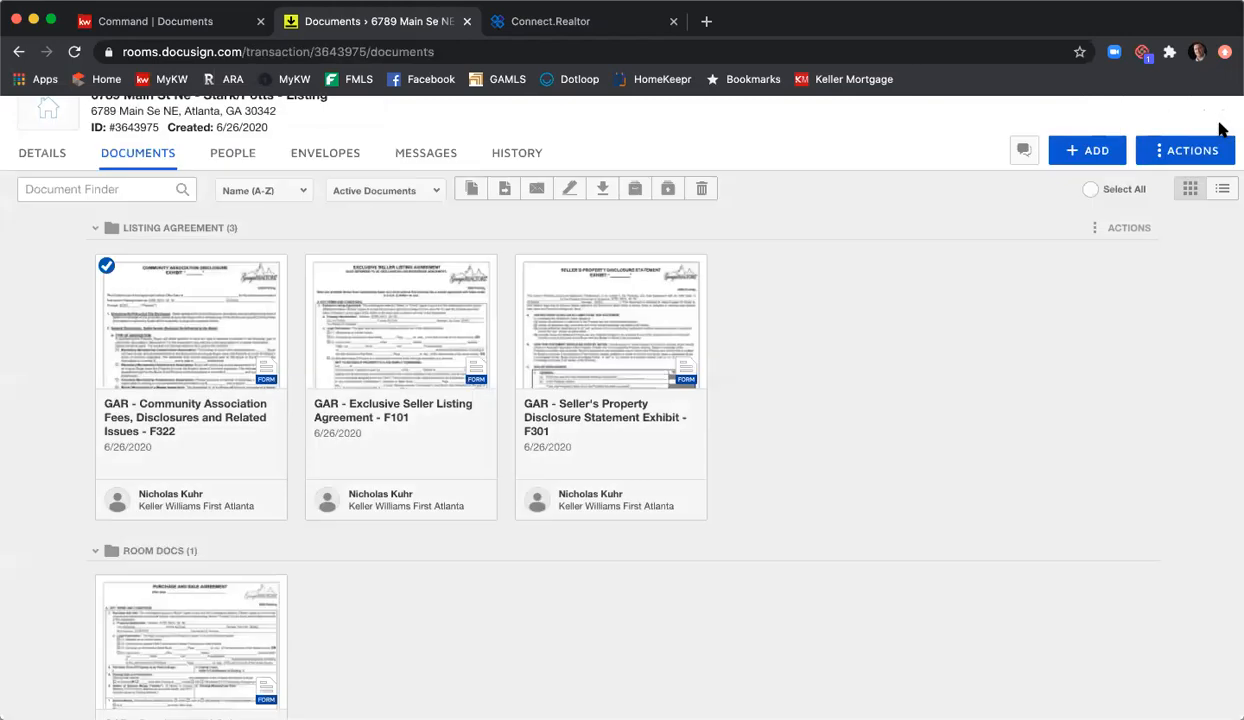
click(317, 267)
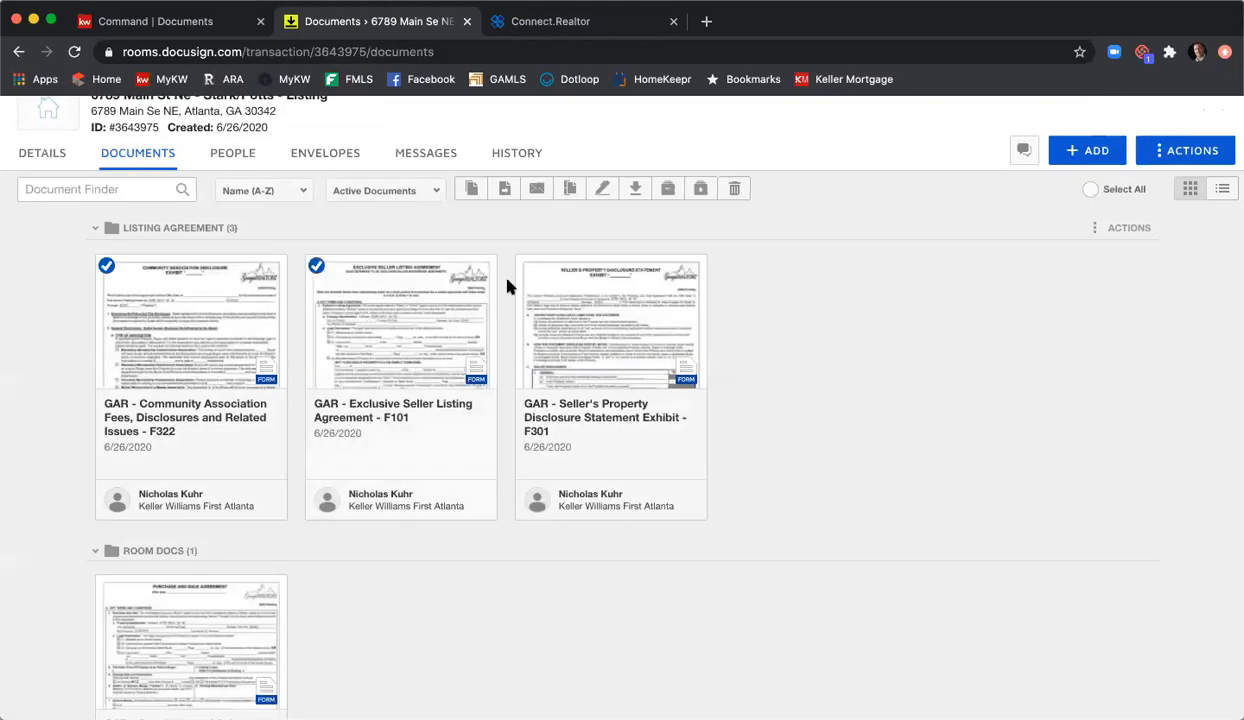
click(526, 266)
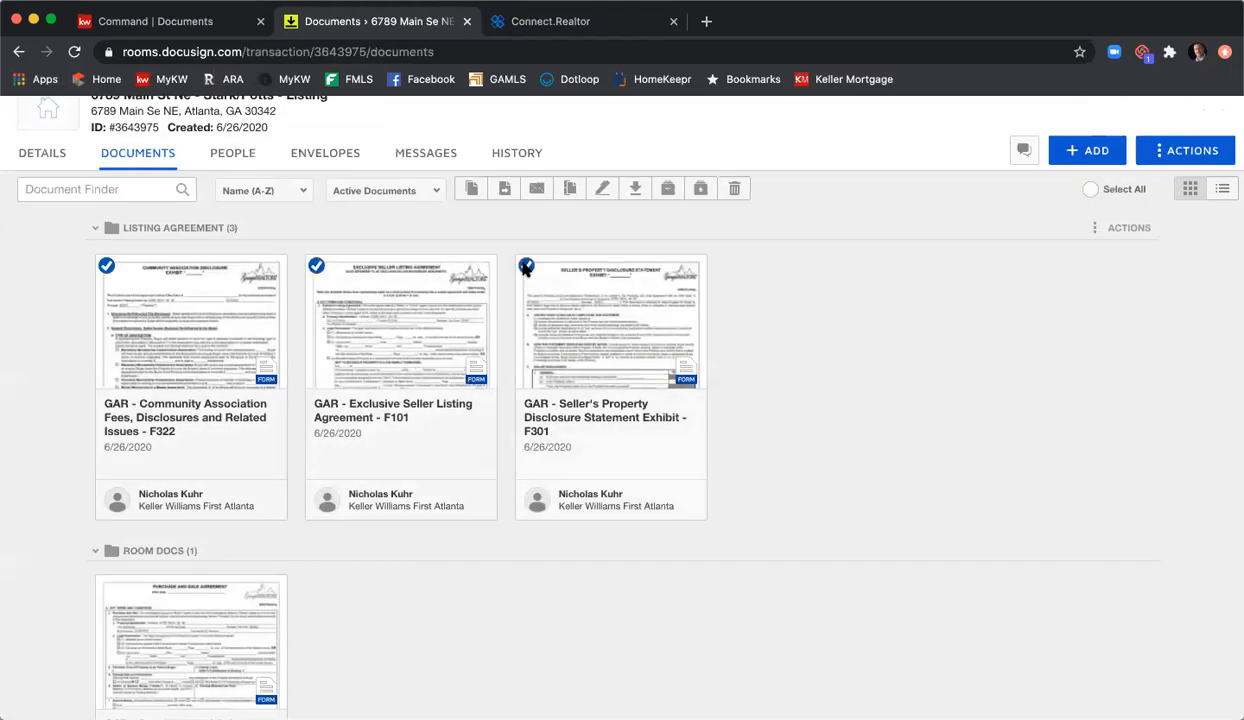
click(106, 587)
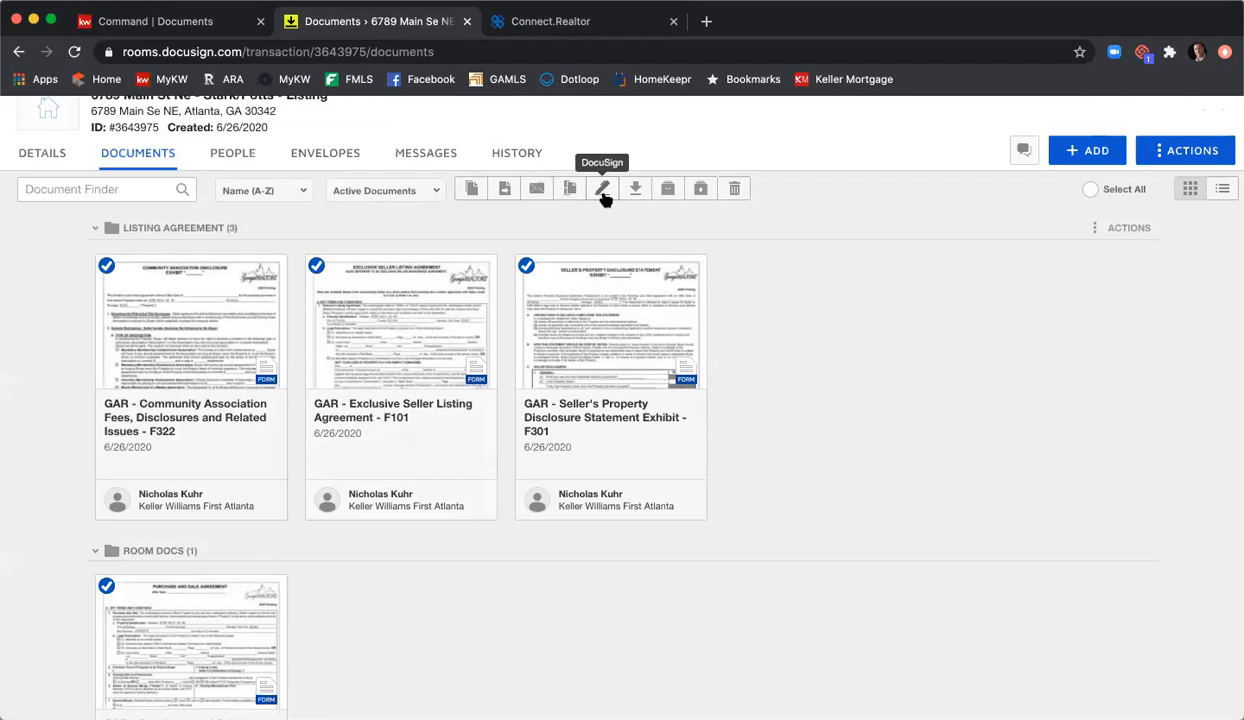
Step: Create a new envelope from the room's Envelopes list
click(325, 155)
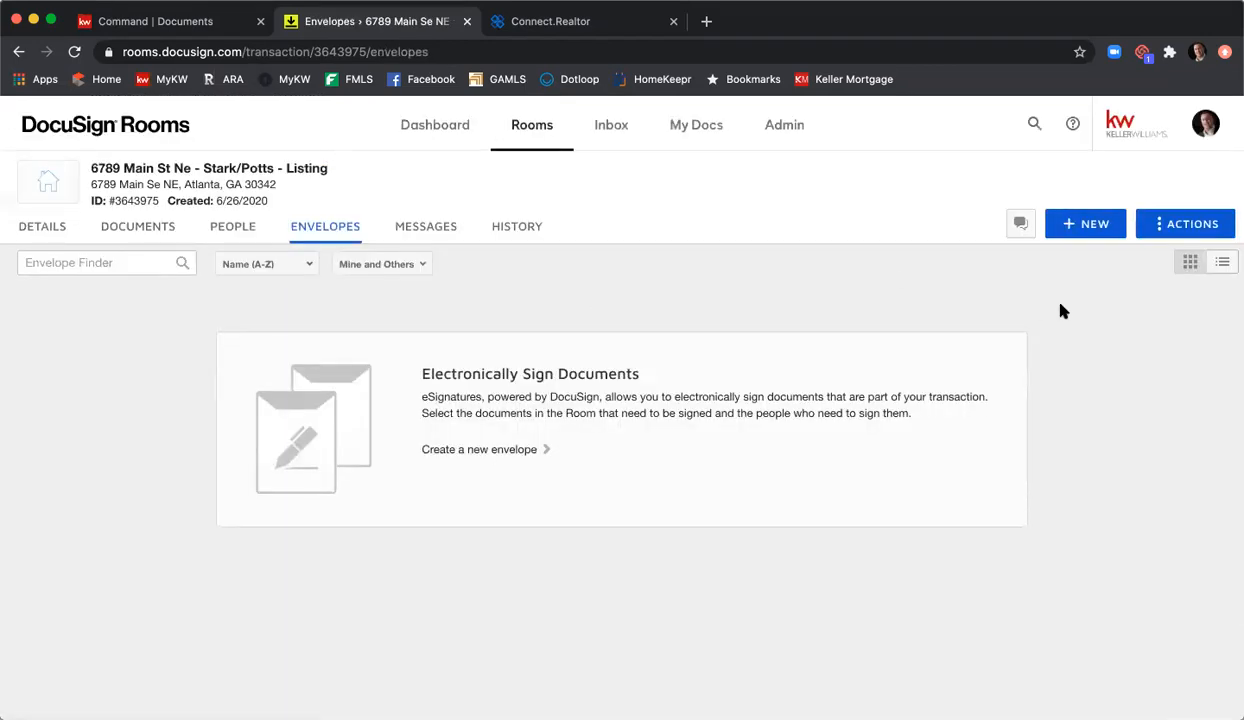
click(1085, 226)
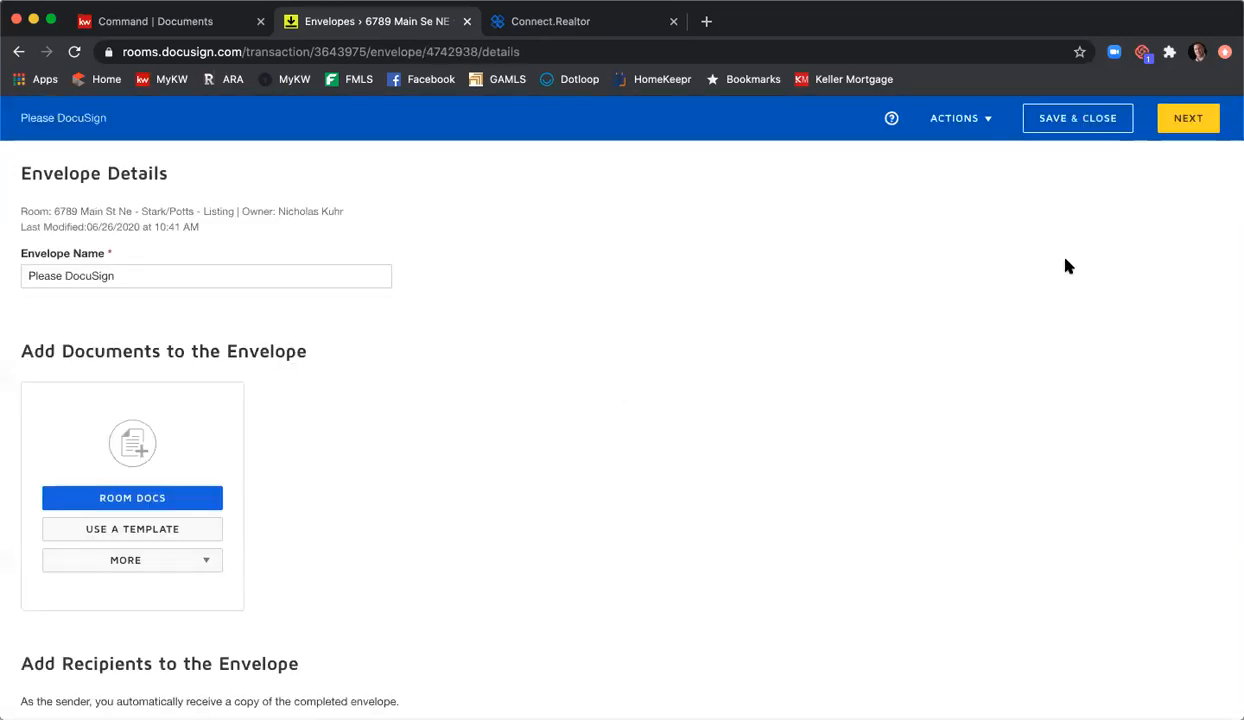
Step: Replace the default 'Please DocuSign' envelope name with 'Listing Agreement & PSA'
double_click(369, 277)
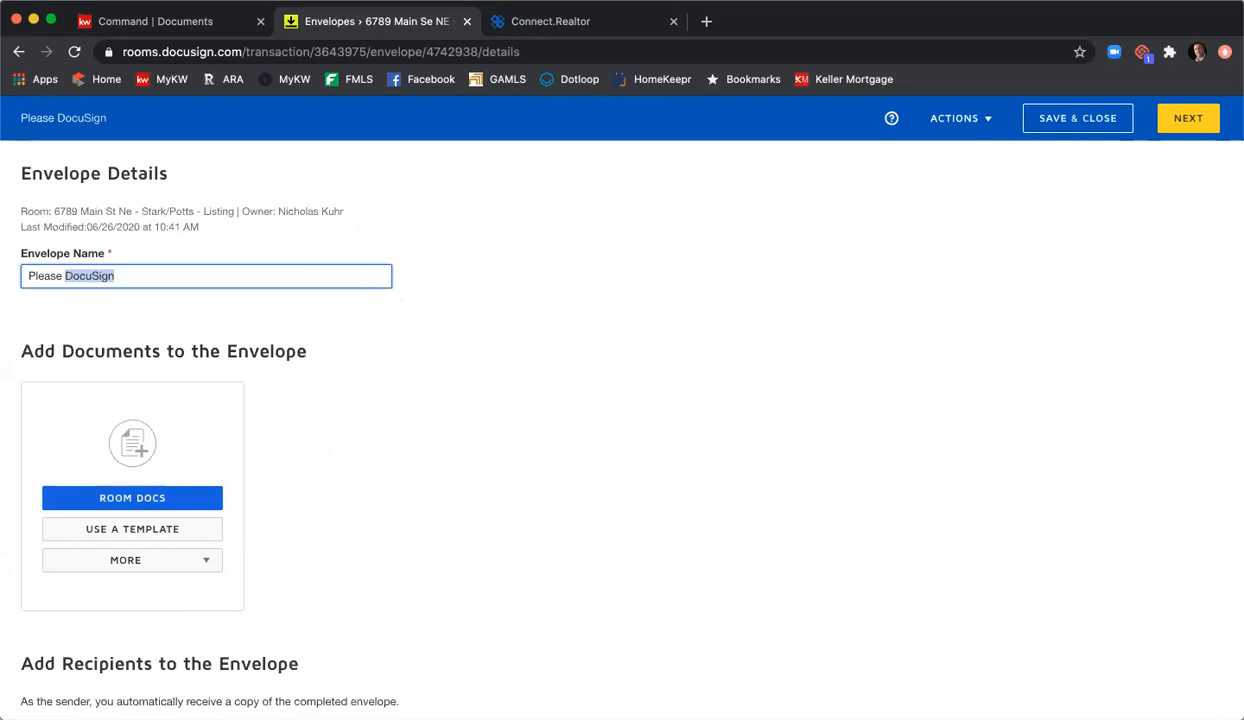
key(BackSpace)
key(BackSpace)
key(BackSpace)
key(BackSpace)
key(BackSpace)
key(BackSpace)
key(BackSpace)
key(BackSpace)
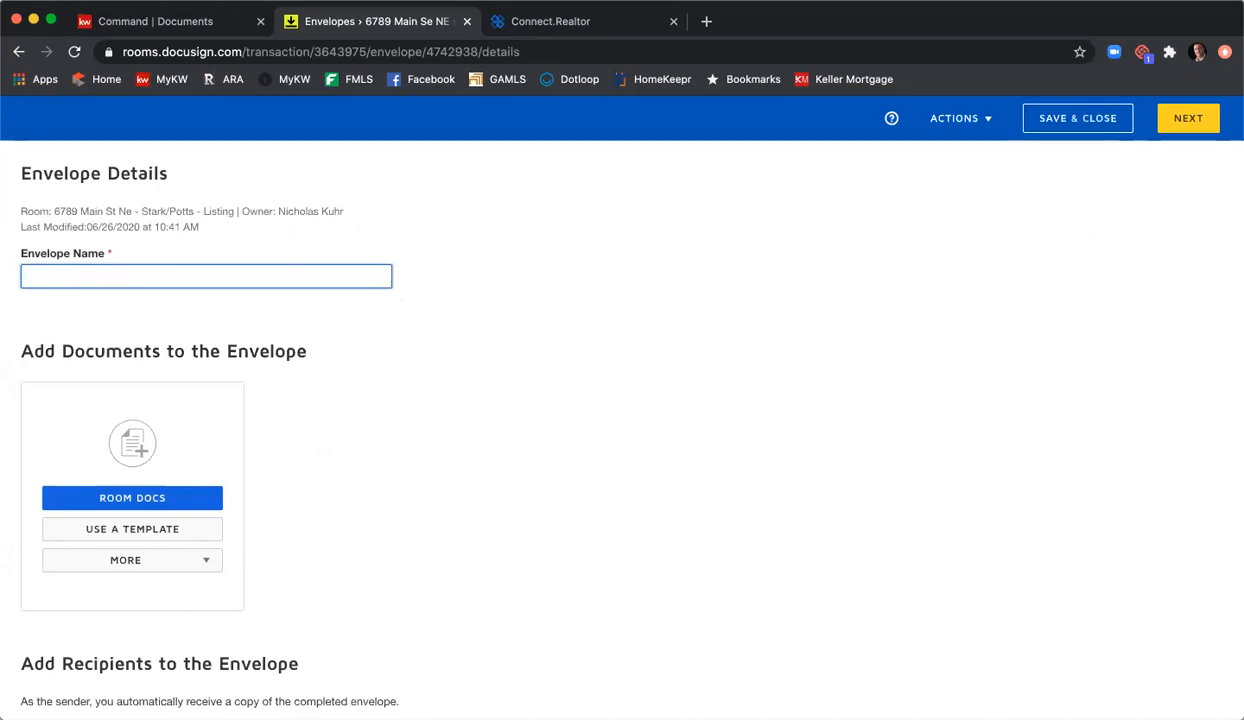
text(Listing Agree)
text(emnt)
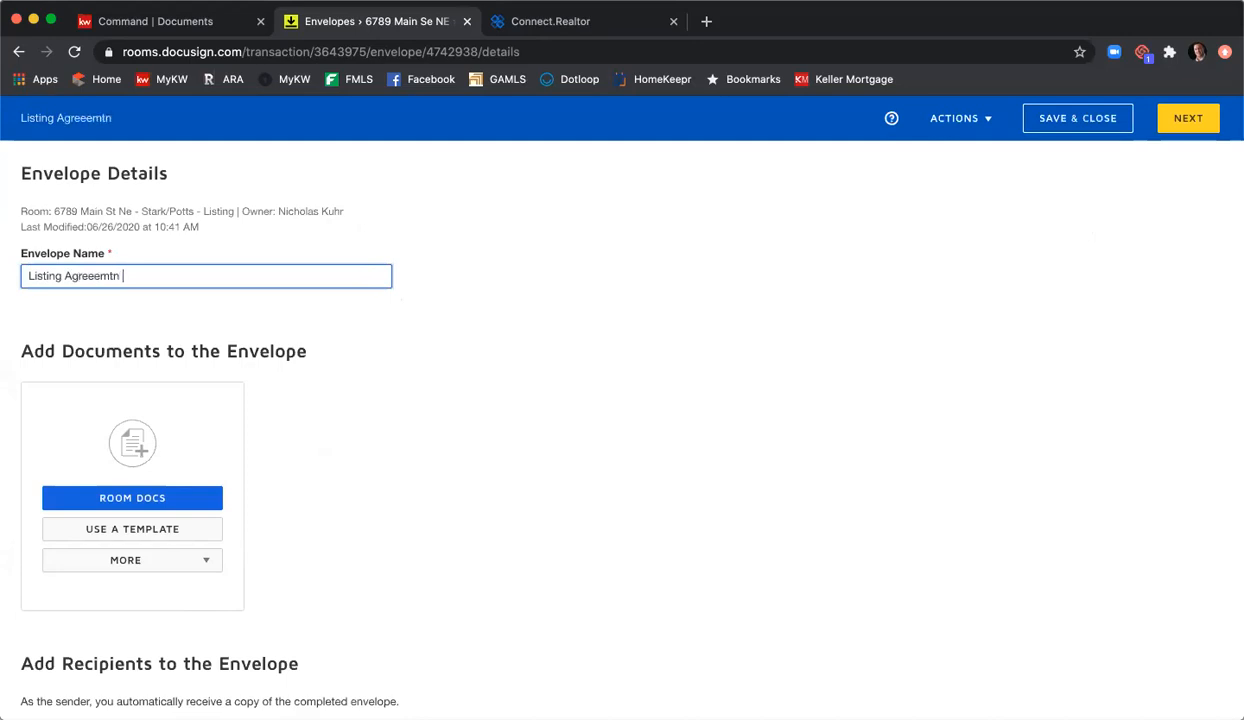
key(BackSpace)
key(BackSpace)
key(BackSpace)
key(BackSpace)
key(BackSpace)
text(ment & PSA)
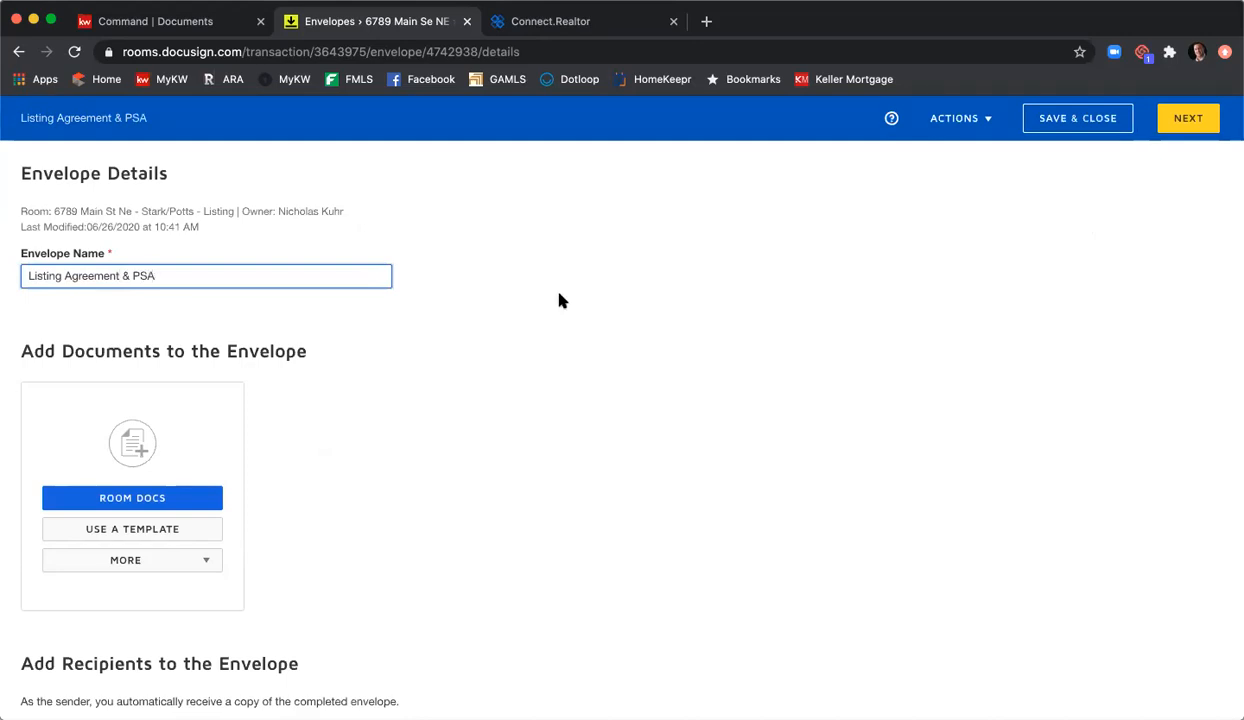
scroll(564, 297, down, 2)
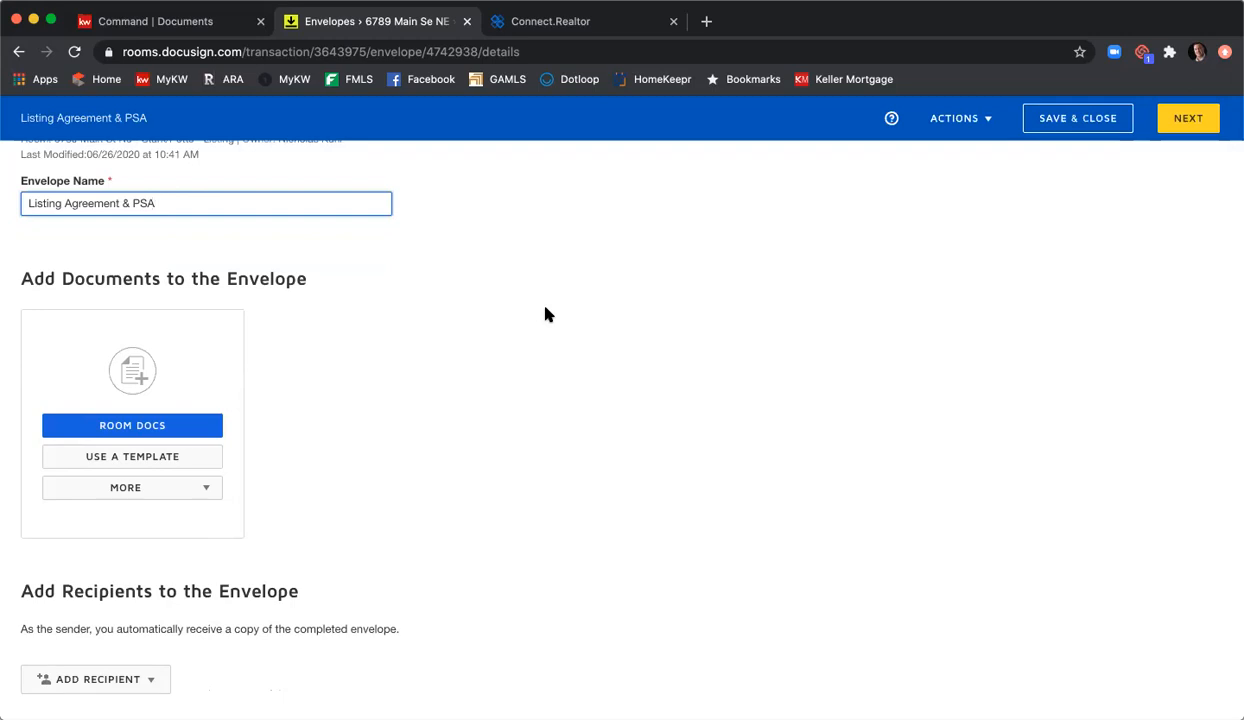
scroll(545, 314, down, 1)
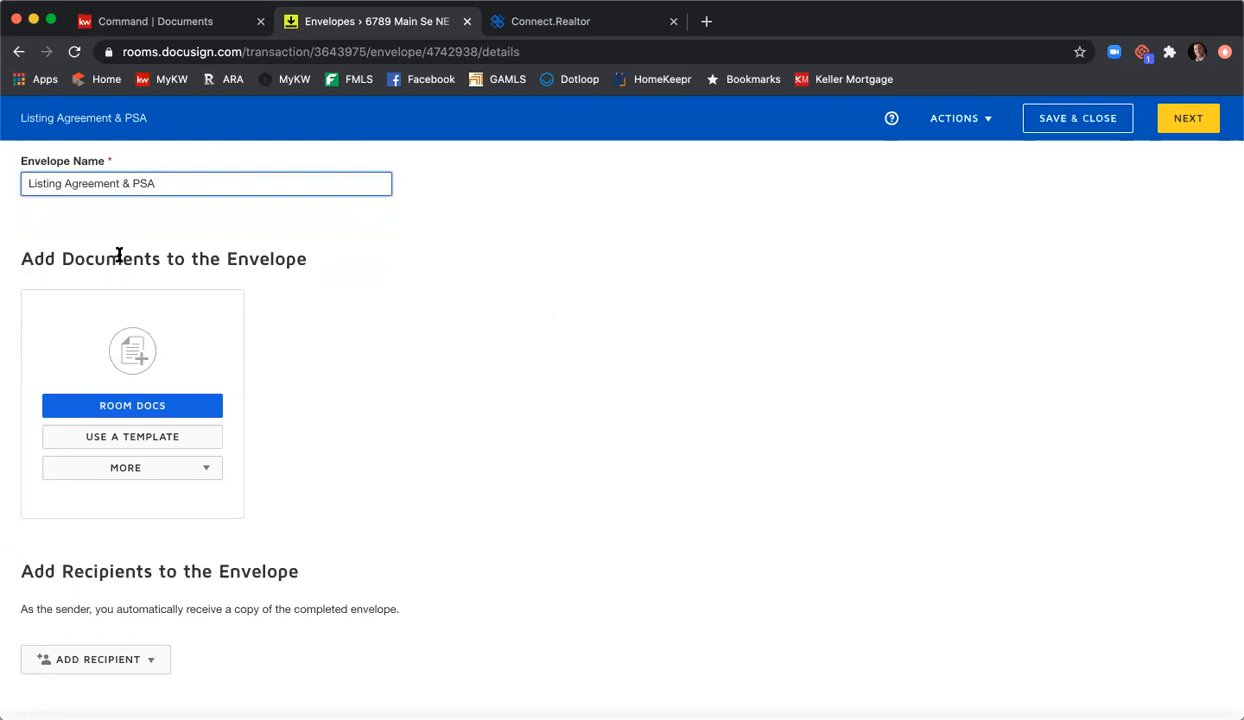
Step: Add the four room documents (F322, F101, F201, F301) to the envelope
click(150, 407)
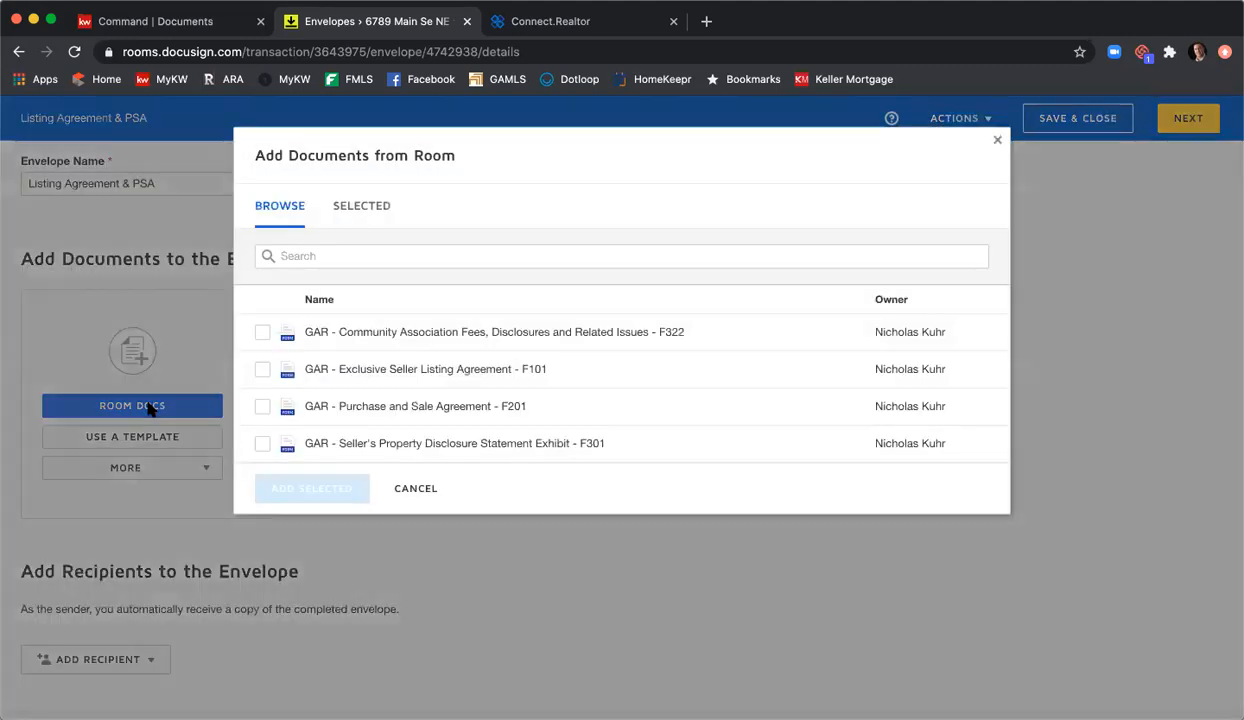
click(260, 334)
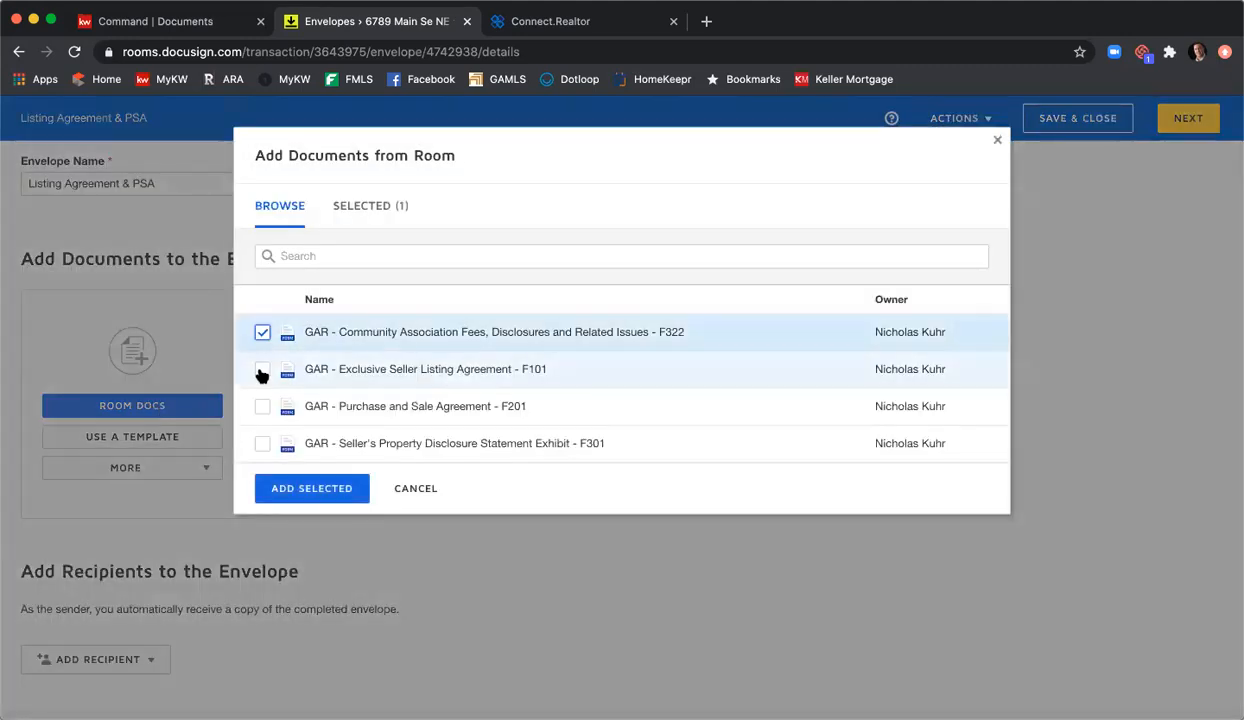
click(259, 370)
click(259, 407)
click(262, 441)
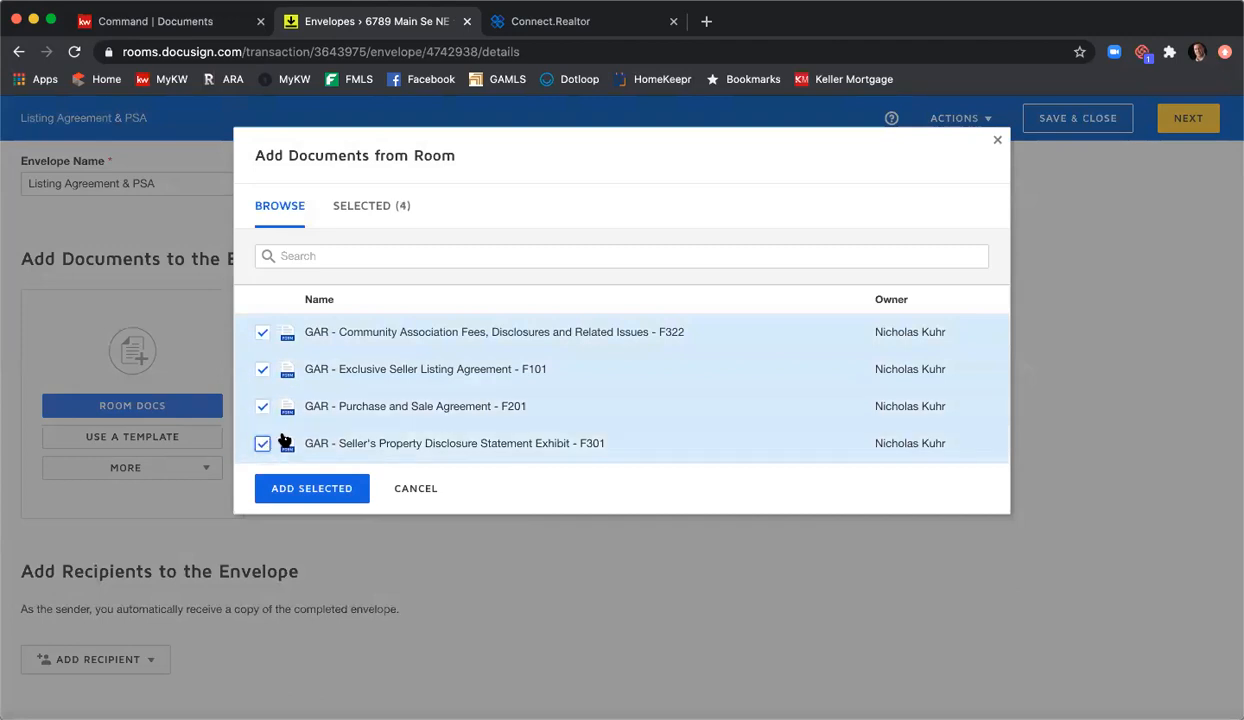
click(343, 489)
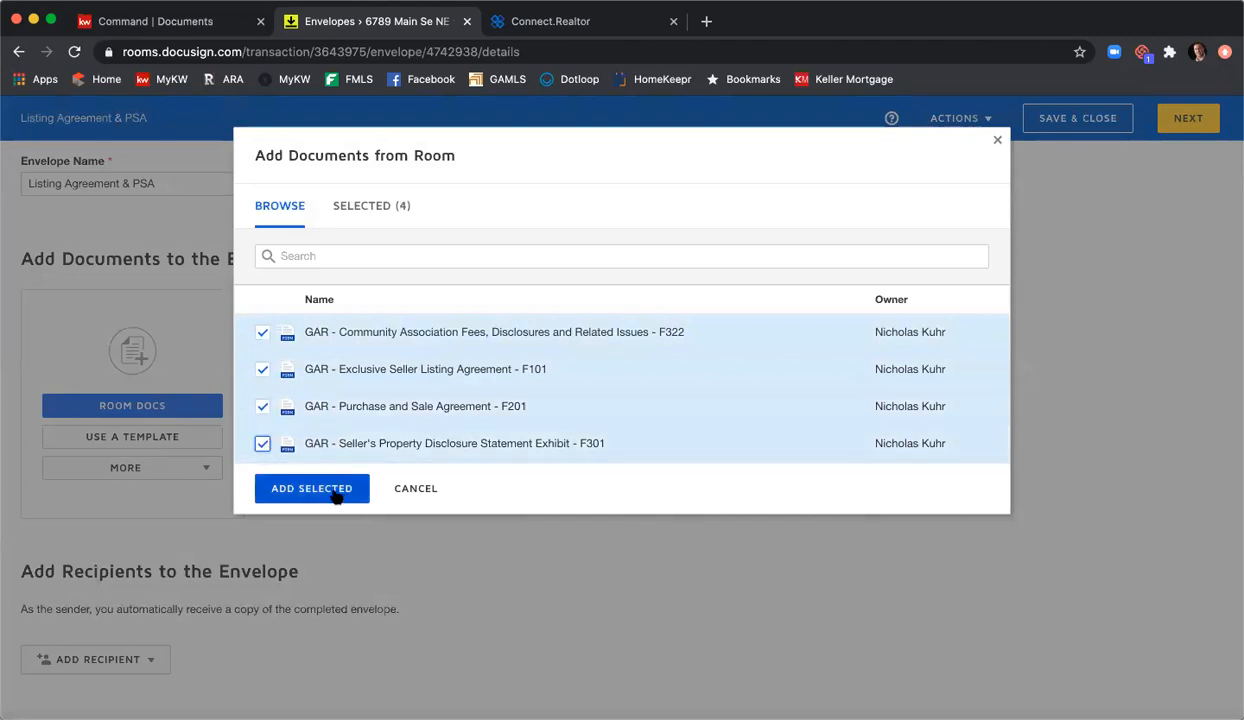
click(337, 490)
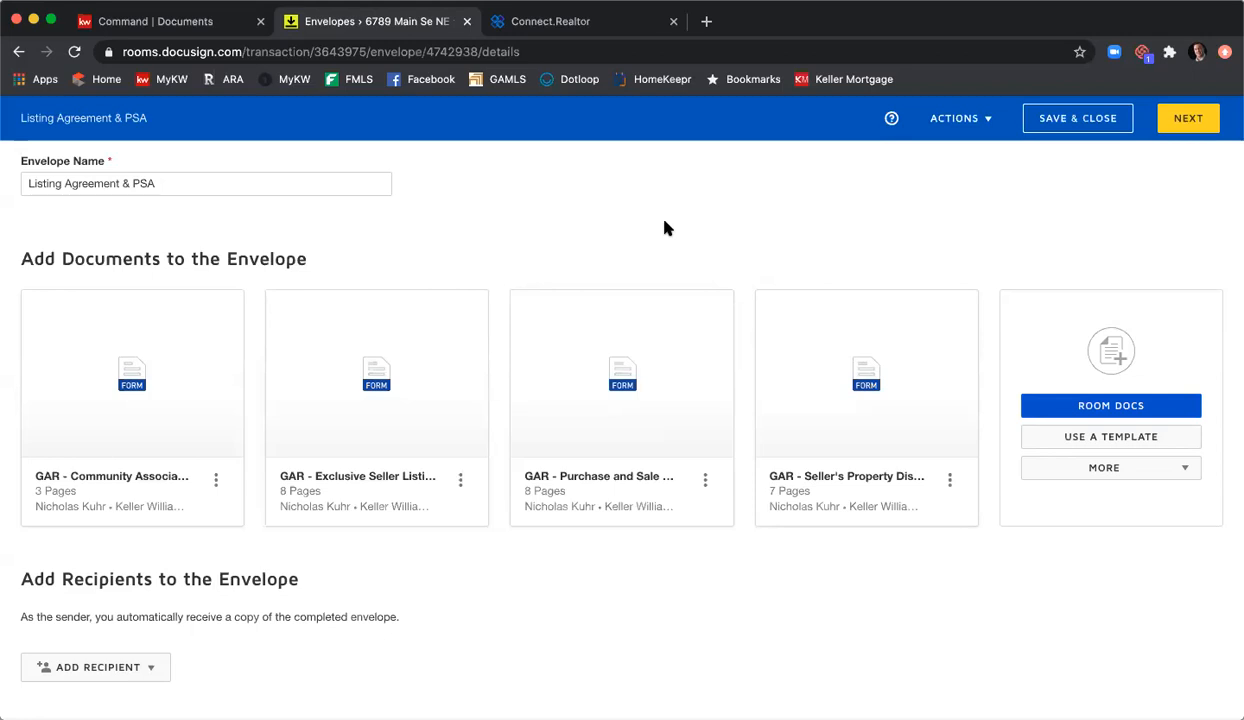
Step: Browse the shared templates, then untick the mistakenly chosen Buyer disclosure templates
click(1110, 445)
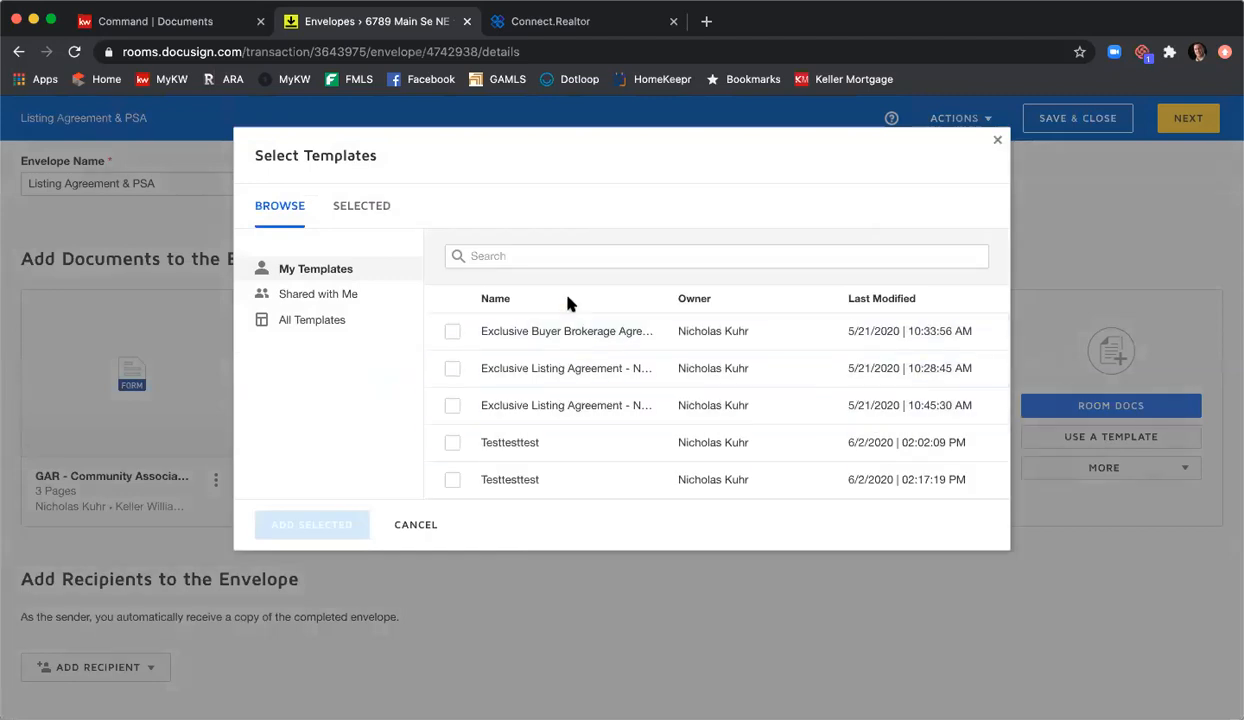
click(347, 297)
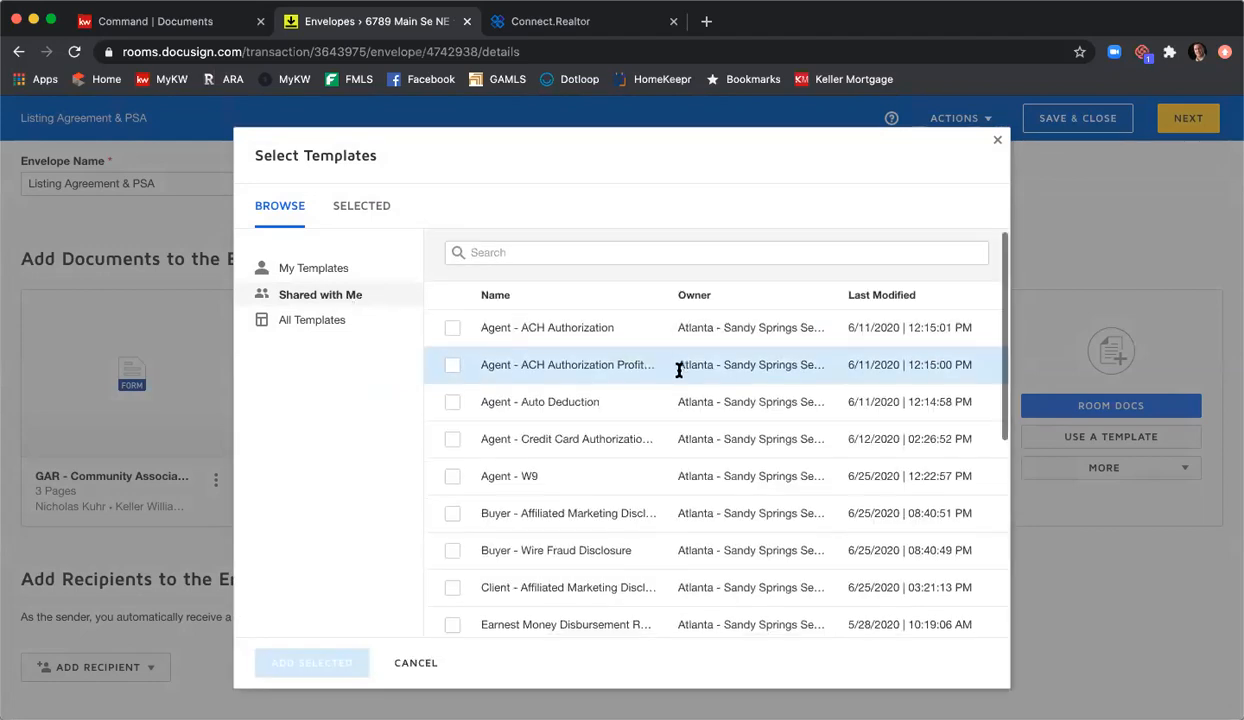
scroll(680, 372, down, 2)
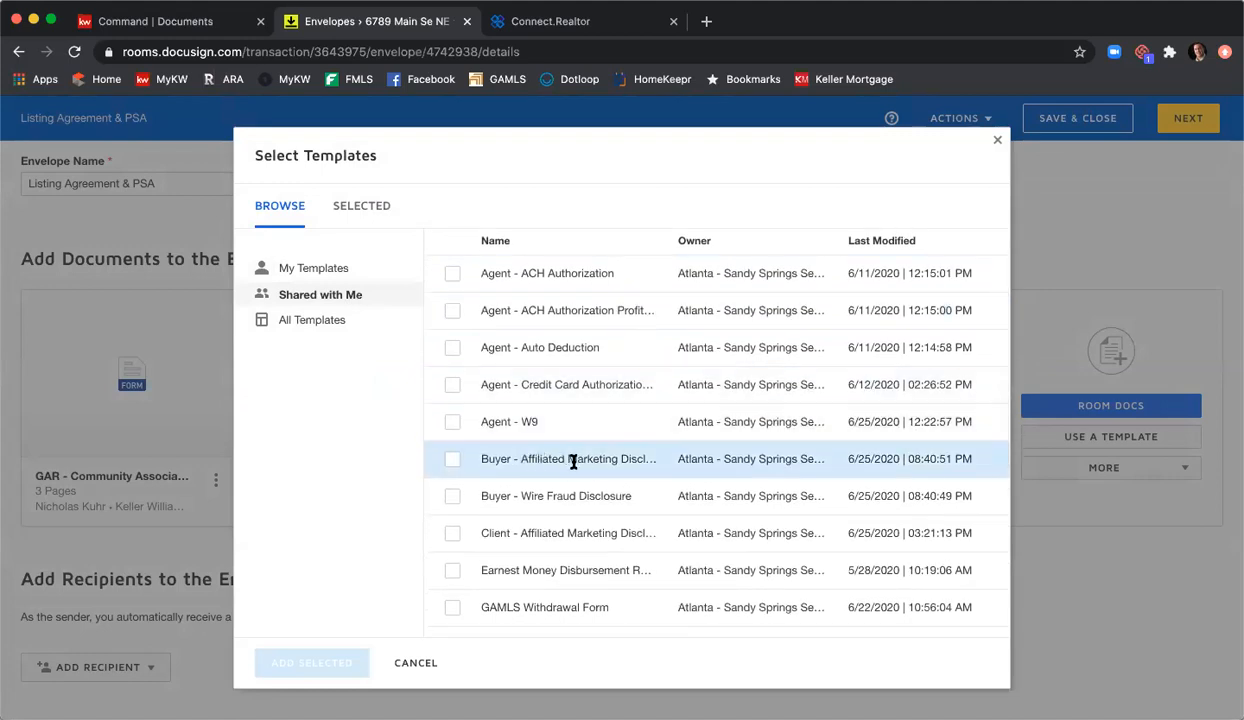
click(452, 461)
click(452, 496)
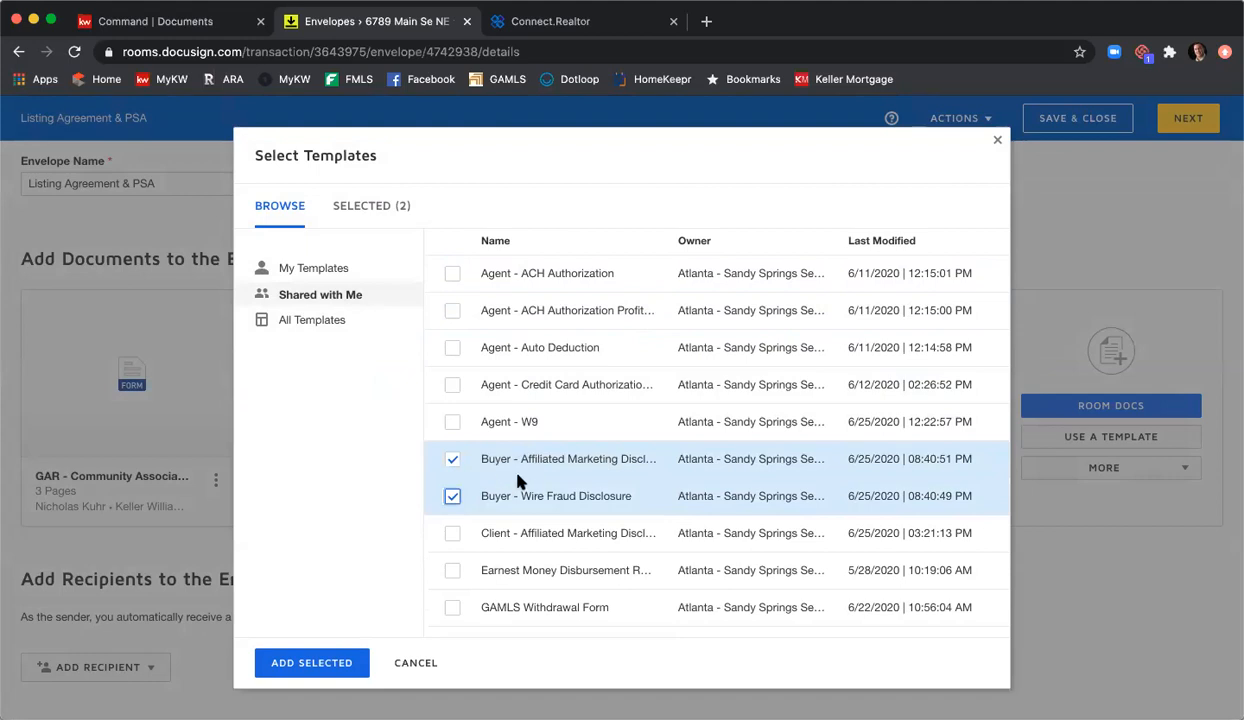
scroll(645, 449, down, 5)
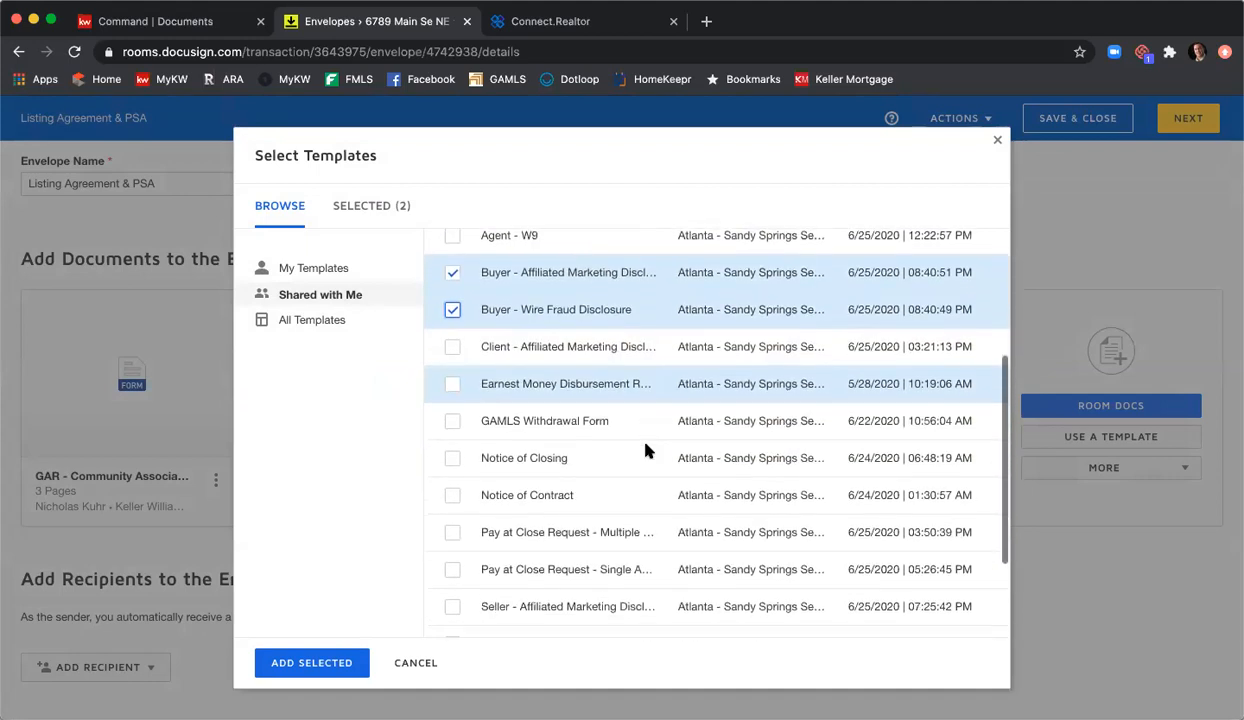
scroll(640, 440, up, 5)
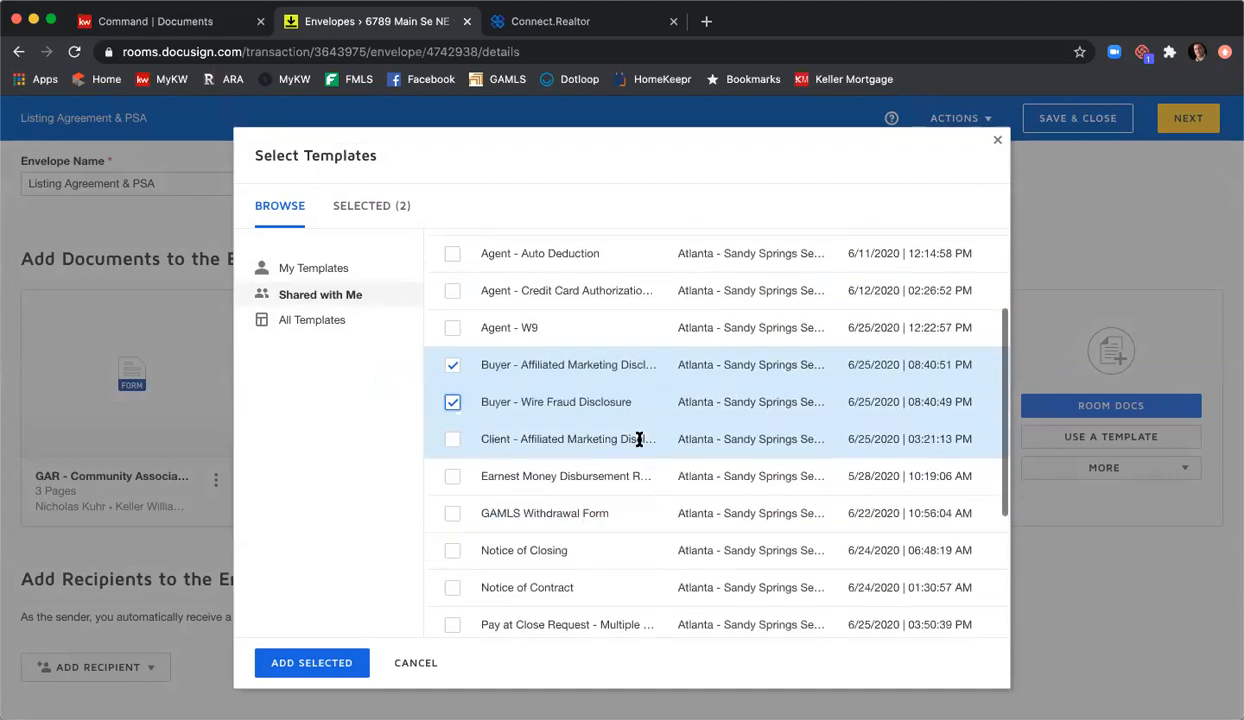
click(452, 364)
click(452, 402)
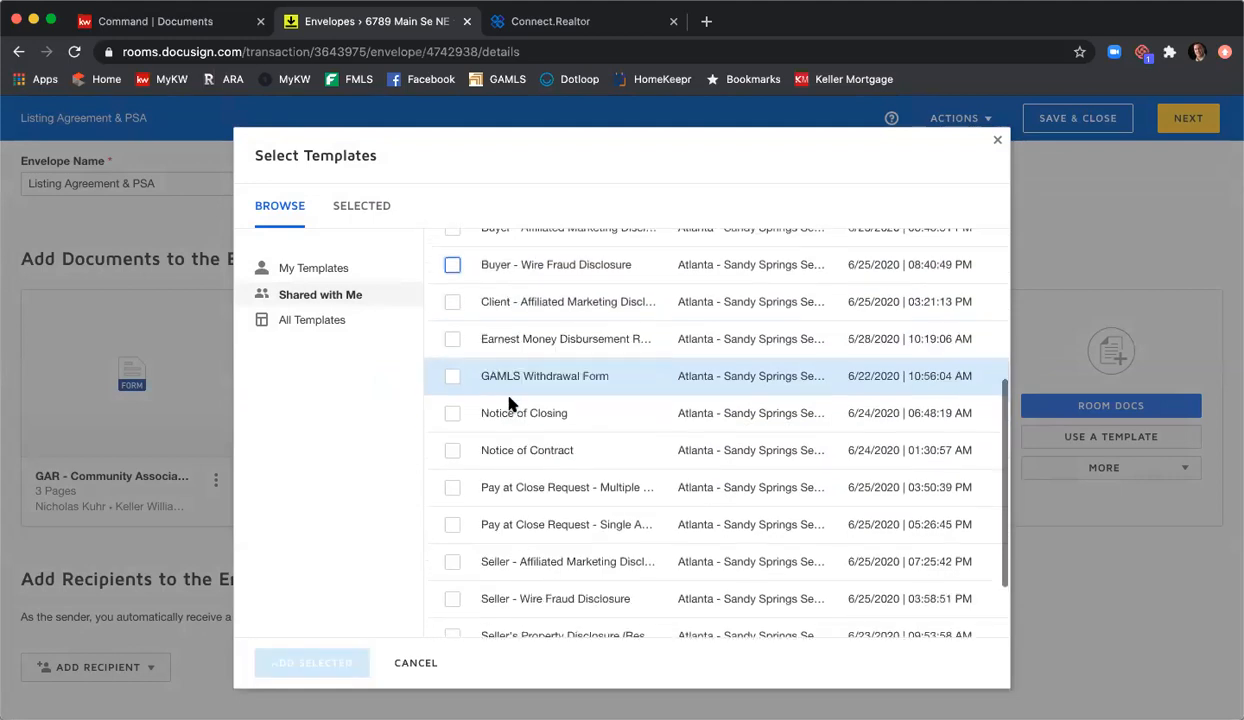
Step: Add the Seller - Affiliated Marketing and Seller - Wire Fraud Disclosure templates to the envelope
scroll(508, 403, down, 3)
click(452, 510)
click(452, 547)
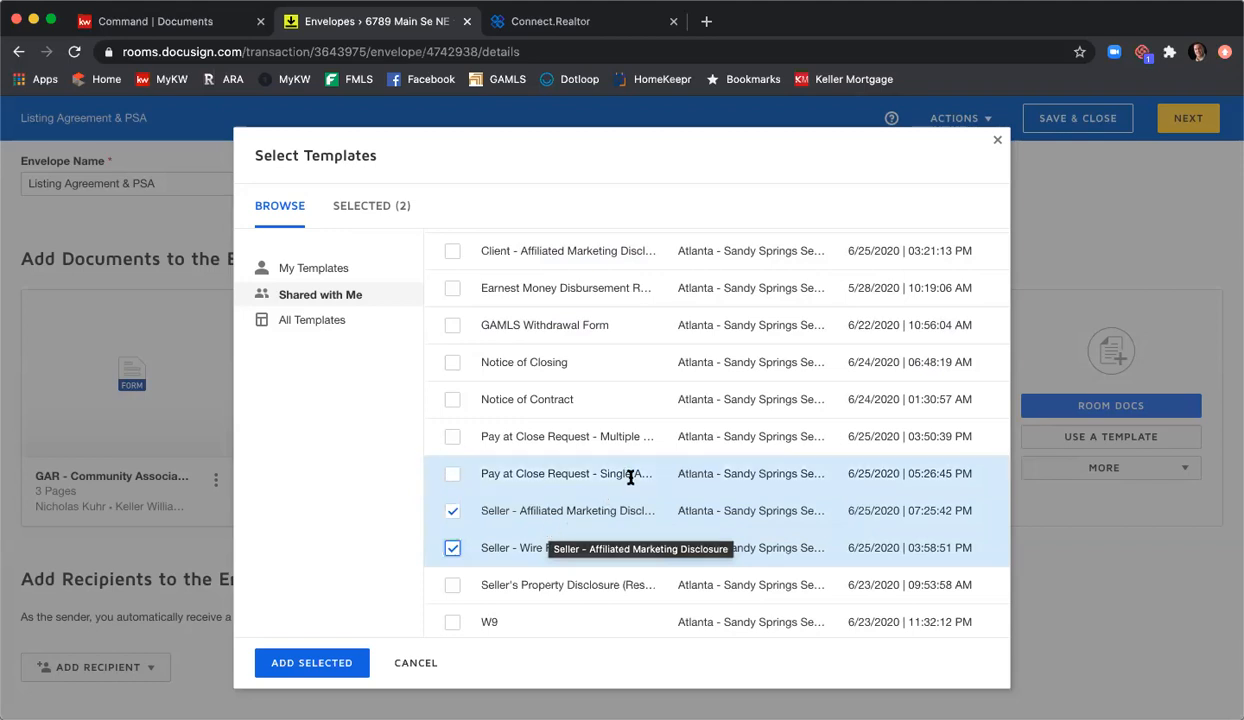
scroll(637, 495, down, 1)
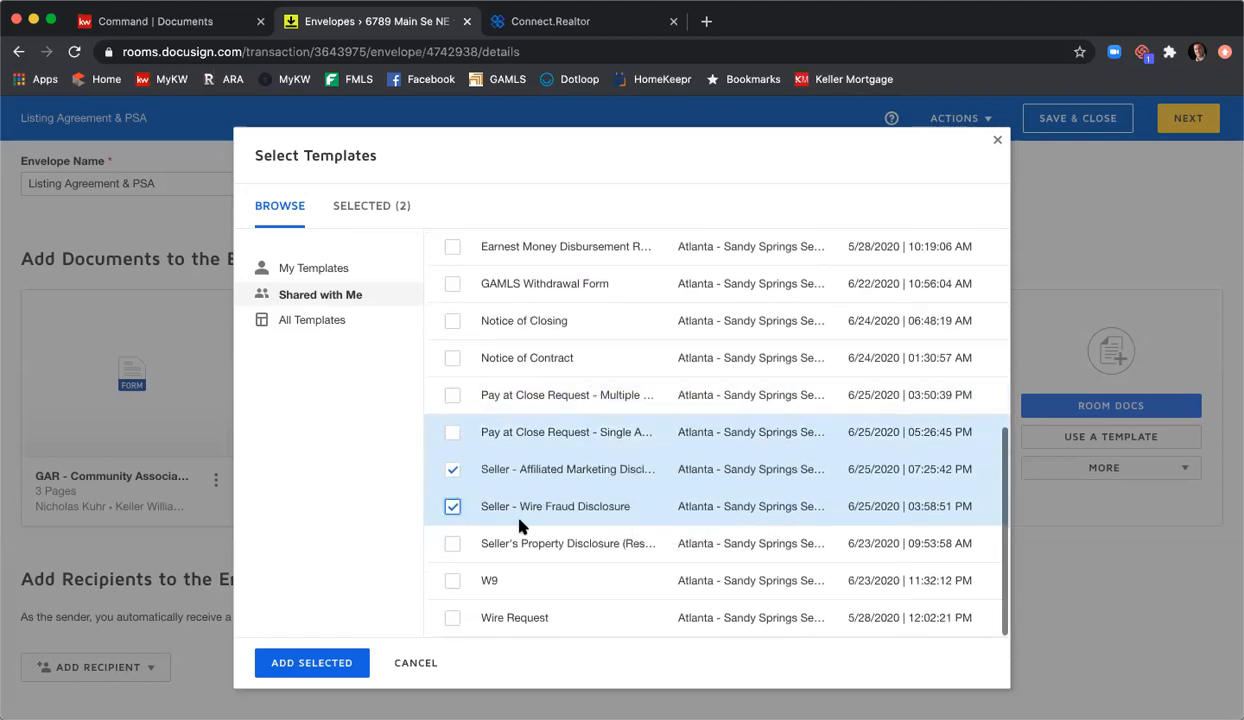
scroll(557, 607, up, 2)
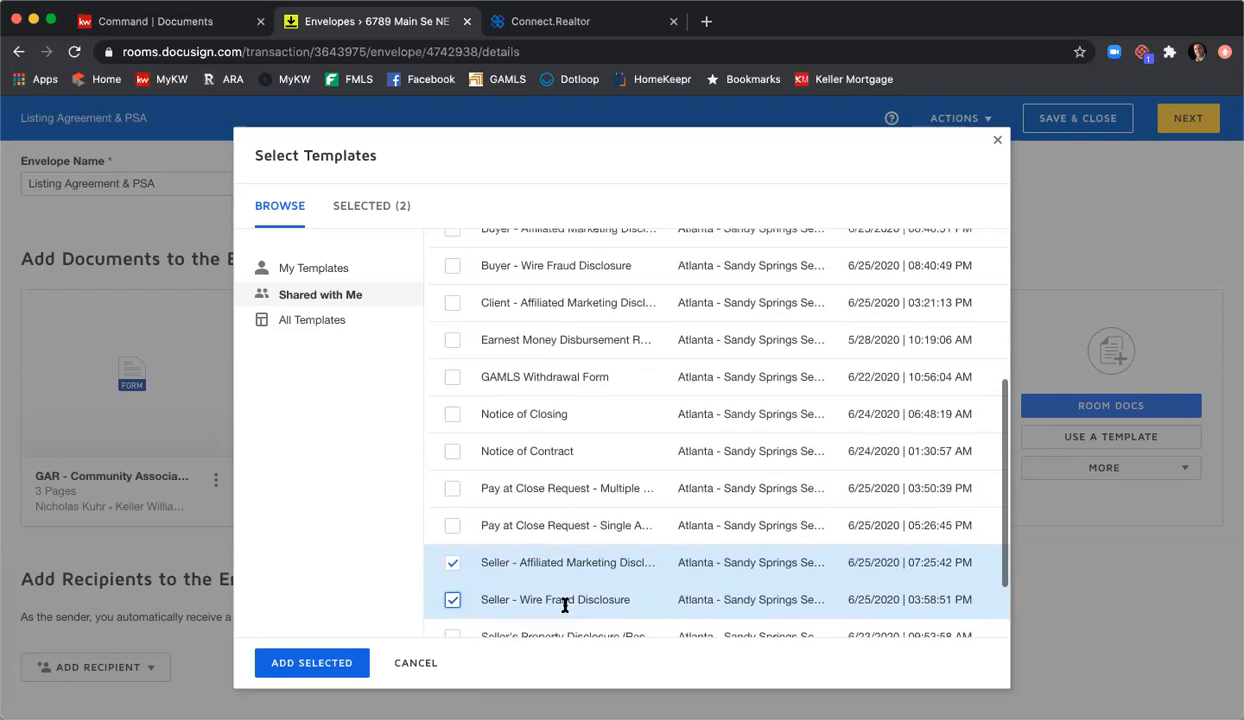
scroll(565, 560, up, 3)
scroll(565, 320, up, 1)
scroll(565, 310, up, 2)
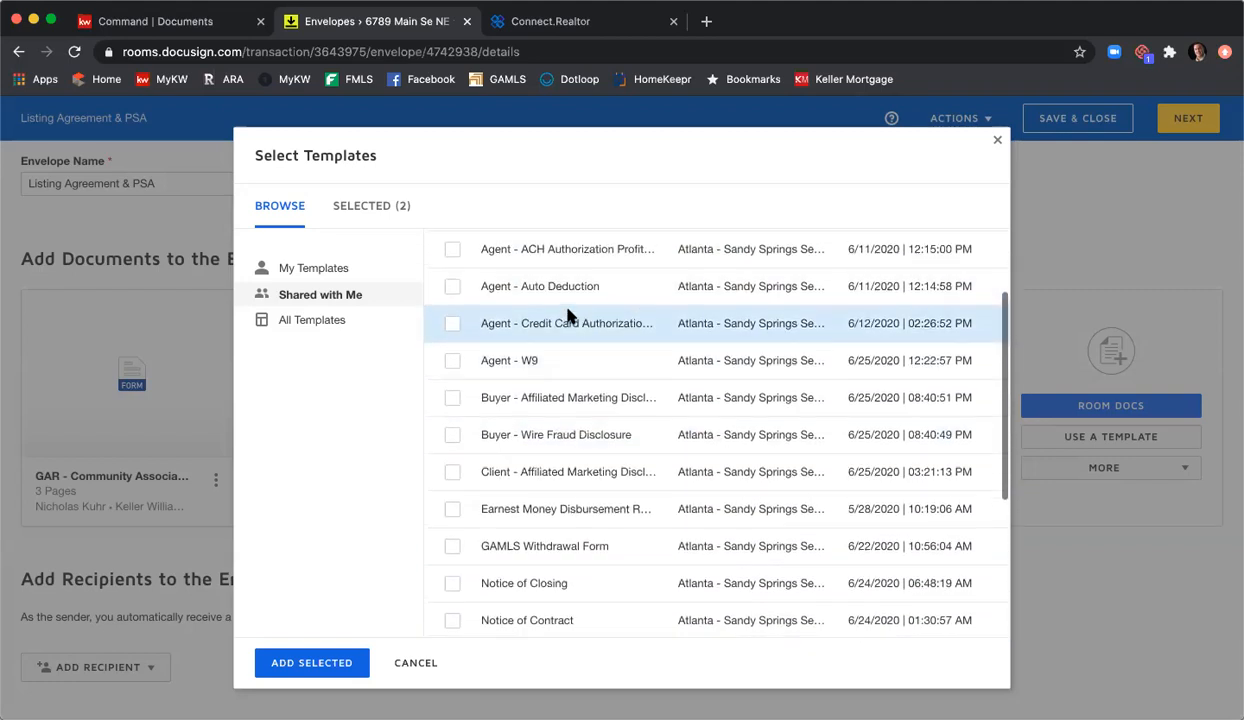
scroll(569, 314, down, 5)
scroll(565, 325, down, 3)
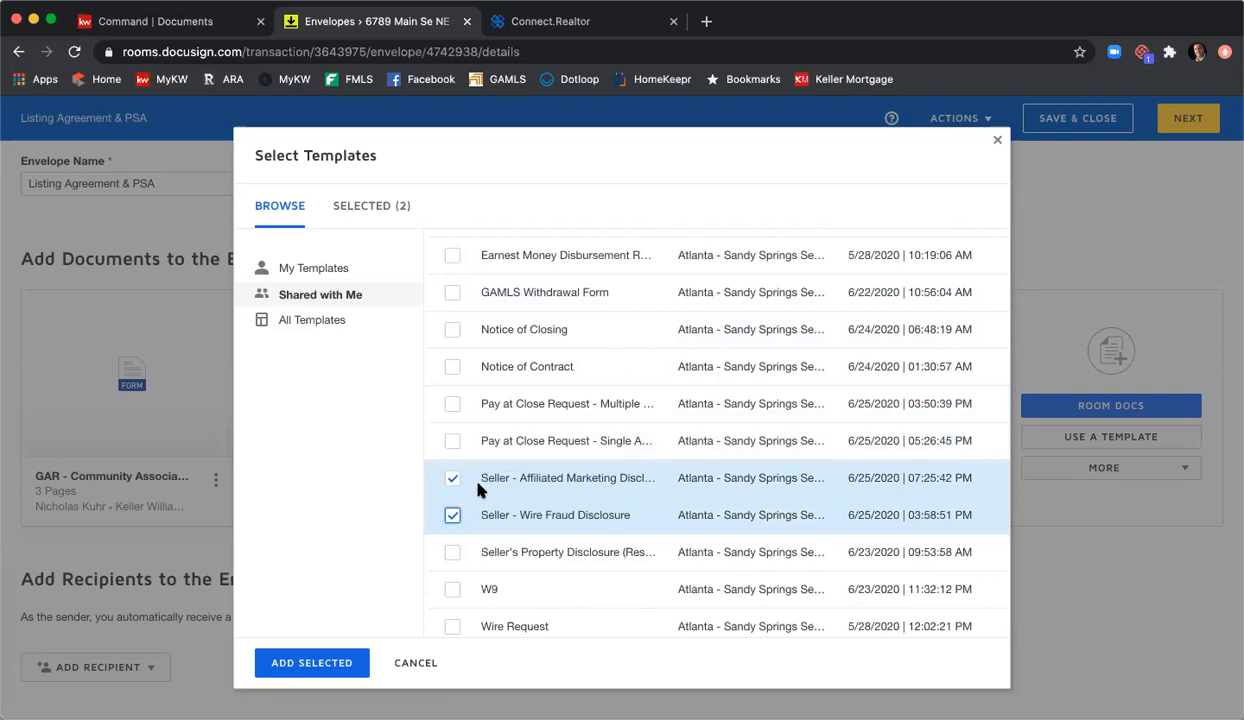
click(320, 663)
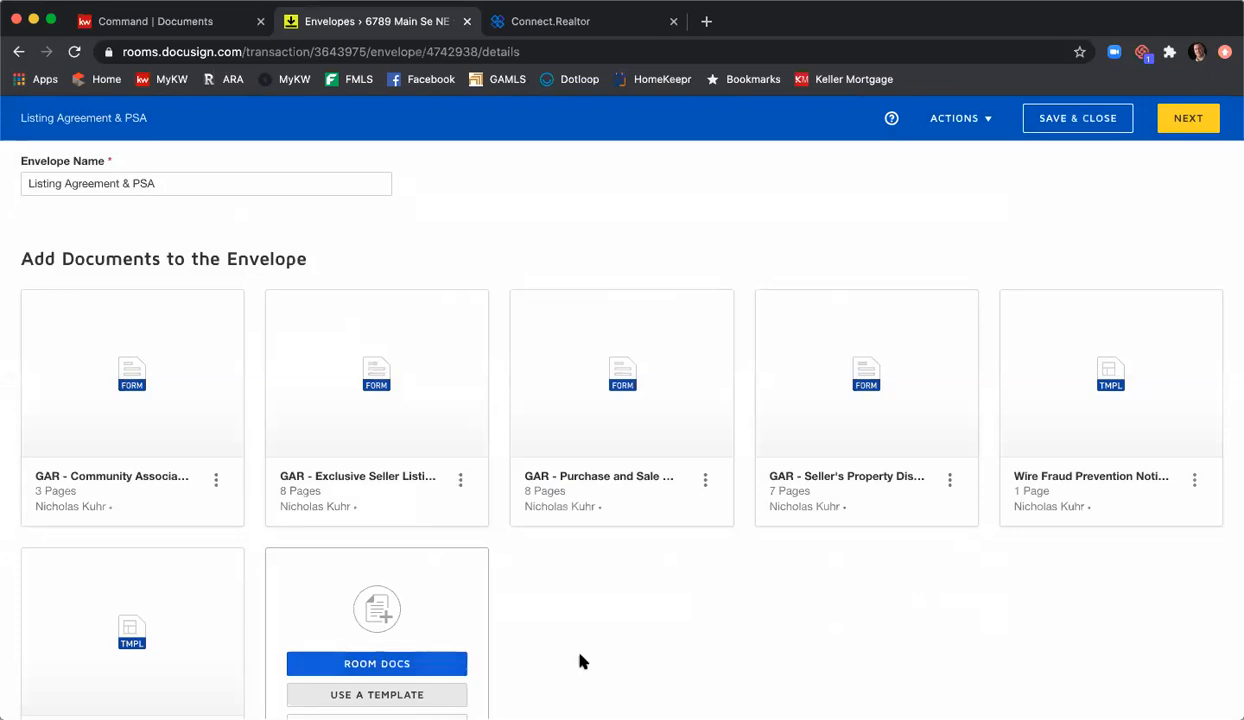
Step: Show the MORE document sources under the add-documents card: Upload and Box
scroll(630, 628, down, 2)
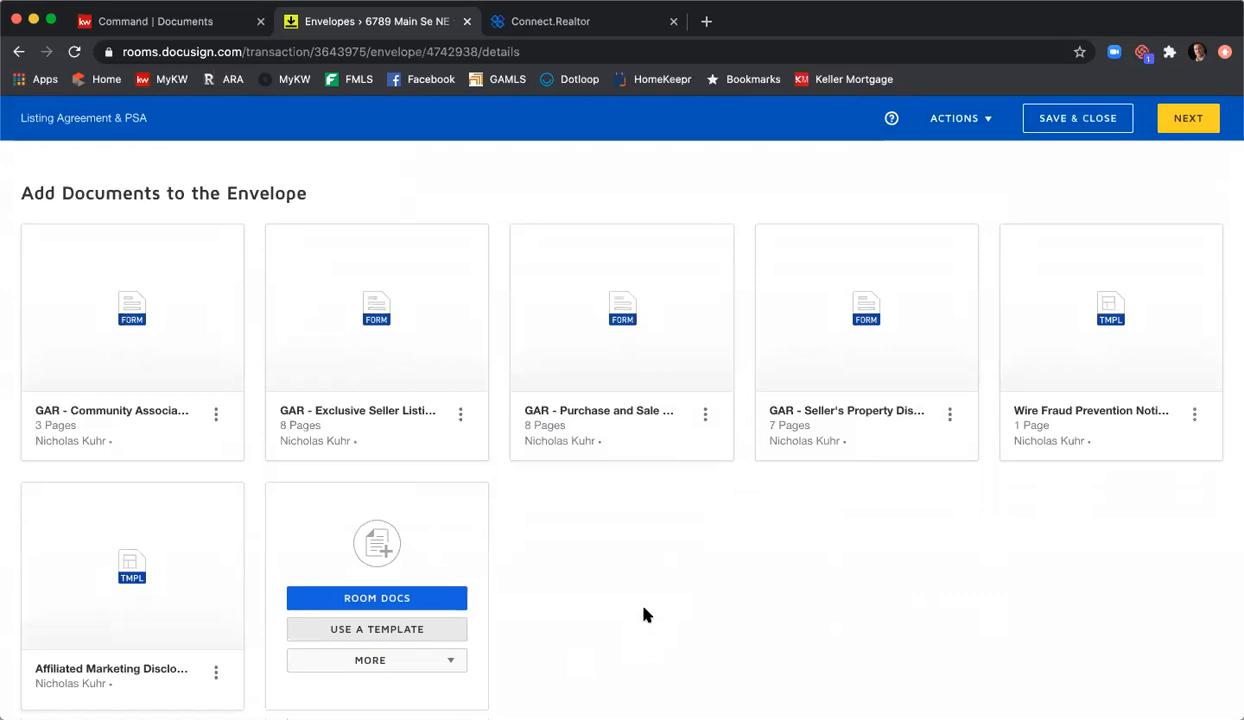
scroll(590, 547, down, 1)
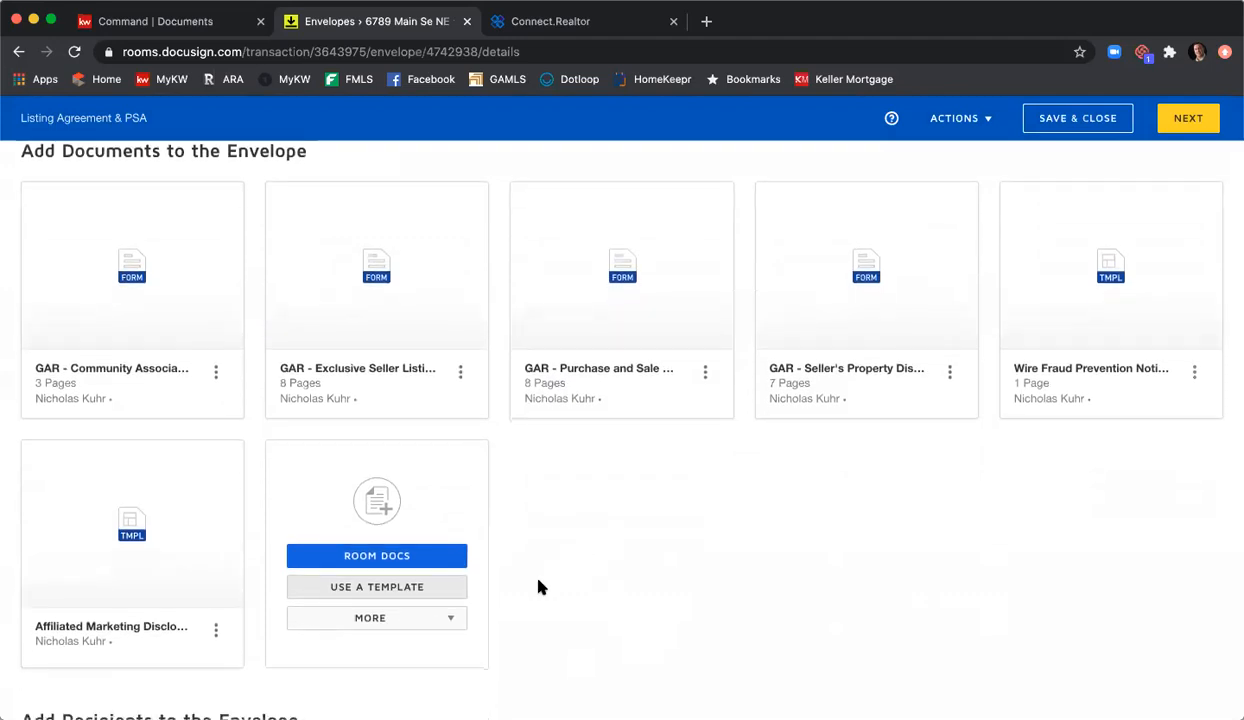
click(443, 619)
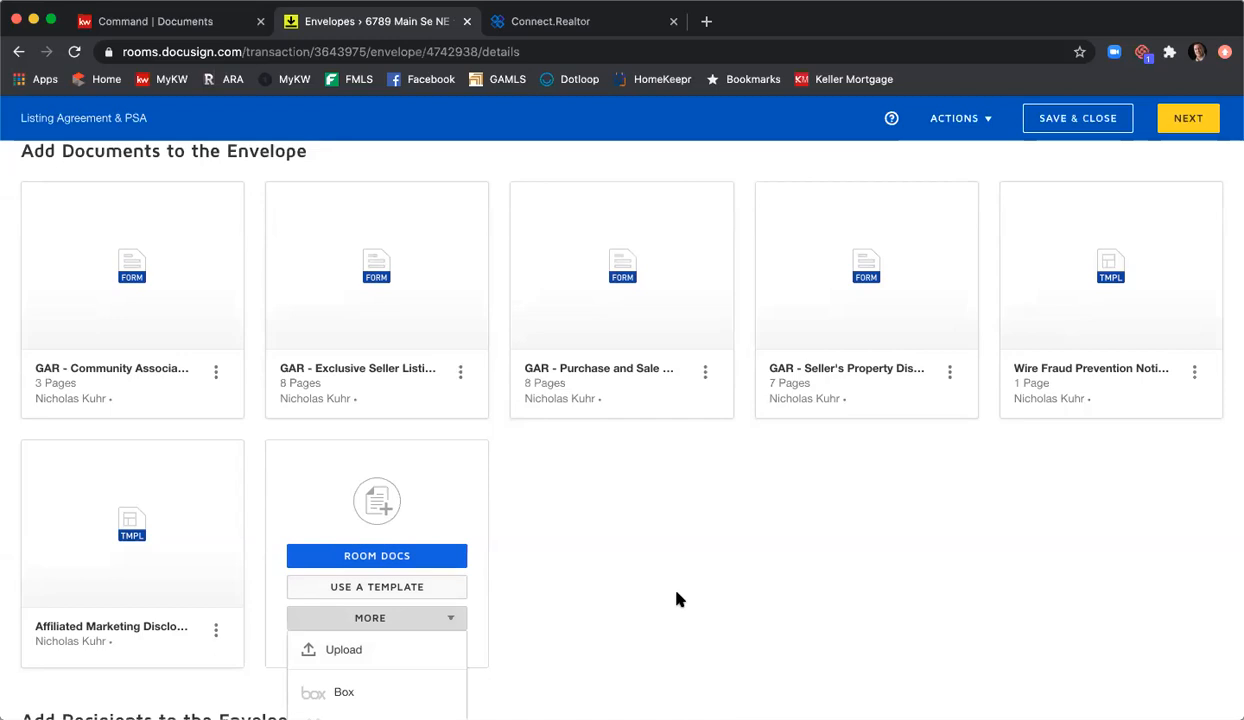
scroll(636, 580, up, 1)
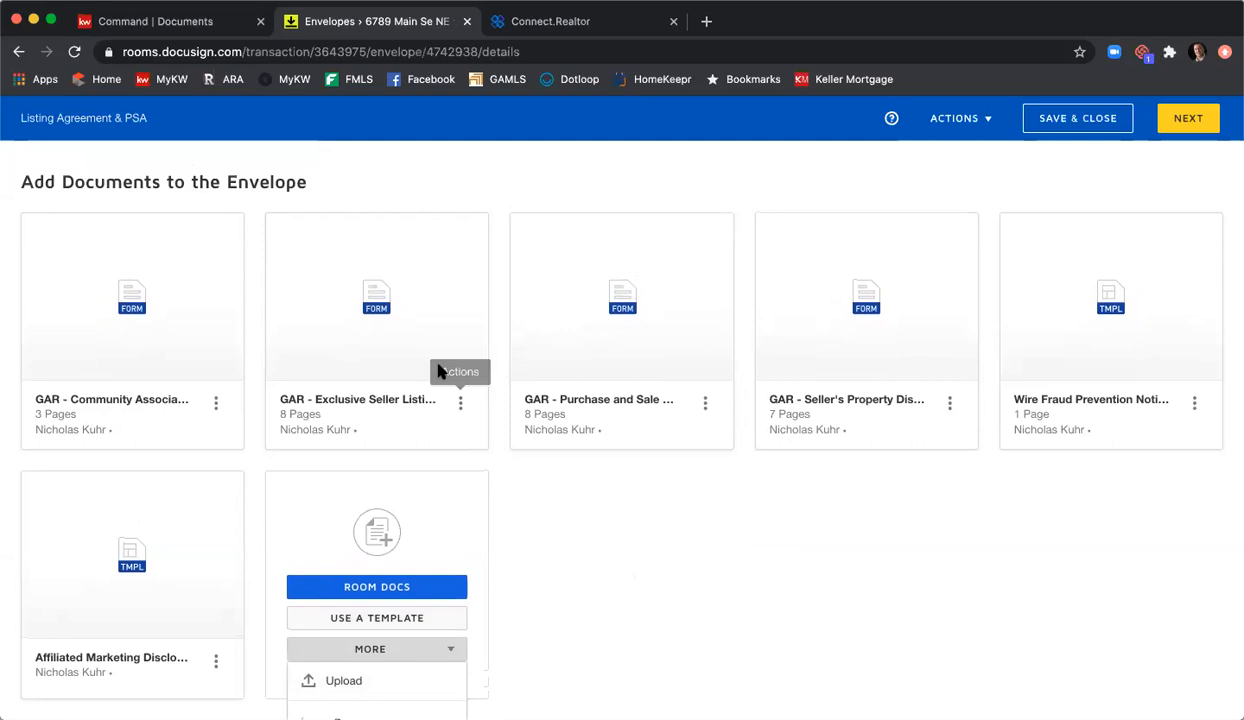
Step: Order documents: Listing, Property Disclosure, Community Association, Affiliated Marketing, Wire Fraud, Purchase and Sale
scroll(442, 347, up, 1)
drag(442, 347, 167, 340)
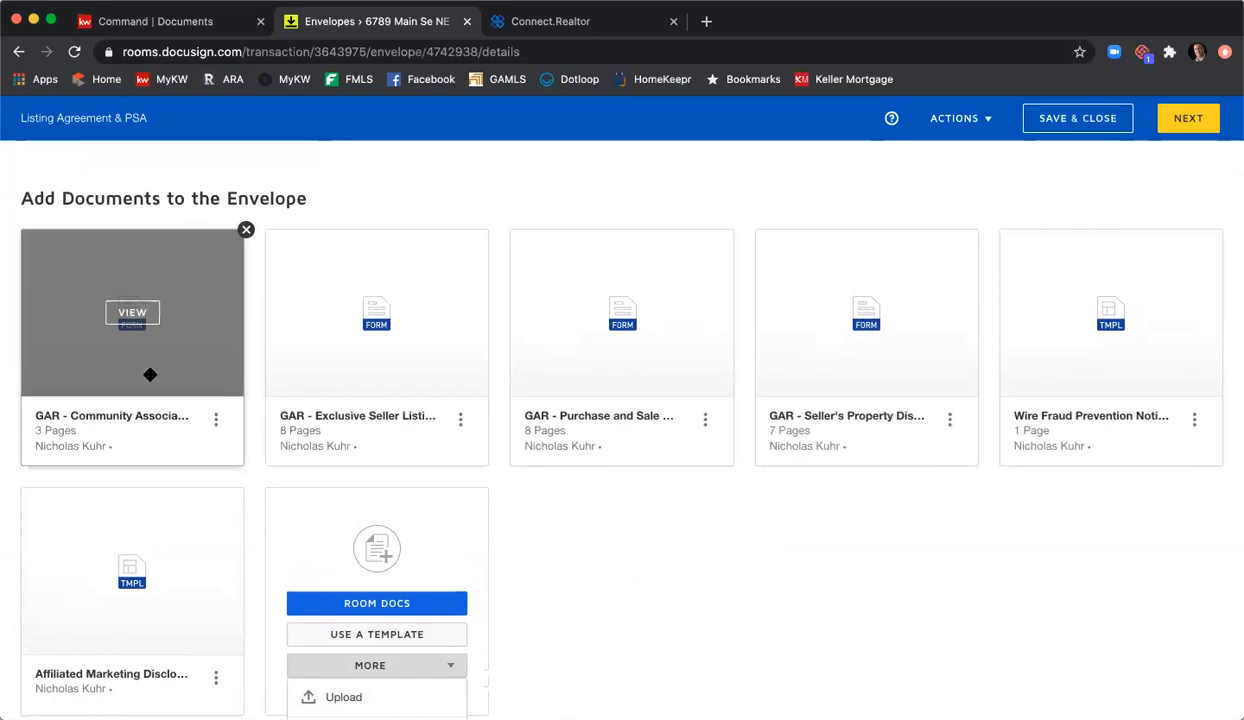
drag(339, 350, 102, 360)
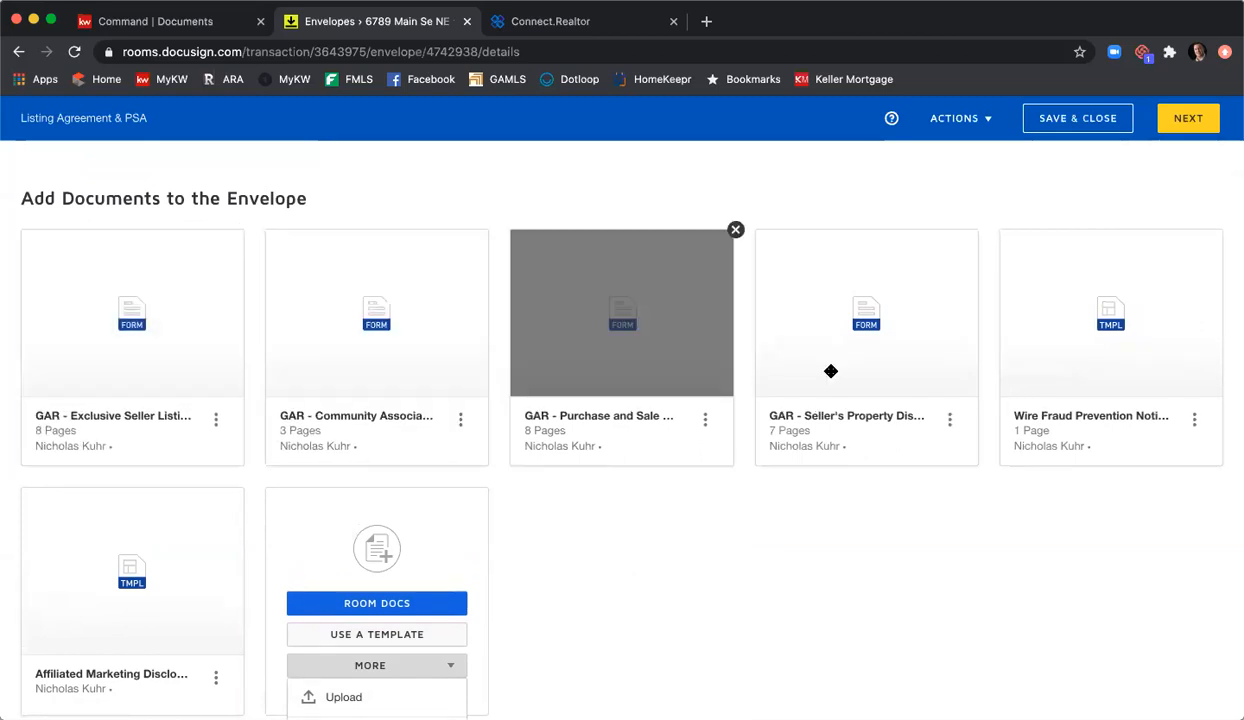
drag(930, 369, 423, 375)
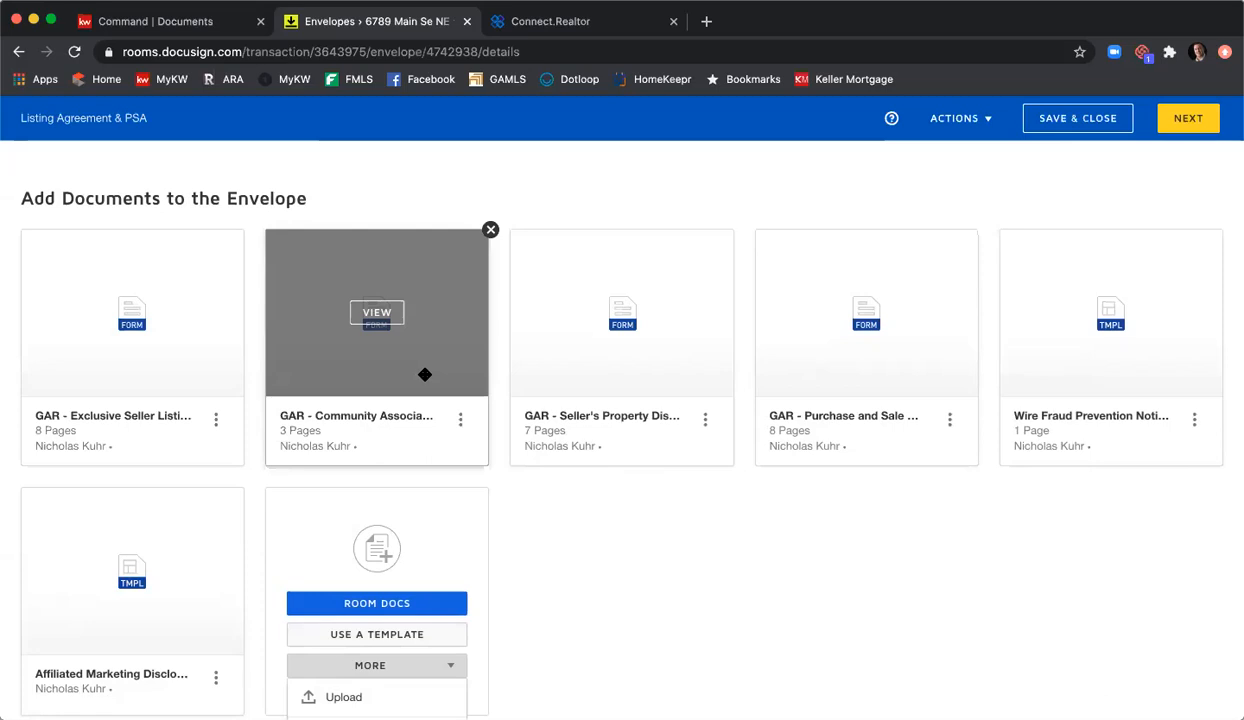
drag(370, 358, 620, 362)
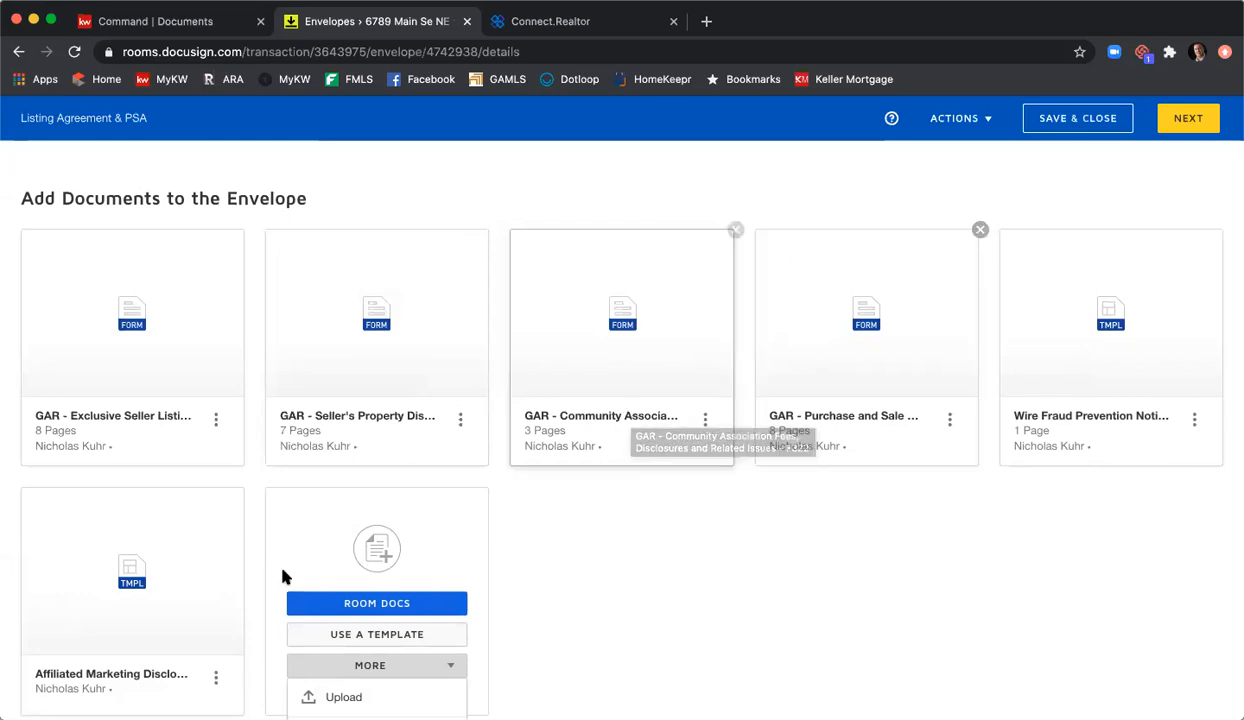
drag(129, 604, 976, 387)
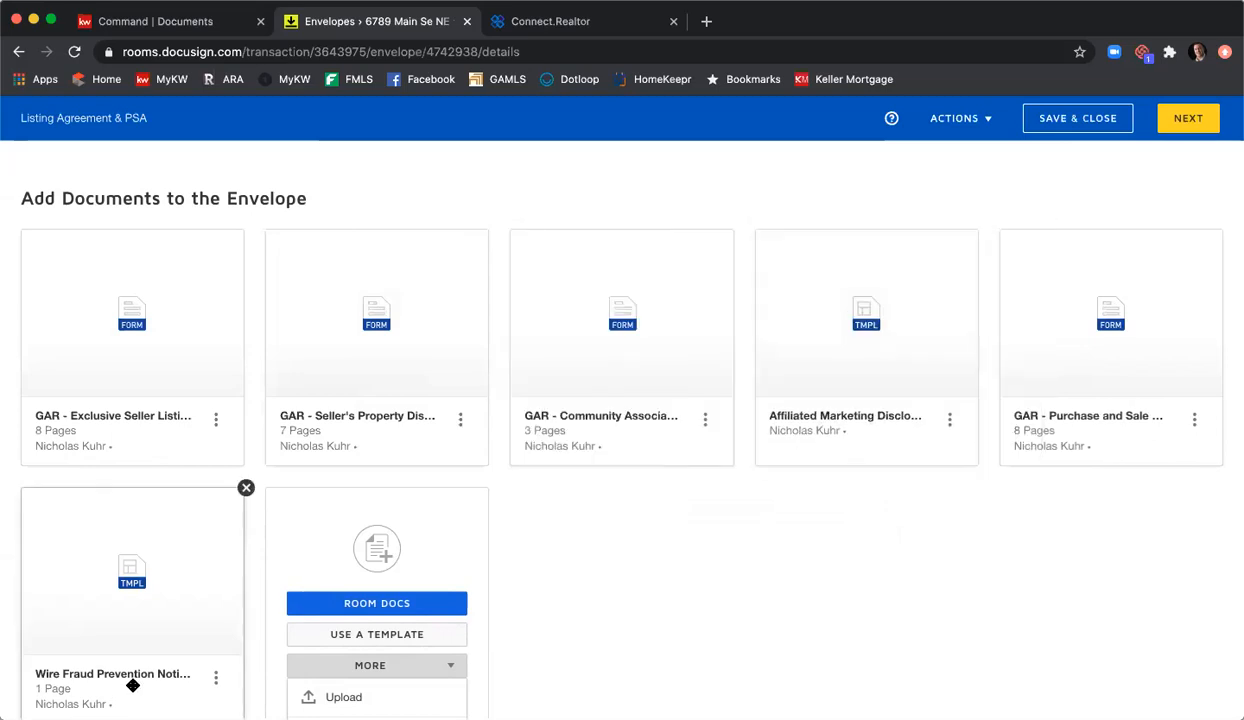
drag(1083, 376, 133, 611)
scroll(344, 606, down, 1)
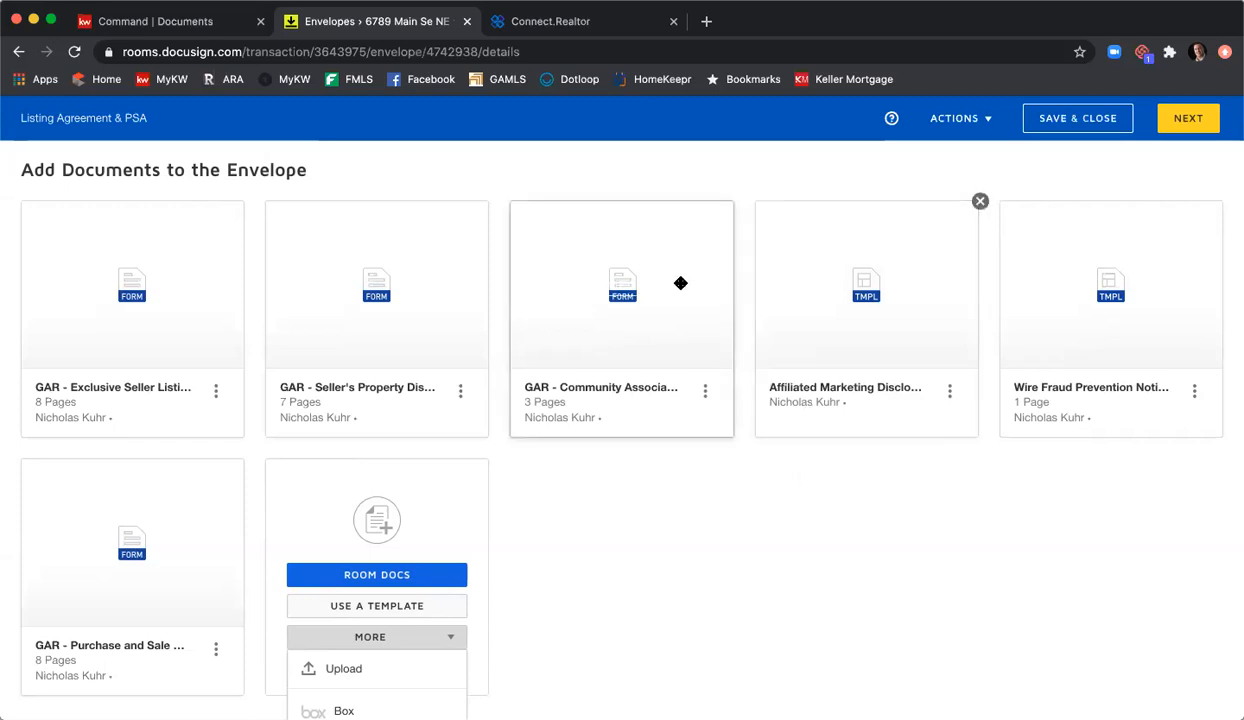
mouse_move(663, 293)
mouse_move(665, 298)
mouse_down()
mouse_move(683, 297)
mouse_move(683, 311)
mouse_move(616, 308)
mouse_move(661, 306)
mouse_up()
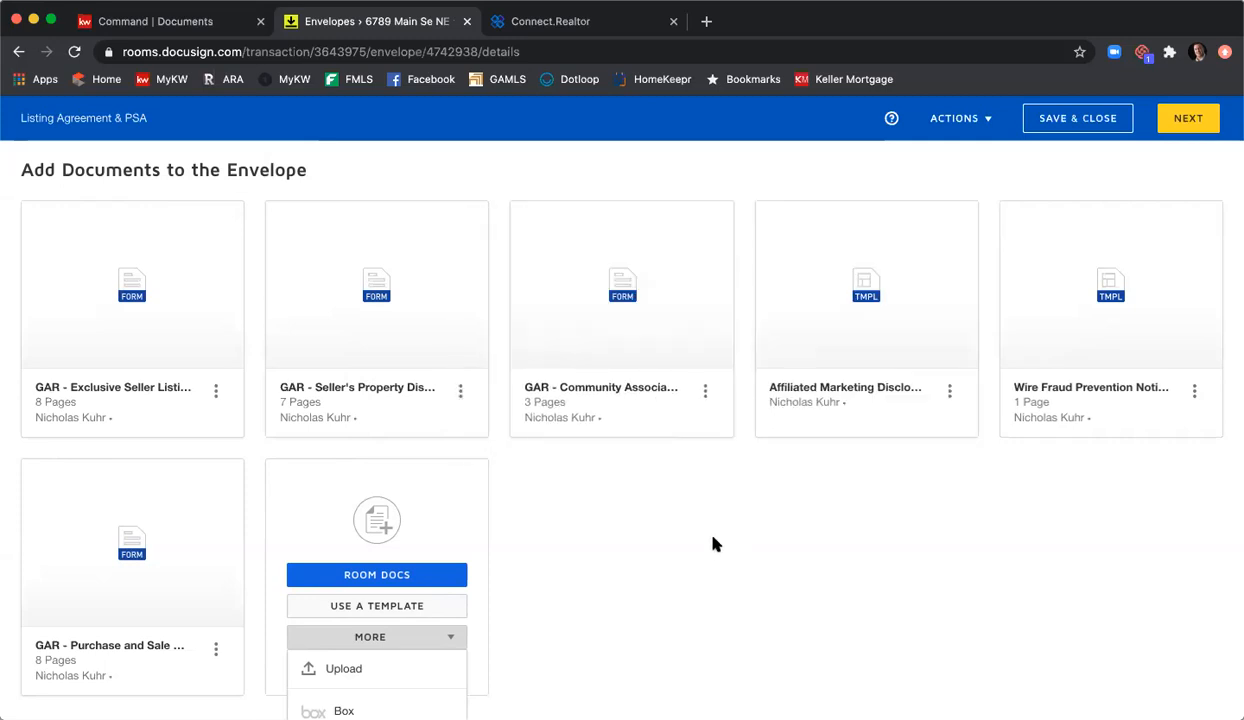
Step: Close the MORE document-source menu and show the ADD RECIPIENT options
scroll(560, 545, down, 3)
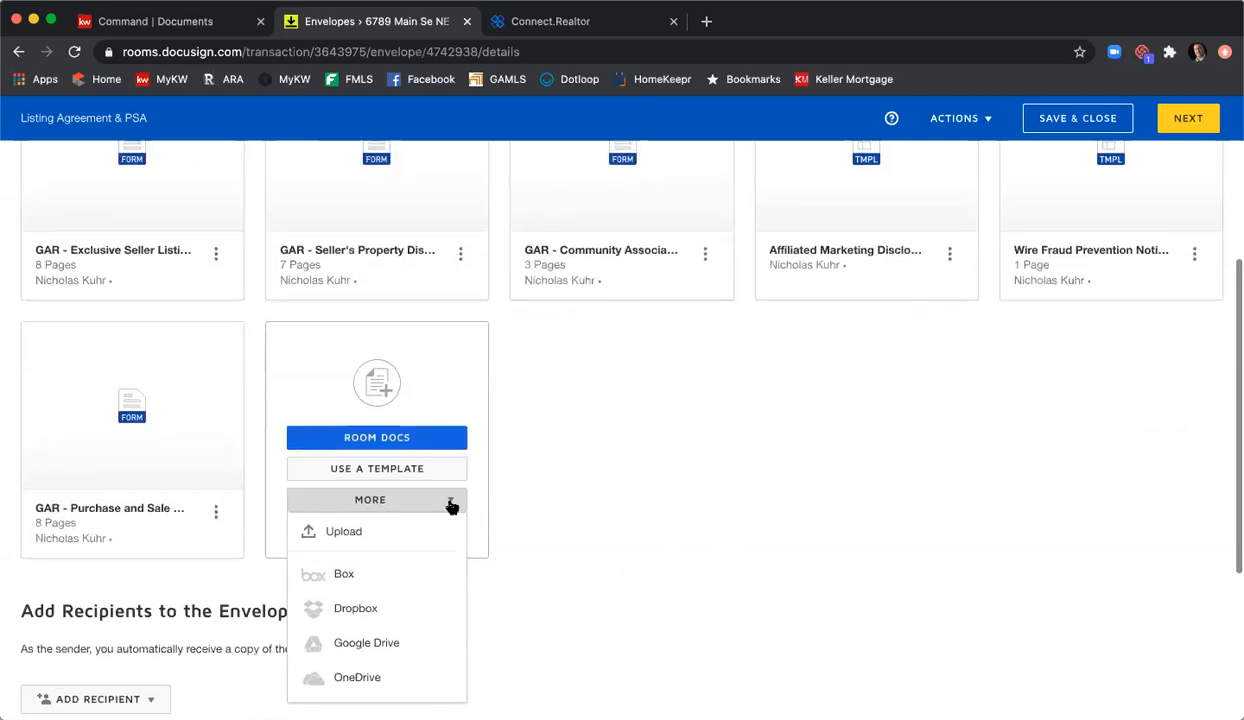
click(452, 502)
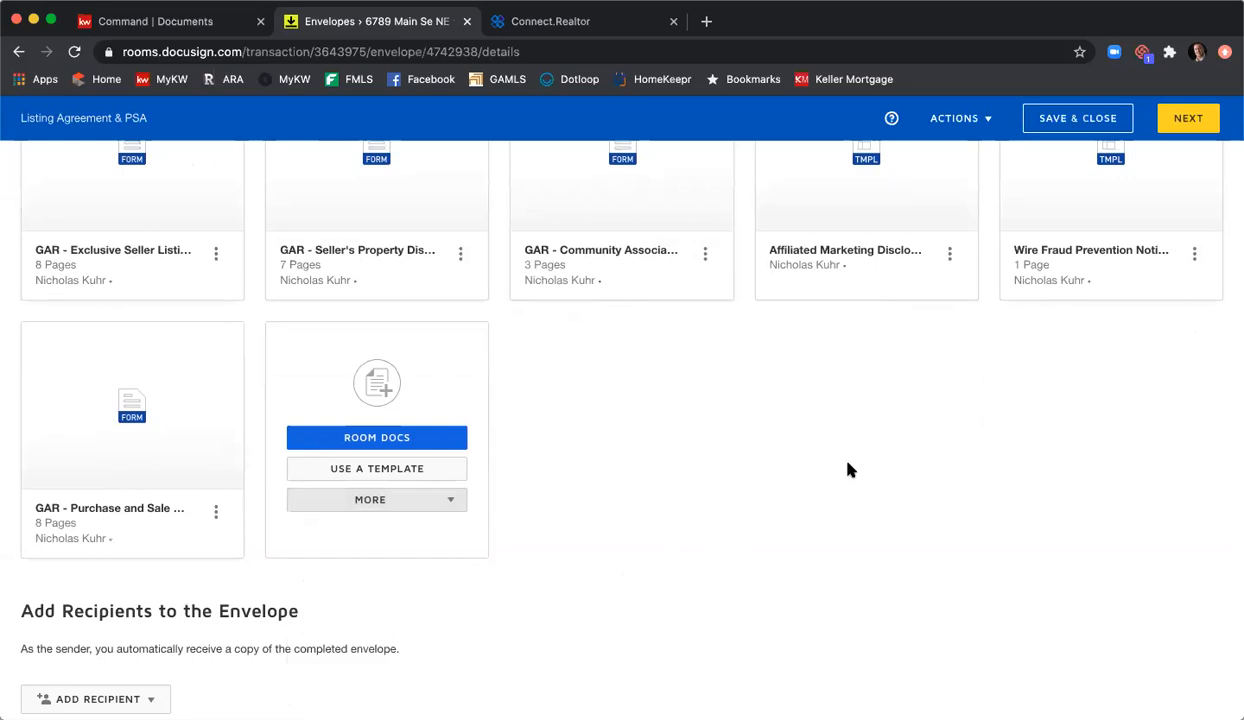
scroll(848, 467, down, 3)
scroll(835, 462, down, 1)
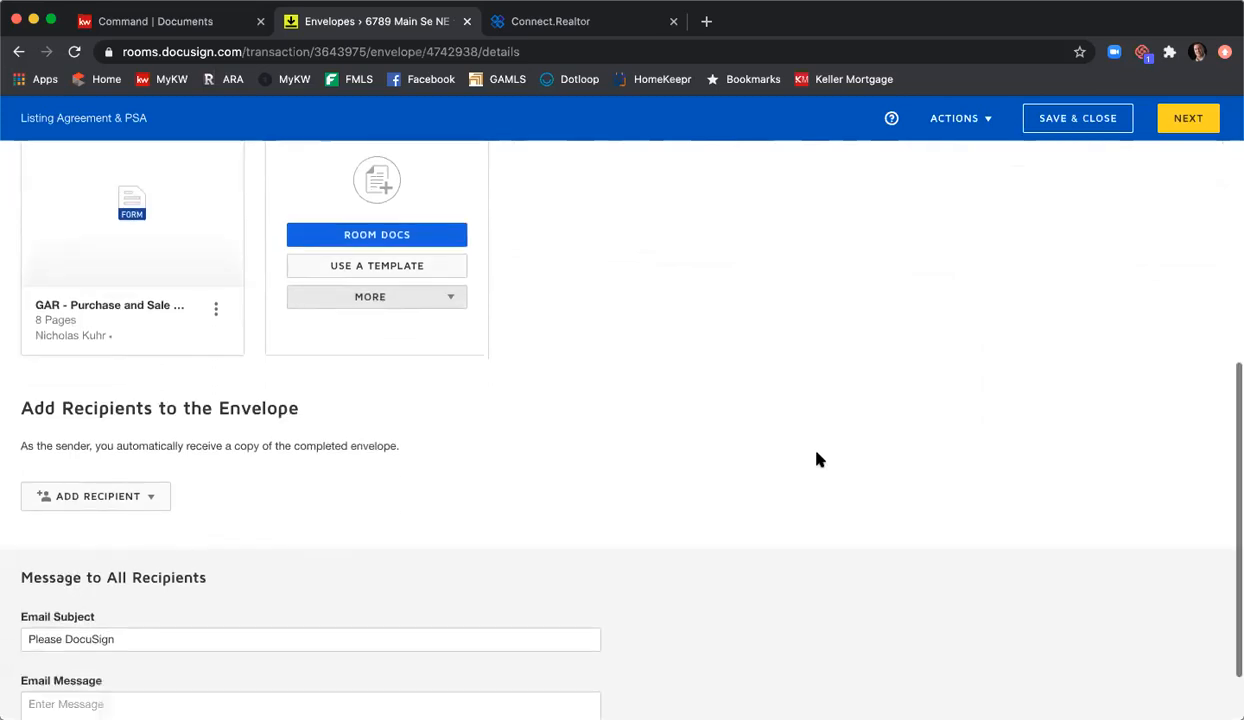
scroll(816, 459, down, 1)
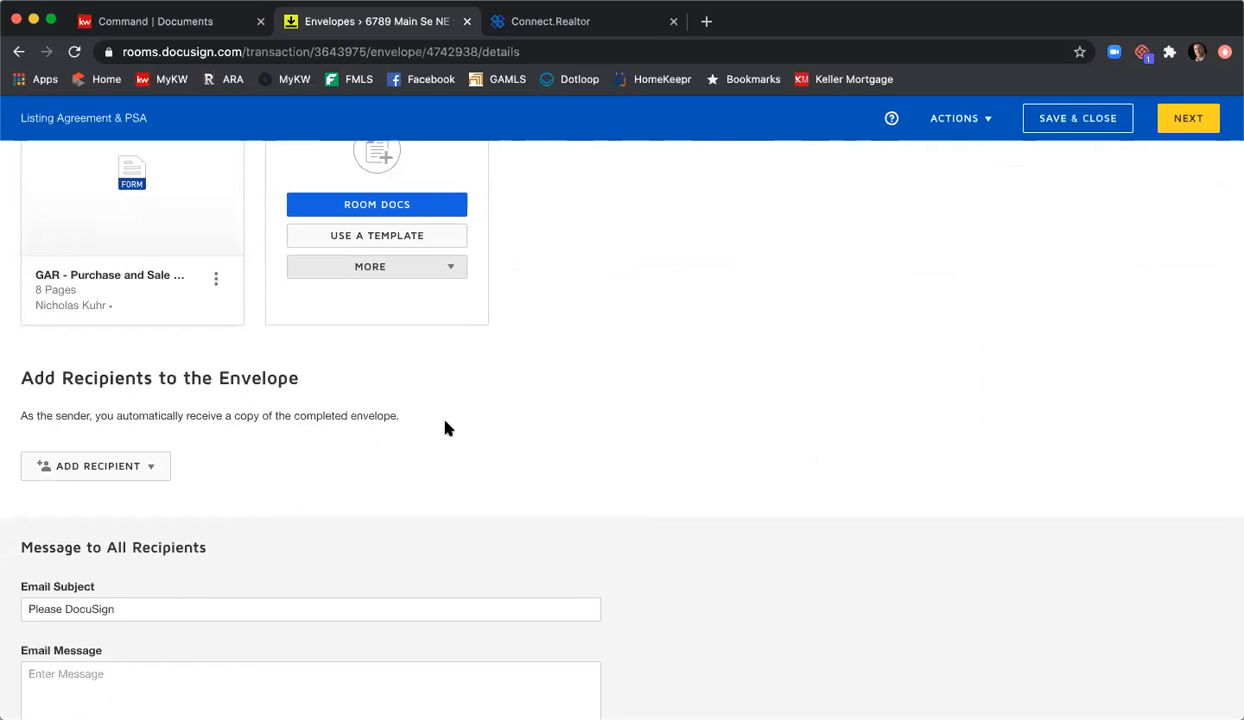
scroll(424, 407, down, 1)
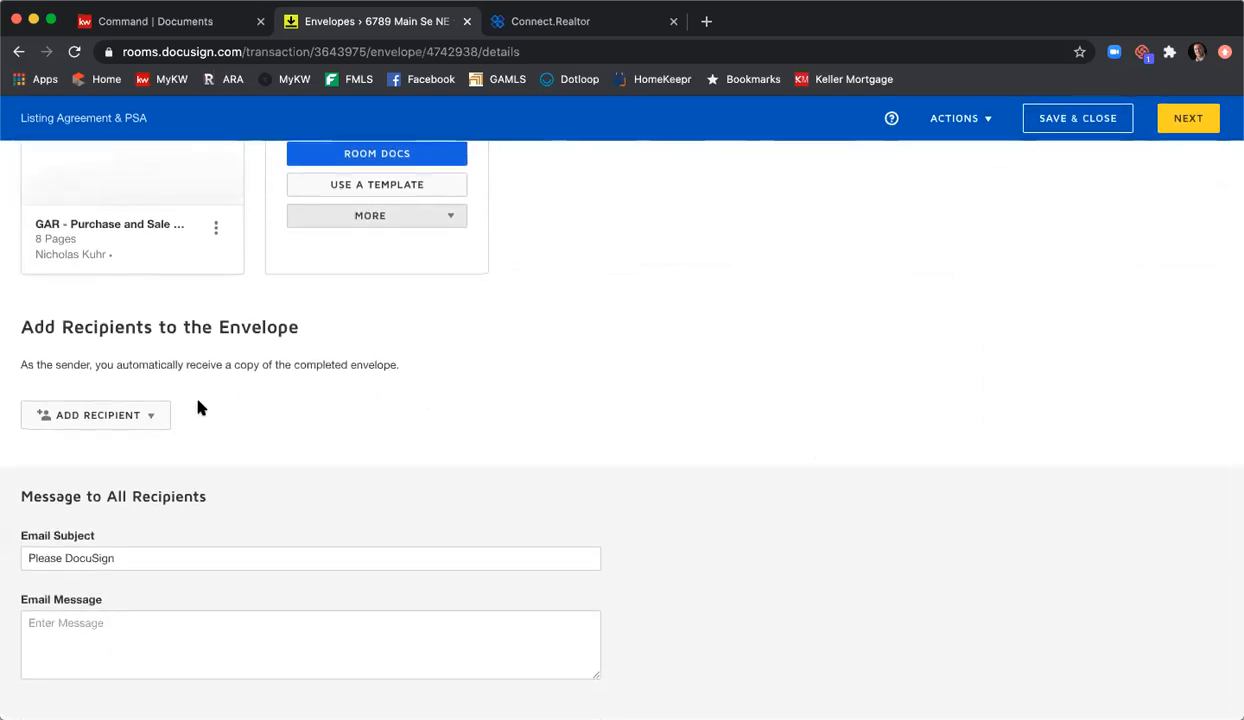
click(157, 414)
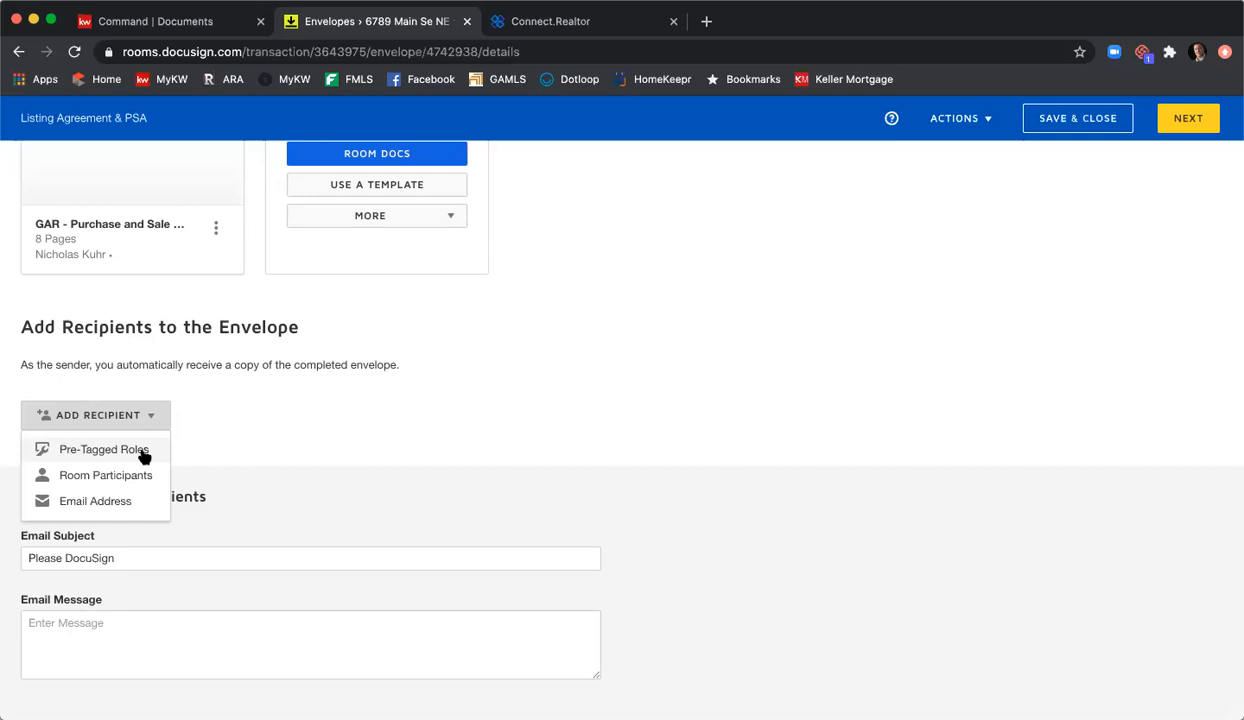
Step: Under Pre-Tagged Roles, assign the sellers' contacts and your own account to the three roles
click(143, 452)
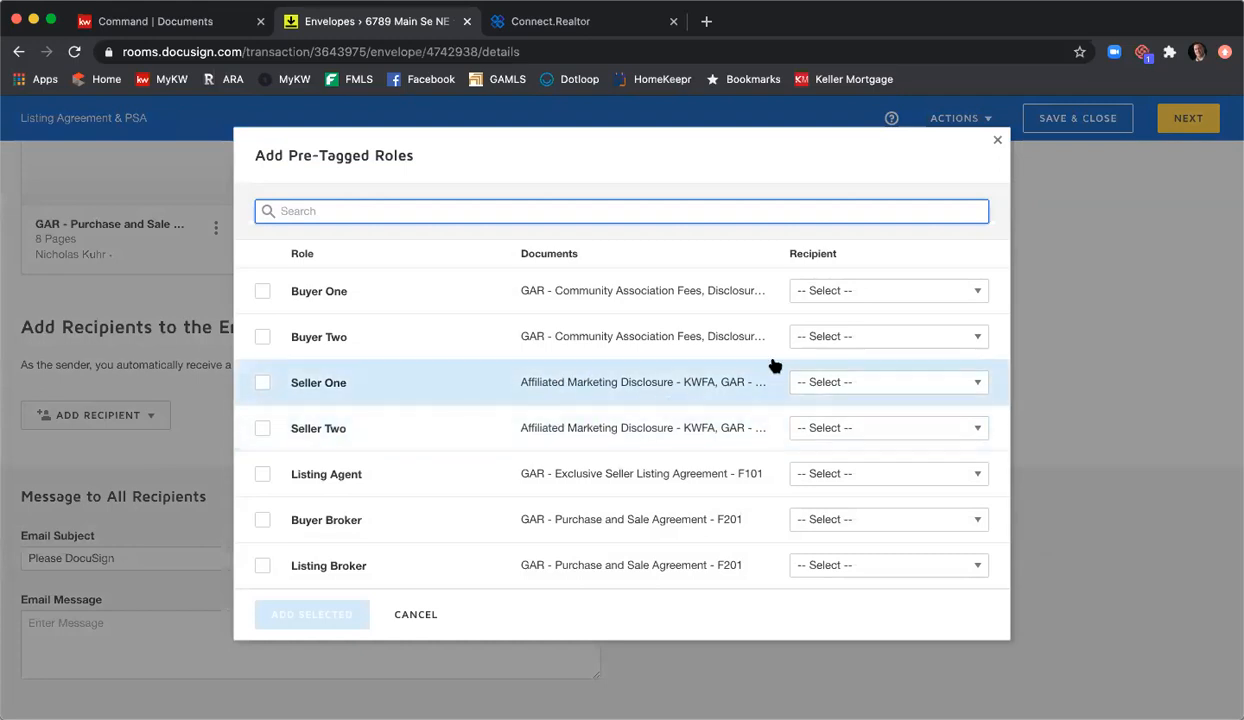
click(841, 386)
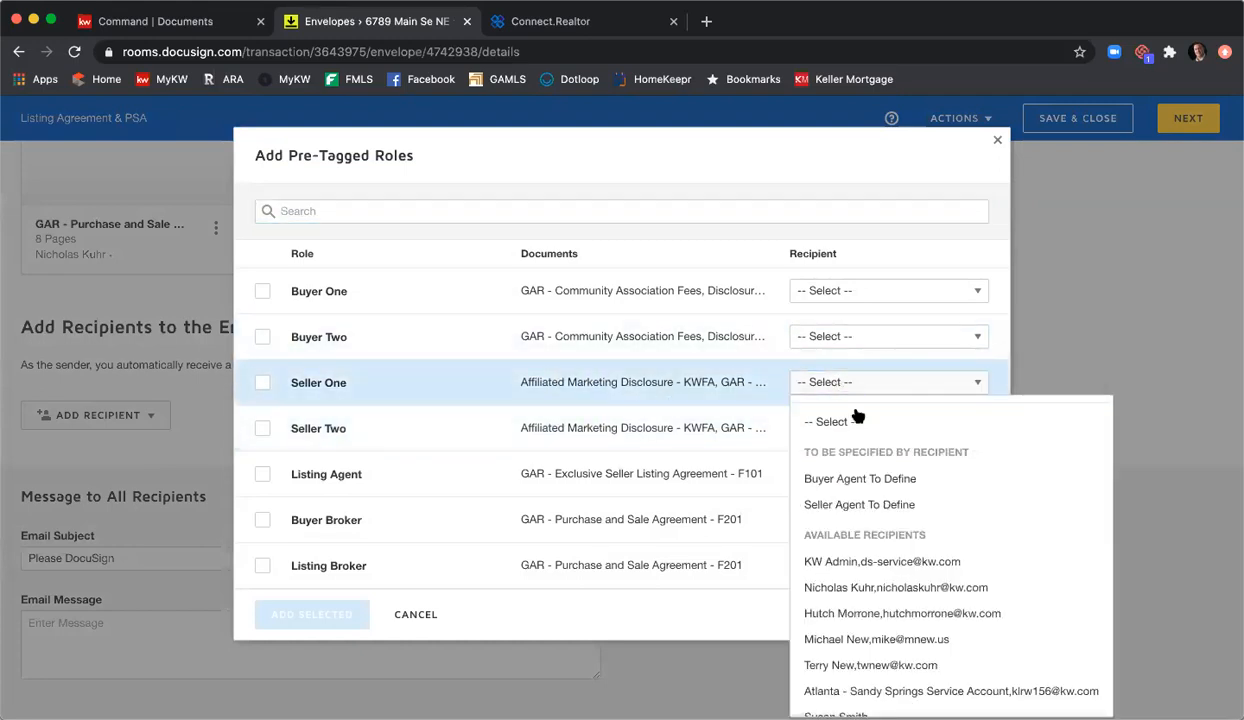
scroll(893, 576, down, 2)
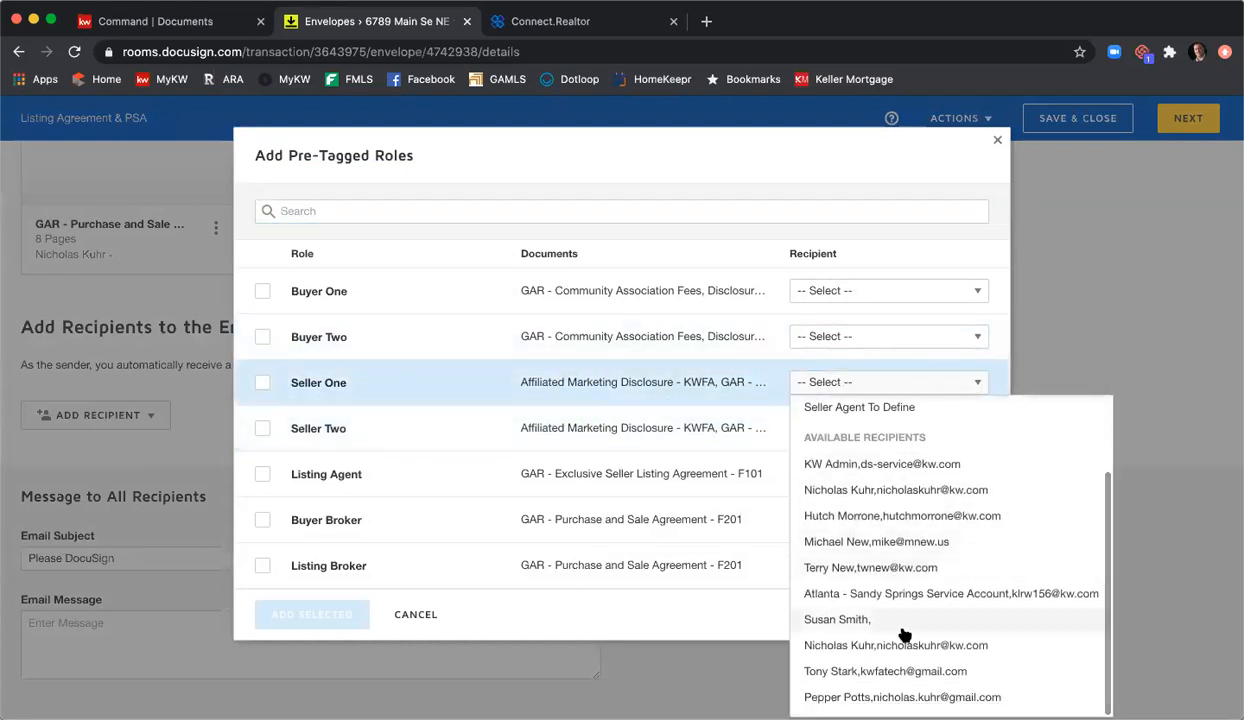
click(909, 671)
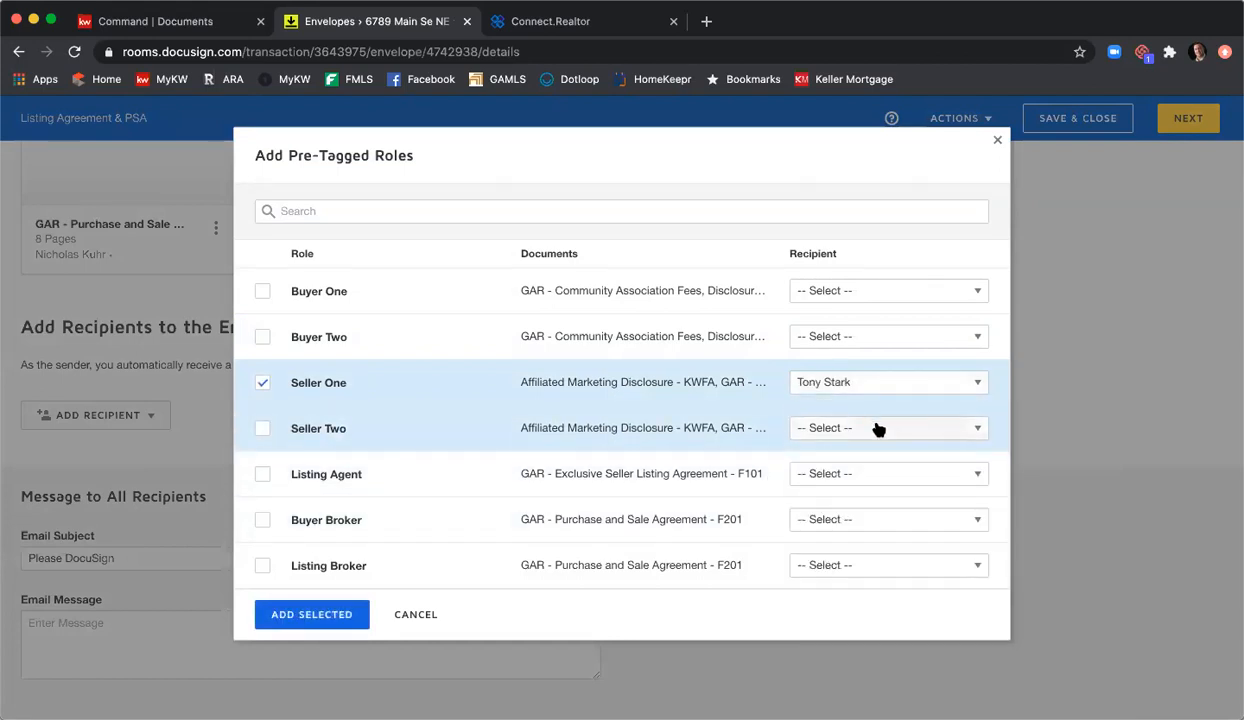
click(877, 429)
scroll(872, 347, down, 2)
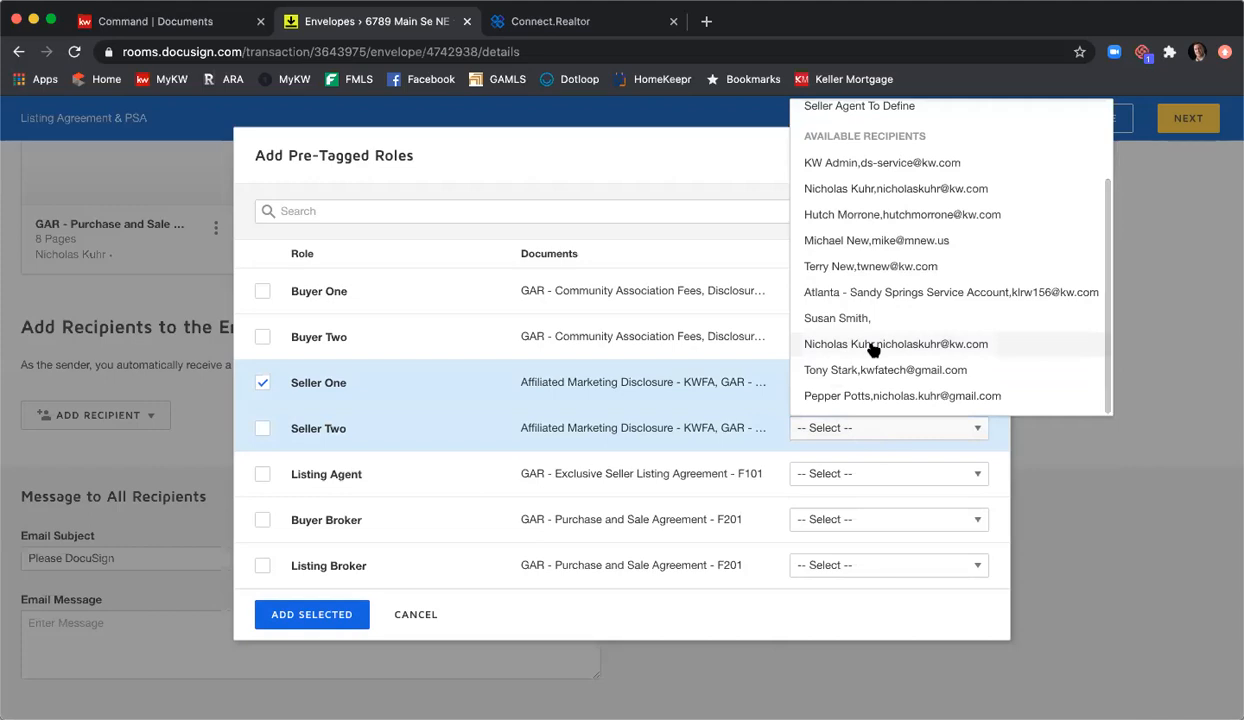
click(876, 398)
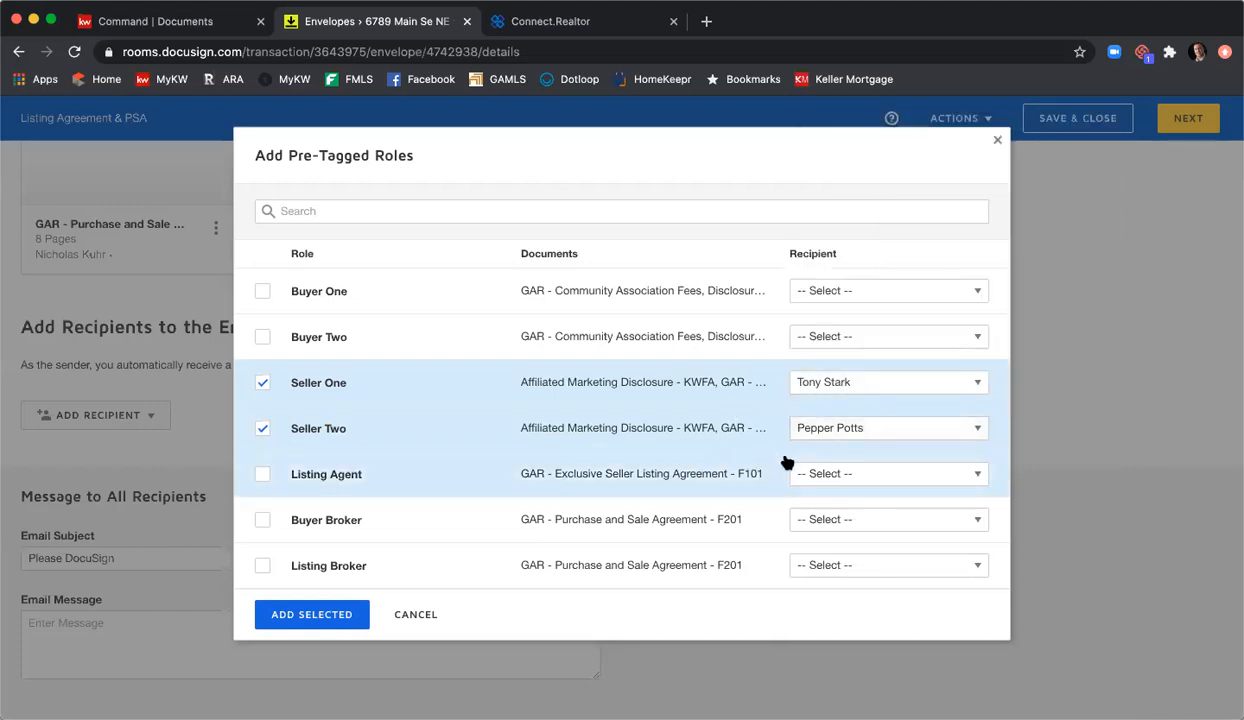
click(841, 472)
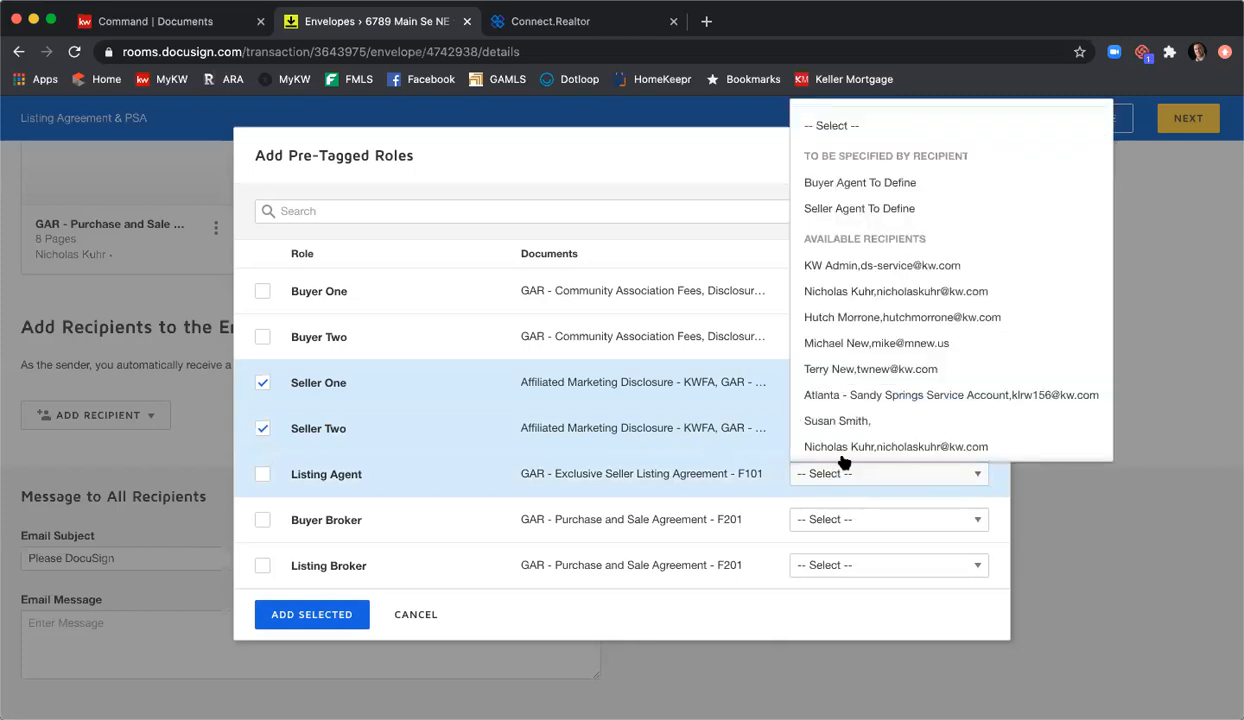
scroll(843, 463, down, 2)
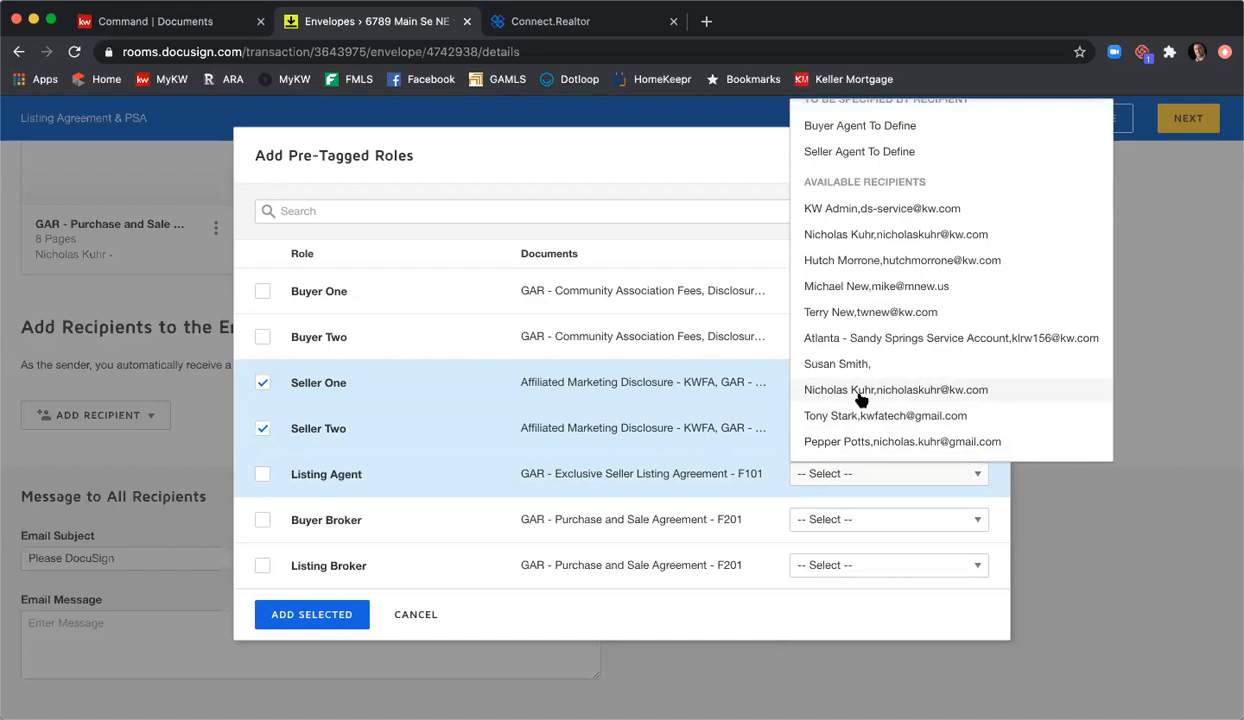
click(858, 392)
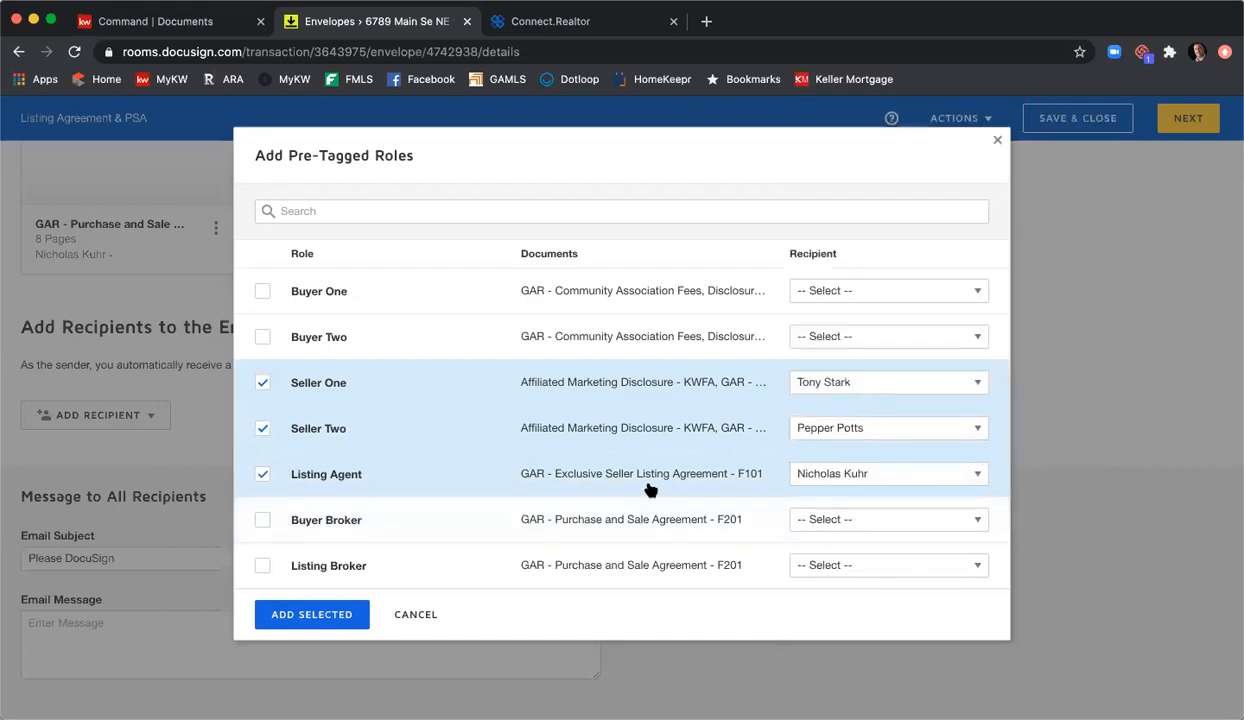
Step: Add the three checked roles as signing recipients, all at routing order 1
click(309, 615)
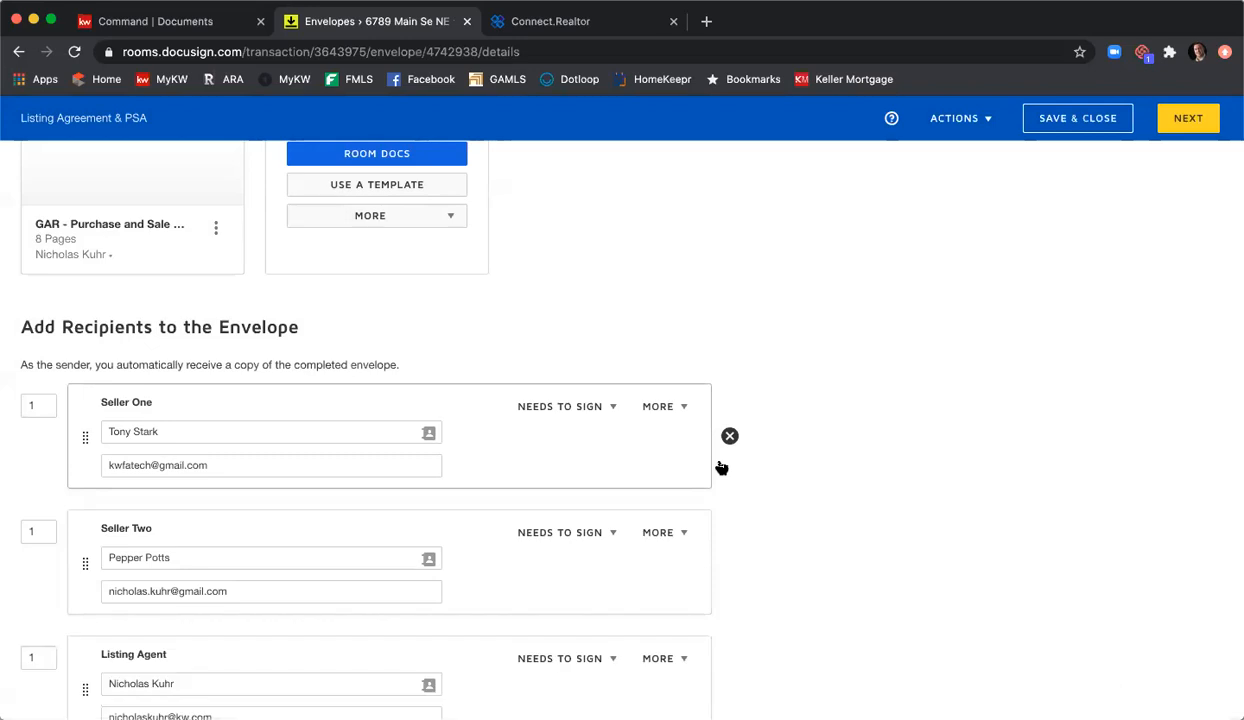
scroll(941, 419, down, 3)
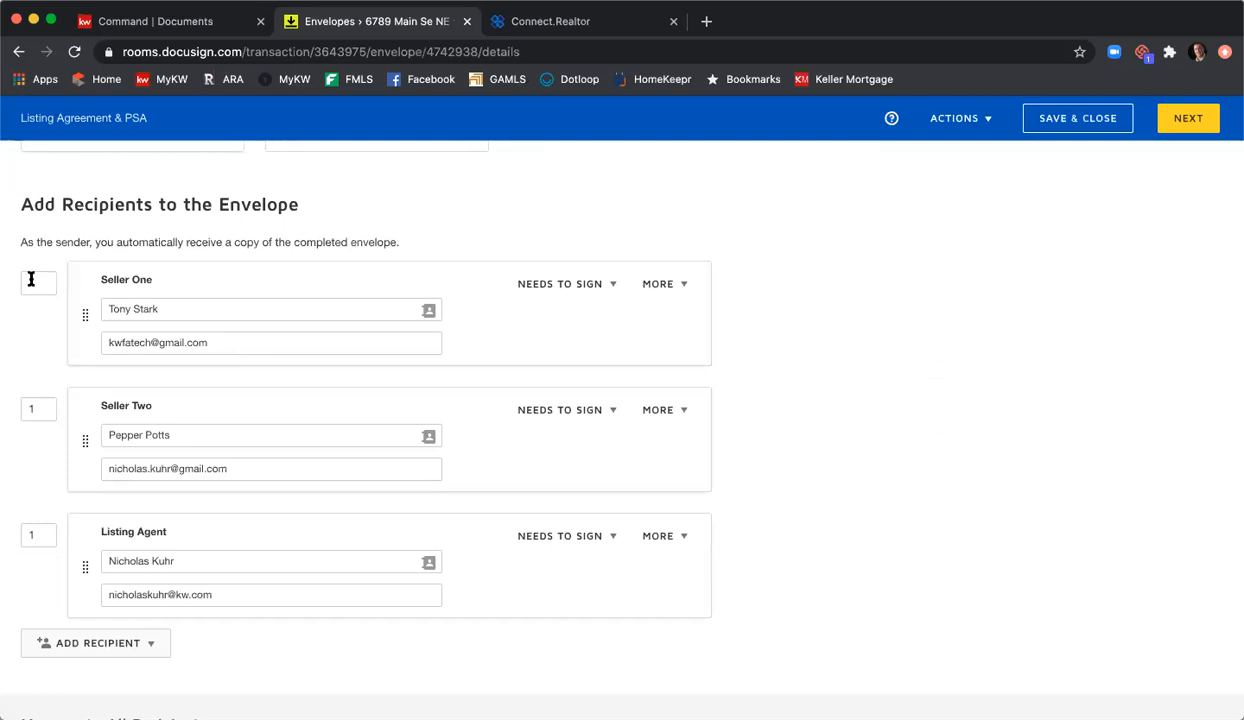
scroll(39, 274, down, 1)
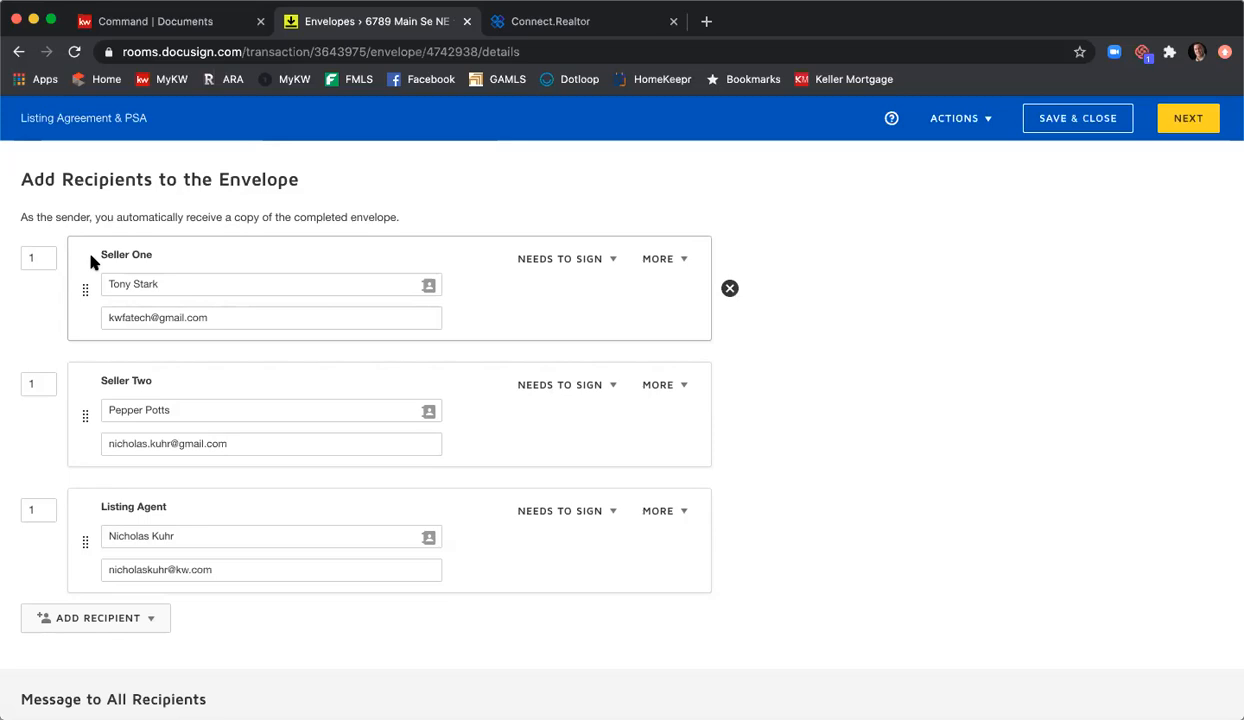
Step: Give Seller Two signing order 2 and the Listing Agent signing order 3
click(37, 384)
text(2)
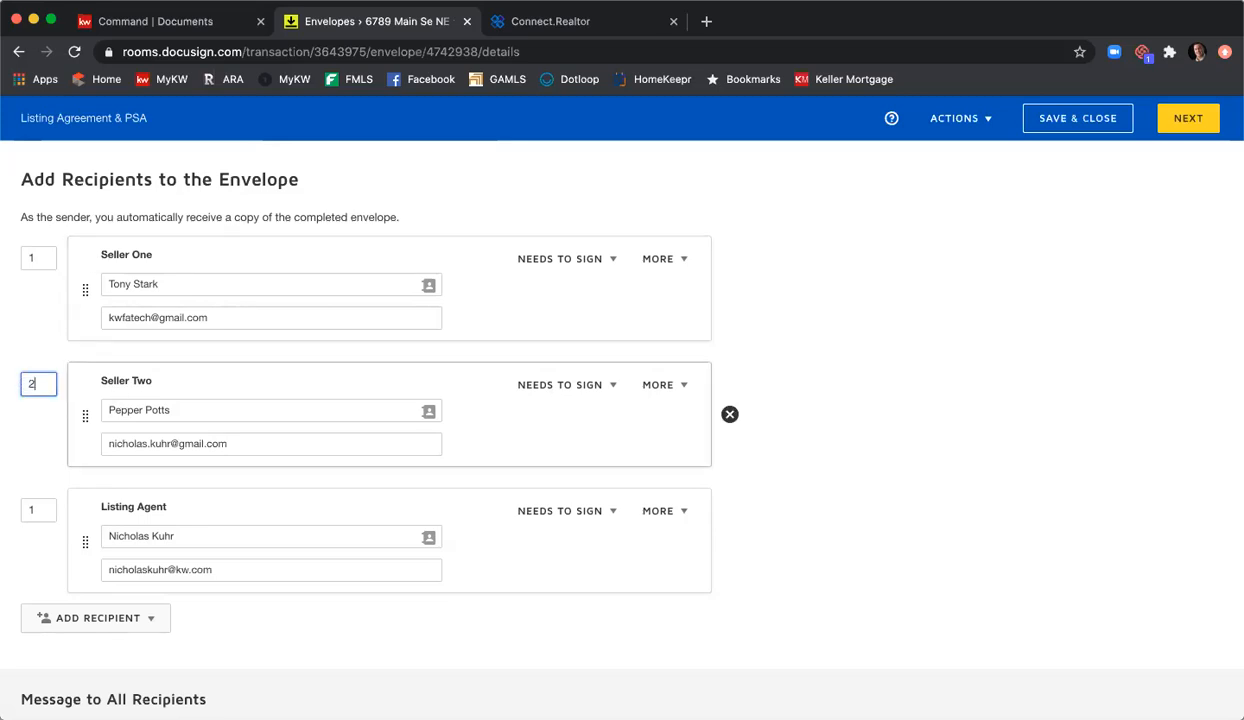
click(33, 346)
click(42, 380)
text(3)
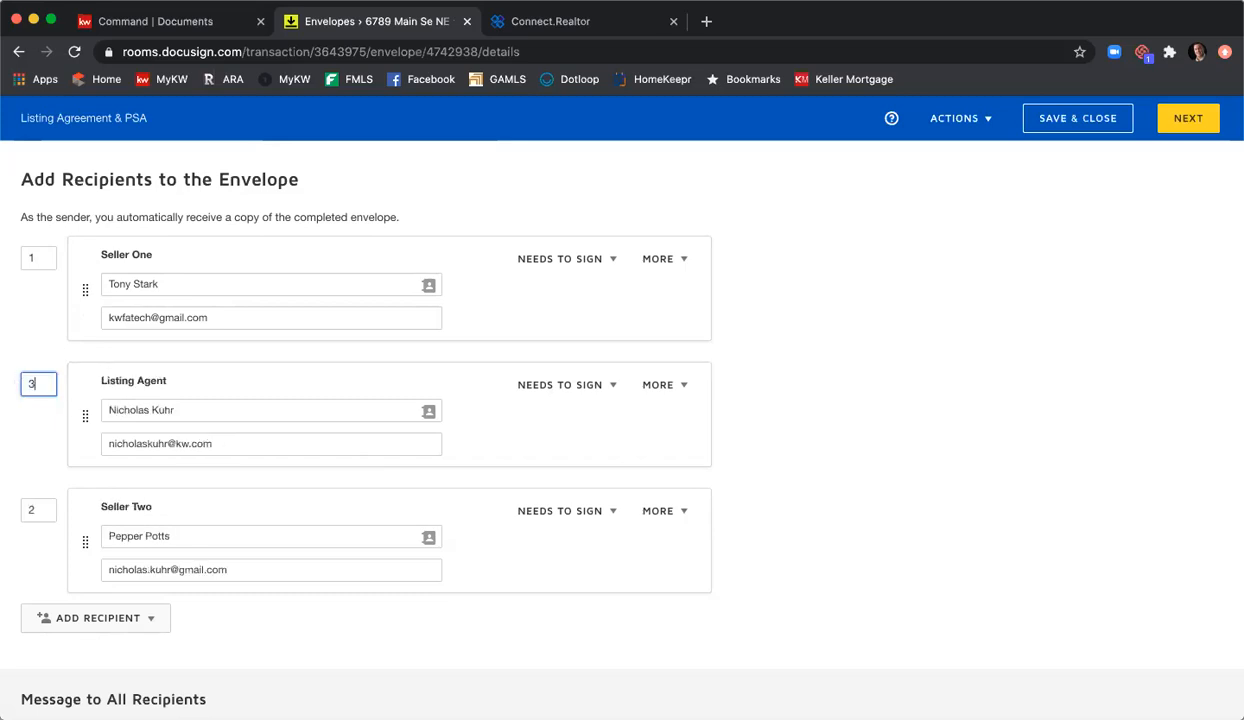
click(24, 318)
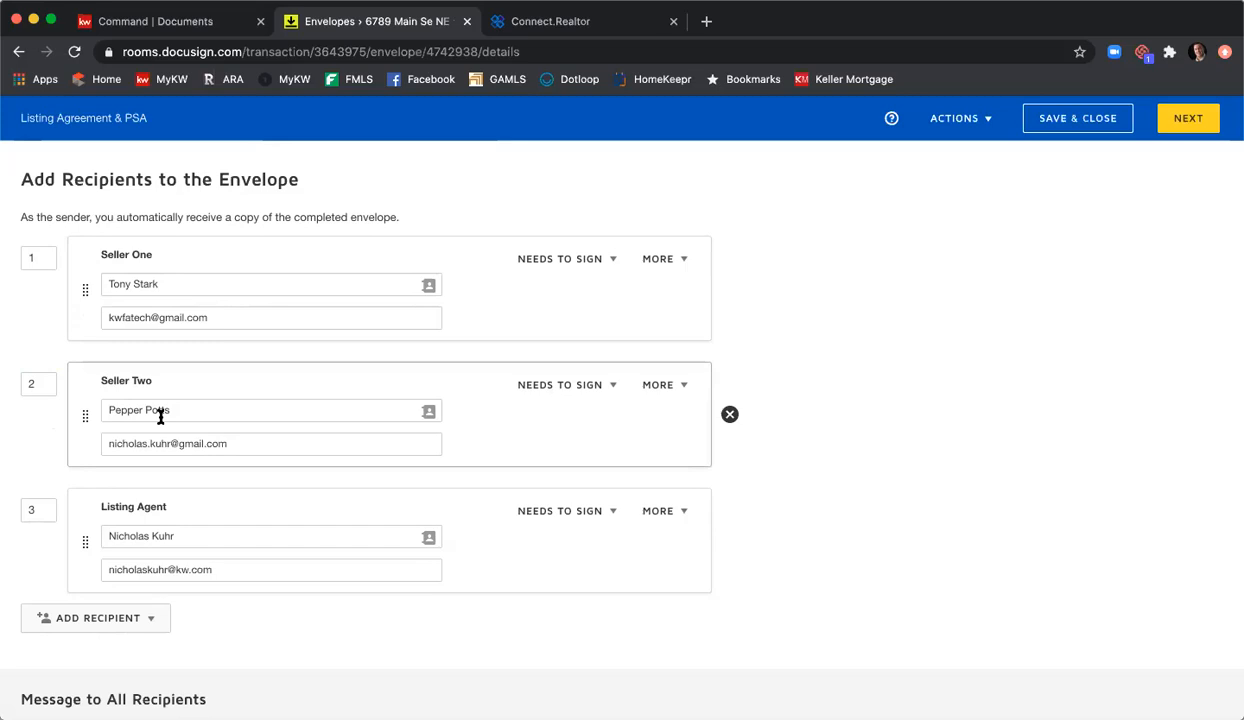
scroll(115, 458, down, 2)
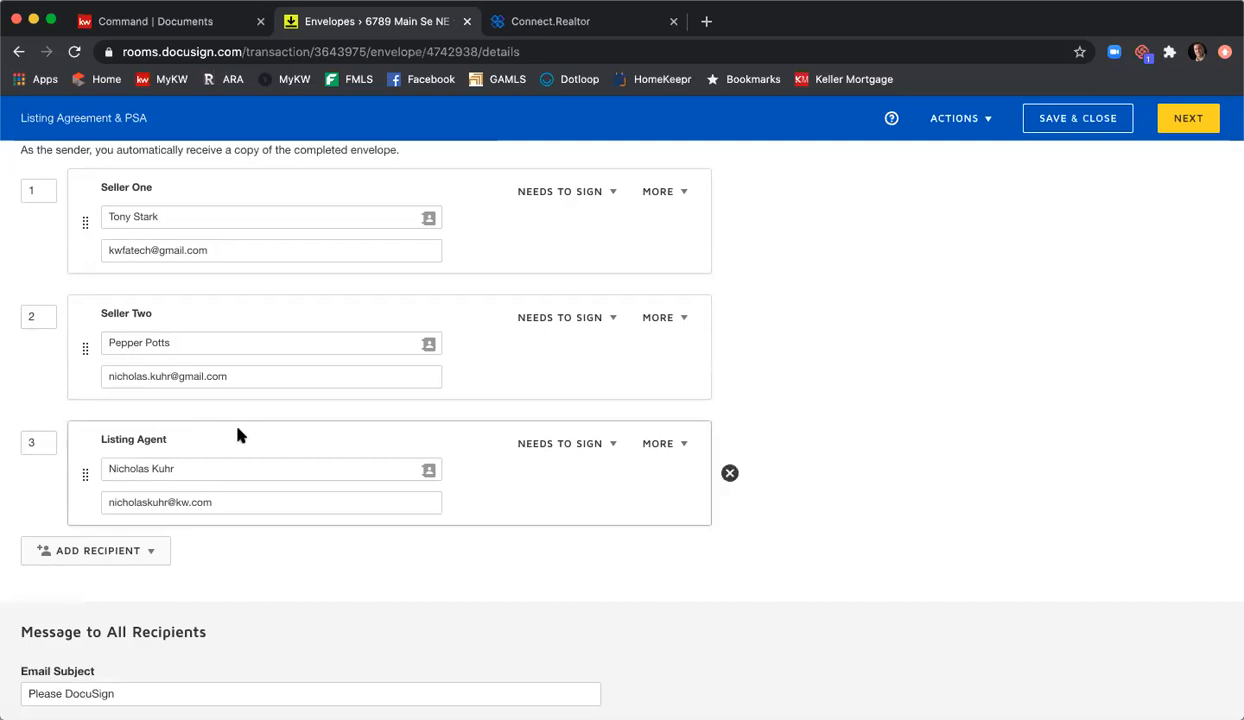
scroll(829, 416, up, 1)
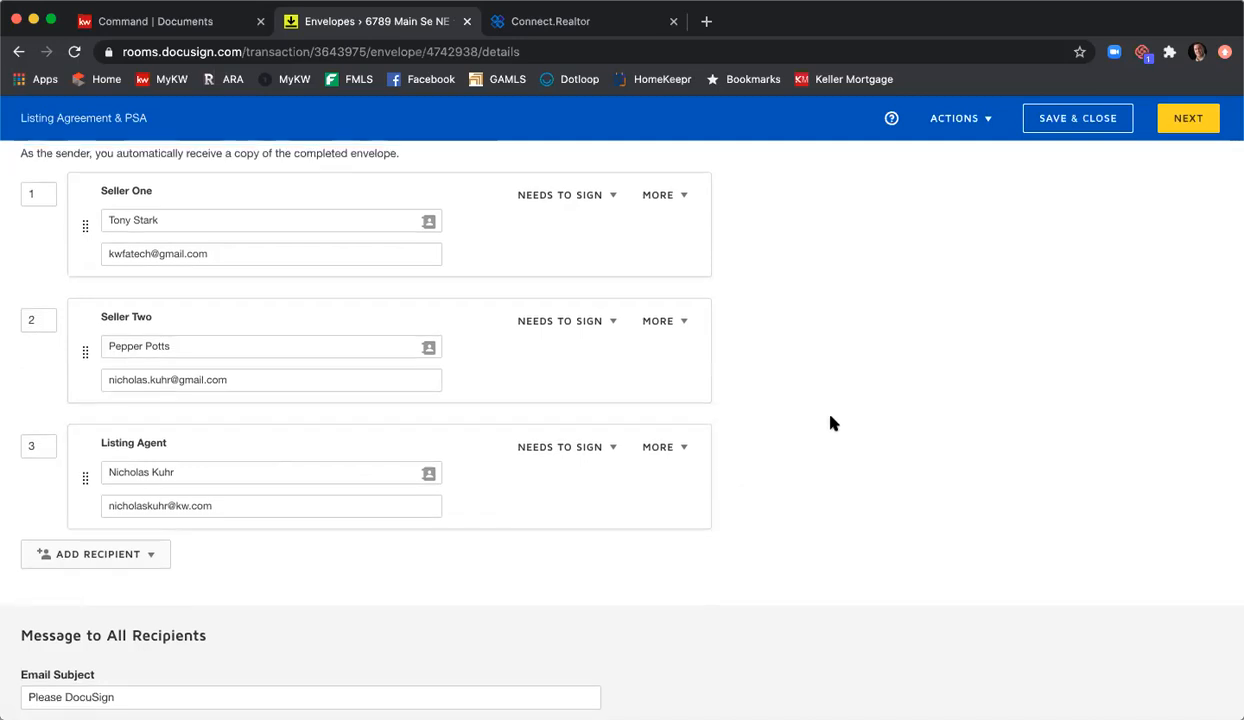
scroll(831, 423, up, 2)
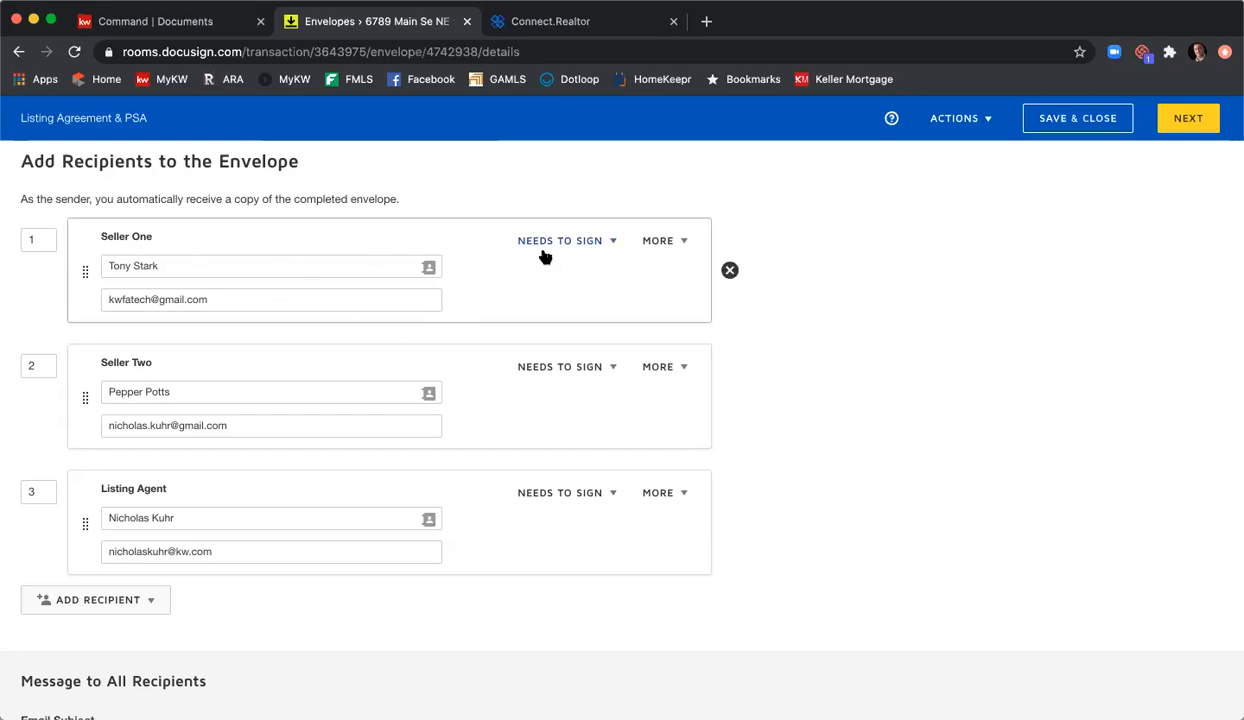
Step: Review Seller One's Needs to Sign choices unchanged, then reveal Seller One's MORE options
click(613, 242)
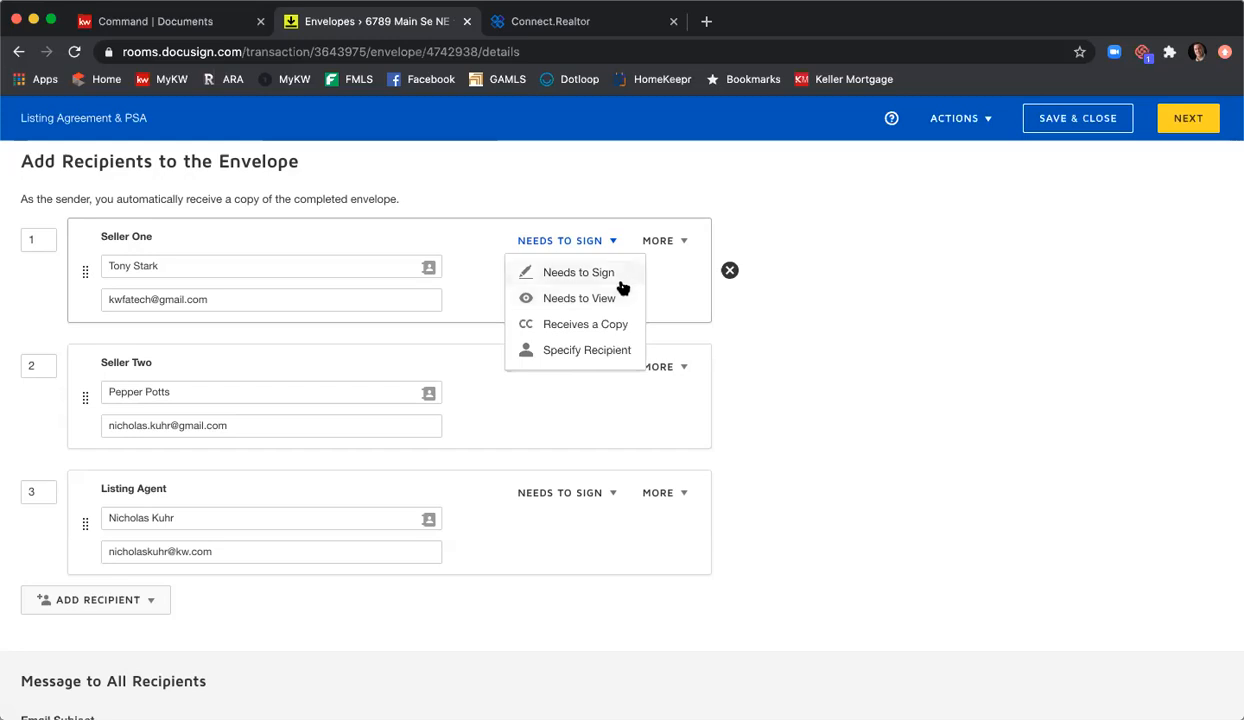
click(666, 291)
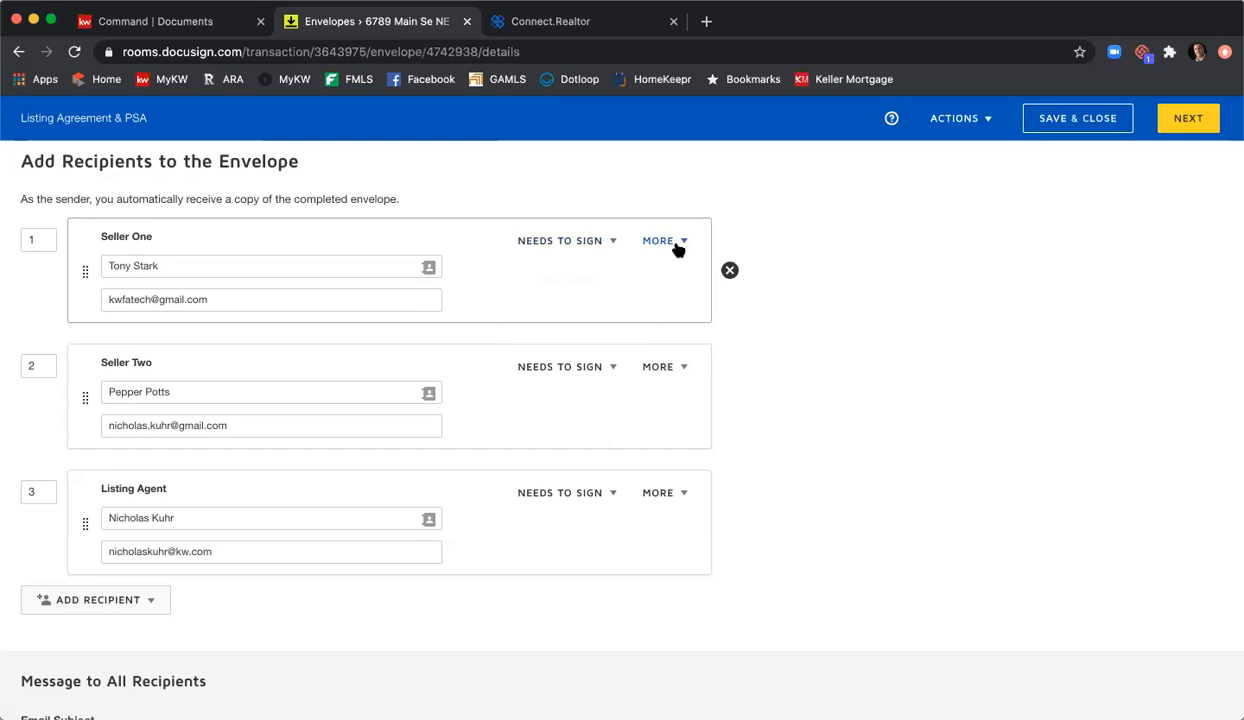
click(681, 245)
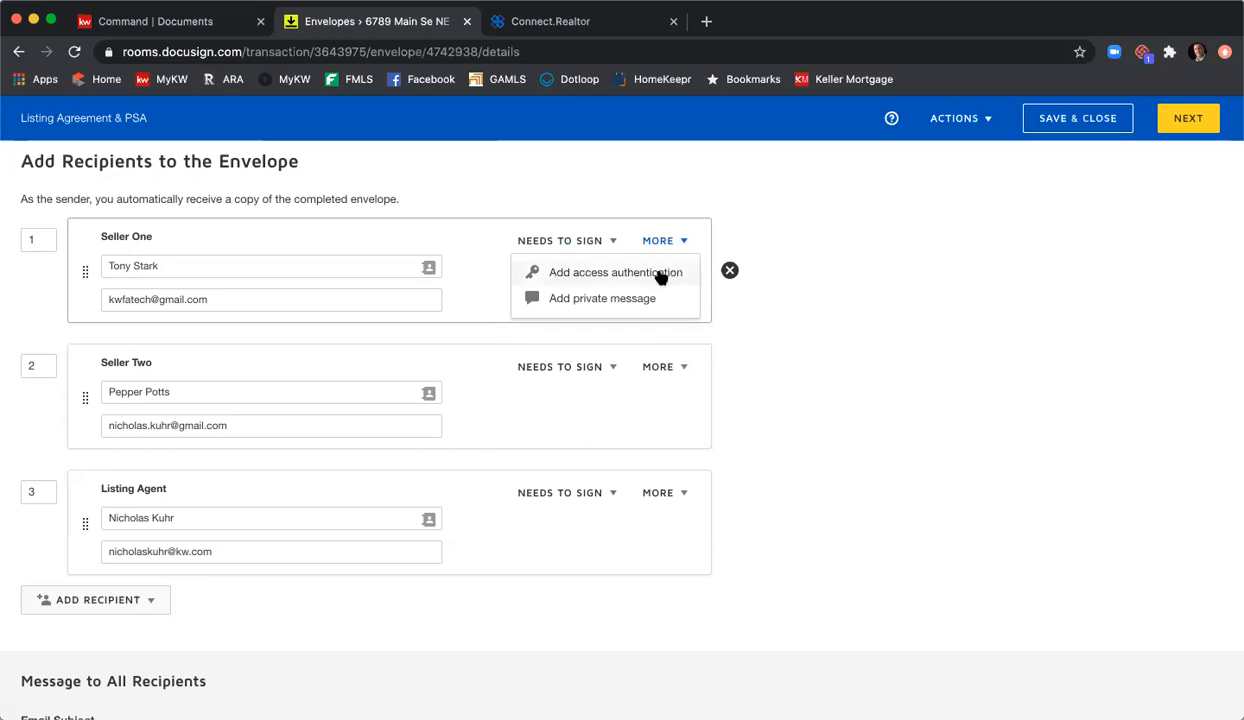
click(660, 274)
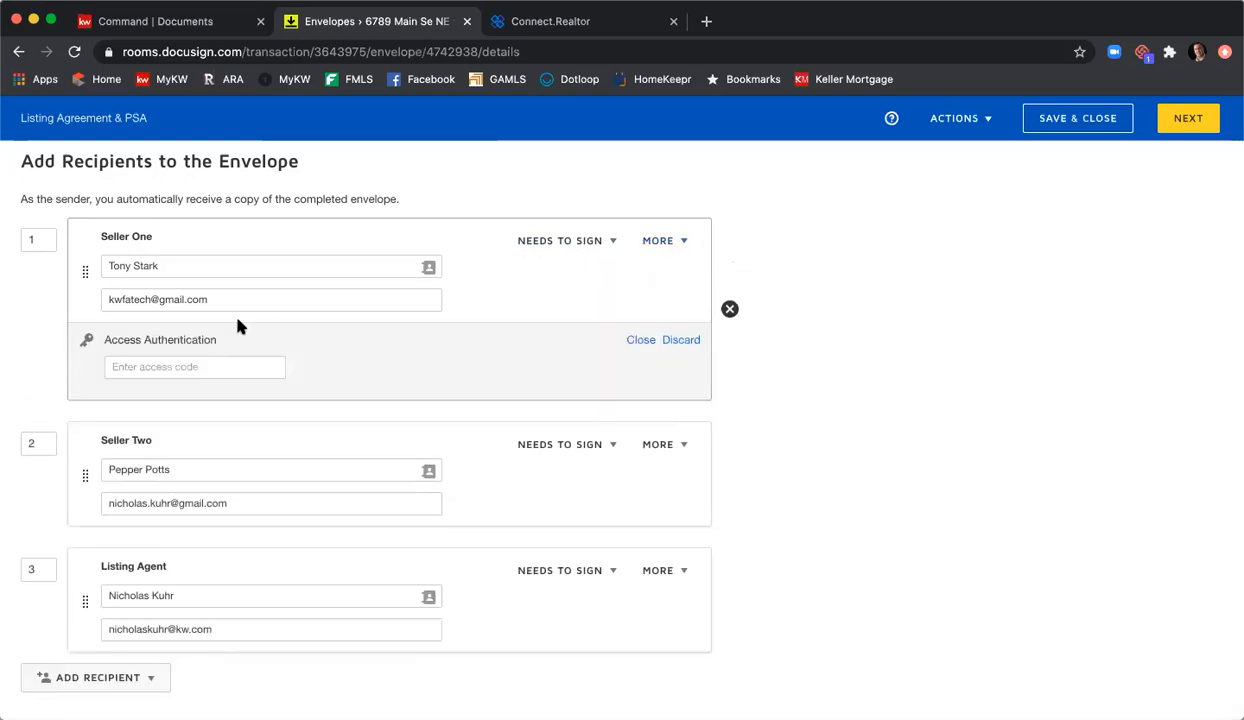
click(200, 350)
text(12345)
click(369, 367)
click(677, 341)
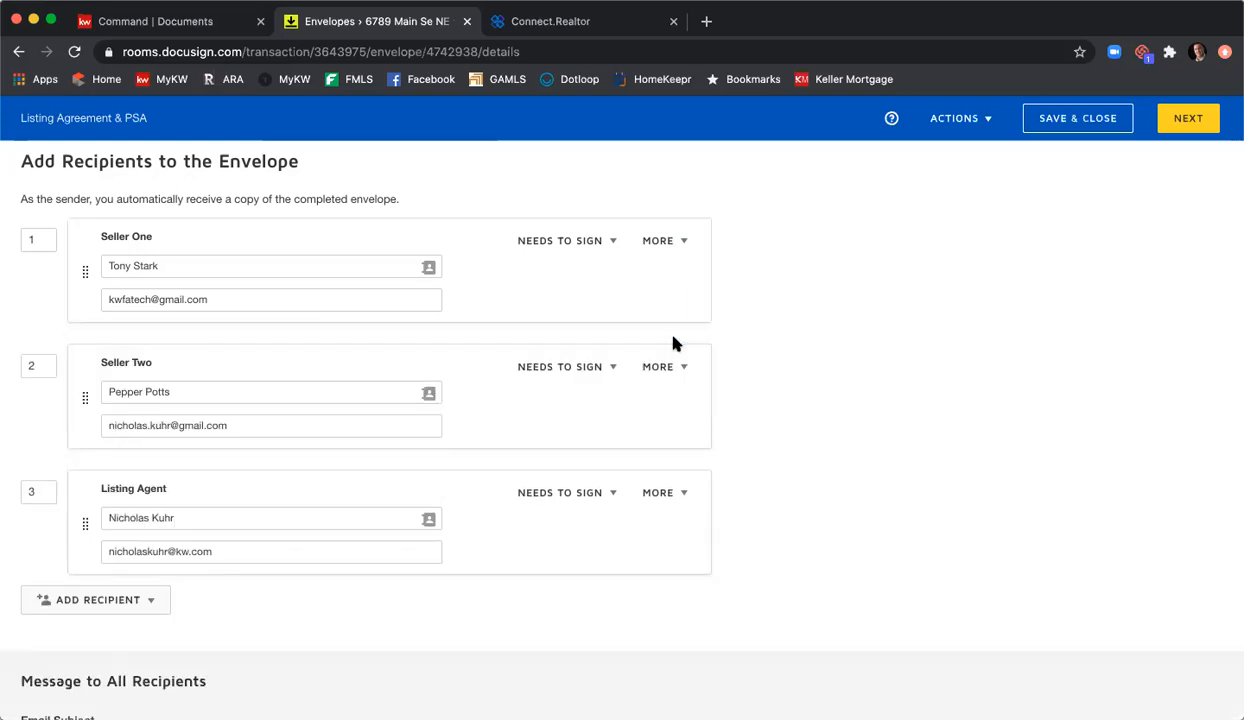
Step: Add an empty private message section for Seller One
click(686, 244)
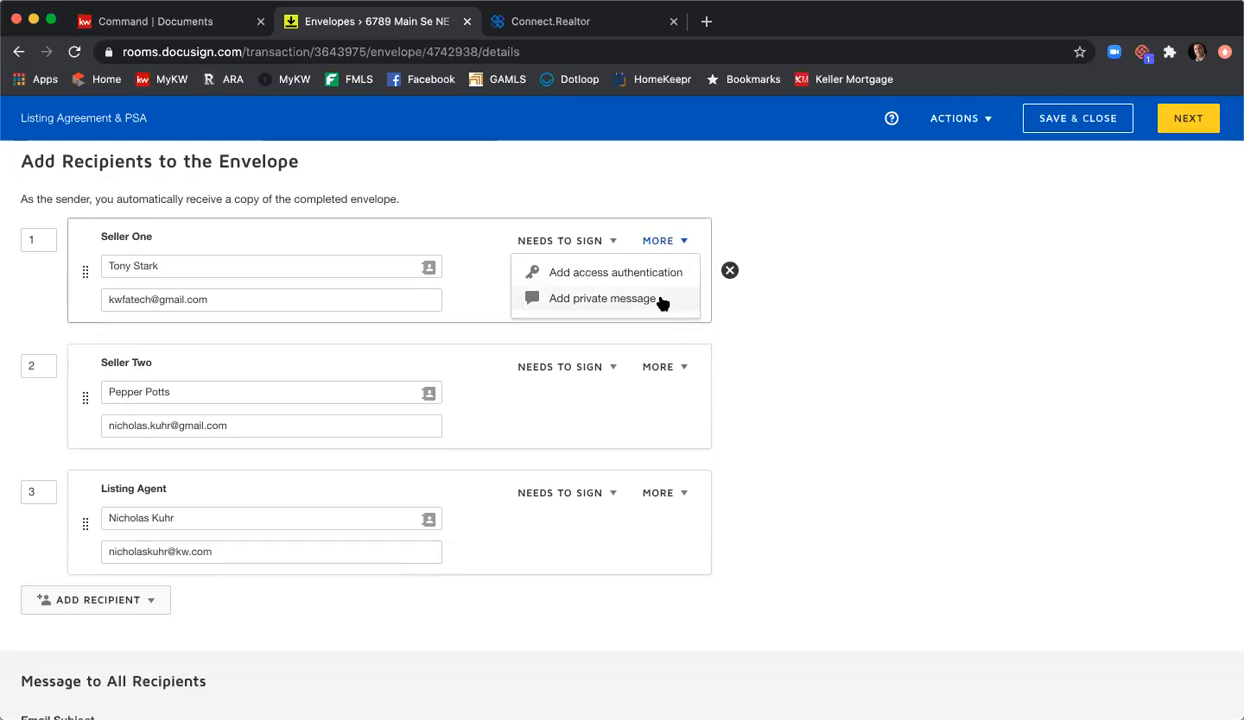
click(602, 298)
click(551, 383)
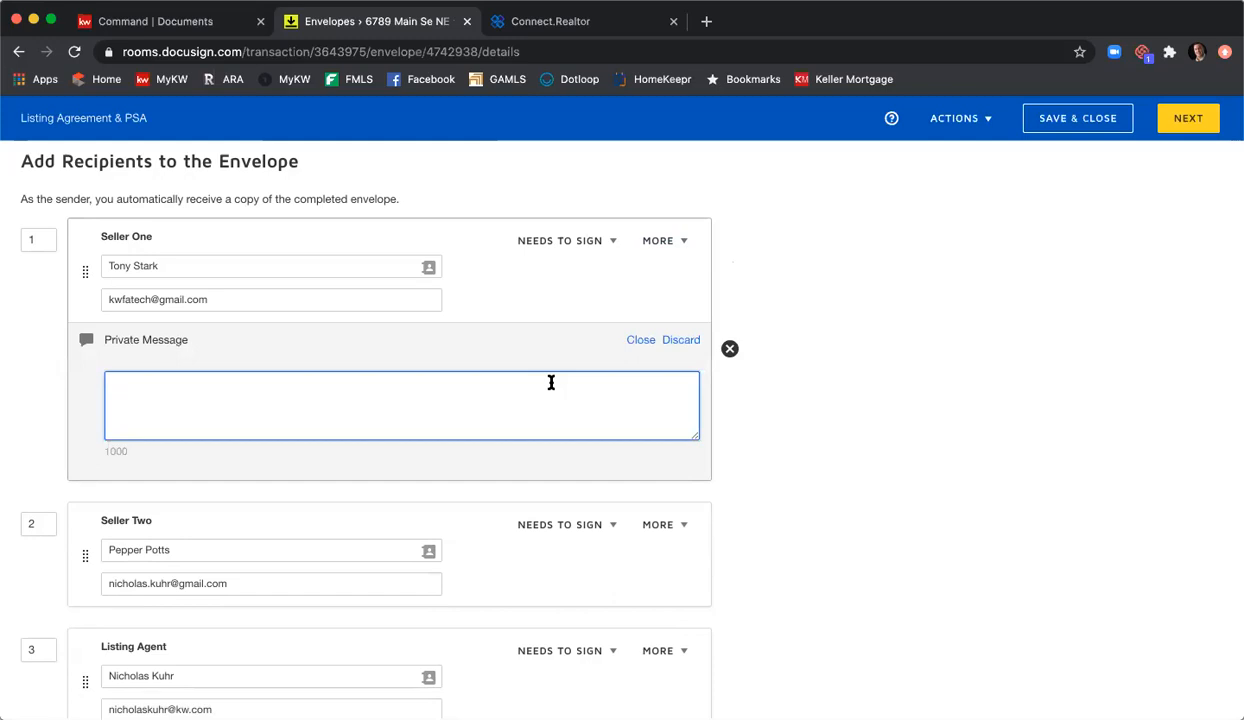
Step: Write Seller One's private message: 'Please be sure to fill in the SPD and CAD before clicking Finish.'
text(Okease)
key(BackSpace)
key(BackSpace)
key(BackSpace)
text(PLease ba)
key(BackSpace)
key(BackSpace)
key(BackSpace)
key(BackSpace)
key(BackSpace)
text(lease be sure to fill in t)
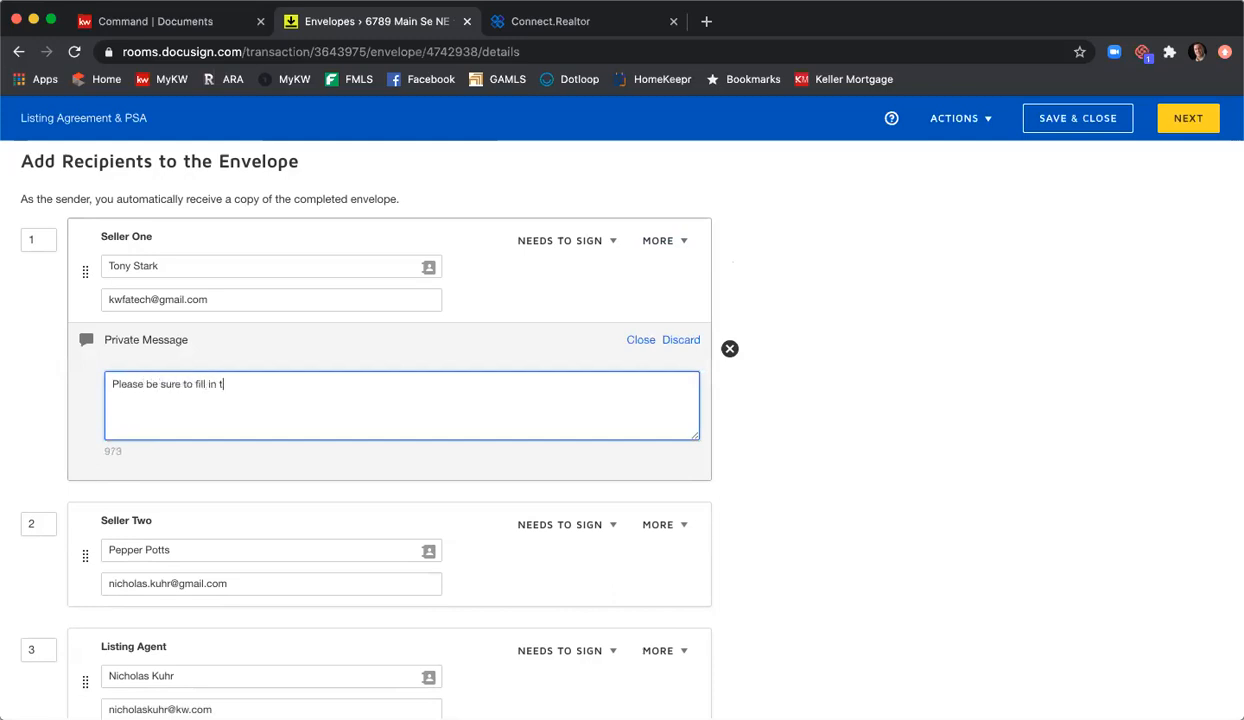
text(he the SPD and CAD before clicking Finish)
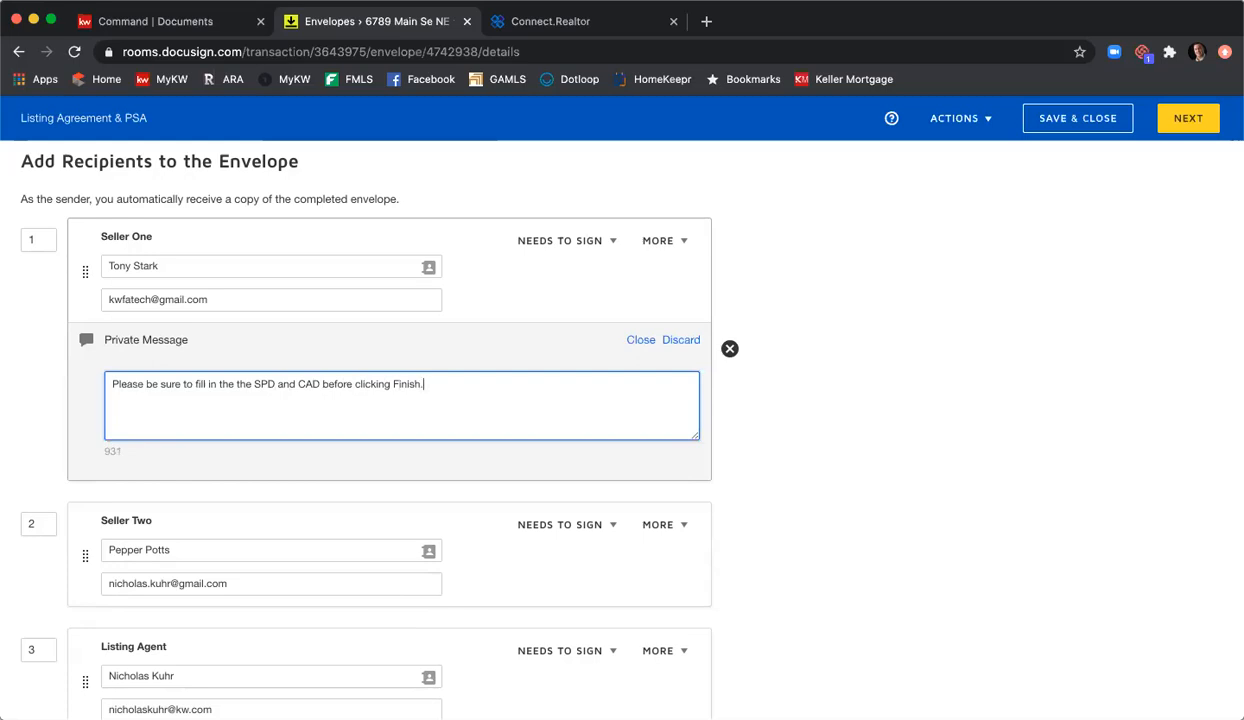
text(.)
scroll(925, 395, down, 1)
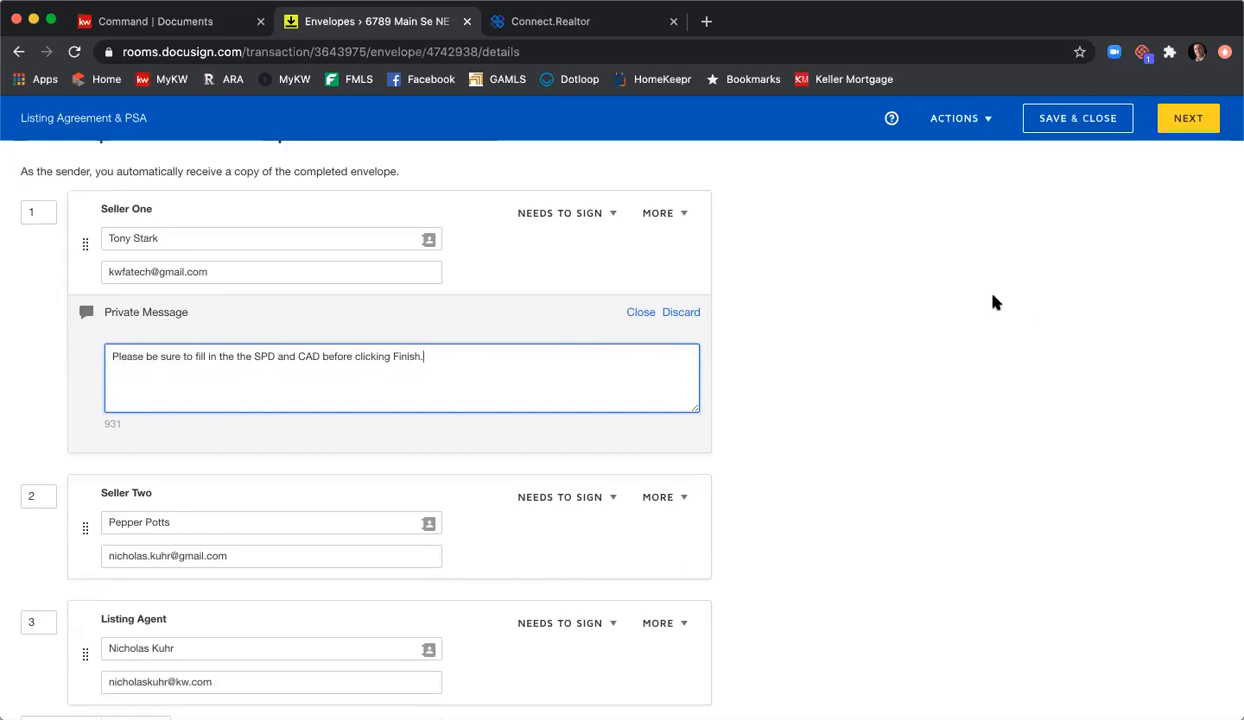
scroll(994, 304, down, 1)
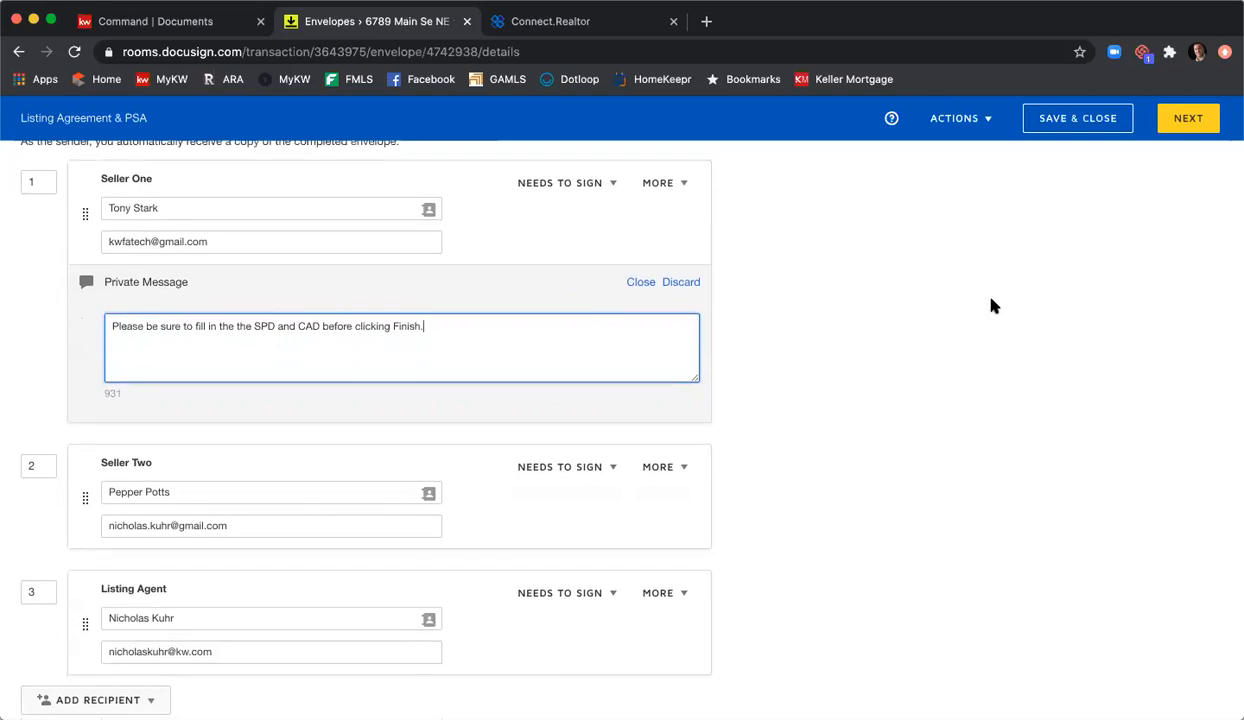
scroll(994, 306, down, 5)
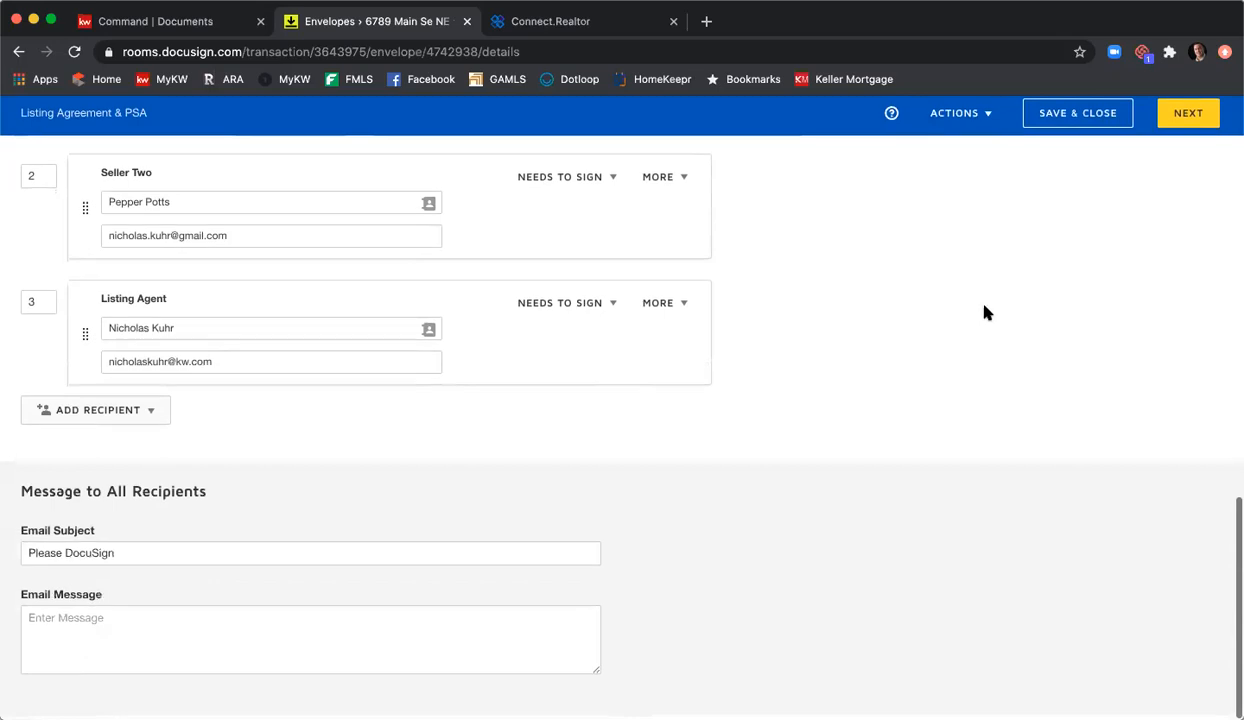
Step: Append '- 6789 Main St NE - Listing Agreement & PSA' to the subject; add a review-and-sign message with sign-off
click(447, 557)
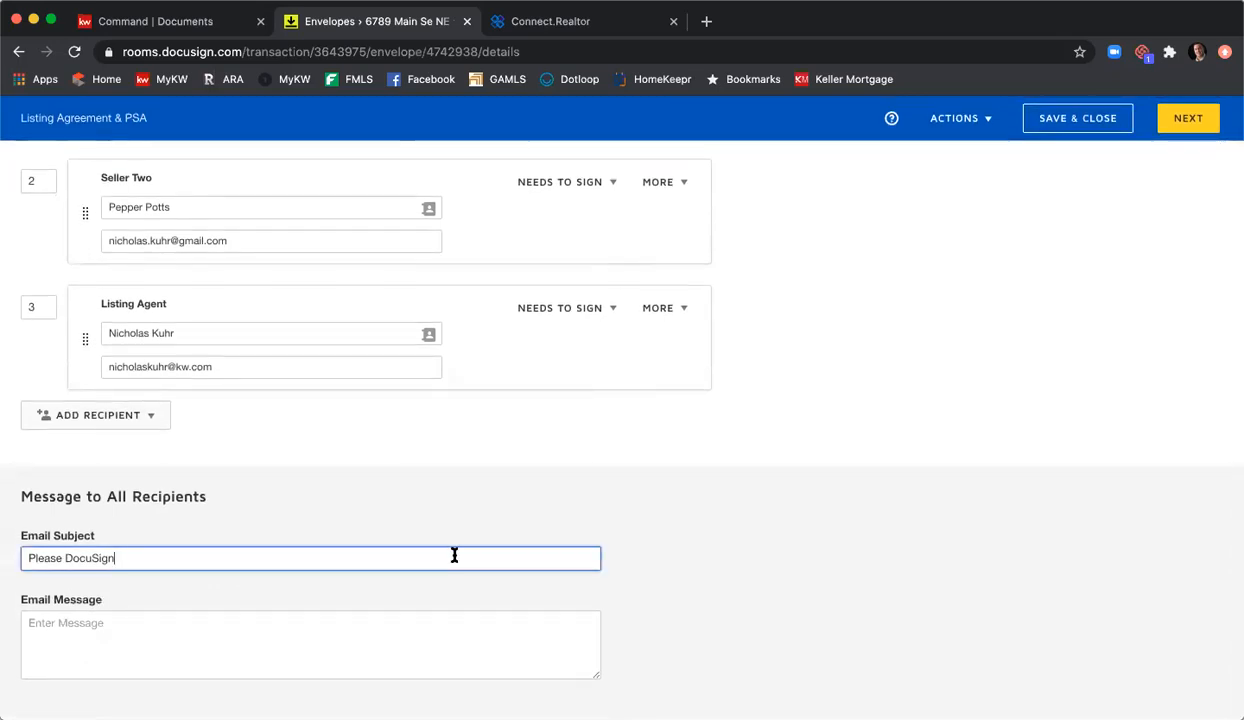
text(- 6789 Main St NE - Liosting )
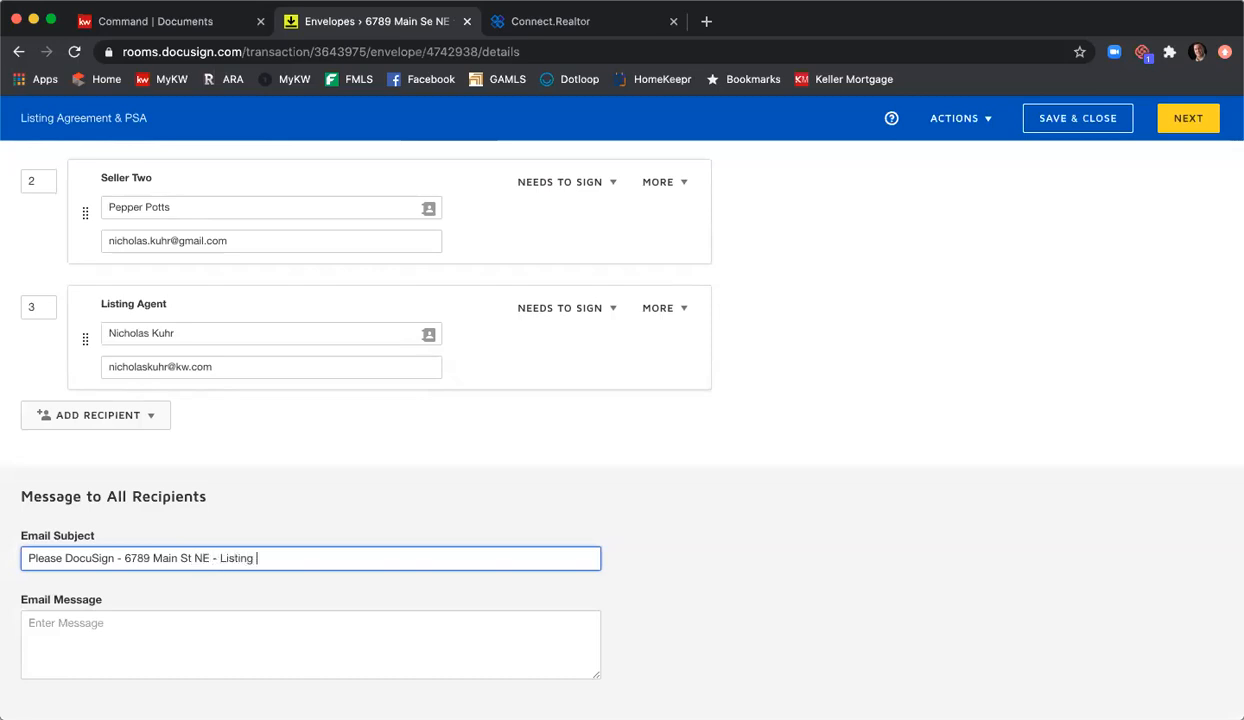
text(Agreement & PS)
key(Tab)
text(pl)
key(BackSpace)
key(BackSpace)
text(Please review and )
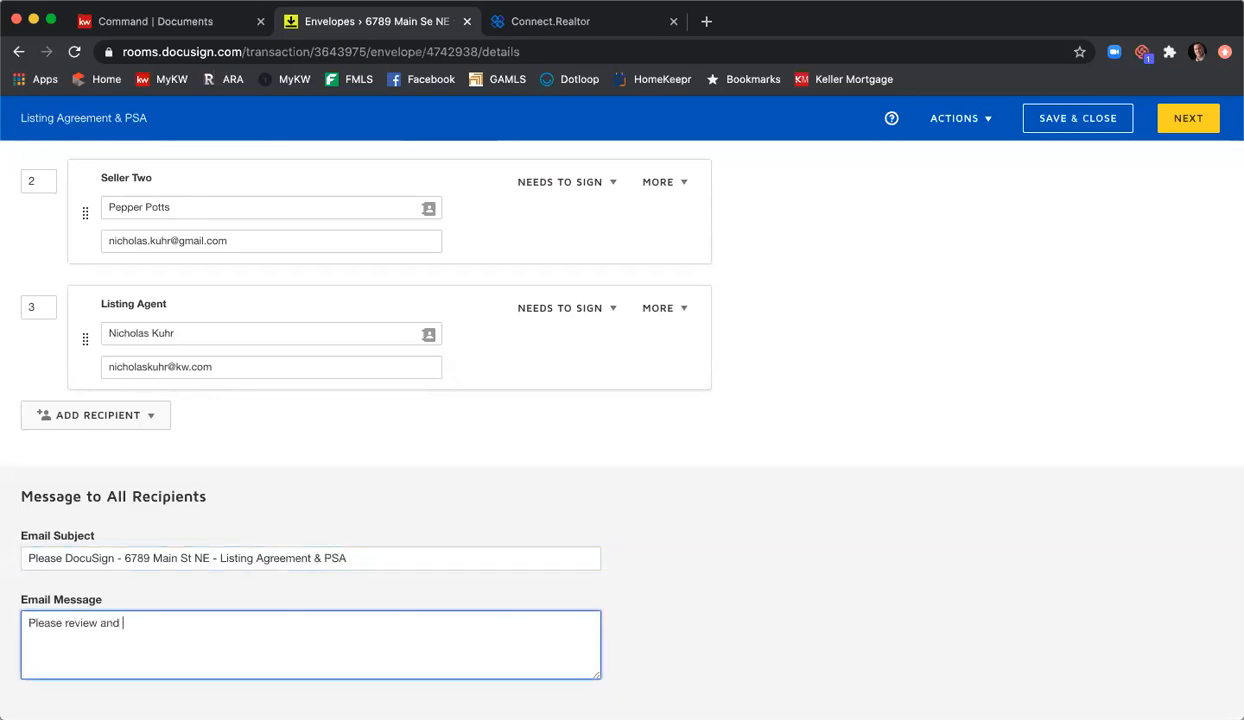
text(sign at your eaer)
text(rliest convenience.)
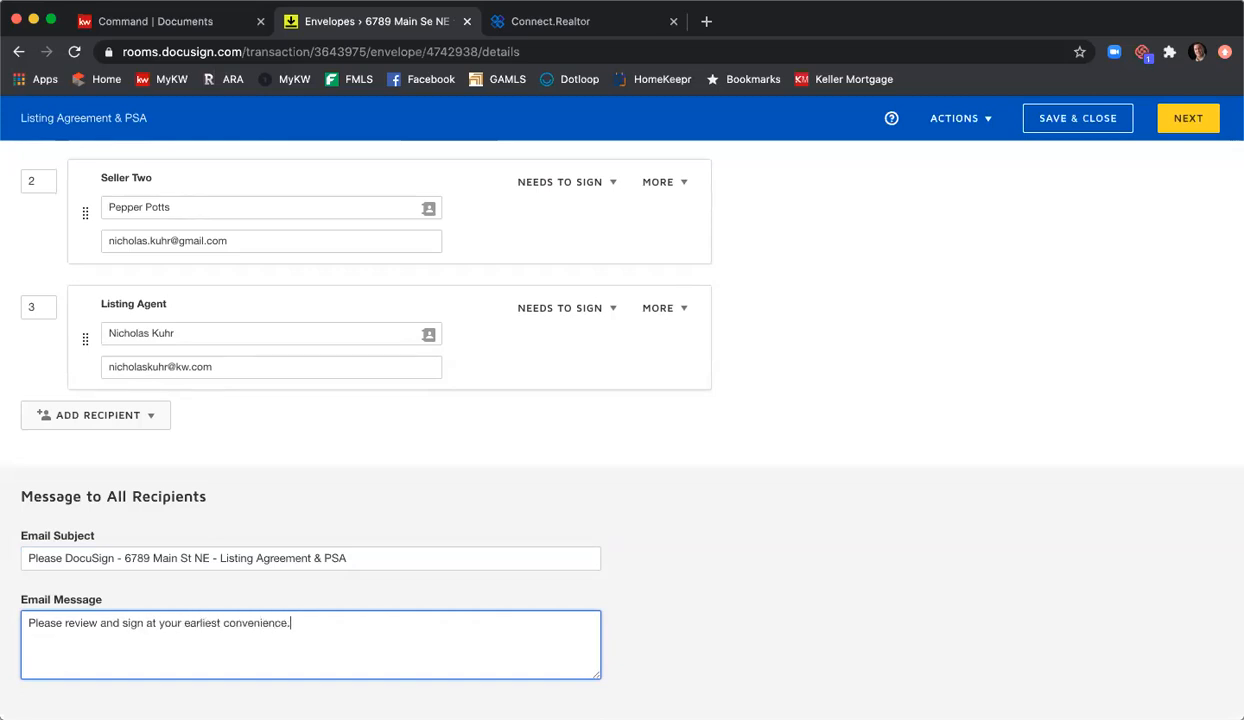
key(Return)
text(Thank you,)
key(Return)
text(Nick)
scroll(808, 452, up, 5)
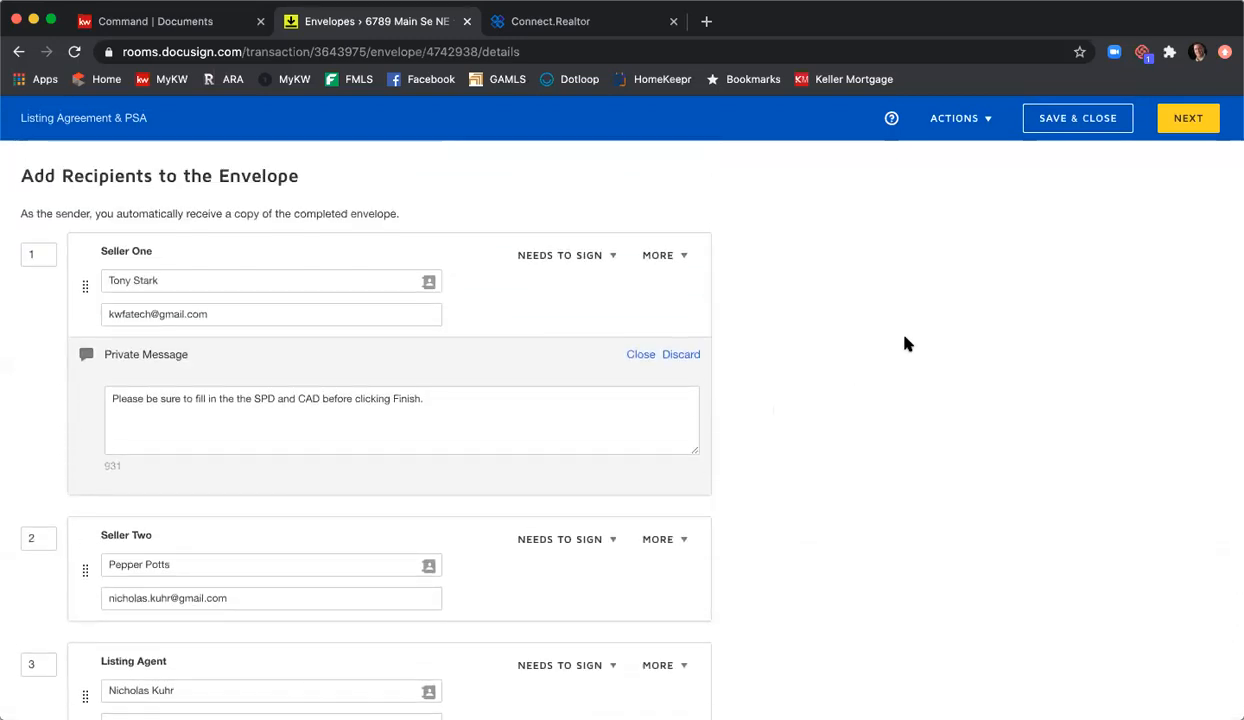
Step: Continue to the Add Fields view showing the Exclusive Seller Listing Agreement
click(1181, 124)
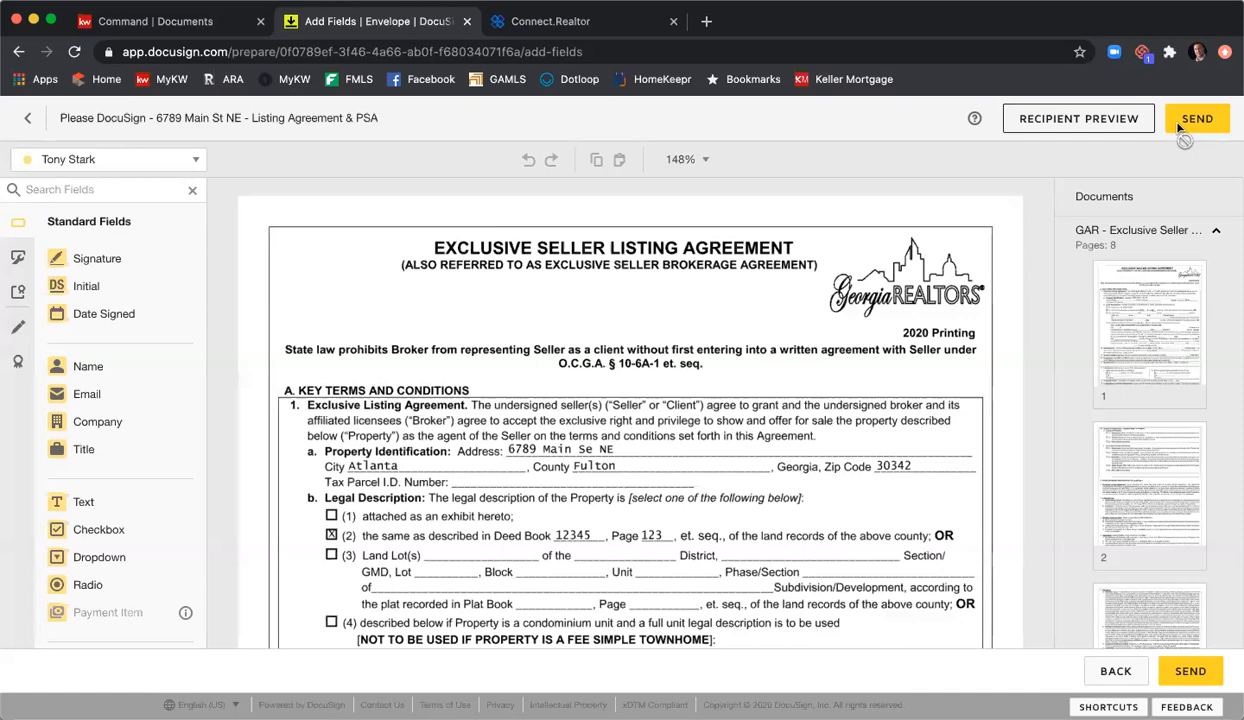
click(1086, 230)
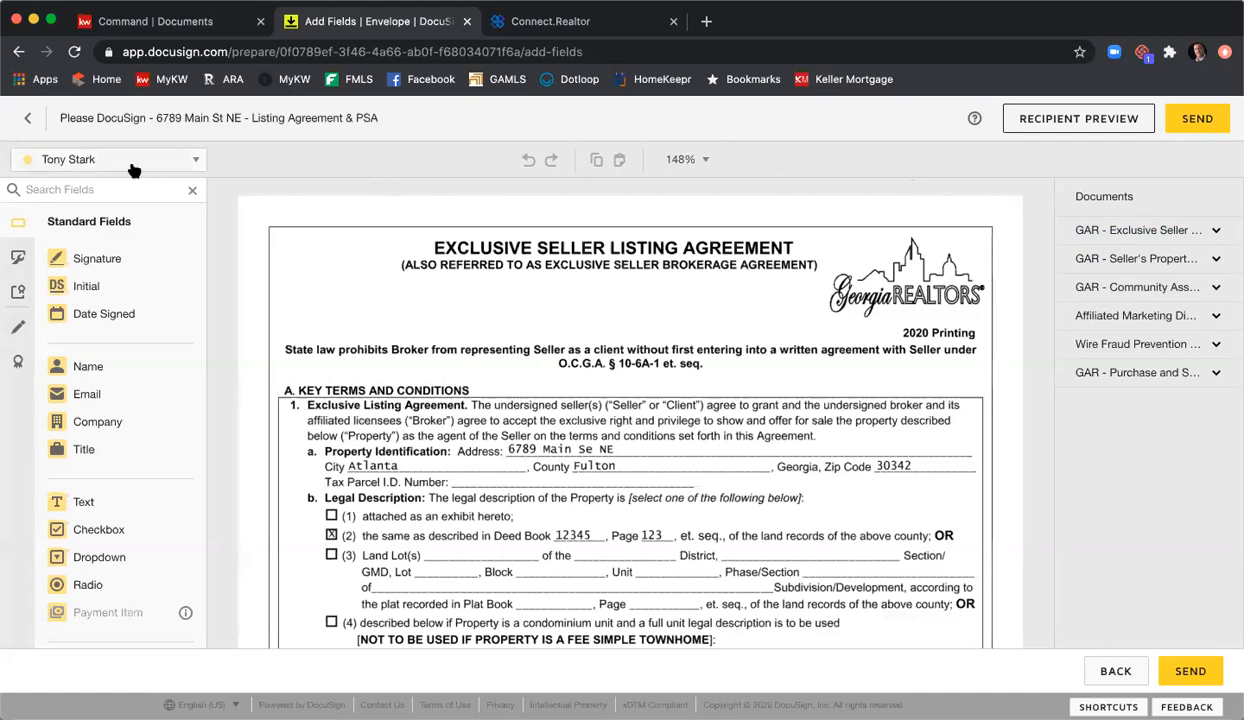
click(195, 162)
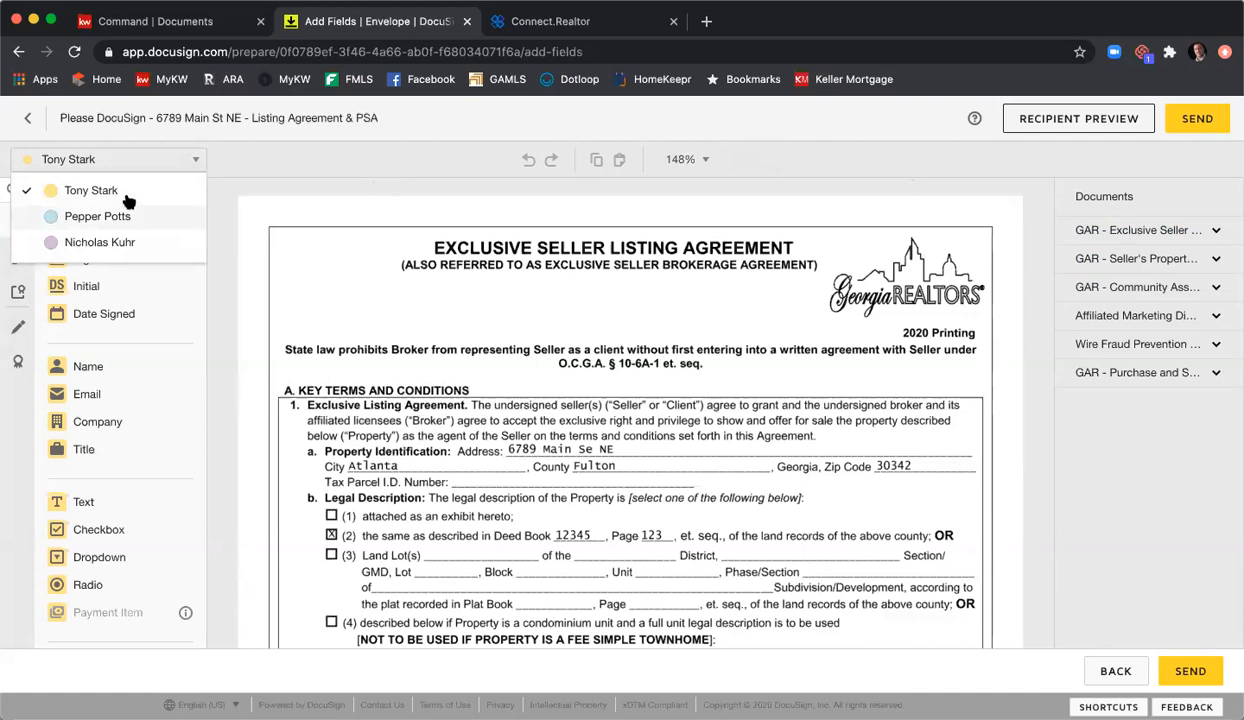
click(290, 238)
scroll(131, 231, down, 1)
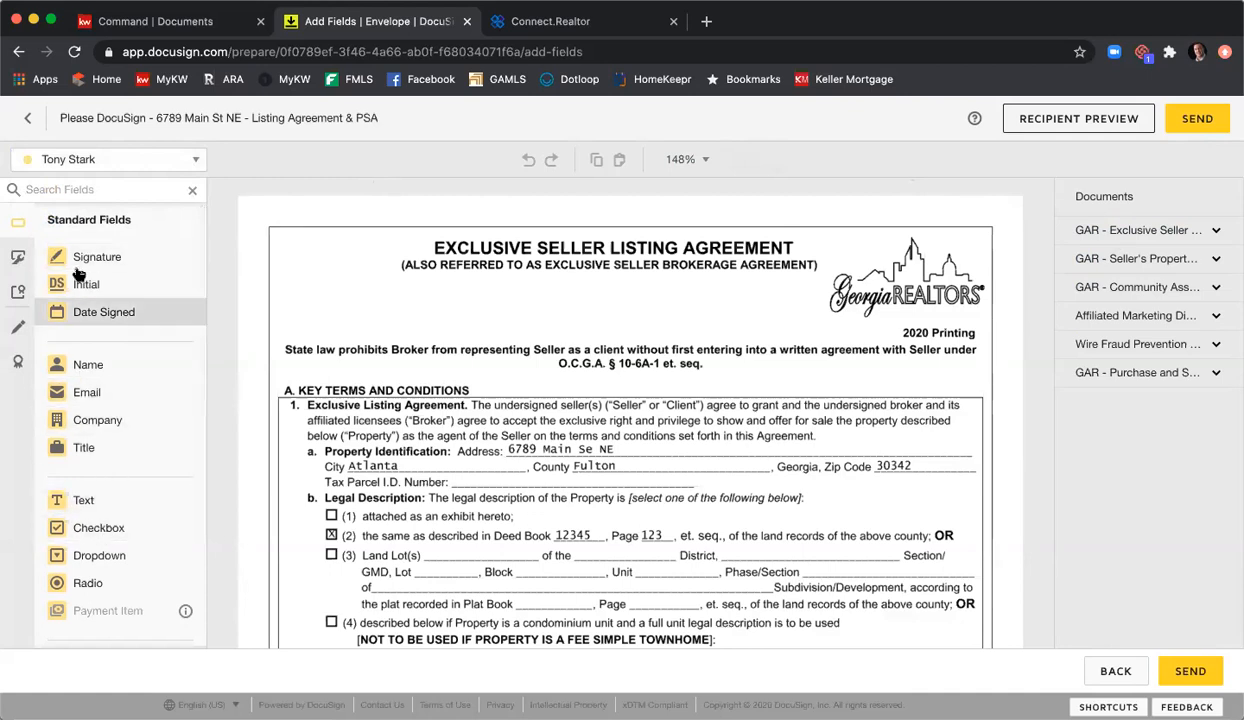
Step: Switch the tagging recipient to the second seller, then to the listing agent
click(139, 159)
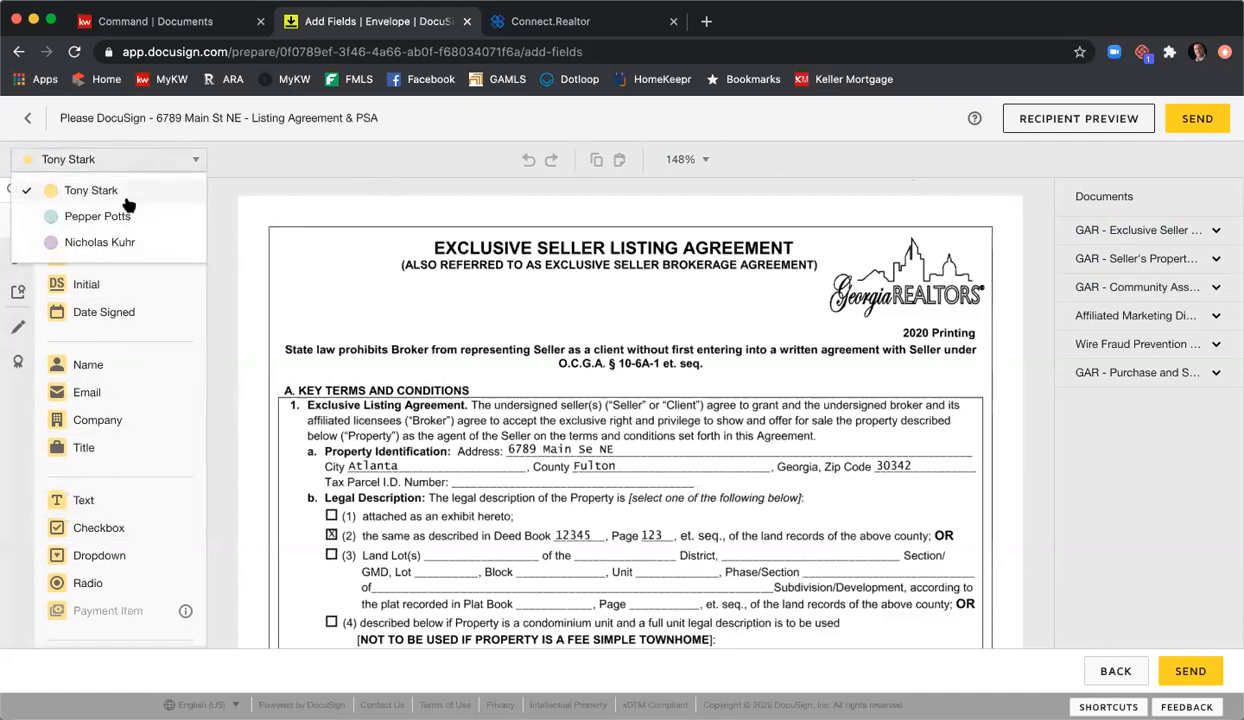
click(123, 212)
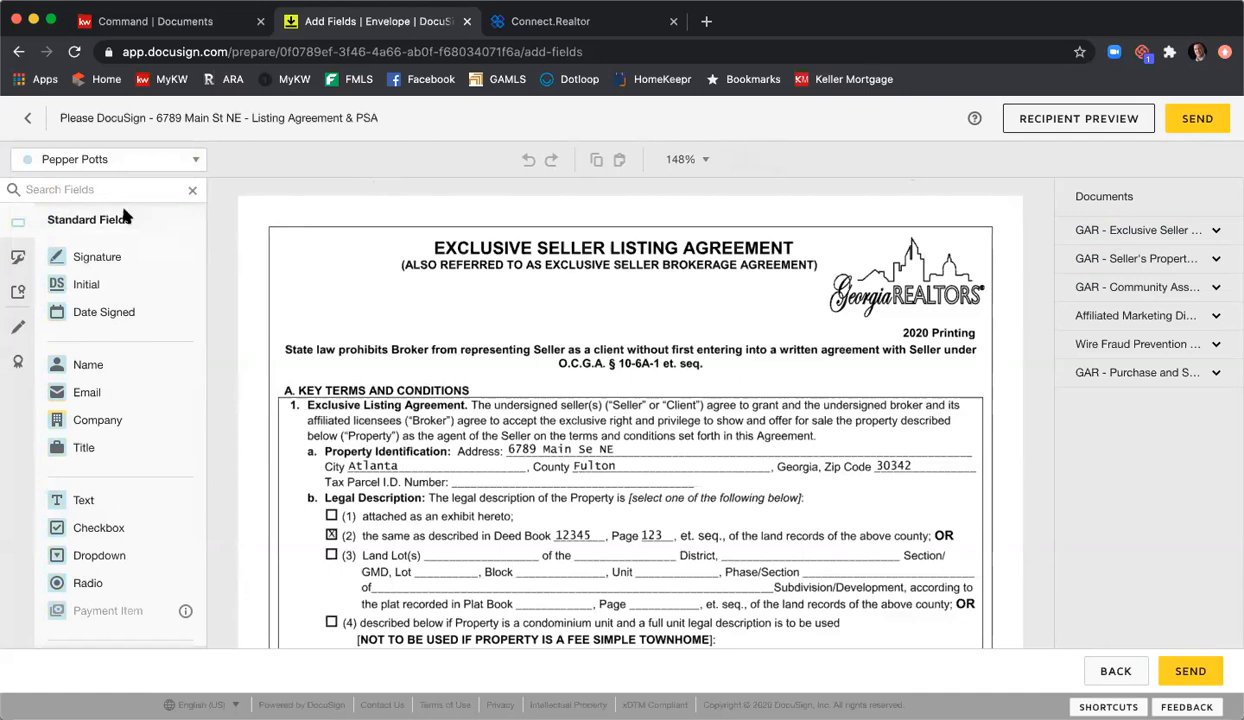
click(160, 159)
click(130, 242)
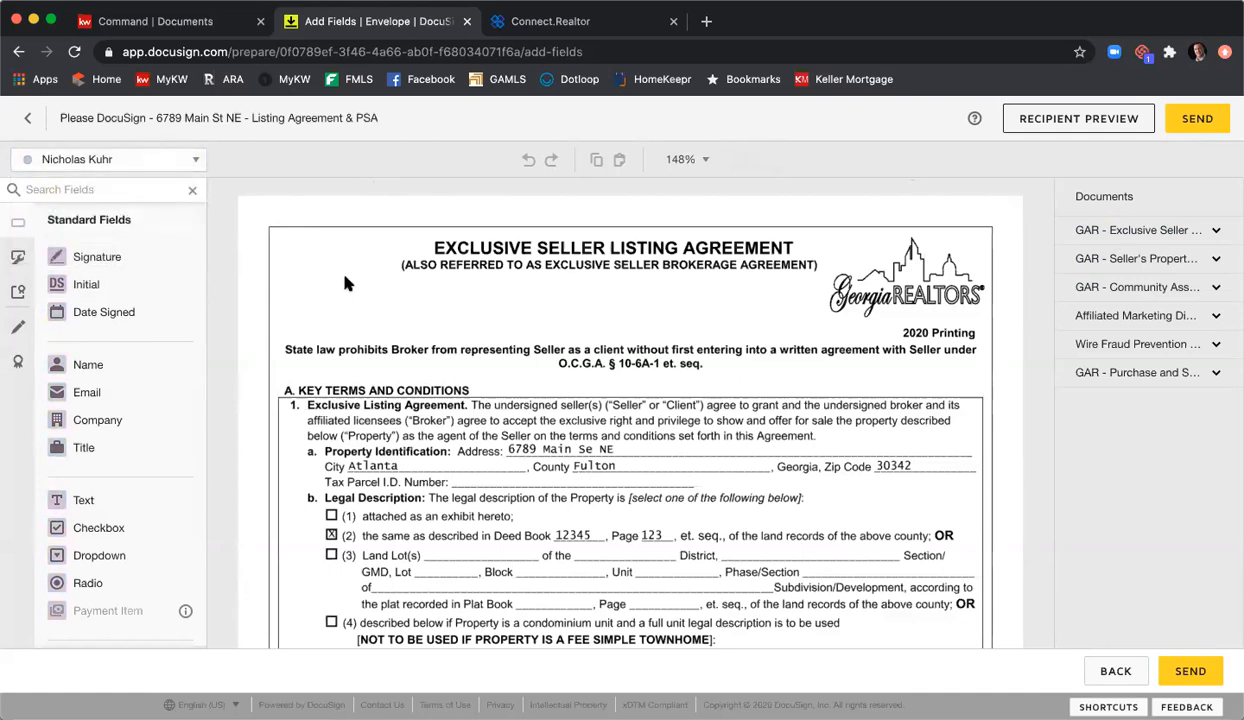
Step: Expand the listing agreement's page thumbnails and scroll through its pages
scroll(720, 290, down, 5)
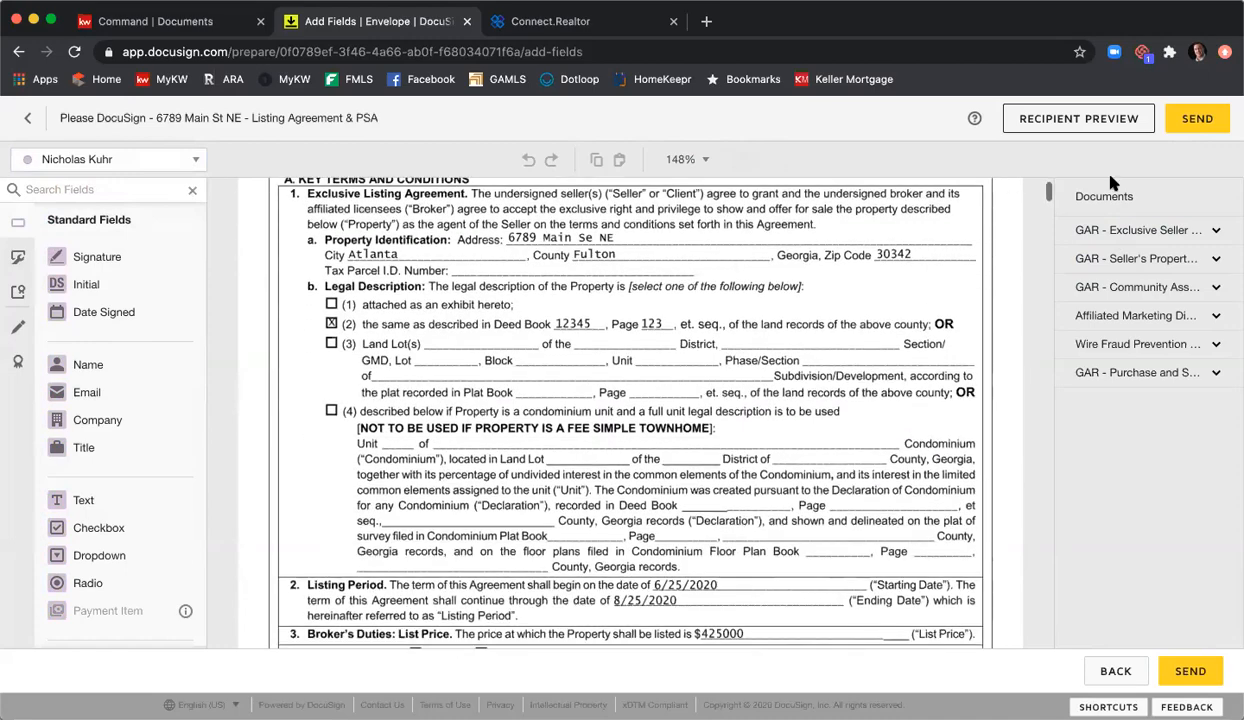
click(1100, 230)
scroll(844, 258, down, 8)
scroll(853, 276, down, 15)
scroll(857, 280, down, 20)
scroll(855, 282, down, 15)
scroll(855, 282, down, 10)
scroll(855, 282, down, 10)
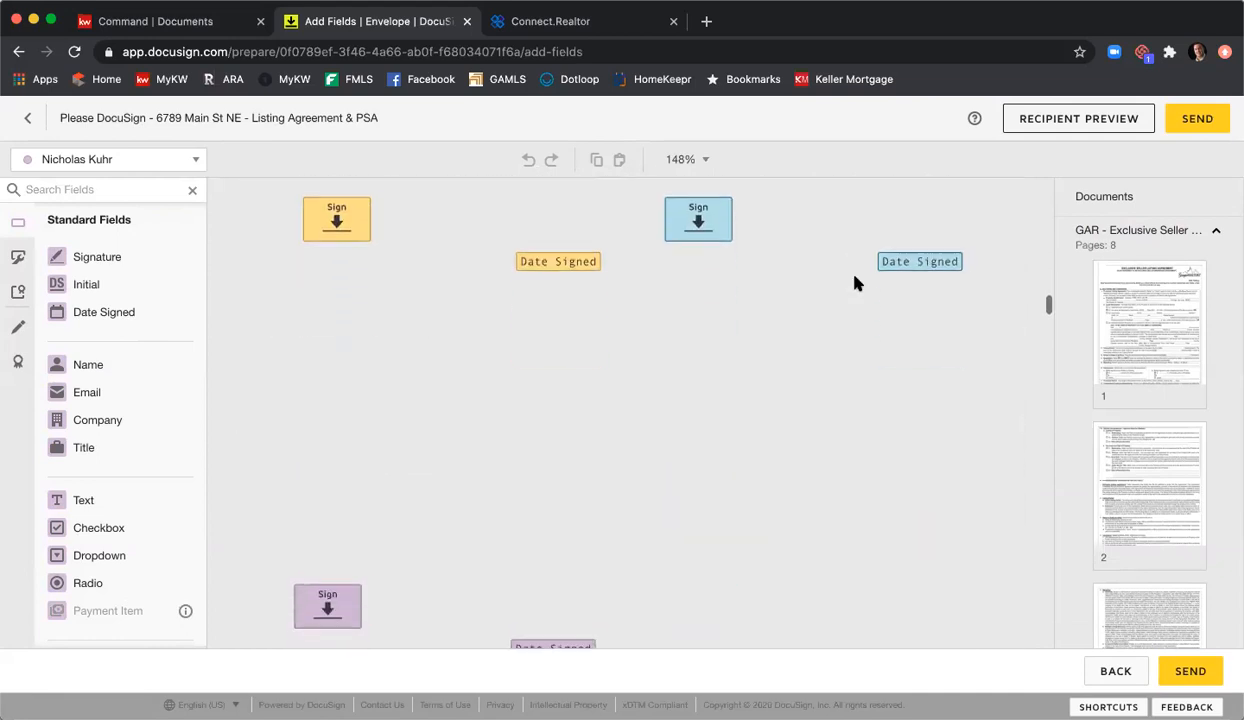
scroll(858, 280, up, 1)
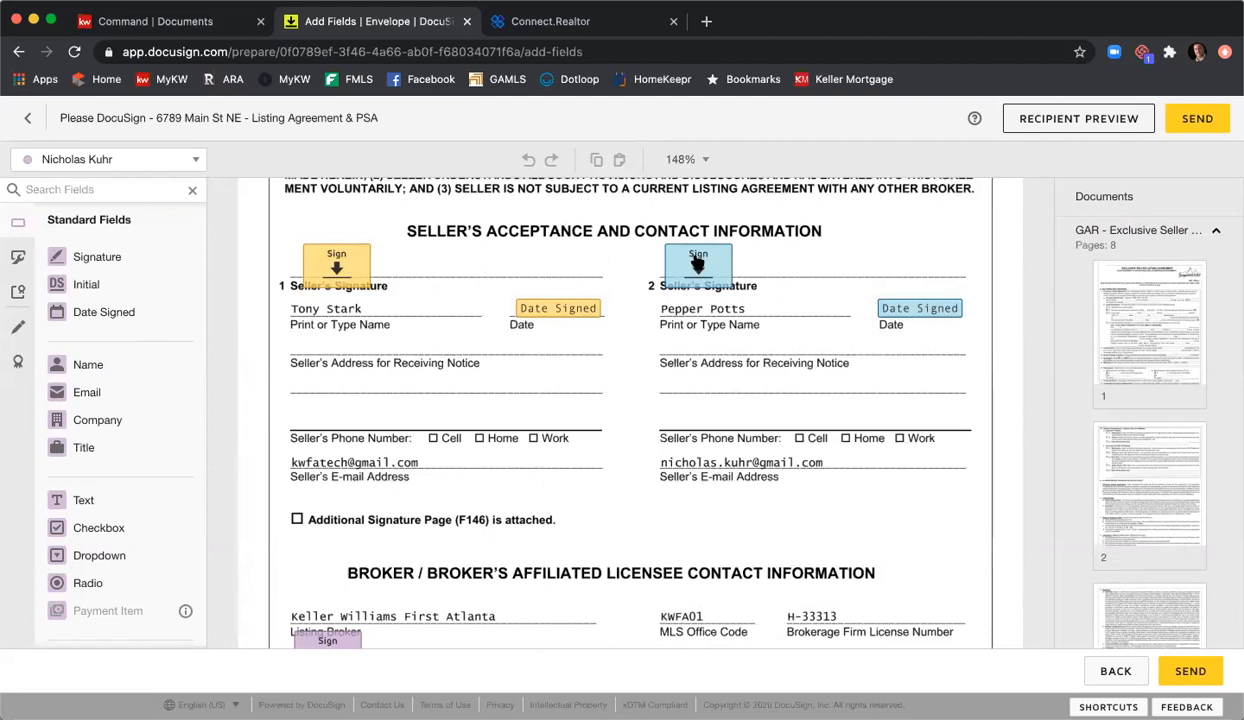
scroll(698, 262, down, 3)
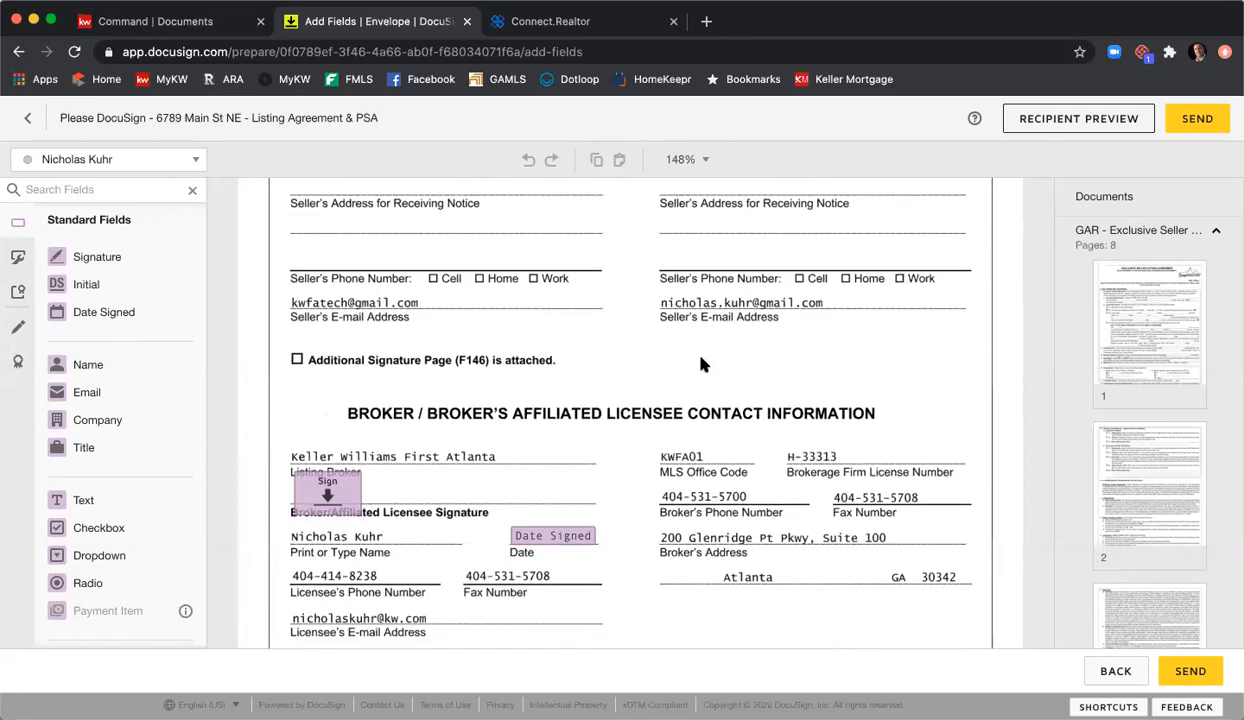
scroll(701, 366, up, 3)
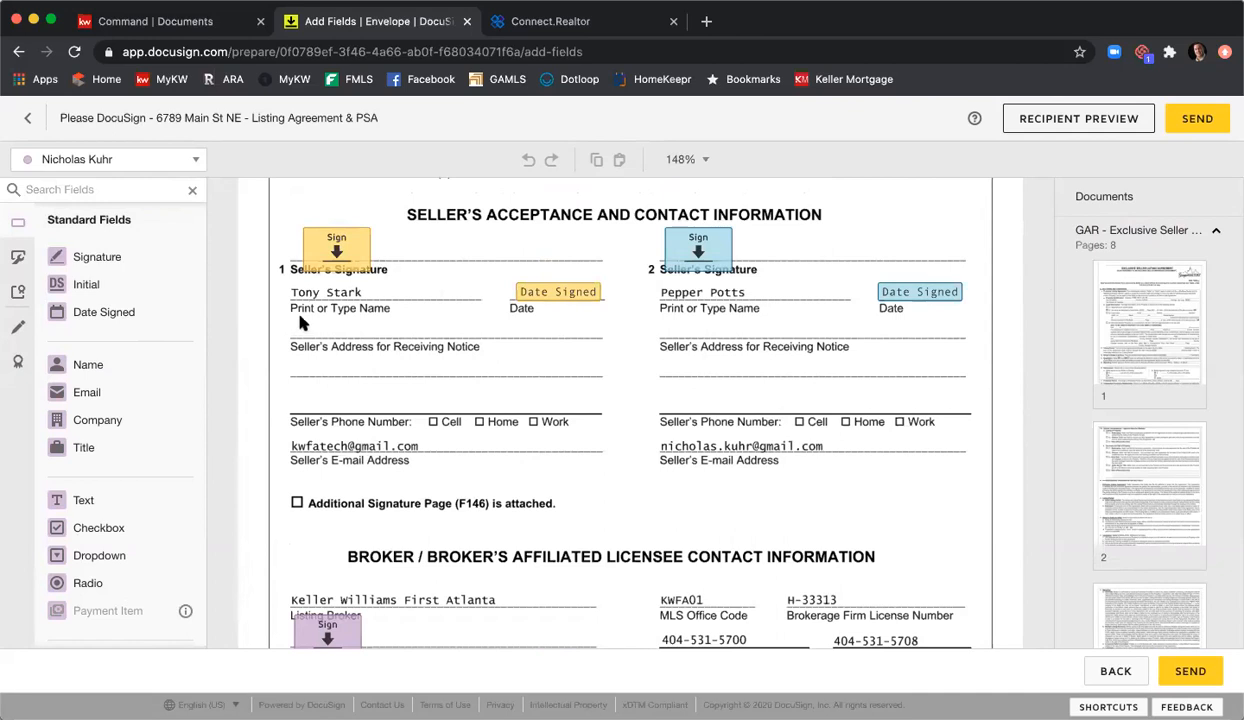
scroll(240, 245, up, 1)
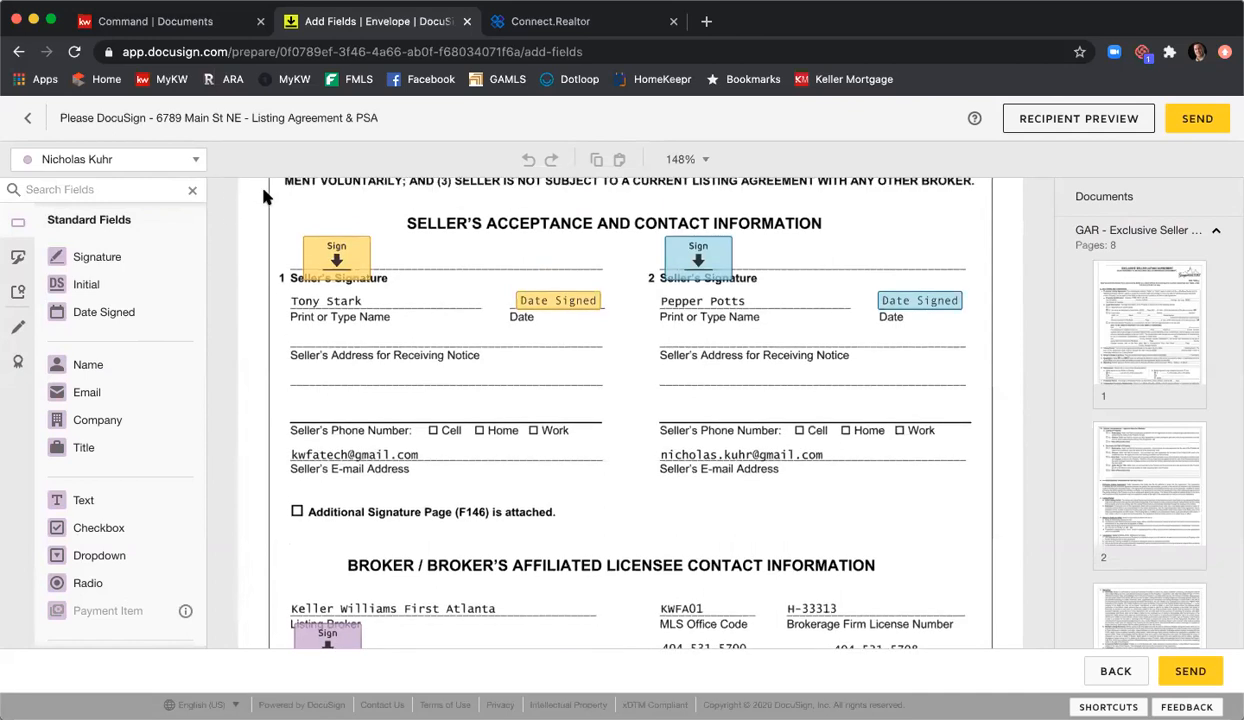
Step: Jump to page 4, then to the signature page with sellers' and broker's Sign and Date fields
click(1140, 231)
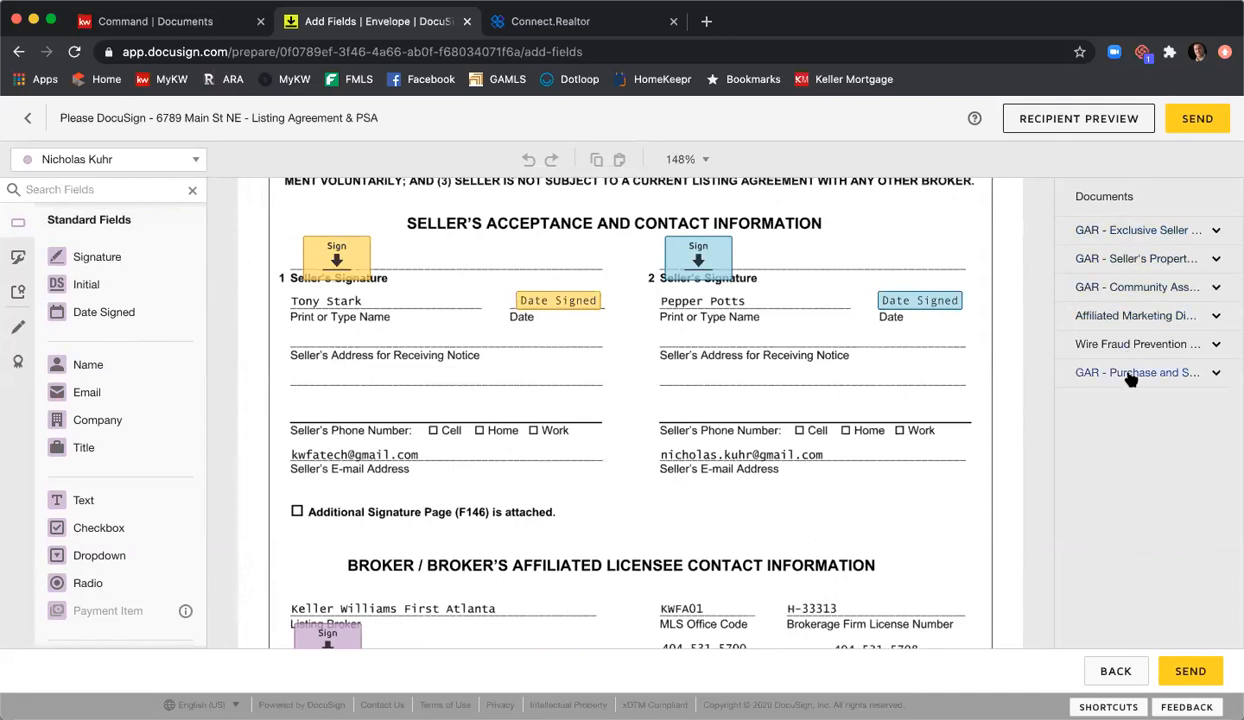
click(1142, 236)
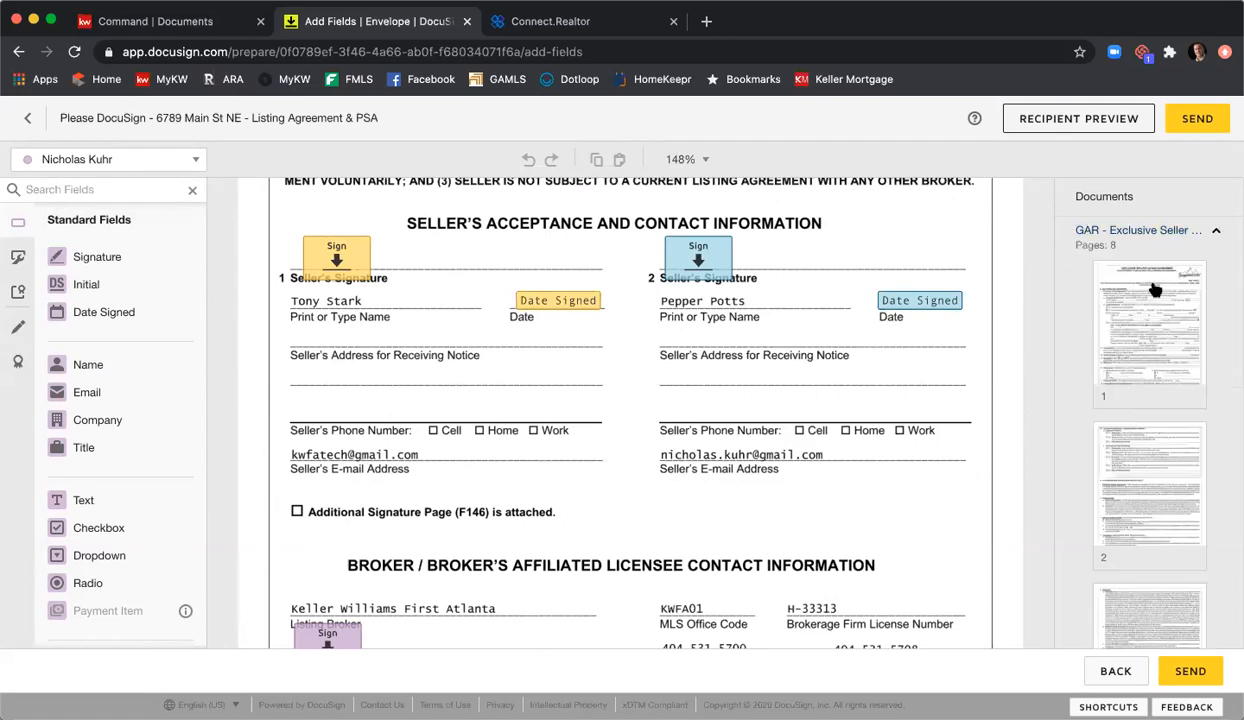
scroll(1146, 300, down, 4)
scroll(1147, 305, down, 3)
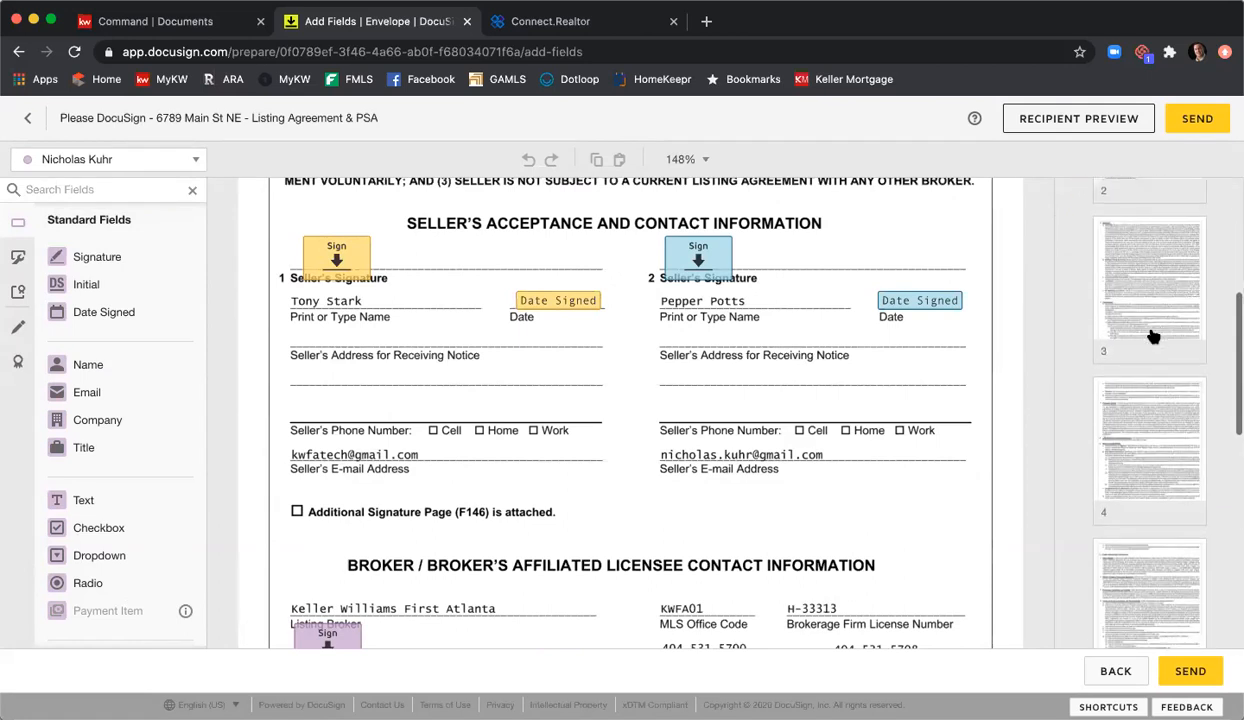
click(1152, 394)
scroll(1160, 392, down, 10)
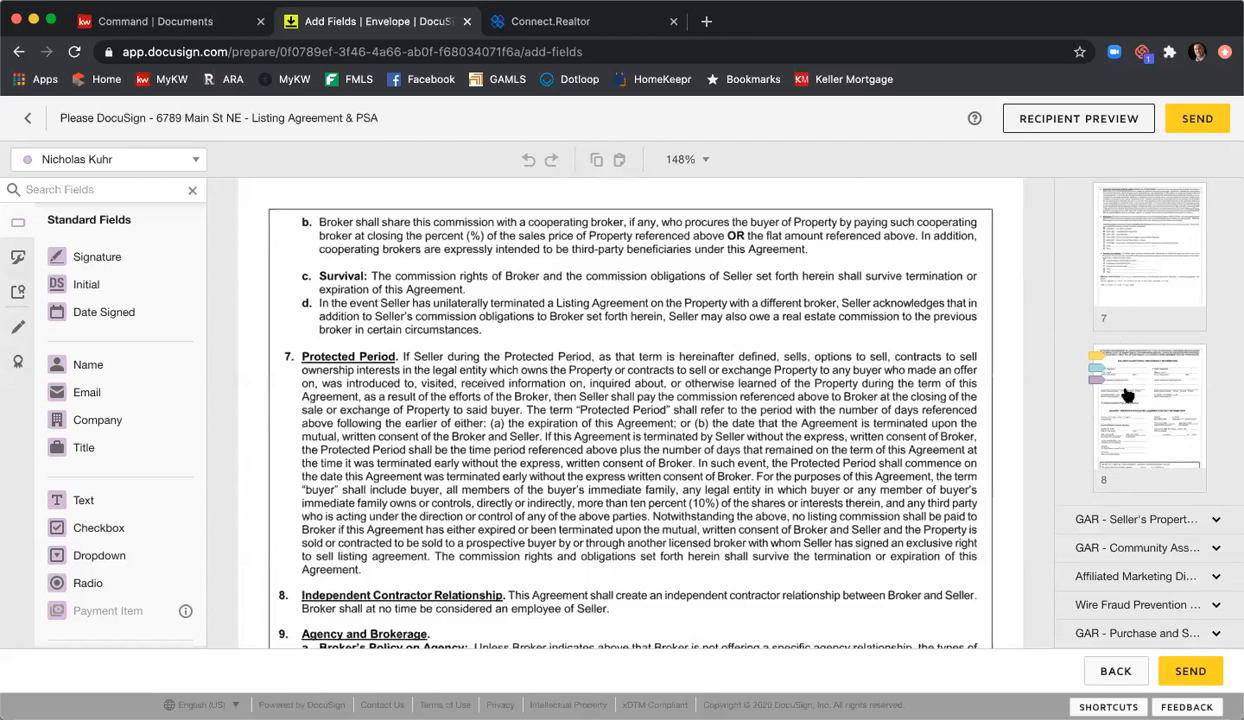
click(1127, 396)
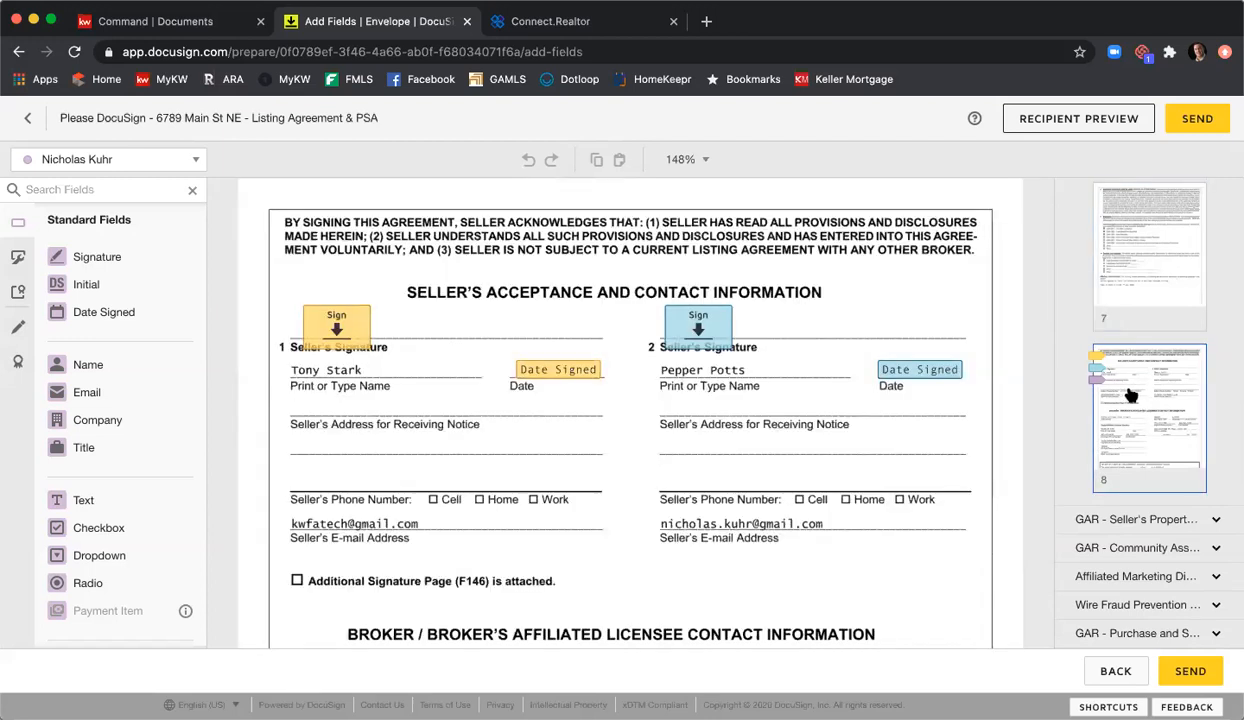
scroll(748, 352, down, 5)
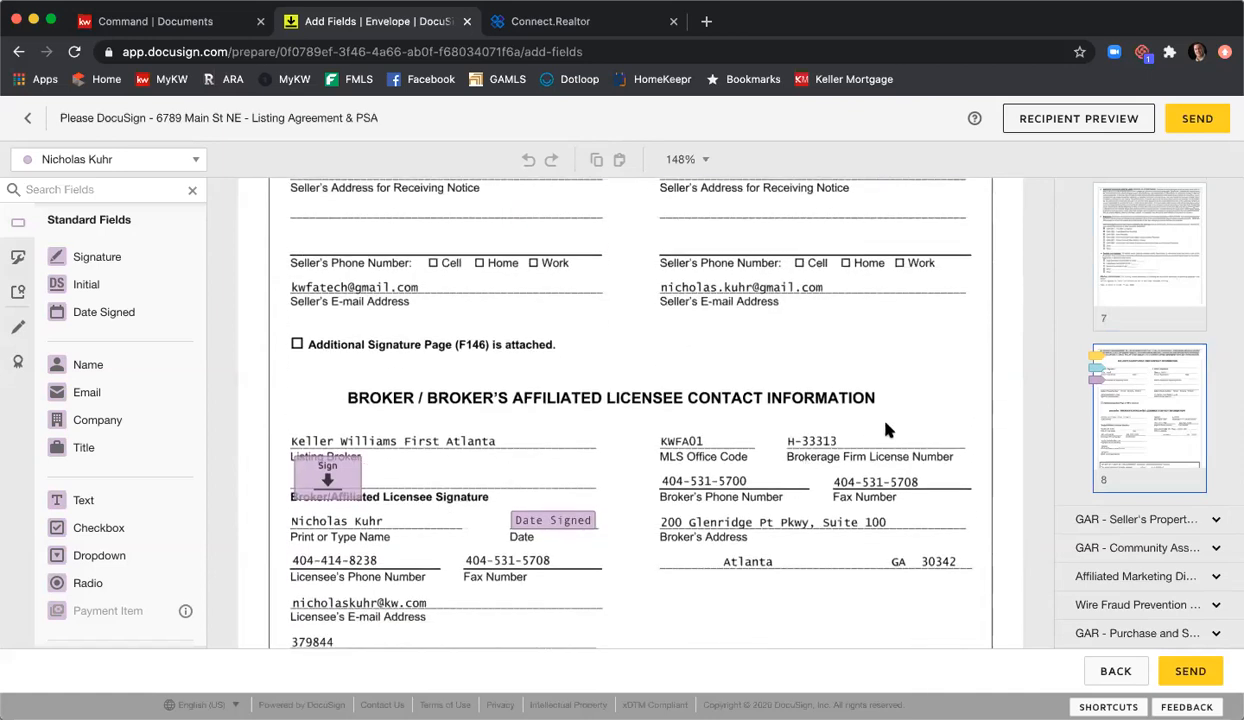
Step: Open page 1 of the Seller's Property Disclosure and inspect the year-built text field's settings
click(1113, 520)
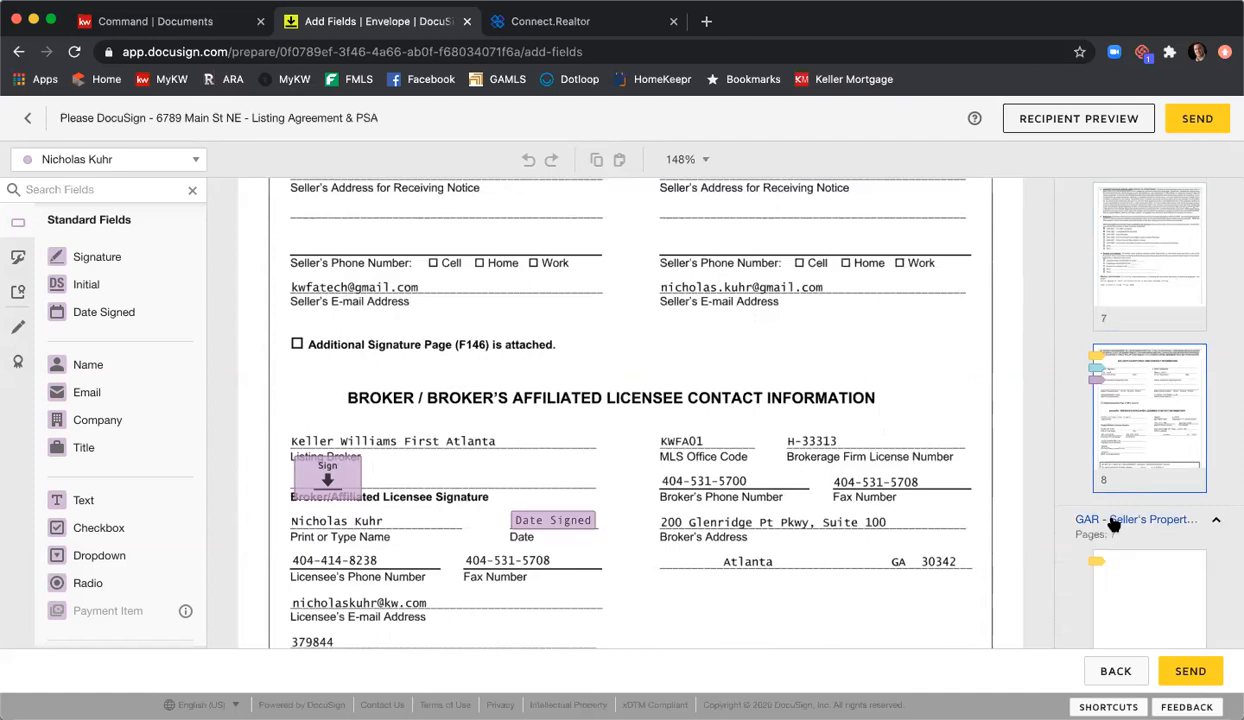
scroll(1113, 436, down, 3)
click(1136, 430)
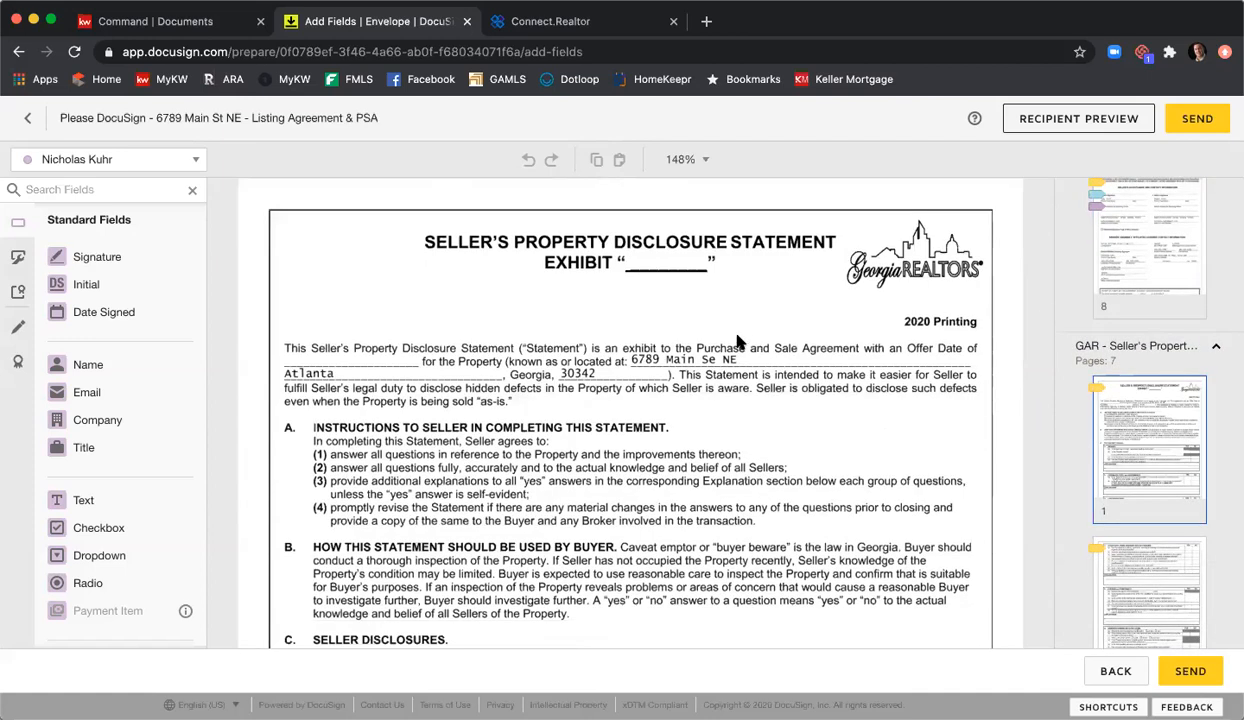
scroll(739, 342, down, 5)
scroll(680, 295, down, 1)
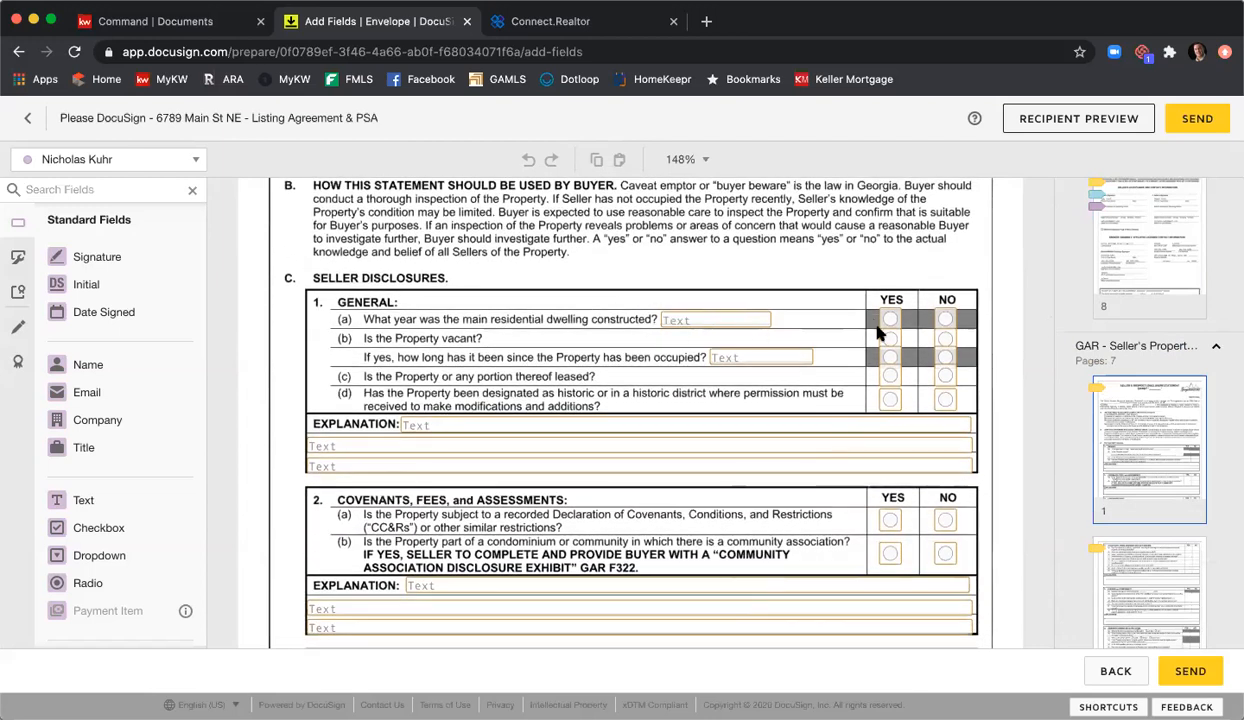
click(735, 322)
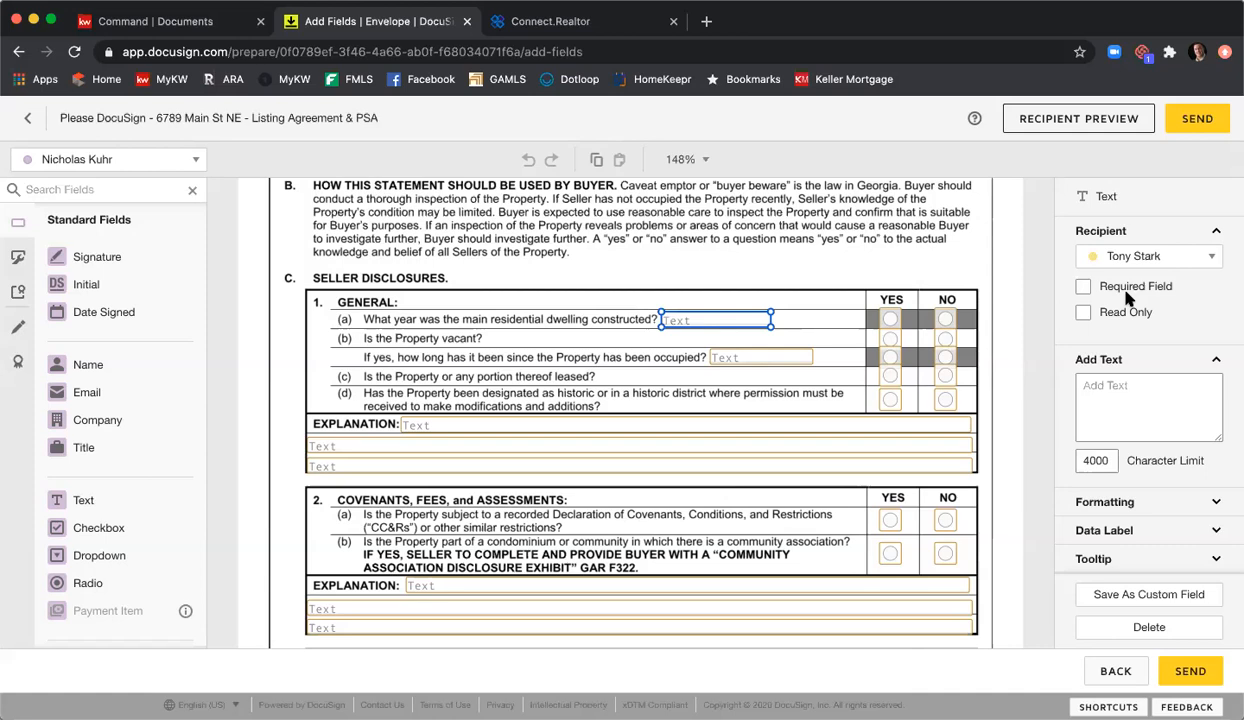
click(772, 268)
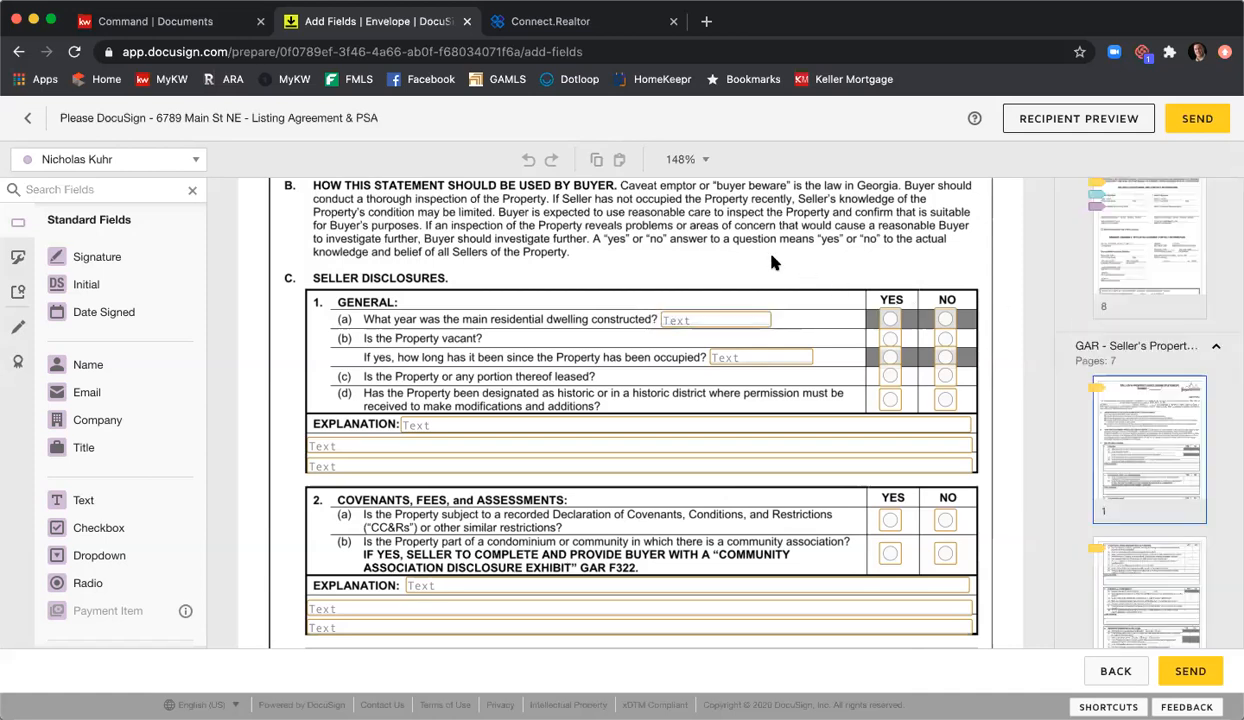
scroll(772, 273, down, 10)
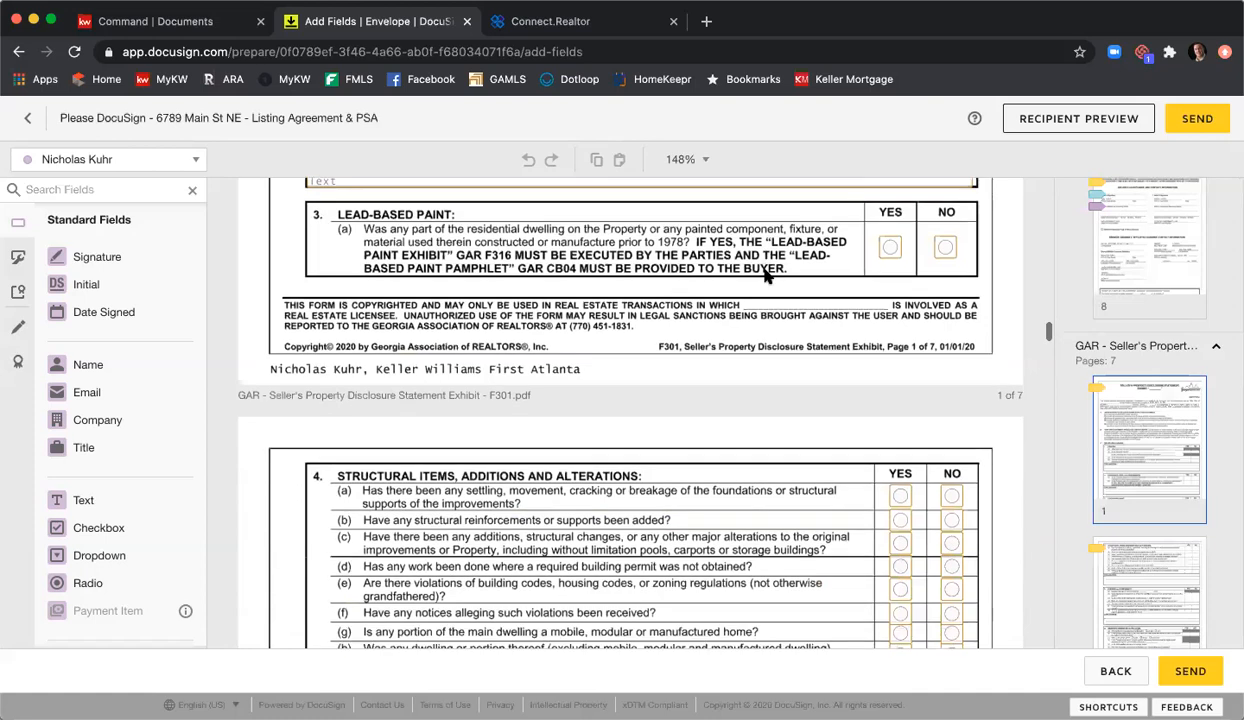
scroll(767, 274, down, 1)
Step: Inspect the 4(a) answer group and explanation field, then reach the page 7 seller signatures
click(900, 338)
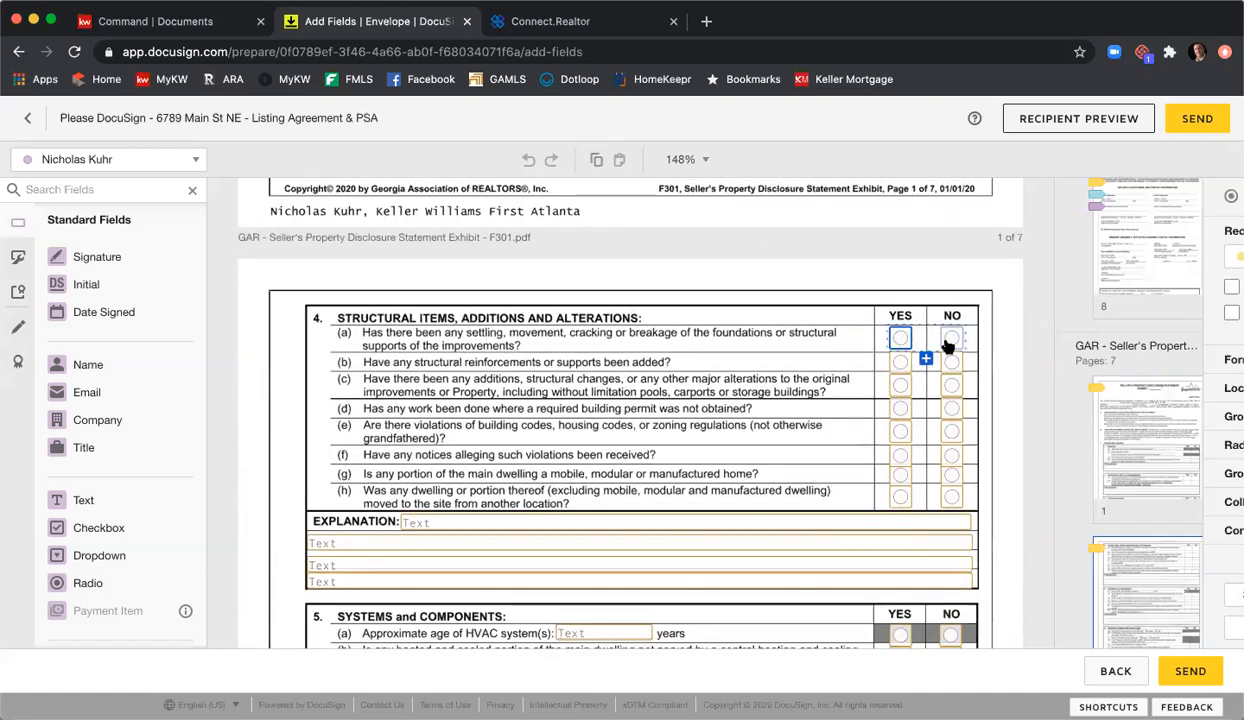
click(824, 339)
scroll(819, 339, down, 7)
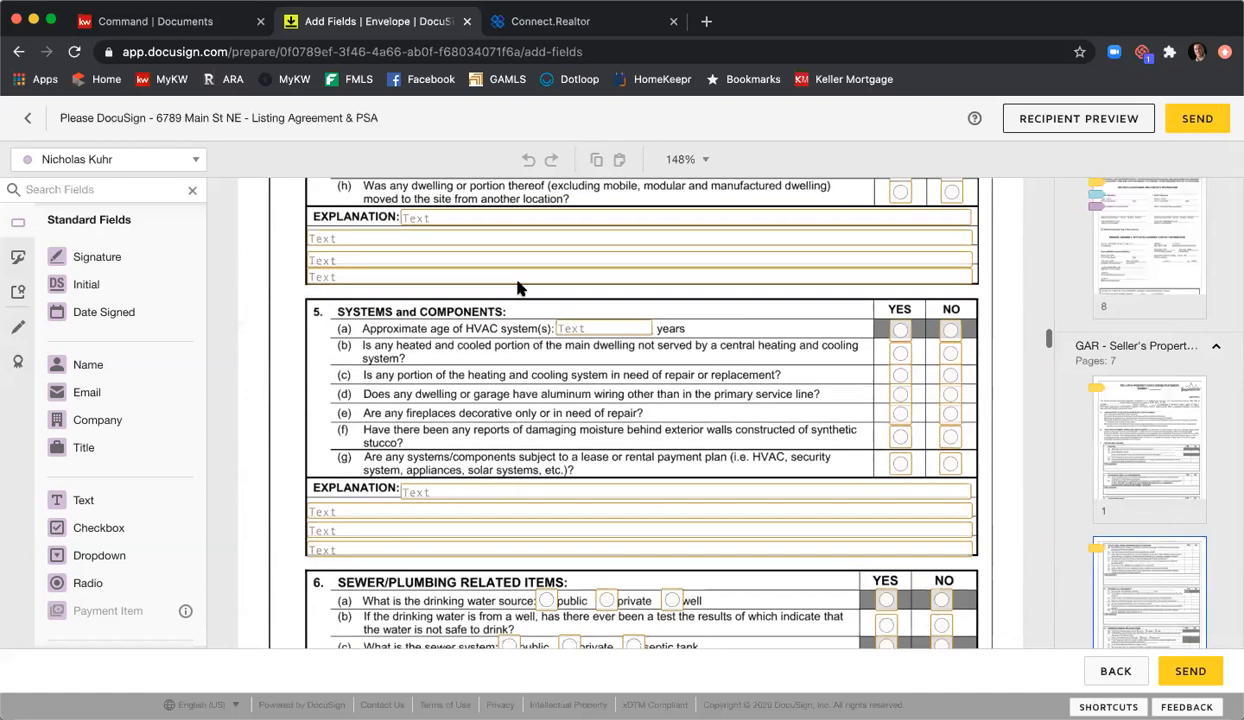
click(488, 211)
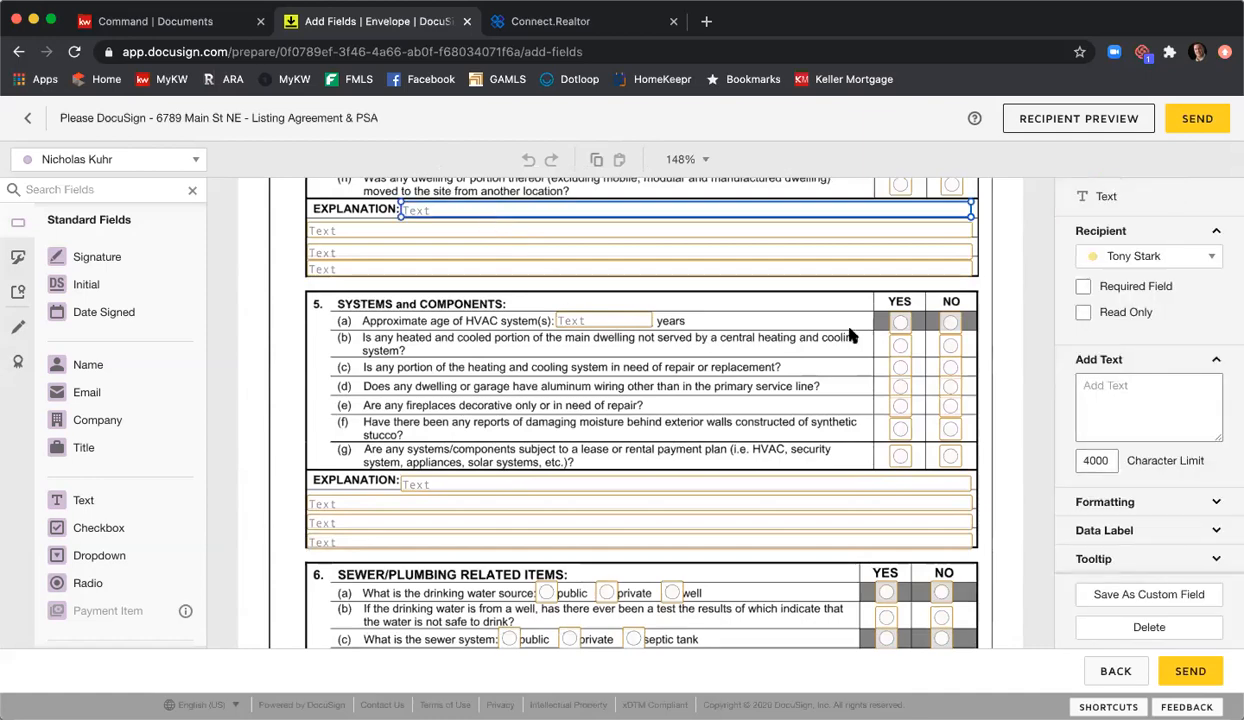
click(997, 328)
scroll(966, 375, down, 20)
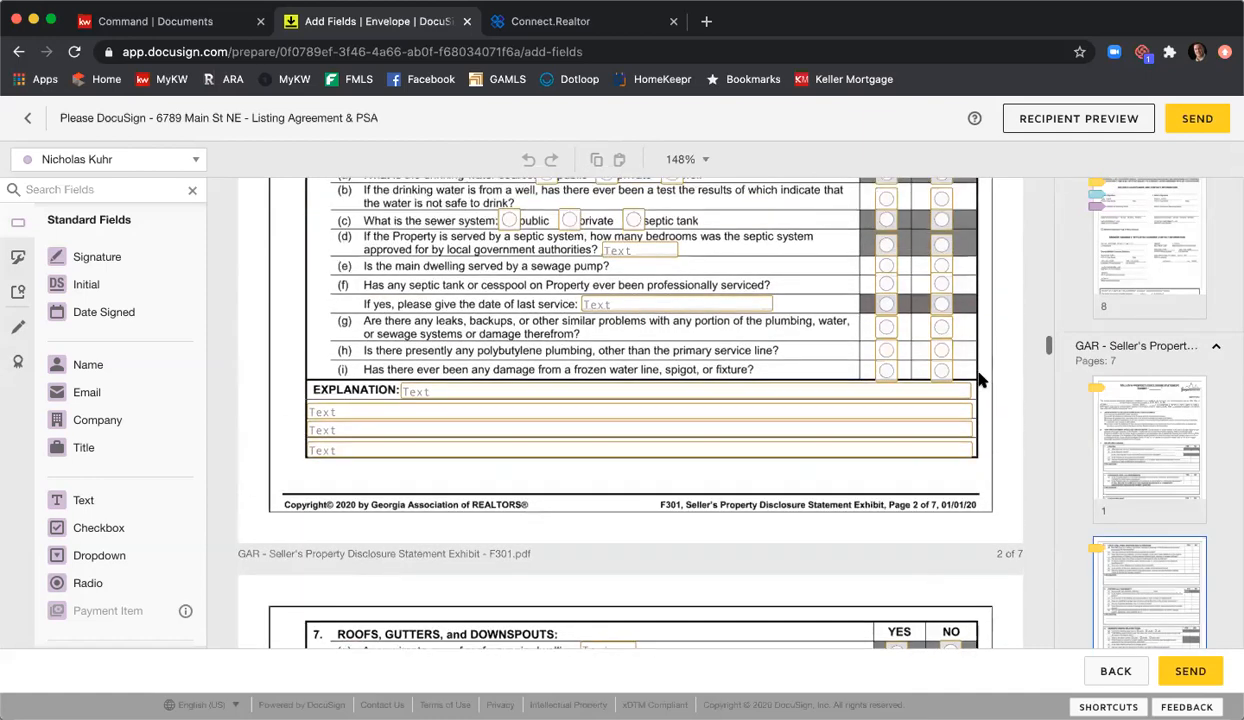
scroll(985, 380, down, 20)
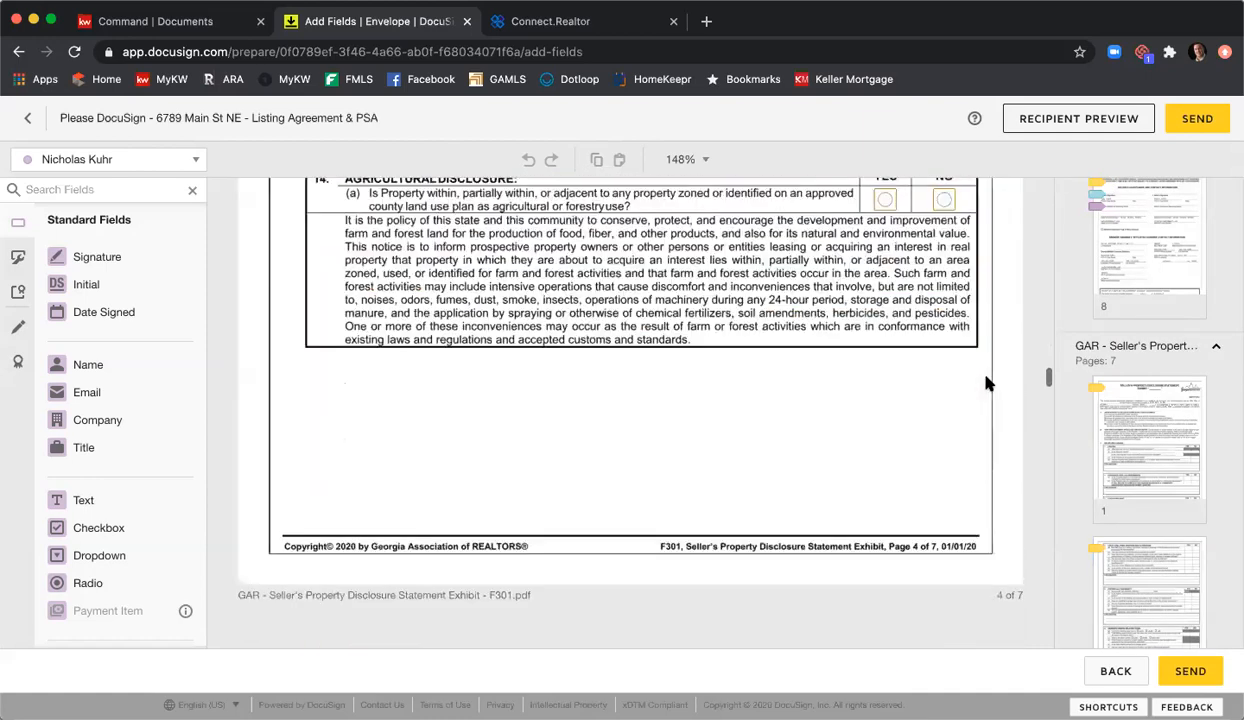
scroll(986, 383, down, 15)
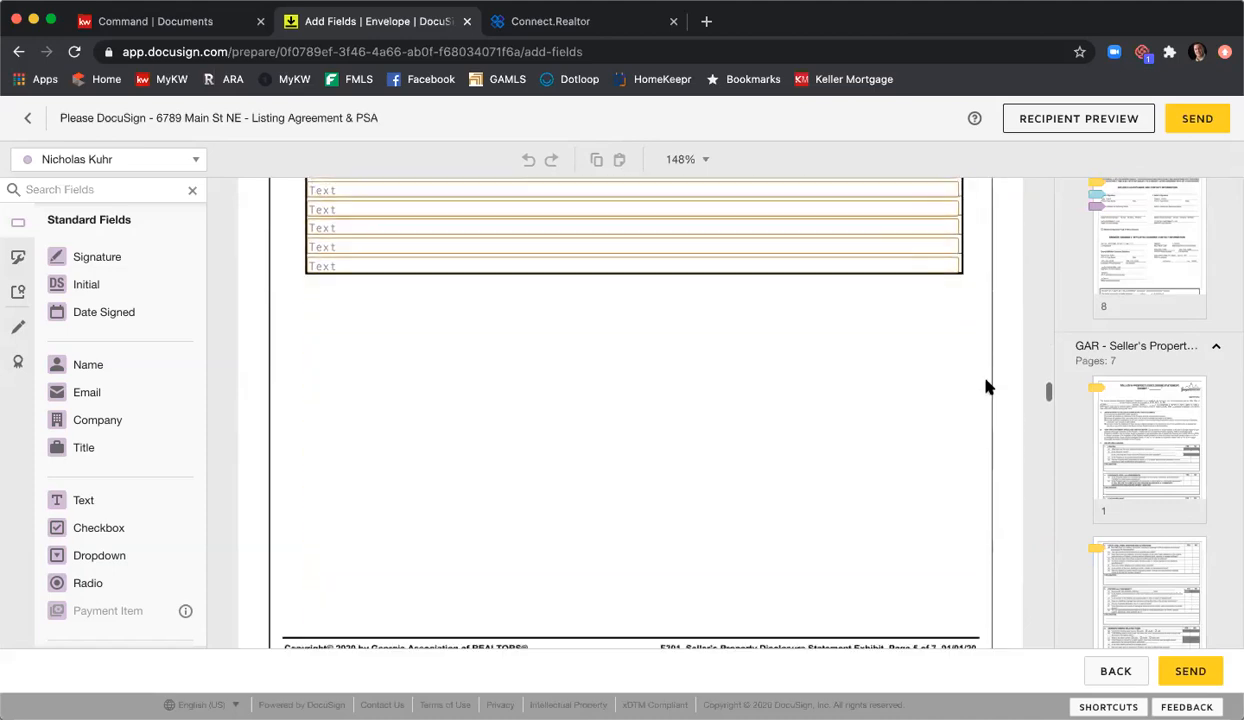
scroll(988, 387, down, 20)
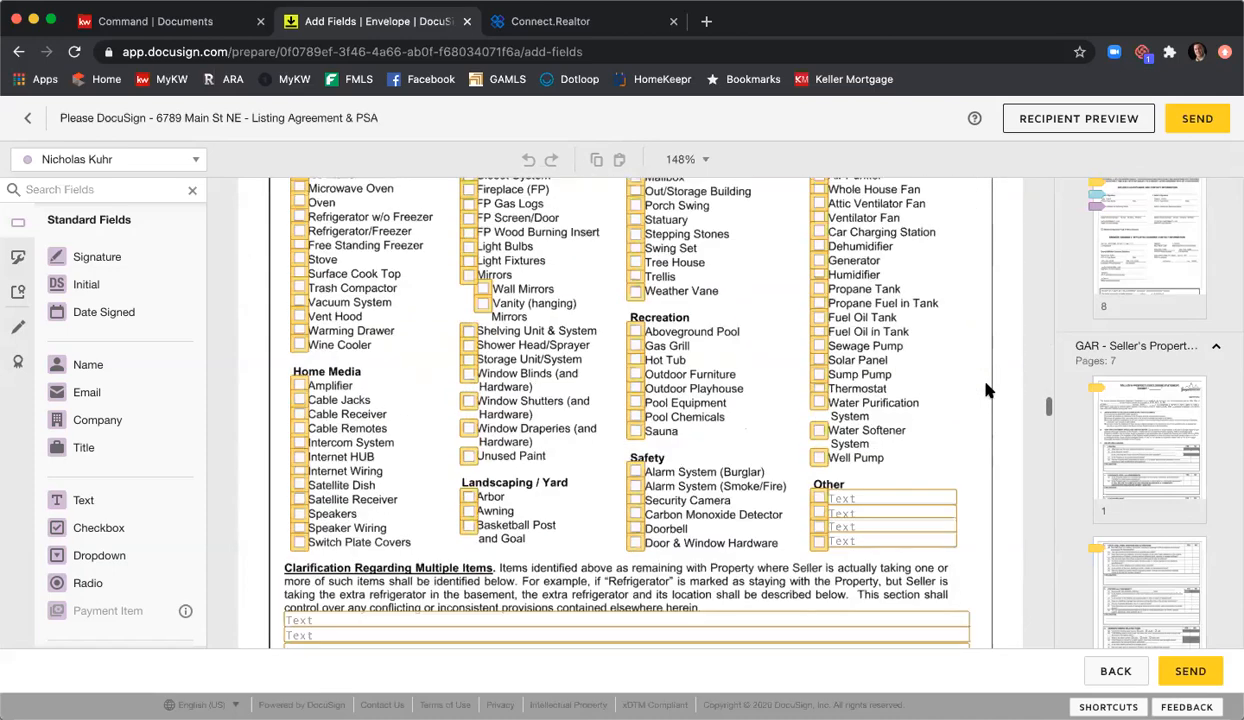
scroll(986, 390, down, 15)
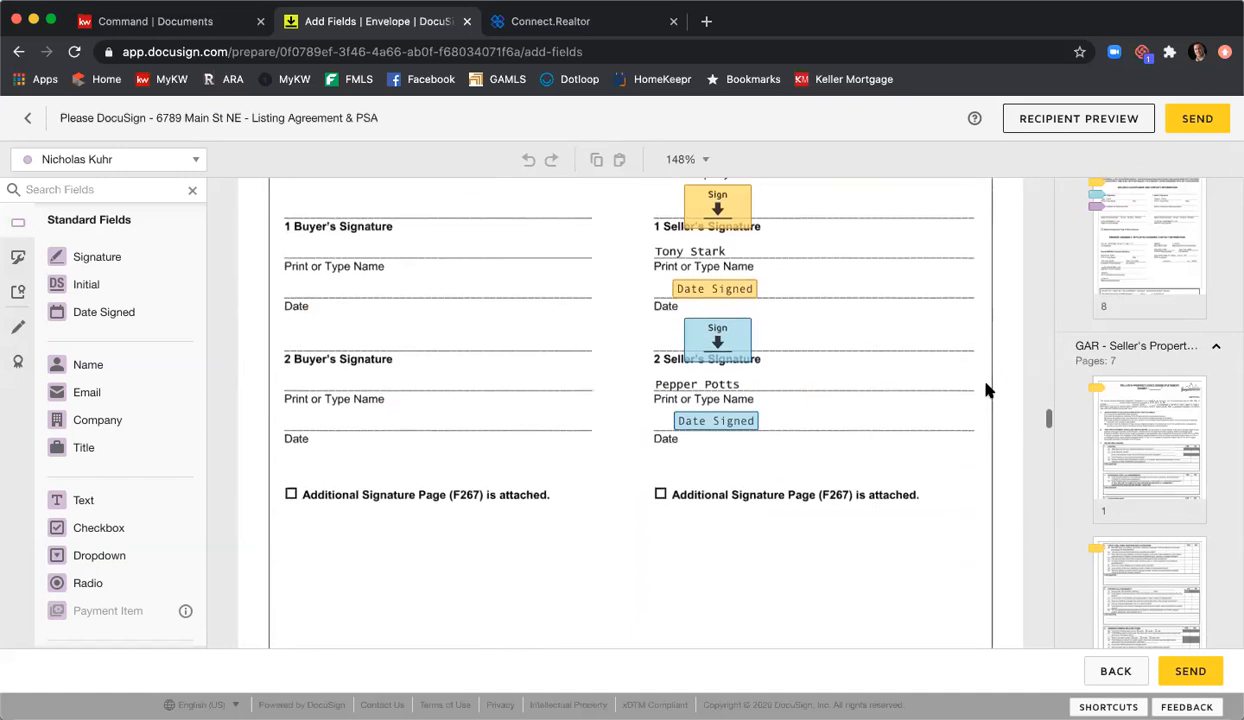
scroll(986, 390, up, 1)
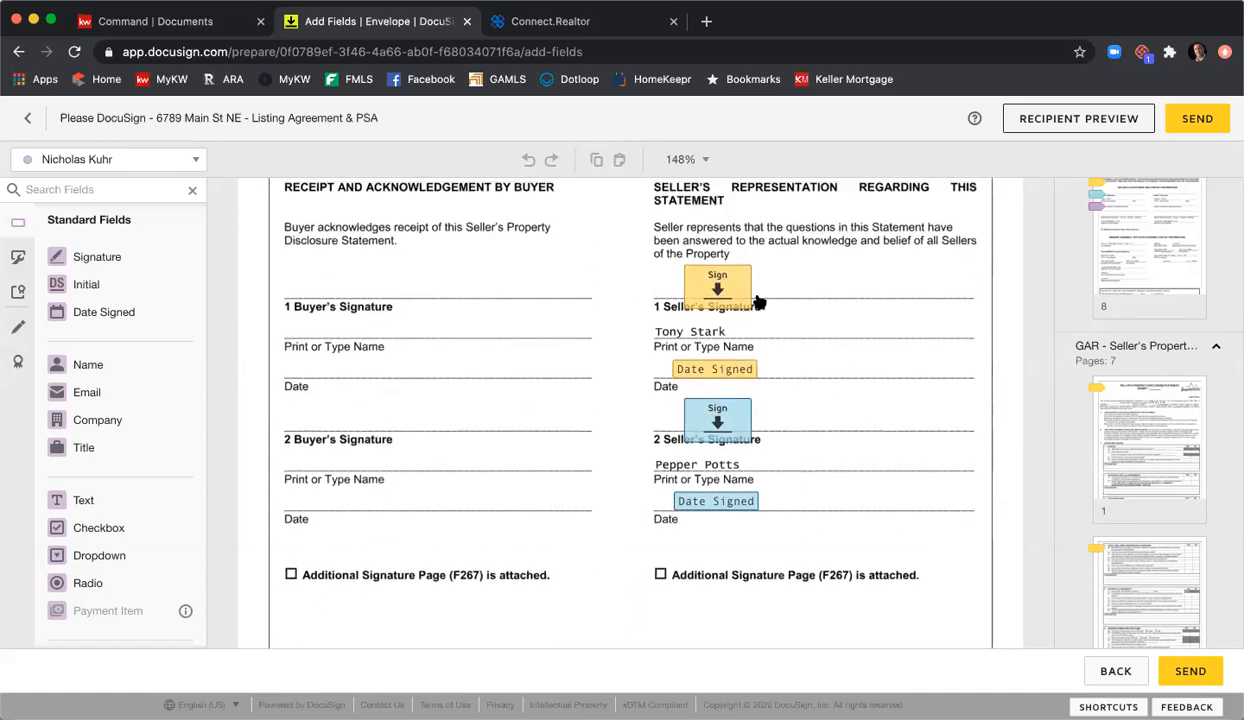
click(1112, 350)
click(1115, 378)
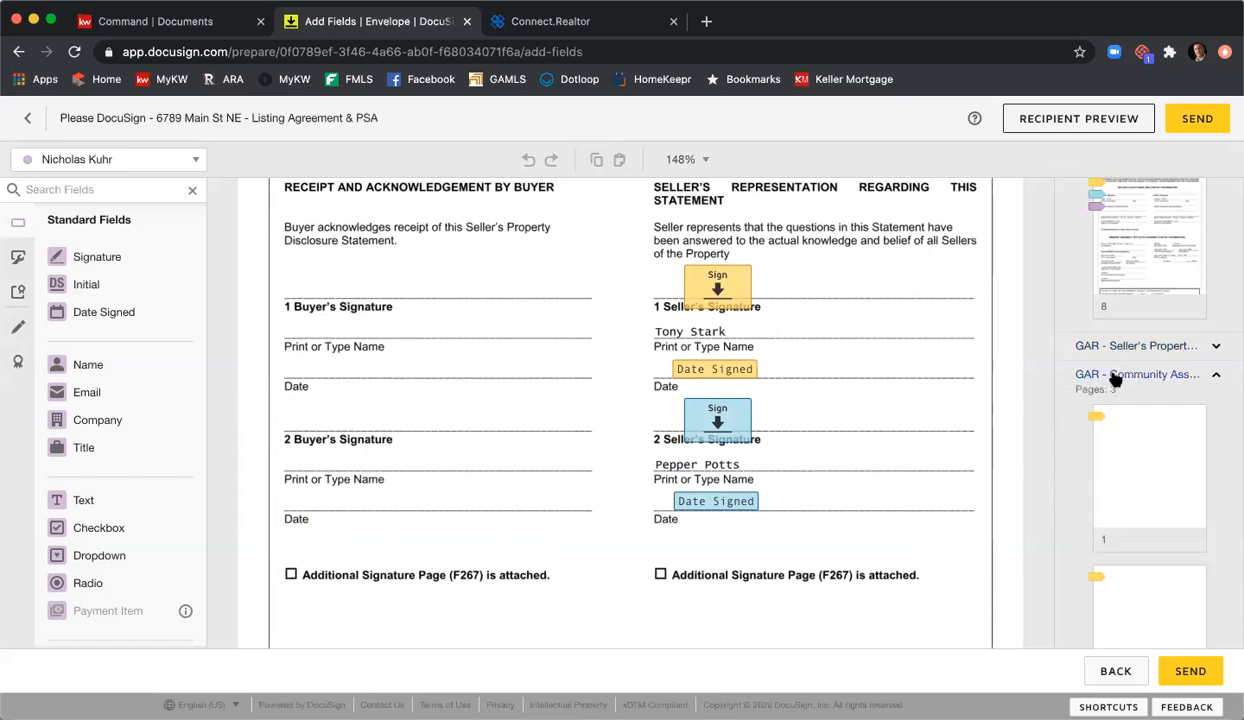
click(1095, 444)
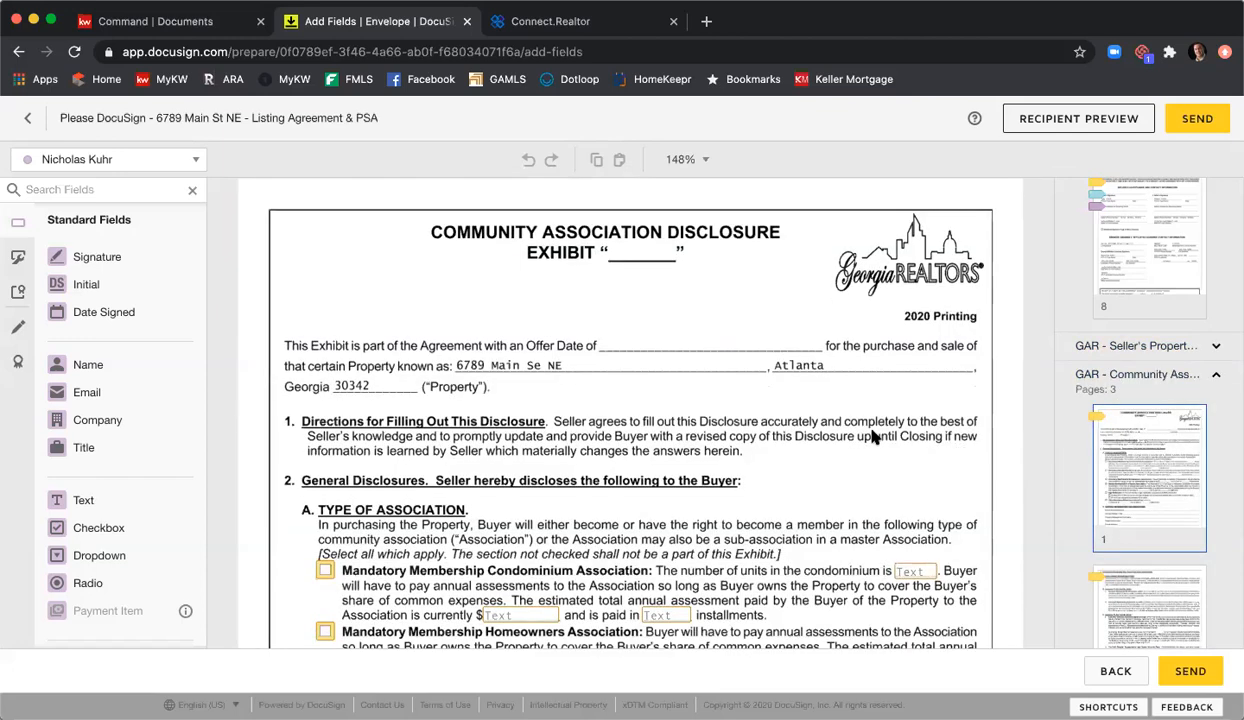
scroll(869, 436, down, 2)
scroll(869, 436, down, 2)
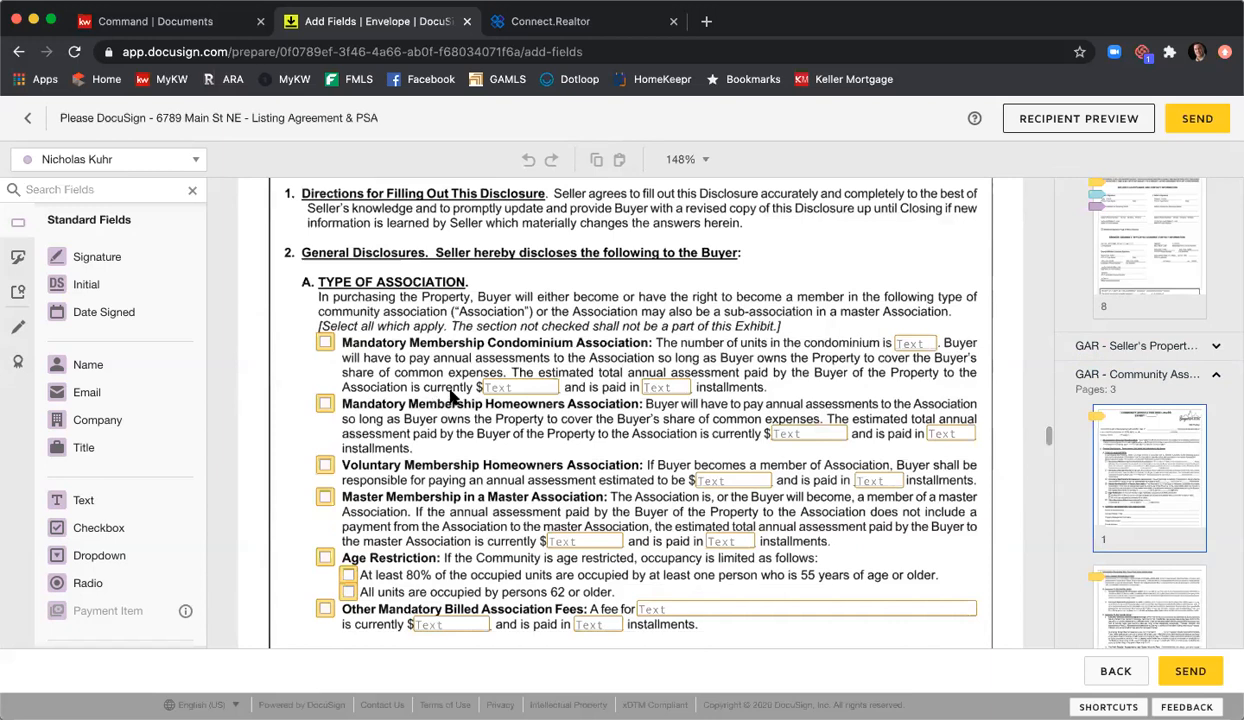
scroll(553, 436, down, 2)
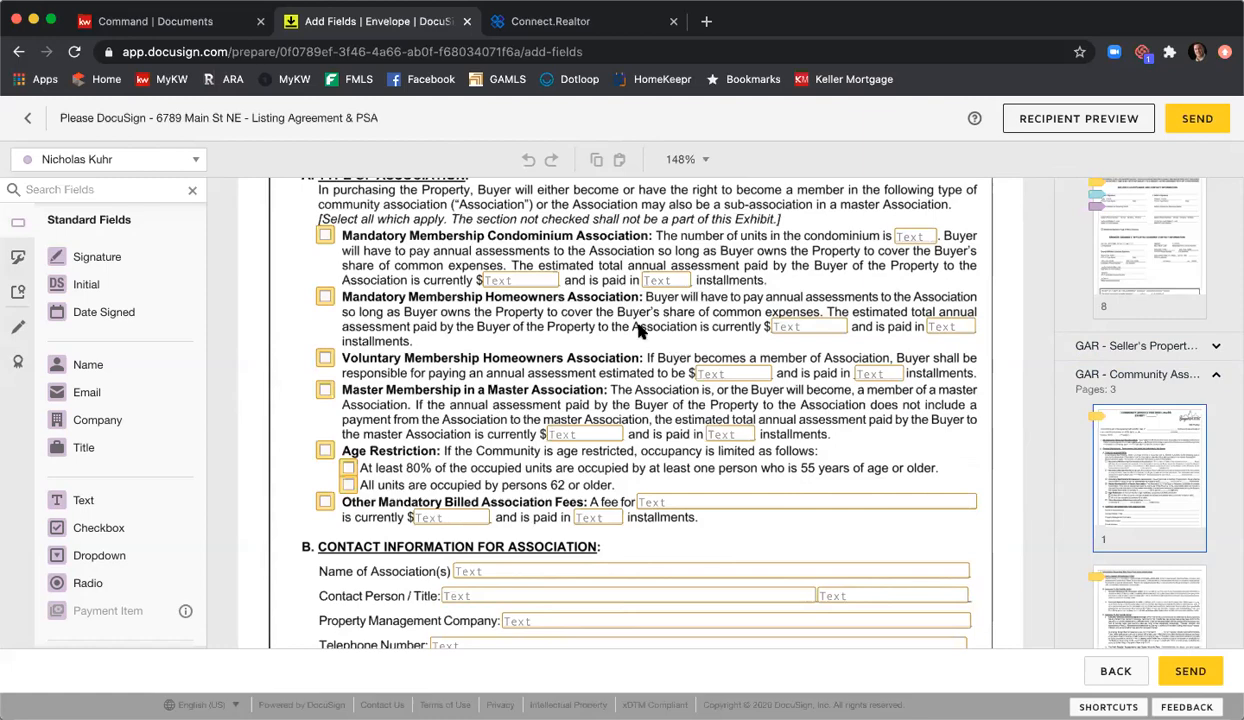
scroll(640, 325, down, 5)
scroll(659, 328, down, 20)
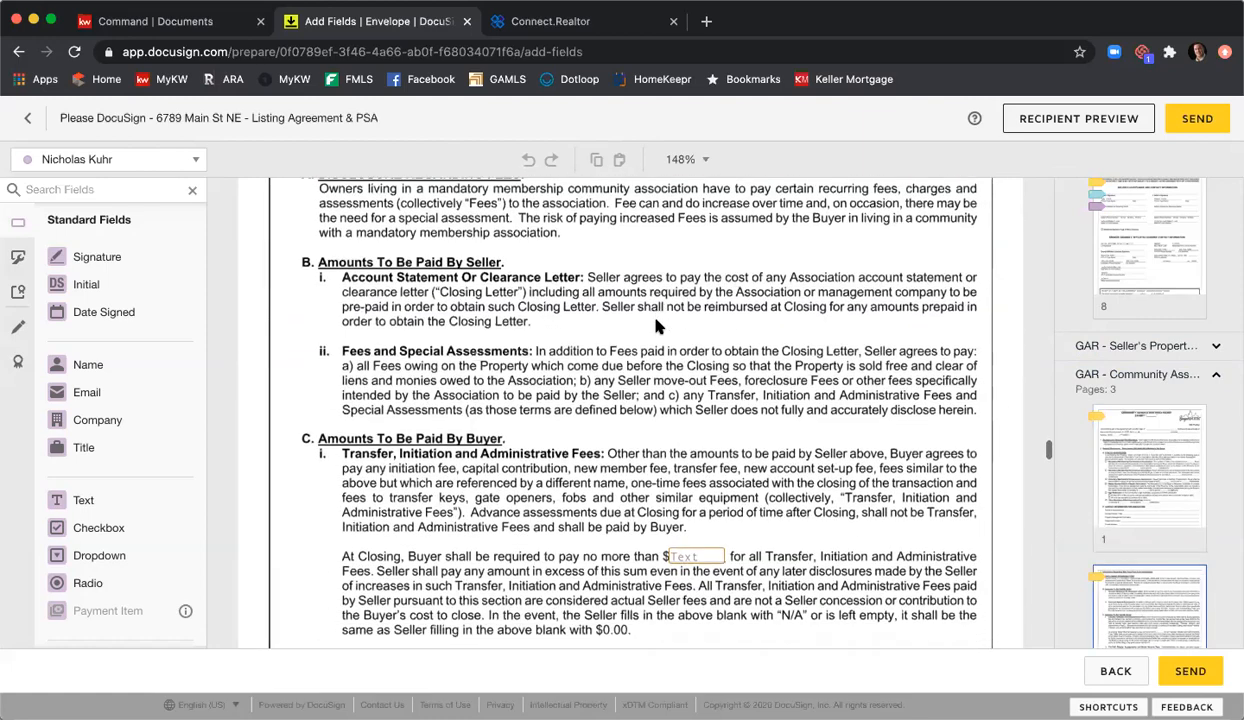
scroll(657, 327, down, 5)
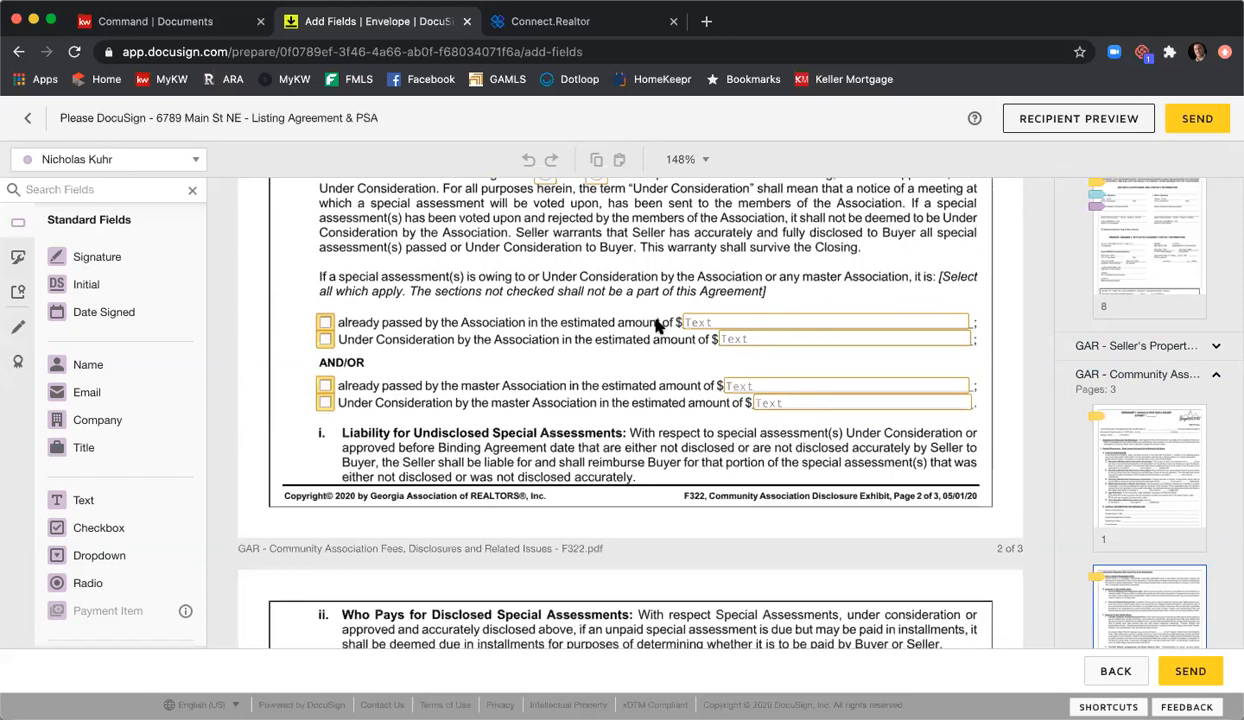
scroll(640, 340, up, 10)
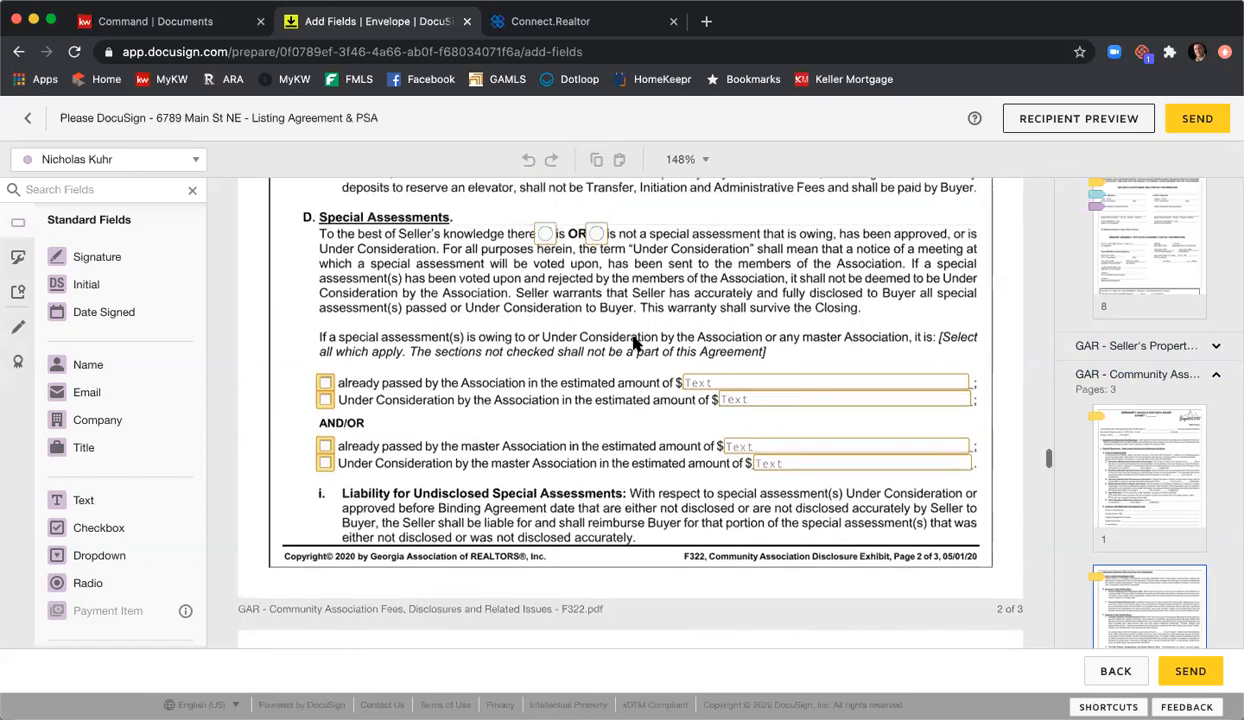
scroll(630, 346, up, 15)
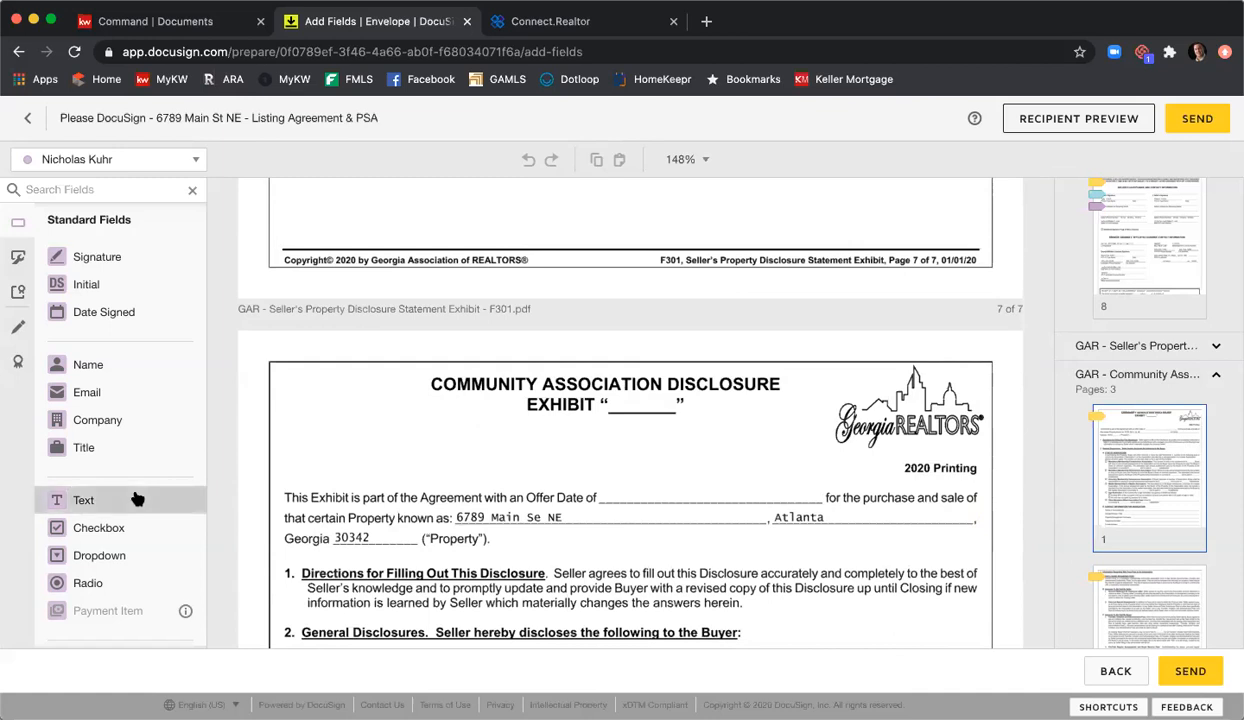
Step: Place a read-only, not-required text field reading 'B' beside the EXHIBIT title
drag(152, 512, 618, 397)
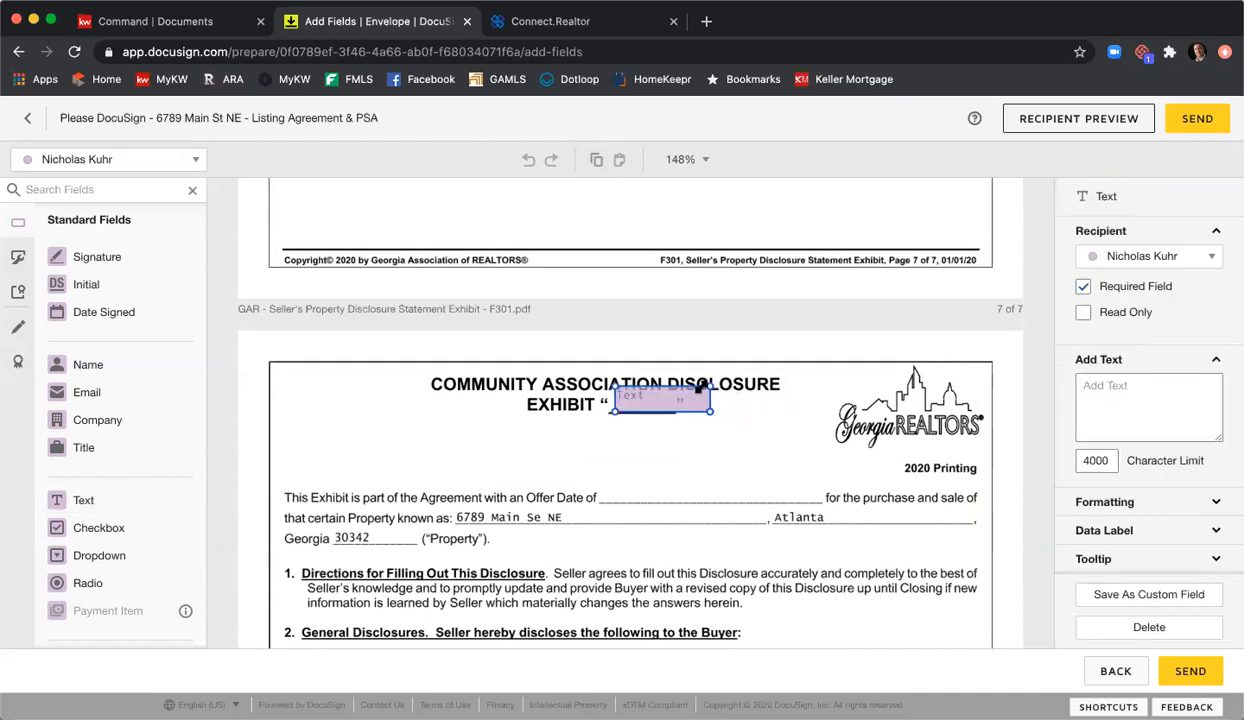
drag(700, 387, 675, 396)
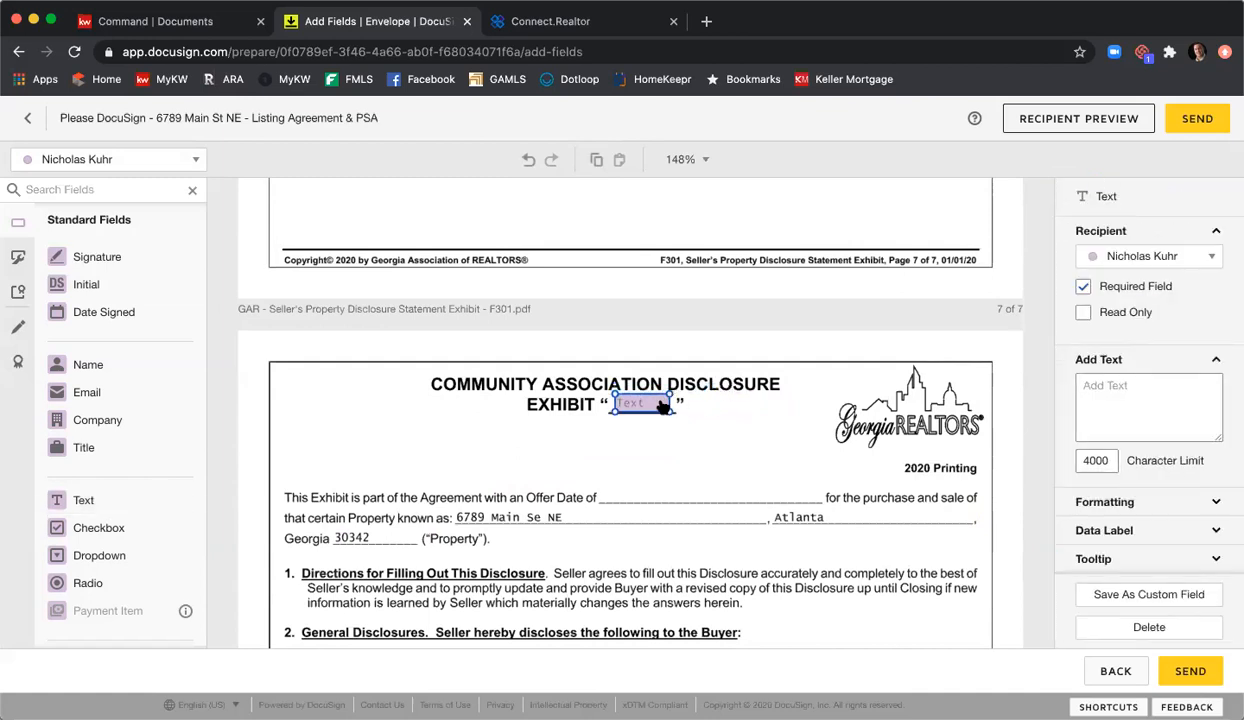
double_click(645, 403)
text(B)
click(1083, 287)
click(1083, 312)
click(808, 478)
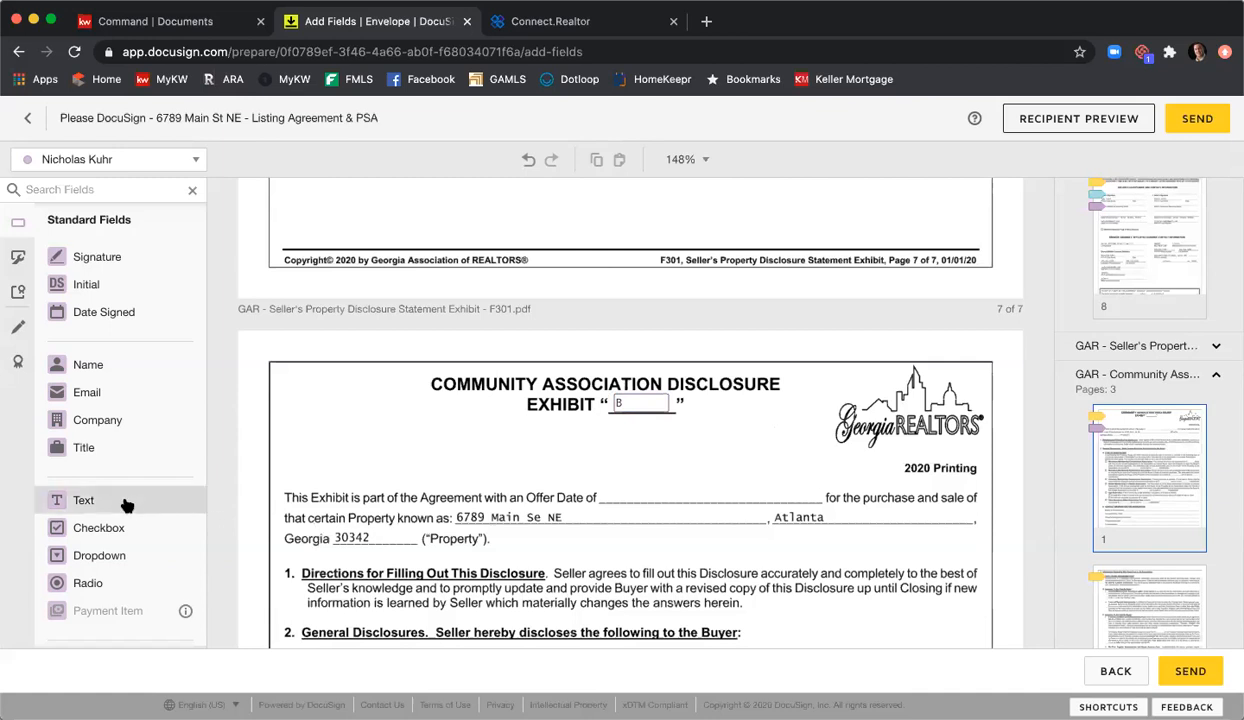
Step: Add a read-only, not-required text field reading 6/26/2020 on the Offer Date line
drag(127, 505, 681, 492)
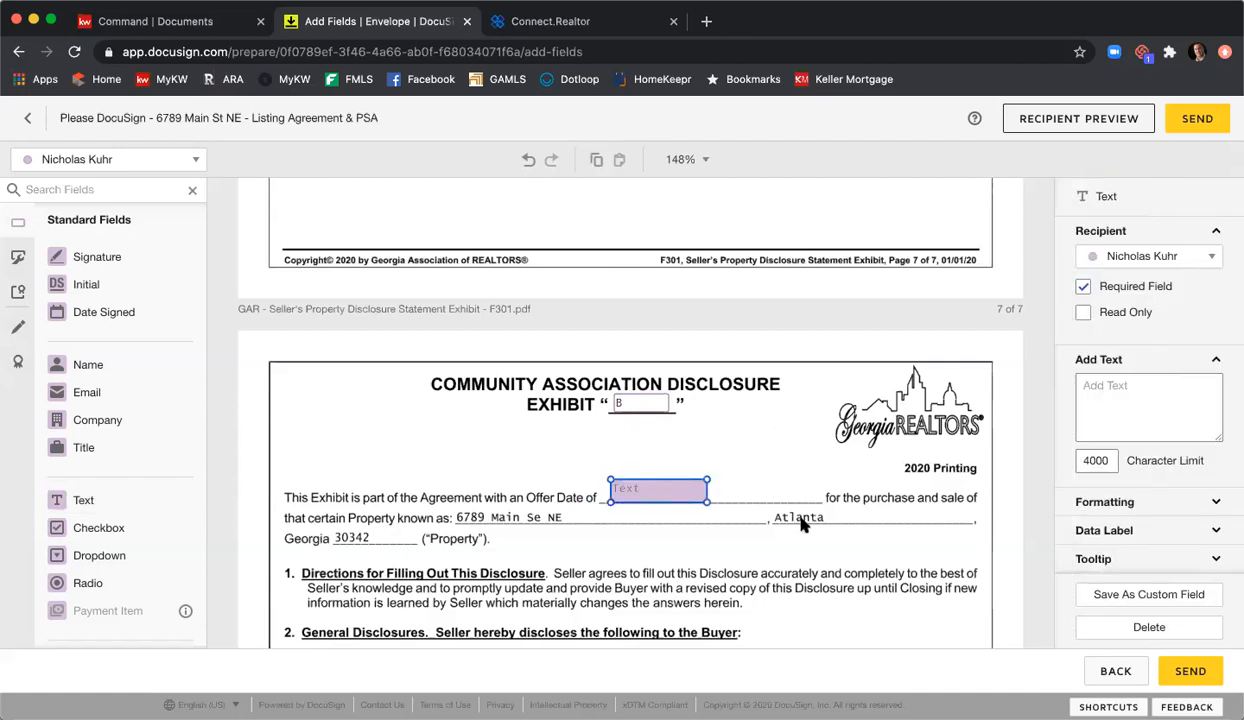
click(645, 488)
text(6/)
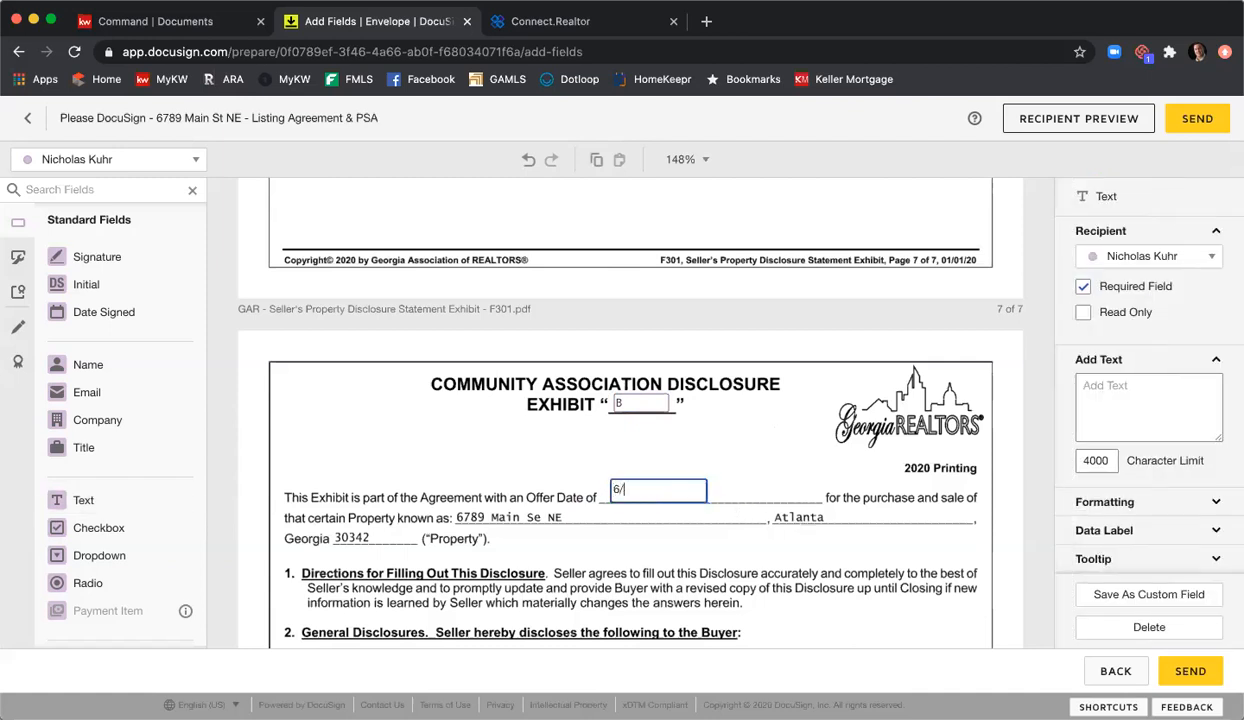
text(26/2020)
click(1083, 287)
click(1083, 312)
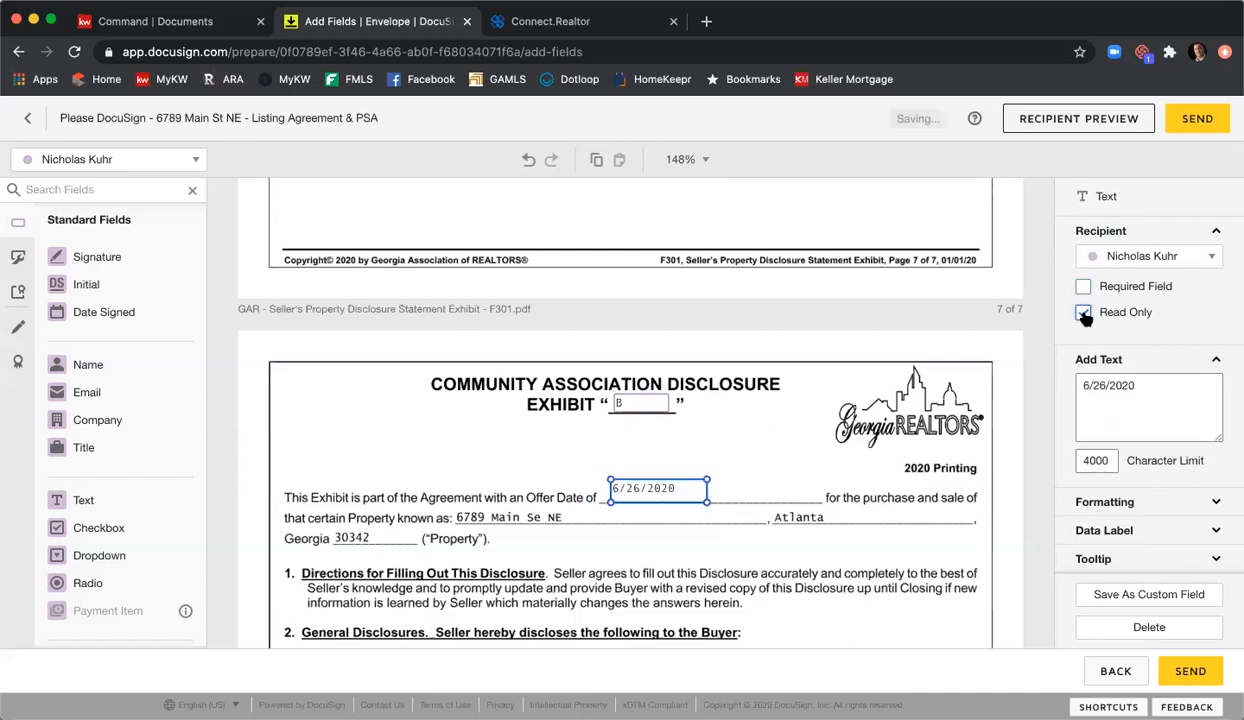
click(884, 388)
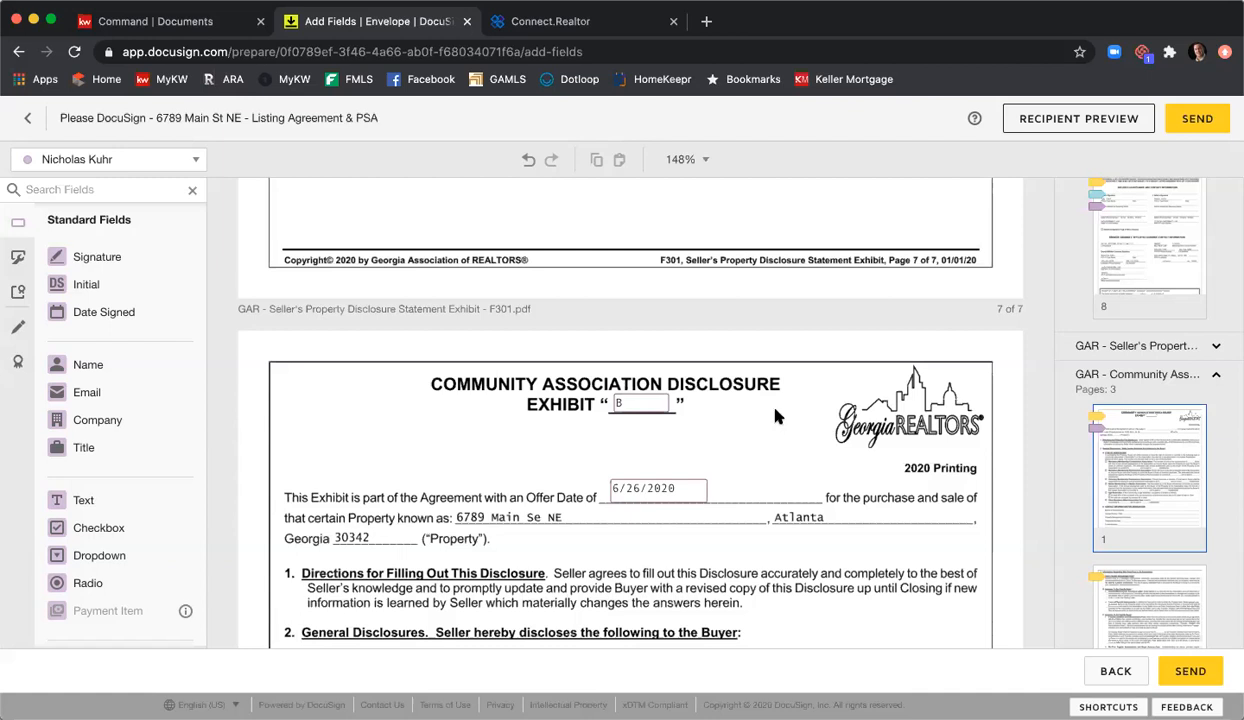
click(645, 403)
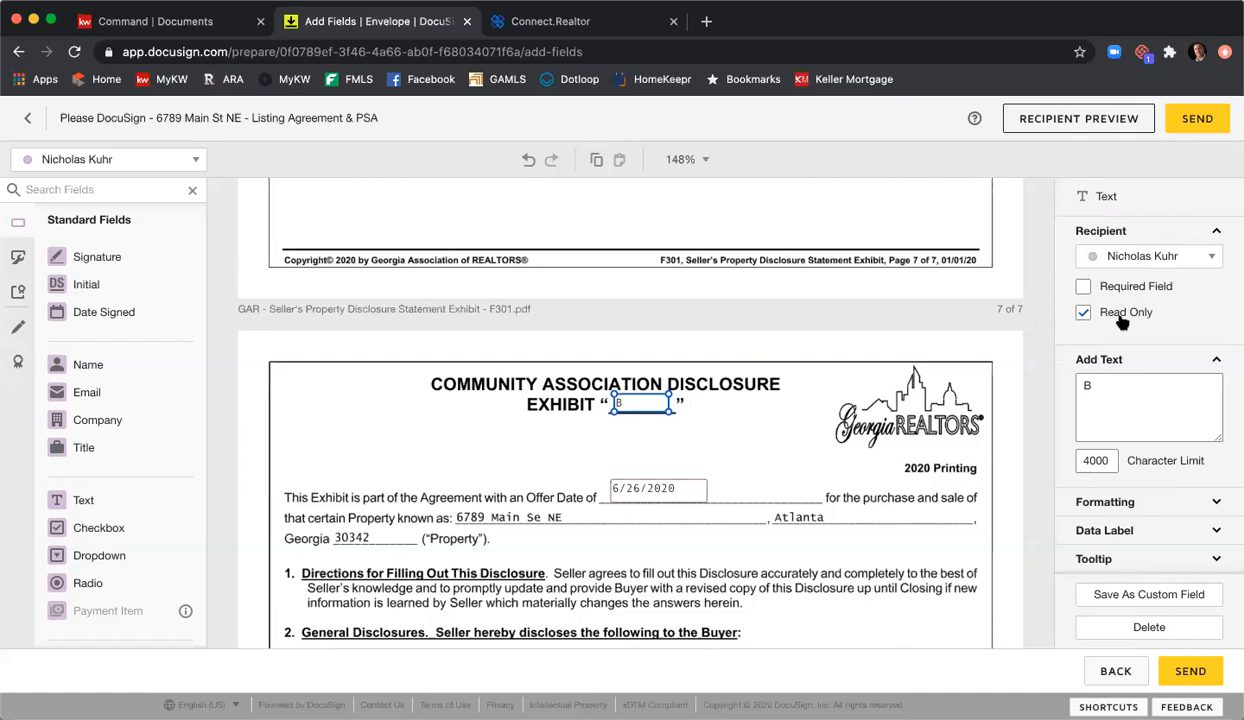
click(910, 366)
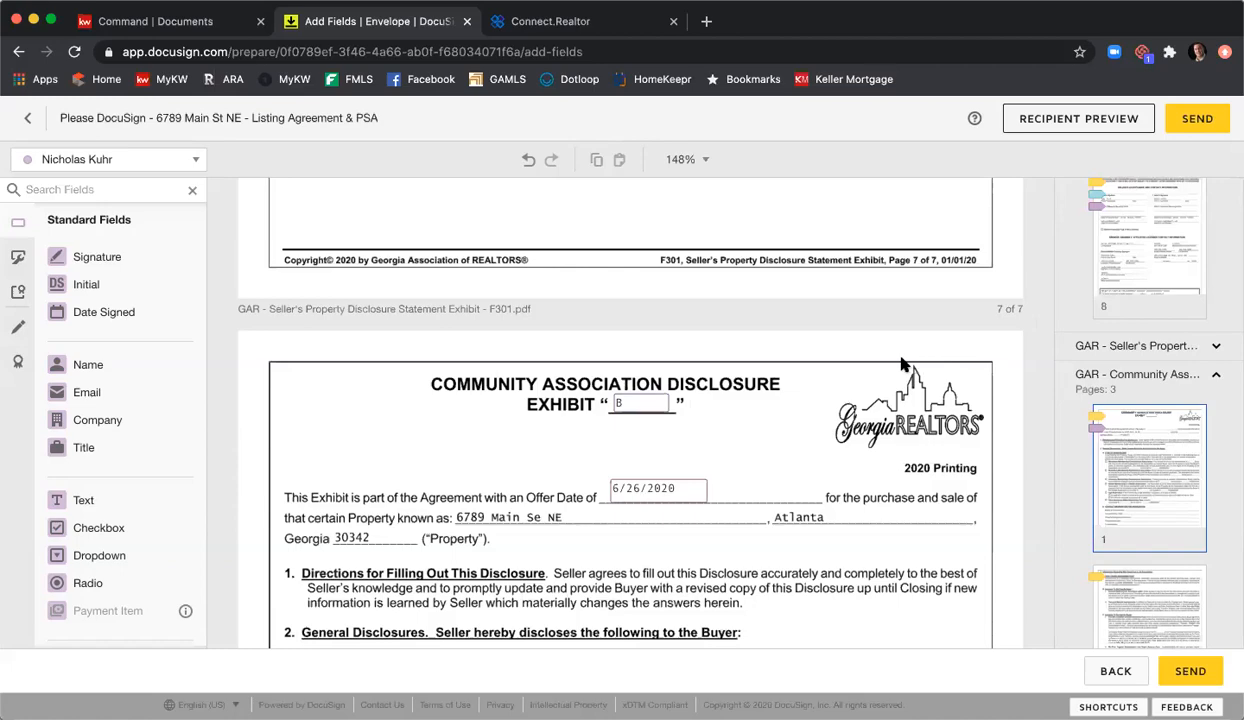
Step: Scroll down to the Affiliated Marketing Disclosure's Sign and Date Signed fields
scroll(910, 364, down, 10)
scroll(907, 368, down, 15)
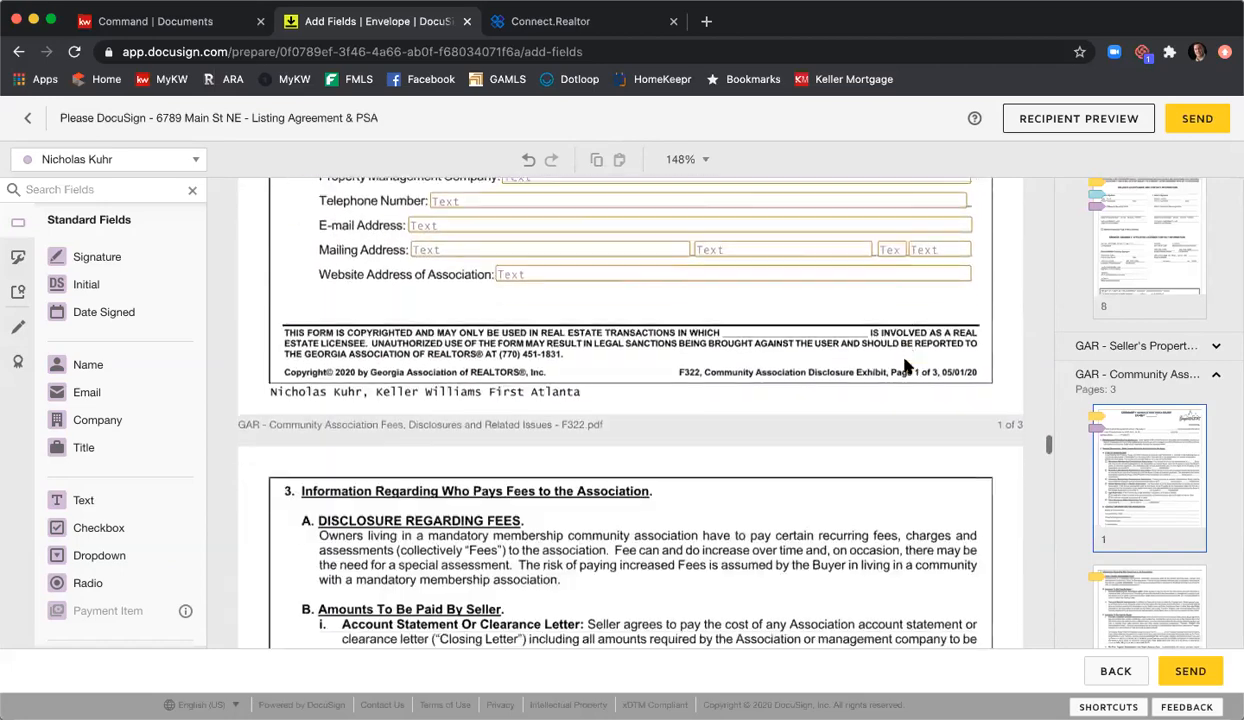
scroll(907, 369, down, 15)
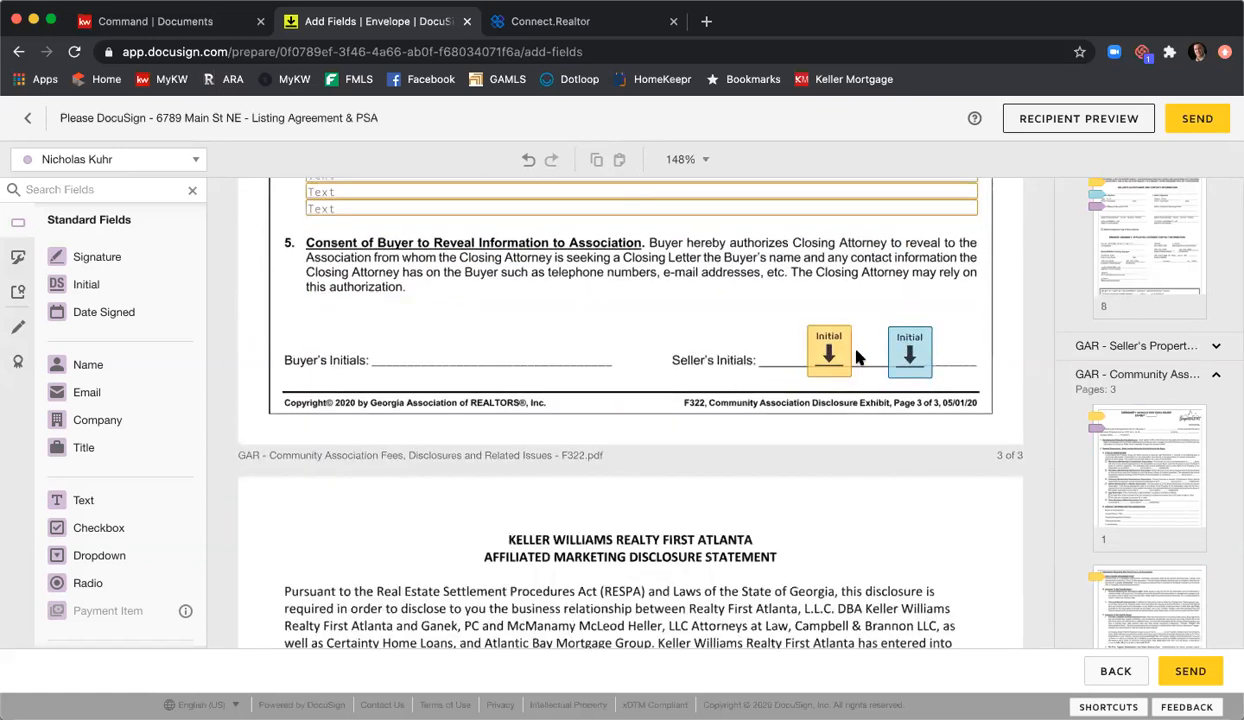
scroll(670, 341, down, 5)
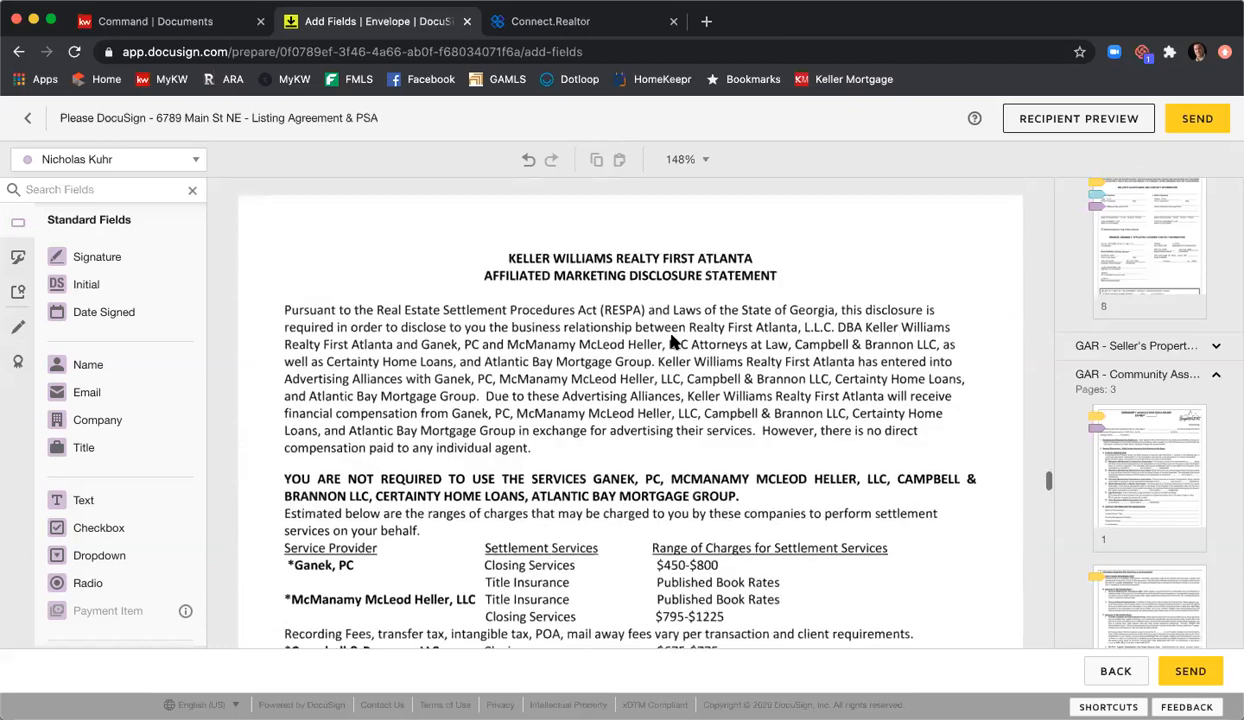
scroll(675, 341, down, 10)
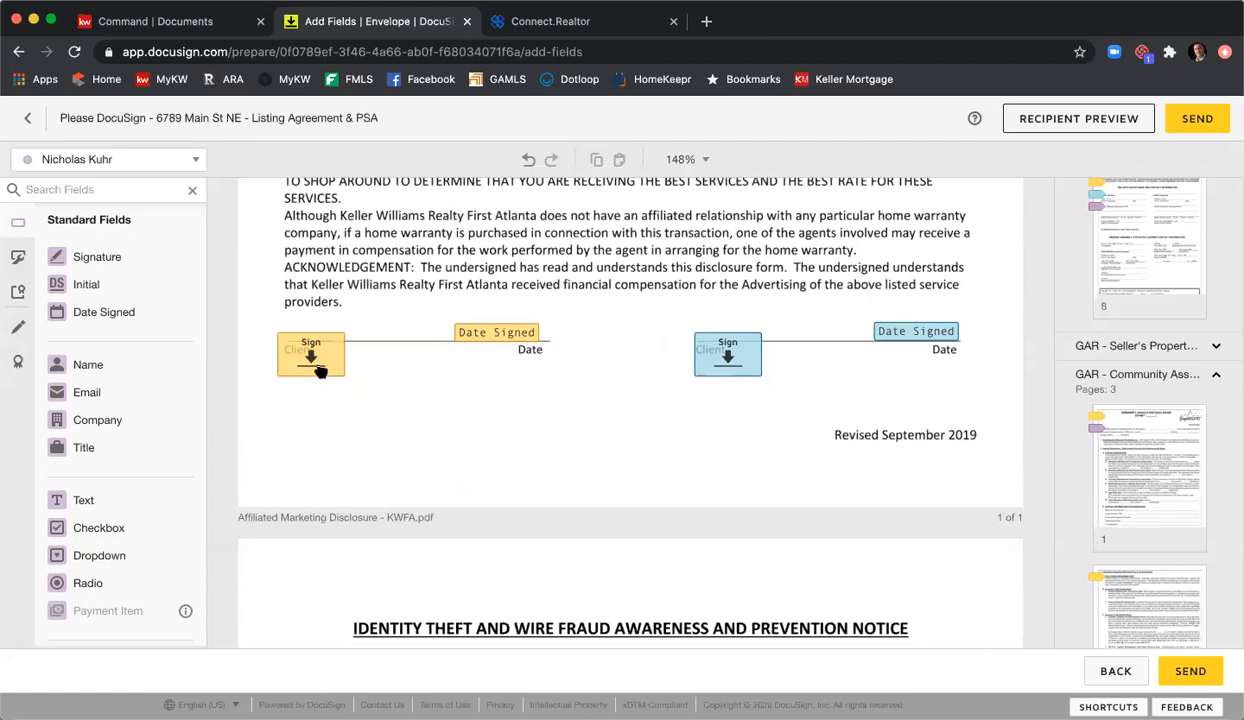
Step: Move both signers' Sign fields up onto the marketing disclosure's Client lines
drag(307, 361, 314, 331)
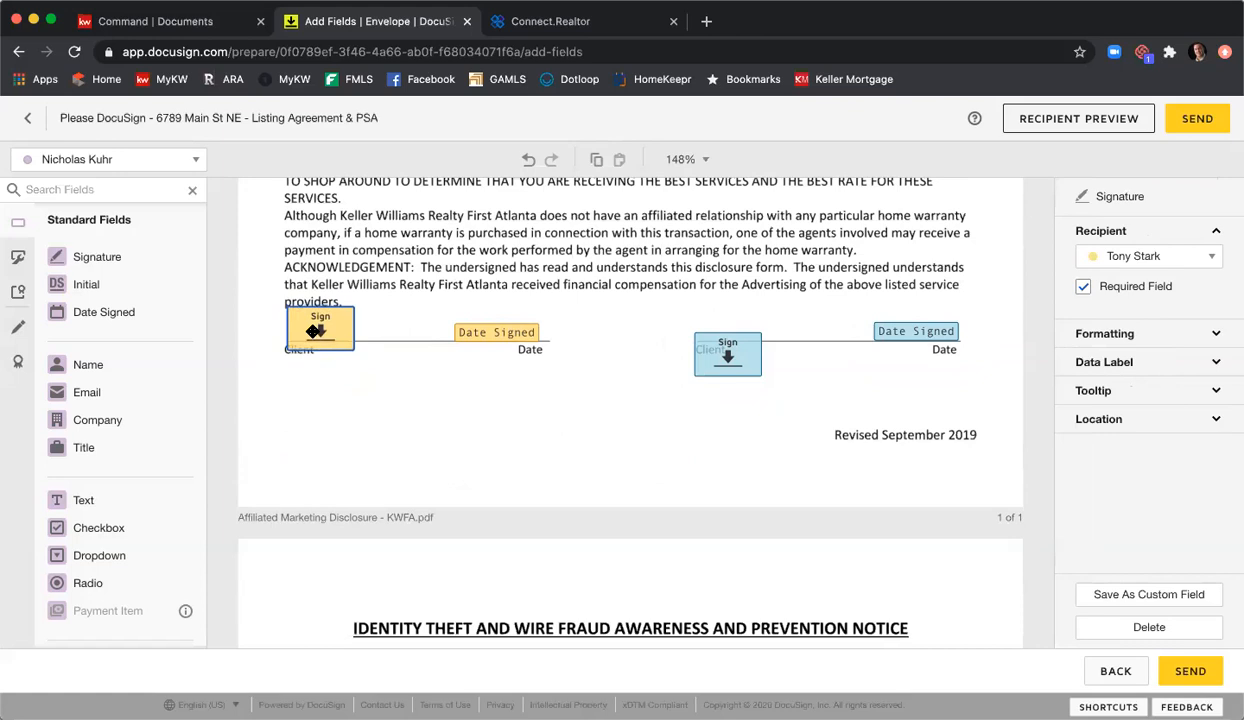
drag(709, 369, 715, 342)
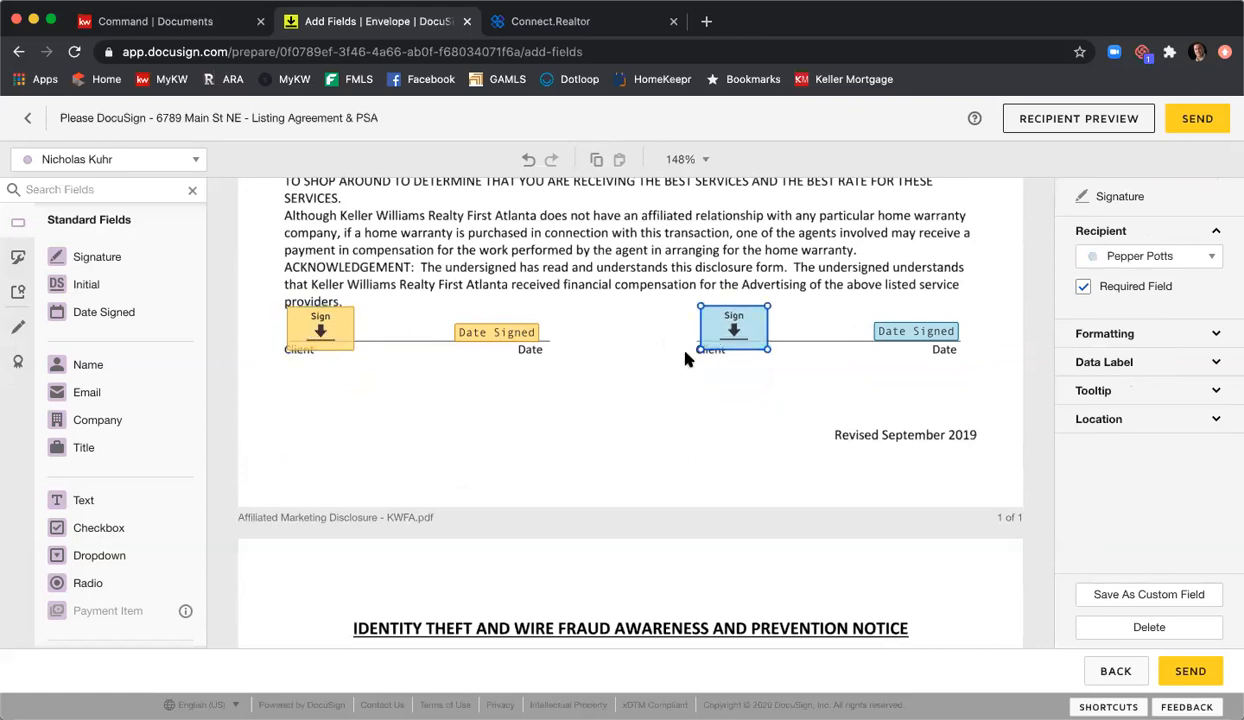
click(600, 300)
Step: Raise both signers' Sign fields onto the Wire Fraud Prevention Notice's Signature line
scroll(606, 298, down, 1)
scroll(606, 298, down, 10)
scroll(606, 300, down, 3)
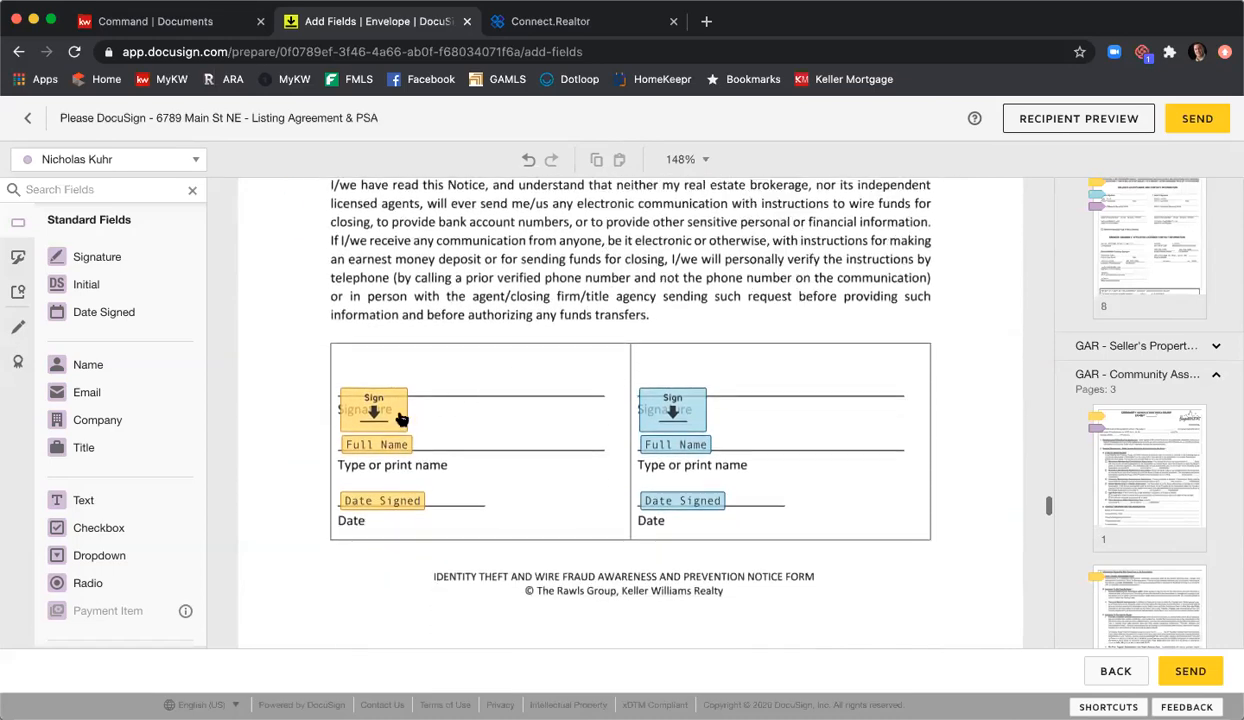
drag(400, 418, 386, 388)
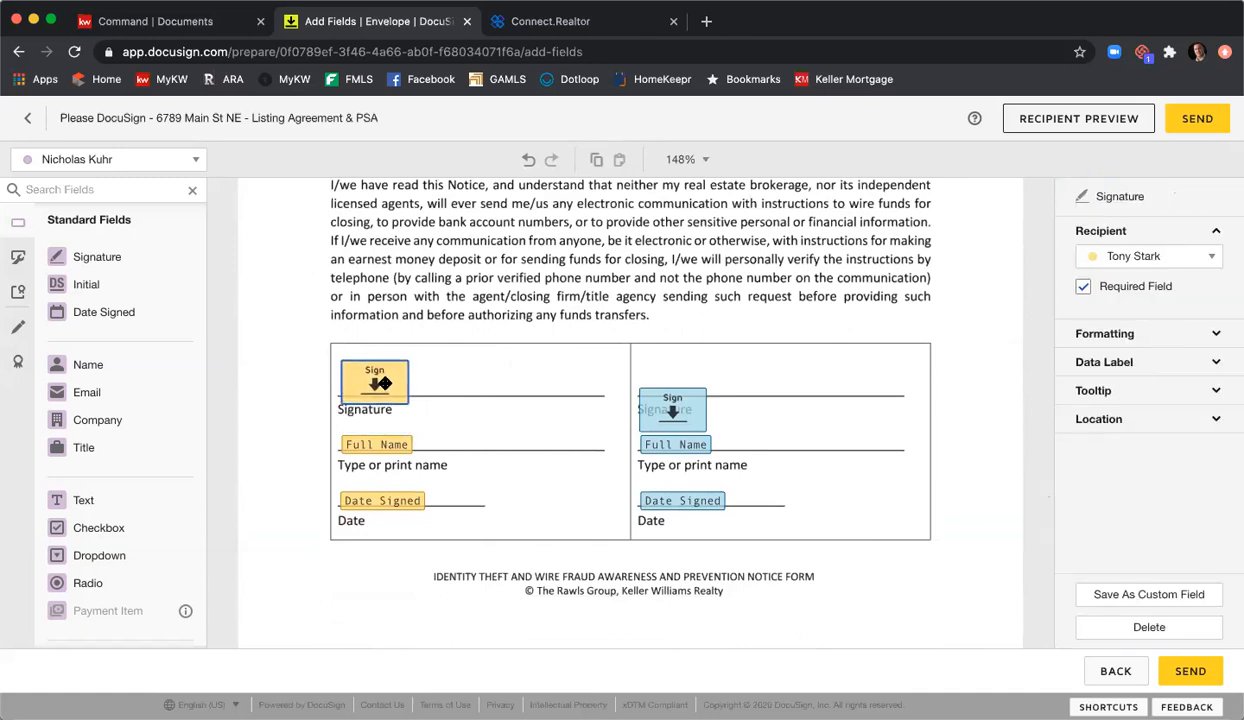
drag(667, 408, 672, 381)
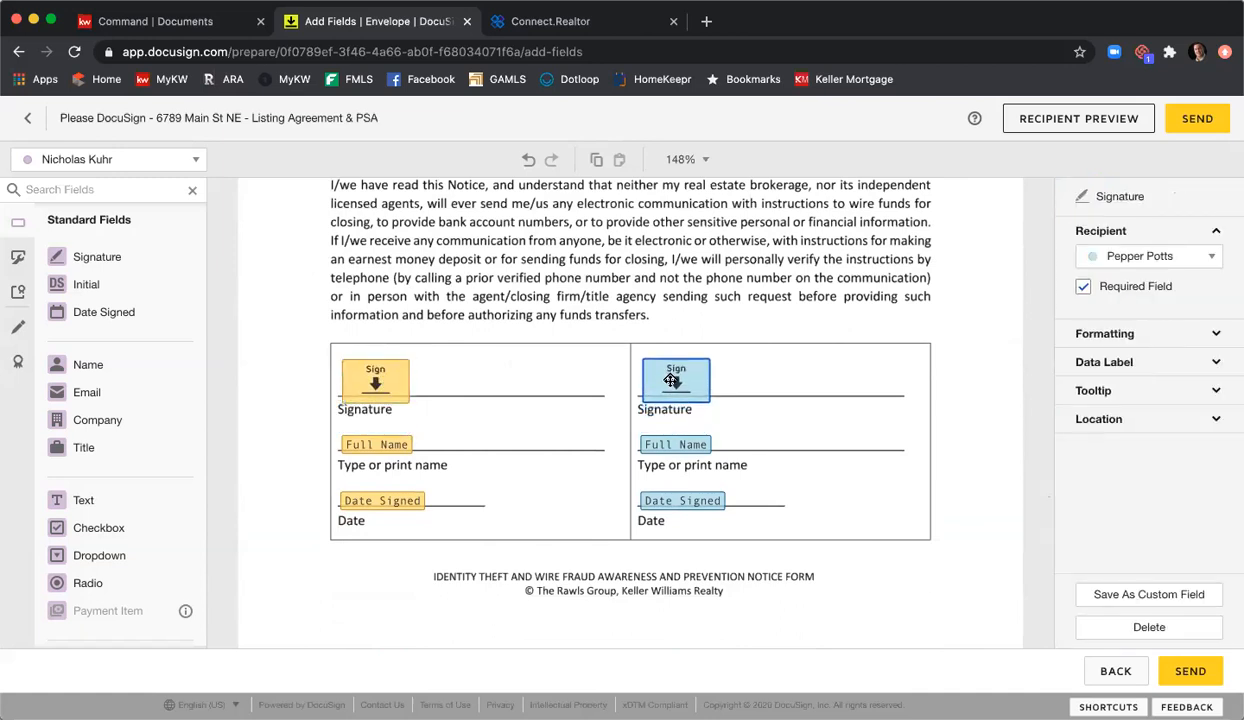
click(557, 333)
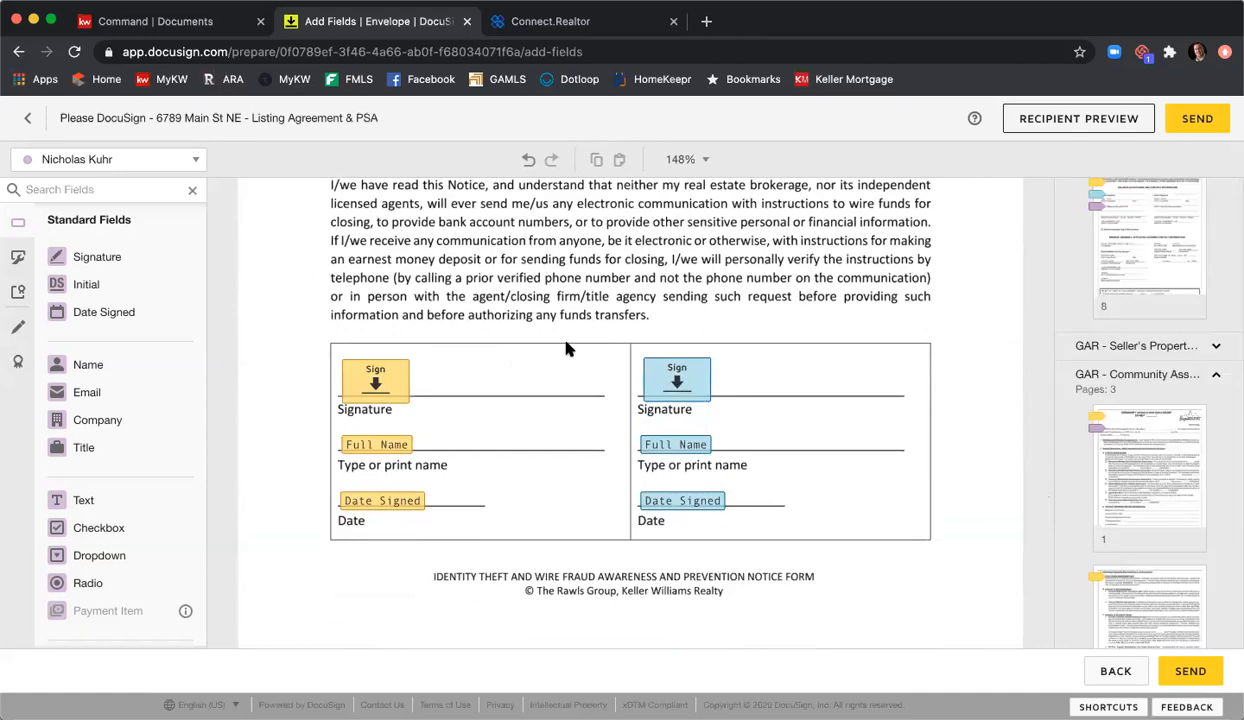
Step: Scroll to the Purchase and Sale Agreement's first page with its filled-in key terms
scroll(566, 348, down, 4)
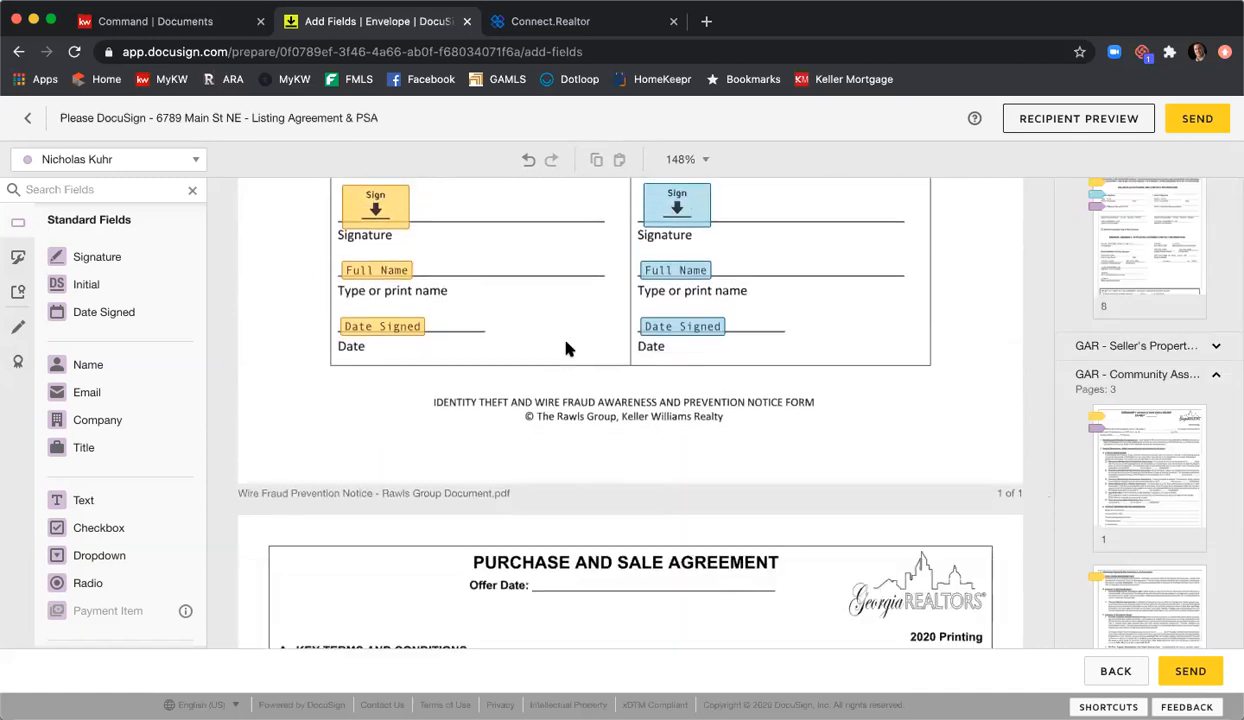
scroll(566, 348, up, 2)
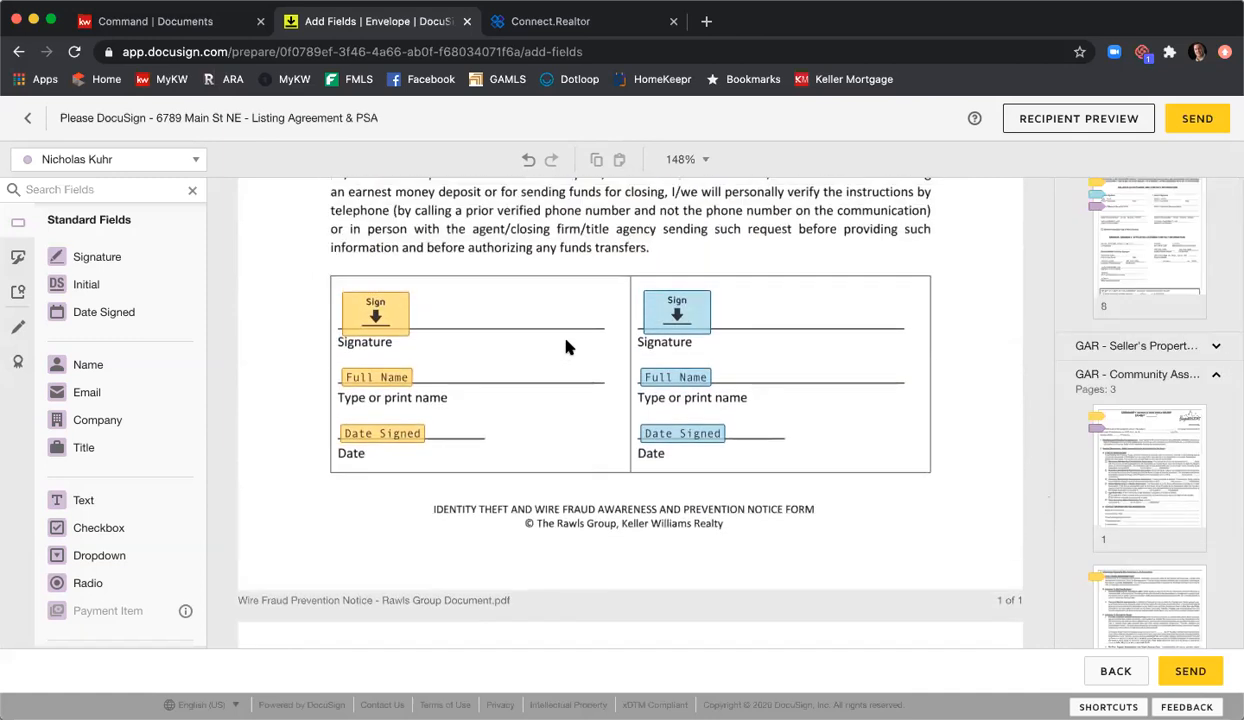
scroll(566, 347, up, 2)
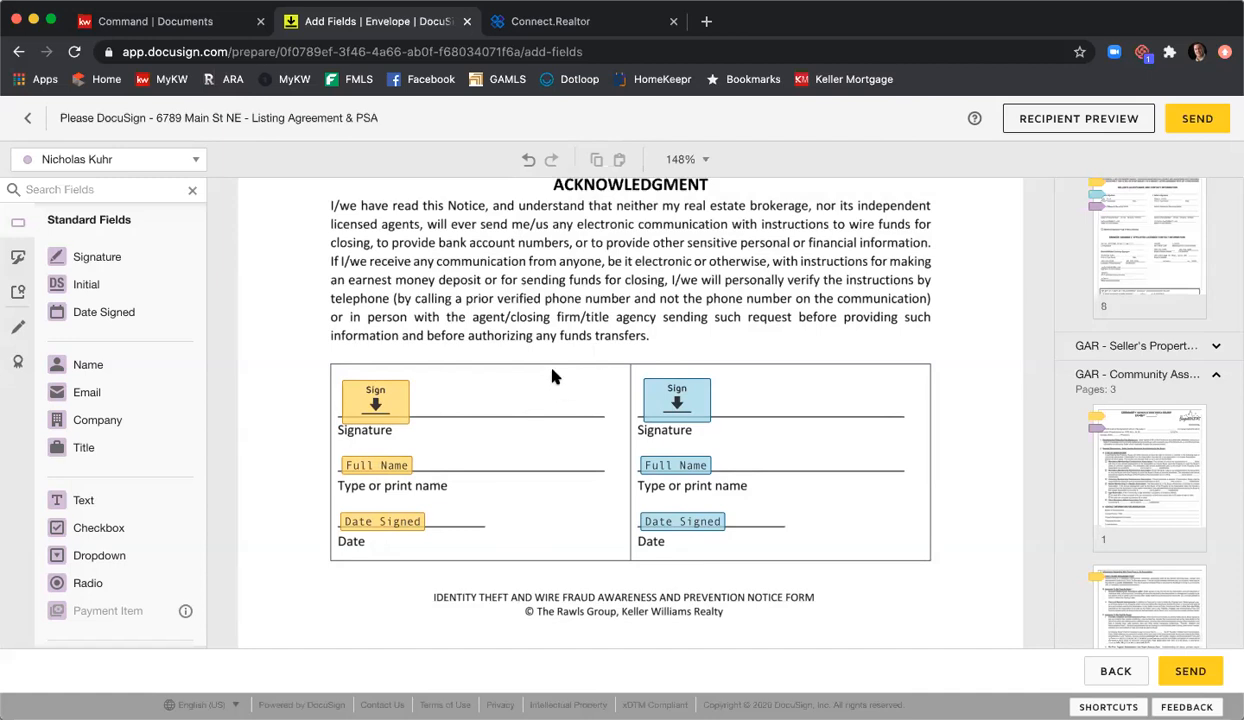
scroll(545, 365, down, 5)
scroll(562, 366, down, 5)
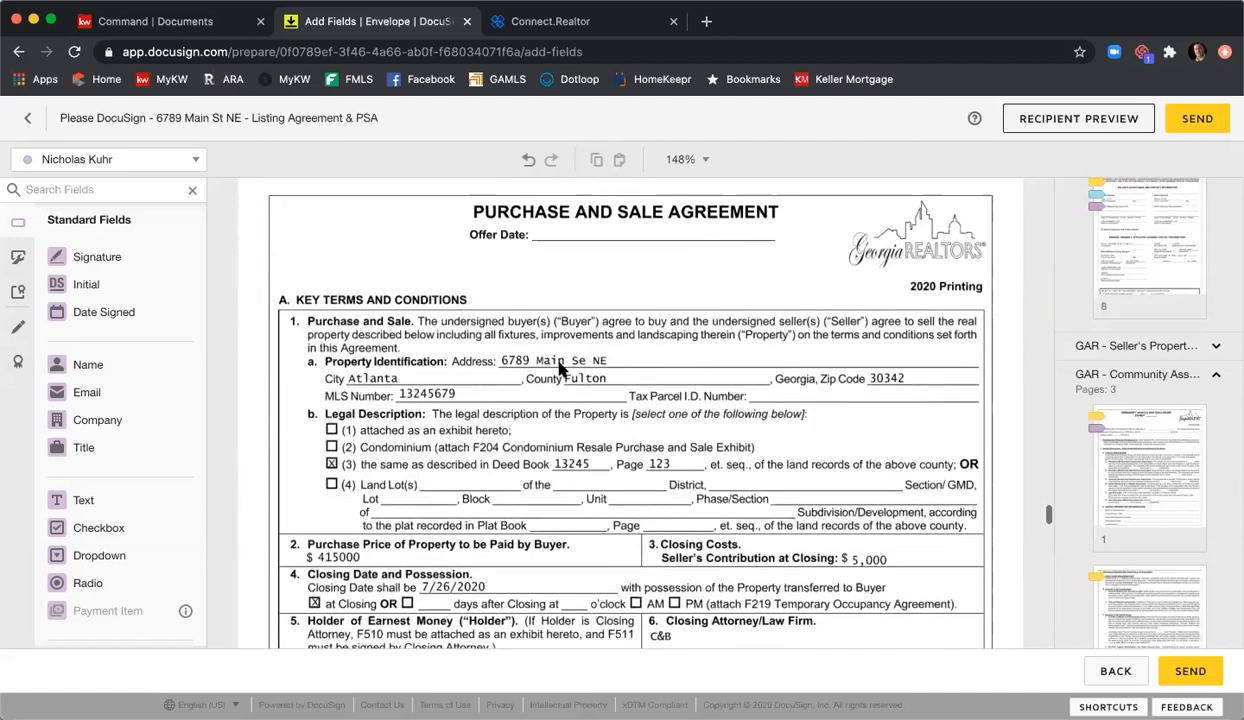
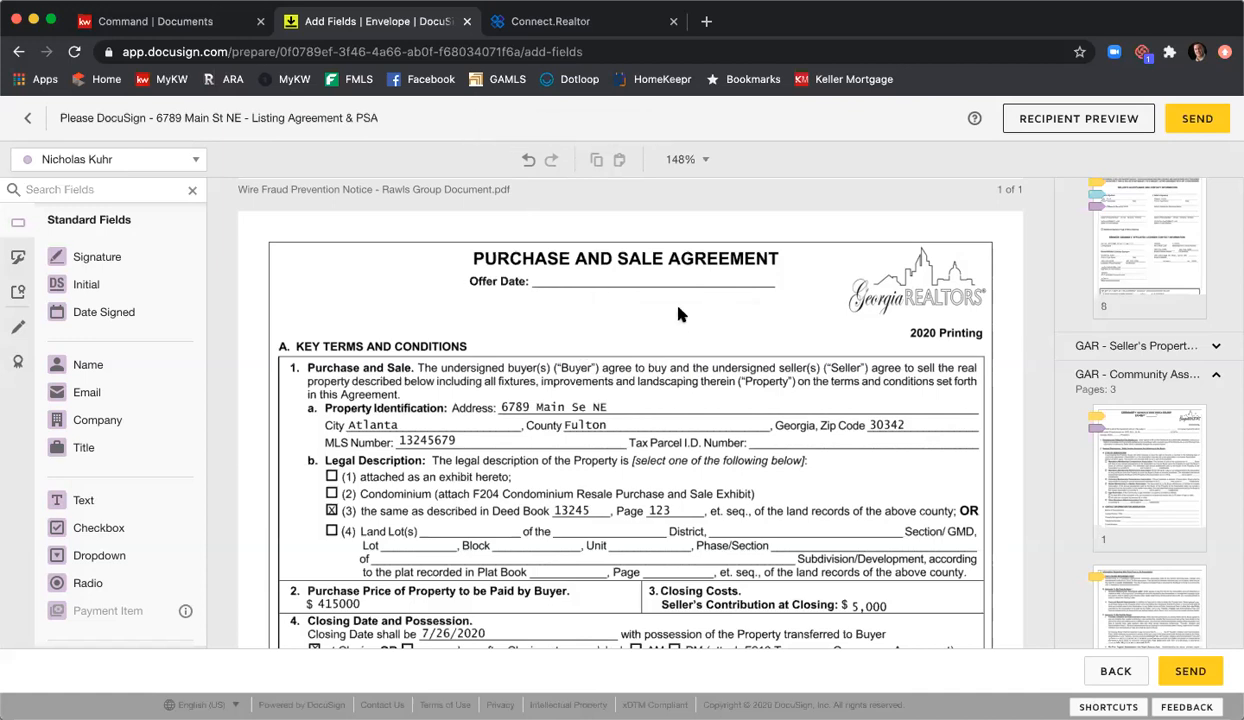
Step: Scroll down the Purchase and Sale Agreement pages to its Special Stipulations section
scroll(678, 310, down, 5)
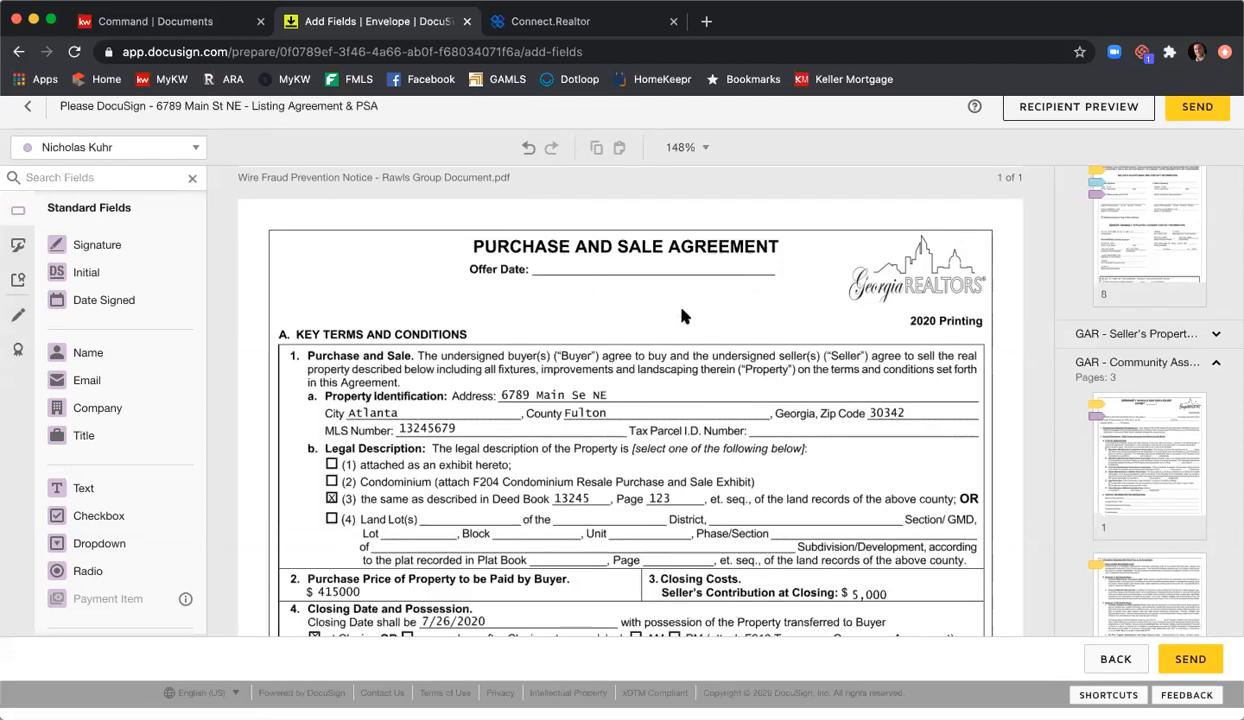
scroll(670, 312, down, 10)
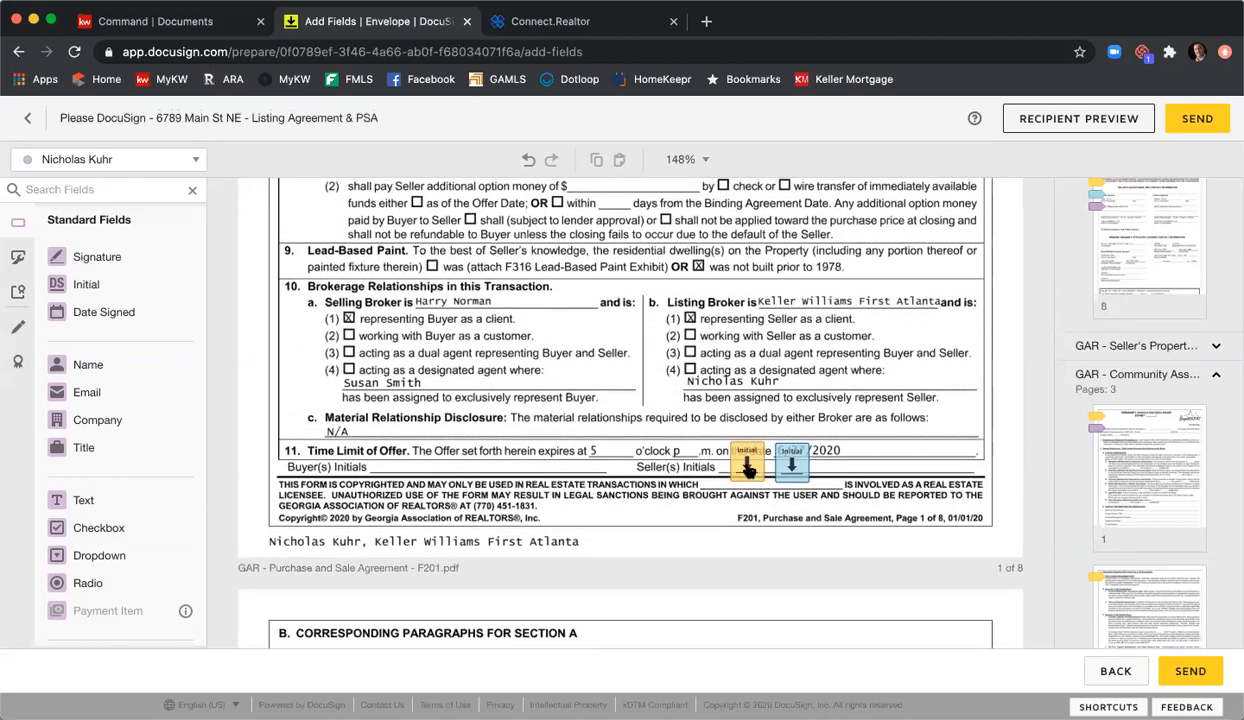
scroll(588, 400, down, 20)
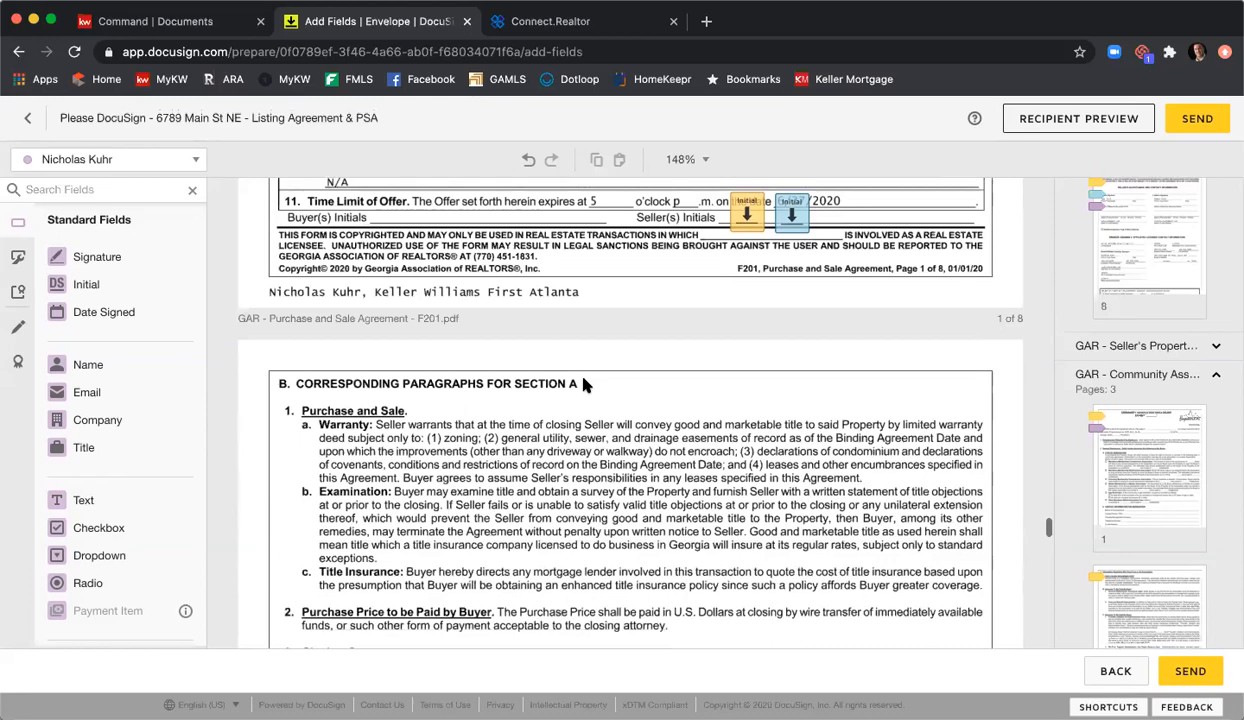
scroll(585, 385, down, 10)
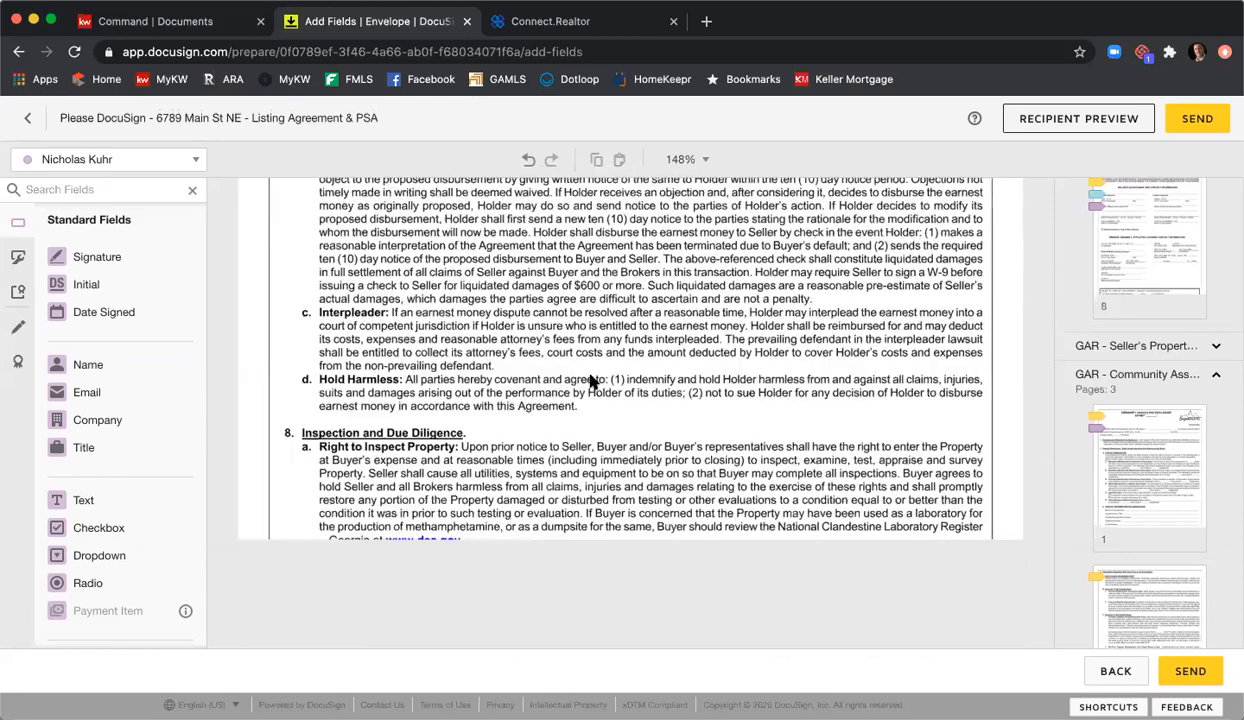
scroll(588, 382, down, 5)
scroll(590, 382, down, 10)
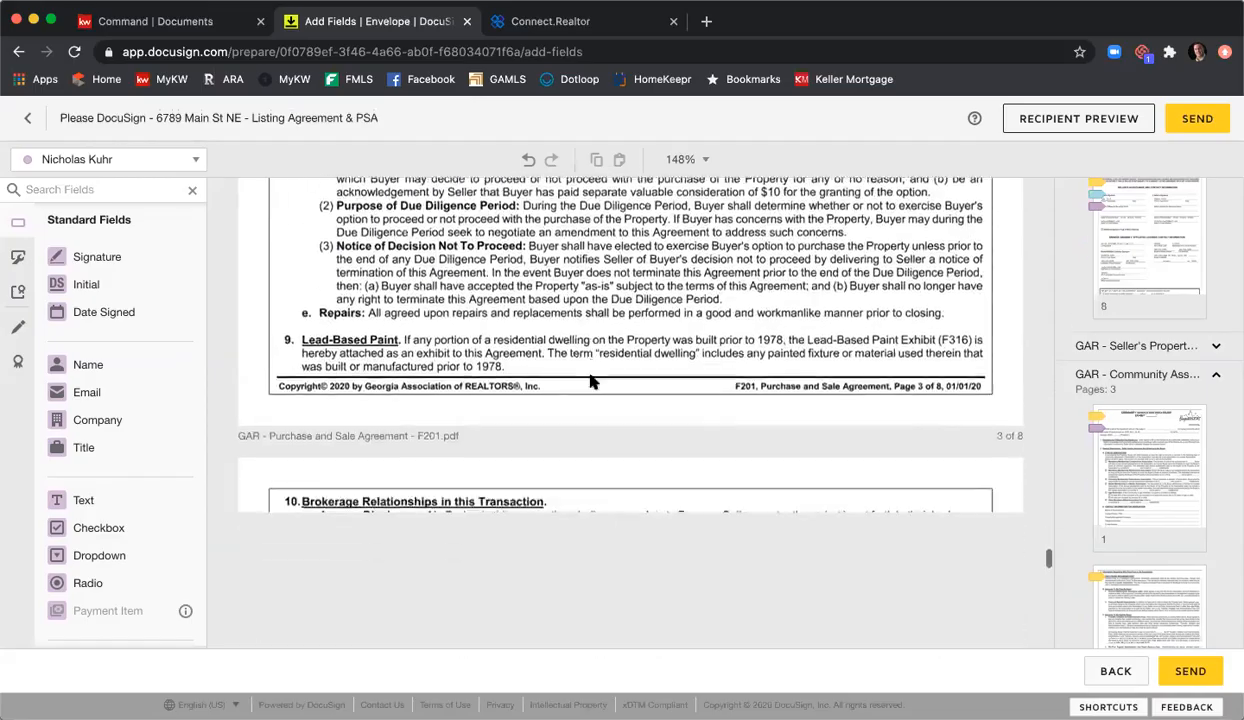
scroll(590, 382, down, 10)
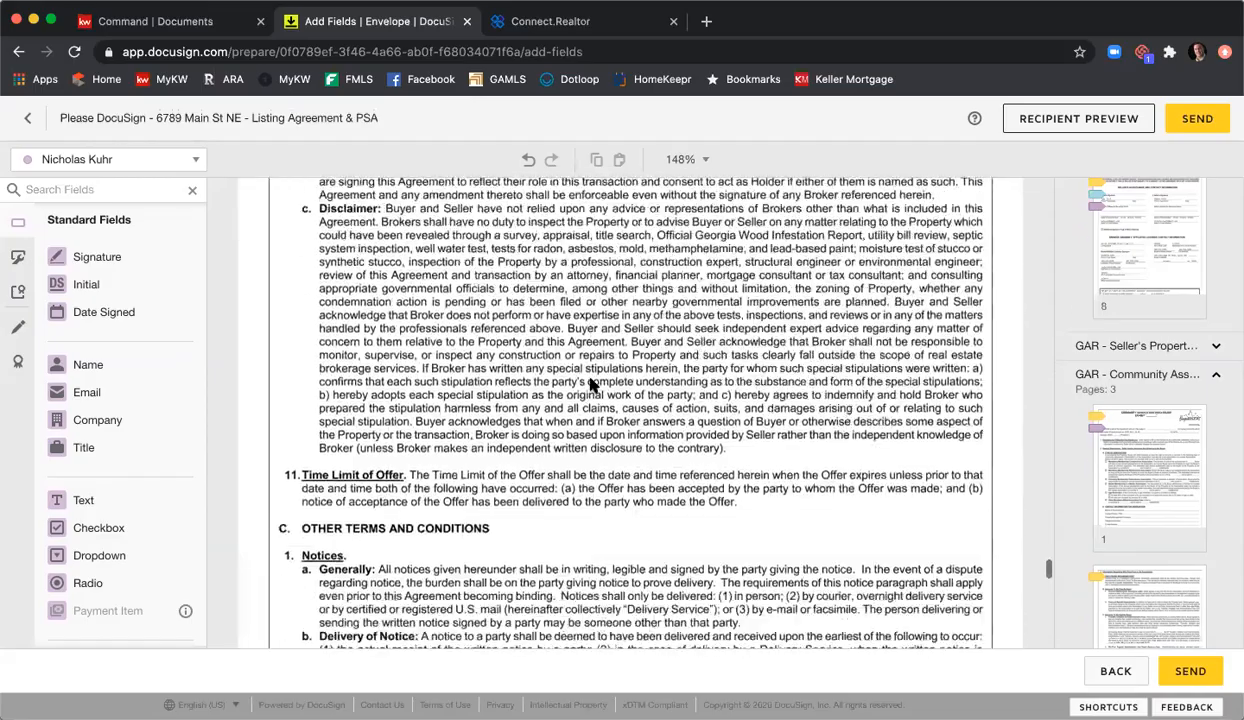
scroll(590, 382, up, 1)
scroll(590, 382, down, 10)
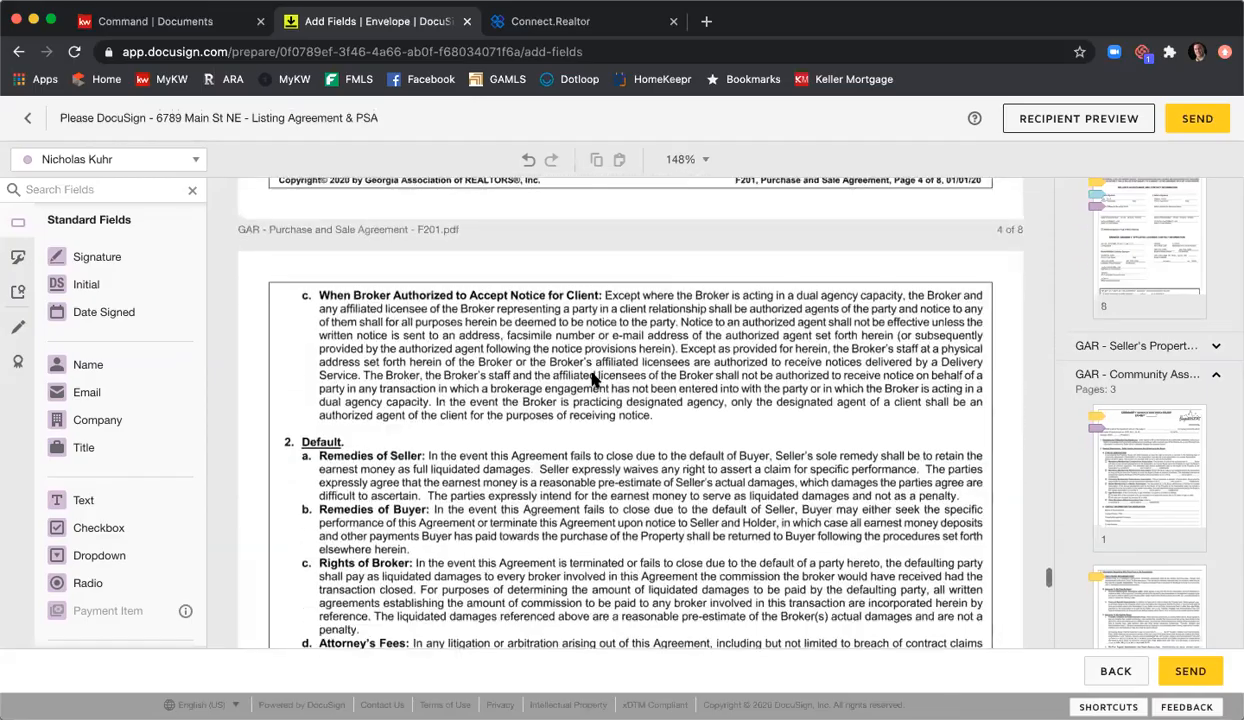
scroll(592, 380, down, 10)
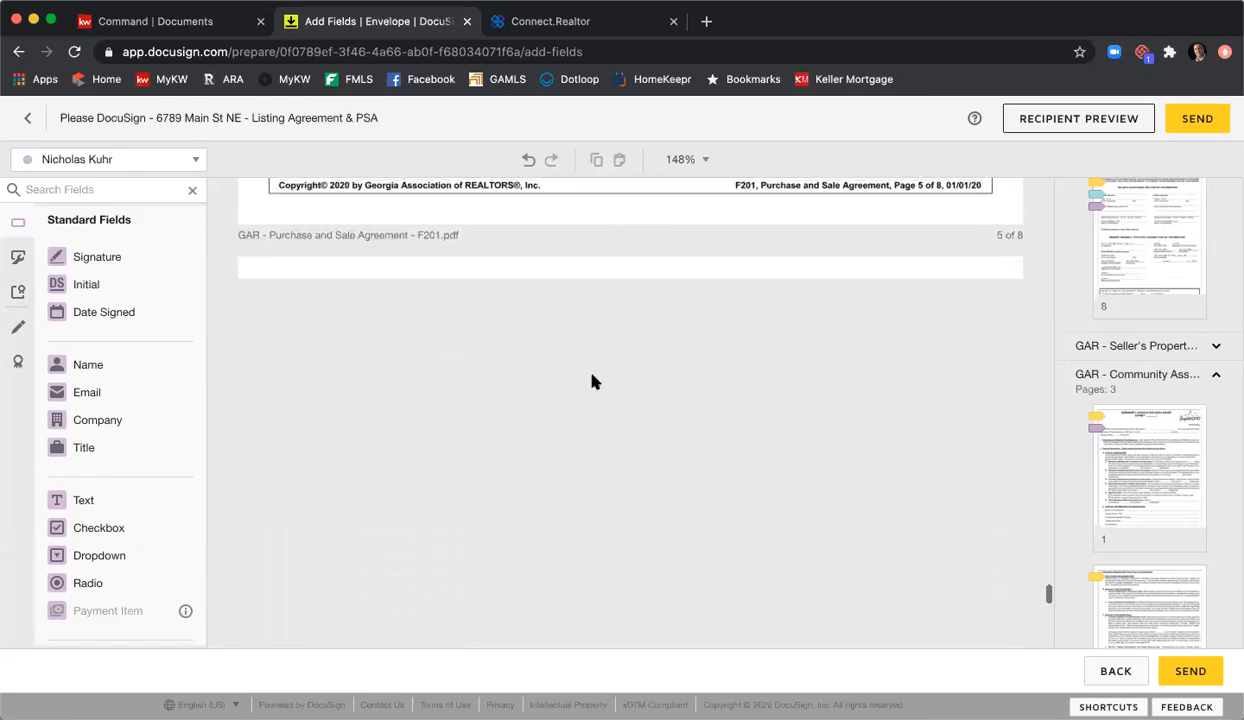
scroll(592, 381, down, 10)
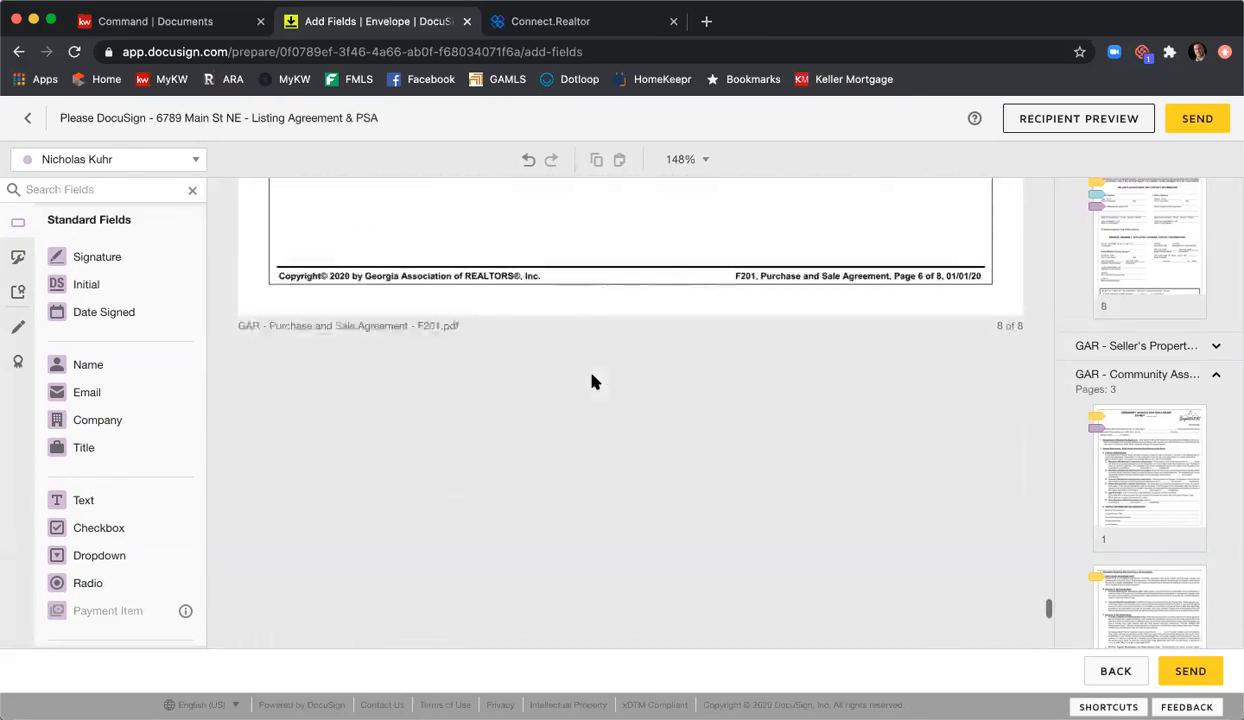
scroll(592, 381, down, 8)
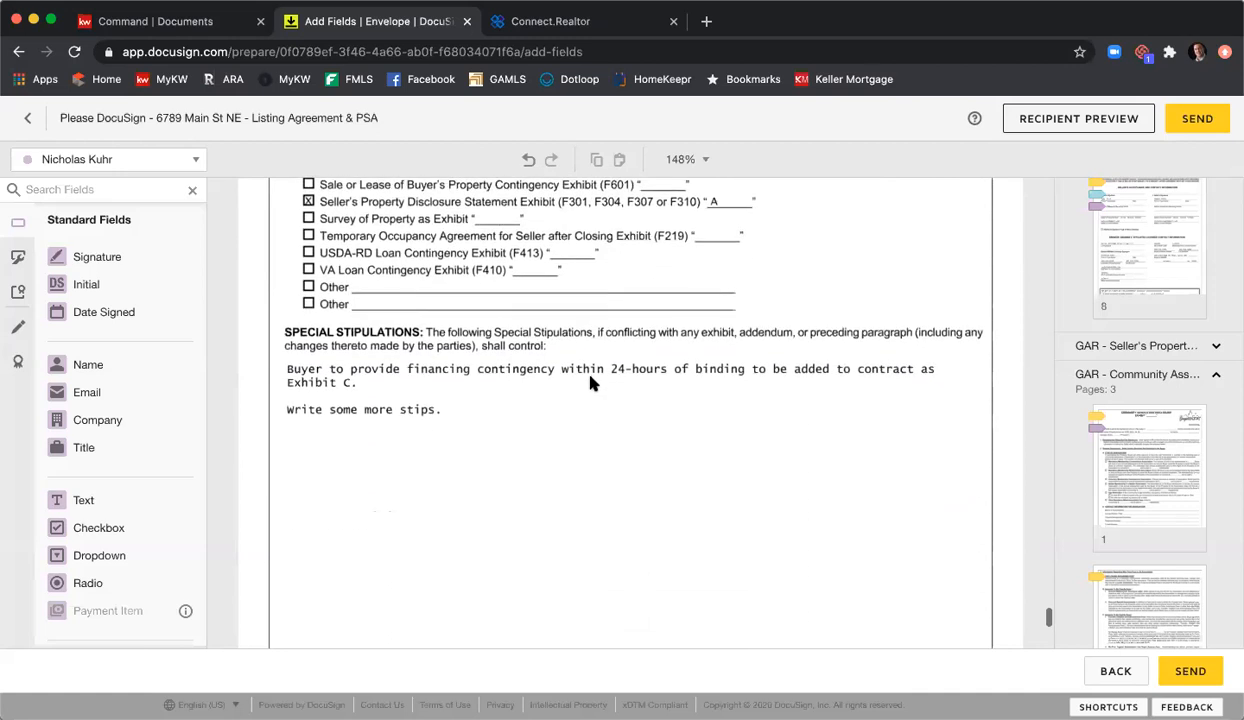
scroll(592, 381, down, 2)
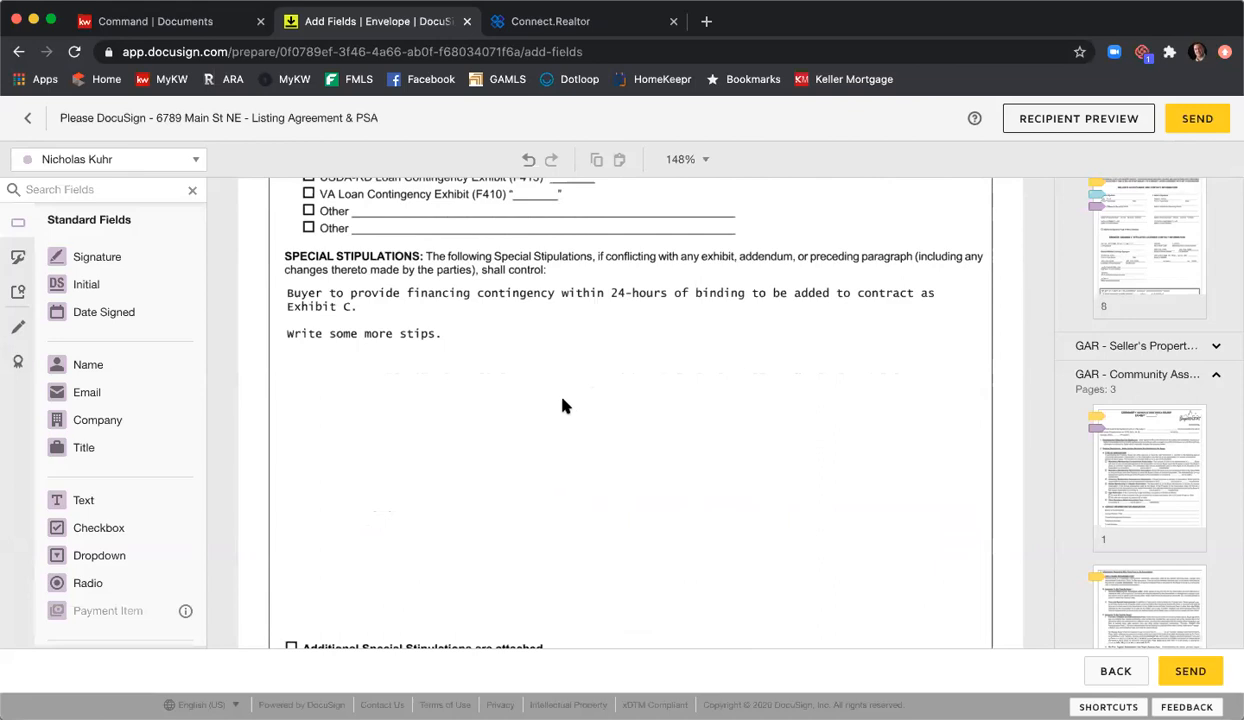
scroll(561, 405, down, 1)
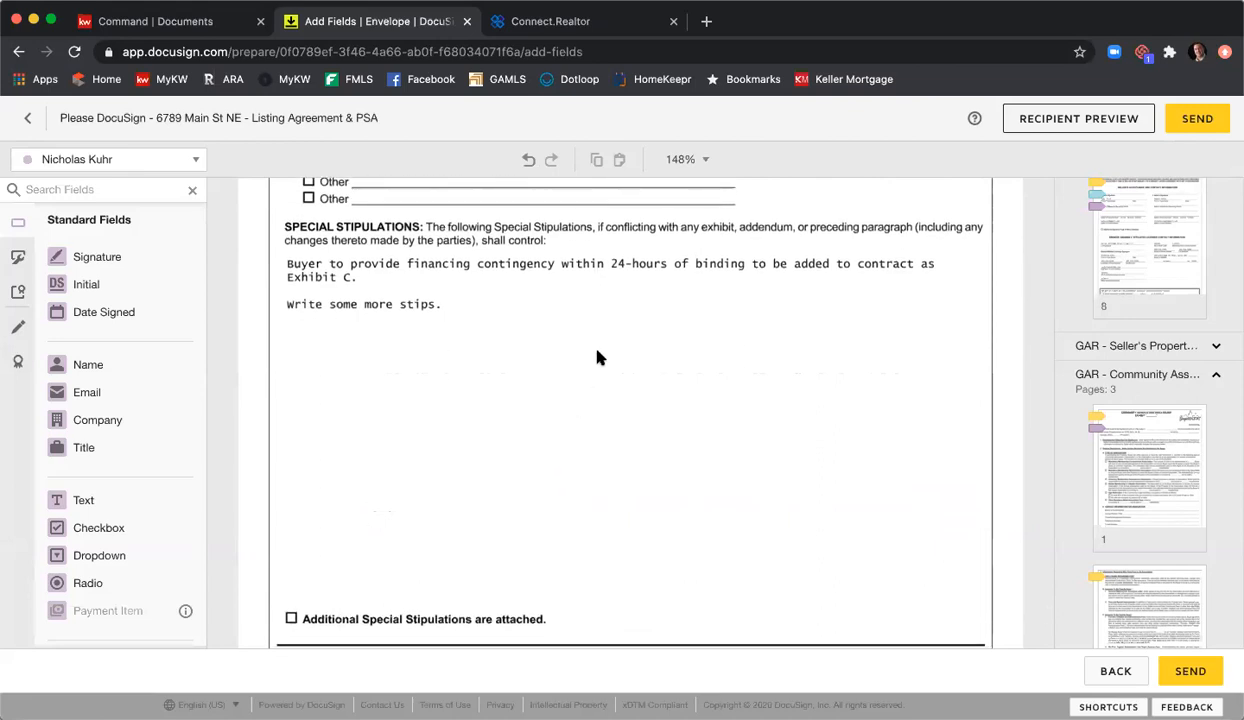
Step: Place a Text field below the stipulations and stretch it over the blank area
click(80, 501)
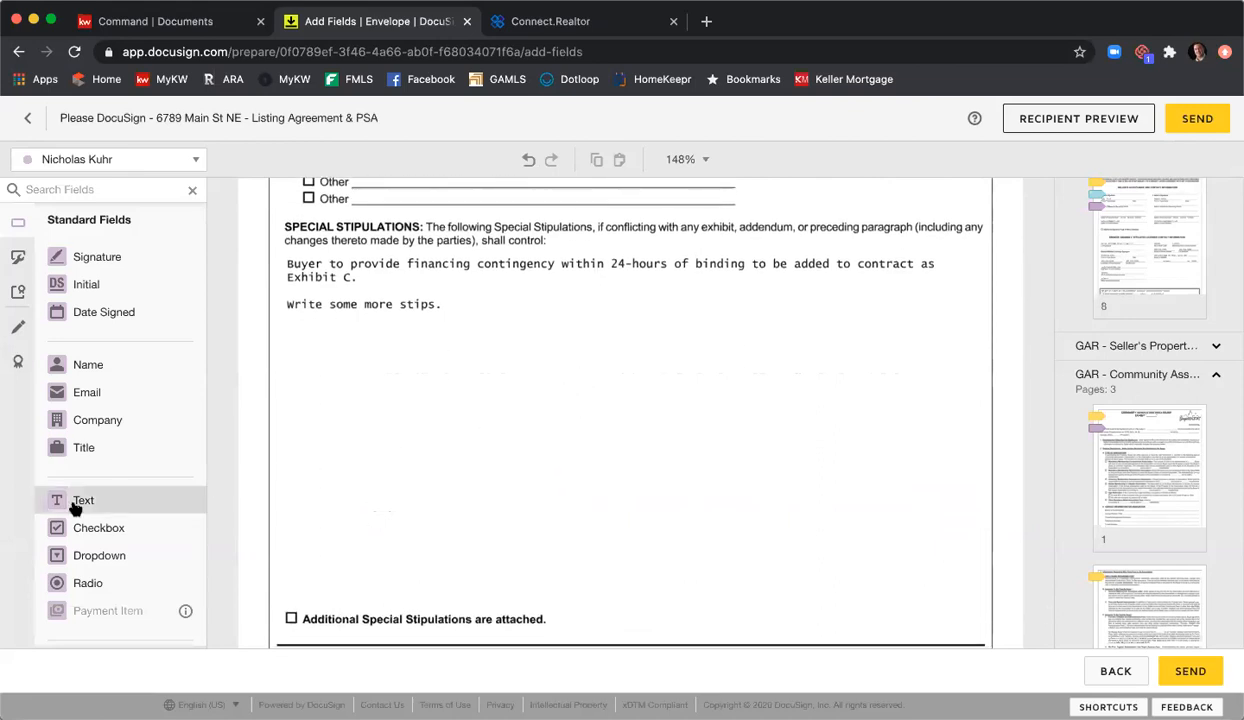
click(414, 365)
drag(416, 364, 975, 582)
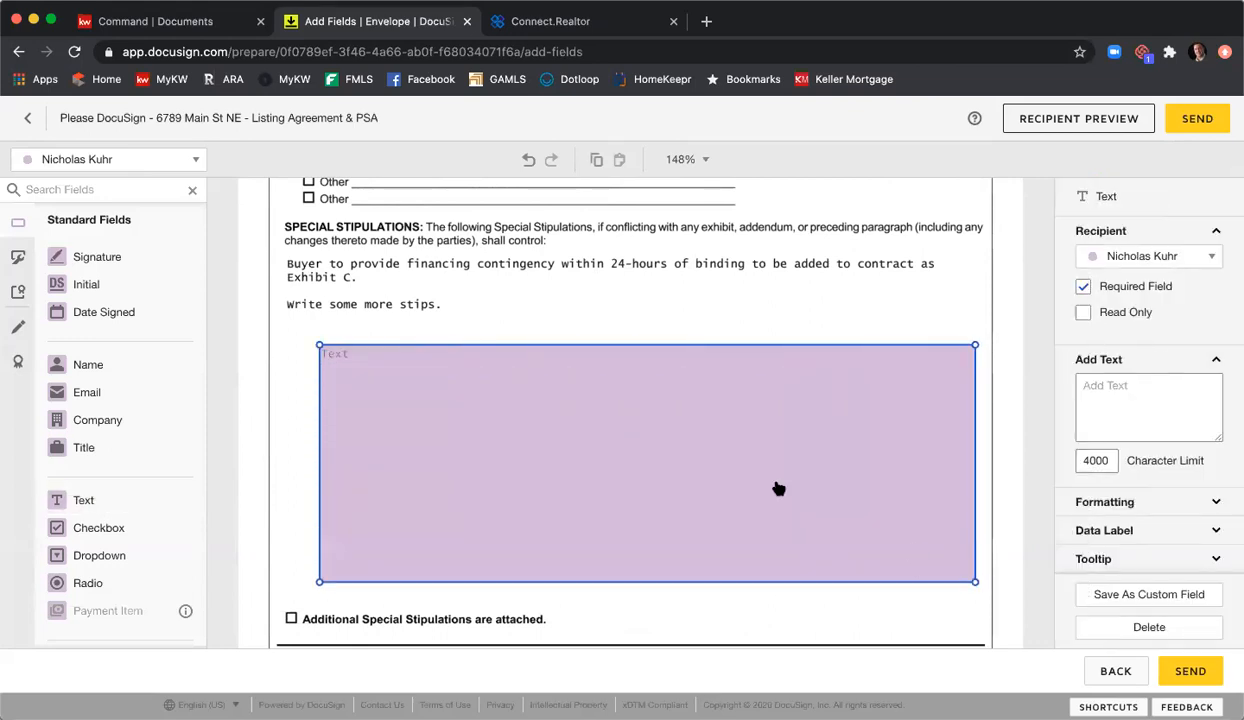
Step: Type six stipulation lines into the field, from 'More stips' to 'Covid stip'
click(449, 360)
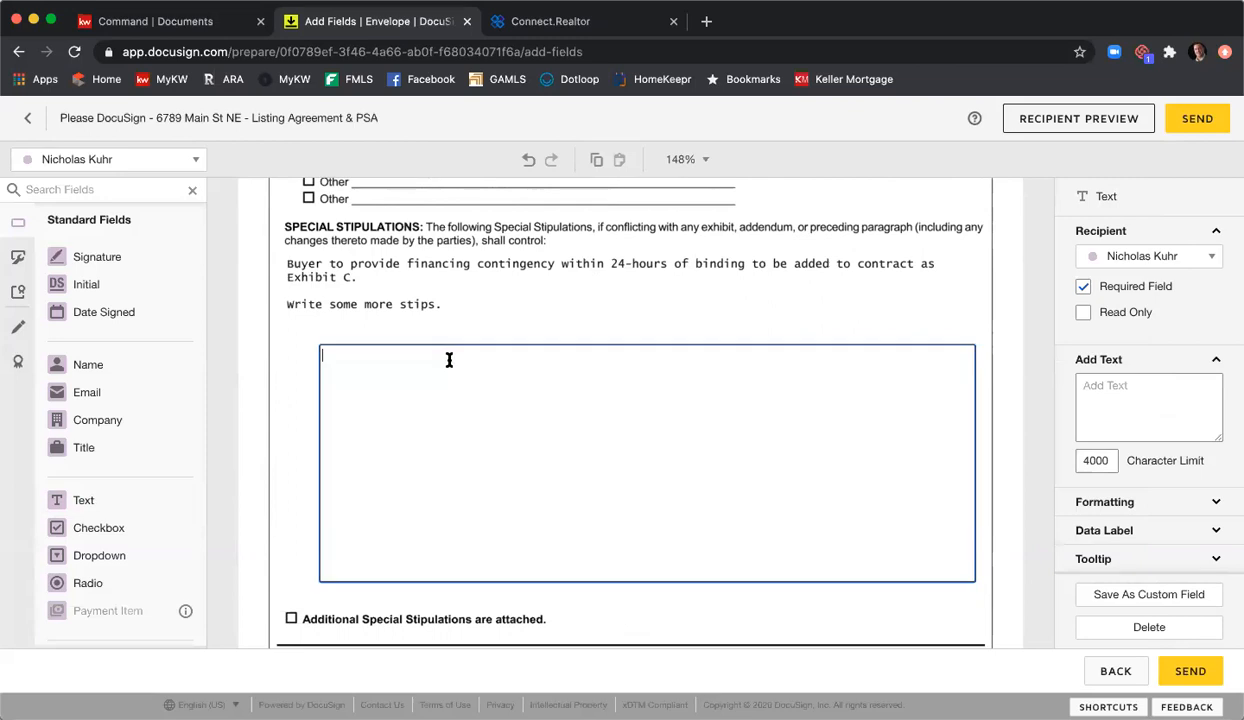
text(More stups)
key(Return)
key(Return)
text(even)
key(BackSpace)
text(Even mor)
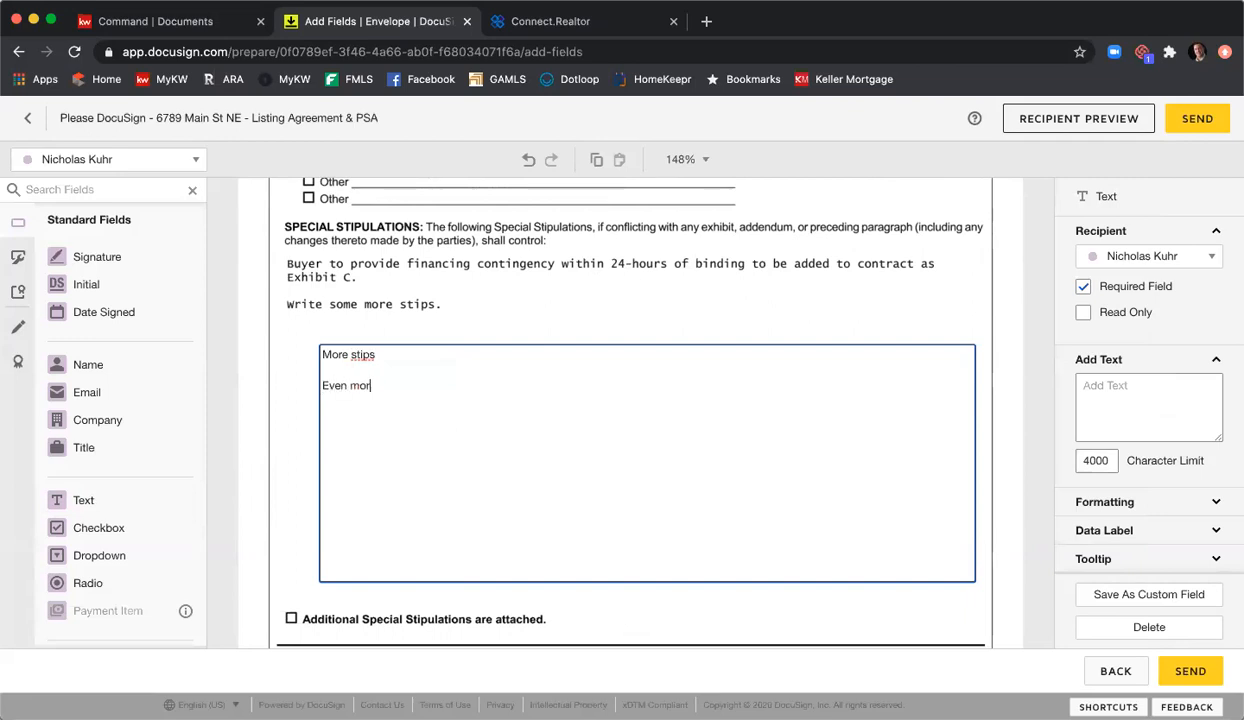
text(Adding more)
text(Very dilige)
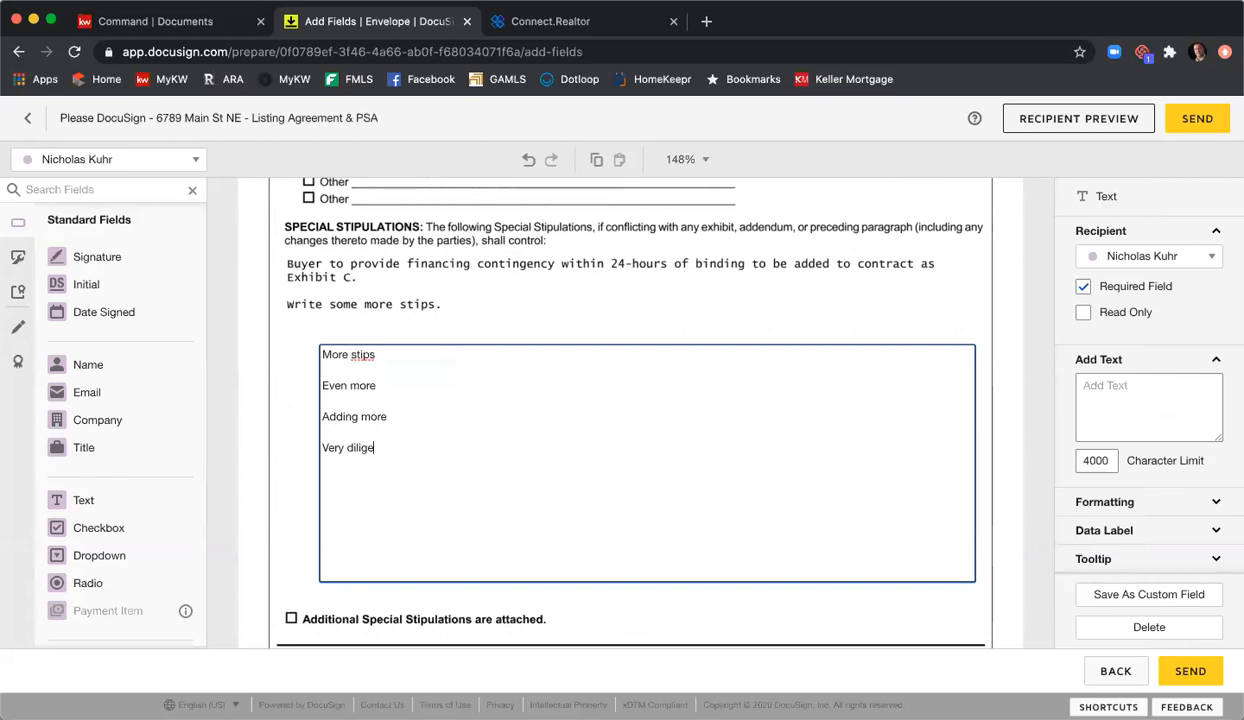
text(ncA lot of stop)
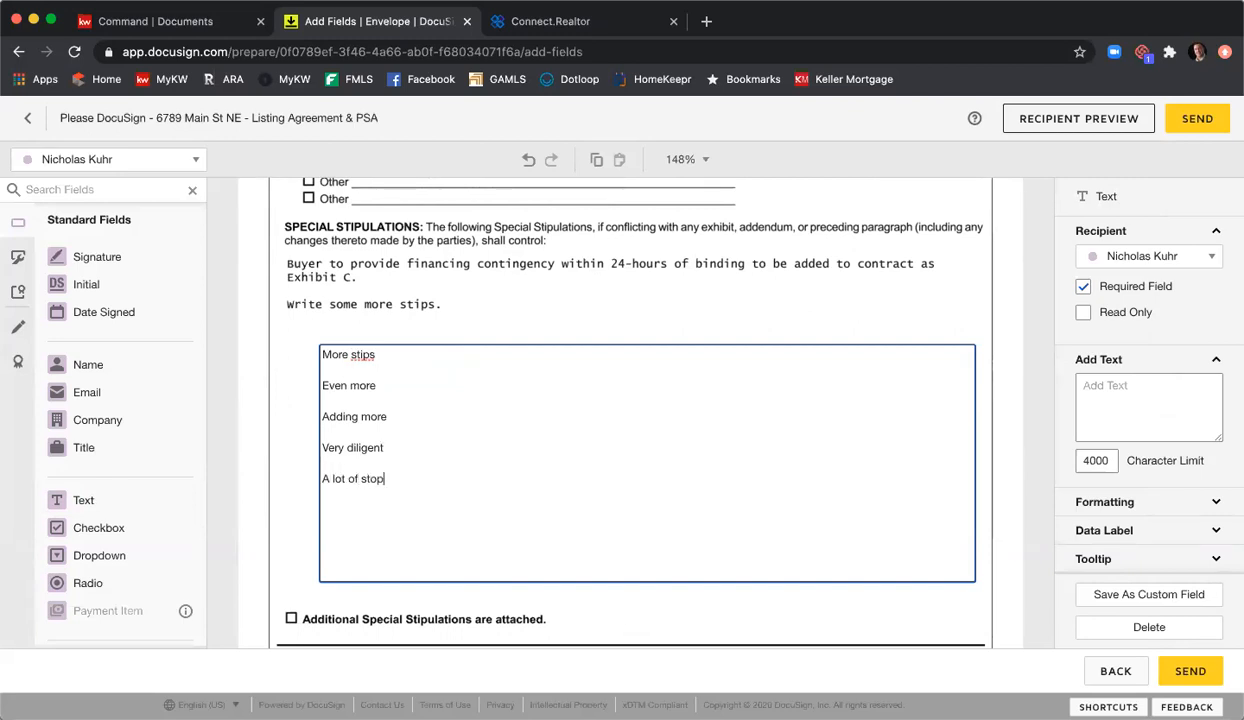
text(s)
key(Return)
key(Return)
text(Covid)
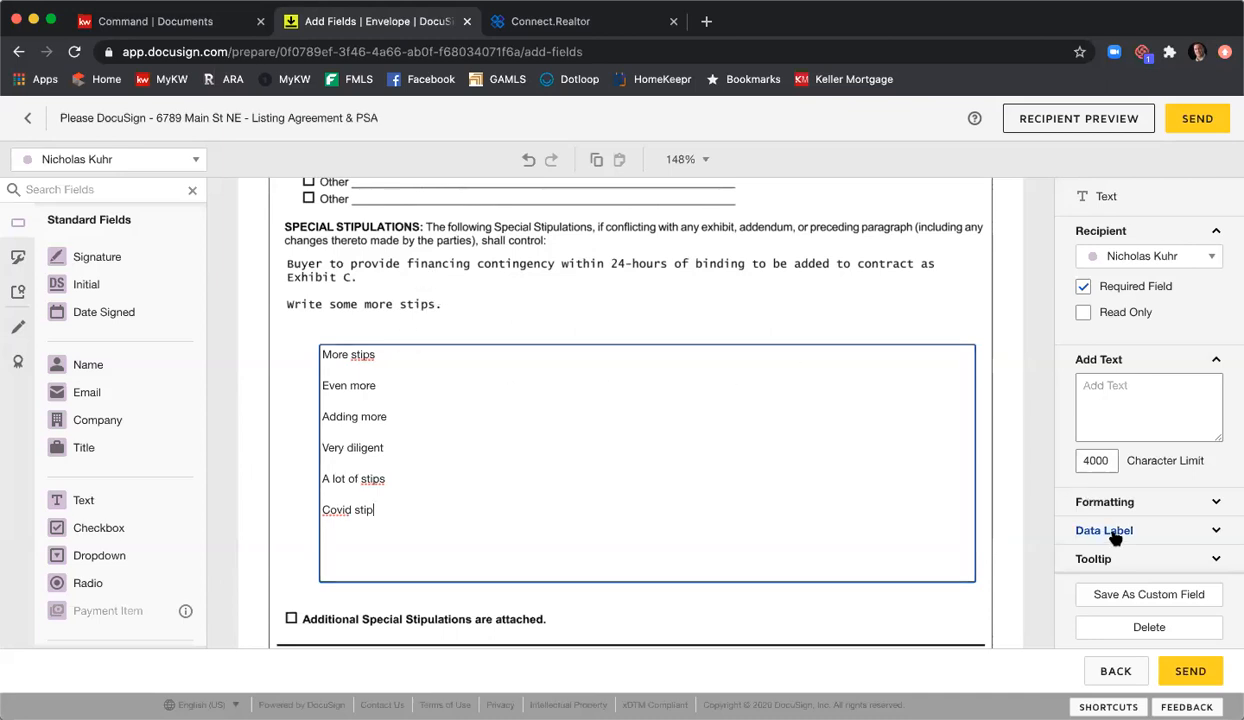
drag(402, 496, 291, 308)
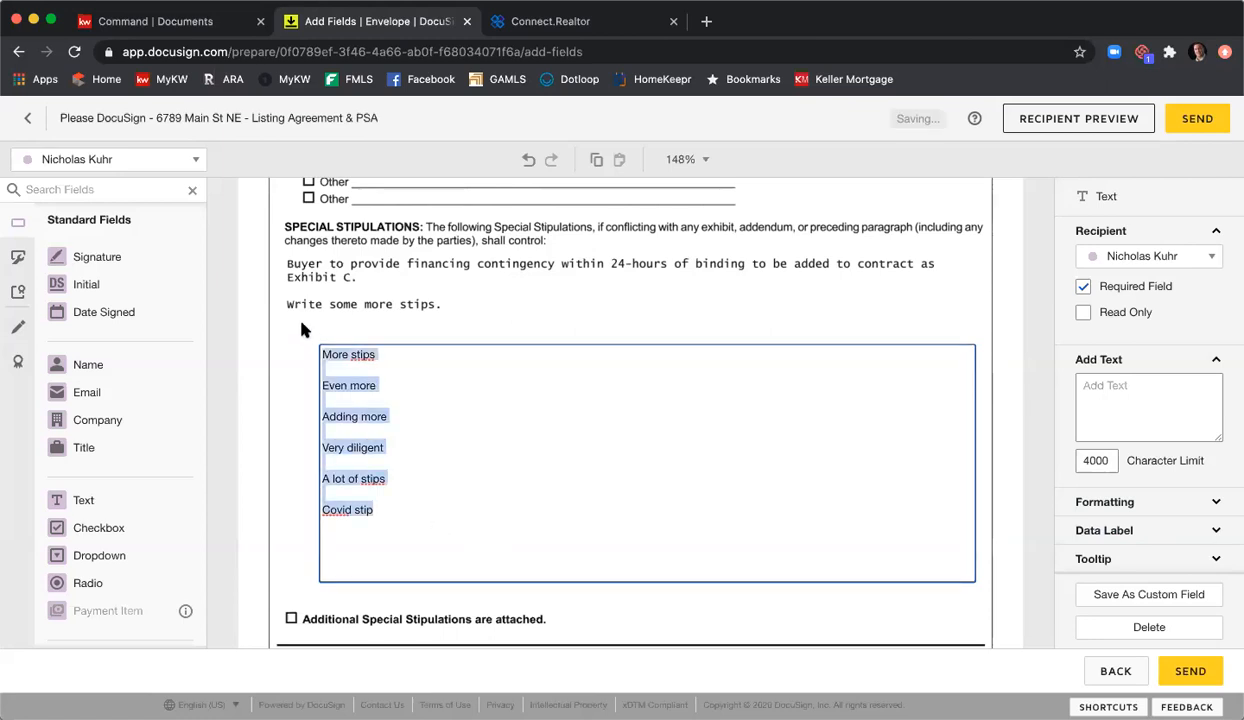
click(1118, 506)
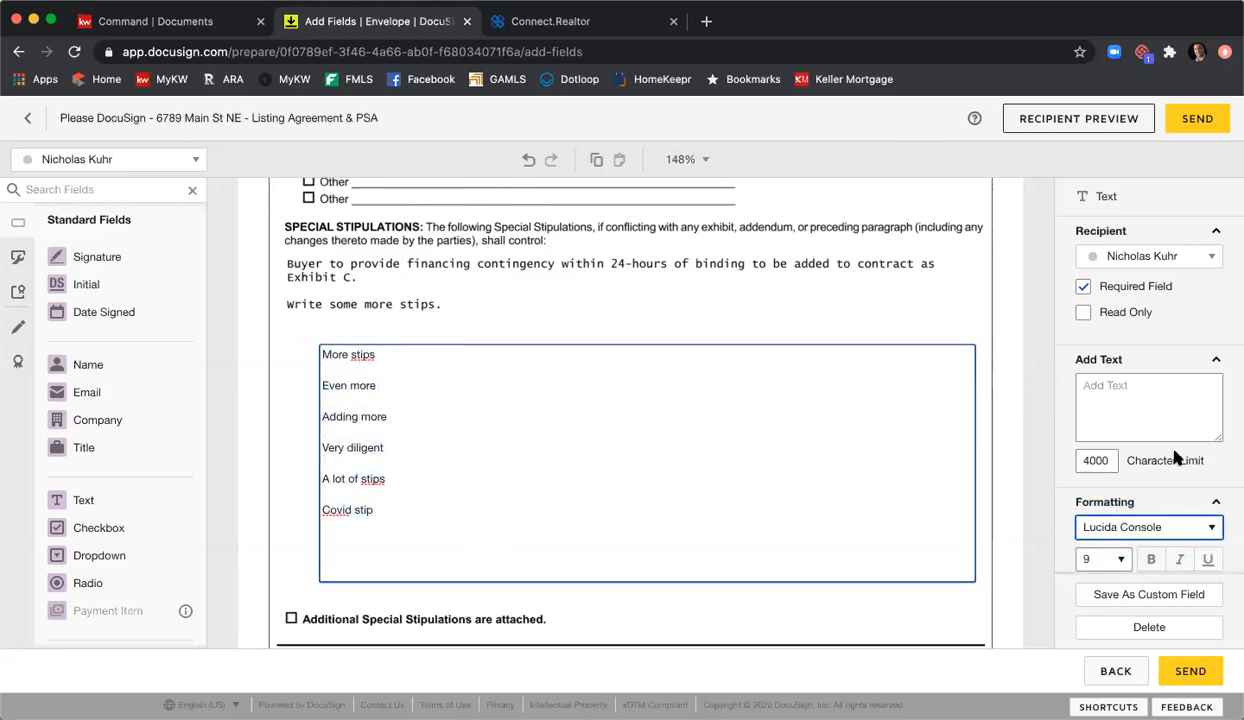
Step: Keep the field's font size at 9 and make it read-only rather than required
scroll(1175, 457, down, 1)
click(1118, 442)
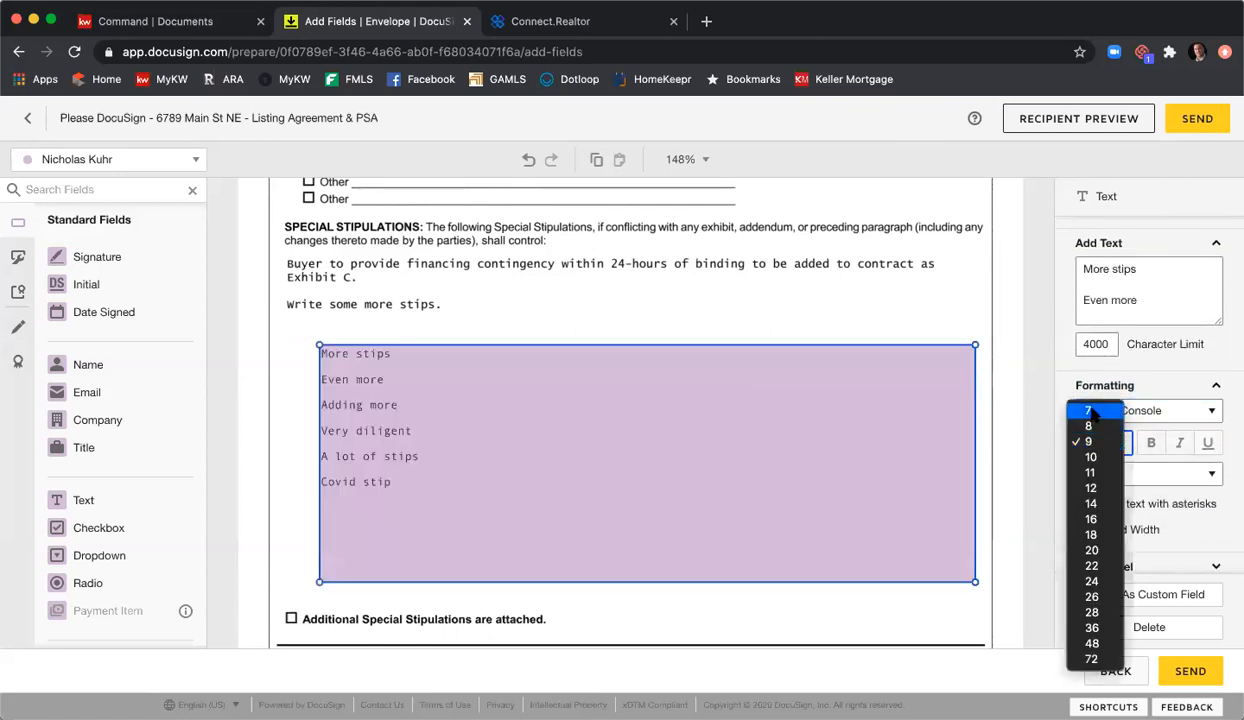
click(1088, 411)
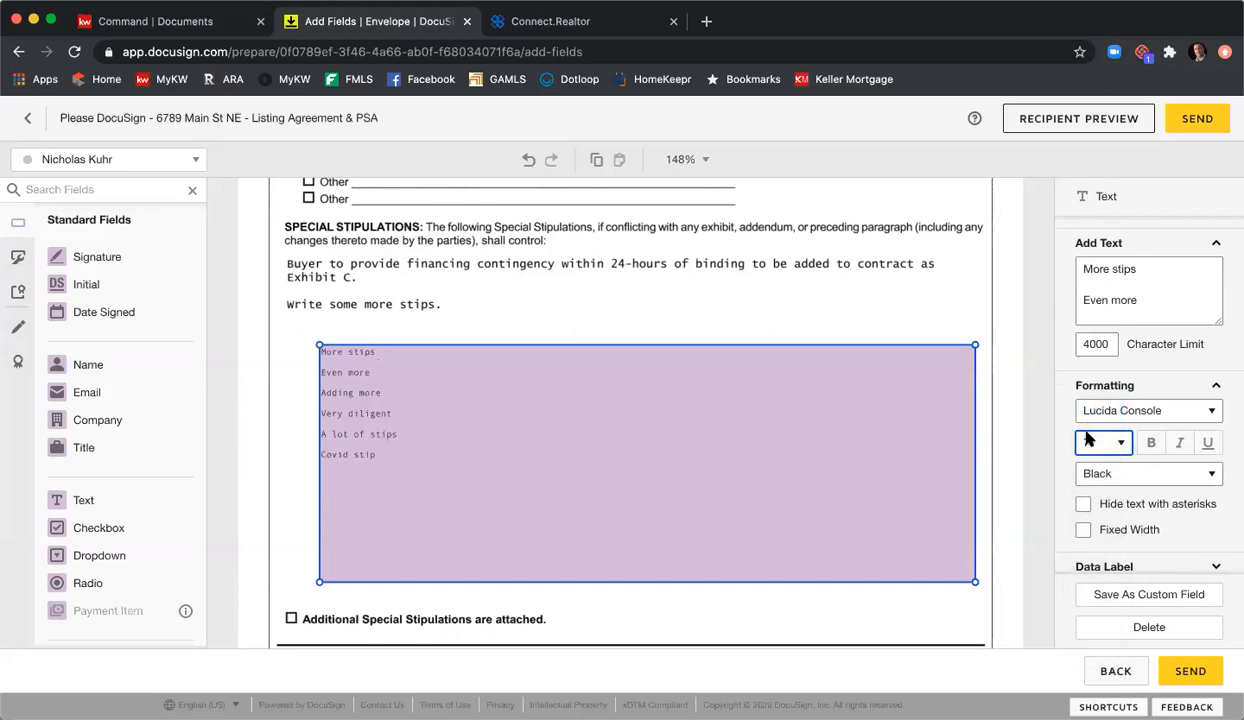
click(1118, 442)
click(1104, 476)
scroll(1118, 450, up, 2)
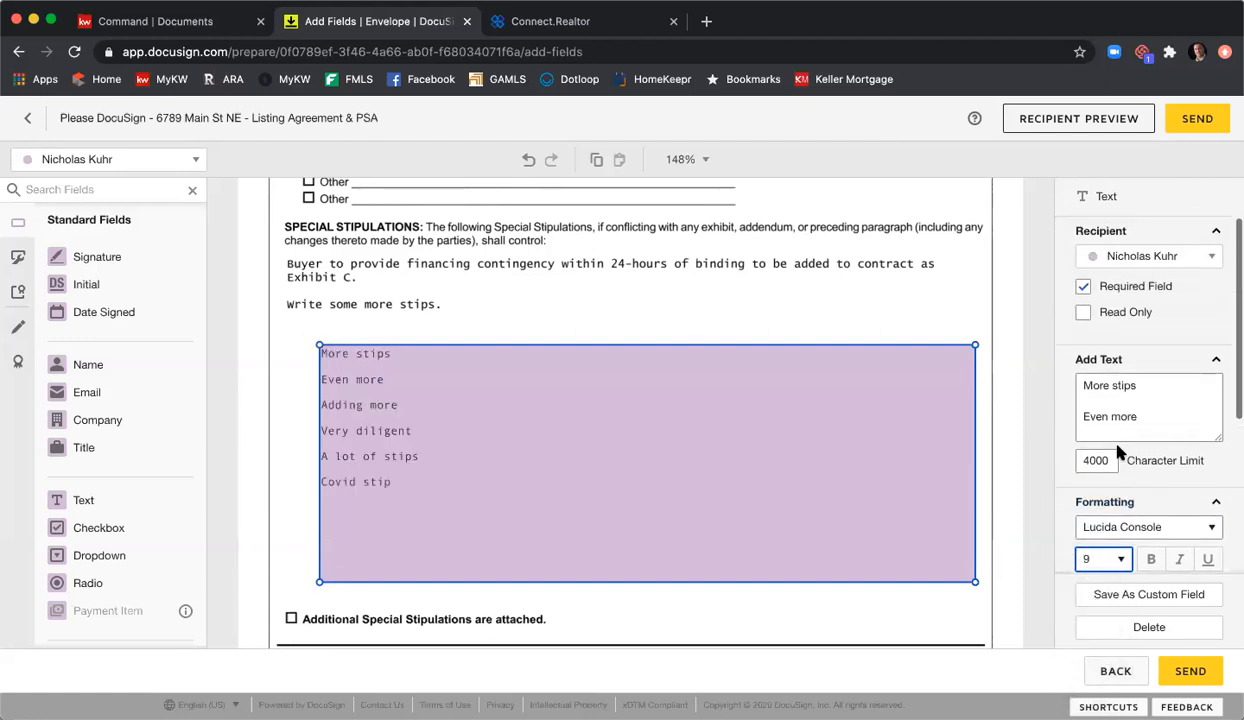
click(1083, 286)
click(1082, 314)
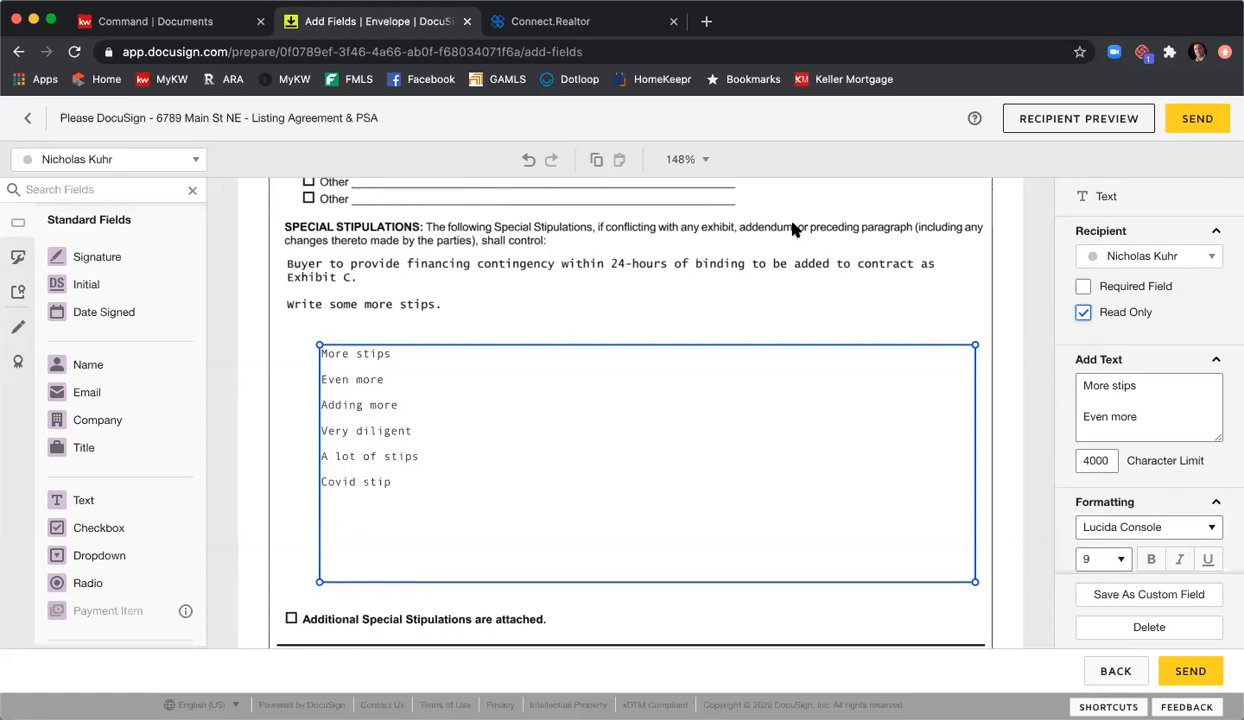
click(792, 289)
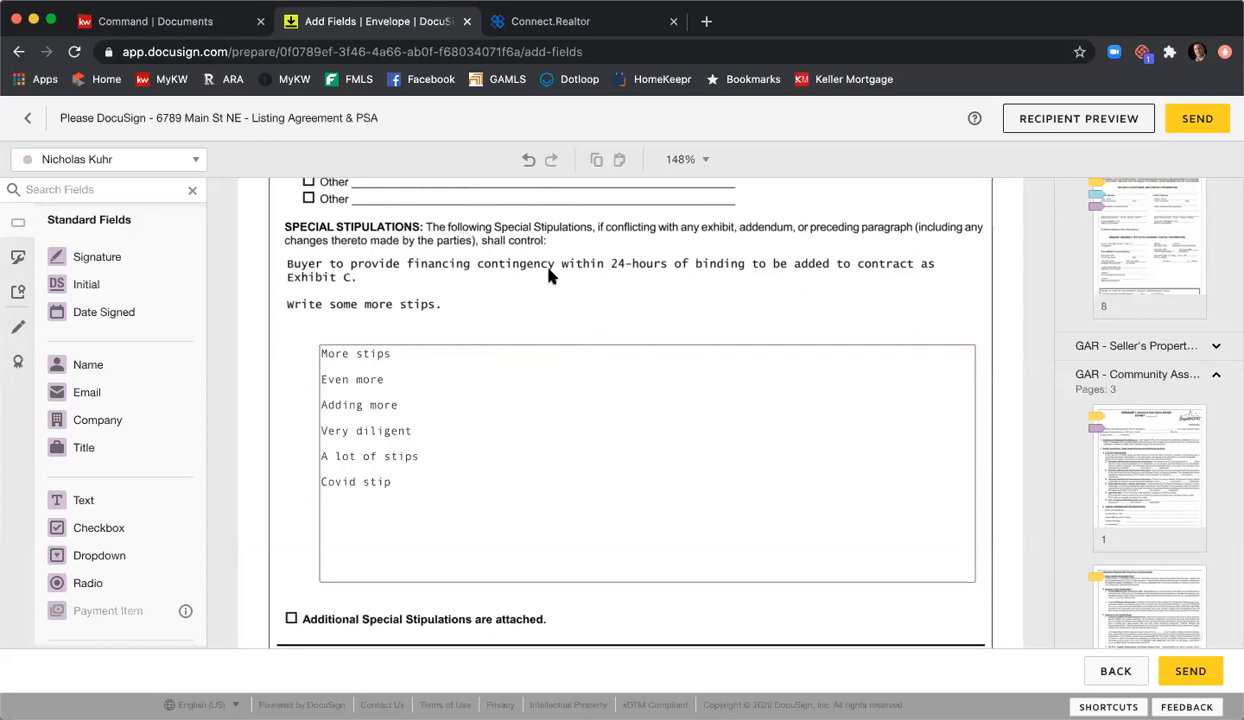
Step: Draw a thick black markup line across the first seller's e-mail address
scroll(555, 272, down, 5)
scroll(558, 270, down, 3)
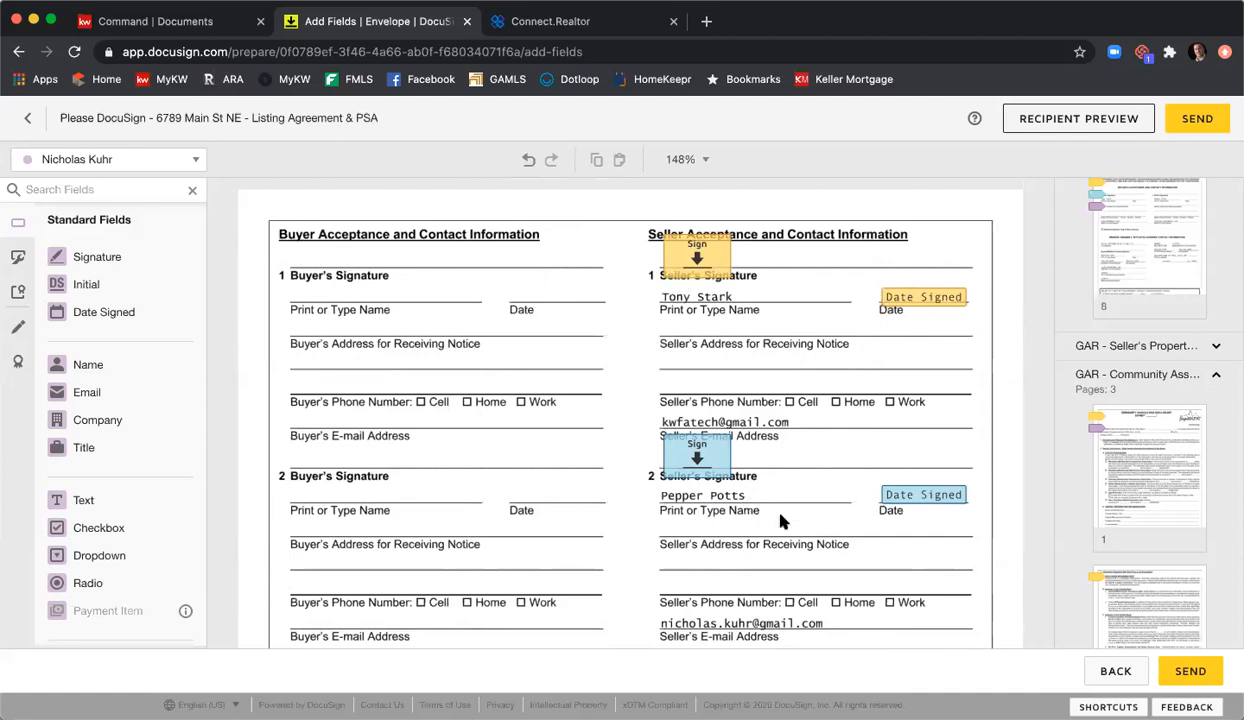
scroll(815, 421, down, 1)
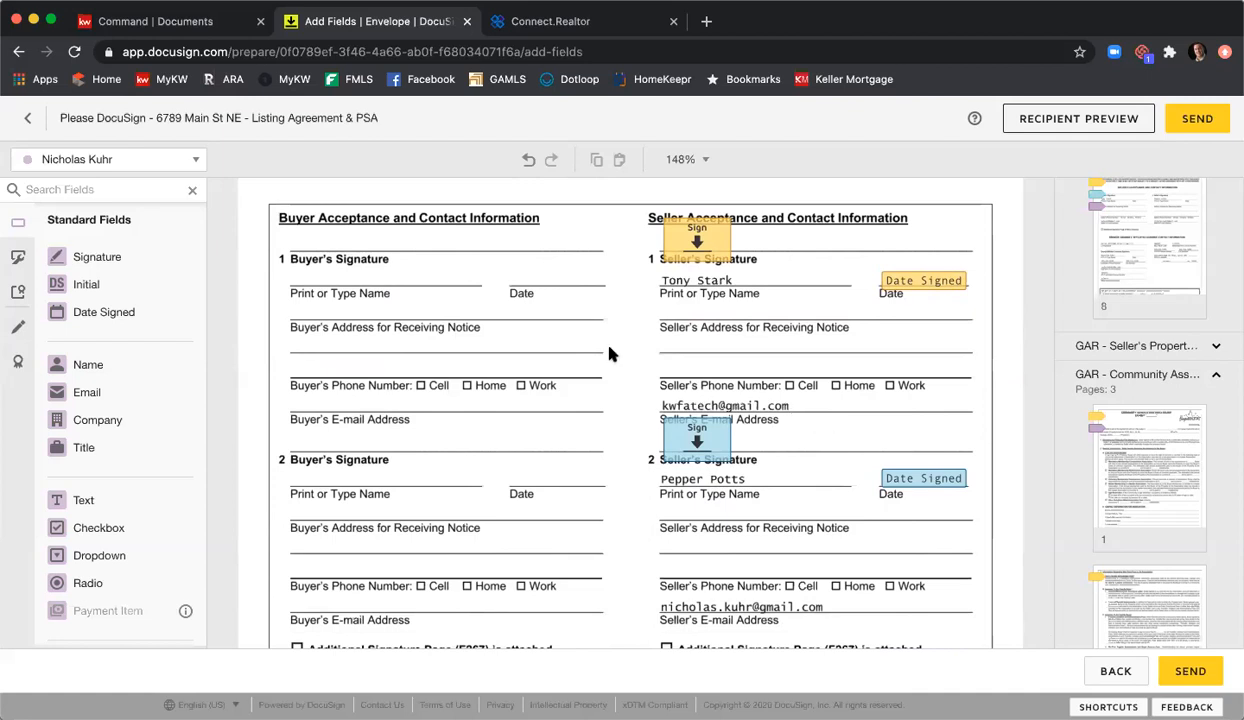
click(18, 332)
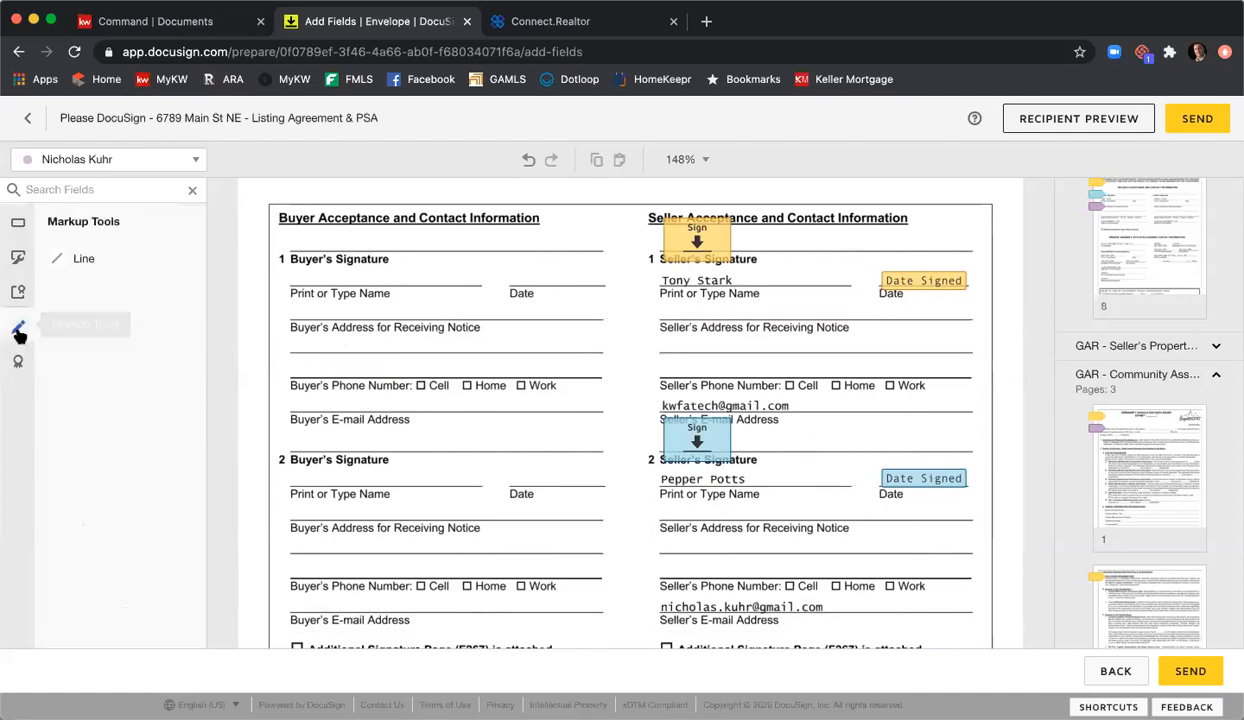
click(76, 262)
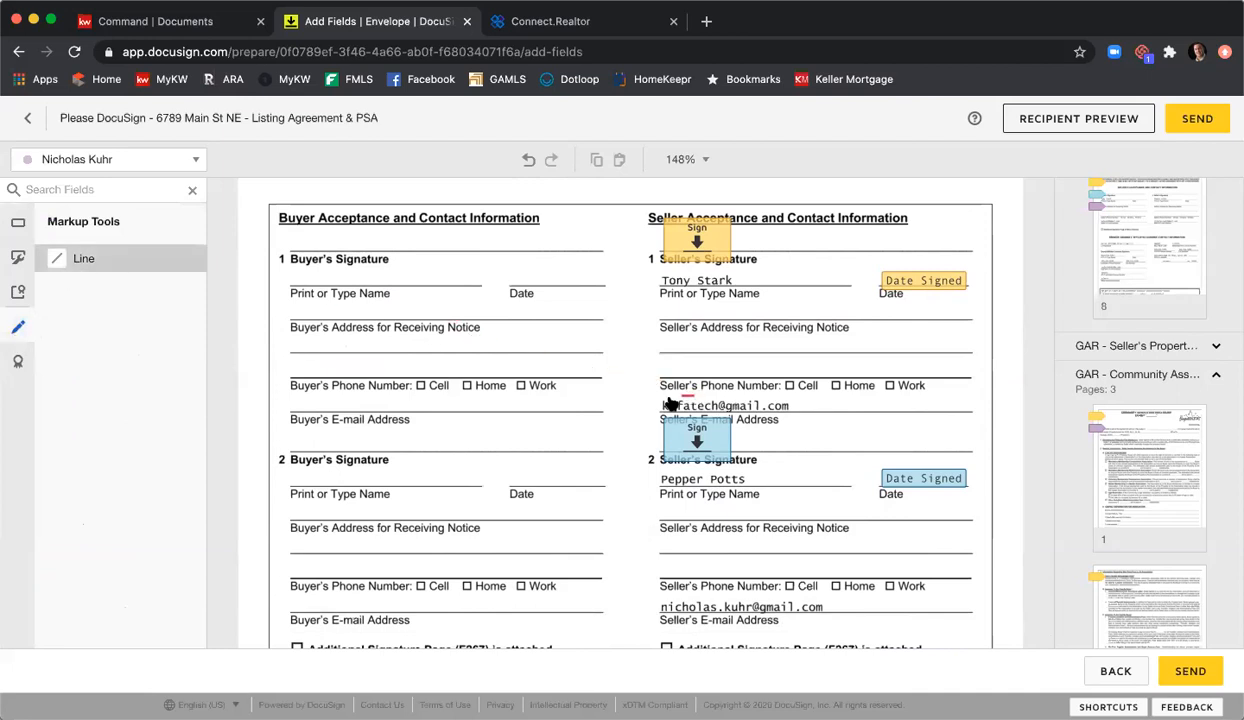
drag(661, 404, 797, 402)
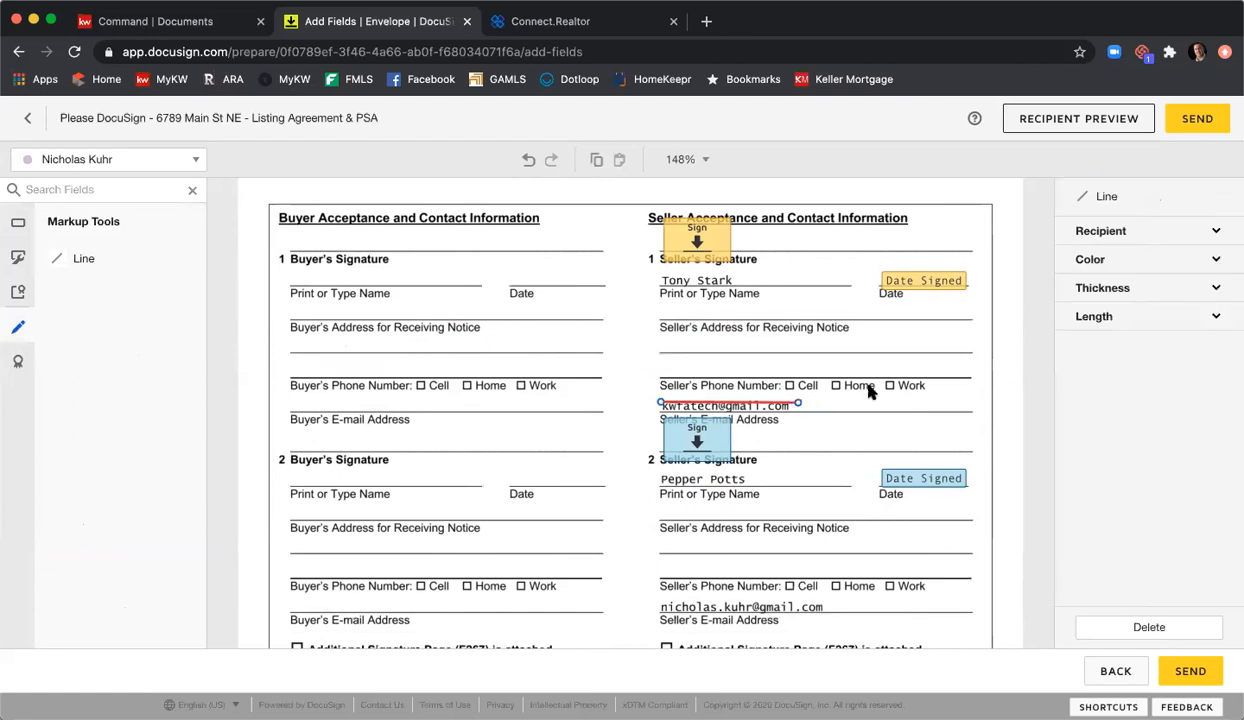
click(1097, 264)
click(1105, 280)
click(1118, 323)
click(1106, 343)
click(1106, 343)
click(1106, 343)
click(1106, 343)
click(1106, 343)
click(1106, 343)
click(1106, 343)
click(1106, 343)
Step: Adjust the line and duplicate it over the second seller's e-mail address
click(748, 404)
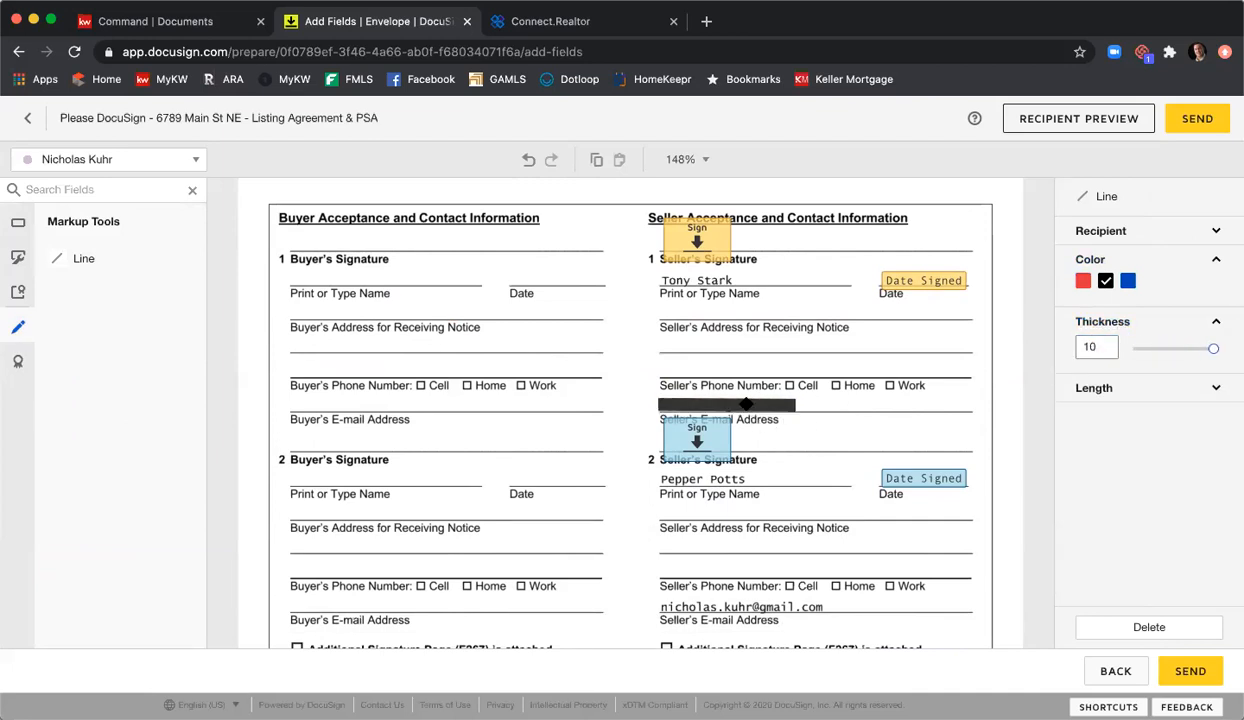
drag(797, 405, 768, 408)
key(ctrl+c)
key(ctrl+v)
drag(787, 423, 834, 606)
click(880, 557)
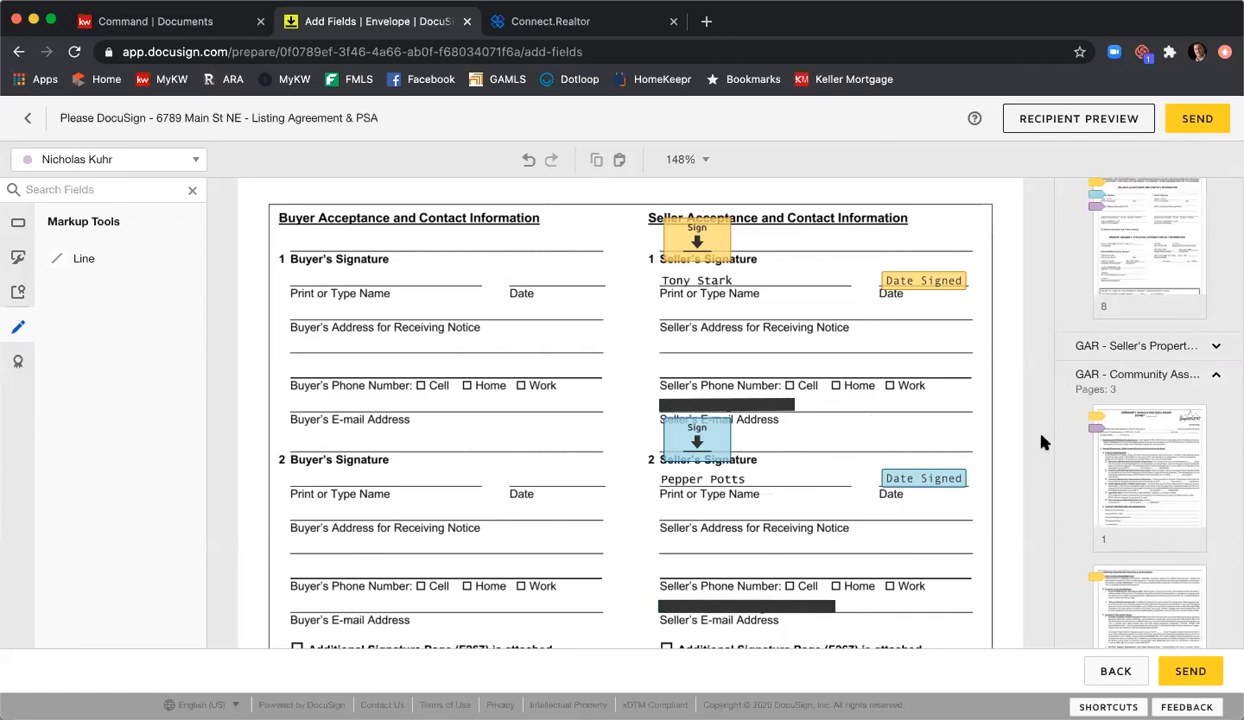
Step: Place a Signature field on the listing broker's line and a Date Signed field beside its date
scroll(990, 390, down, 8)
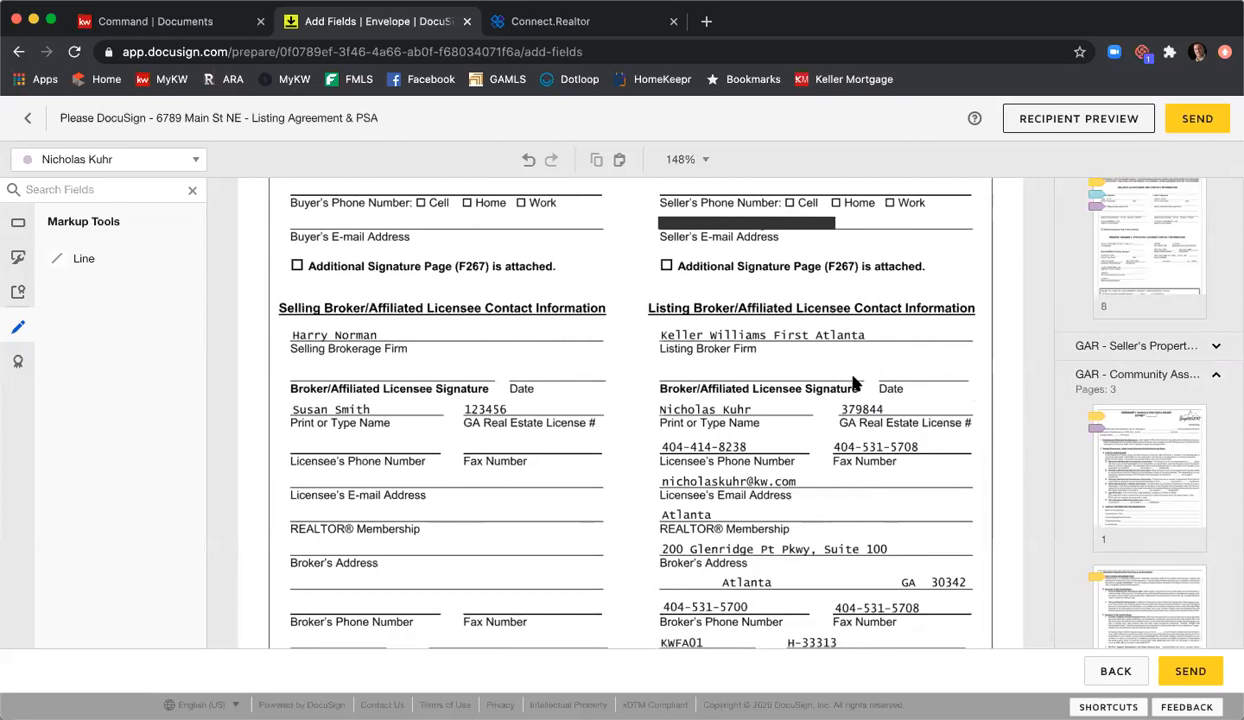
scroll(724, 362, down, 1)
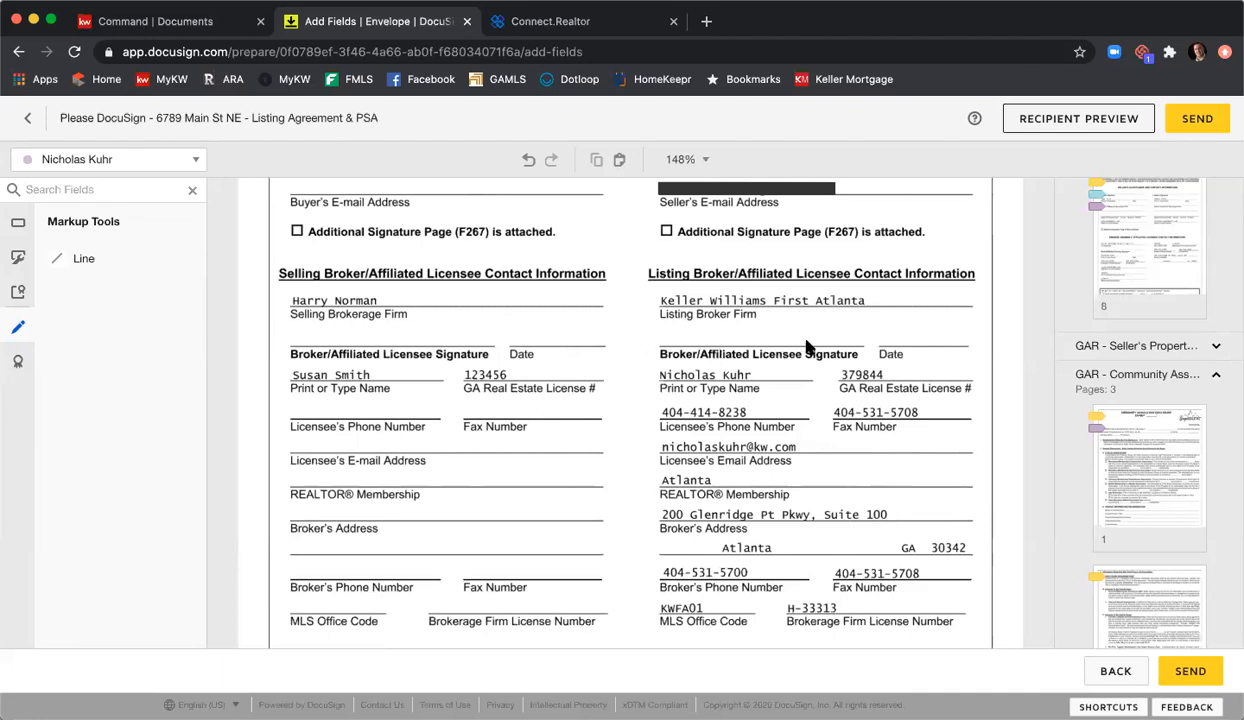
click(18, 227)
mouse_move(100, 256)
mouse_down()
mouse_move(822, 362)
mouse_move(658, 312)
mouse_up()
drag(133, 310, 870, 343)
click(808, 420)
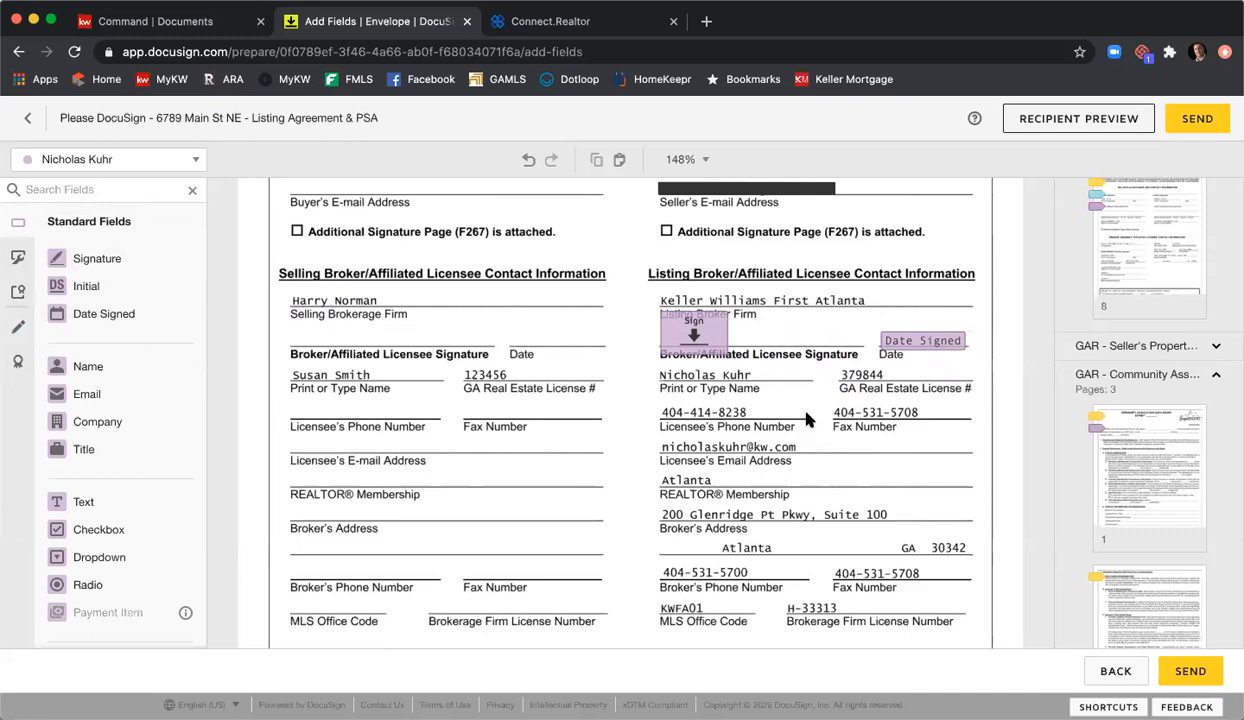
scroll(586, 345, down, 3)
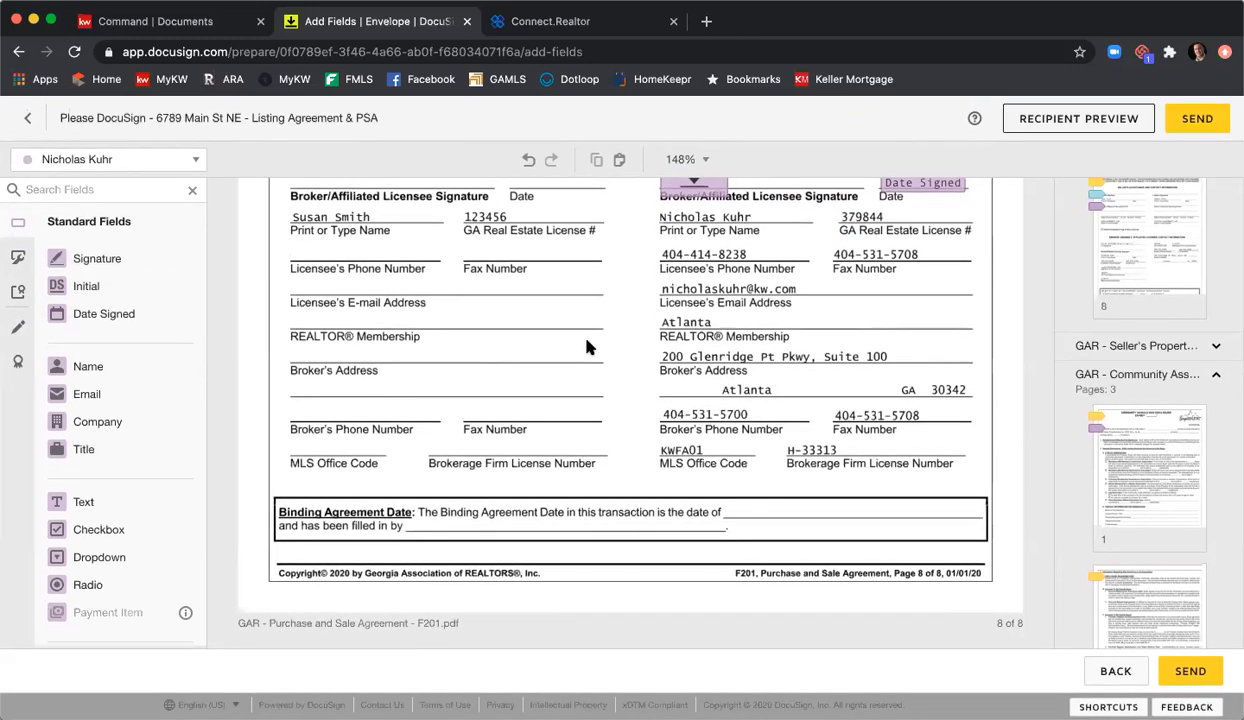
Step: Go to page 8's receipt box and add a Date Signed field on its date line
click(1105, 370)
scroll(1100, 365, up, 4)
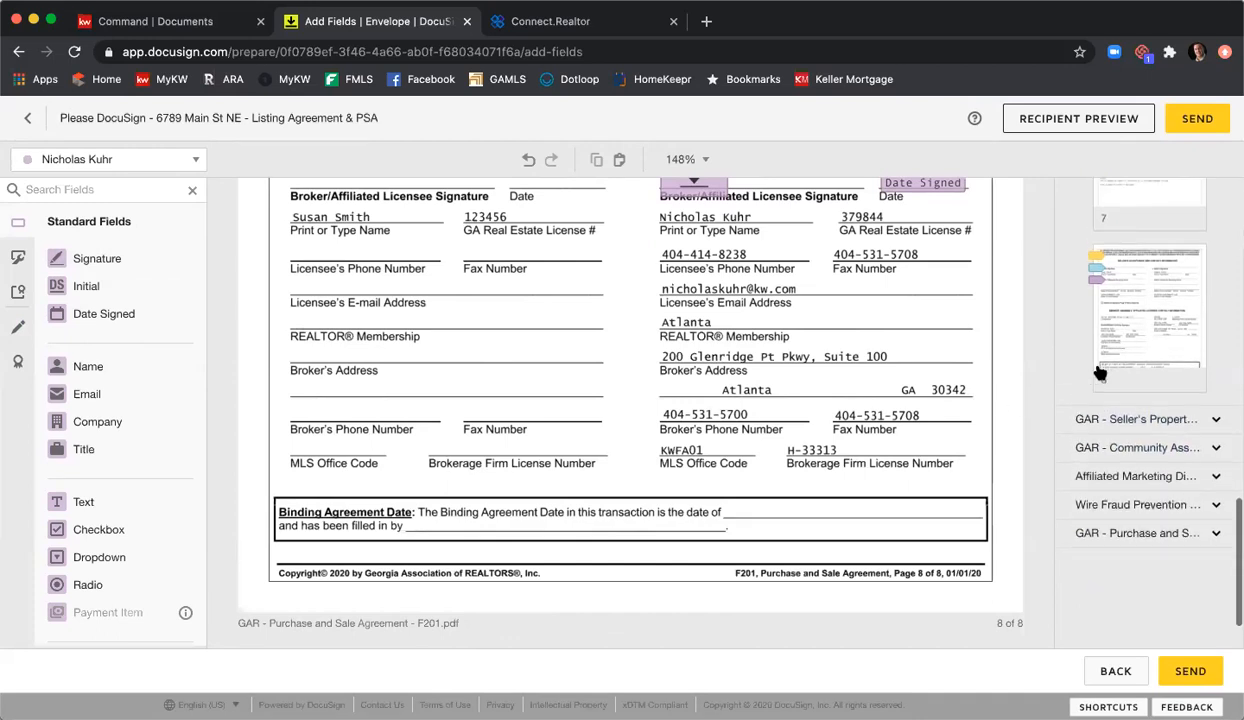
scroll(1100, 372, down, 2)
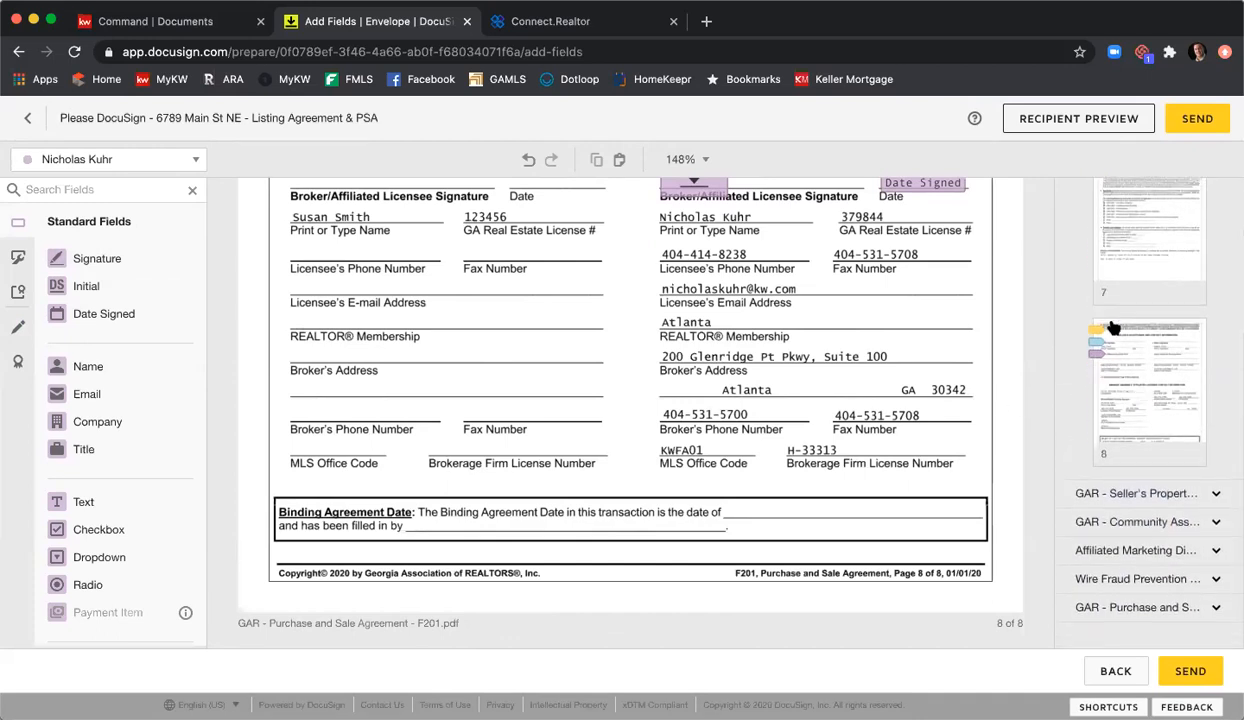
click(1141, 370)
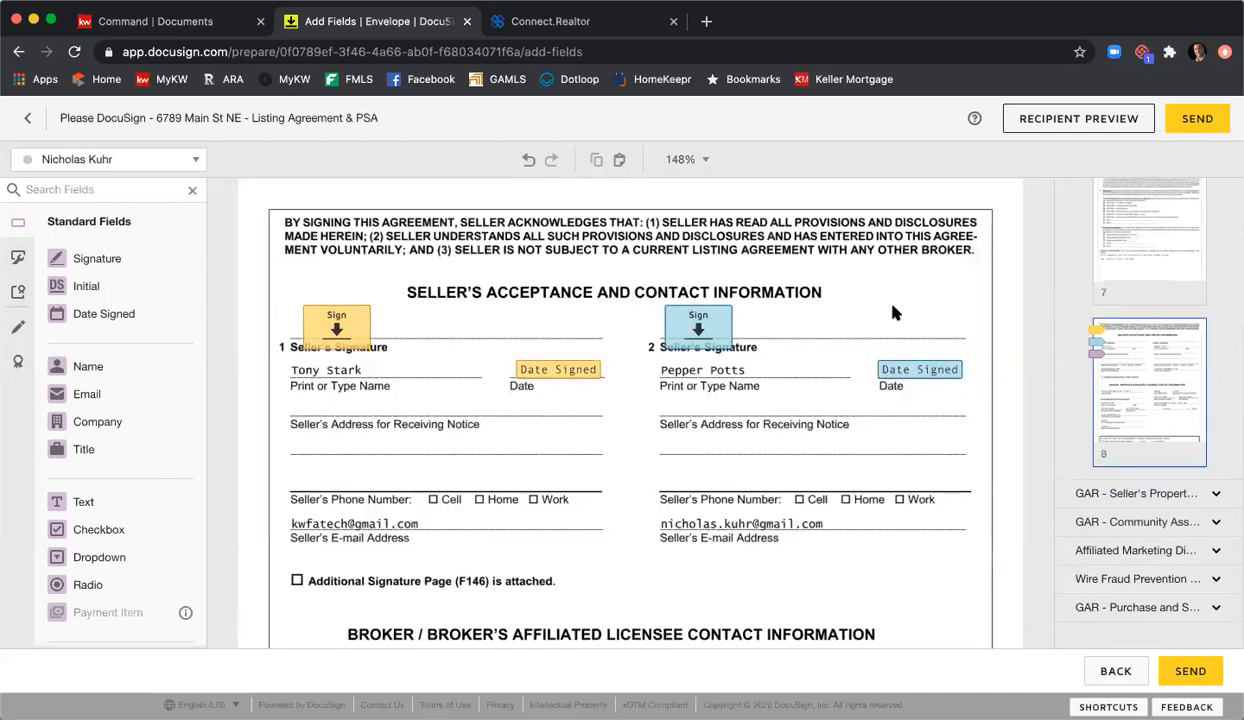
scroll(800, 308, down, 6)
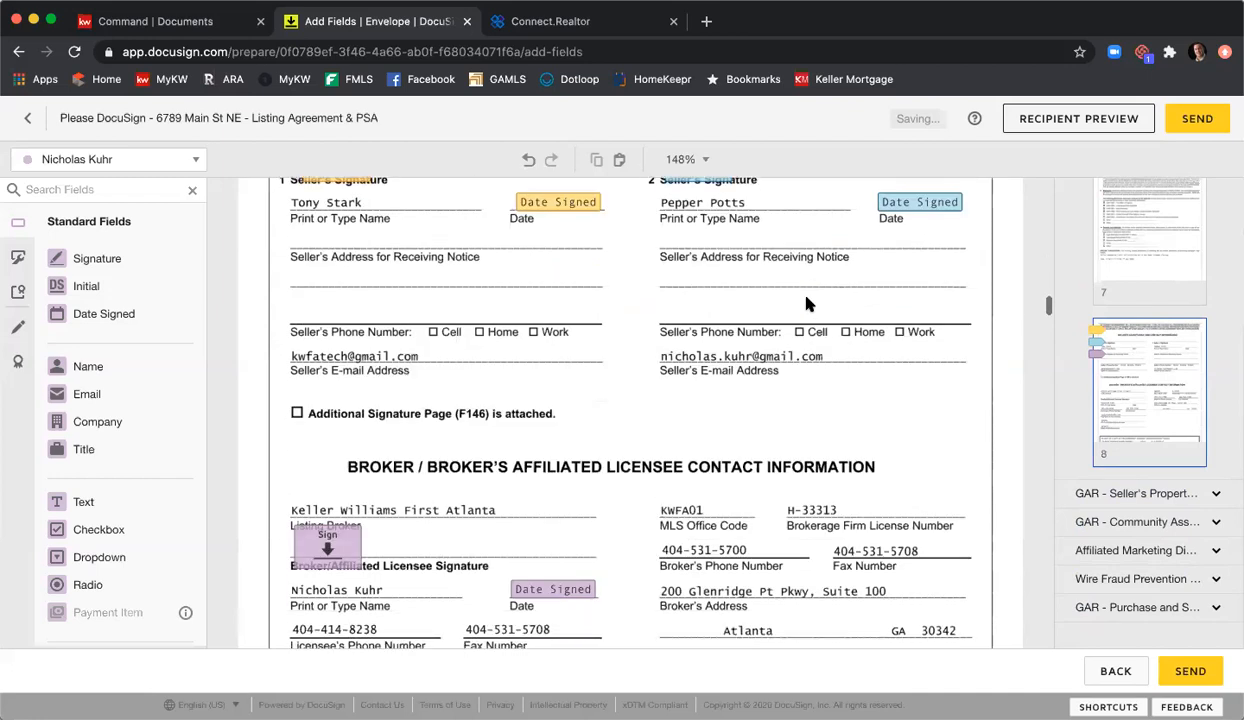
scroll(760, 300, down, 3)
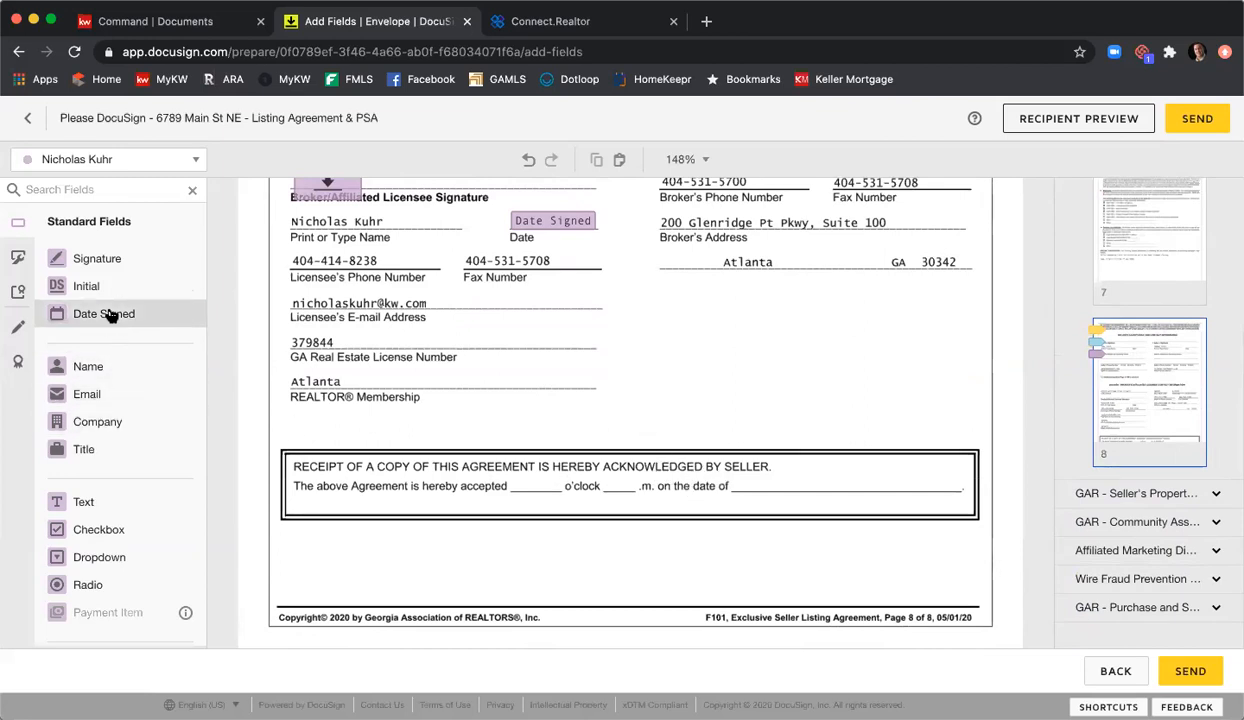
drag(110, 314, 768, 482)
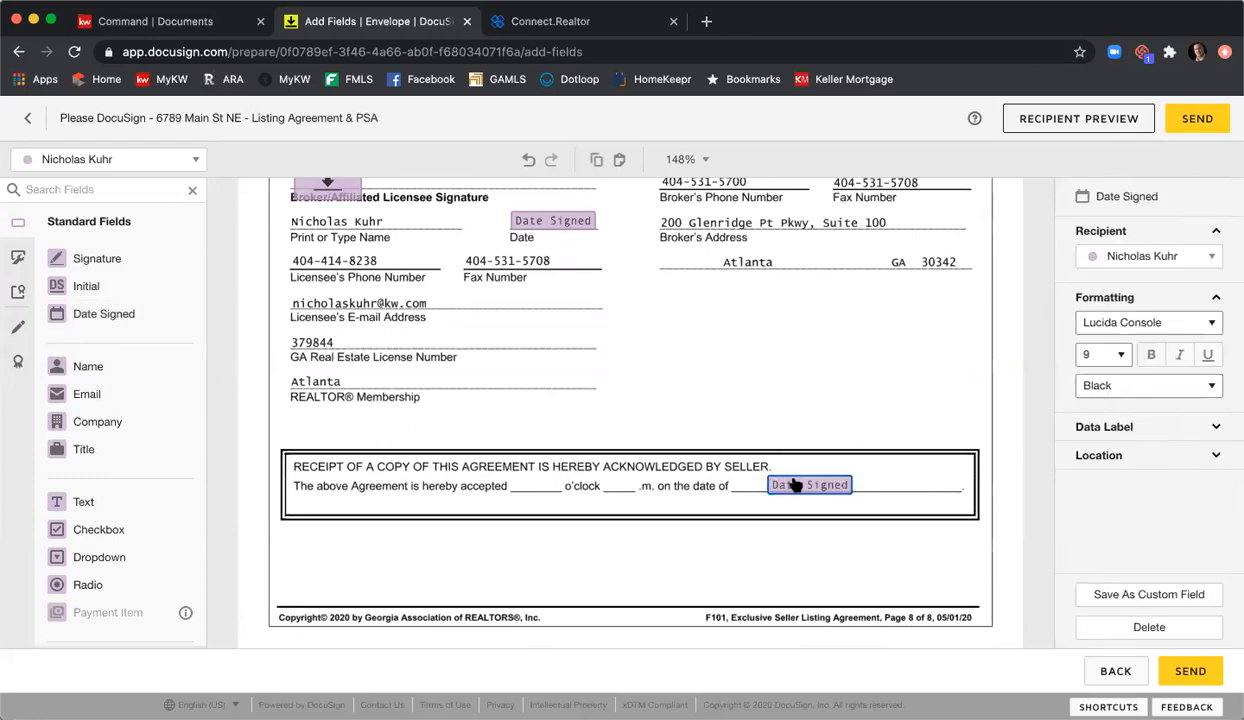
Step: Add two narrowed Text fields, one before and one after 'o'clock', on the receipt line
drag(120, 498, 512, 472)
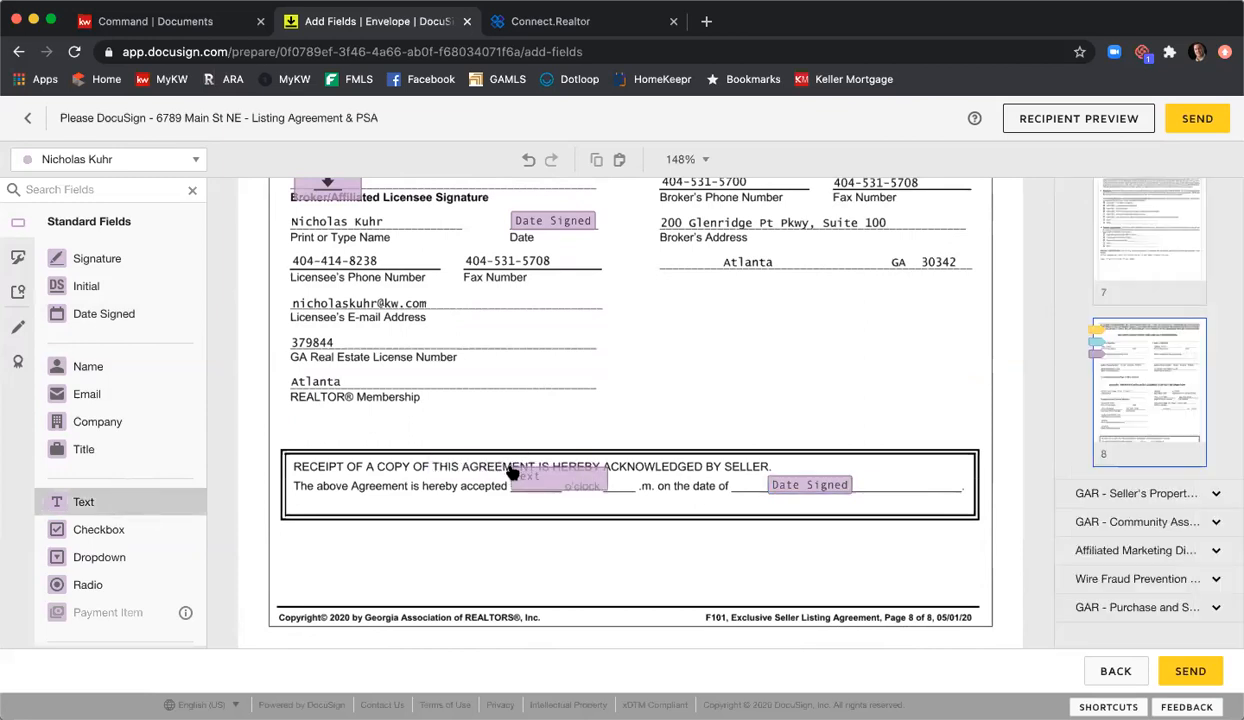
drag(606, 467, 553, 471)
drag(122, 500, 606, 478)
drag(690, 470, 638, 478)
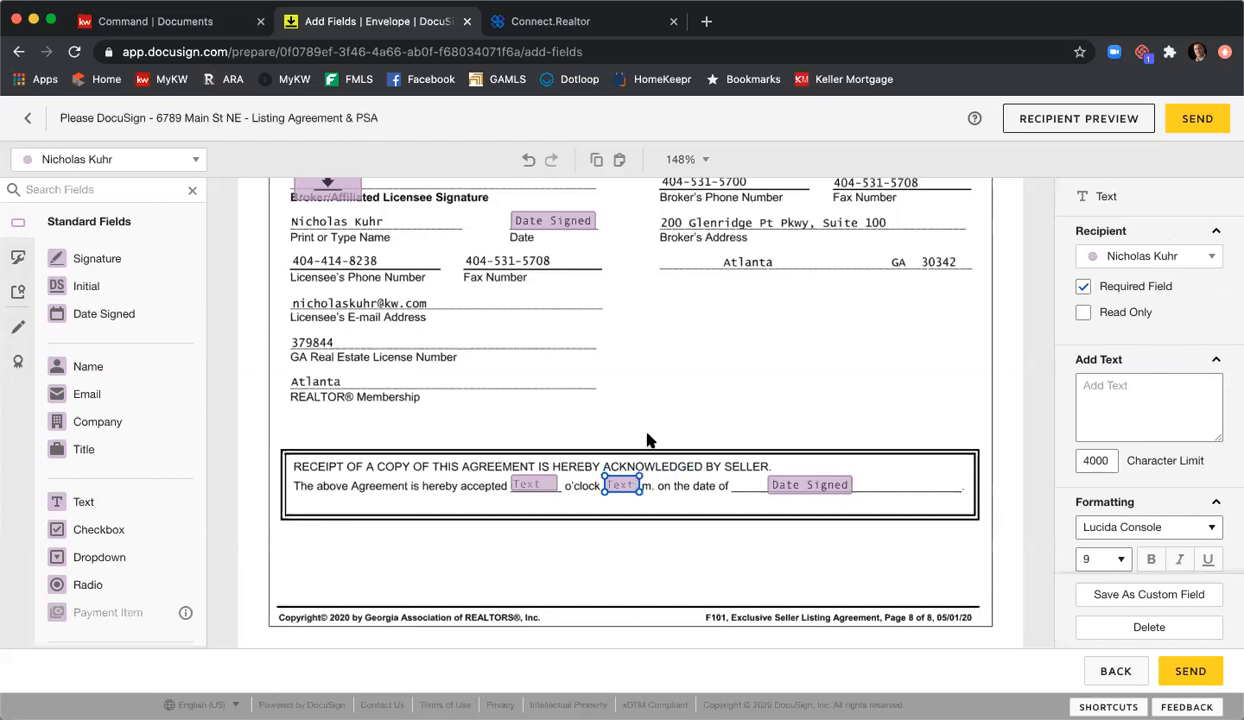
click(531, 512)
click(521, 480)
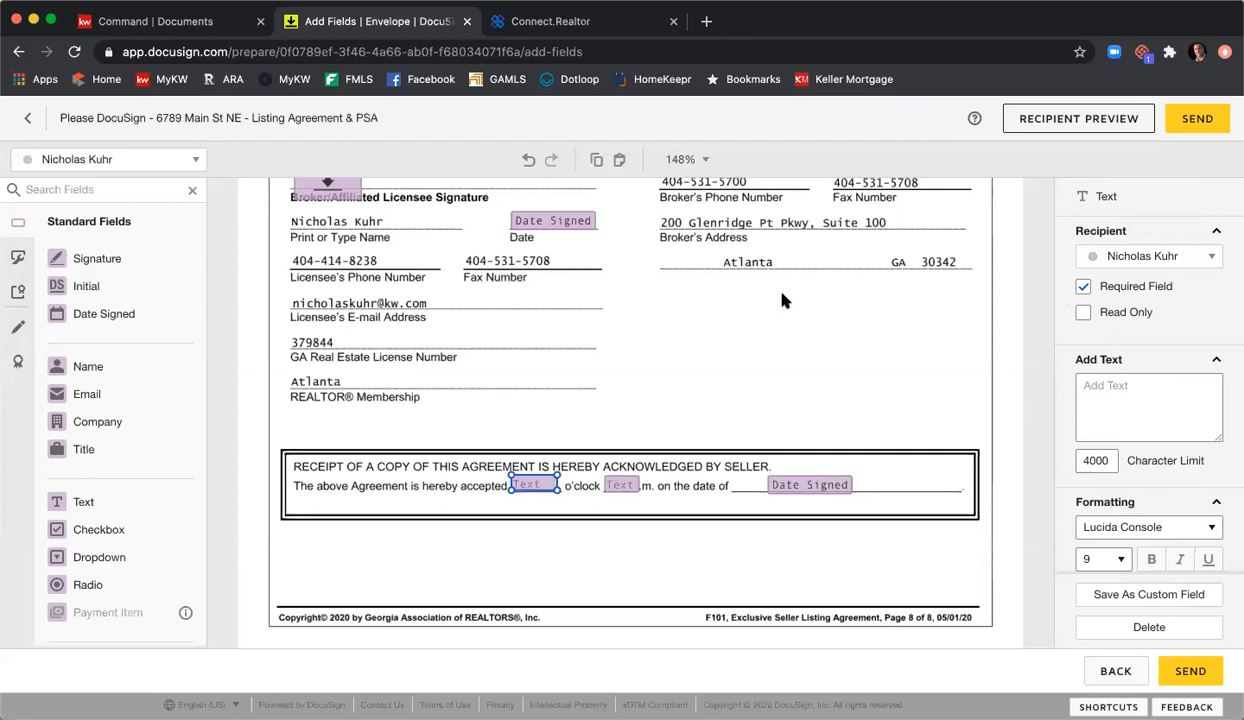
click(822, 341)
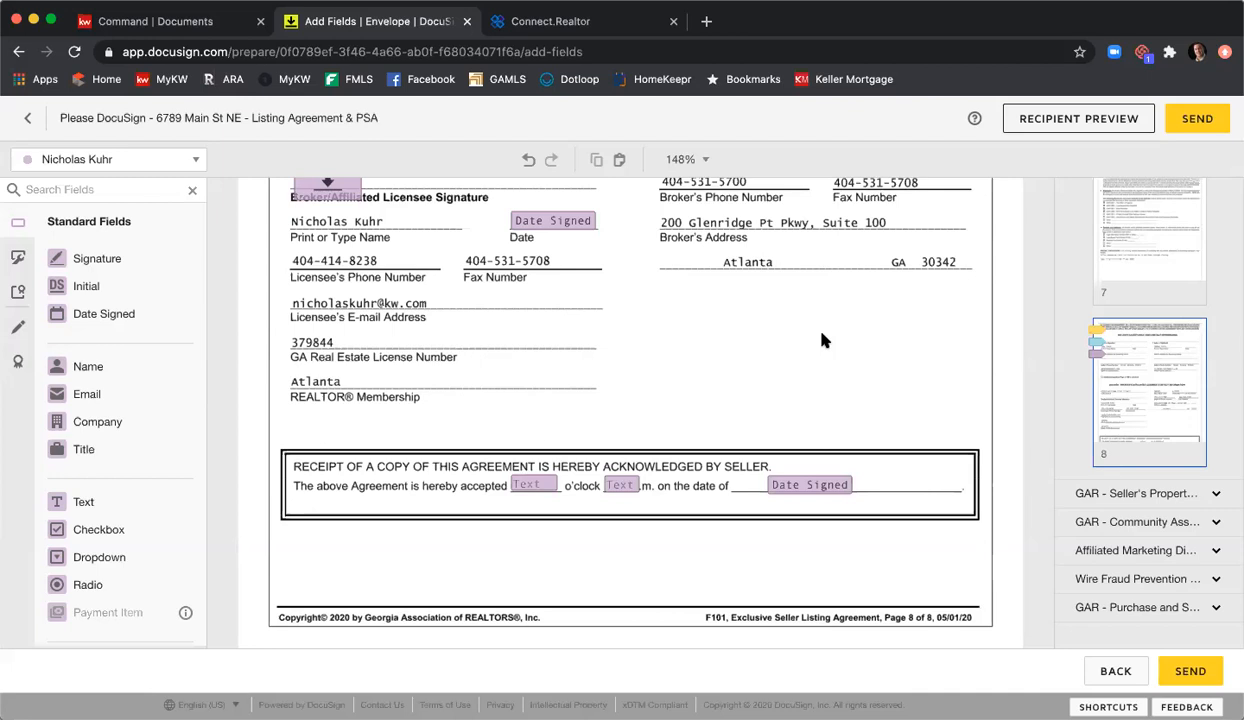
Step: Preview the envelope in tablet, mobile and desktop layouts, viewing as the first seller
click(1118, 120)
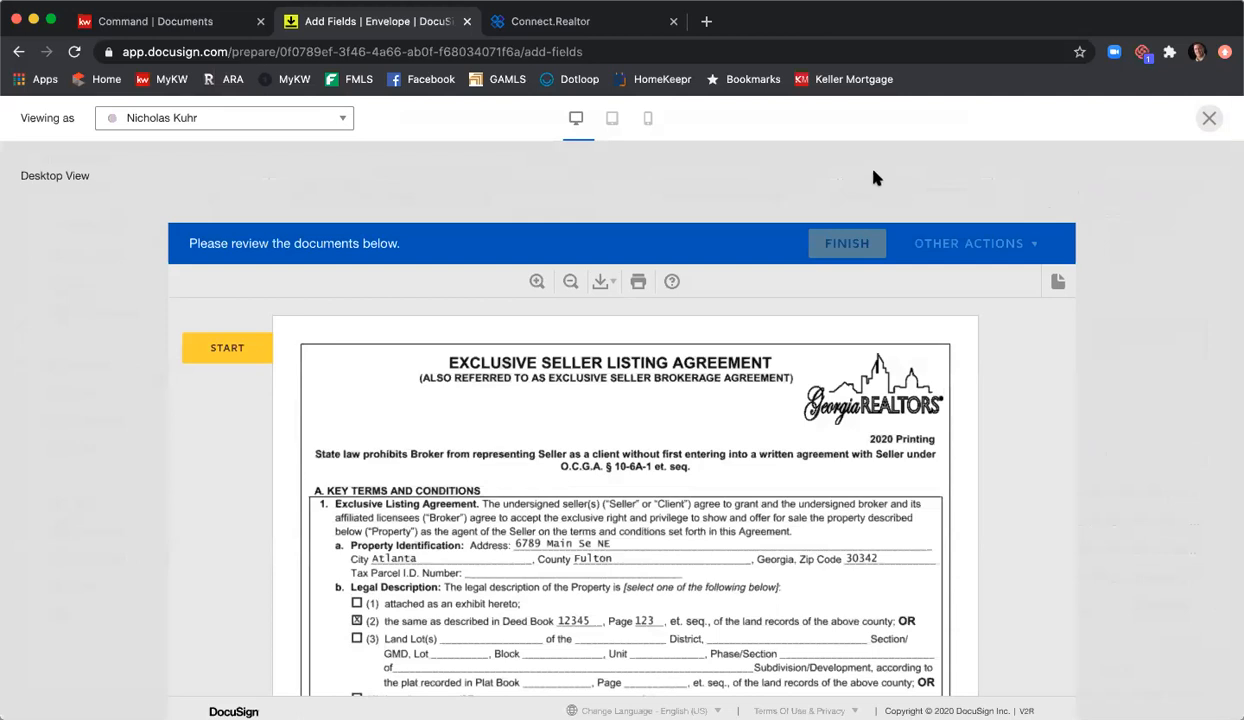
click(610, 124)
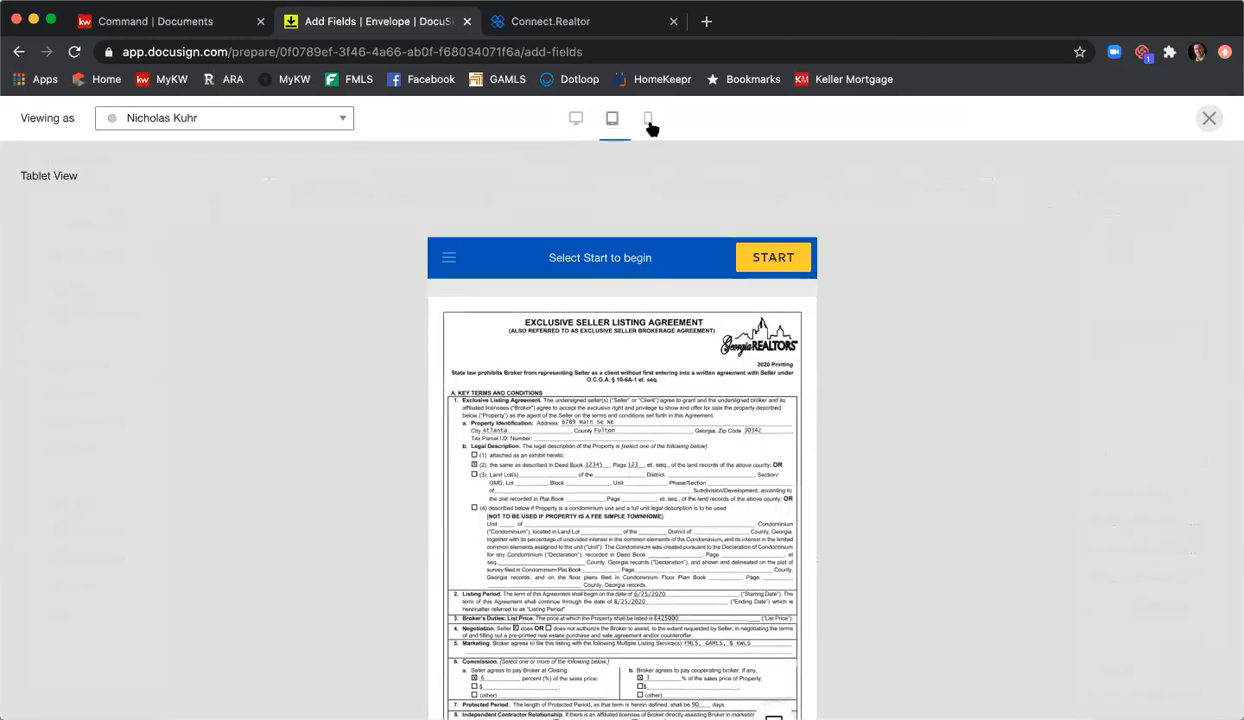
click(649, 124)
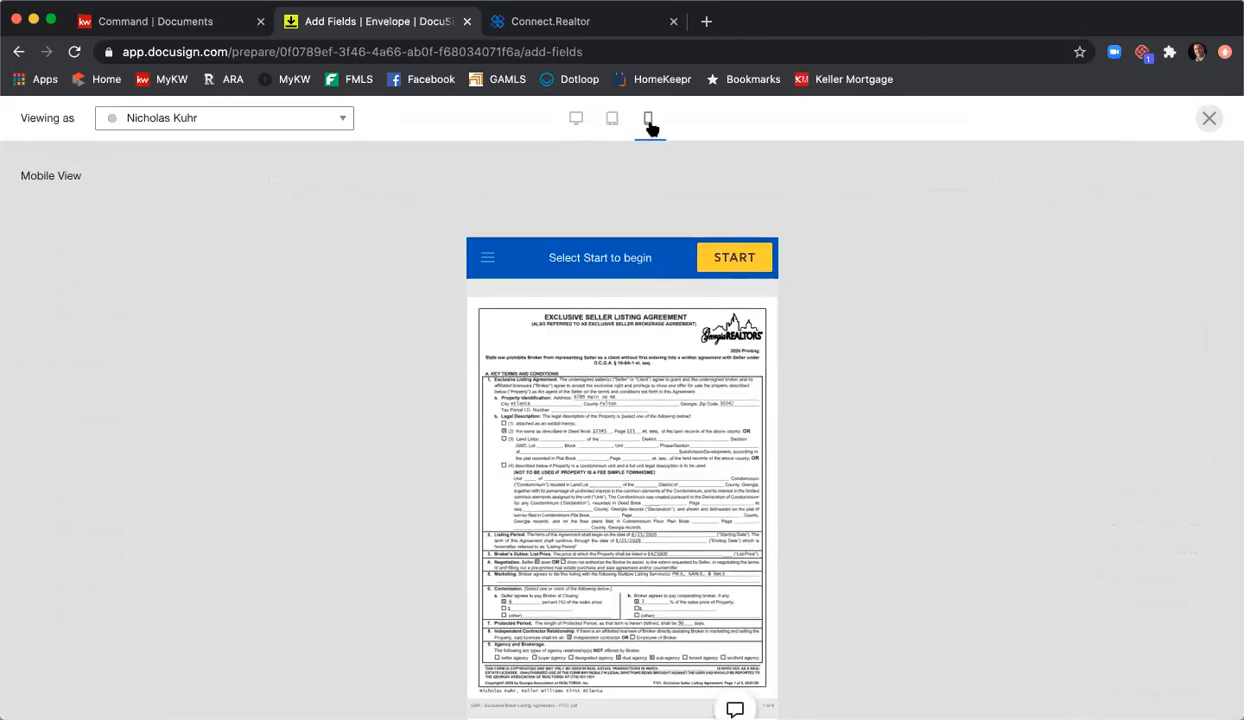
click(580, 122)
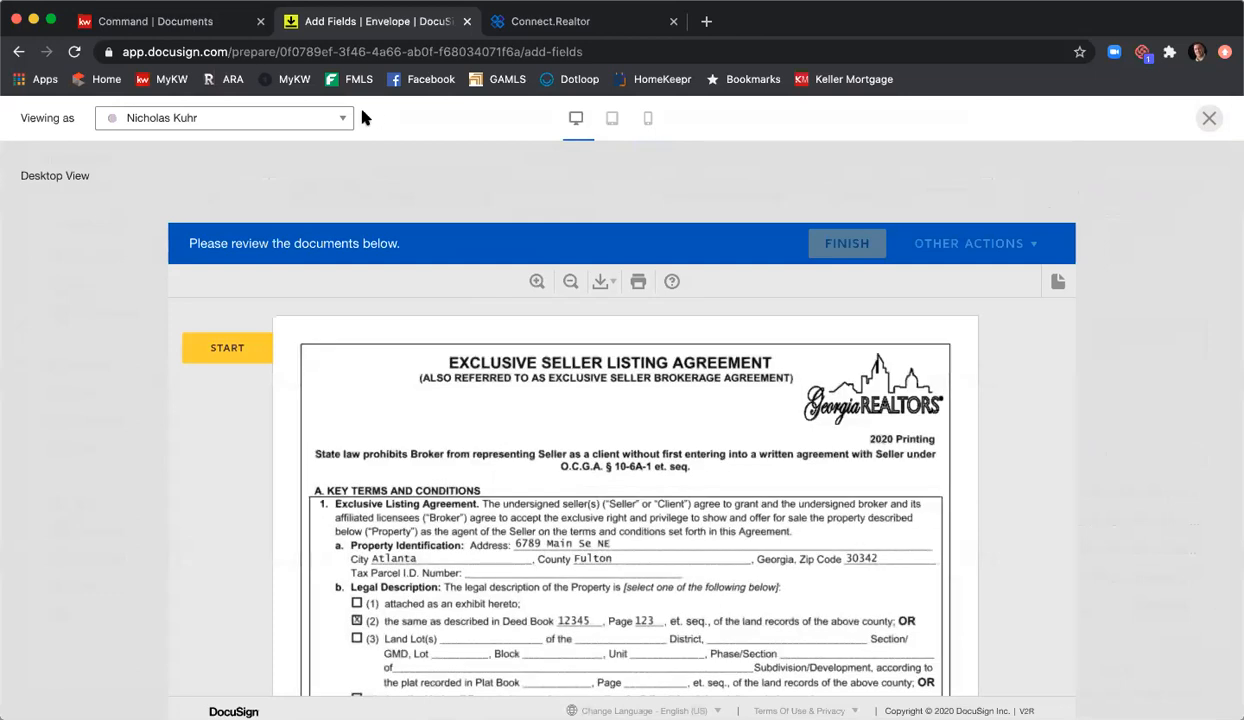
click(328, 119)
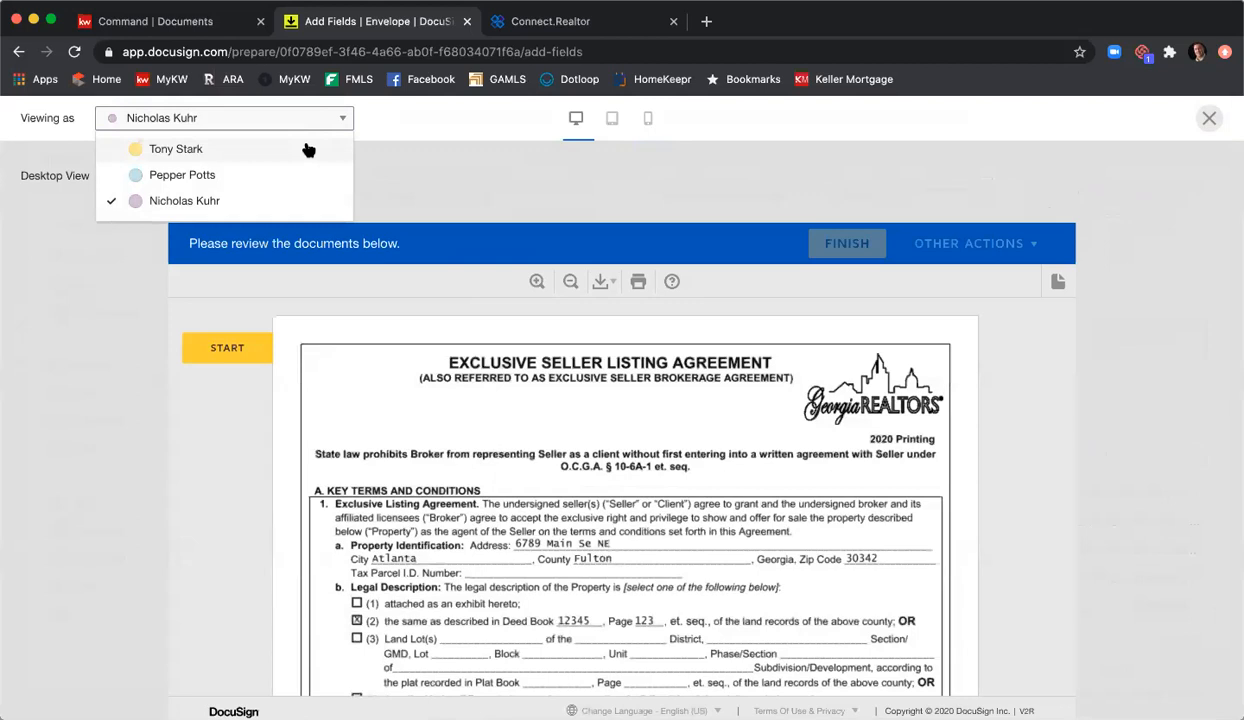
click(308, 149)
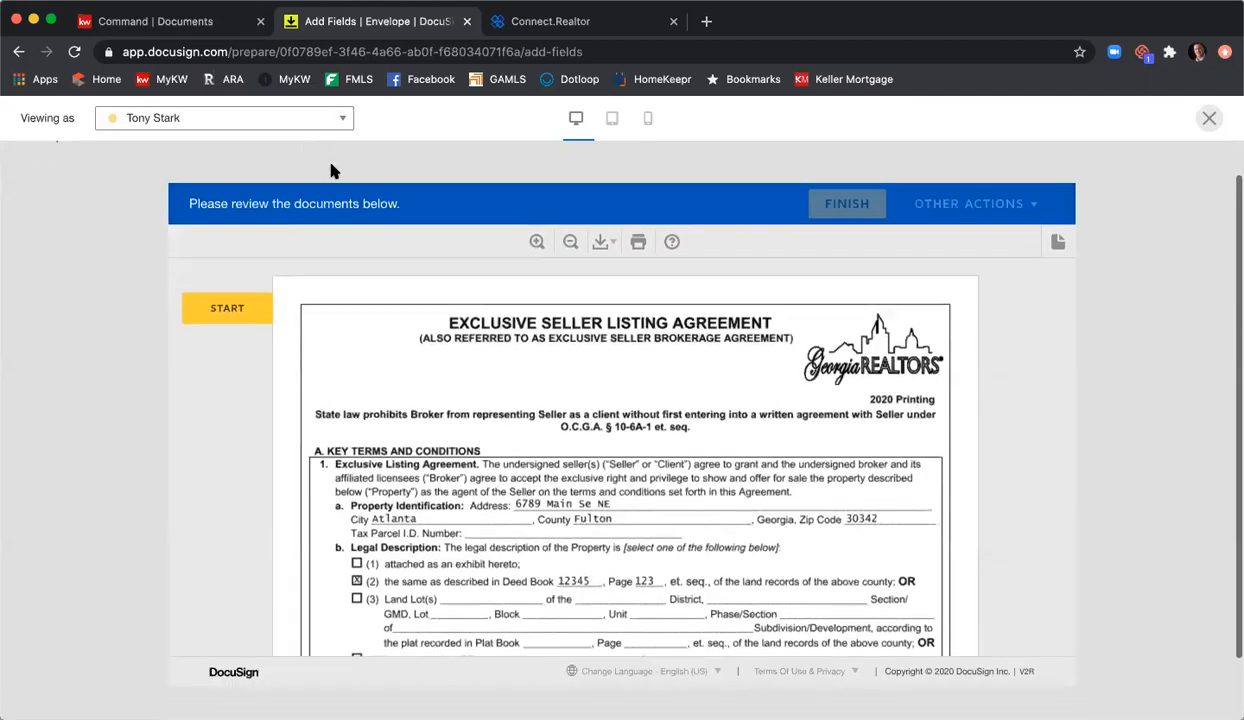
Step: Answer litigation question (d) Yes, (e) No, and disclosure question 12(f) Yes
click(233, 300)
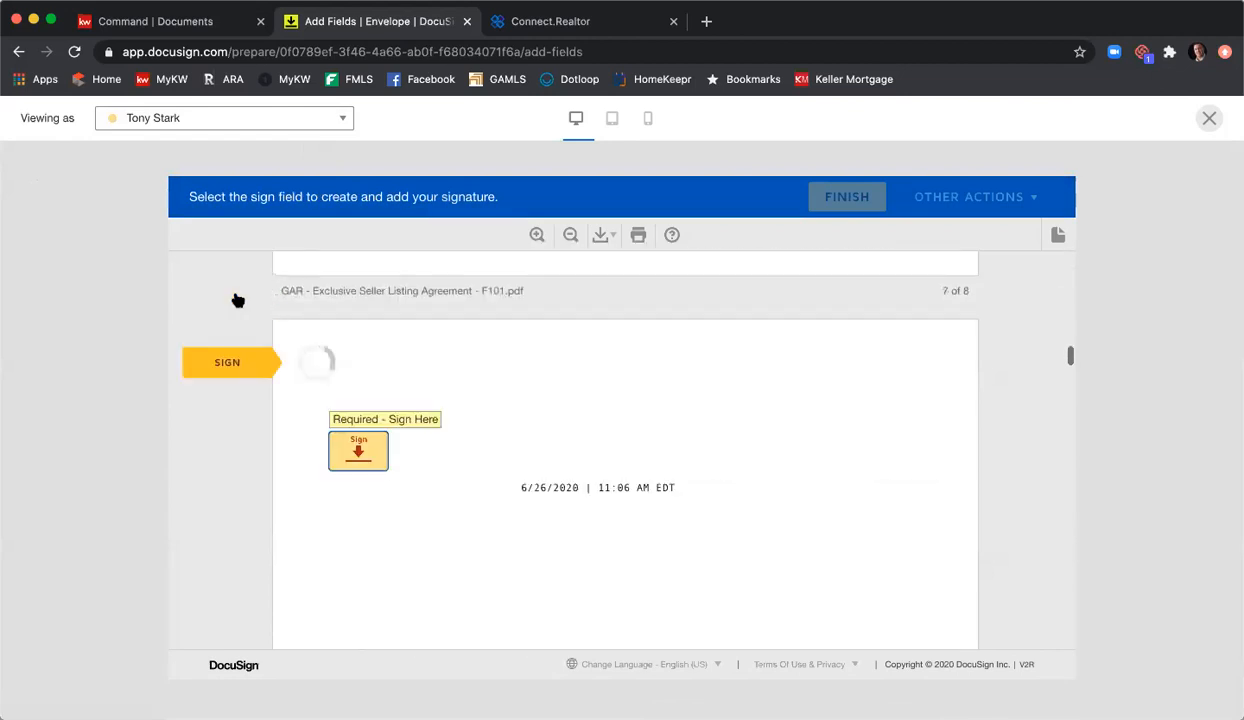
click(360, 450)
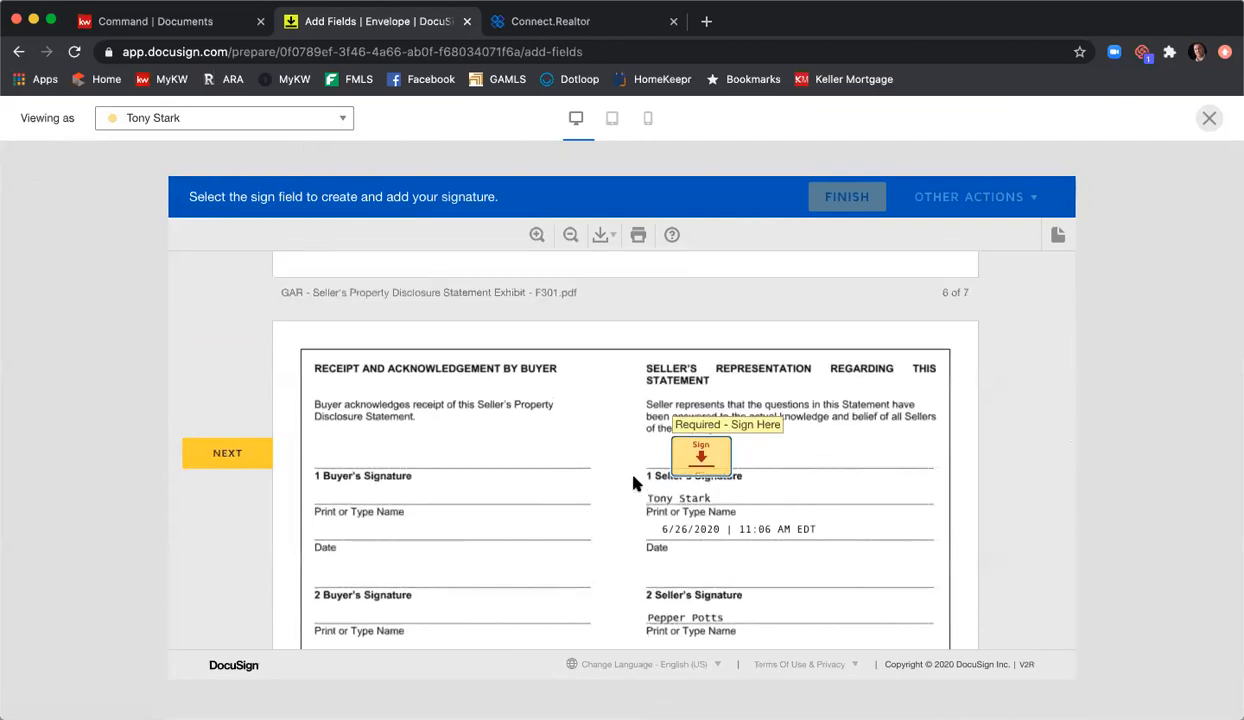
scroll(614, 457, up, 5)
scroll(637, 485, up, 10)
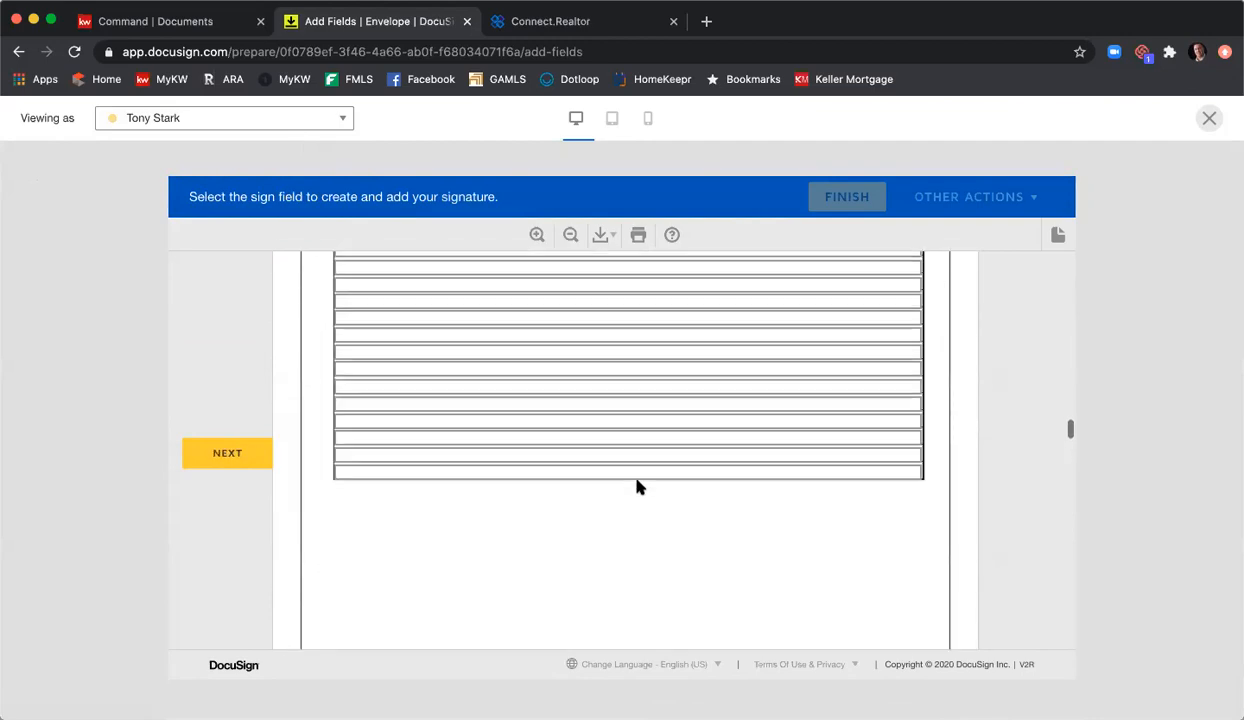
scroll(637, 488, up, 5)
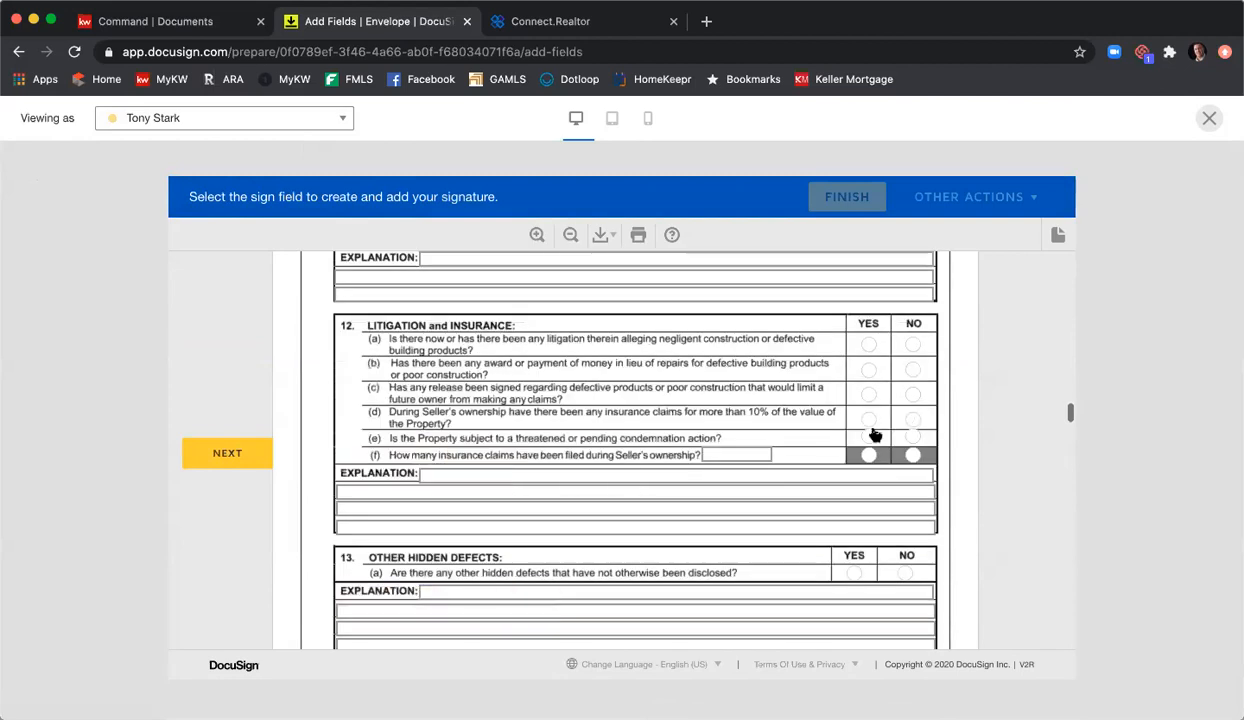
click(869, 422)
click(913, 437)
click(869, 457)
scroll(852, 485, down, 4)
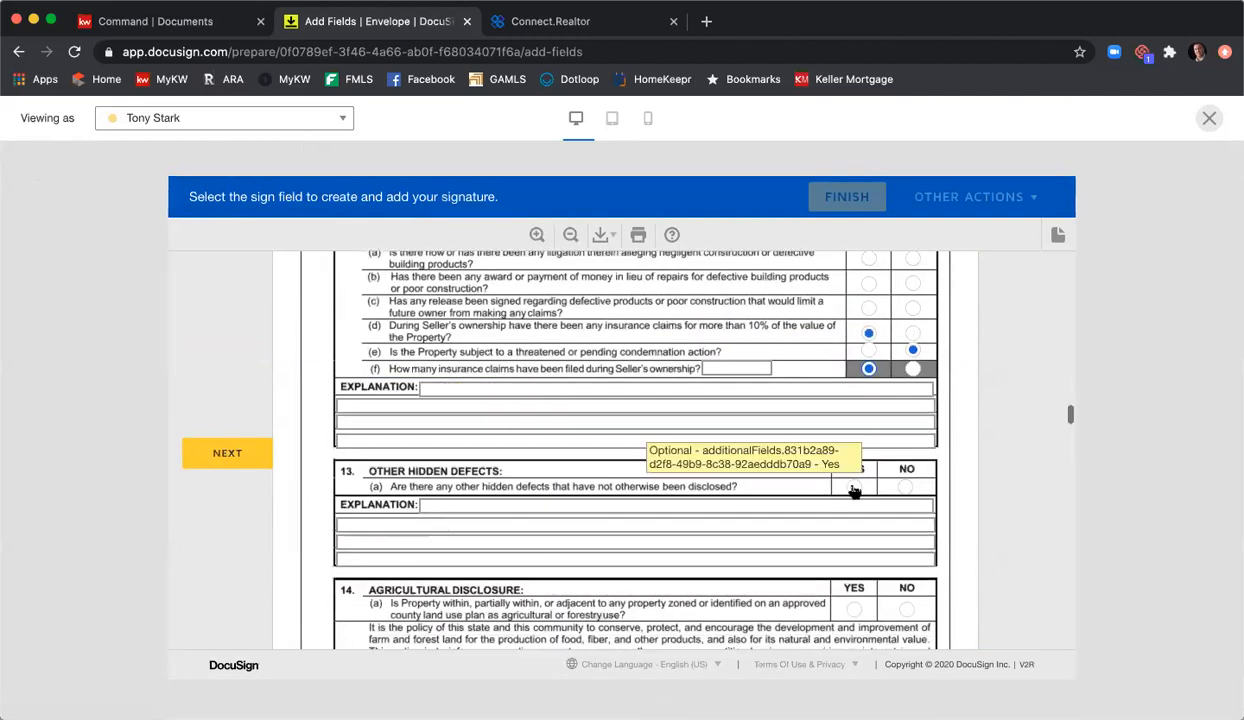
scroll(606, 423, down, 10)
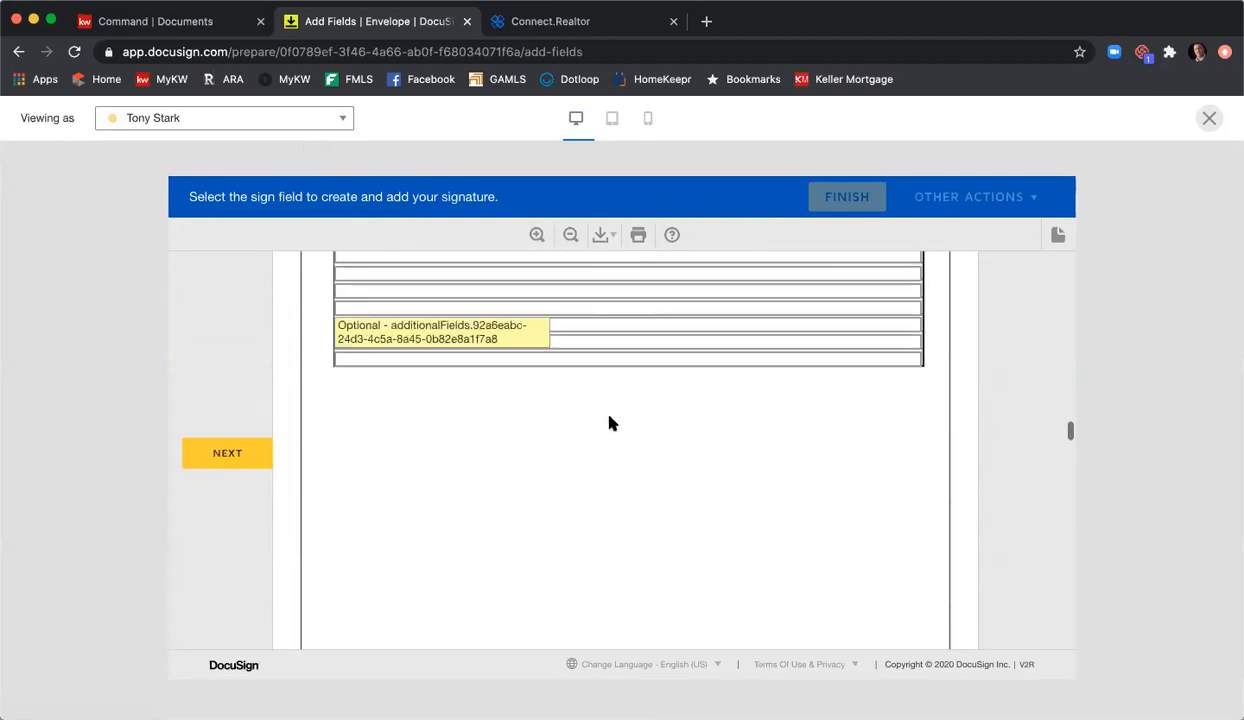
click(233, 453)
scroll(334, 434, down, 15)
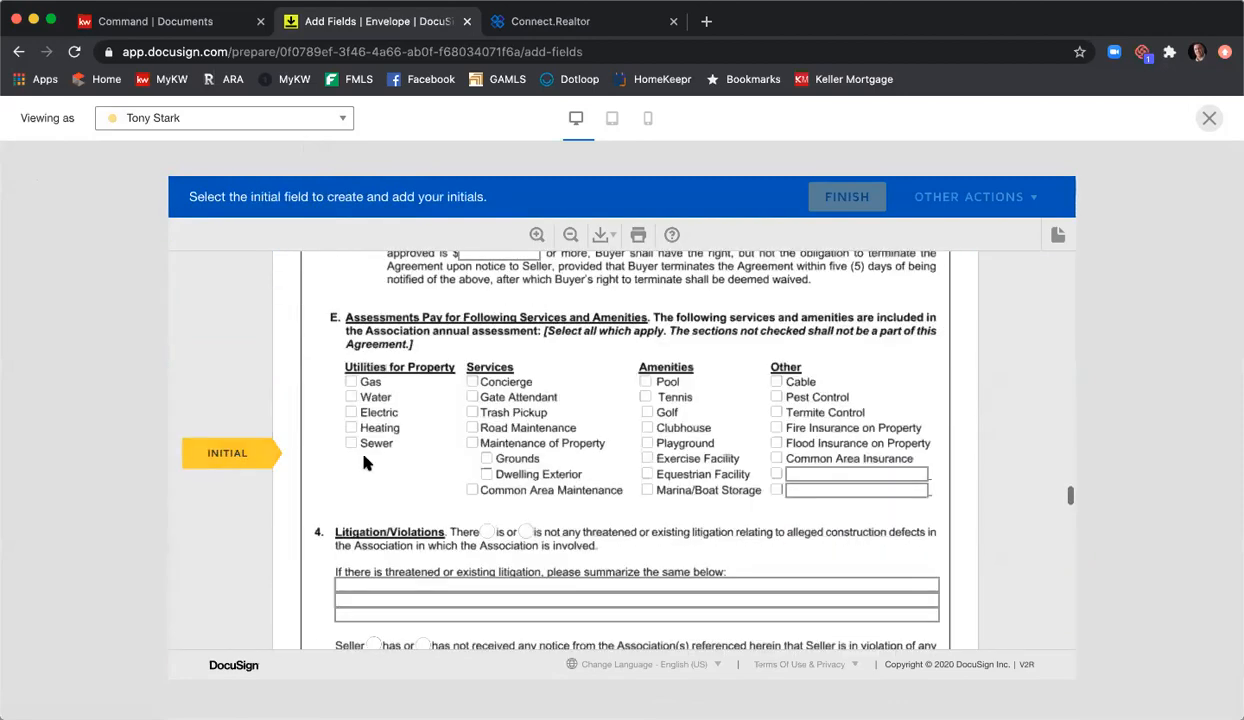
scroll(408, 479, up, 5)
scroll(350, 478, down, 4)
scroll(422, 479, up, 10)
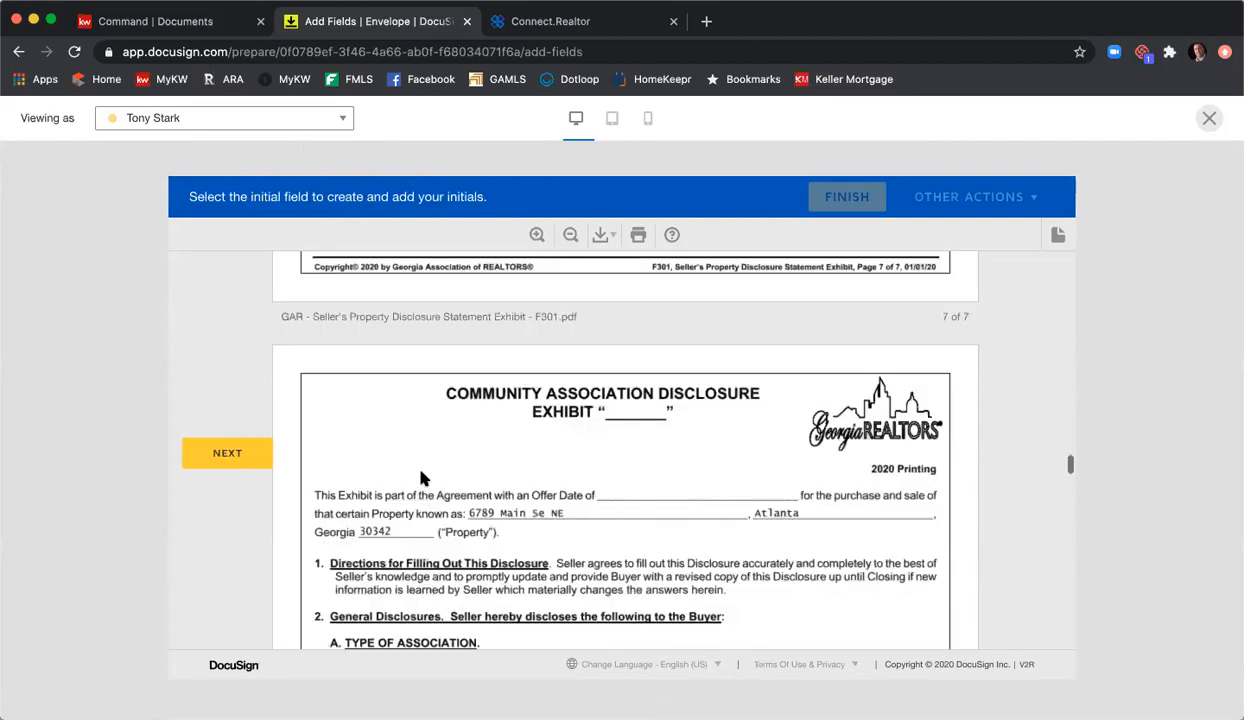
scroll(422, 479, up, 5)
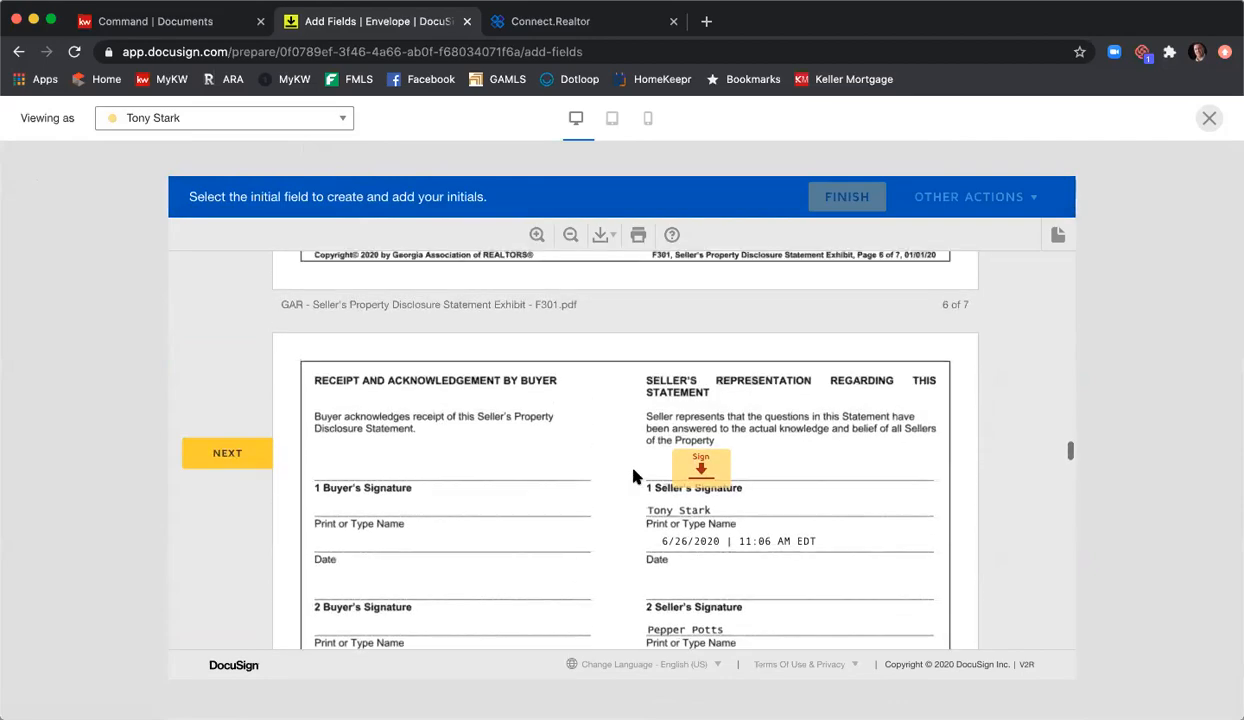
Step: Apply the seller's signatures and initials across the disclosures and purchase agreement
click(701, 466)
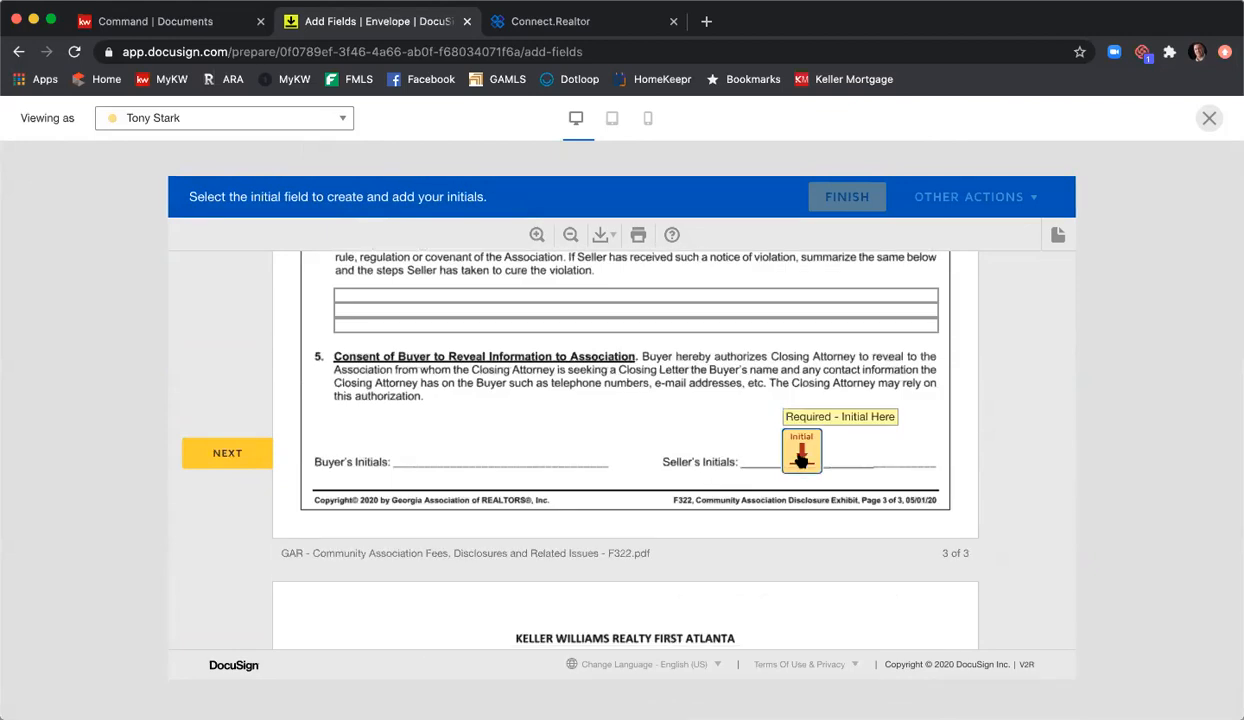
click(801, 452)
click(350, 445)
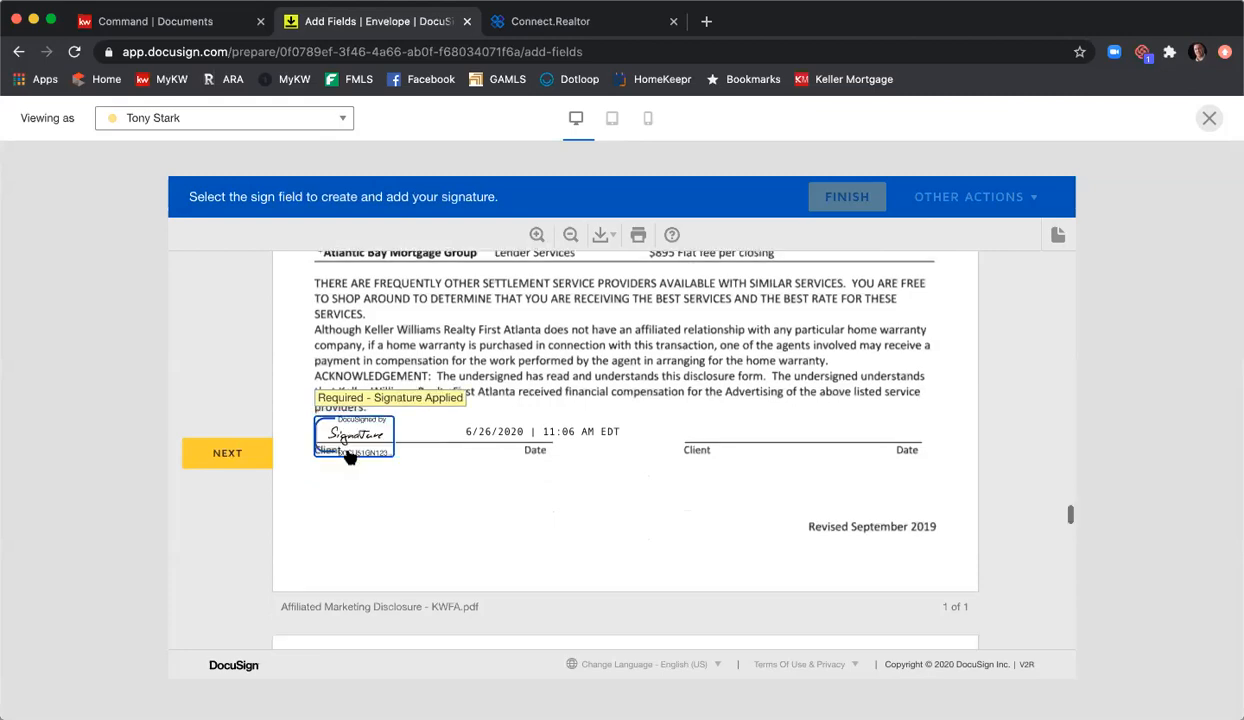
click(340, 448)
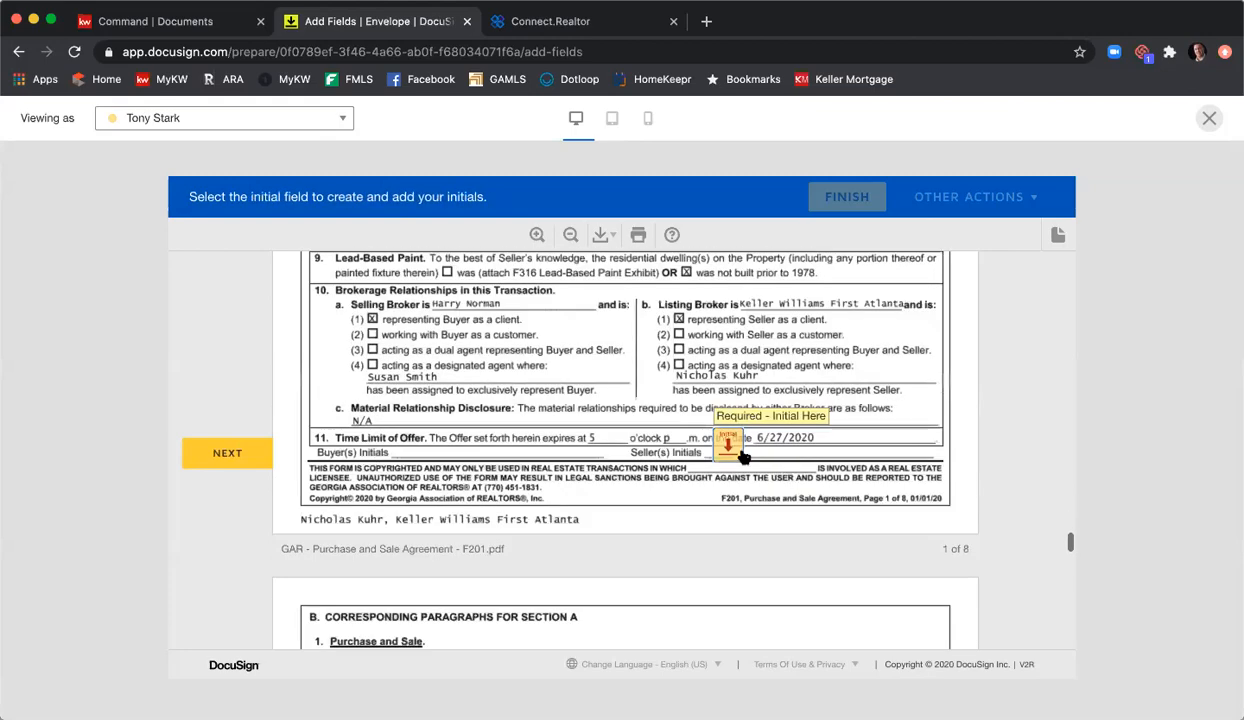
click(741, 454)
click(690, 457)
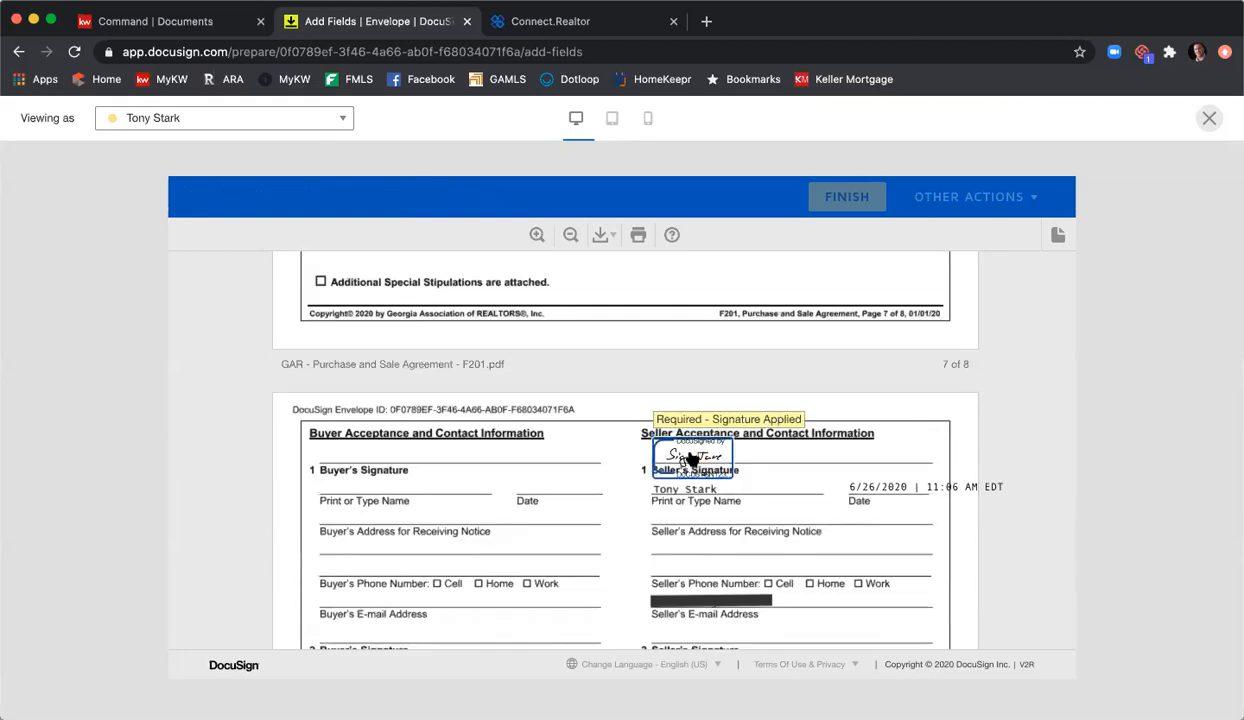
scroll(836, 478, down, 5)
scroll(836, 486, down, 3)
scroll(841, 478, up, 3)
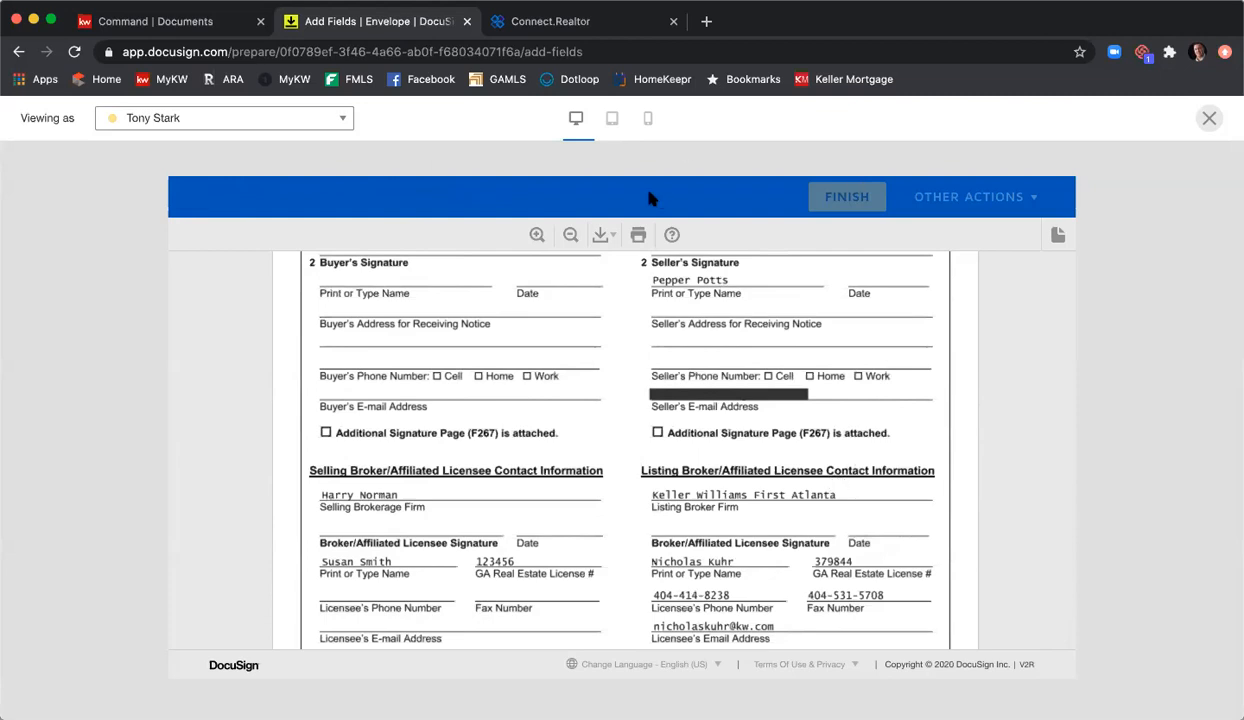
Step: Exit the preview and send the Listing Agreement & PSA envelope to the signers
click(1208, 119)
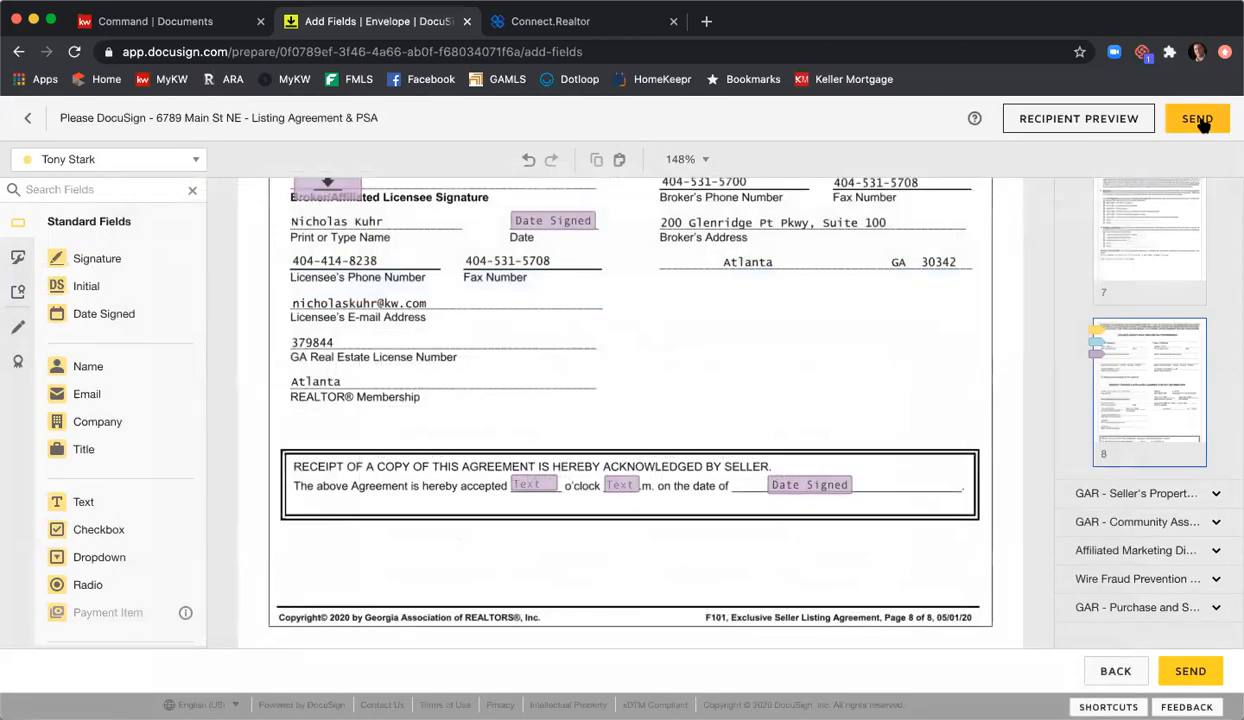
click(1200, 120)
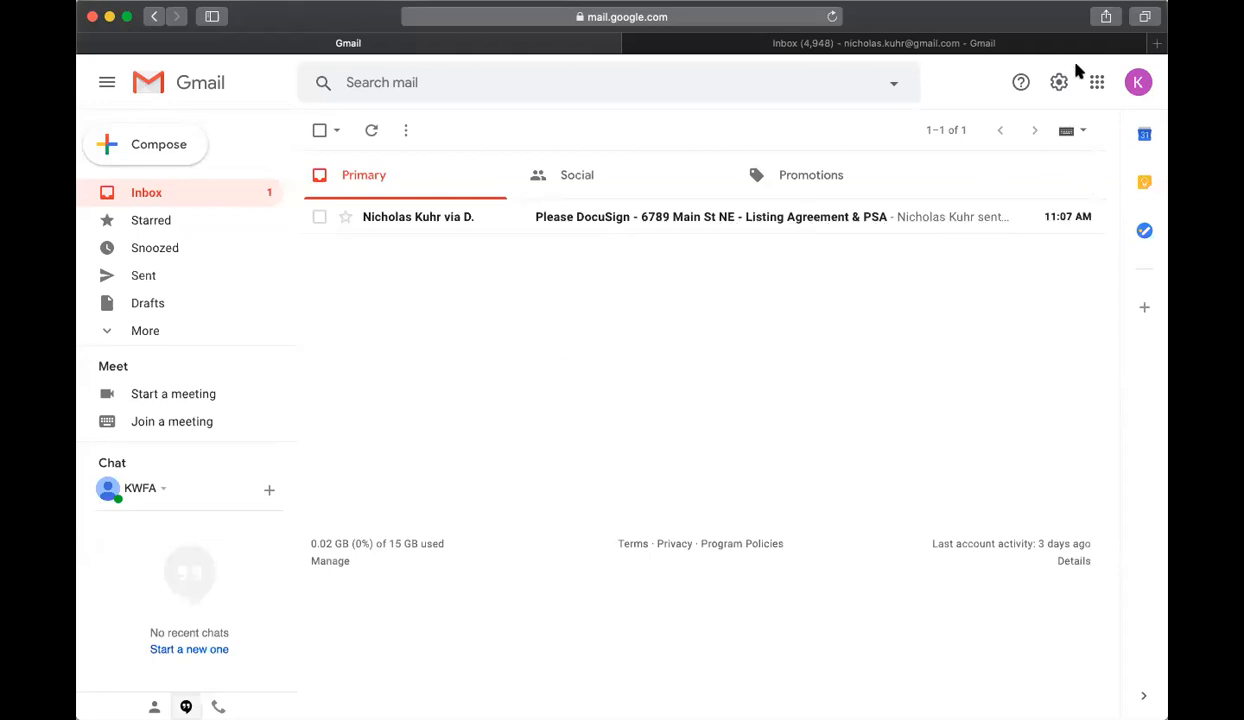
Step: Open the DocuSign signing e-mail in Gmail and launch its documents via Review Documents
click(618, 222)
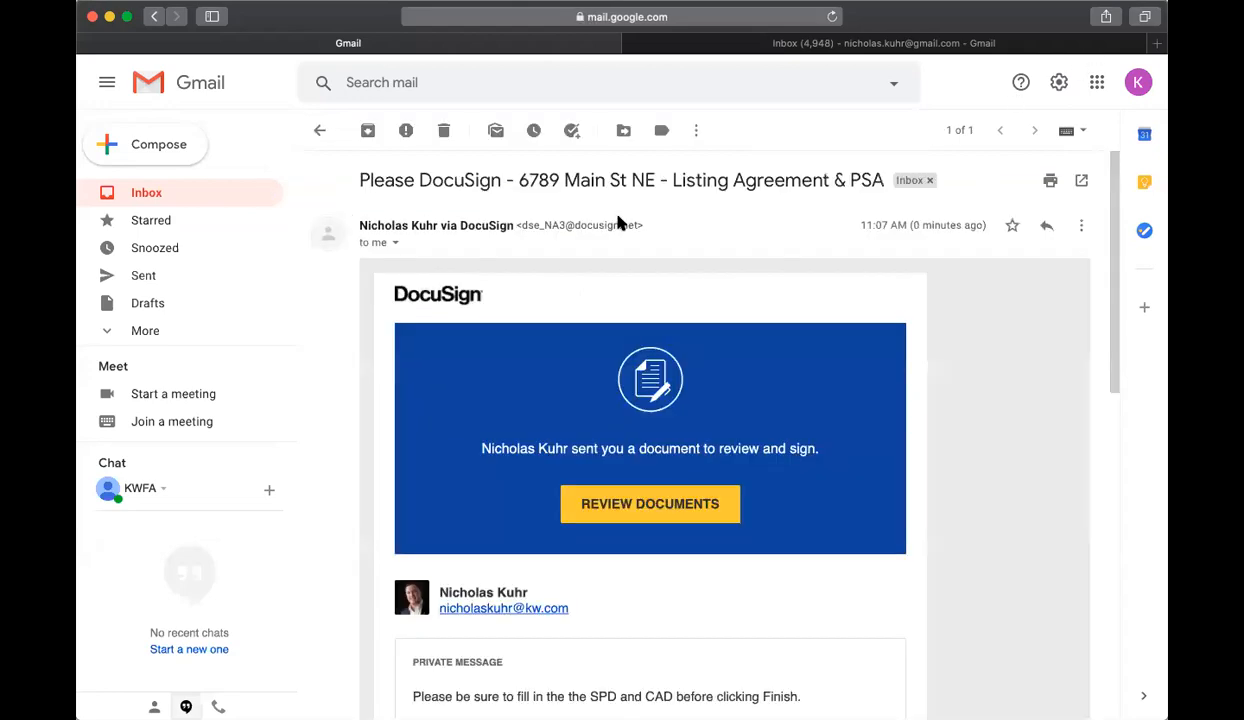
scroll(760, 333, down, 3)
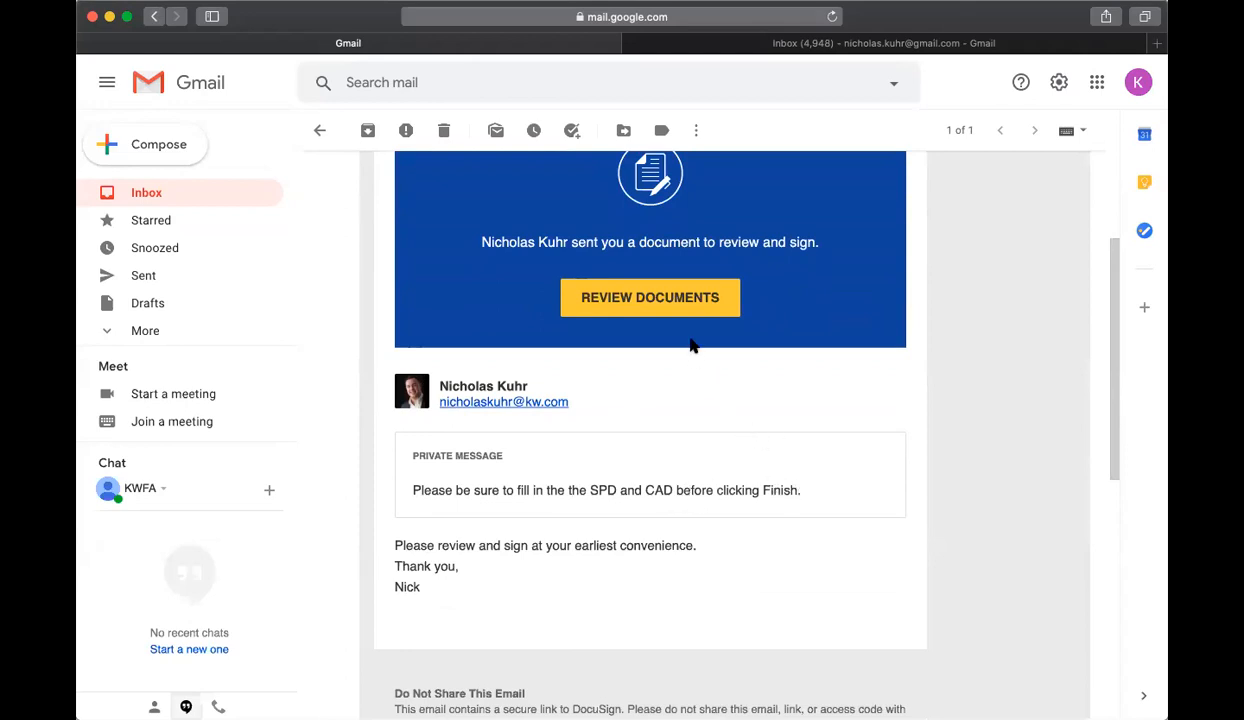
click(660, 298)
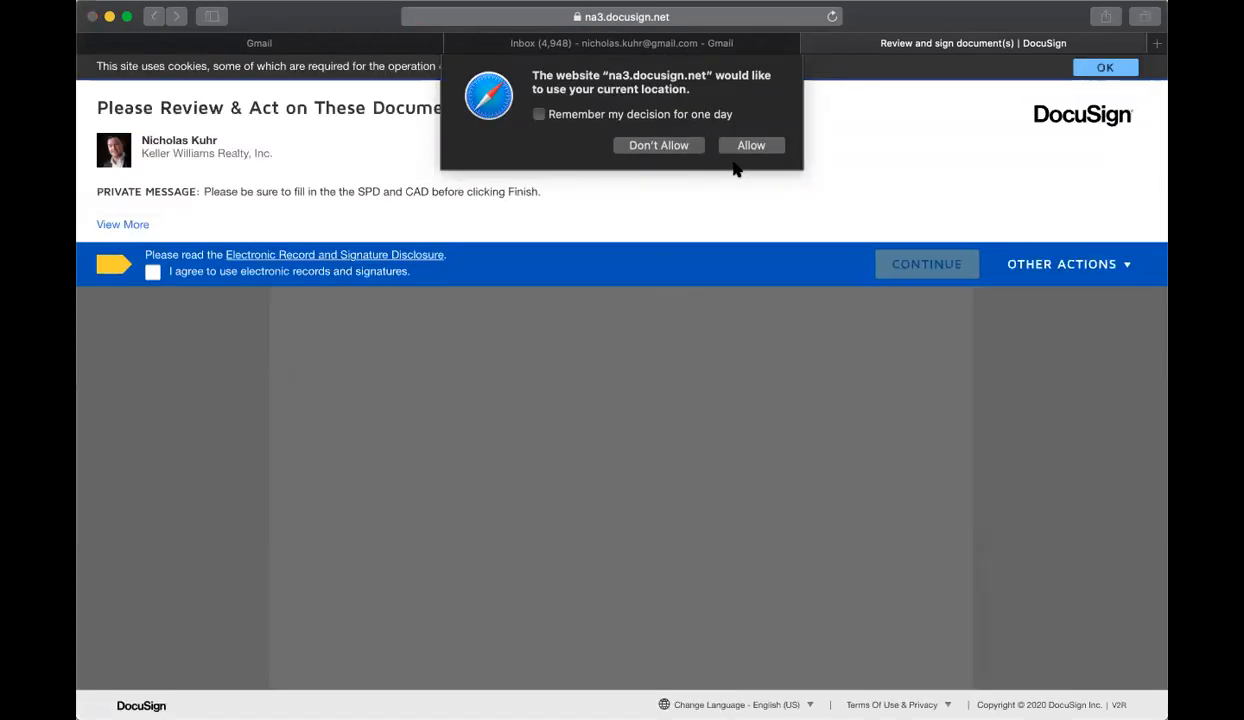
Step: Allow location access, agree to electronic records and signatures, and start signing
click(751, 145)
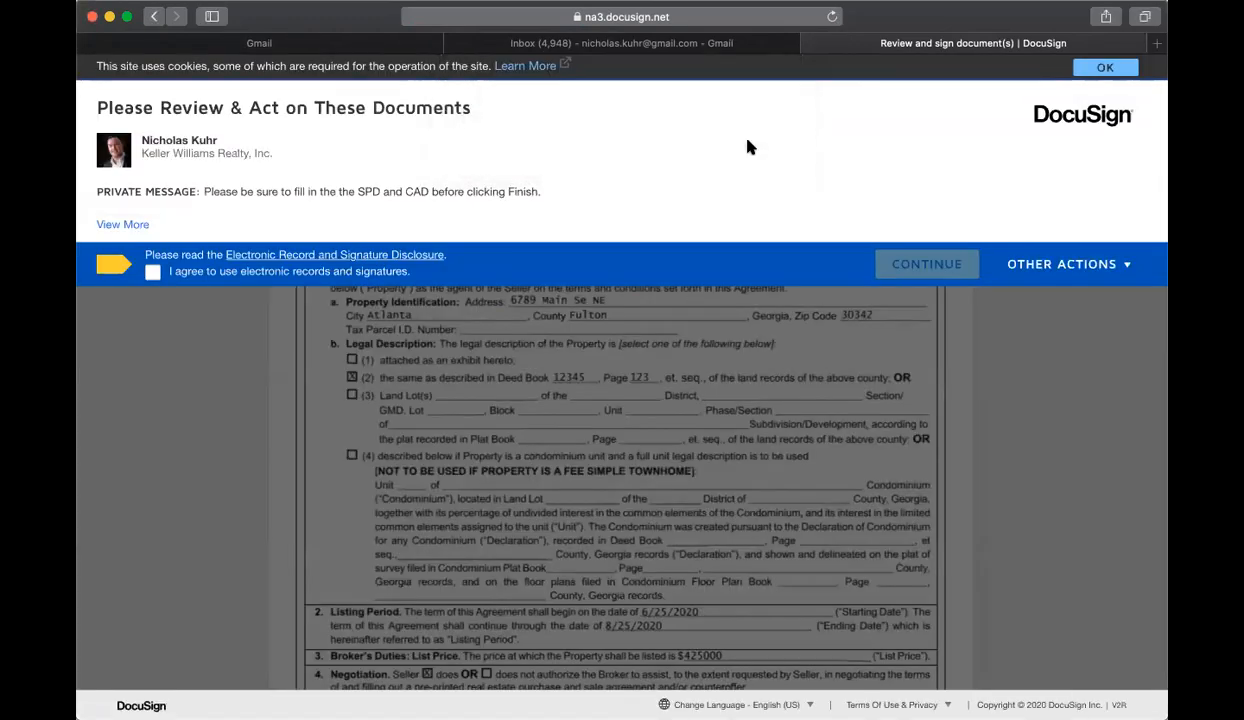
click(153, 273)
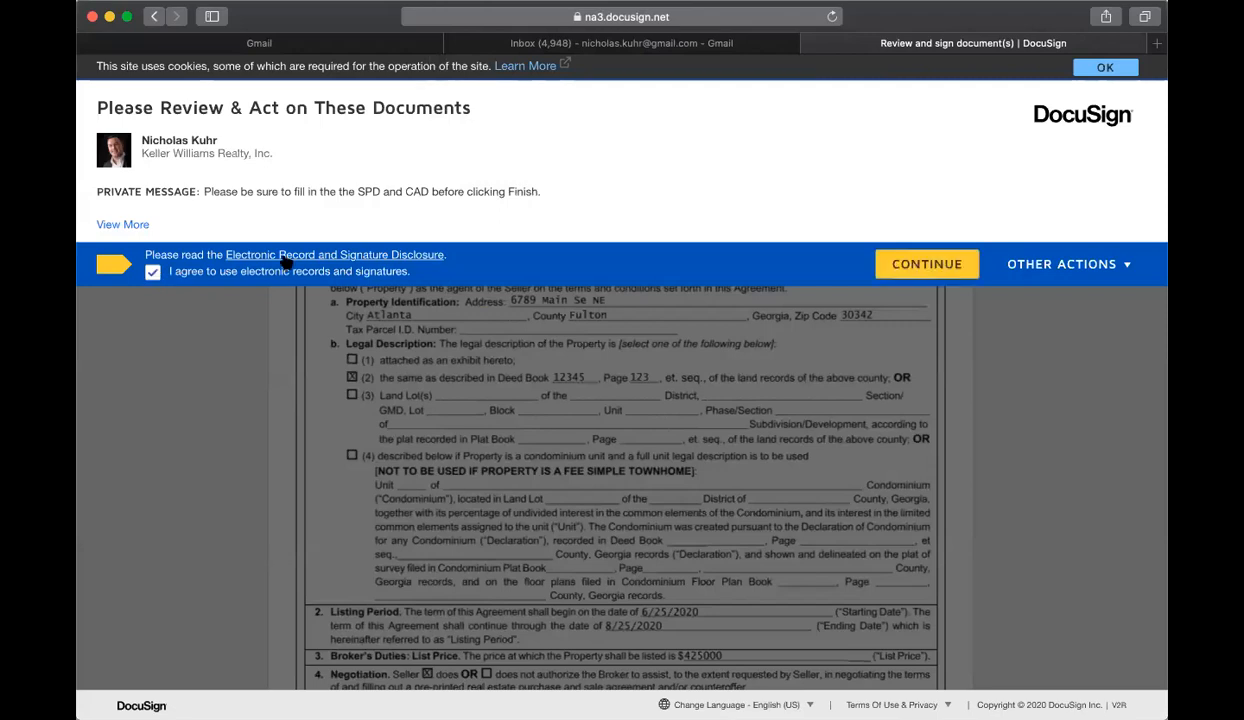
click(920, 266)
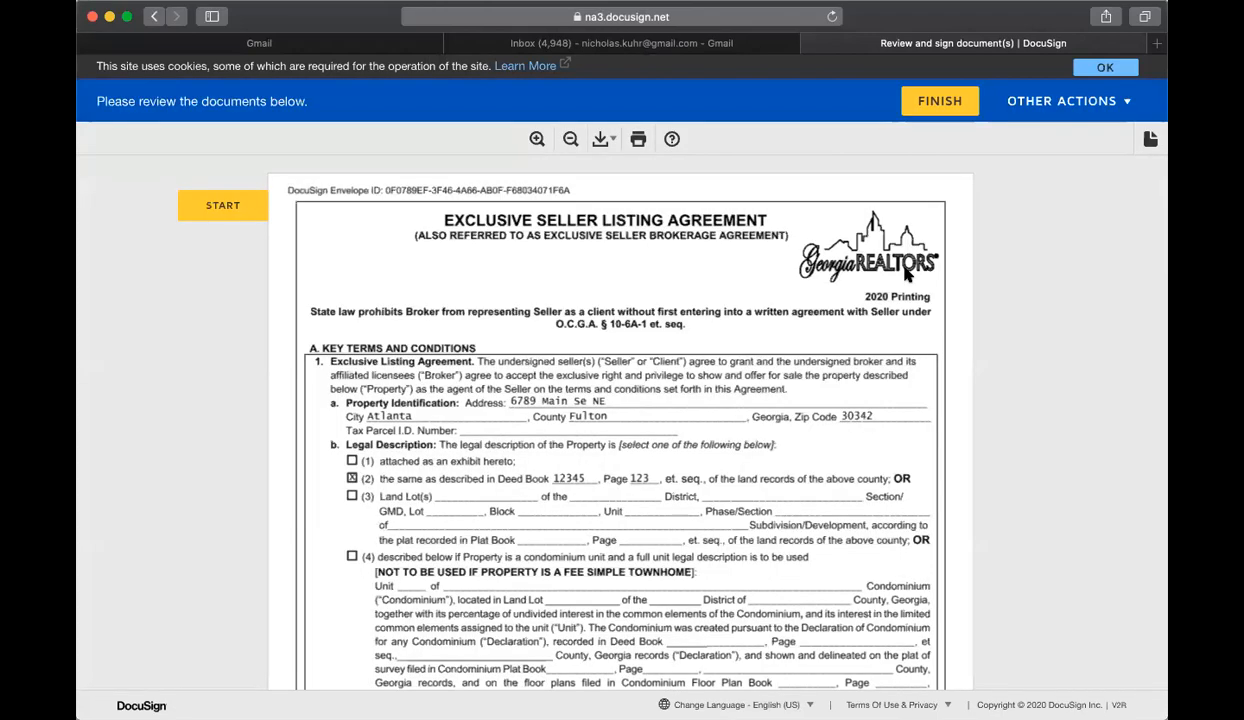
click(223, 206)
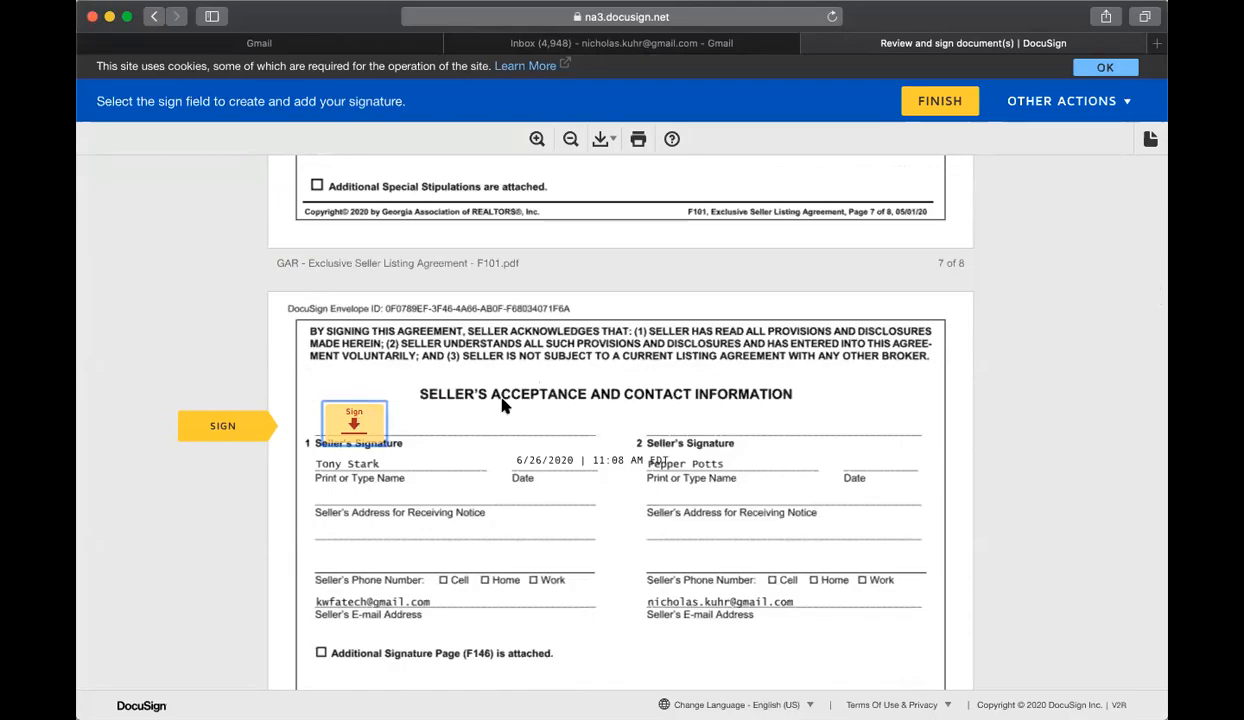
Step: Adopt and apply a signature in the seller's signature field of the listing agreement
scroll(500, 405, up, 15)
scroll(495, 405, up, 15)
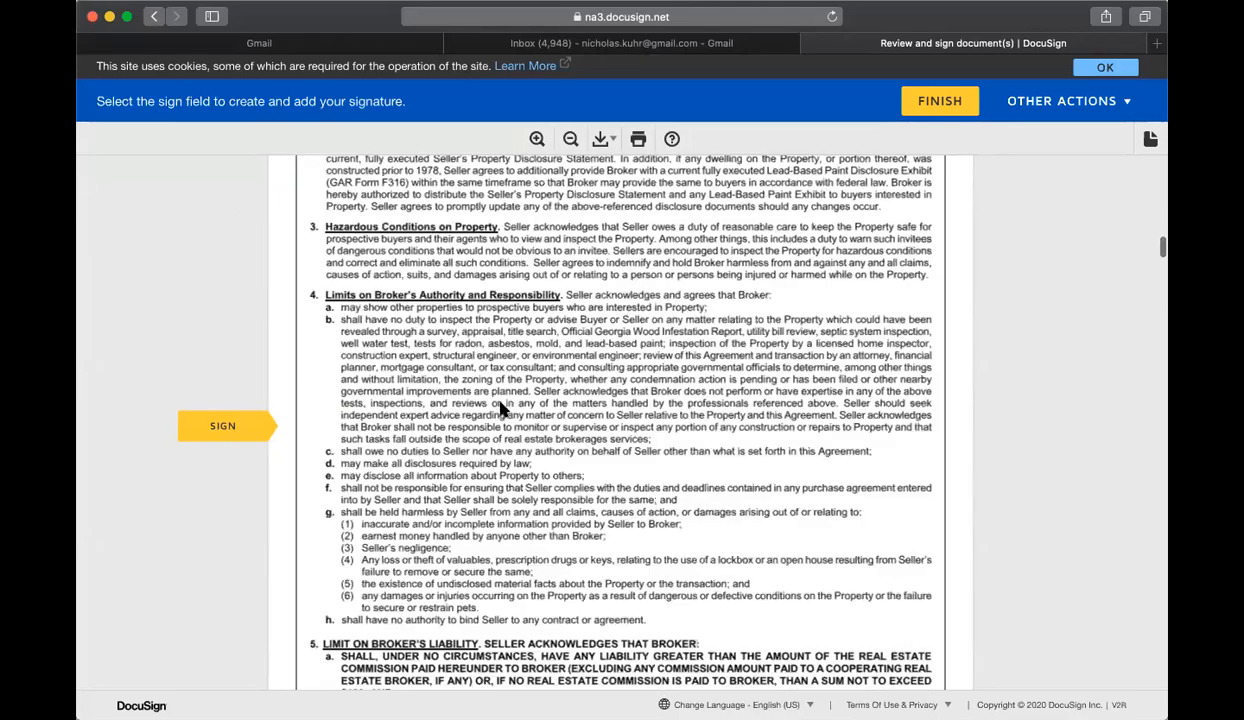
scroll(500, 412, up, 15)
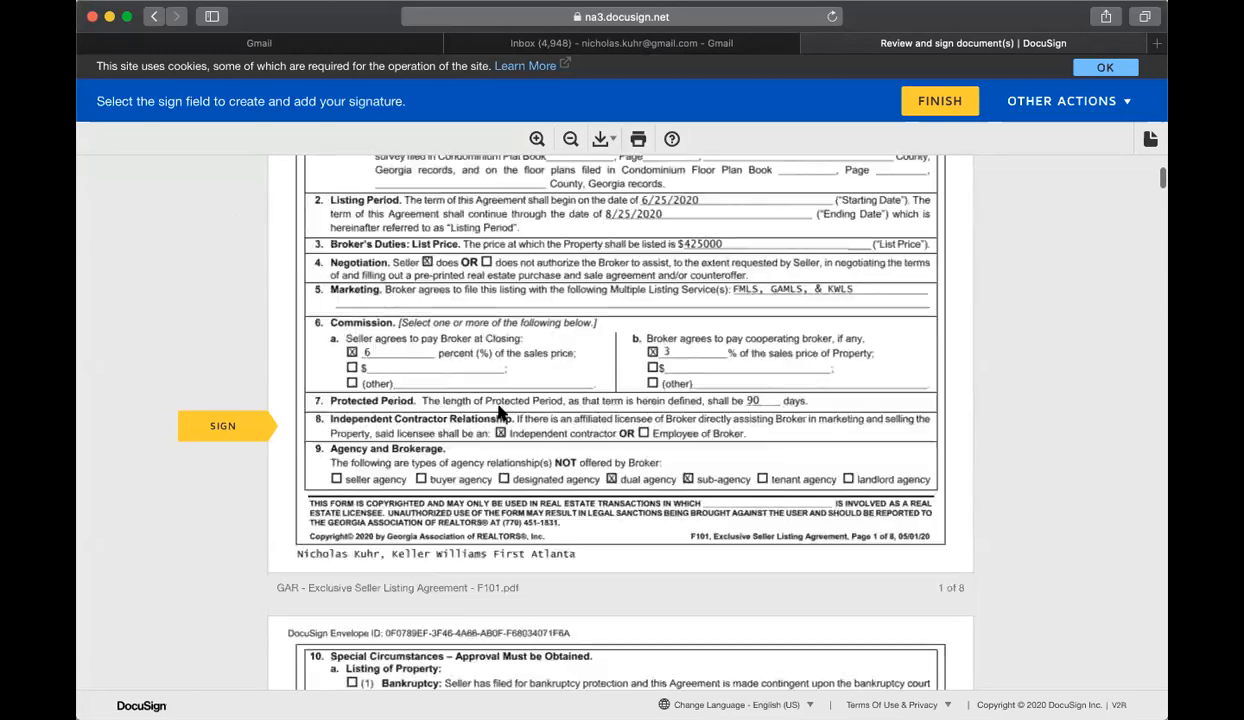
scroll(503, 408, down, 10)
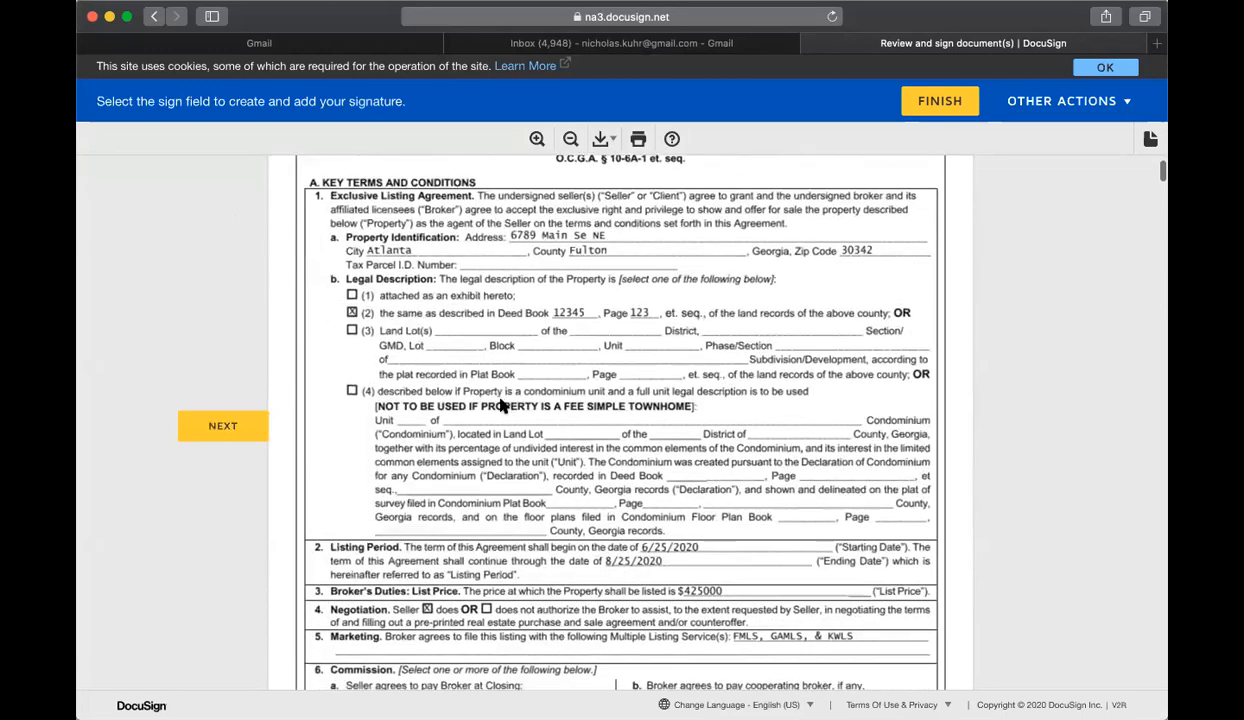
scroll(500, 408, down, 15)
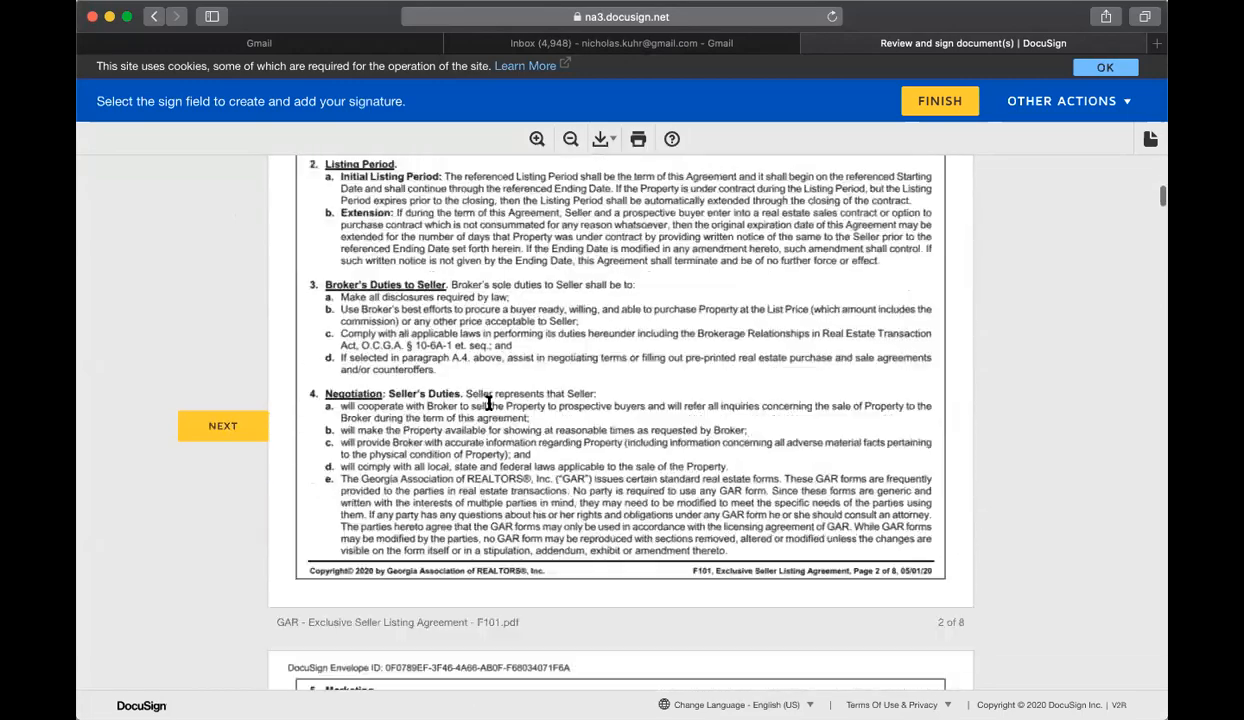
scroll(487, 408, down, 20)
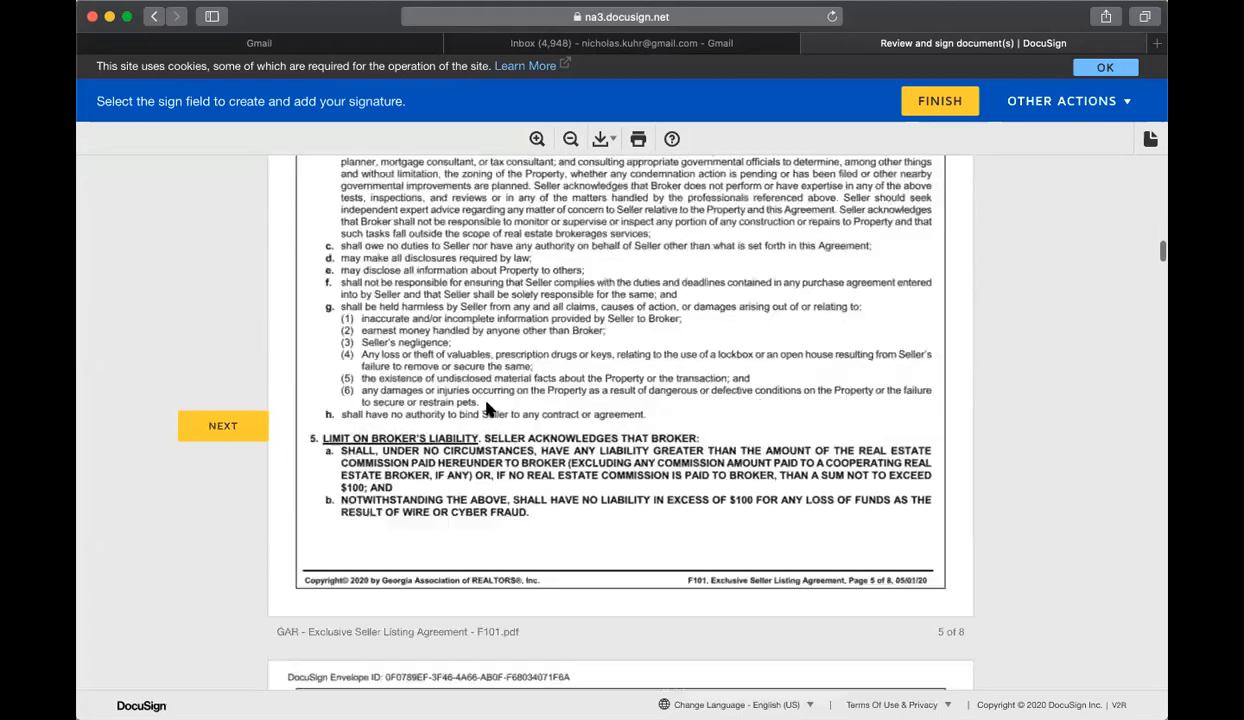
scroll(487, 410, down, 3)
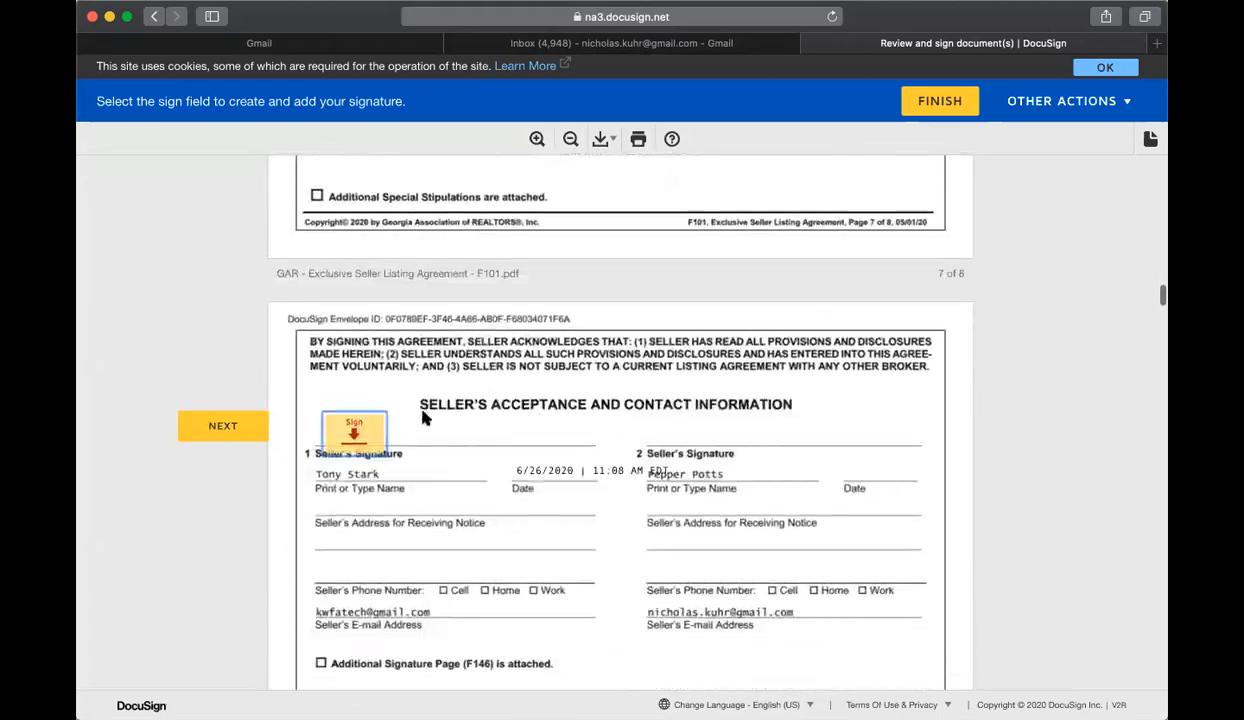
click(358, 428)
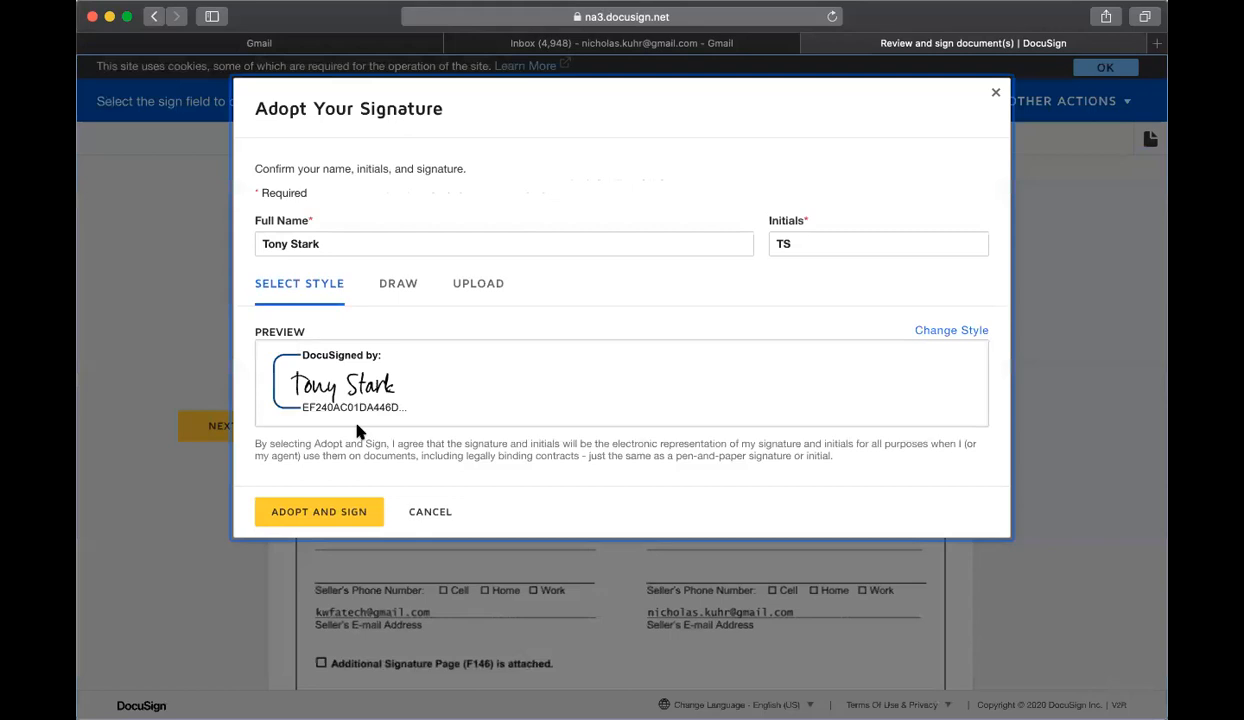
click(336, 512)
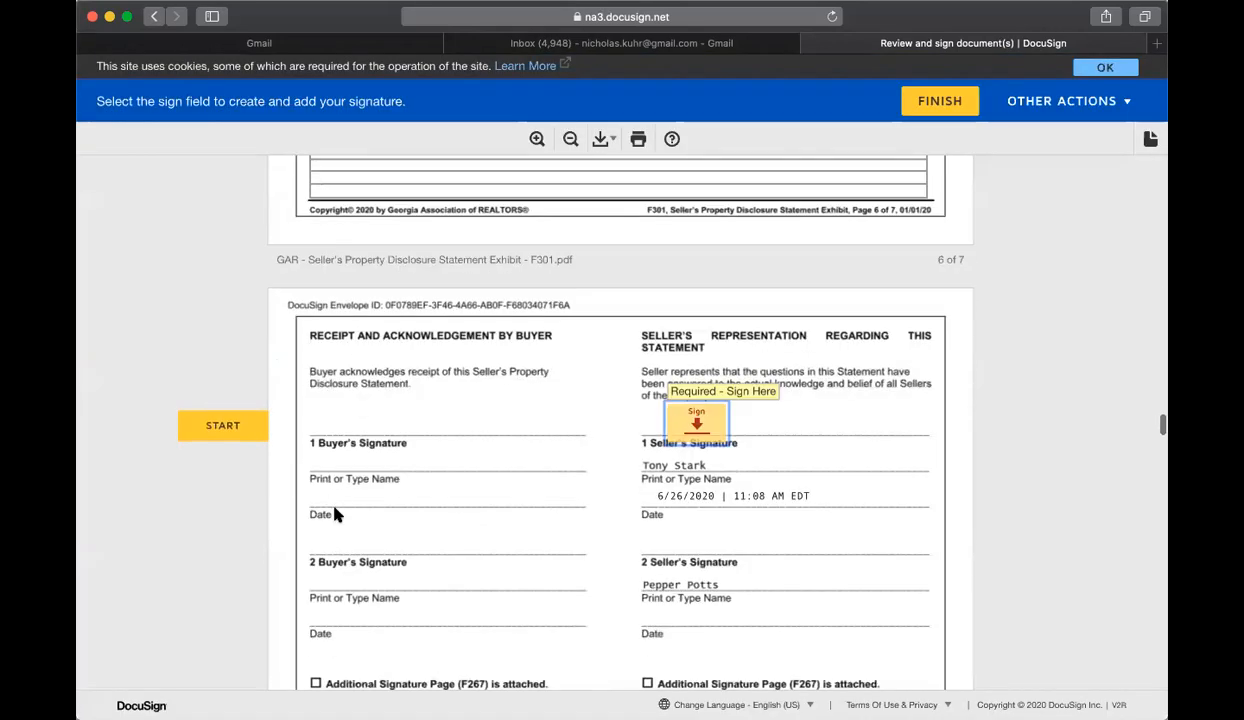
Step: Fill disclosure section 1: built 2012, vacant Yes, occupancy No, 1(c) and 1(d) Yes, plus an explanation
scroll(507, 482, up, 20)
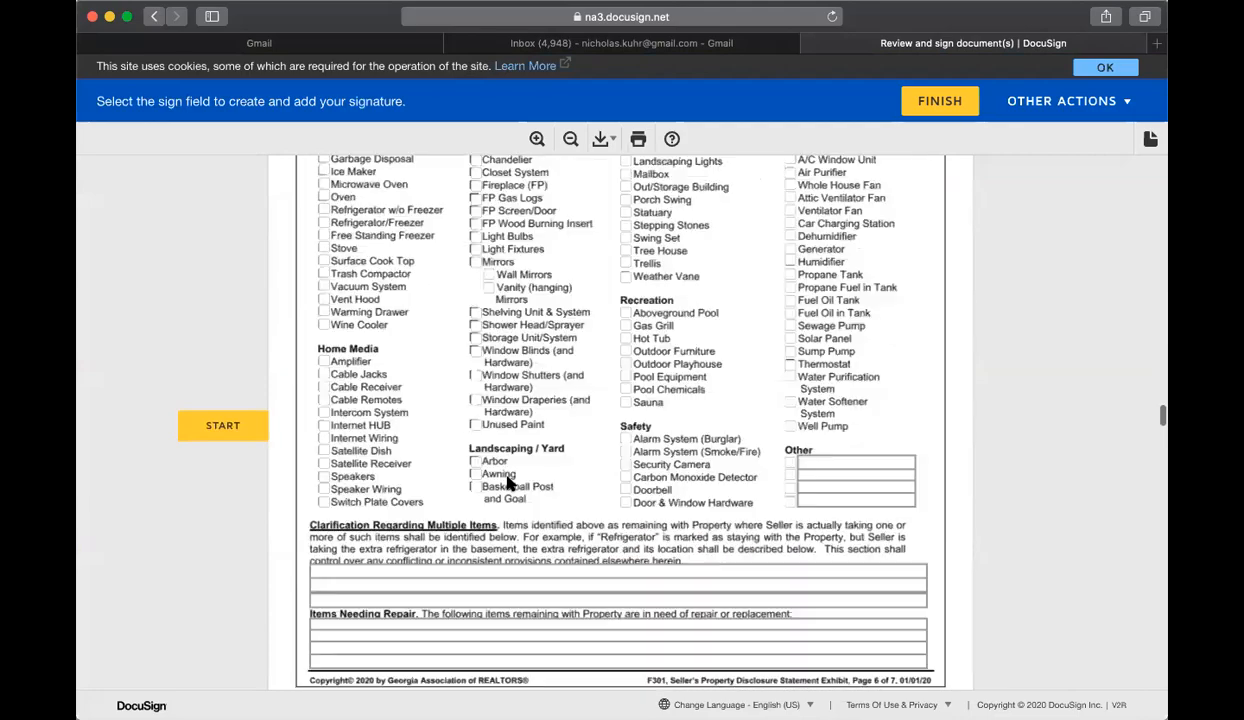
scroll(514, 484, up, 20)
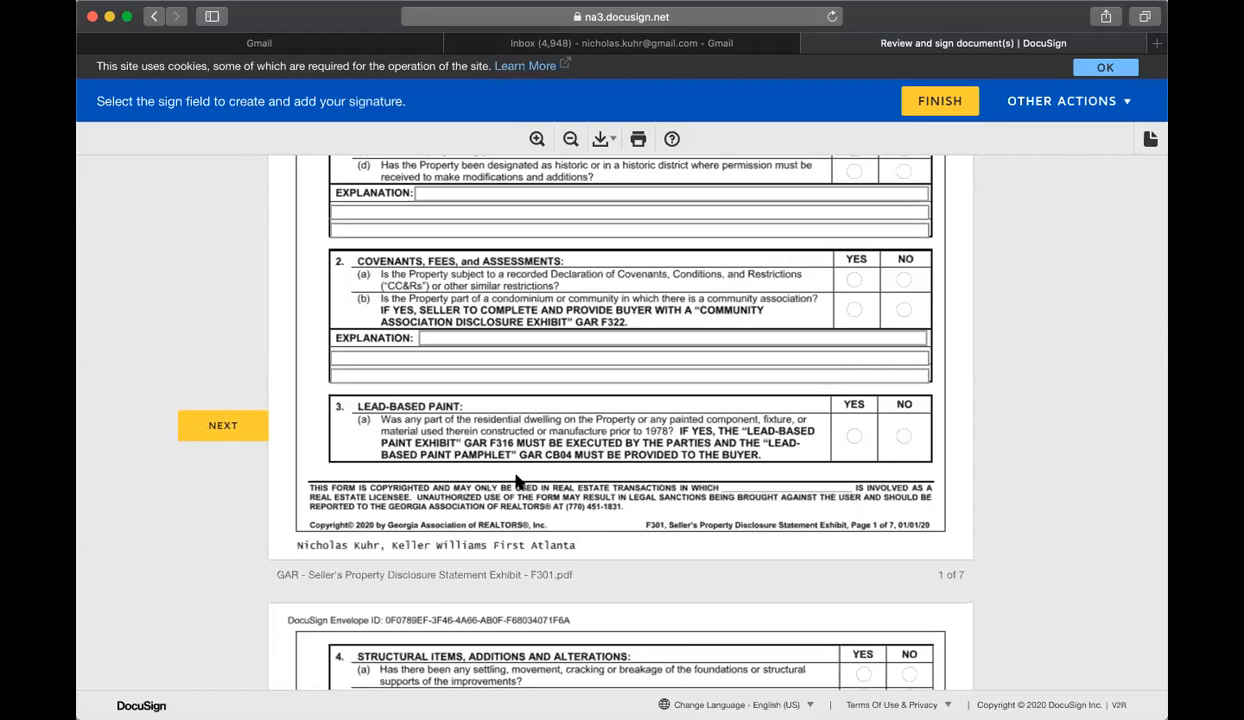
scroll(517, 481, up, 15)
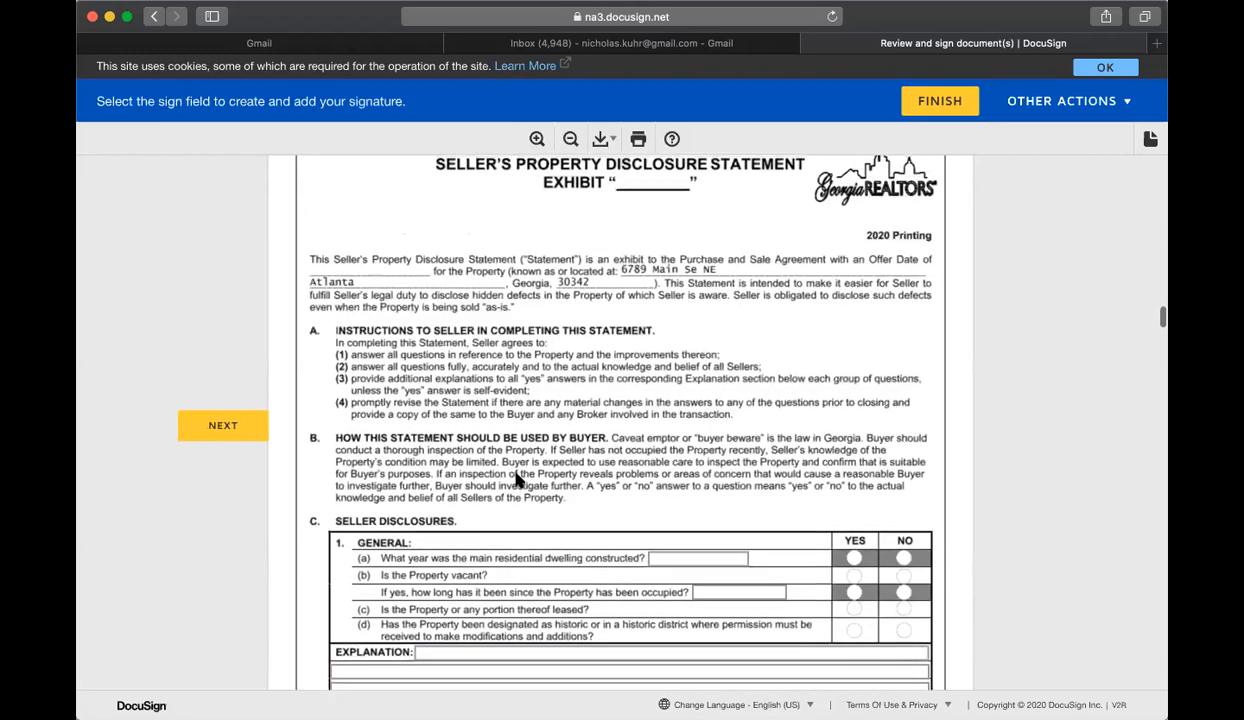
scroll(517, 481, down, 10)
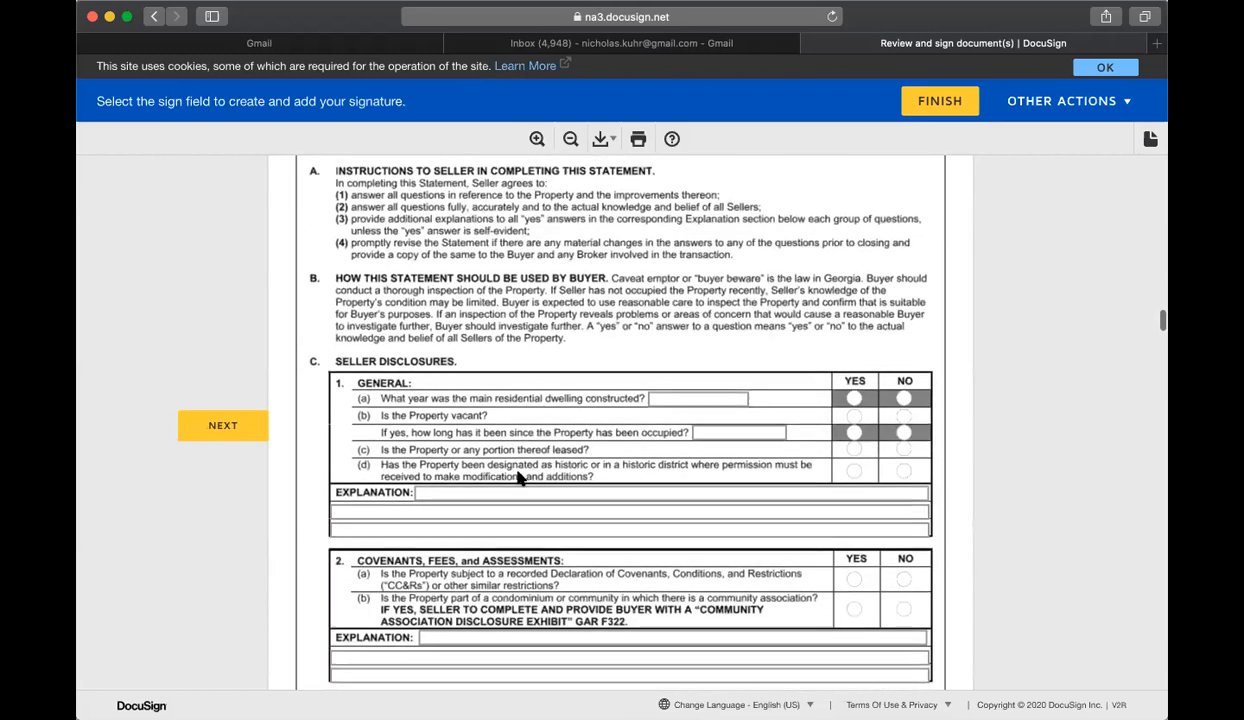
click(698, 397)
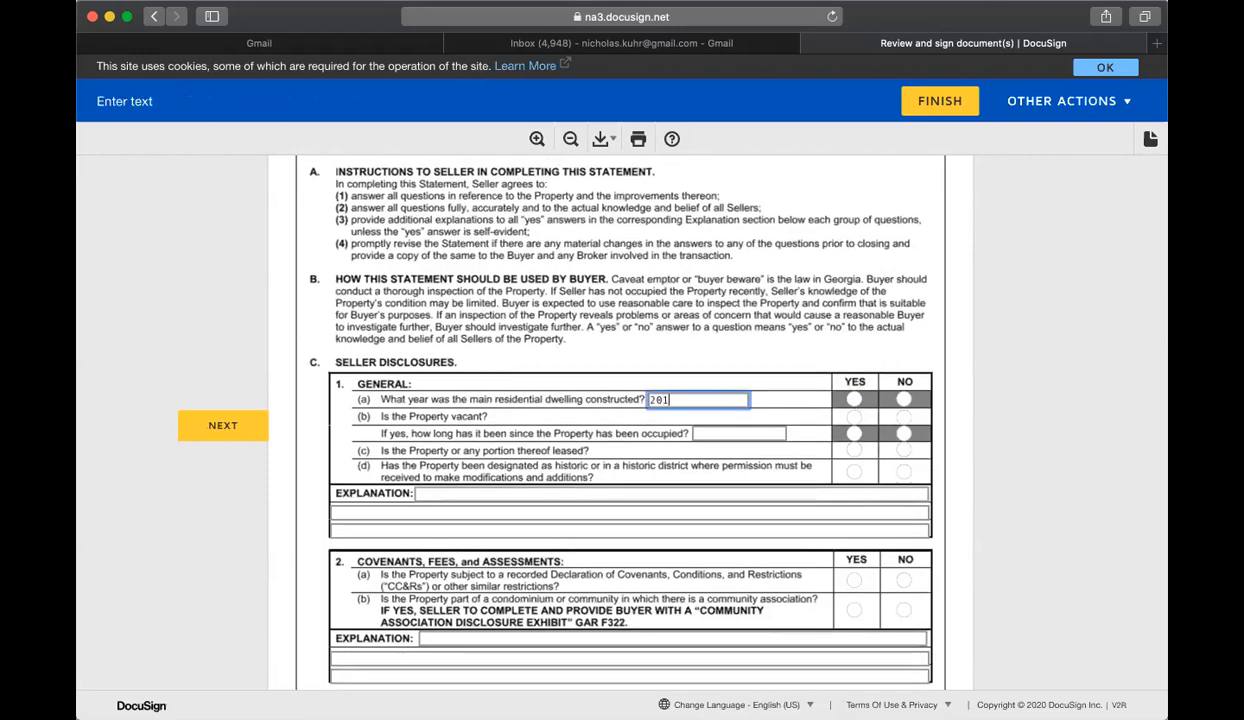
click(854, 416)
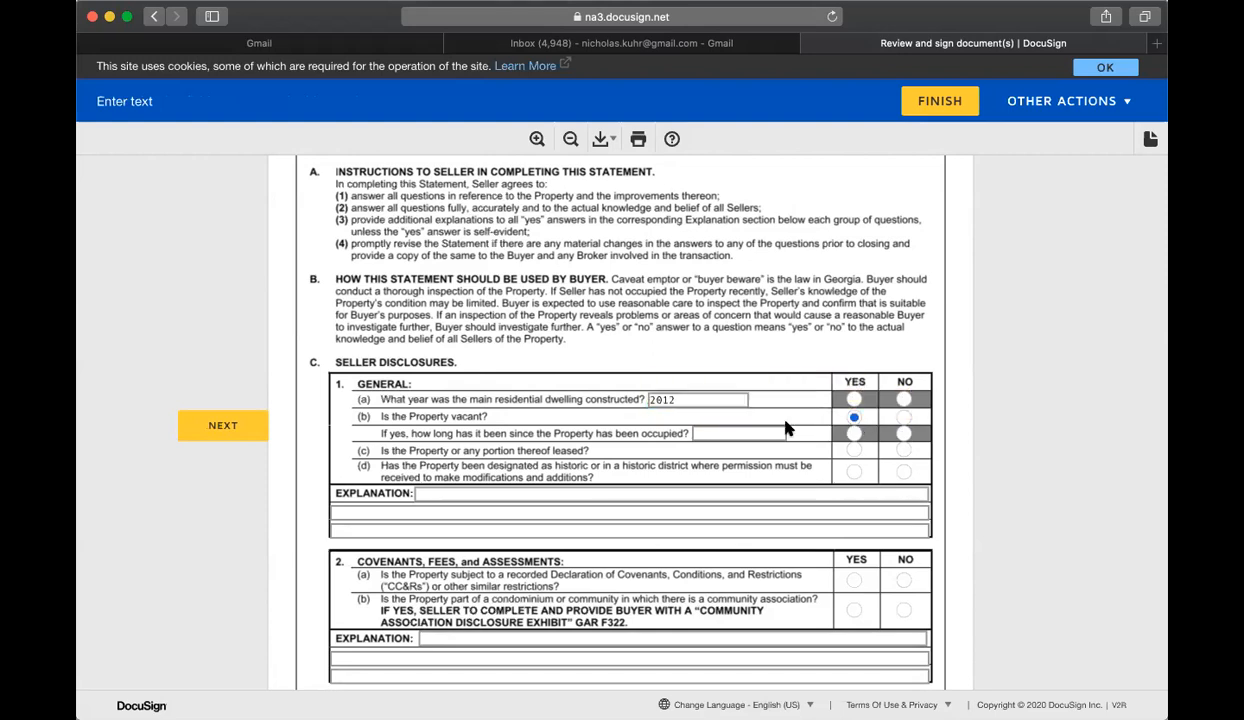
click(903, 433)
click(854, 450)
click(854, 471)
click(728, 492)
text(In)
key(Tab)
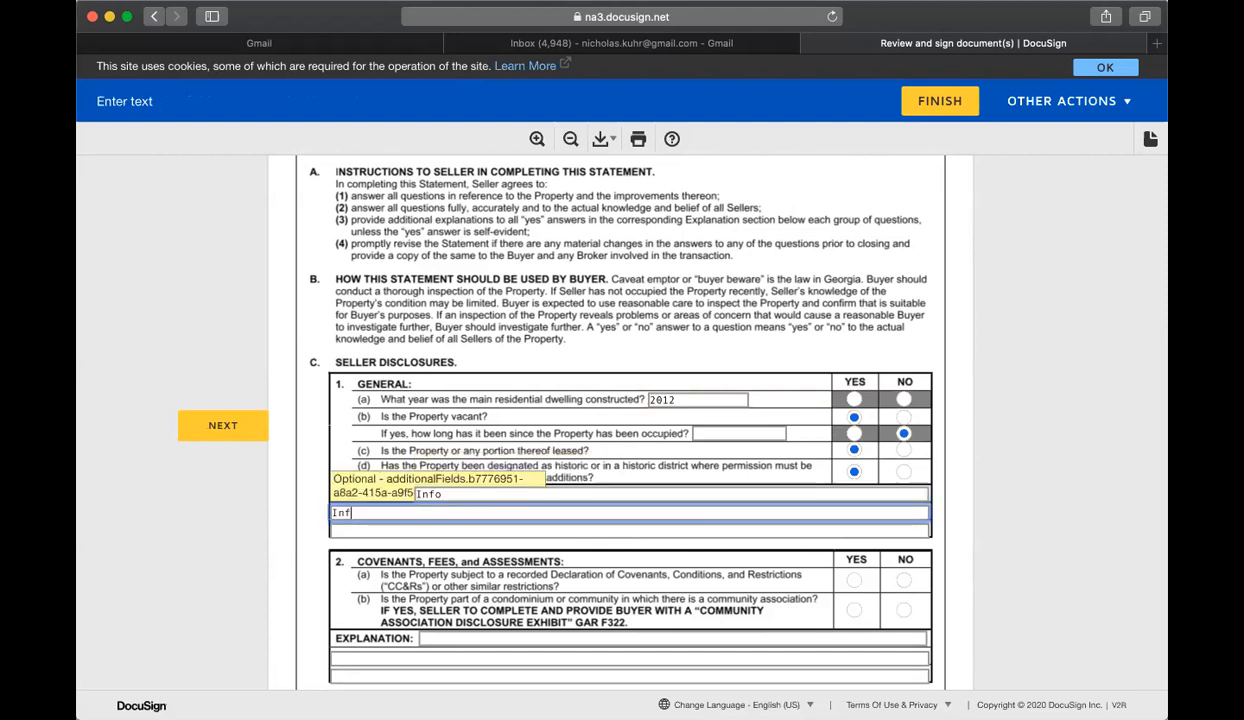
key(Tab)
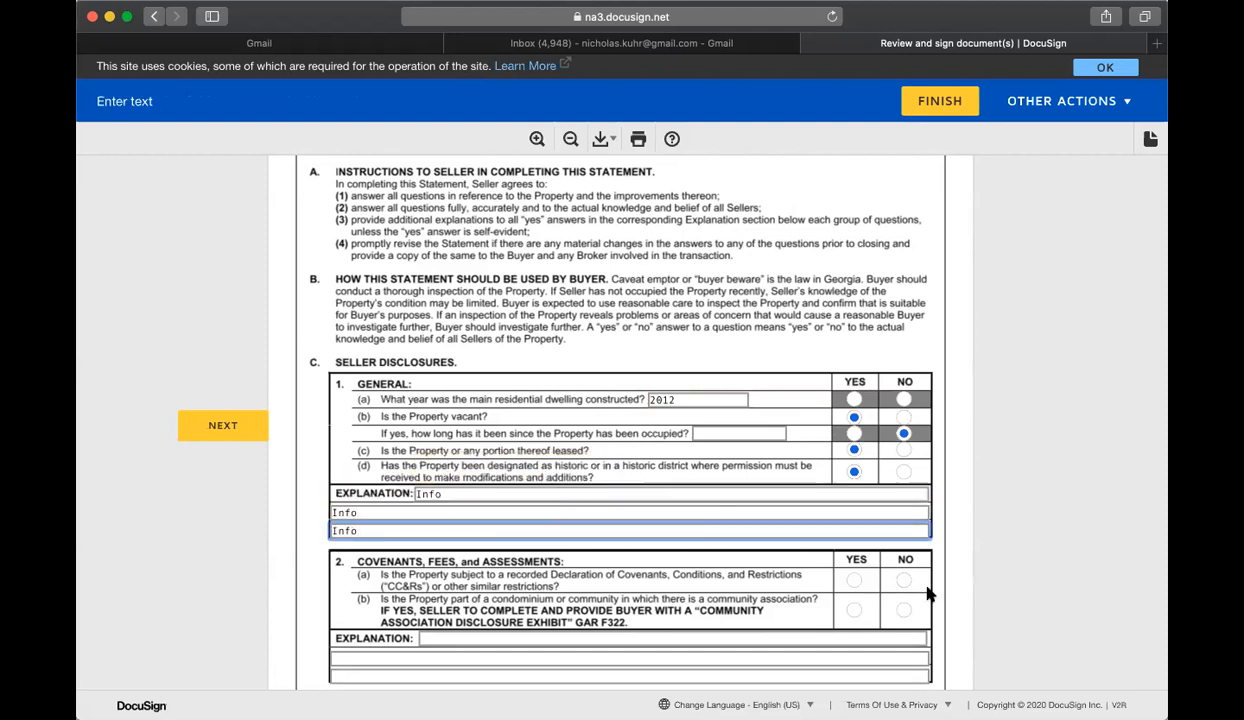
click(835, 562)
Step: Answer Yes to 2(a) and 2(b), add Info explanations, and answer No to lead-based paint
click(854, 580)
click(854, 610)
scroll(828, 580, down, 3)
click(668, 506)
text(Info)
key(Tab)
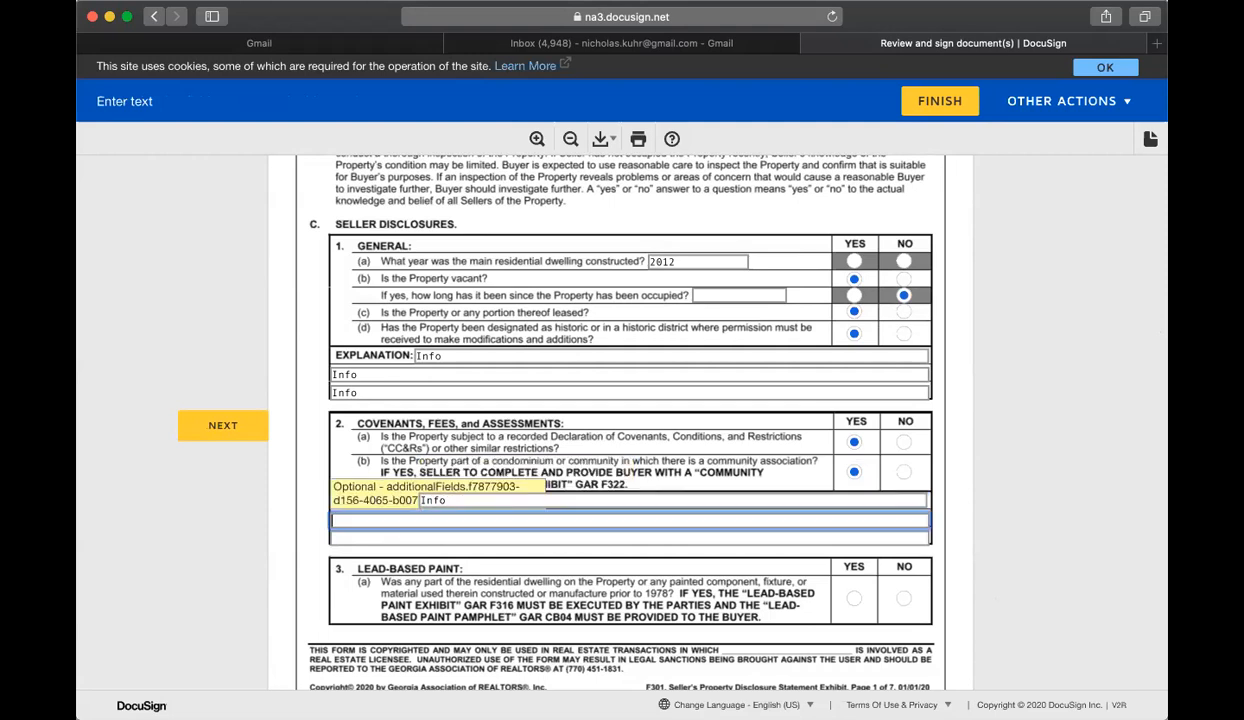
text(Info)
key(Tab)
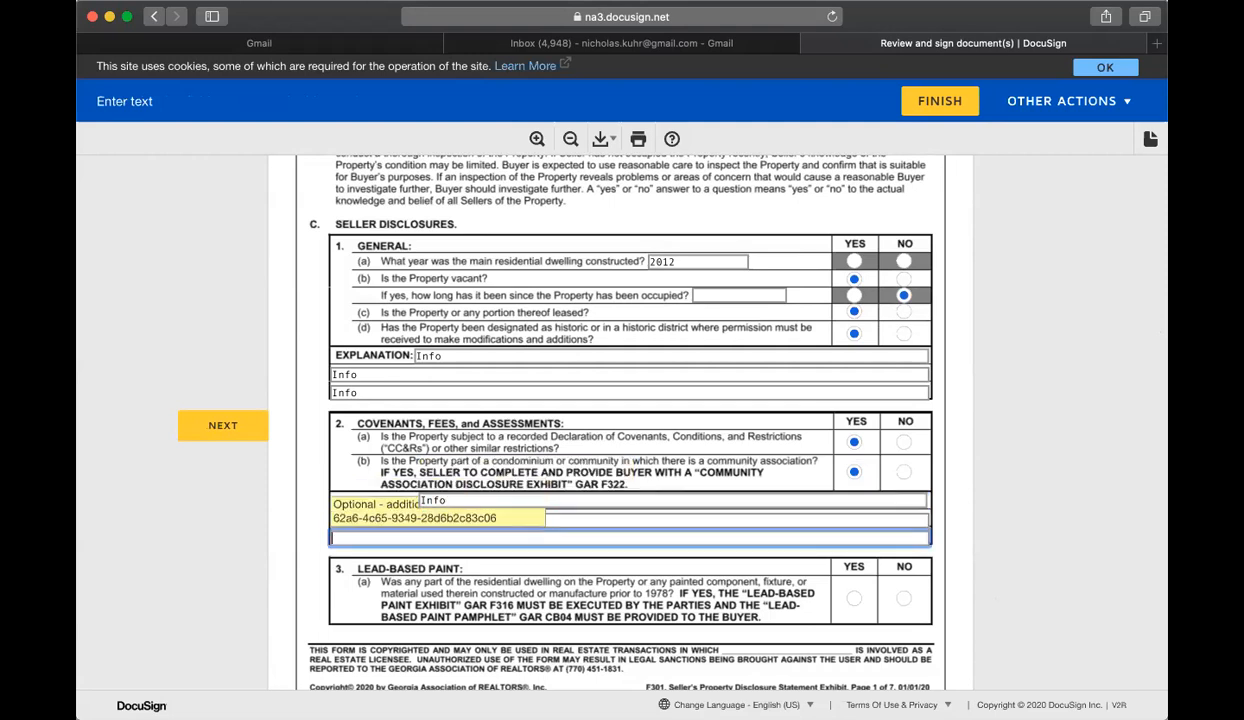
click(903, 598)
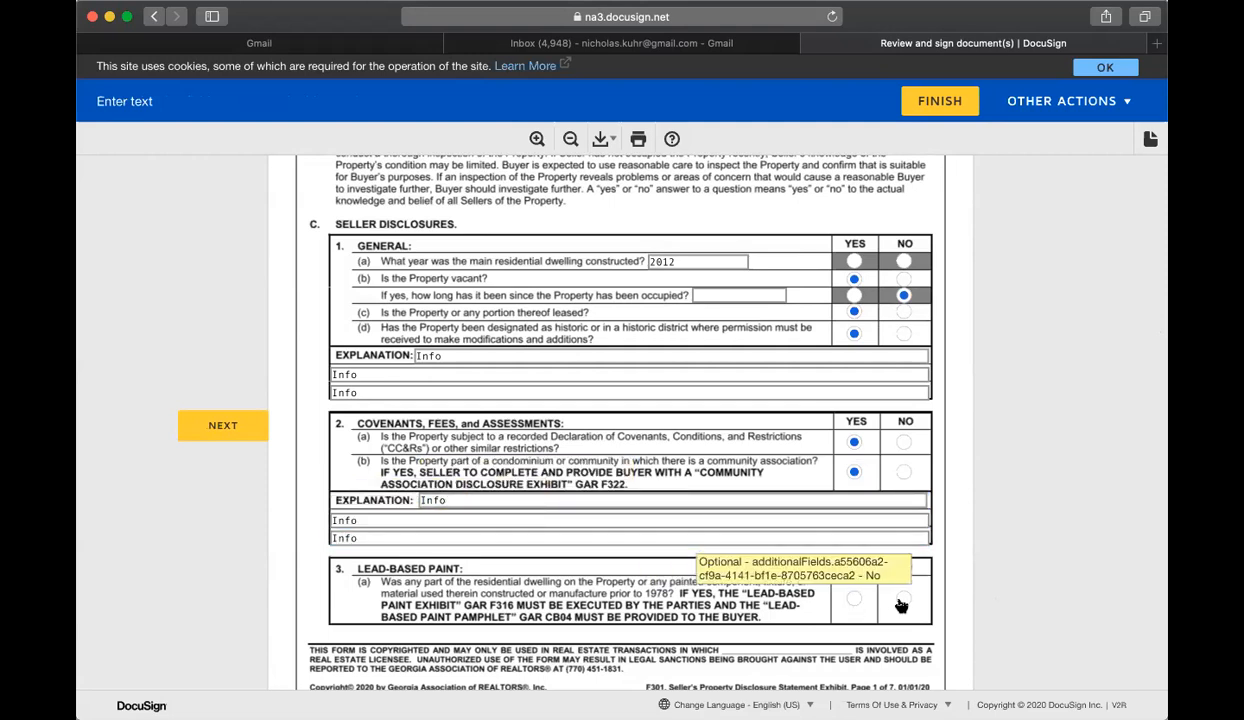
Step: Answer section 4: 4(a), 4(e), 4(g) Yes; 4(f), 4(h) No; explanation Info
scroll(843, 443, down, 10)
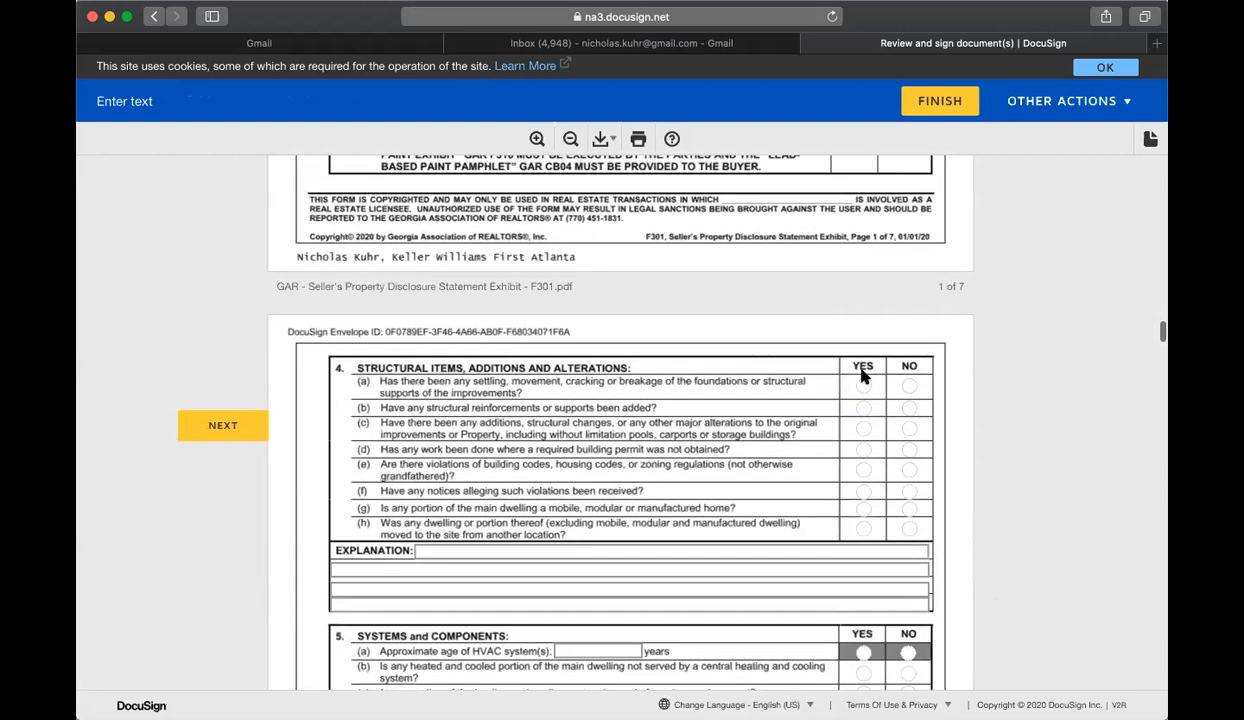
click(864, 388)
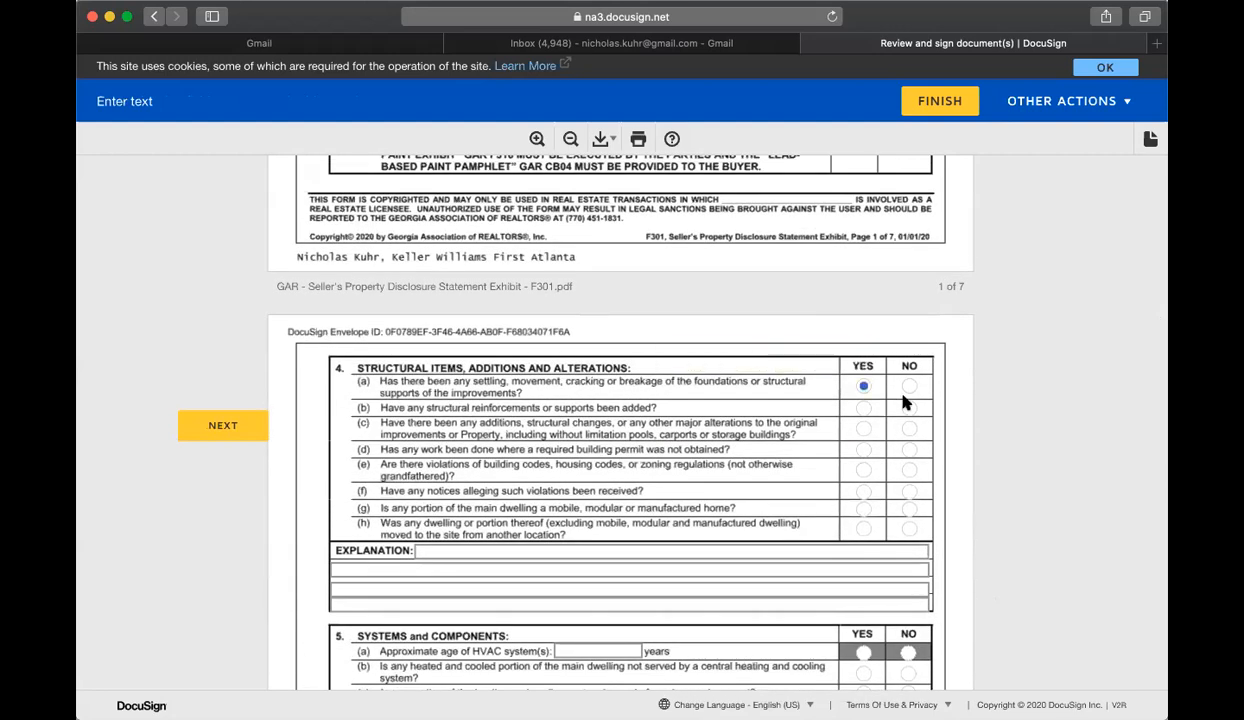
click(864, 469)
click(909, 491)
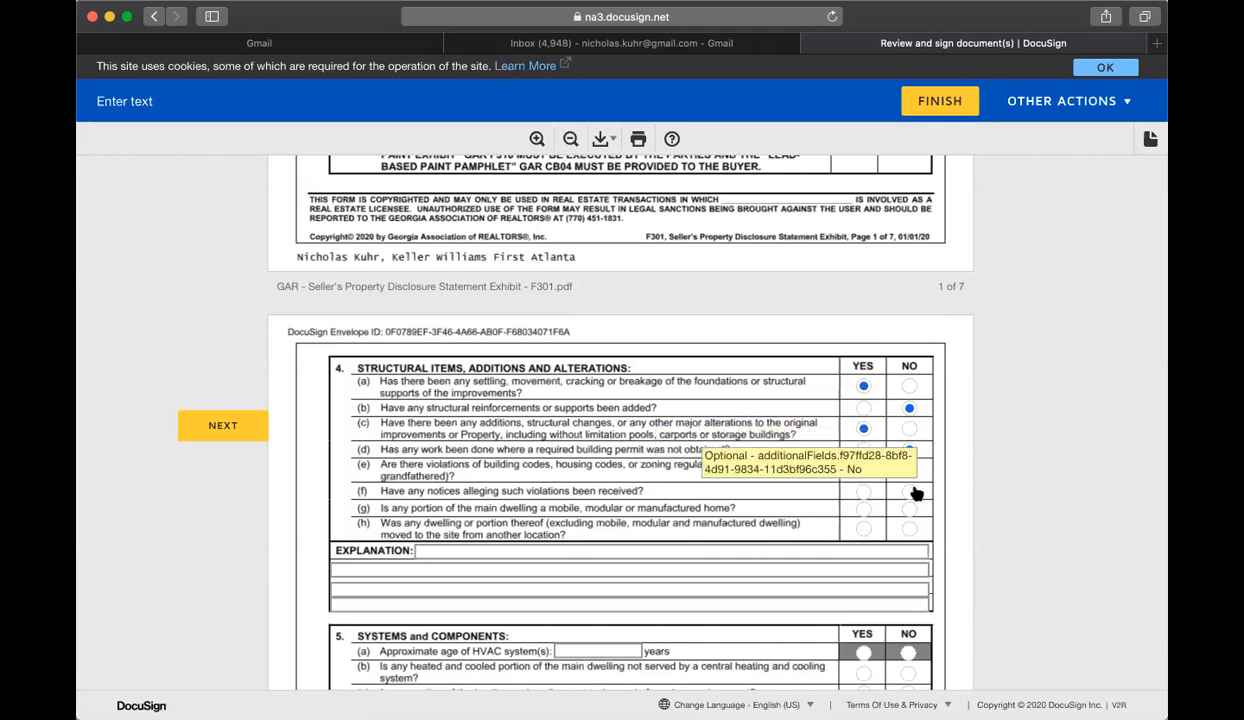
click(864, 510)
click(909, 528)
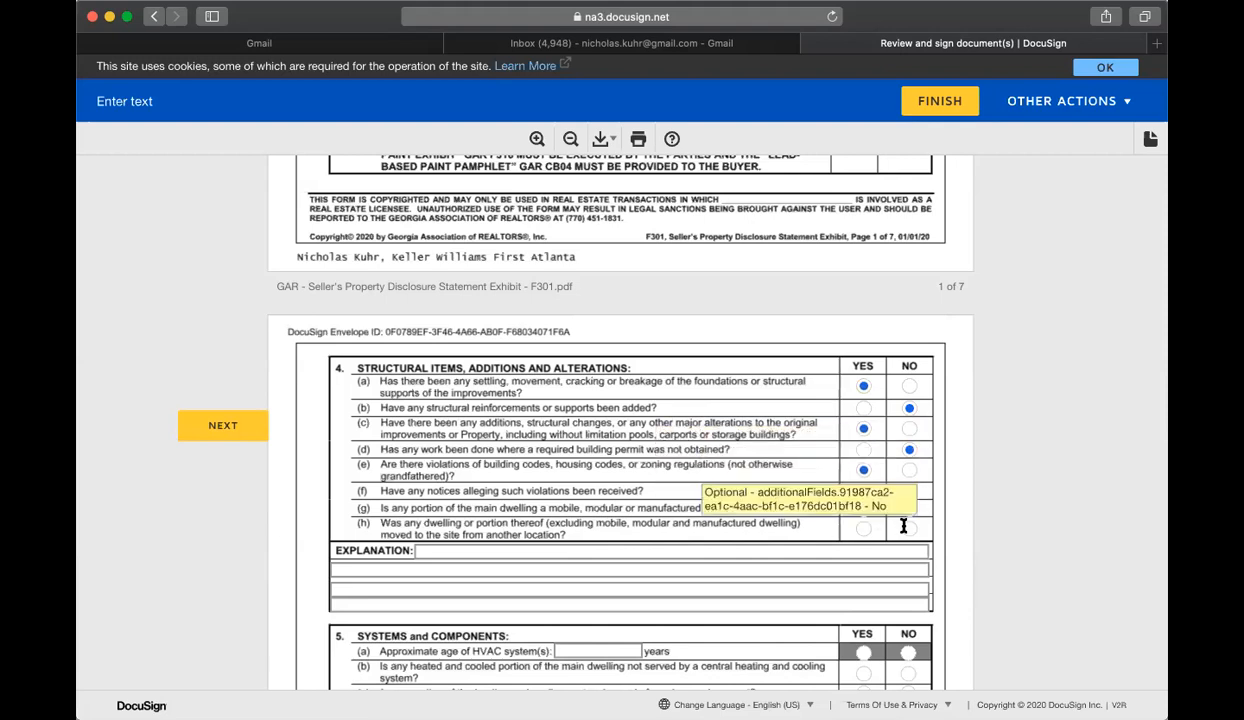
click(870, 552)
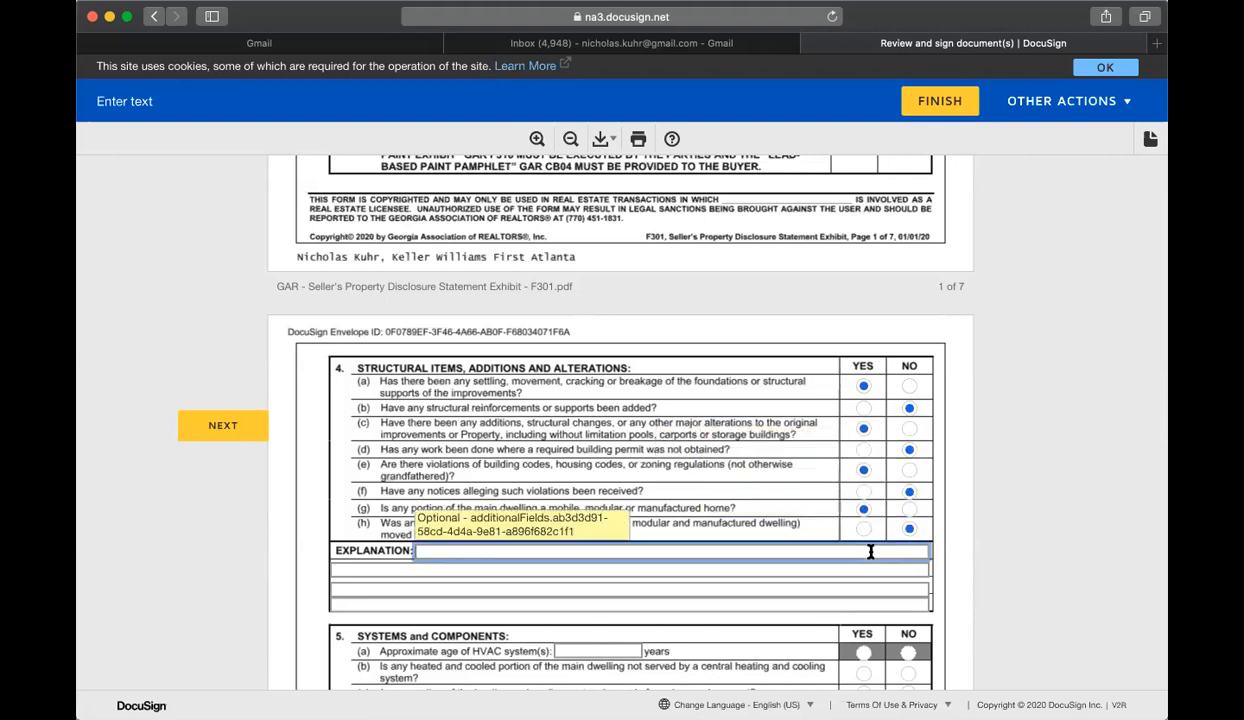
text(Info)
key(Tab)
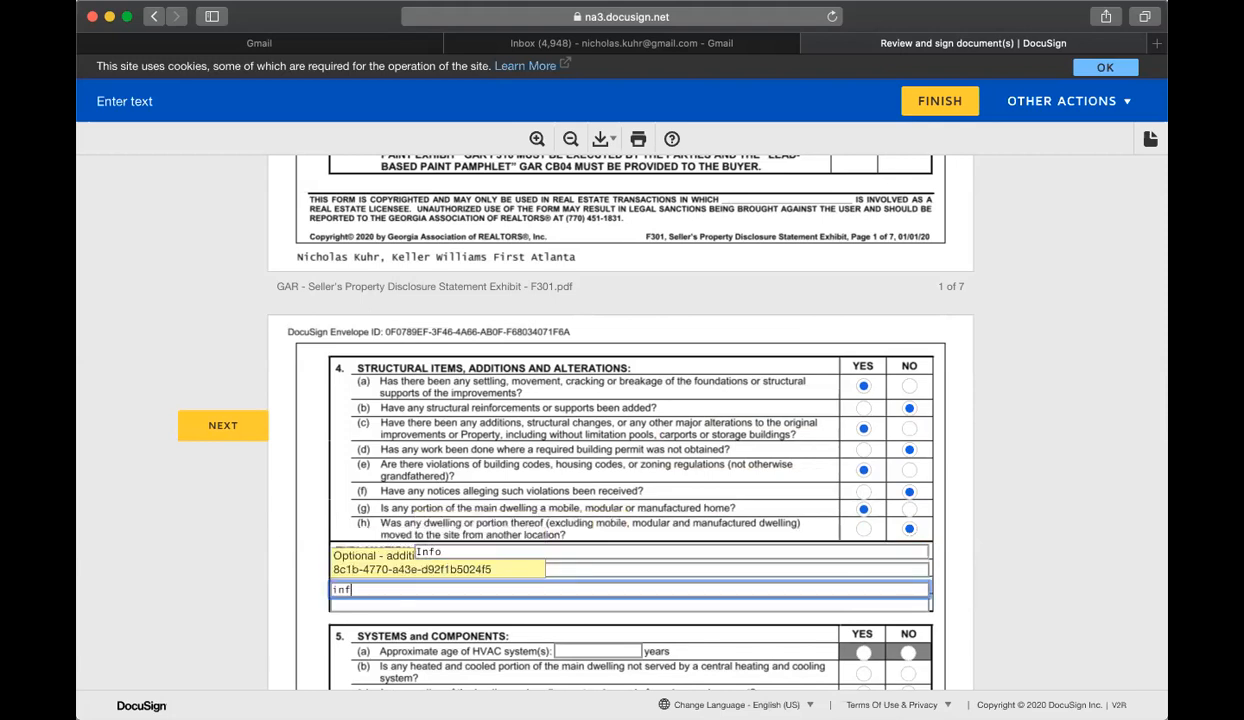
key(Tab)
Step: Enter HVAC age 8 and answer 5(b) Yes, 5(d) No, 5(e) Yes, 5(g) No
scroll(620, 520, down, 3)
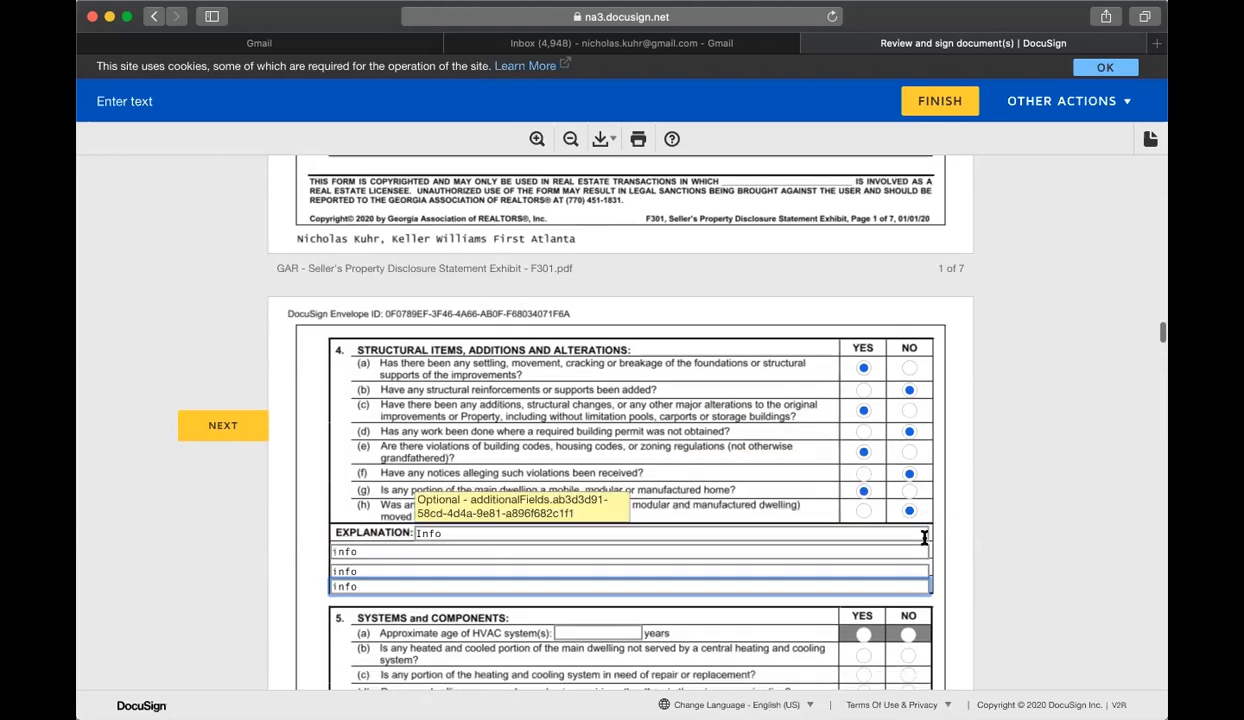
click(620, 530)
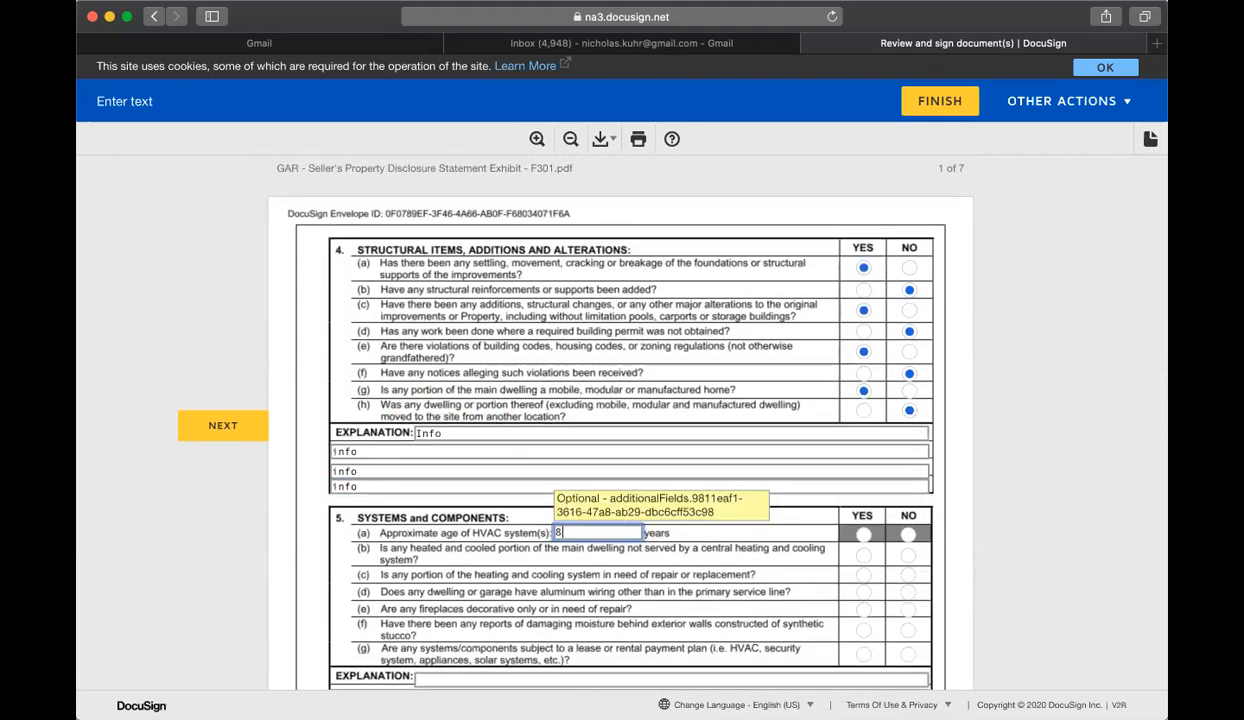
click(863, 556)
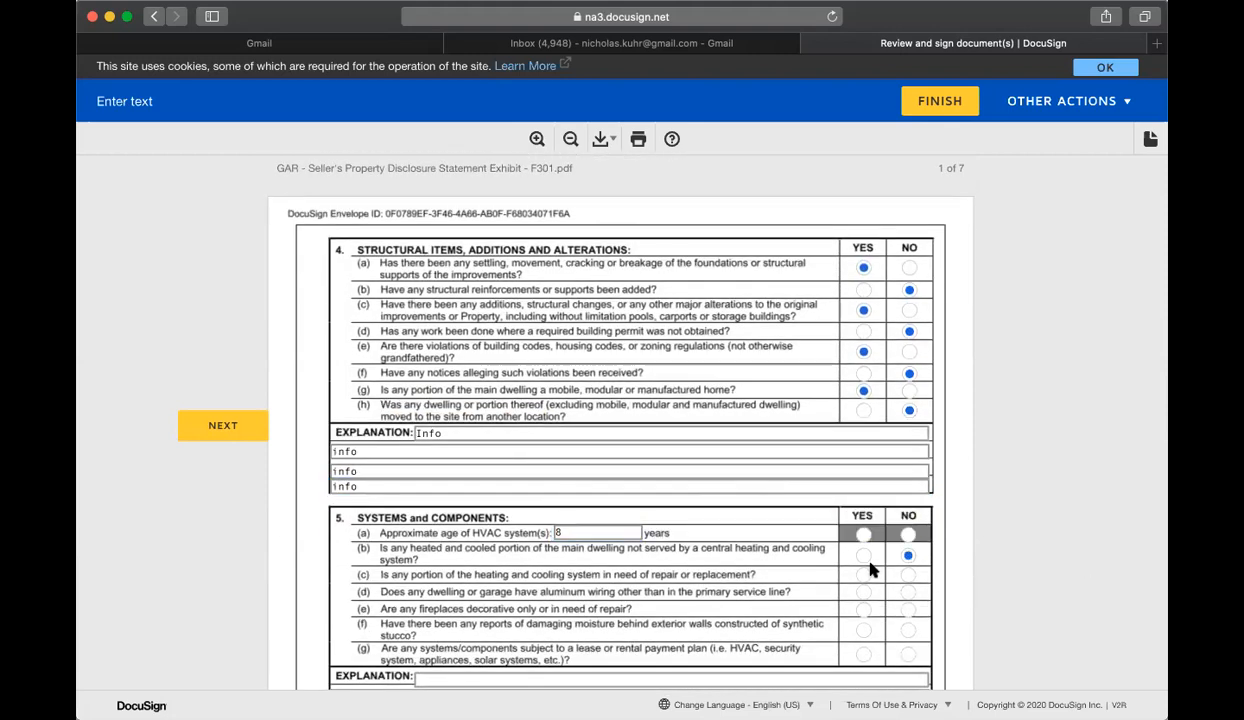
click(907, 592)
click(863, 611)
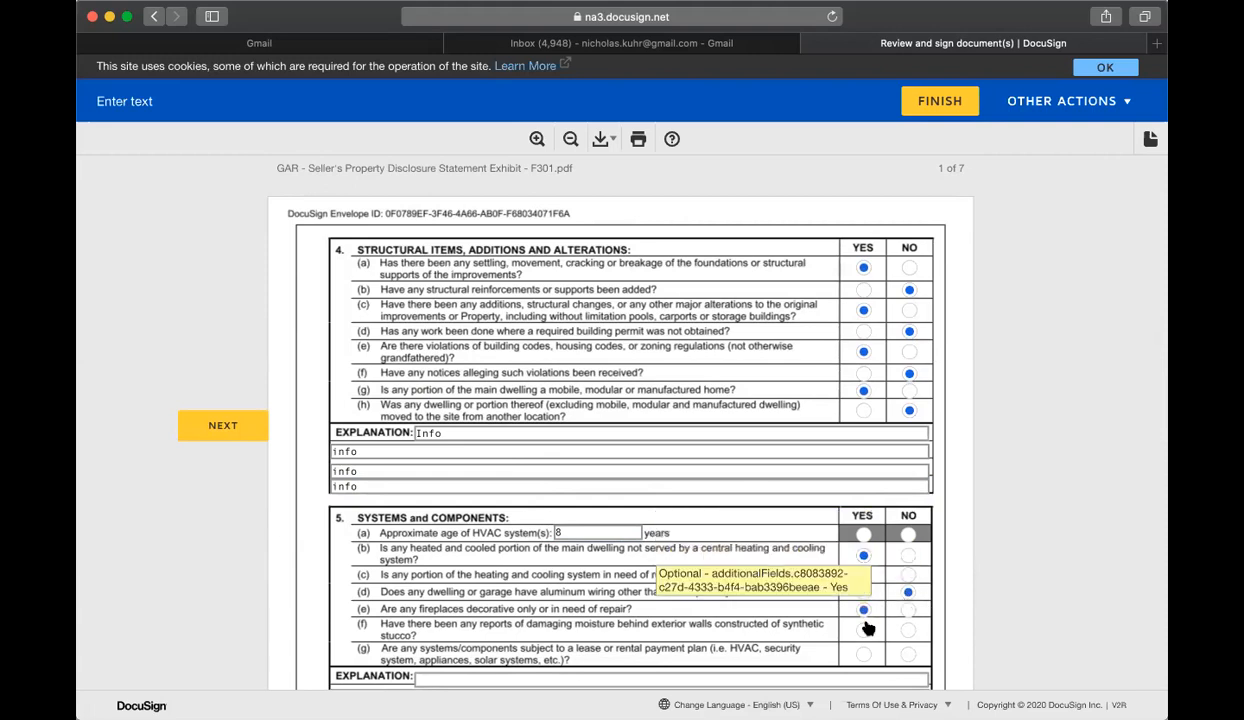
click(908, 652)
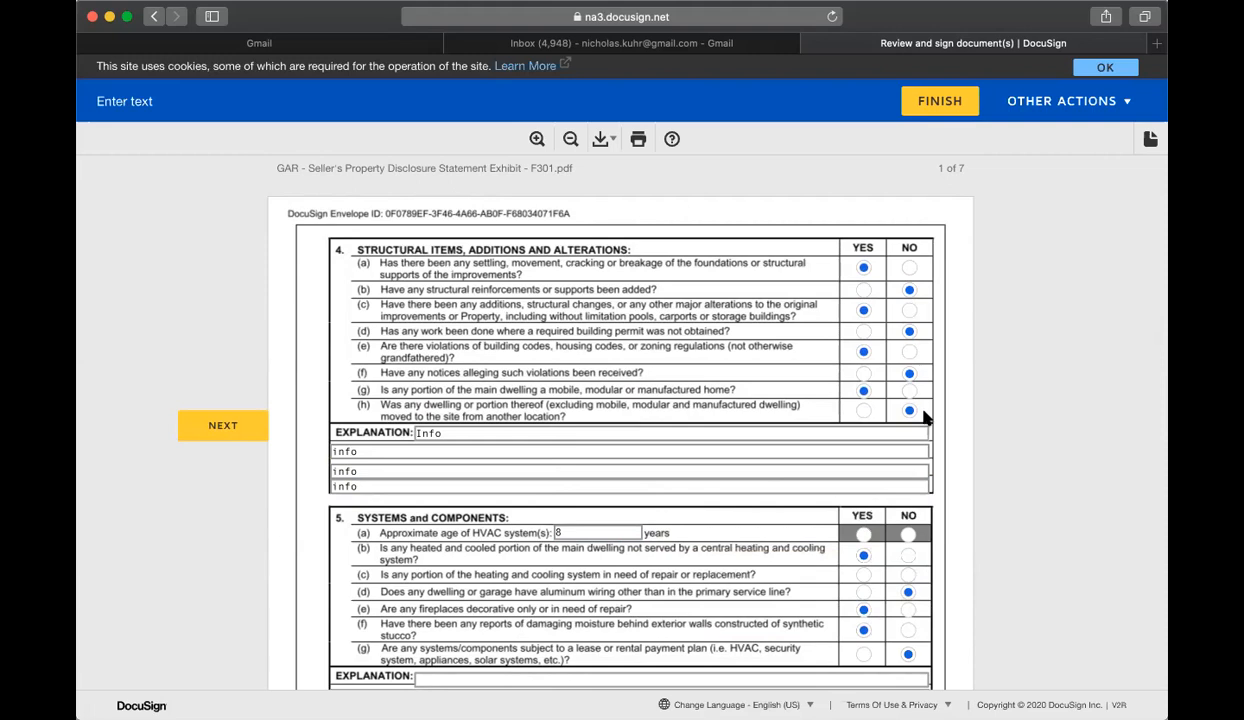
Step: Type Info on the section 5 explanation lines
scroll(916, 415, down, 2)
scroll(558, 494, down, 3)
click(575, 497)
text(Info)
key(Tab)
text(Inf)
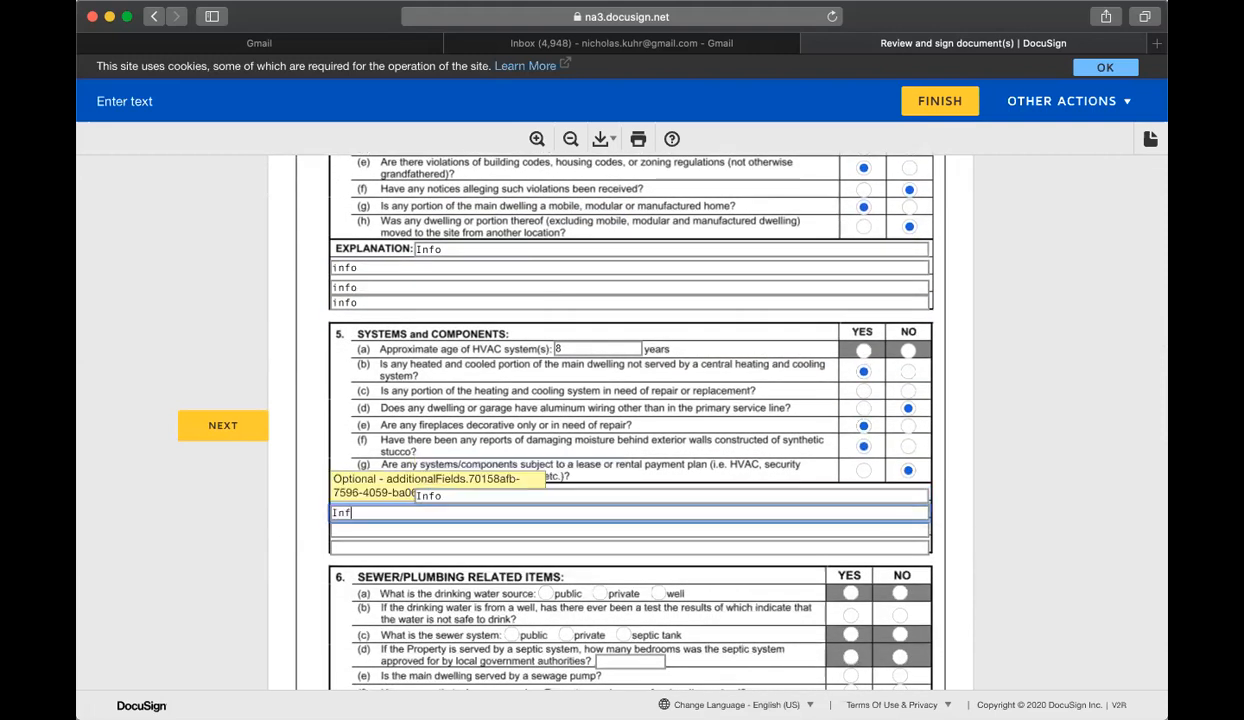
text(o)
key(Tab)
text(Info)
key(Tab)
text(Info)
Step: Sign the seller's signature line at the end of the disclosure statement
scroll(869, 422, down, 5)
scroll(900, 423, down, 10)
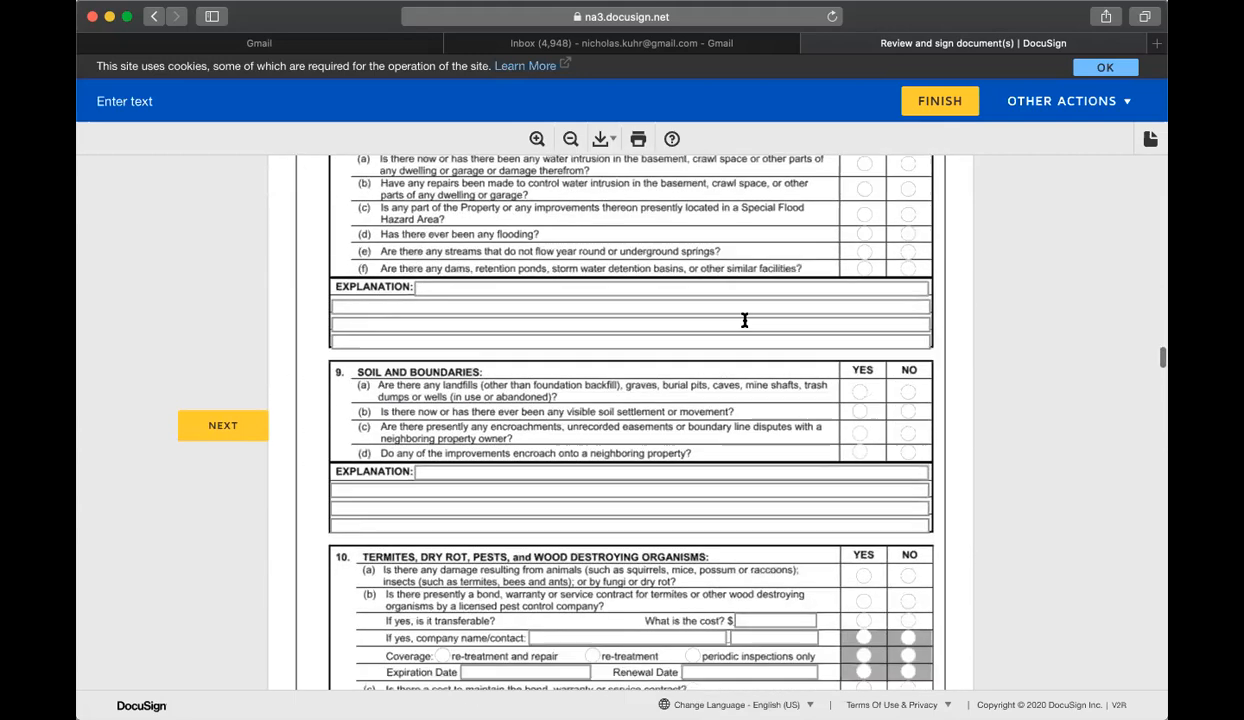
scroll(668, 342, down, 16)
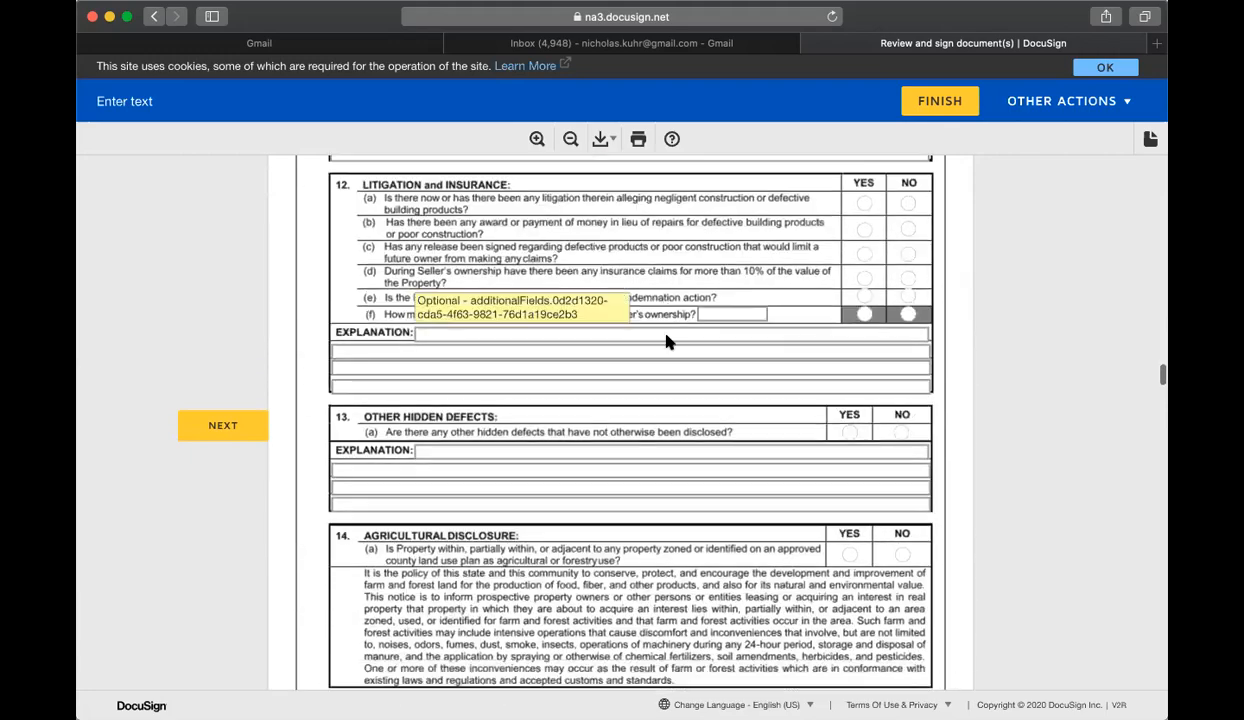
scroll(668, 342, down, 20)
scroll(670, 345, down, 13)
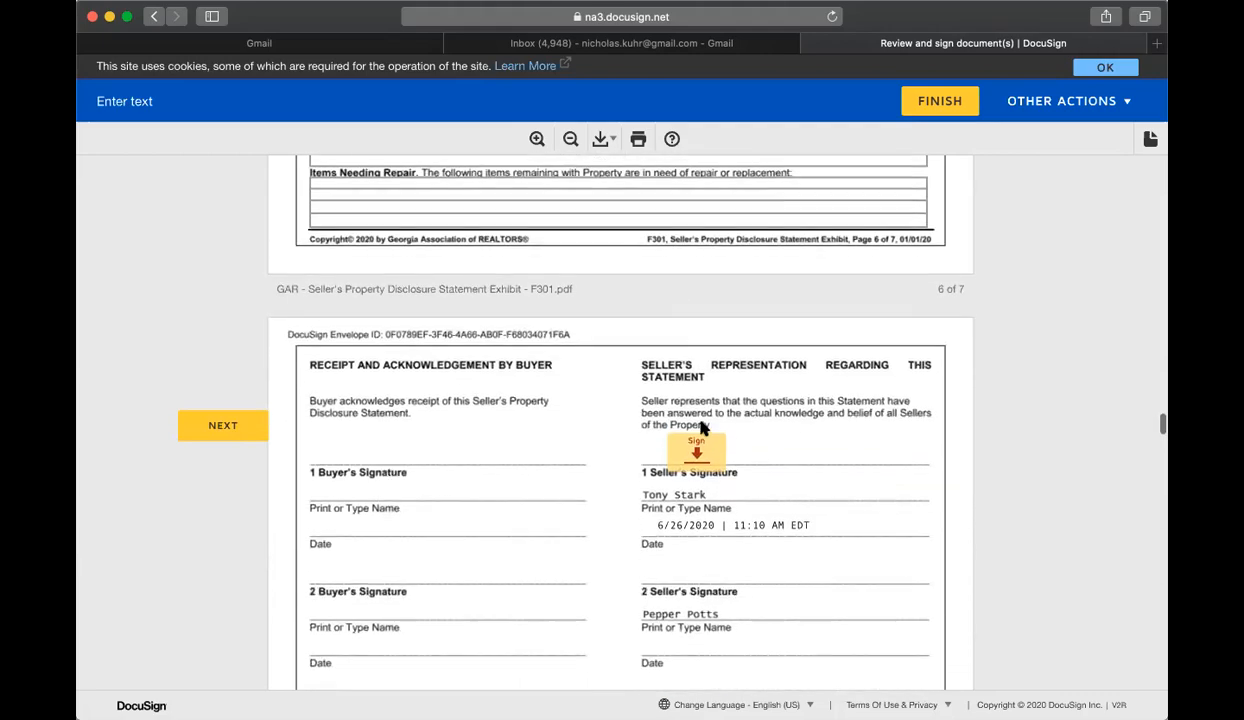
scroll(703, 435, down, 1)
click(703, 443)
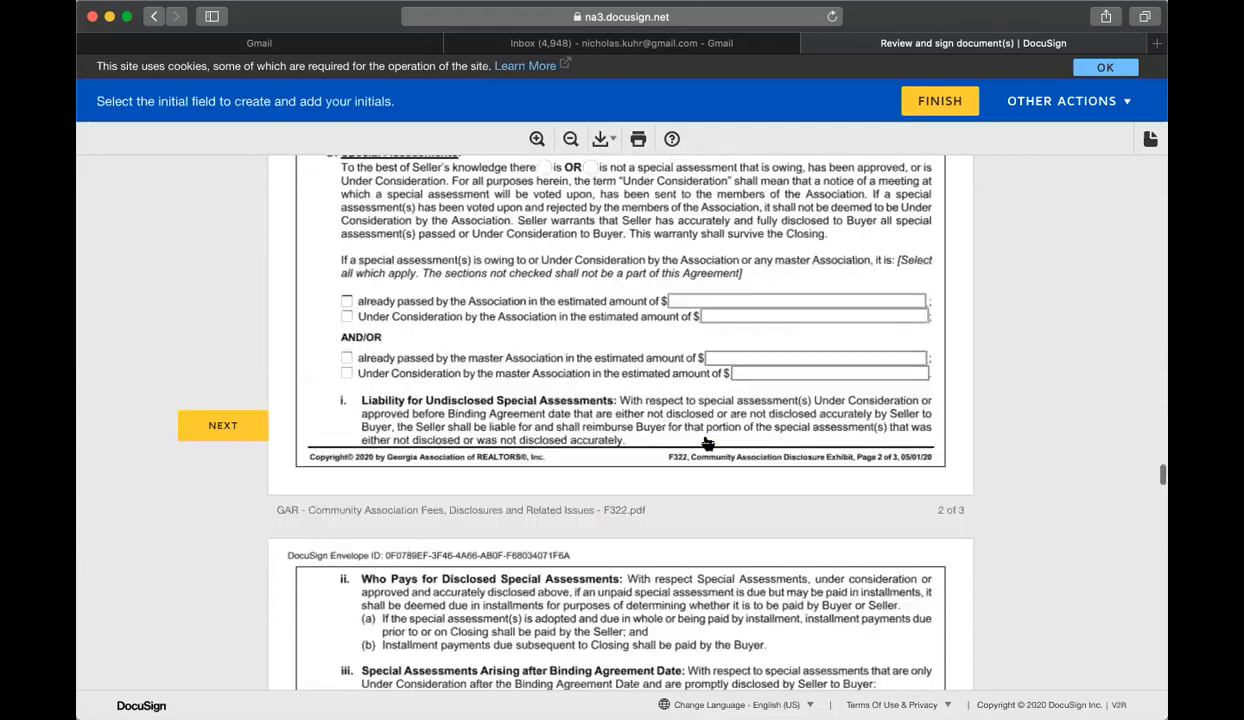
scroll(698, 447, up, 5)
scroll(698, 440, up, 15)
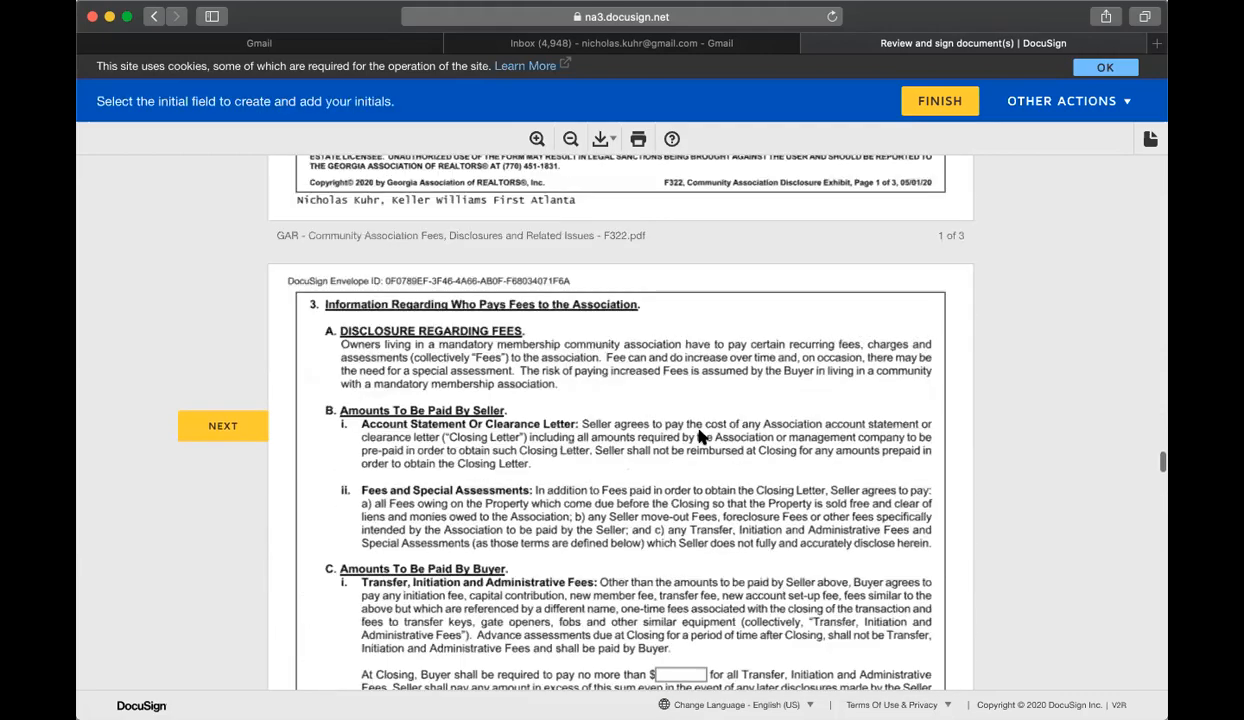
Step: Mark the mandatory condominium association option and enter 3 assessment installments
scroll(700, 428, down, 10)
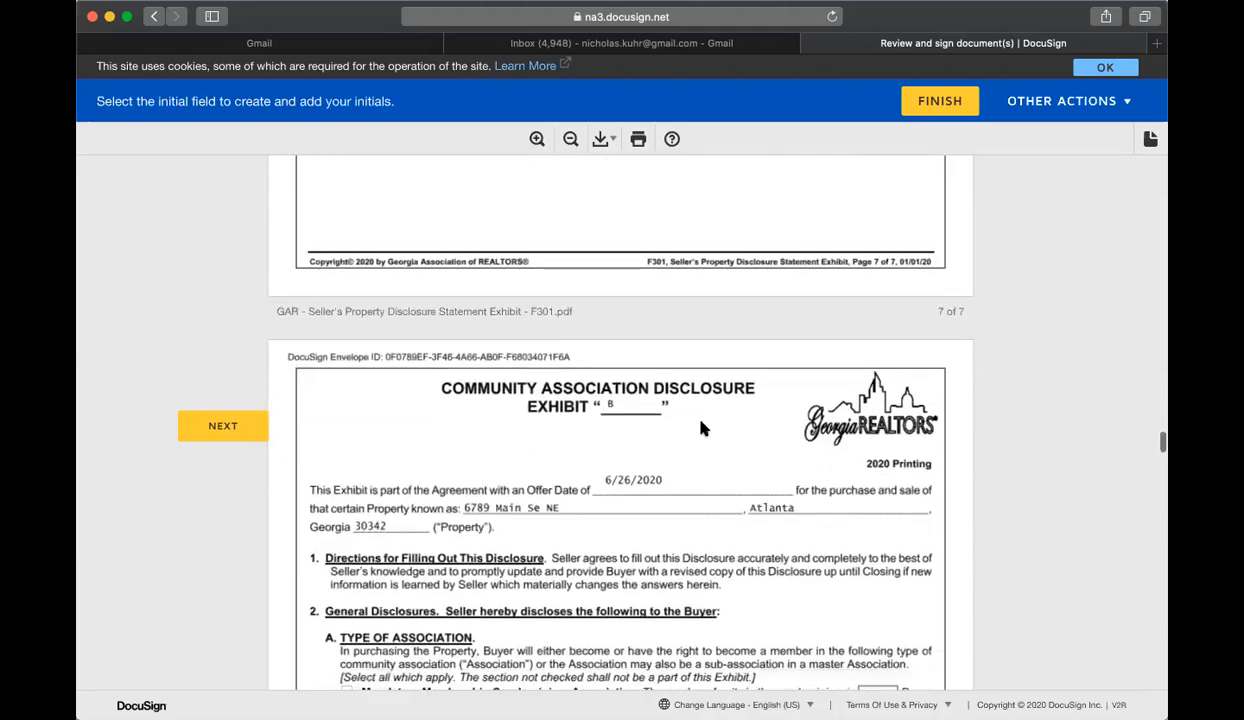
click(346, 272)
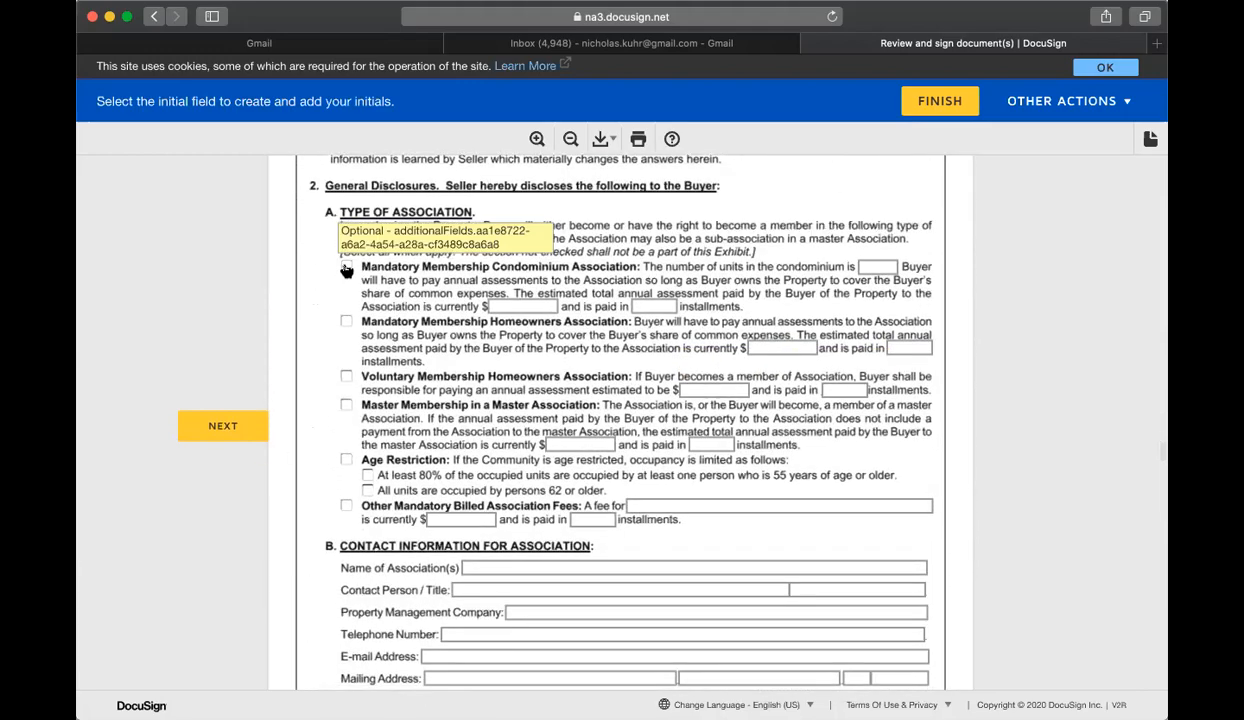
click(527, 306)
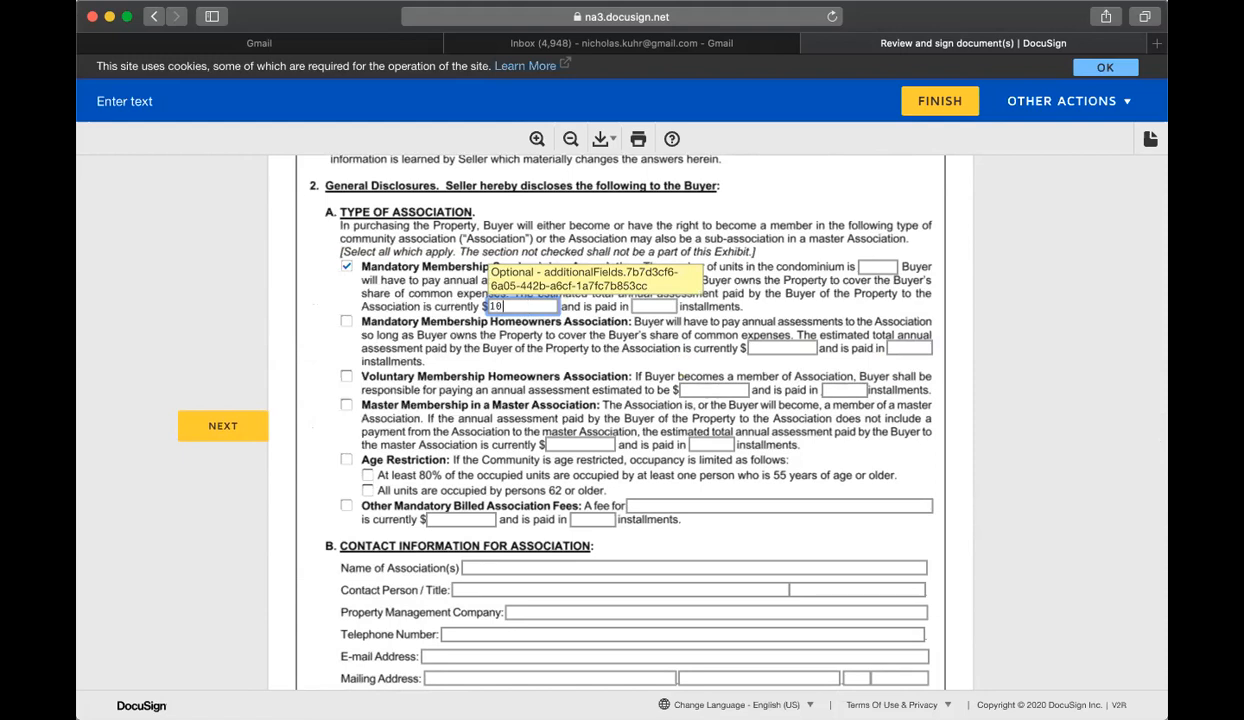
key(Tab)
text(3)
scroll(540, 380, down, 3)
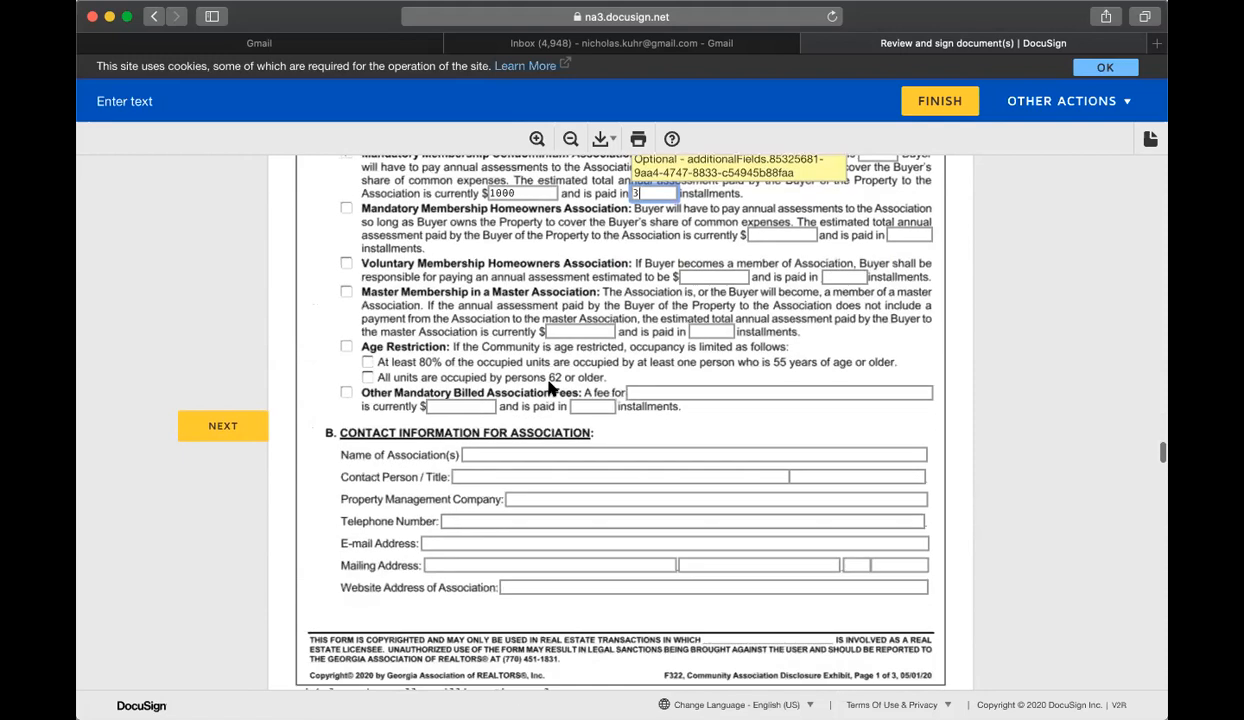
Step: Enter HOA in the association name, contact, management company, phone, e-mail and mailing address fields
click(572, 438)
text(Hoa)
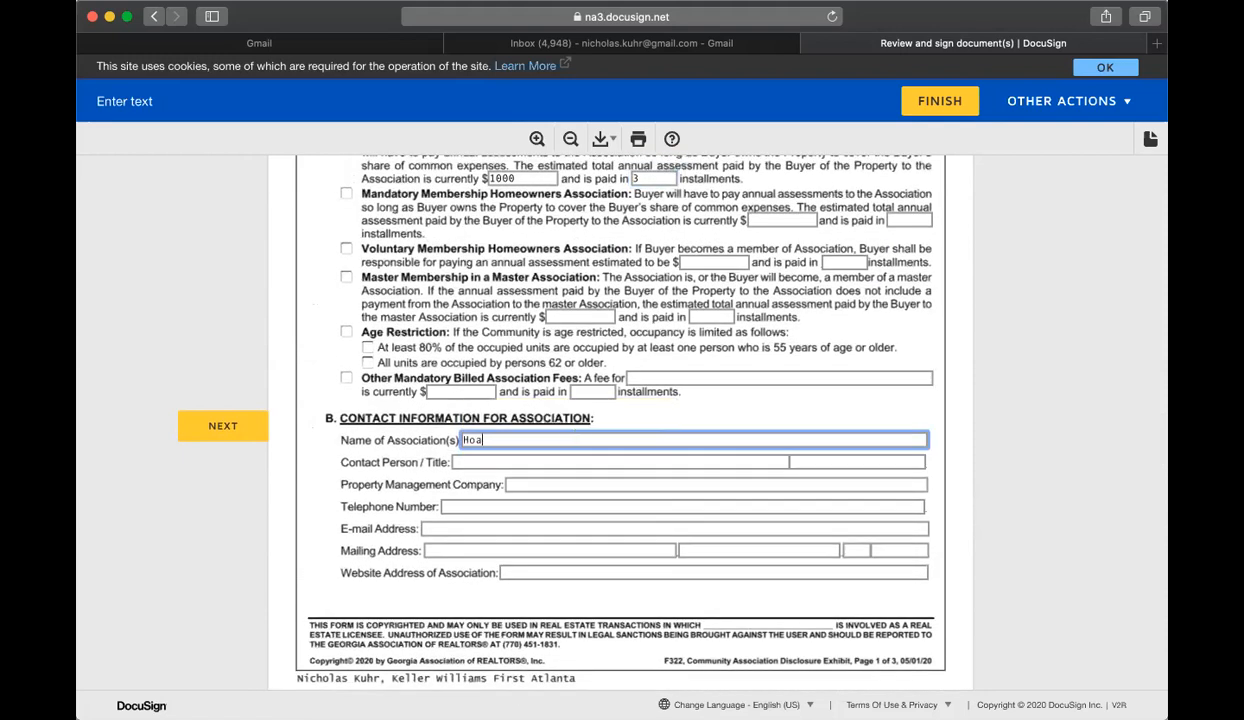
key(Tab)
key(Tab)
text(HO)
key(Tab)
text(HO)
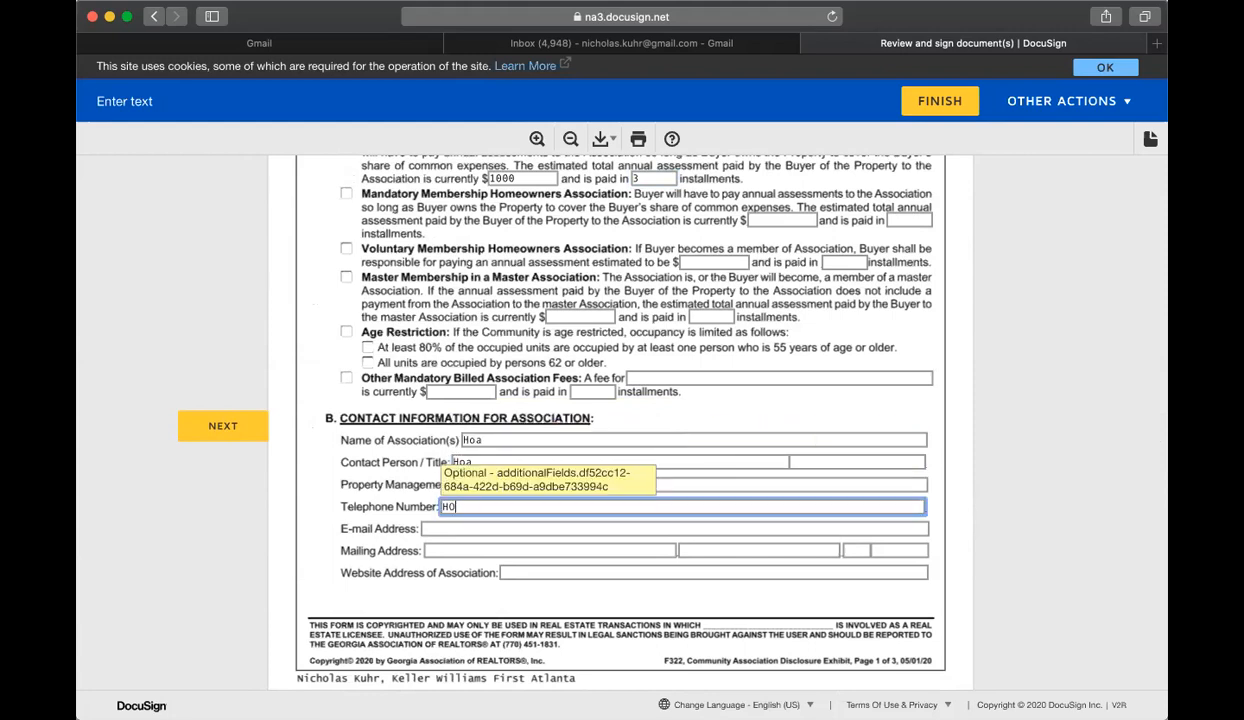
text(A)
key(Tab)
text(Hoa)
key(Tab)
text(H)
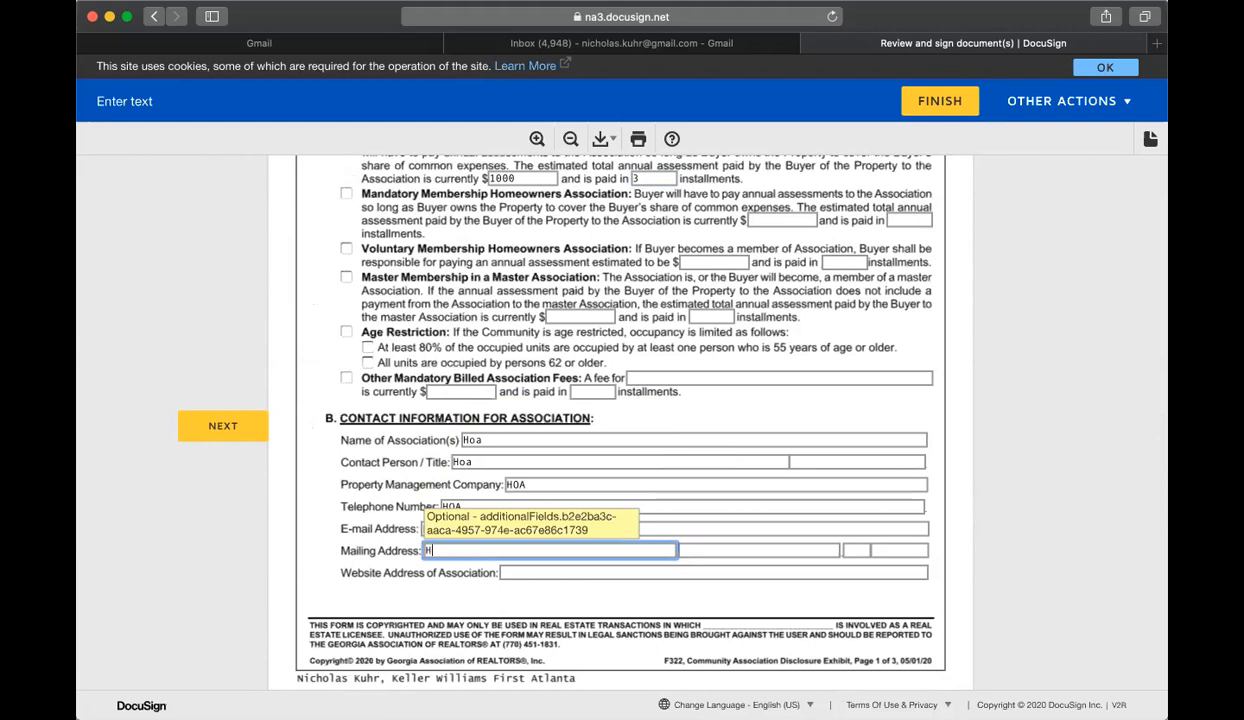
key(Tab)
text(H)
key(Tab)
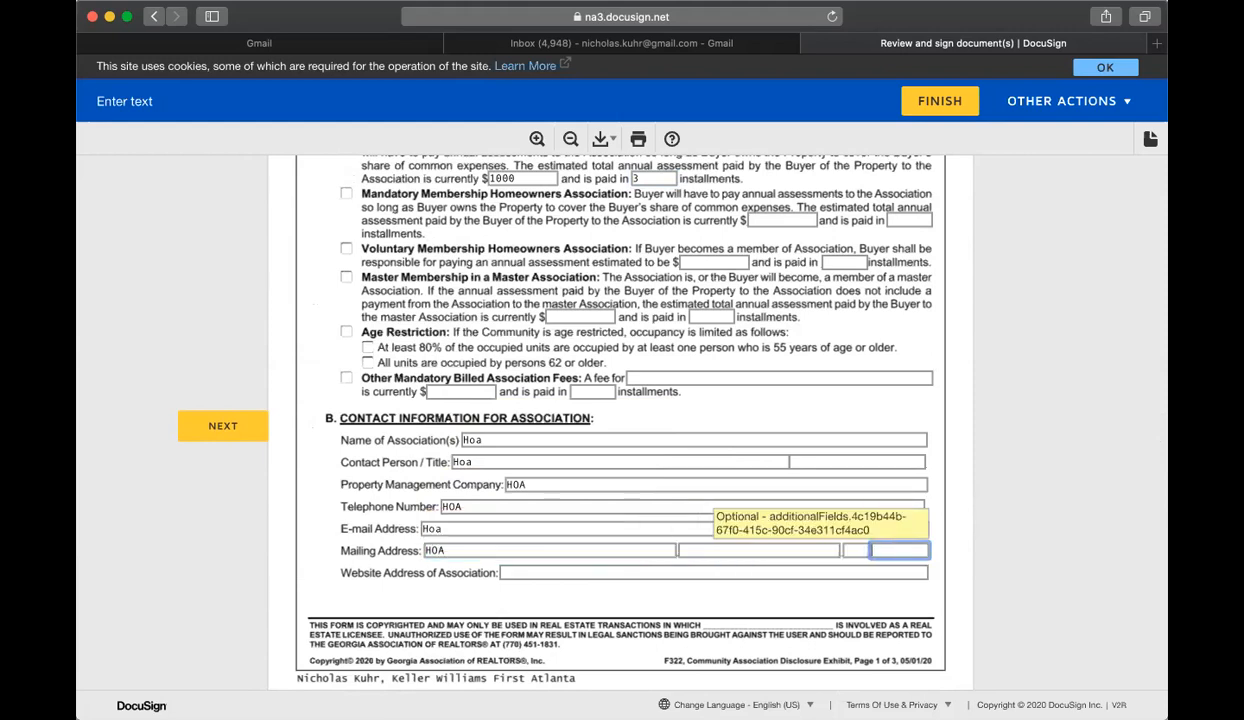
key(Tab)
key(Tab)
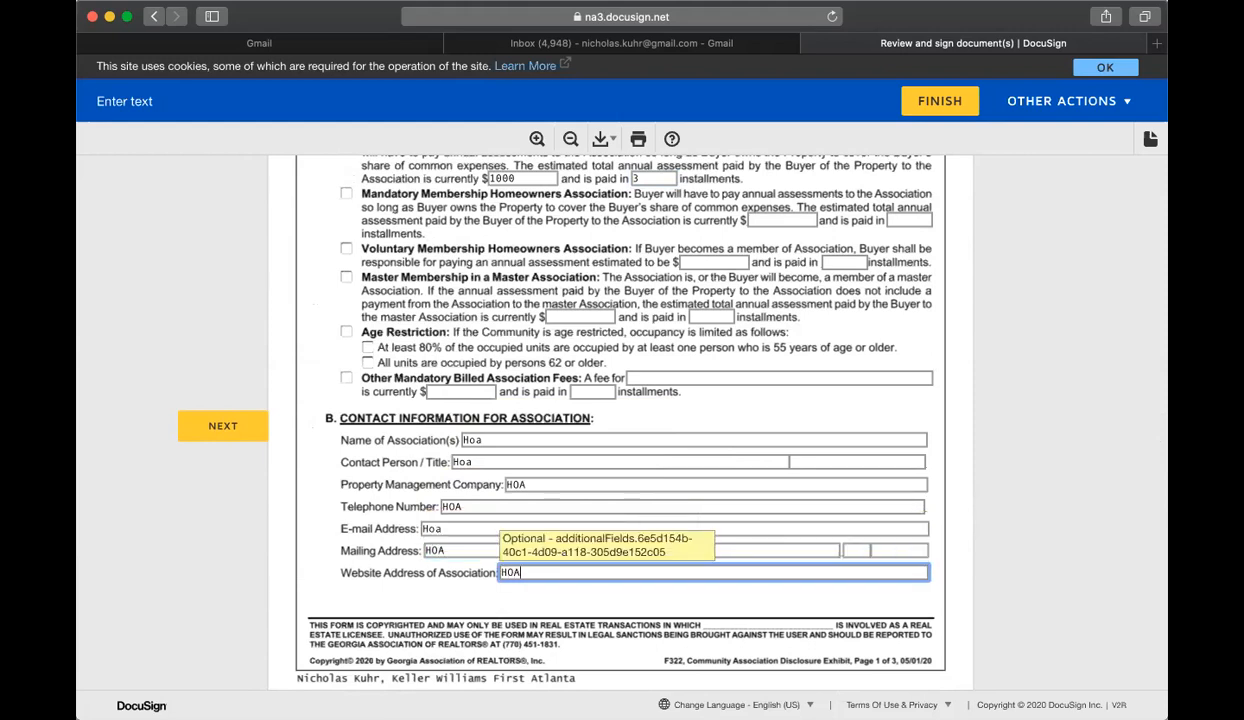
Step: Tick Under Consideration for both the Association and the master Association assessments
scroll(600, 420, down, 15)
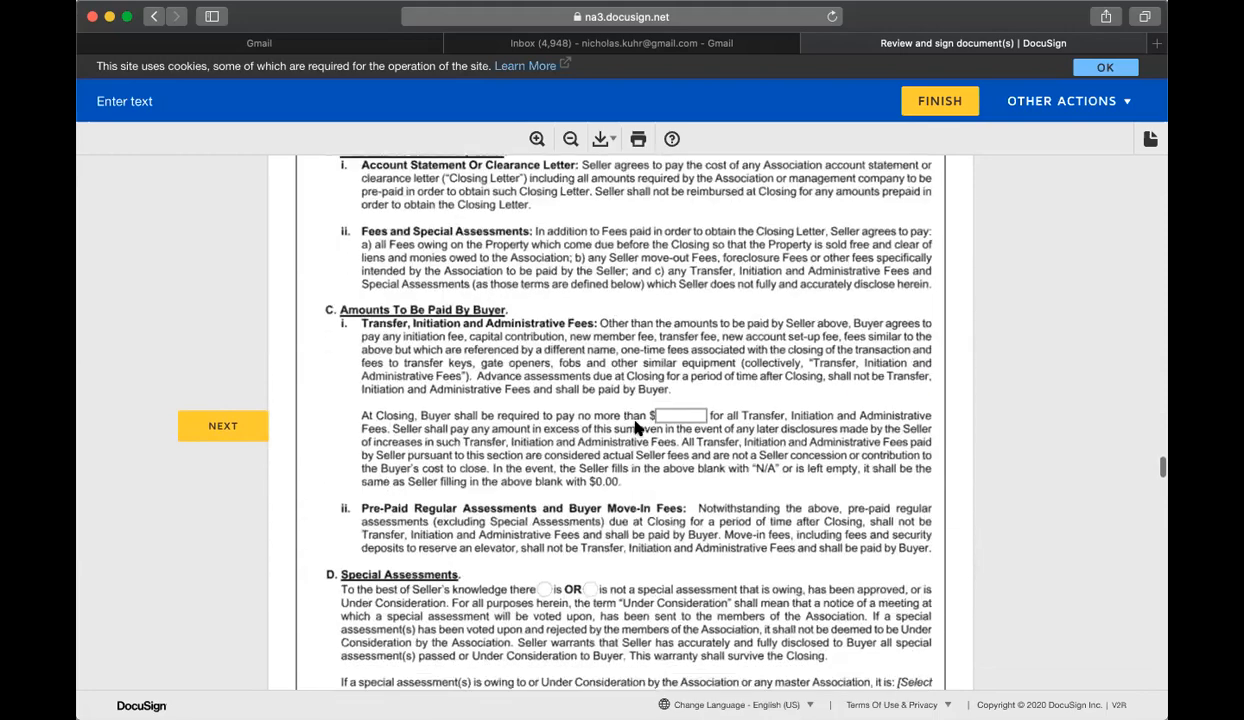
click(694, 239)
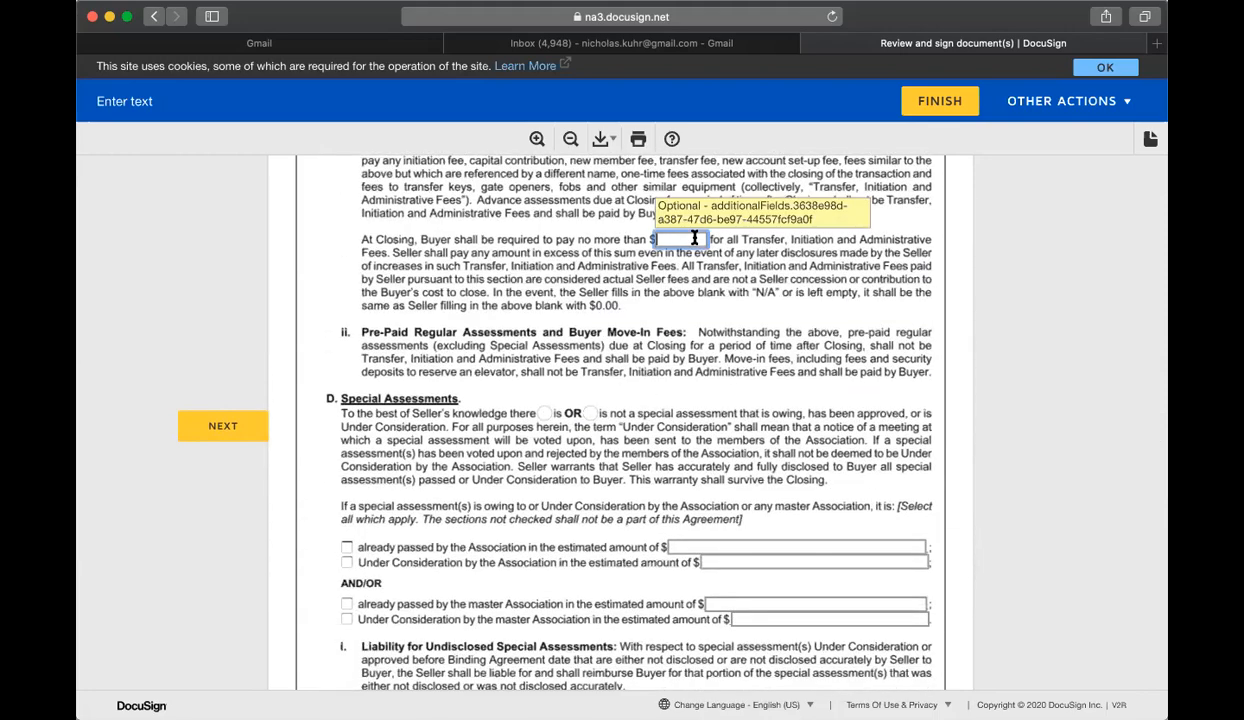
scroll(475, 387, down, 3)
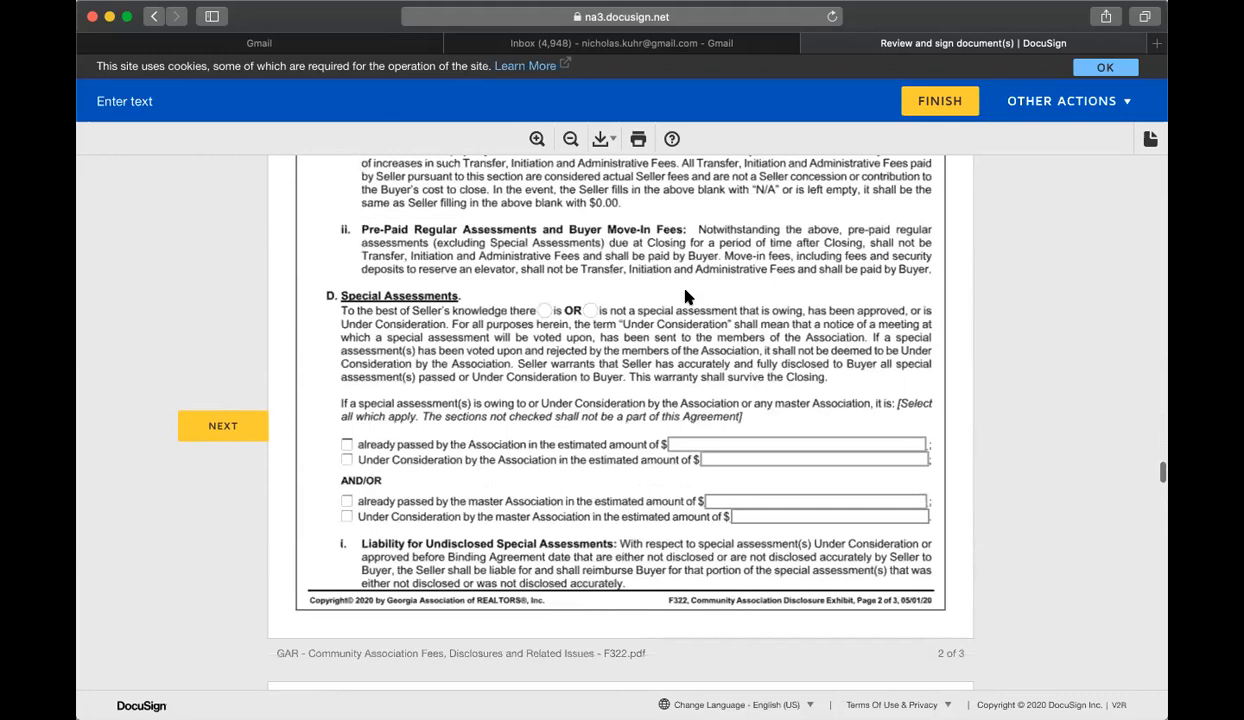
click(346, 442)
click(347, 499)
scroll(605, 392, down, 10)
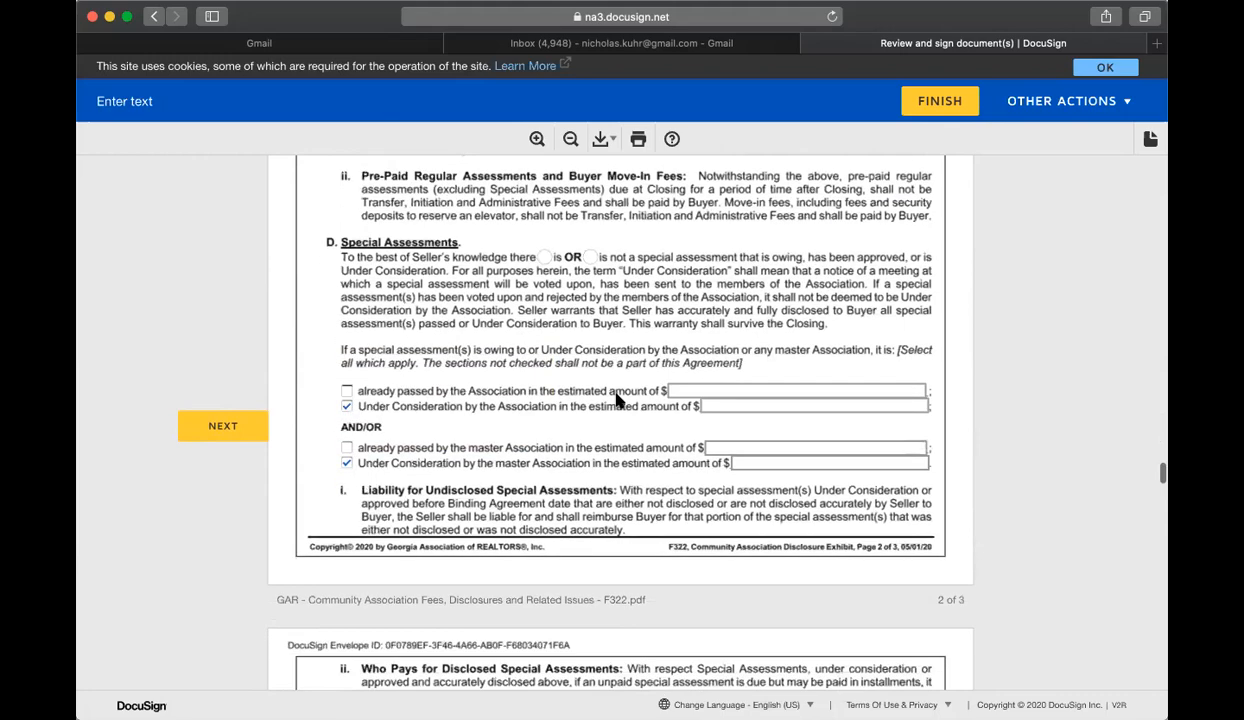
scroll(620, 388, down, 2)
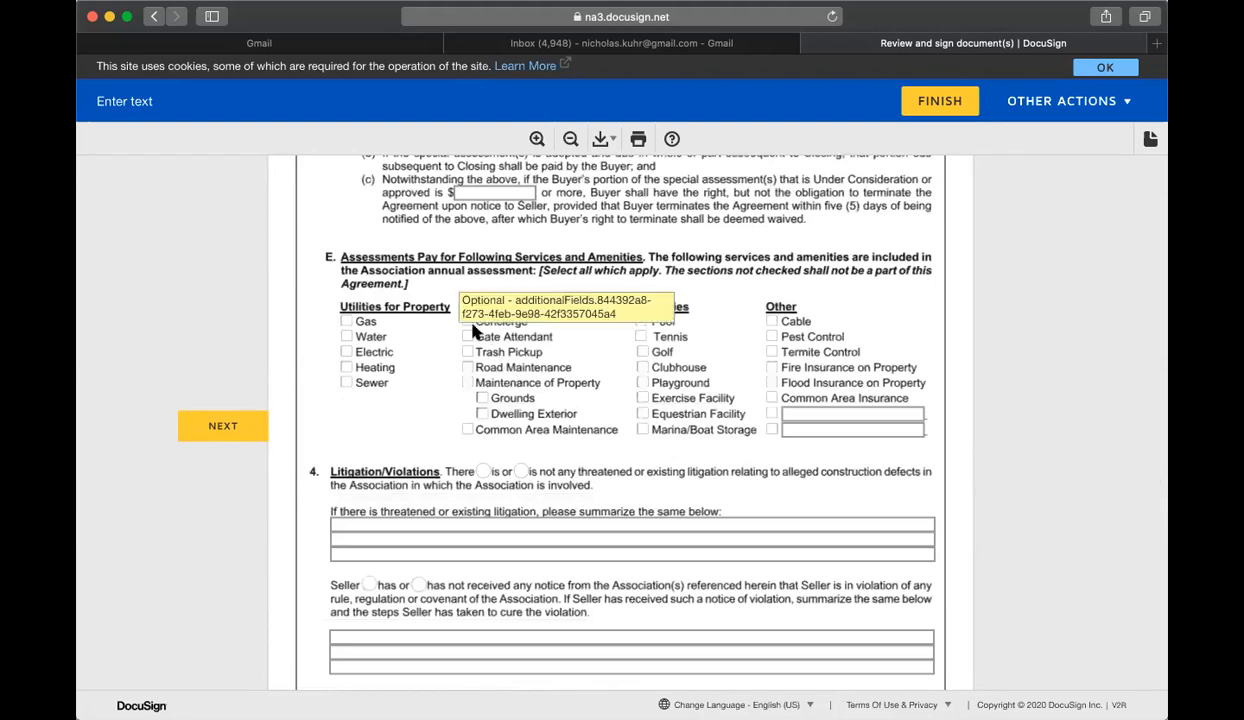
Step: Check Pool, Tennis, Clubhouse, Playground and Common Area Insurance among the amenities
click(642, 322)
click(641, 337)
click(642, 367)
click(642, 383)
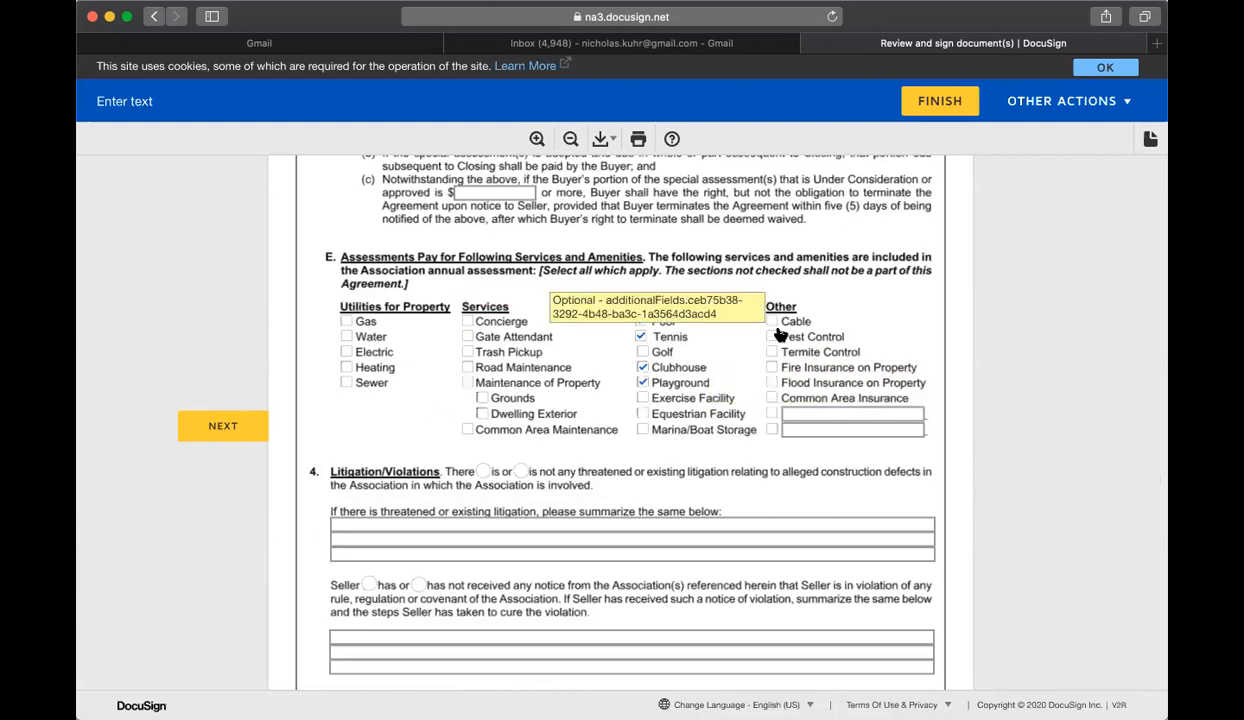
click(771, 398)
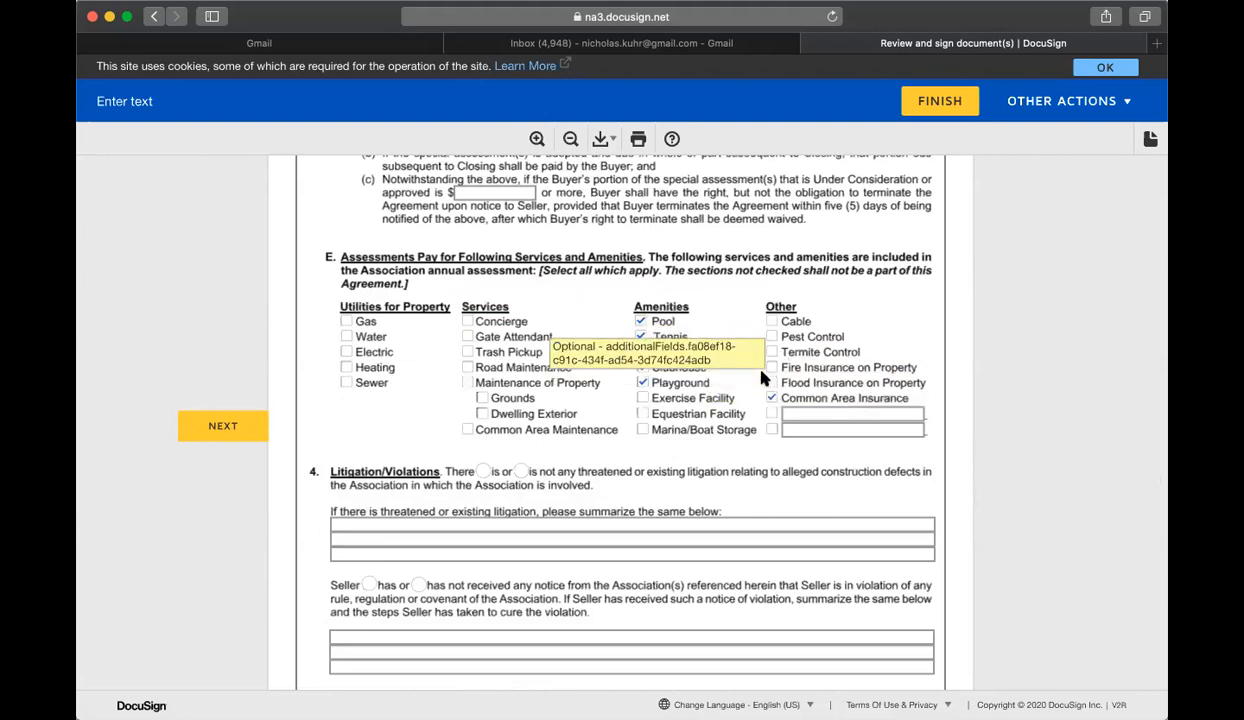
scroll(762, 345, down, 10)
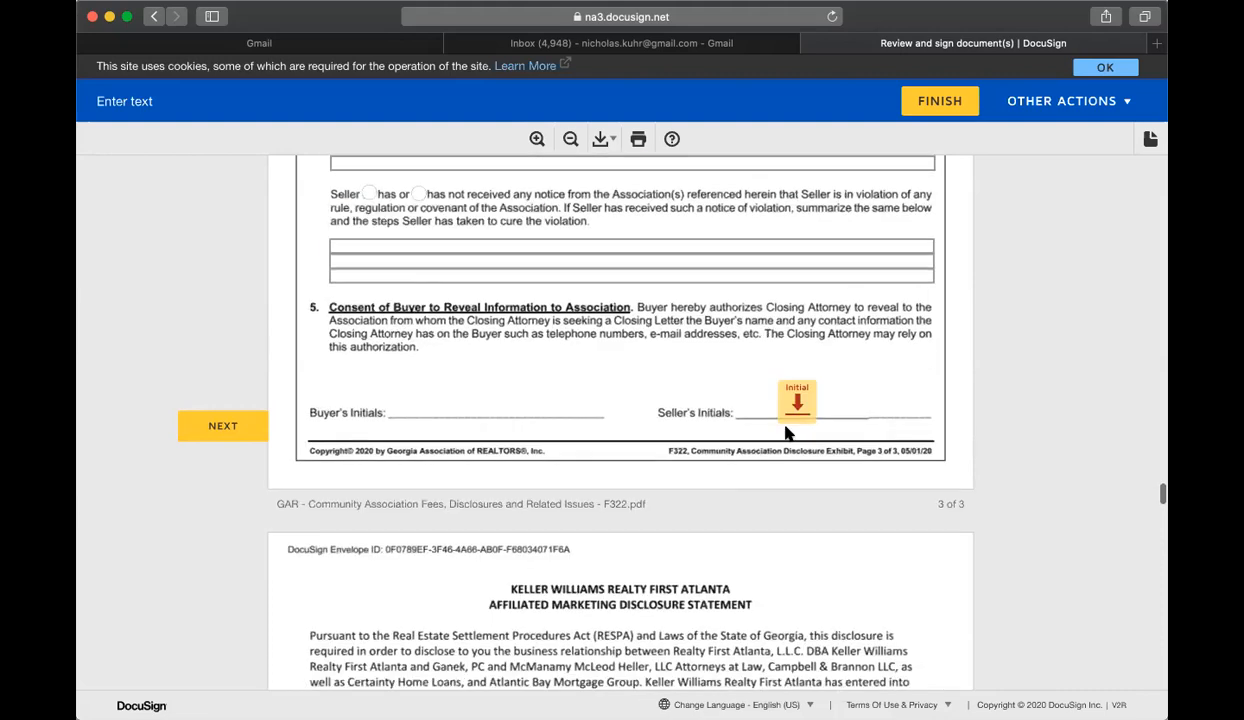
Step: Initial the F322 disclosure, sign the marketing and wire fraud notices, and initial the PSA page
click(794, 400)
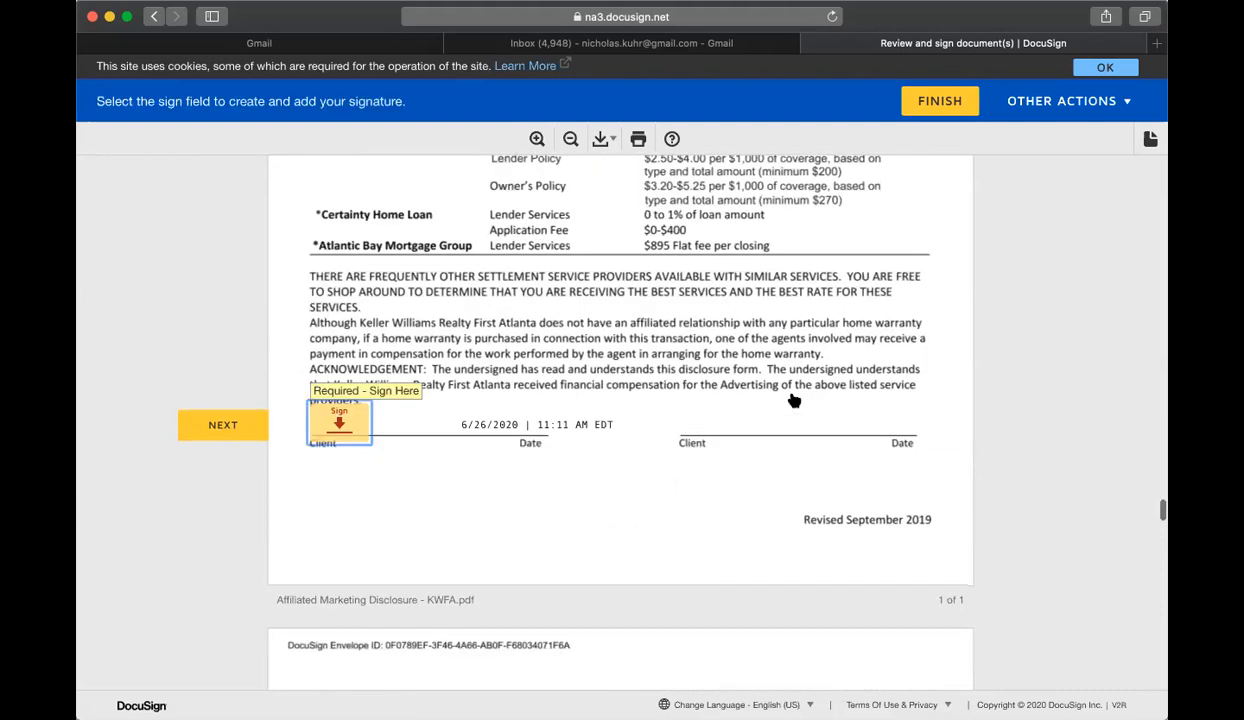
click(345, 428)
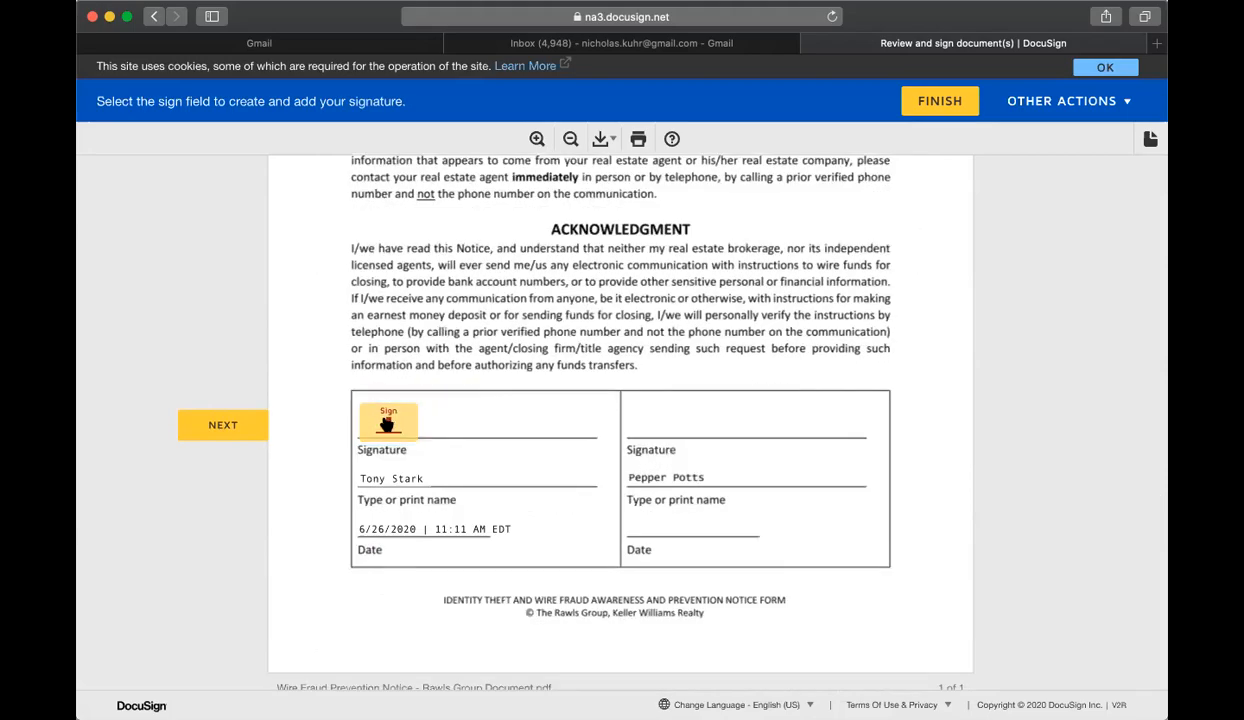
click(388, 420)
click(725, 422)
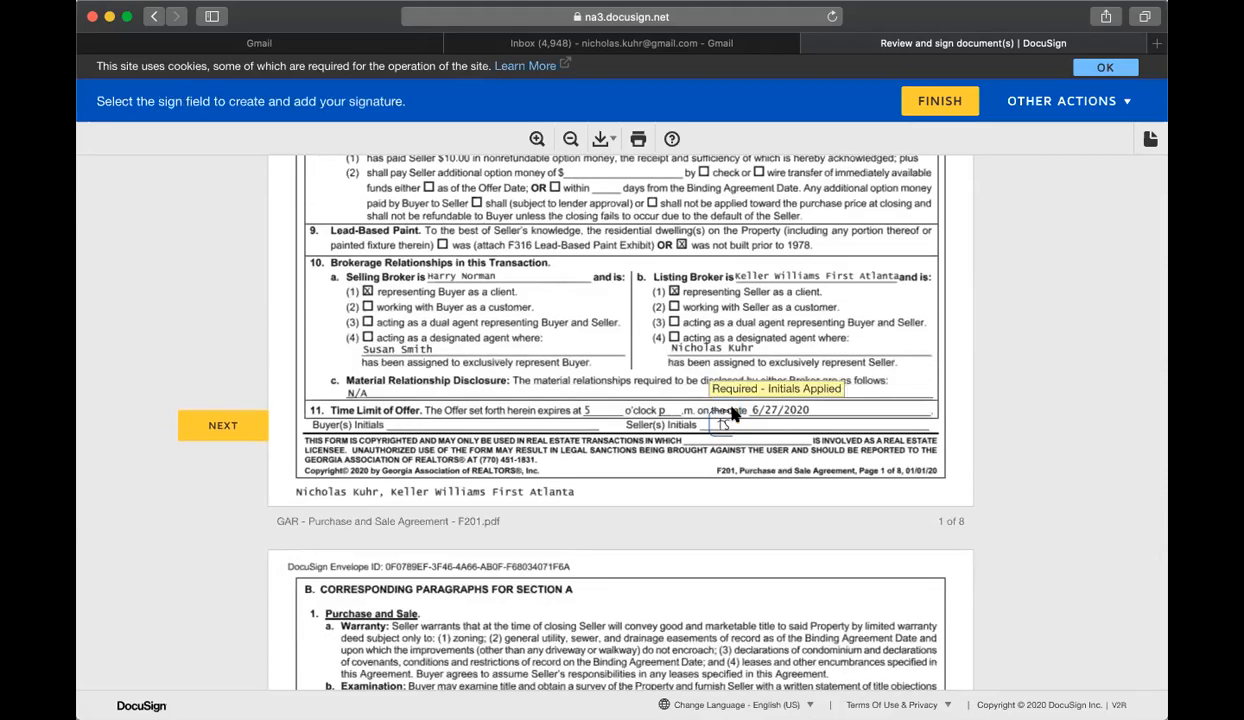
Step: Sign as seller on the purchase agreement and finish without creating an account
click(690, 421)
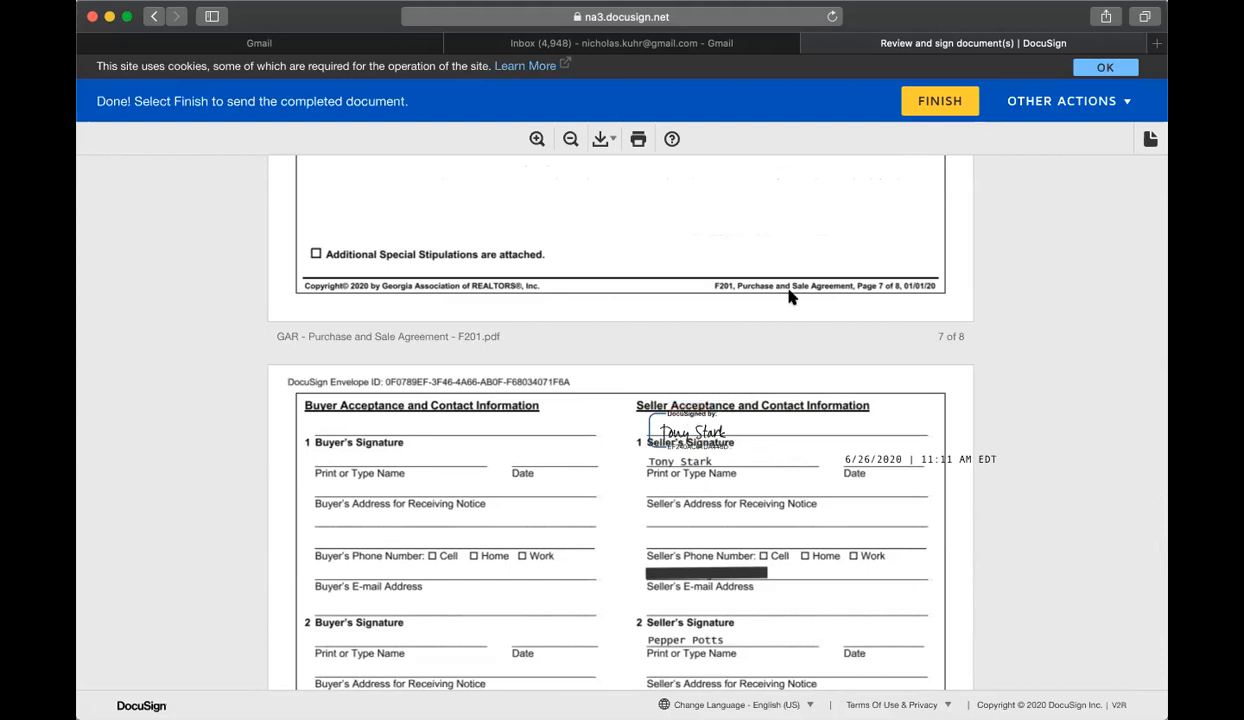
click(932, 113)
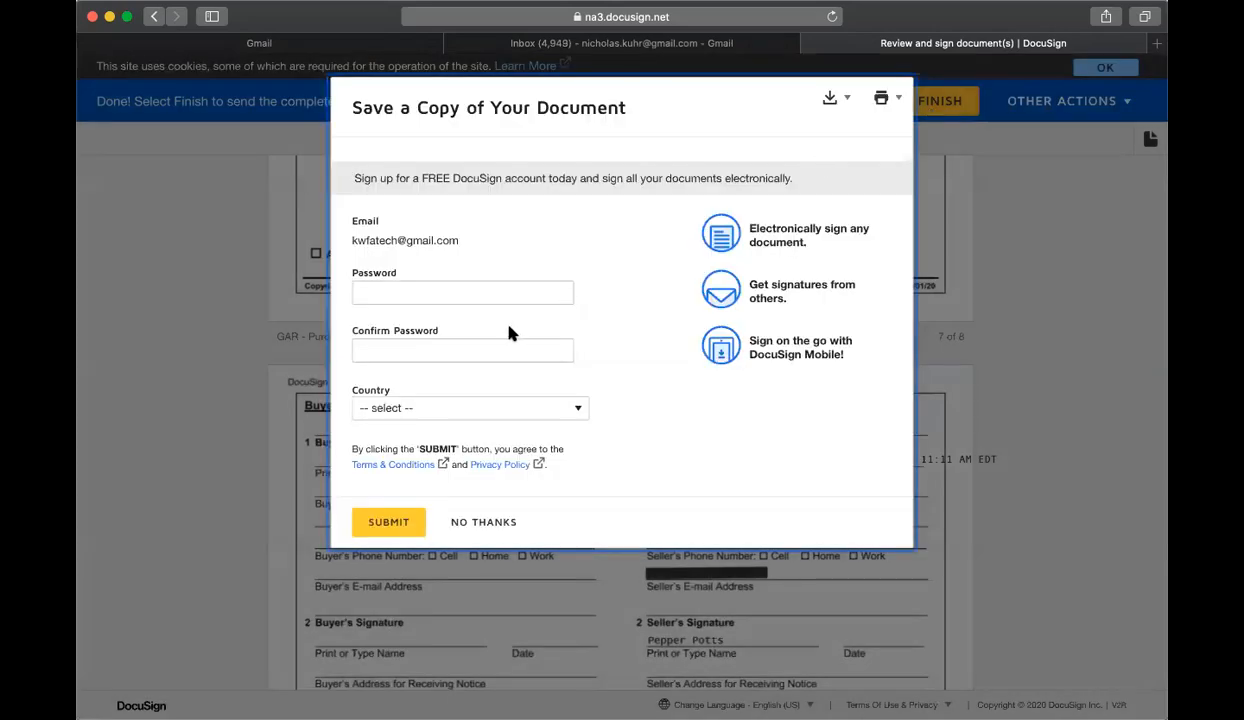
click(505, 523)
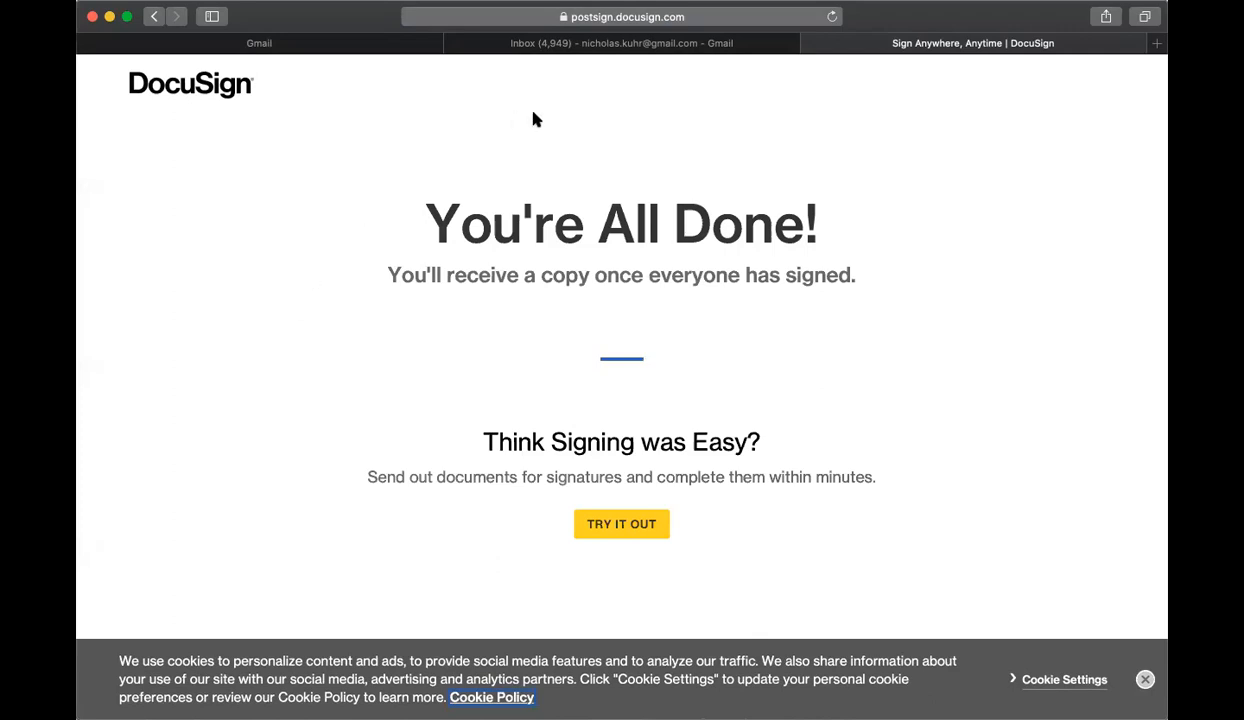
Step: Open the new Listing Agreement & PSA email and launch its documents for review, allowing location
click(813, 44)
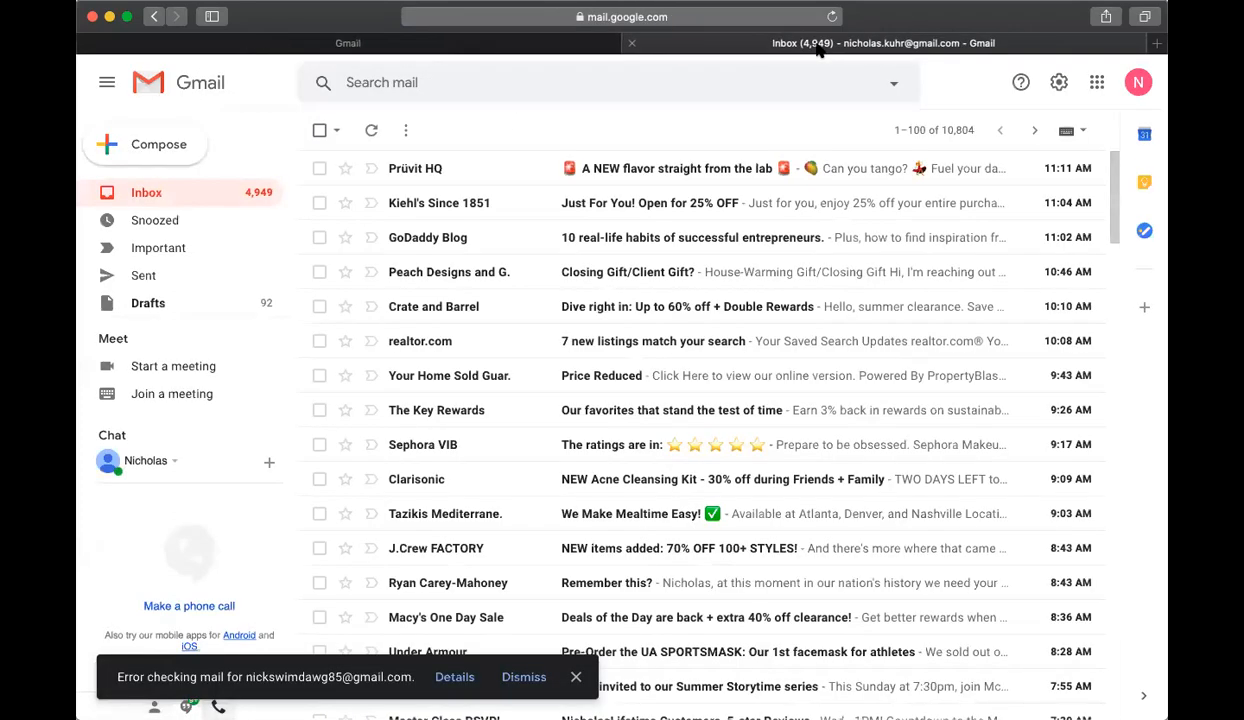
click(157, 190)
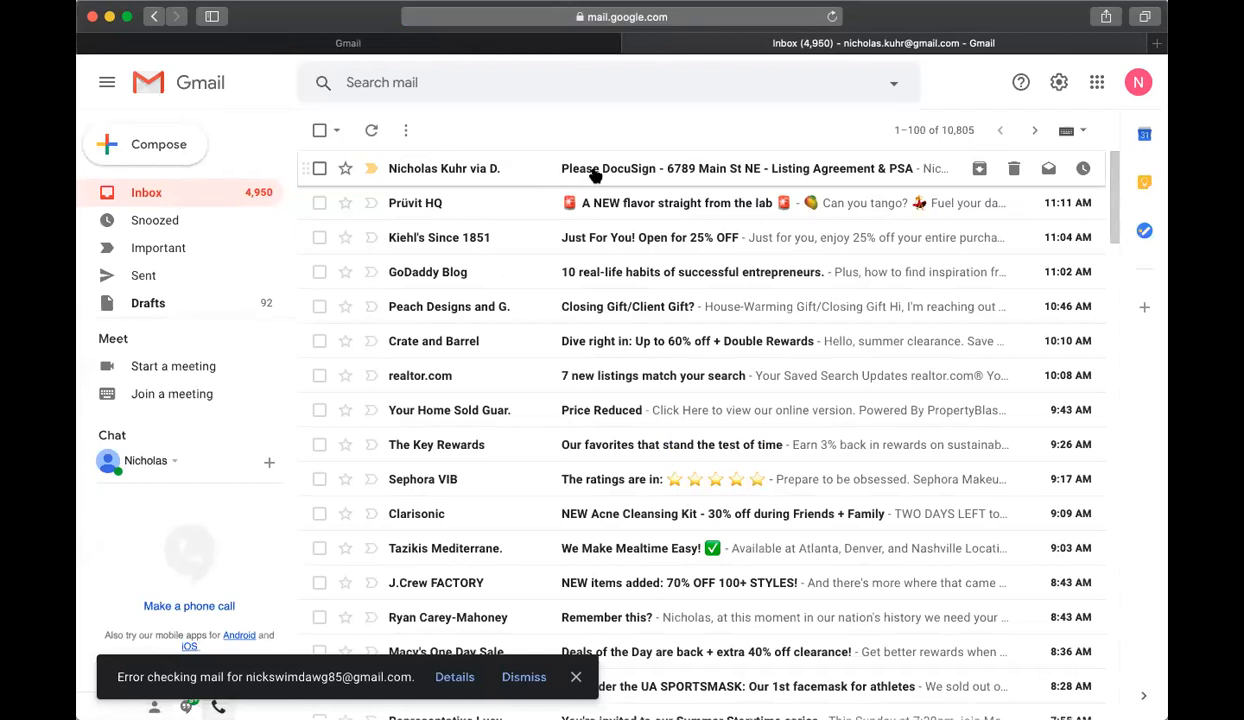
click(594, 172)
scroll(700, 320, down, 2)
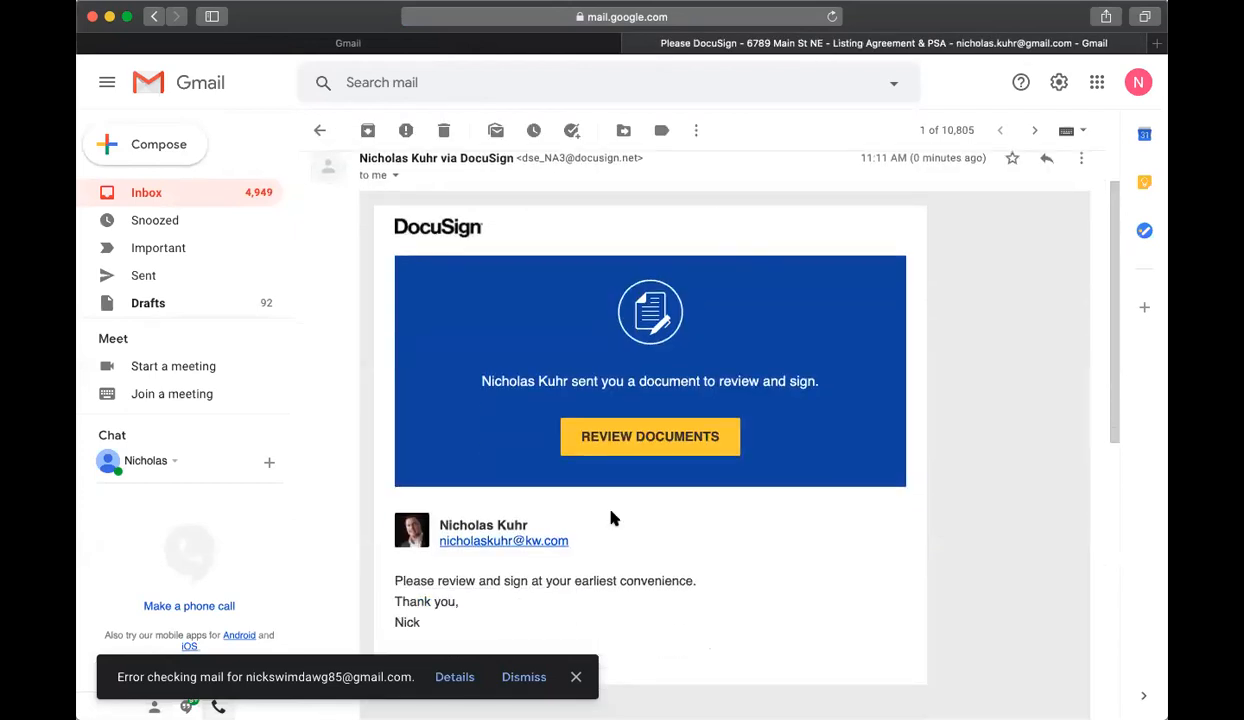
click(531, 673)
scroll(949, 492, down, 1)
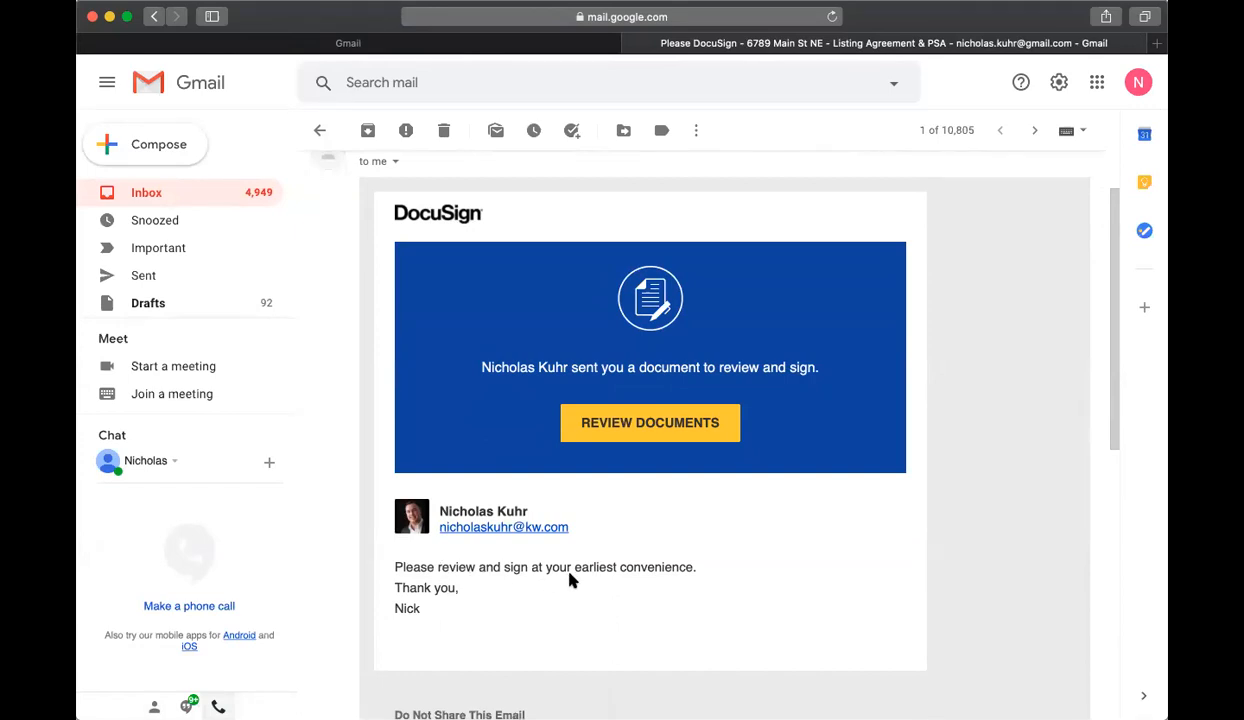
click(645, 428)
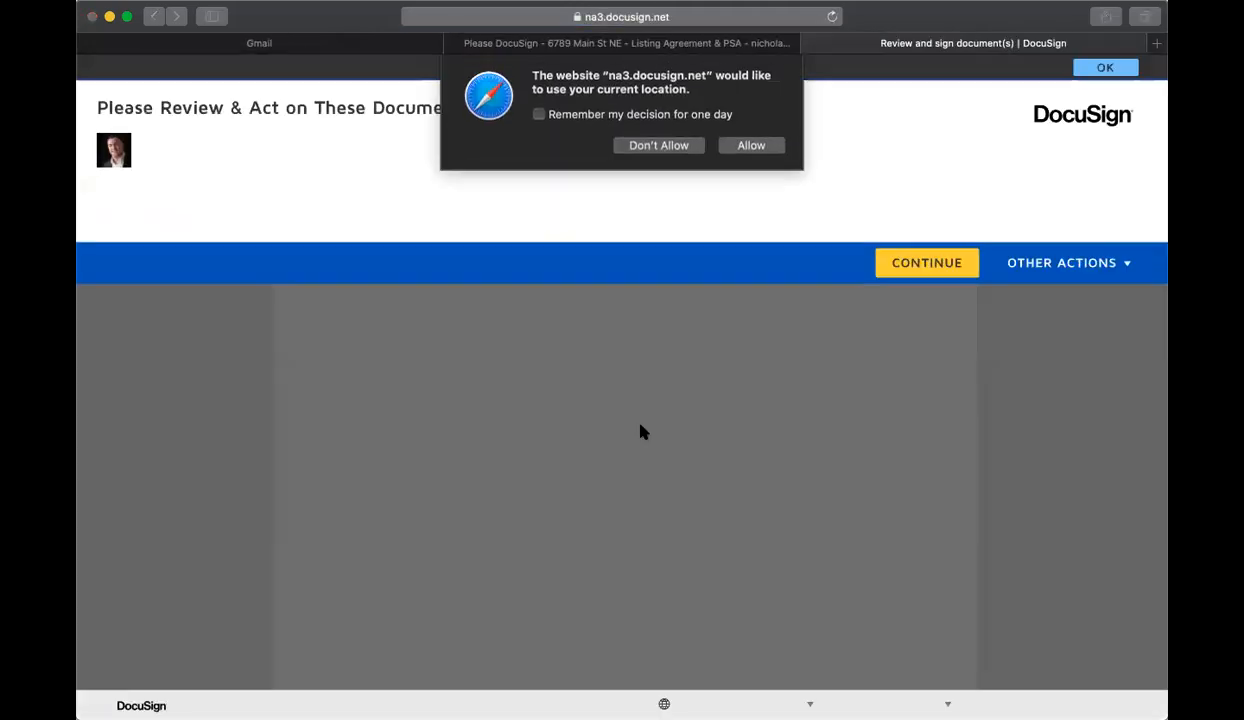
click(744, 147)
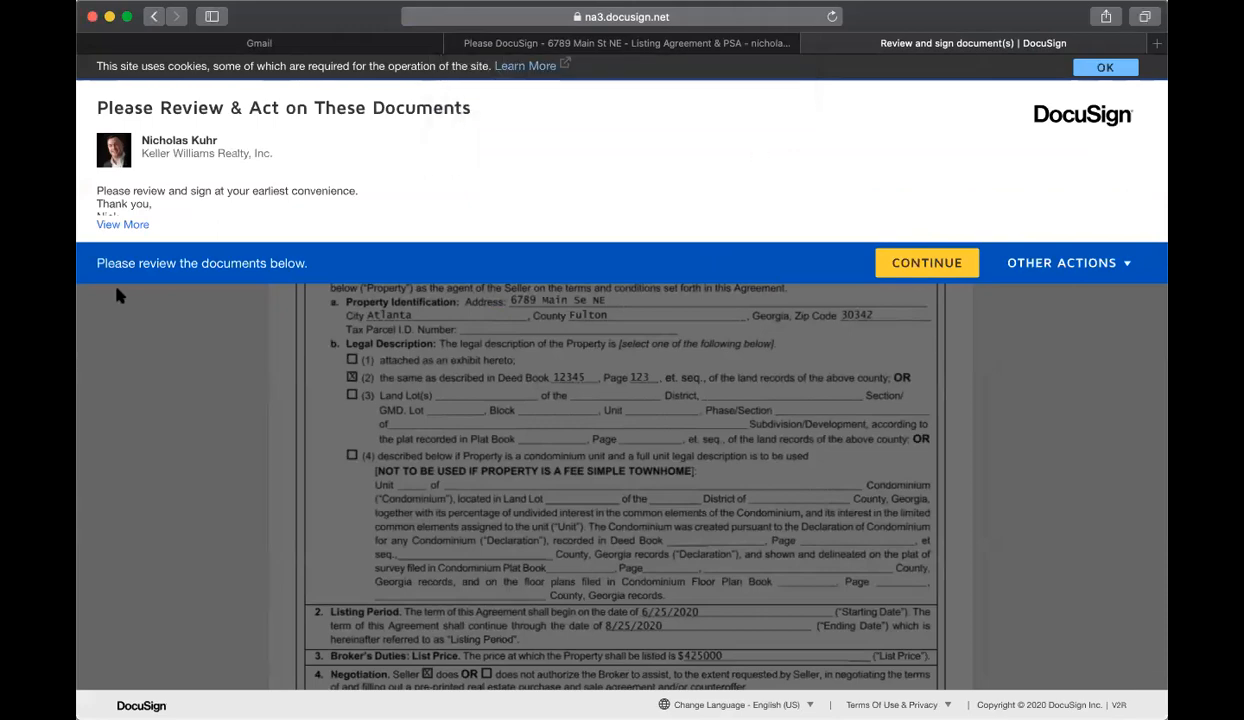
Step: Adopt and apply the seller's signature at the first required signature field
click(927, 263)
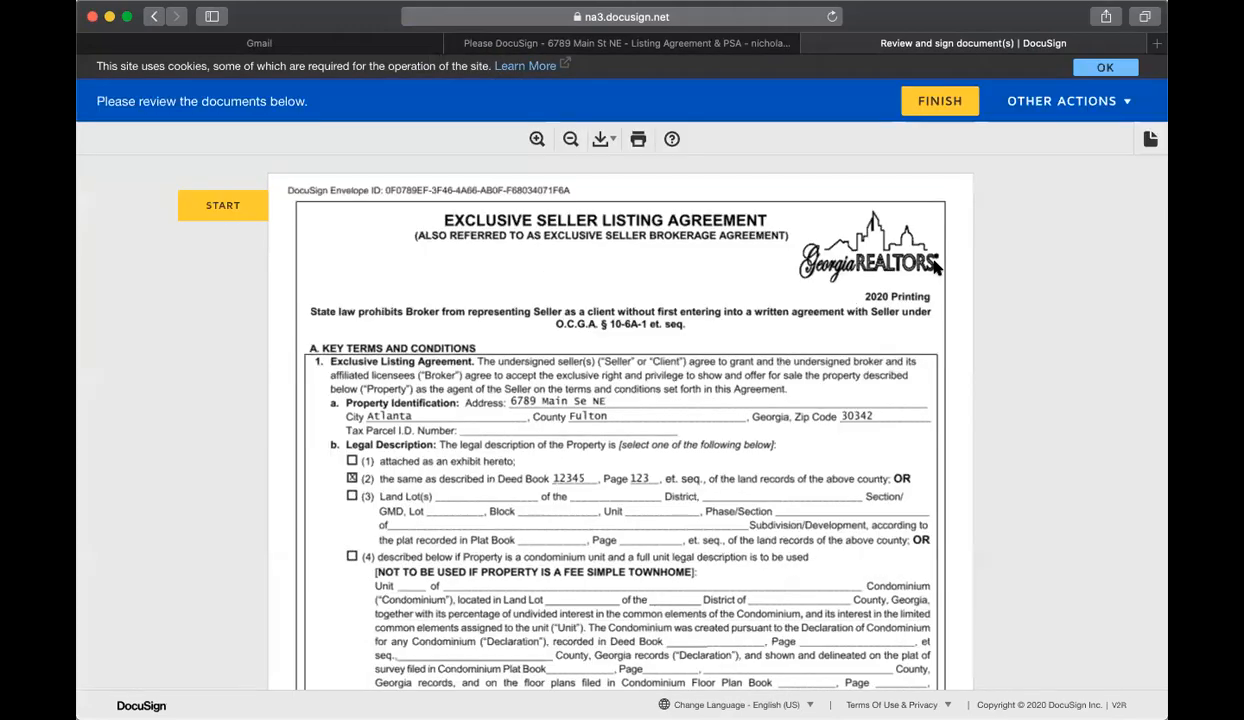
click(220, 205)
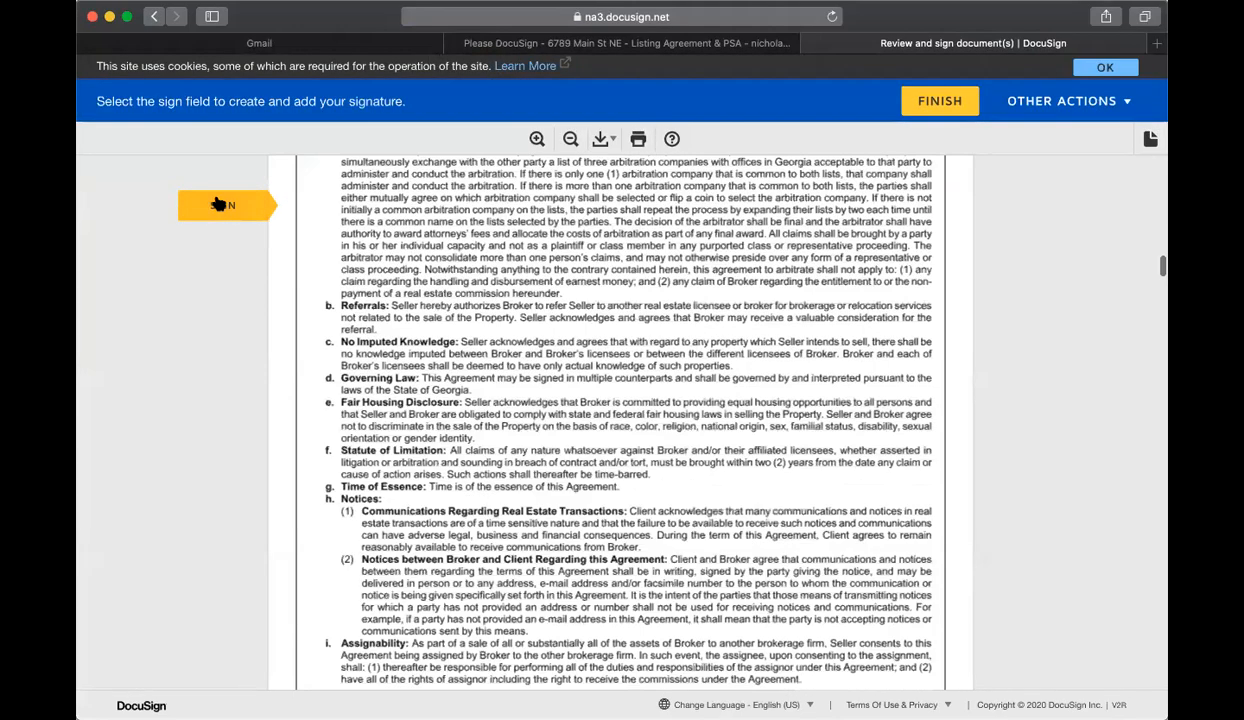
click(695, 423)
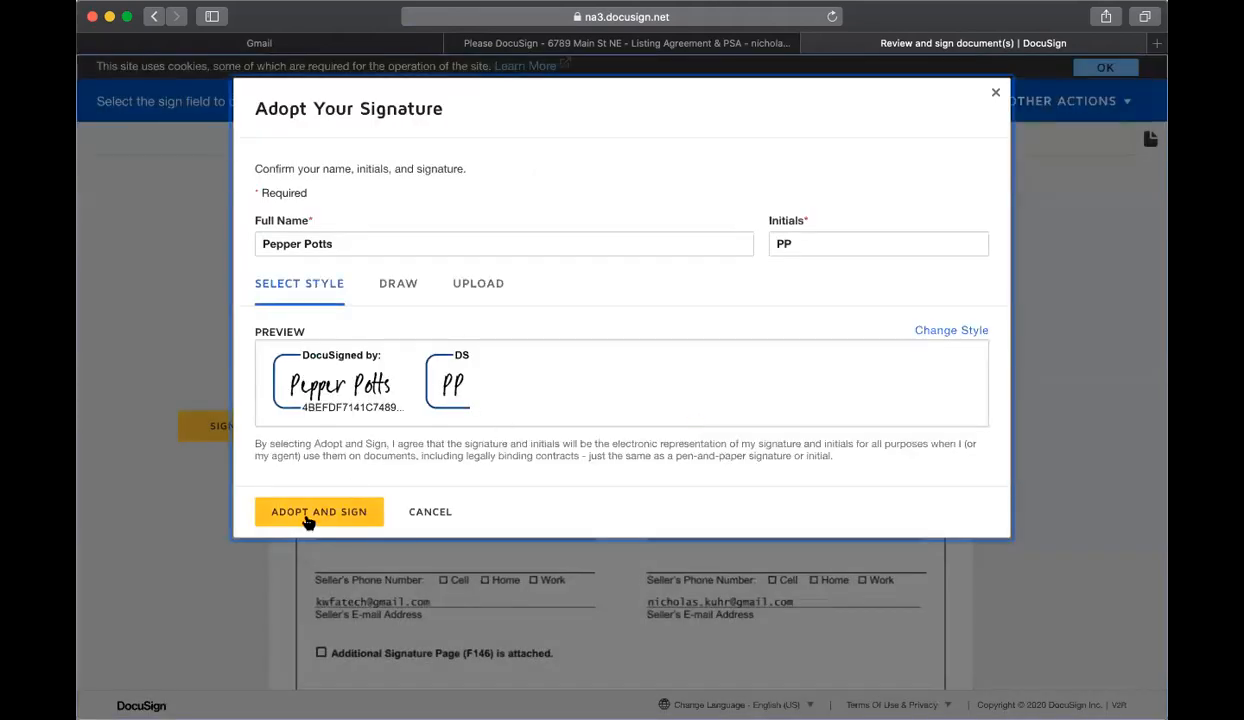
click(309, 515)
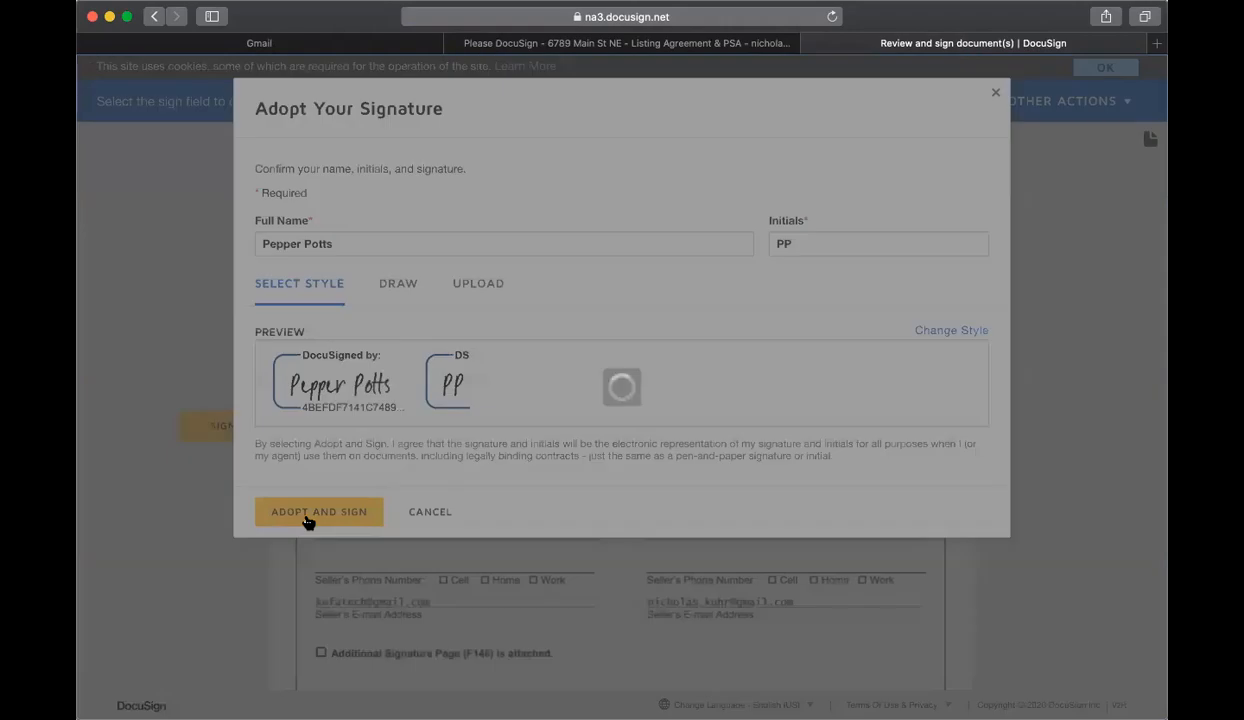
Step: Scroll through the filled F301 seller's property disclosure to review it
scroll(555, 503, up, 10)
scroll(560, 502, up, 20)
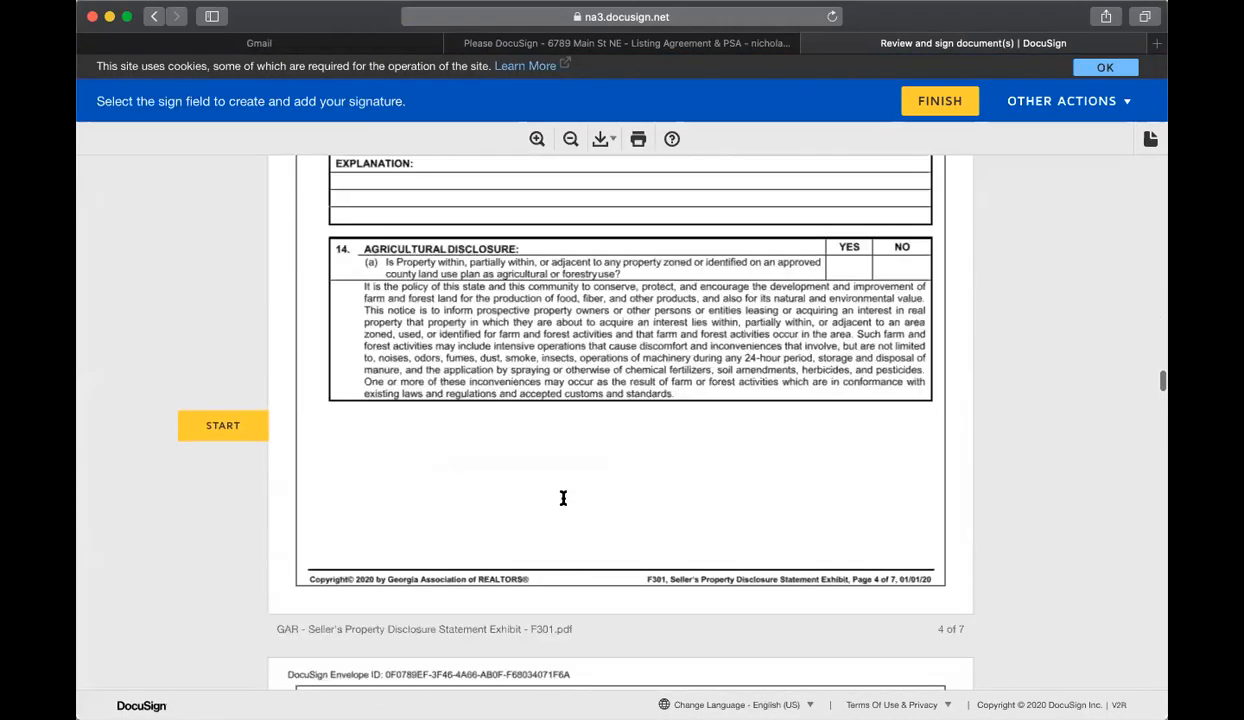
scroll(562, 503, up, 20)
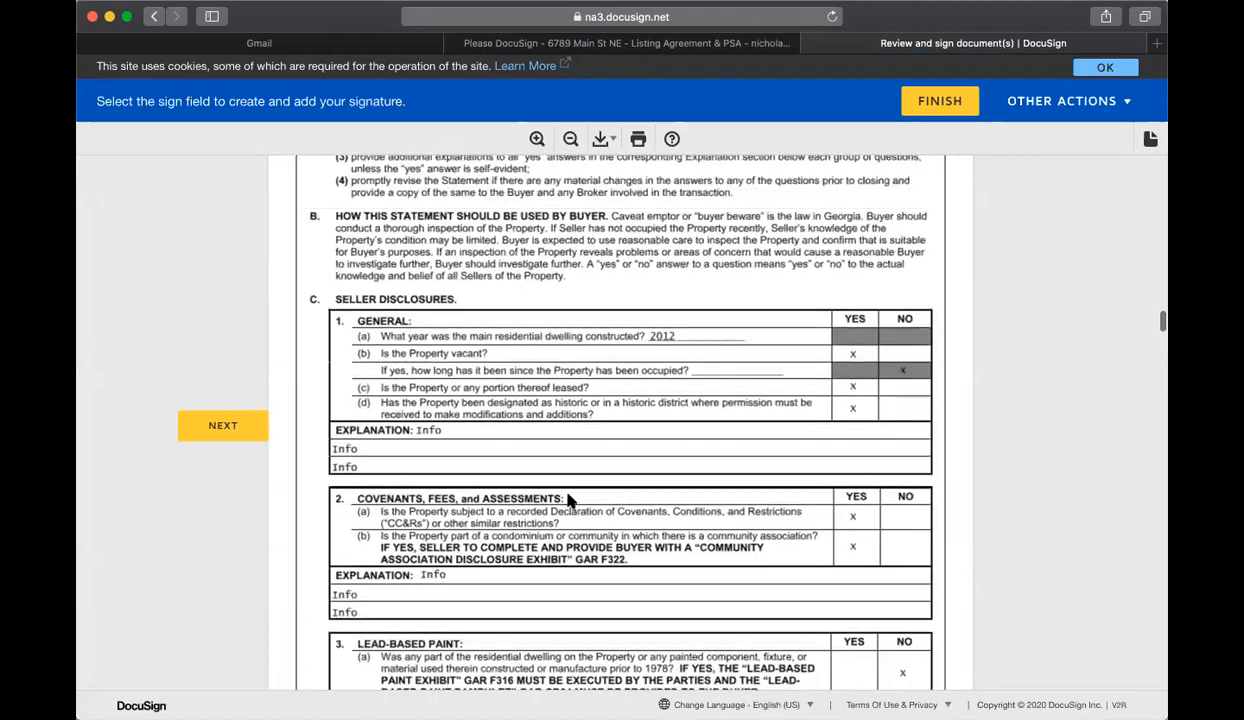
scroll(570, 500, down, 8)
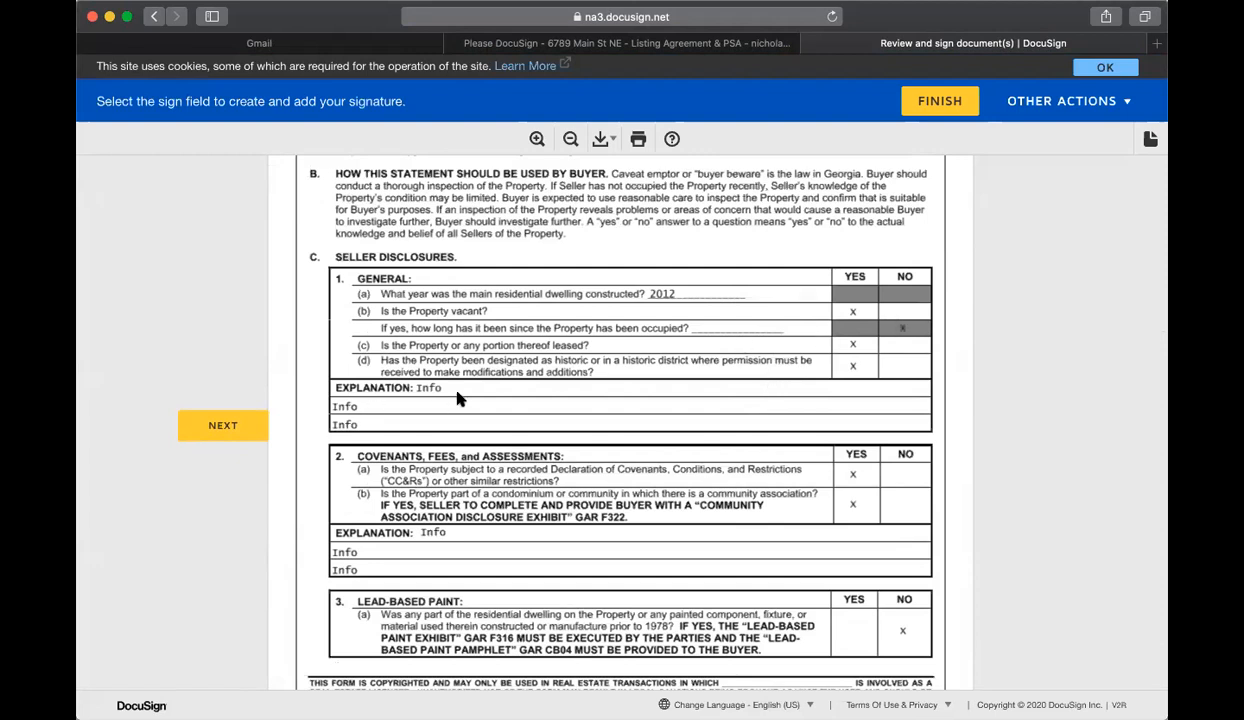
scroll(456, 398, down, 3)
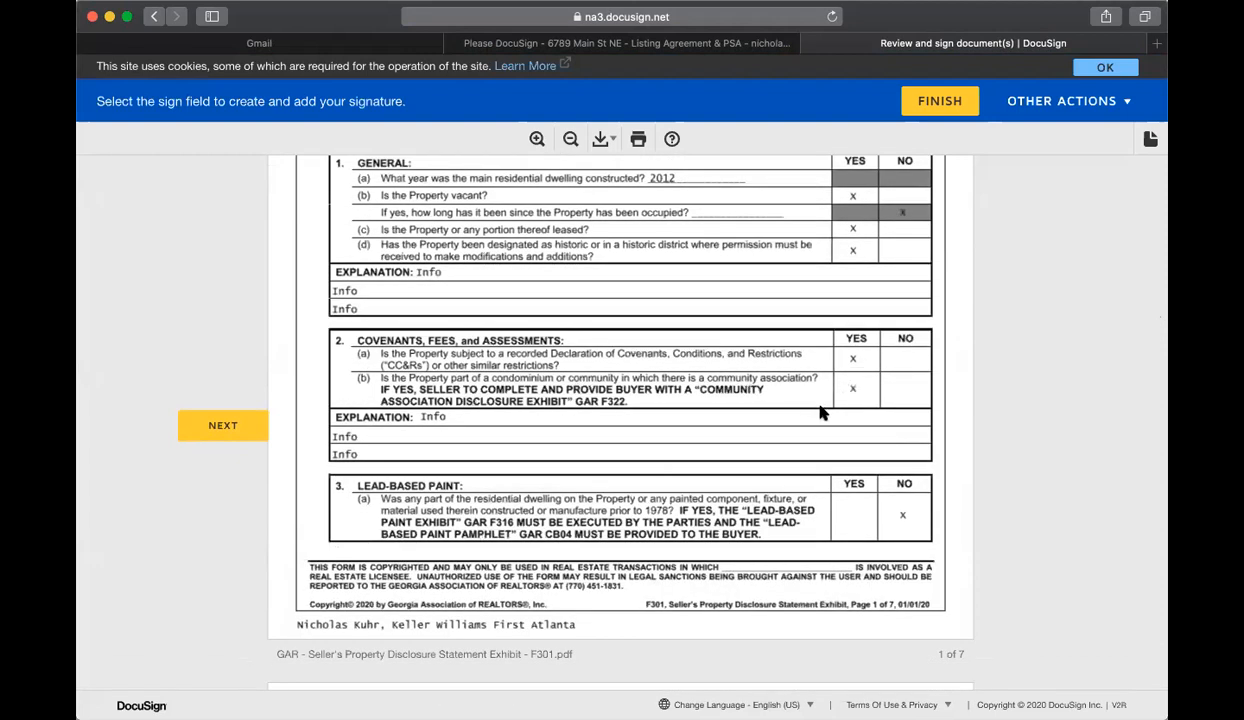
scroll(820, 412, down, 2)
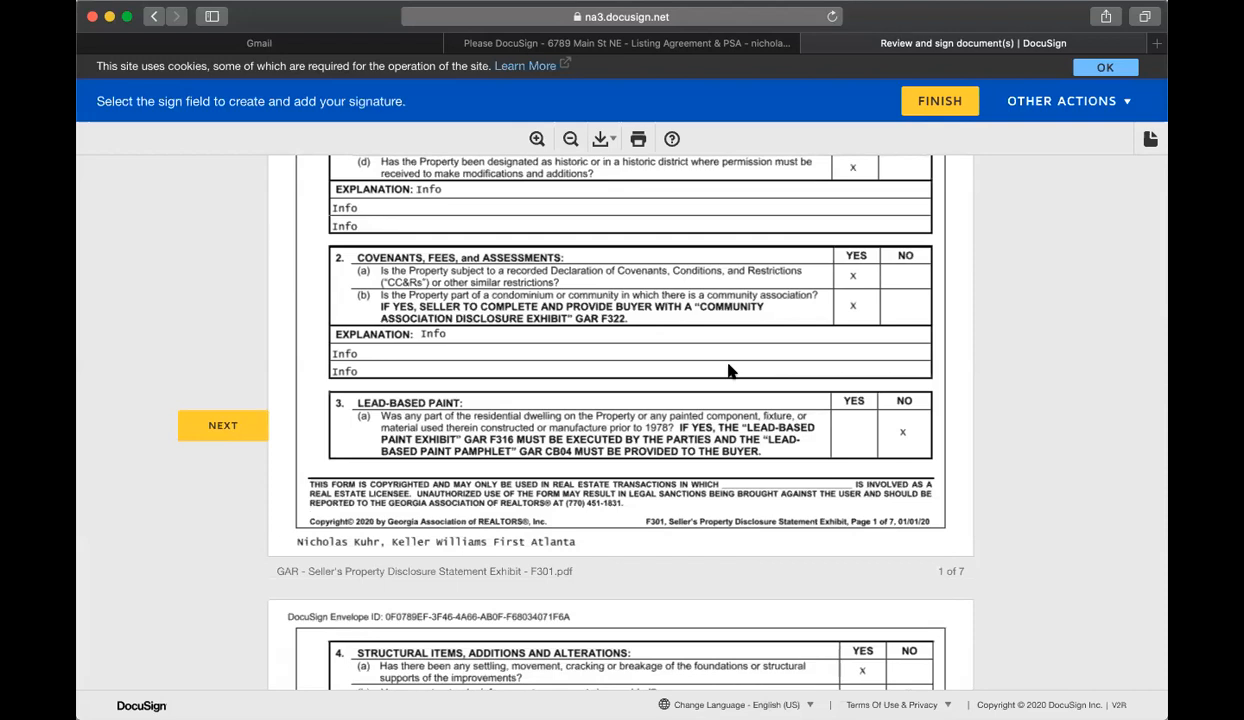
scroll(625, 297, down, 2)
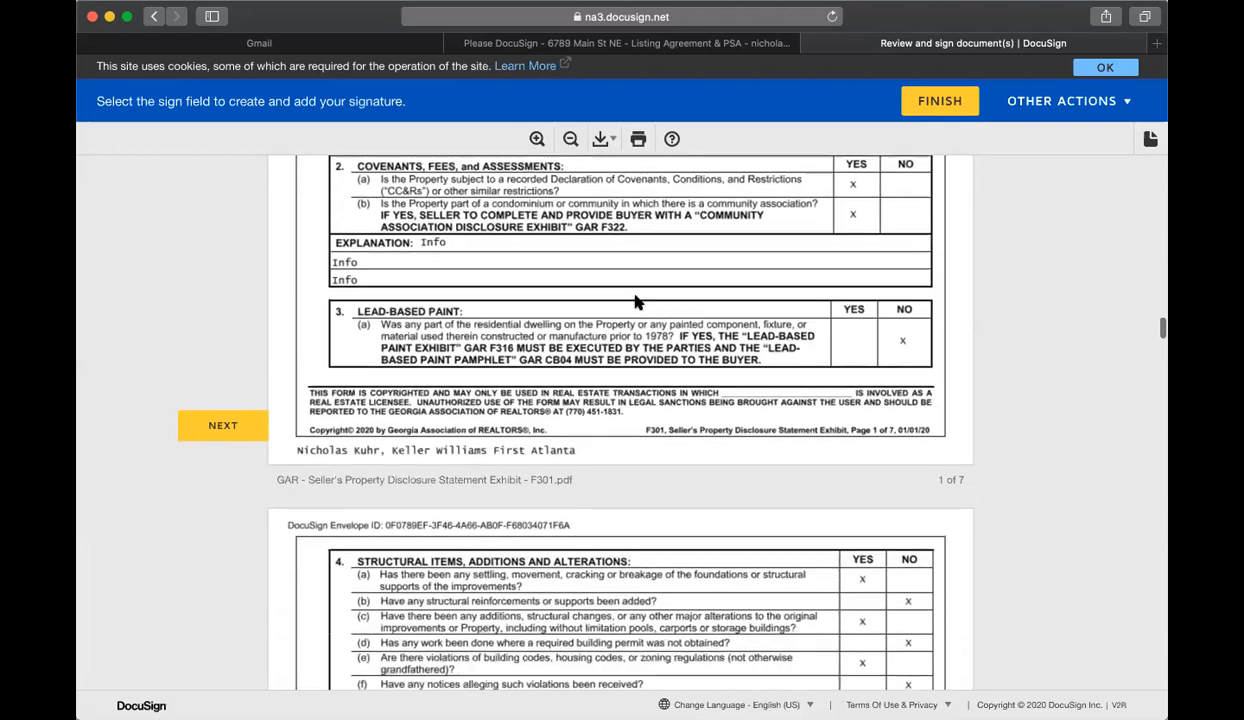
scroll(861, 389, down, 10)
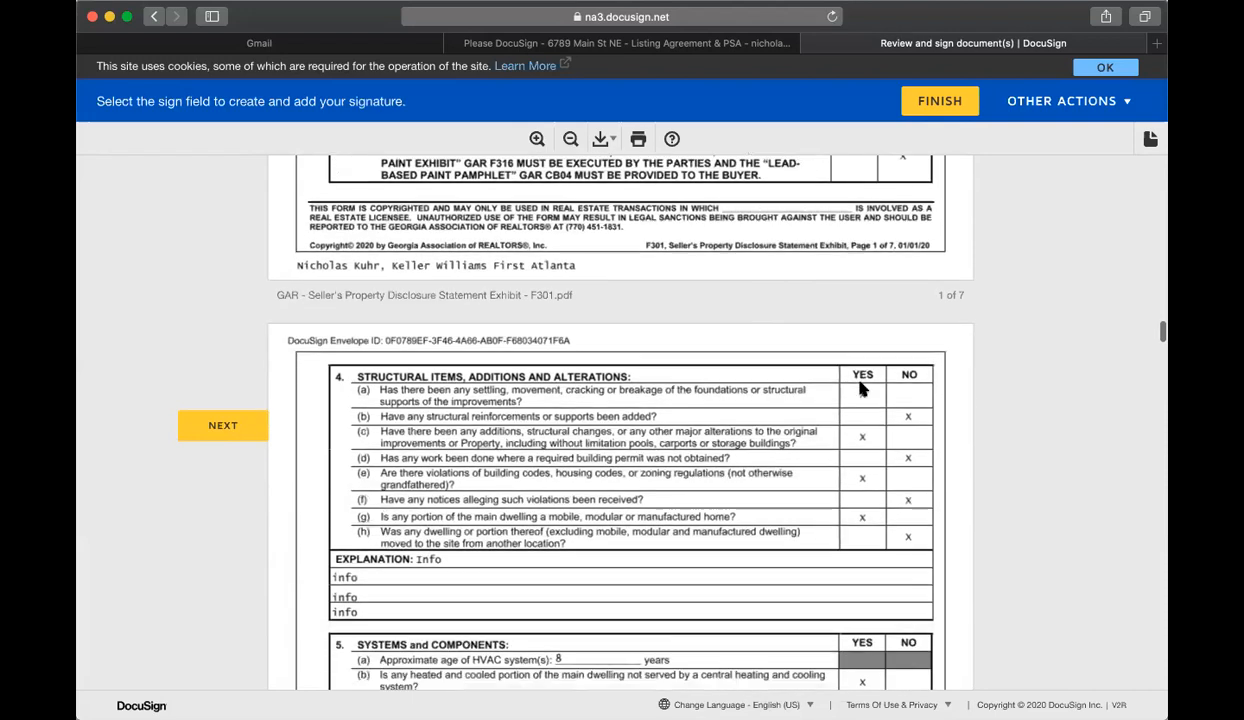
scroll(708, 383, down, 13)
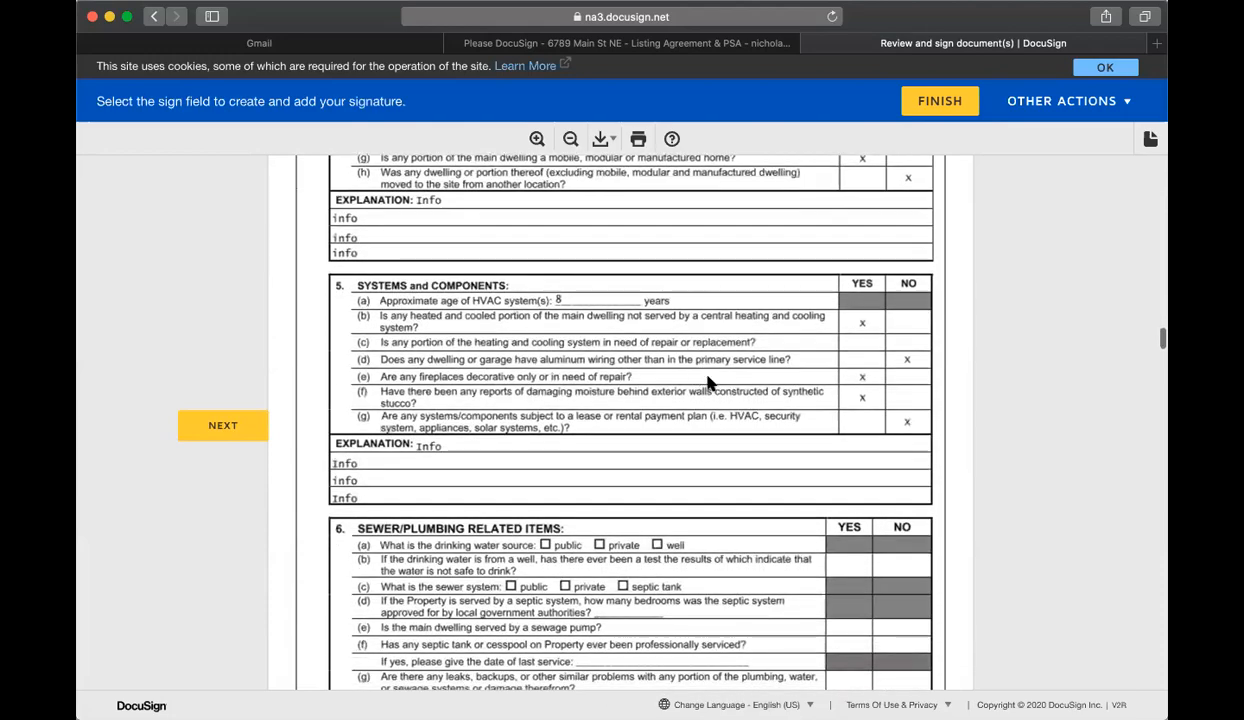
scroll(760, 394, down, 20)
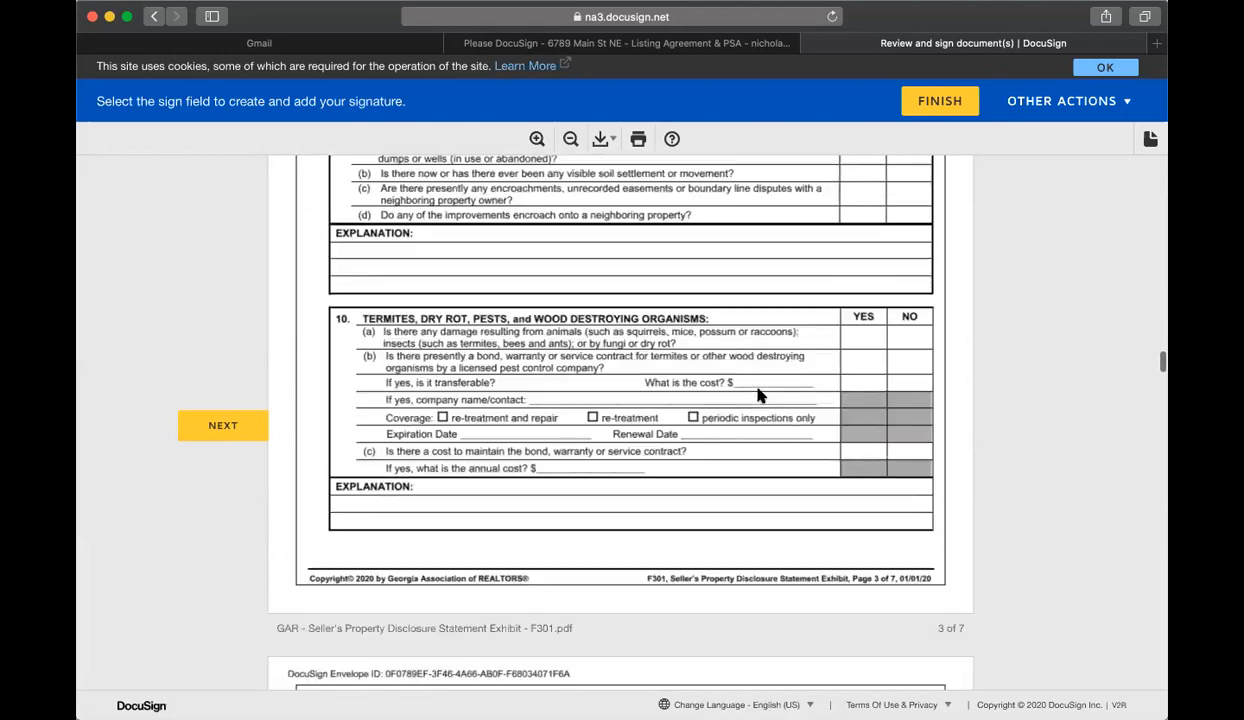
scroll(758, 400, down, 20)
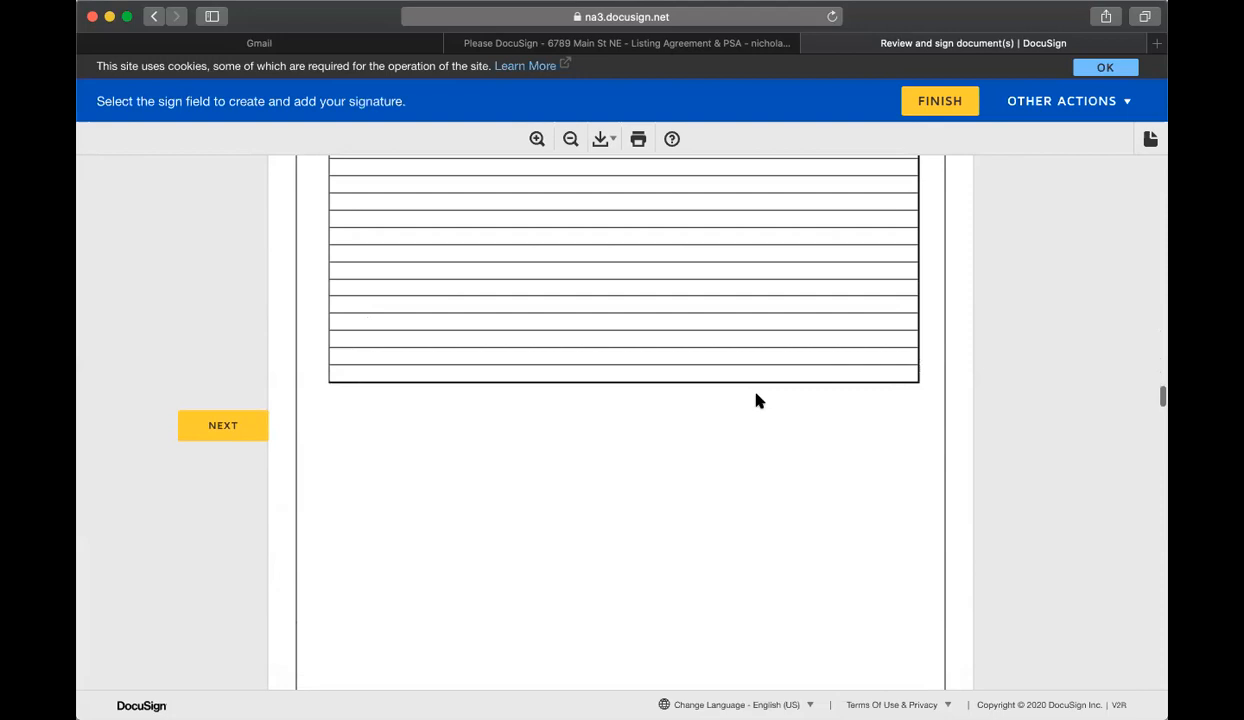
Step: Advance through the F322 association disclosure to the seller's Initial Here field on page 3
scroll(725, 358, up, 1)
click(694, 384)
scroll(699, 485, up, 4)
scroll(699, 485, up, 20)
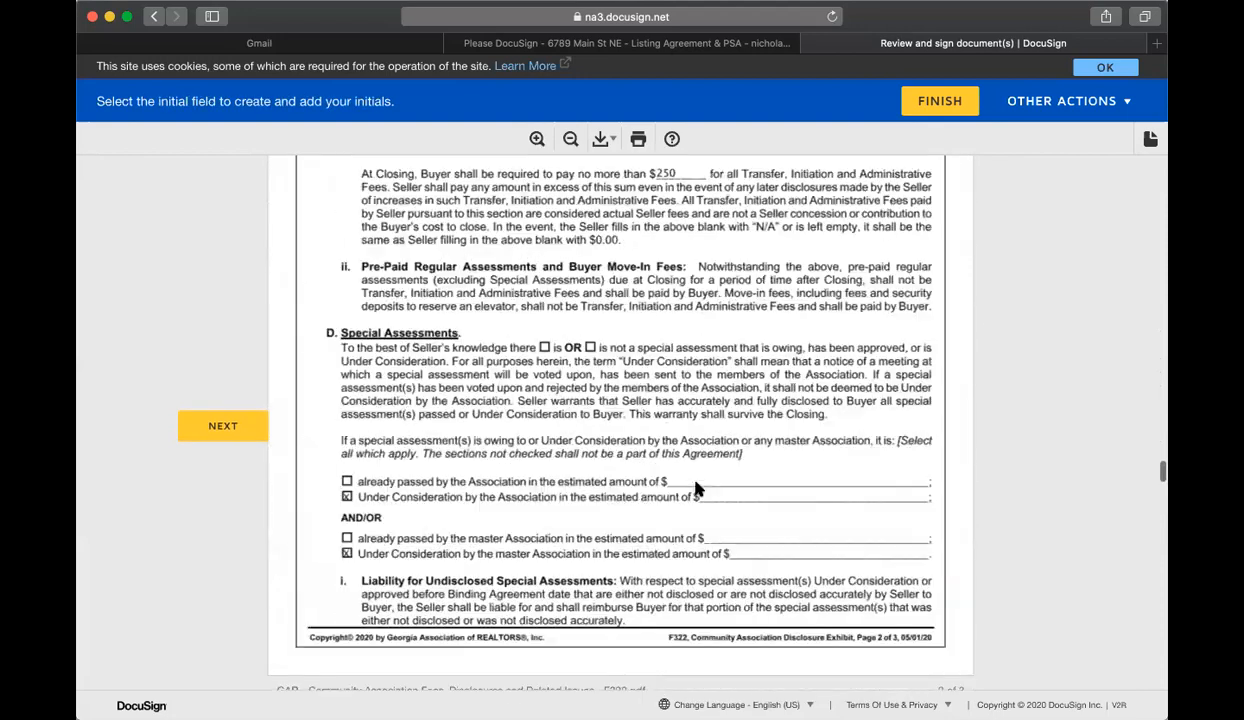
scroll(700, 478, down, 5)
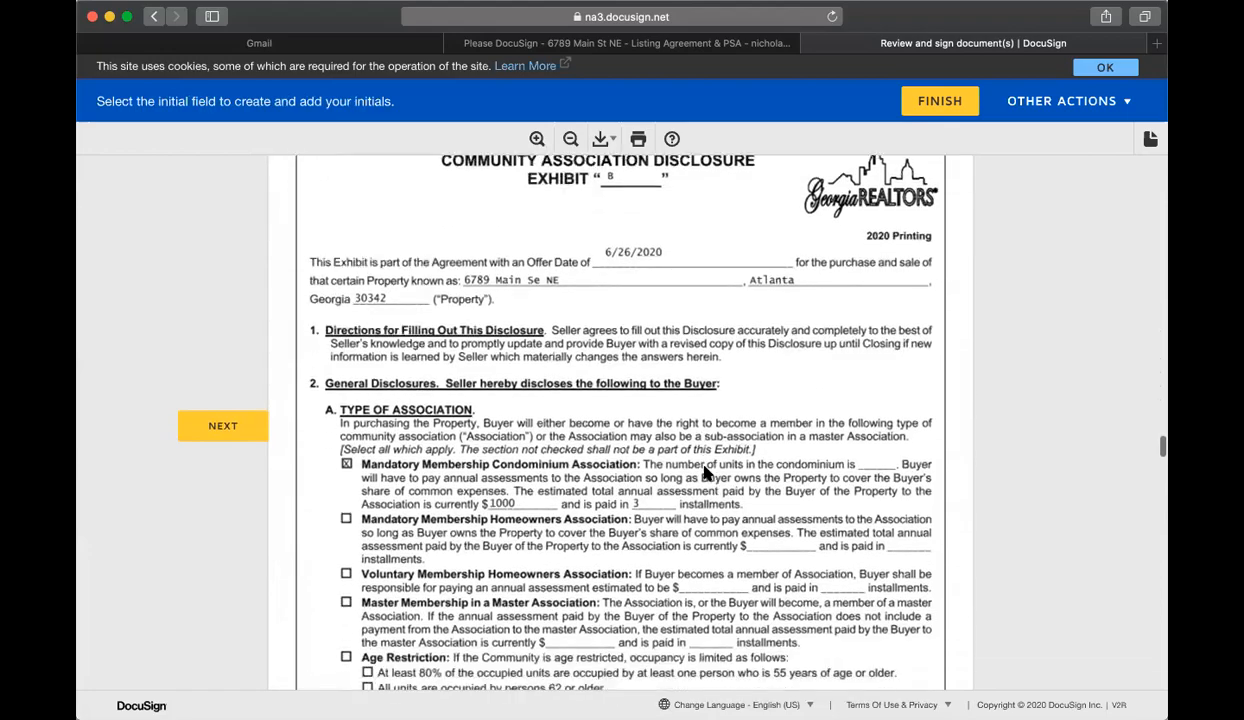
scroll(549, 290, down, 4)
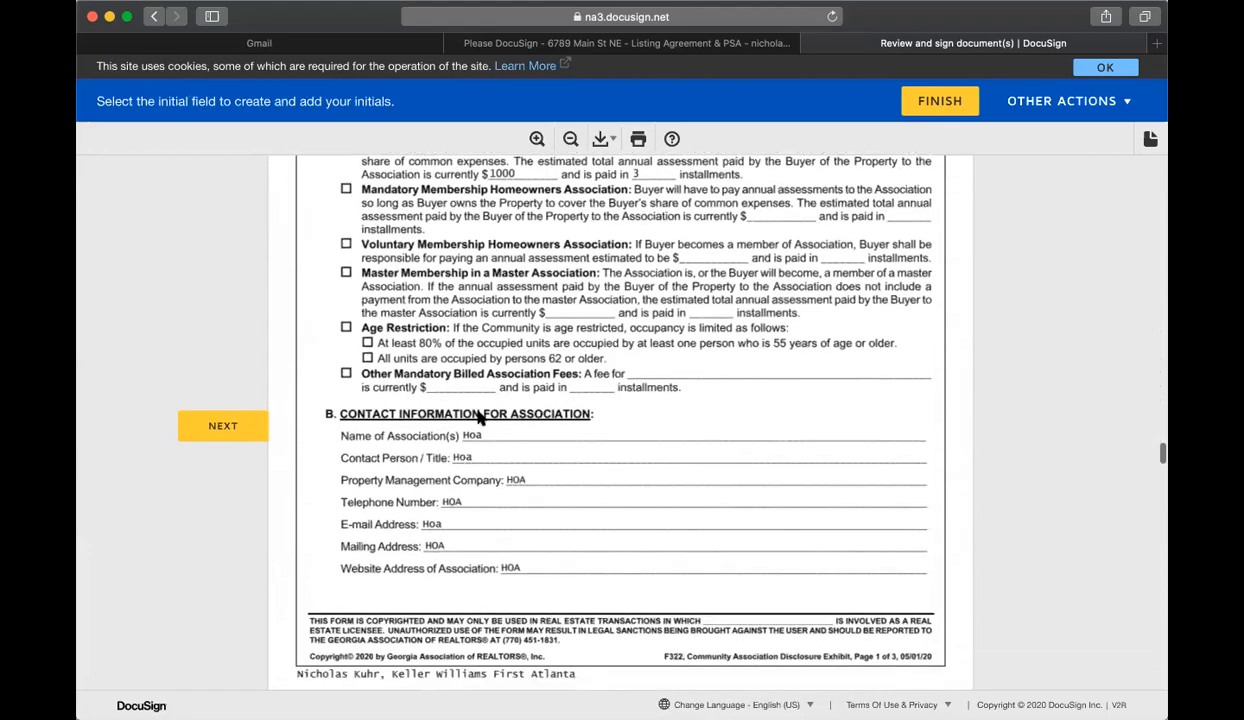
scroll(578, 400, down, 15)
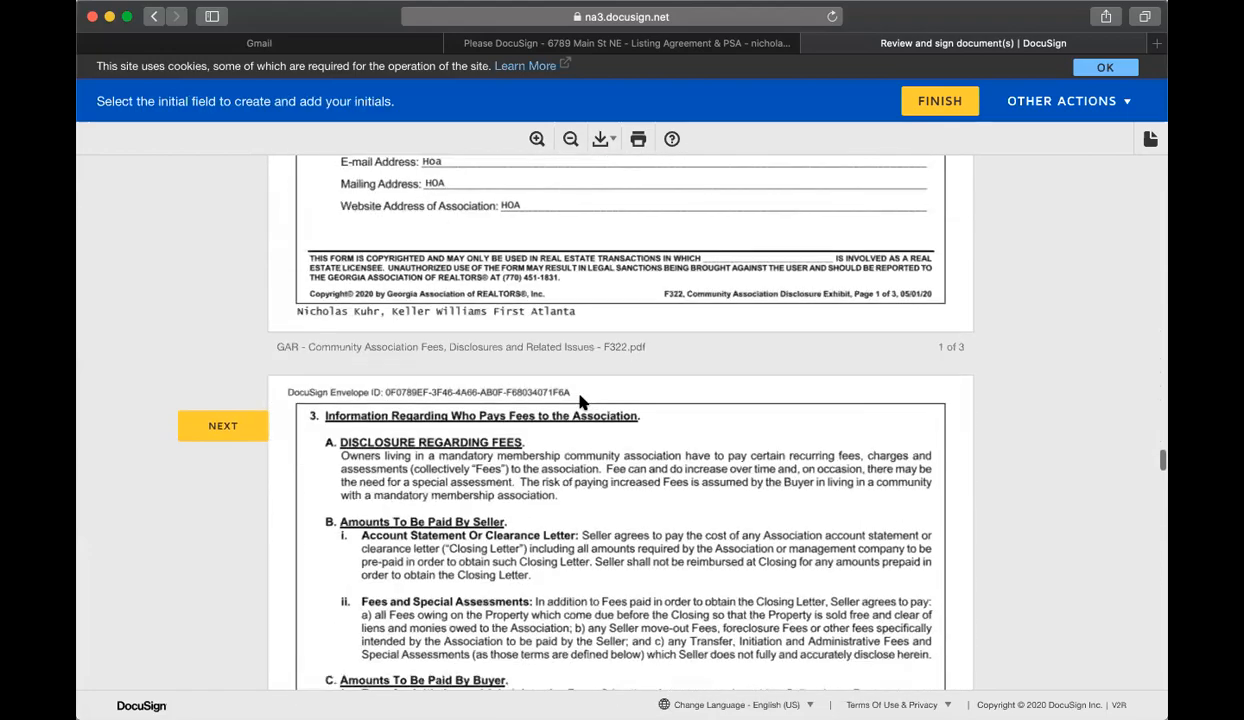
scroll(635, 370, down, 20)
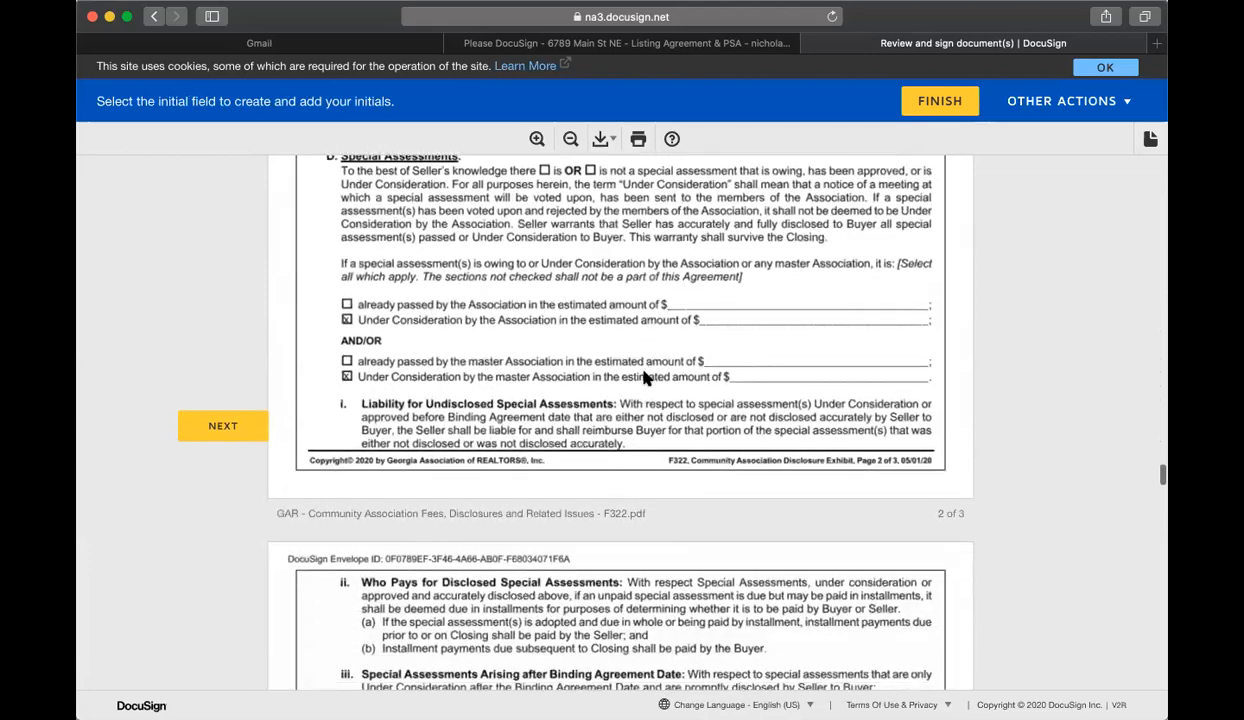
scroll(648, 380, down, 3)
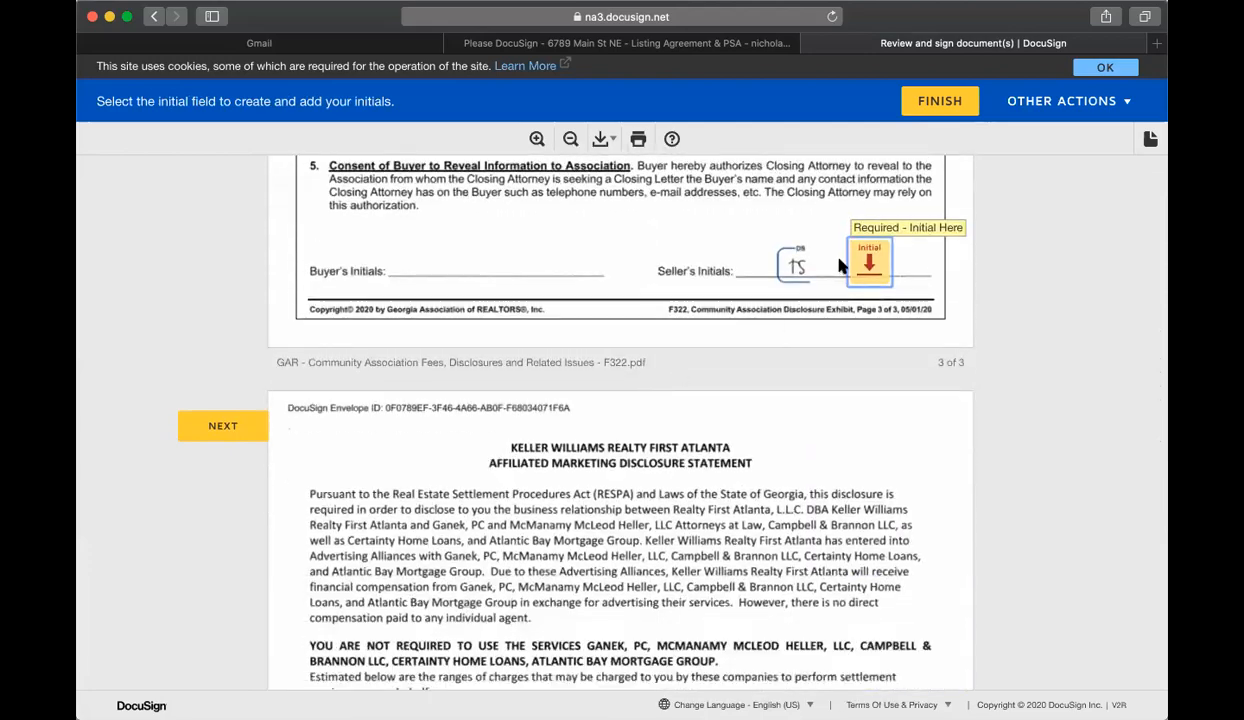
Step: Initial and sign the association, marketing, wire fraud and PSA fields, finish, and skip logging in
click(864, 262)
click(712, 418)
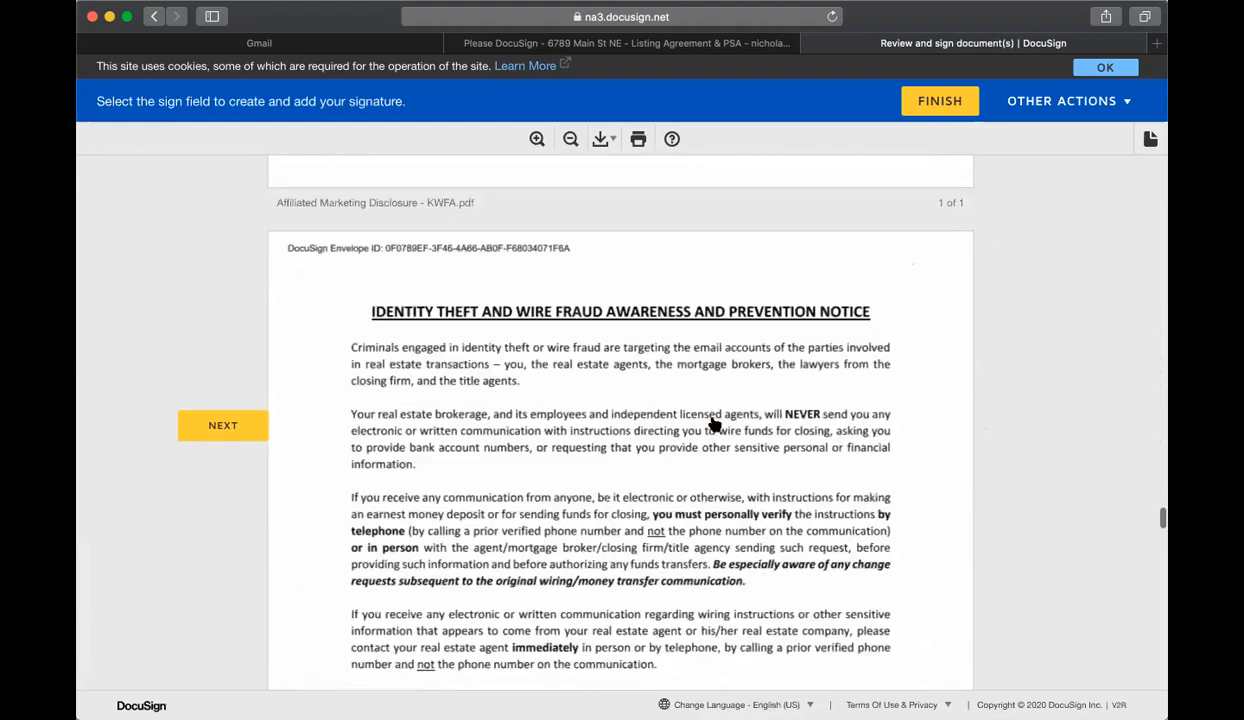
click(666, 418)
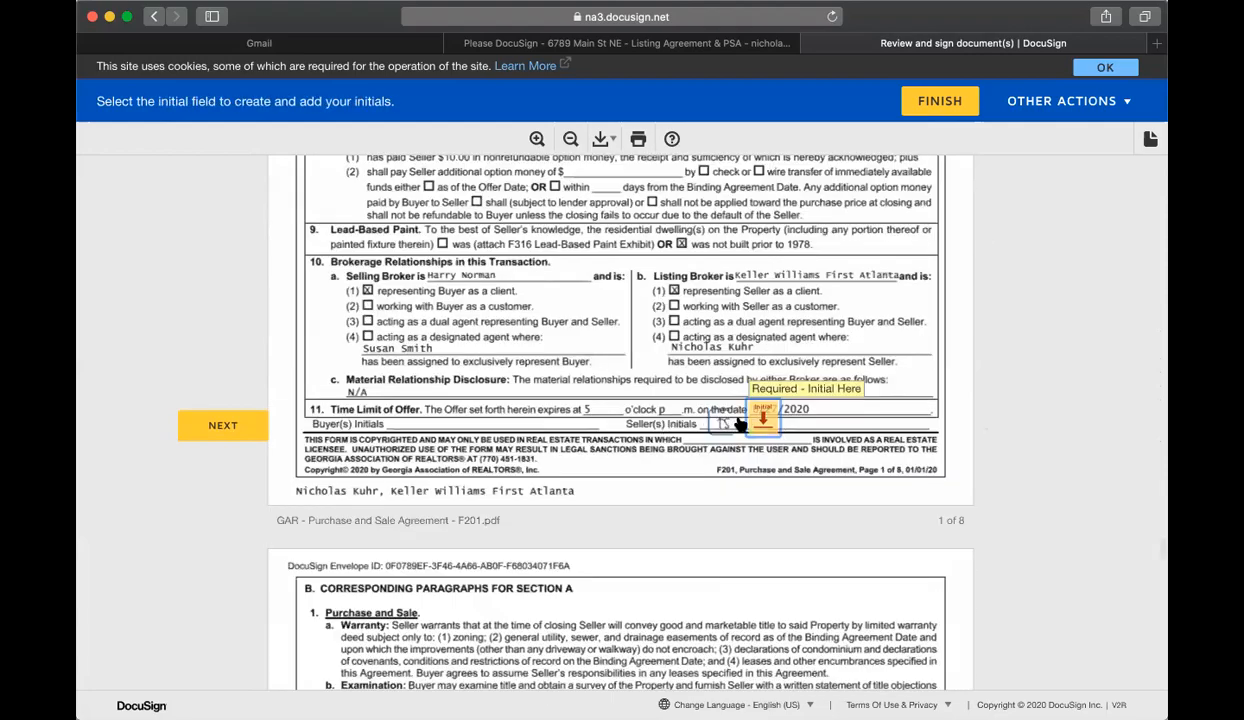
click(738, 413)
click(662, 427)
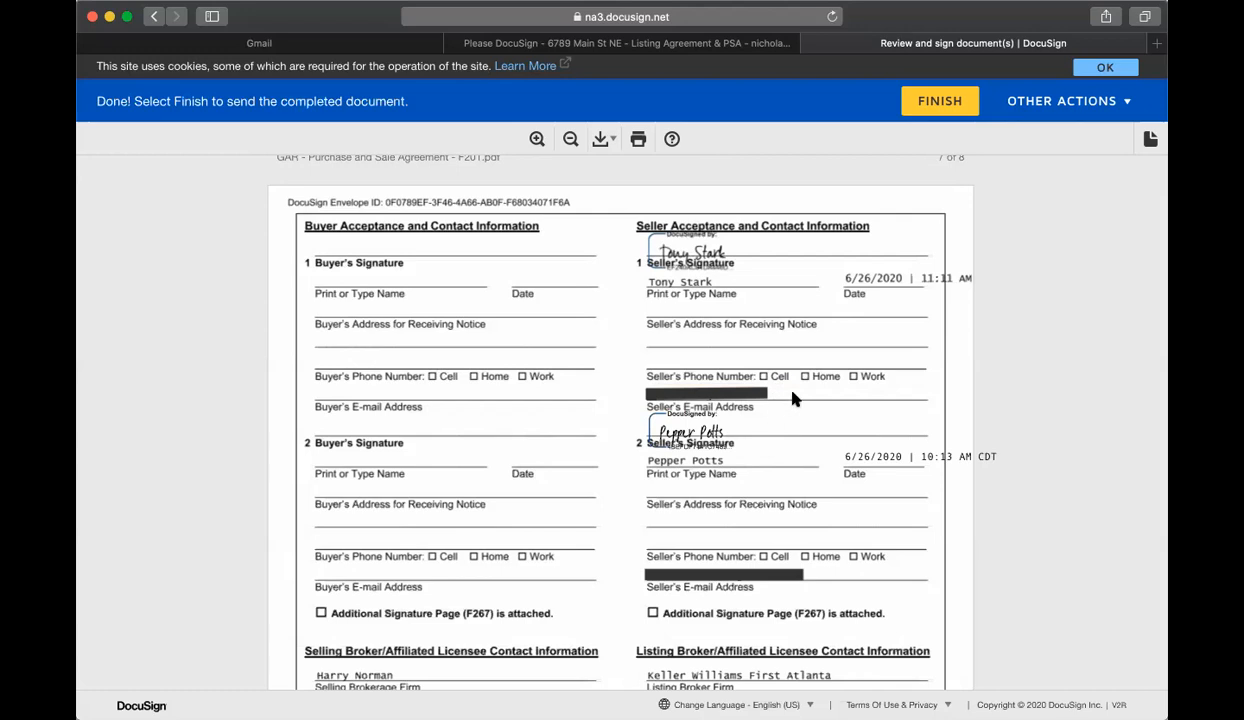
click(931, 112)
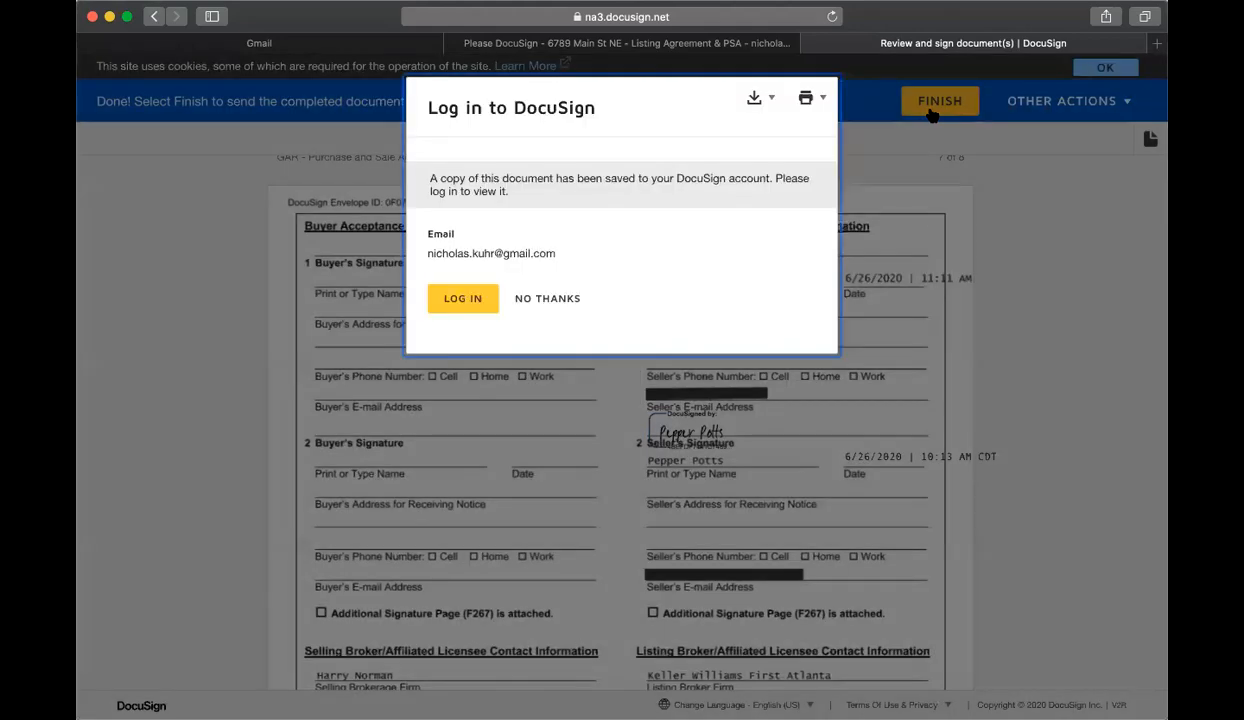
click(571, 303)
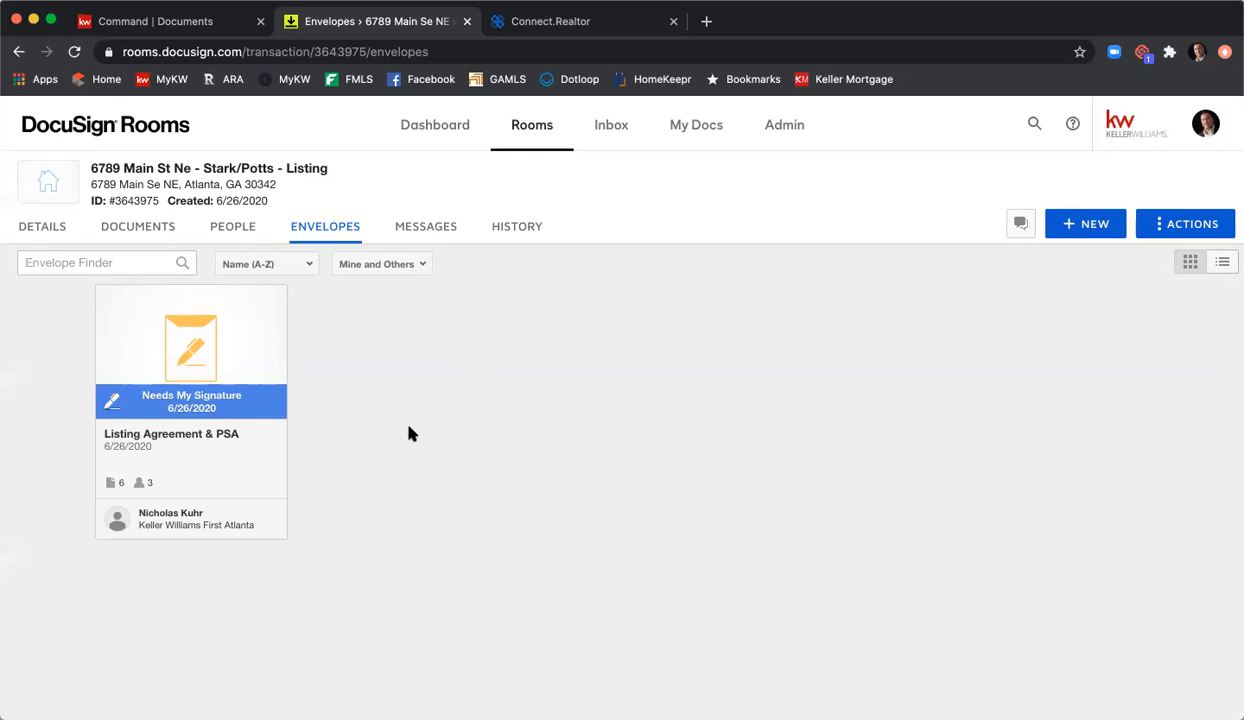
Step: Open the Listing Agreement & PSA envelope, confirm both sellers signed, and begin the listing agent's signing
click(193, 342)
scroll(392, 322, down, 1)
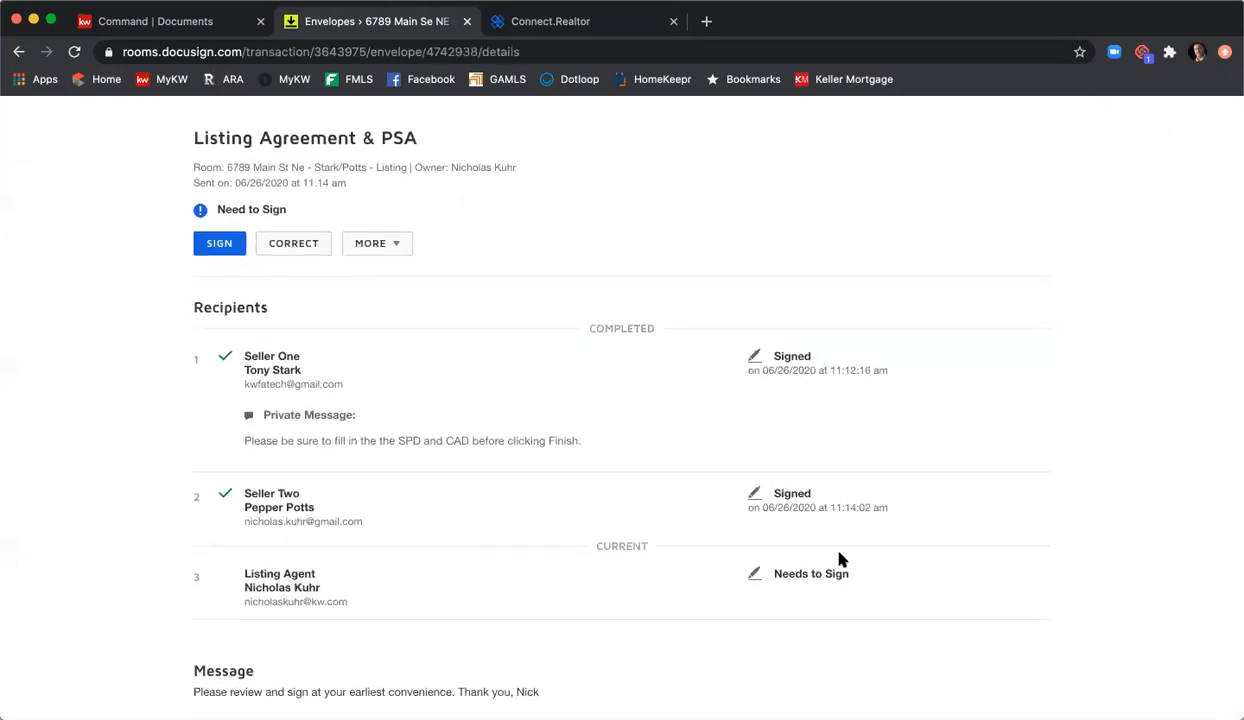
click(219, 246)
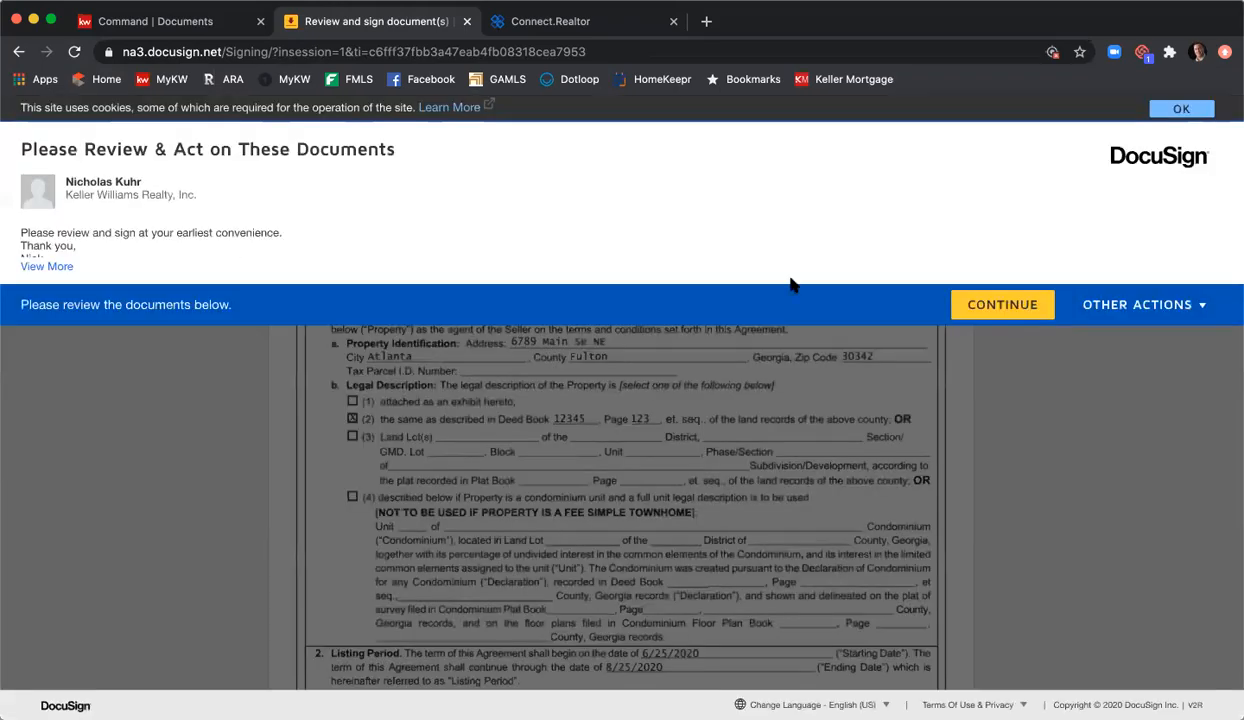
Step: Sign the listing agreement and PSA as listing agent with acceptance hour 12, then finish
click(1004, 304)
click(236, 252)
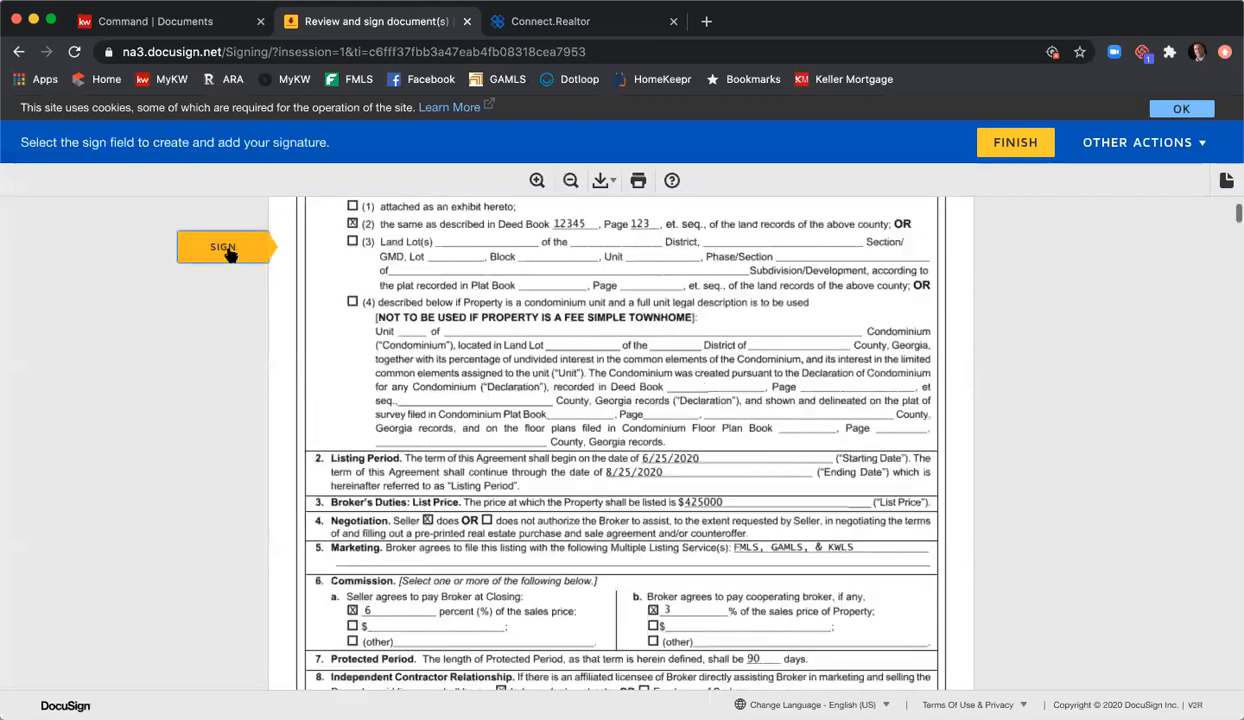
click(358, 441)
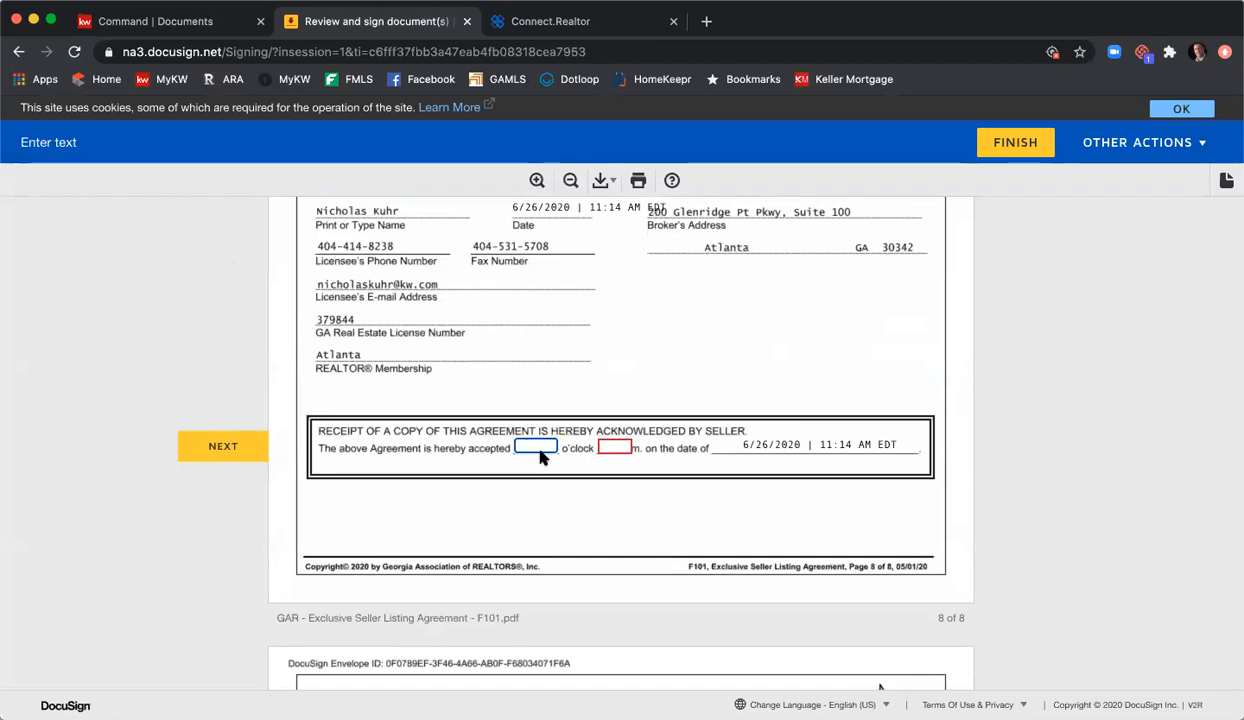
text(12)
key(Tab)
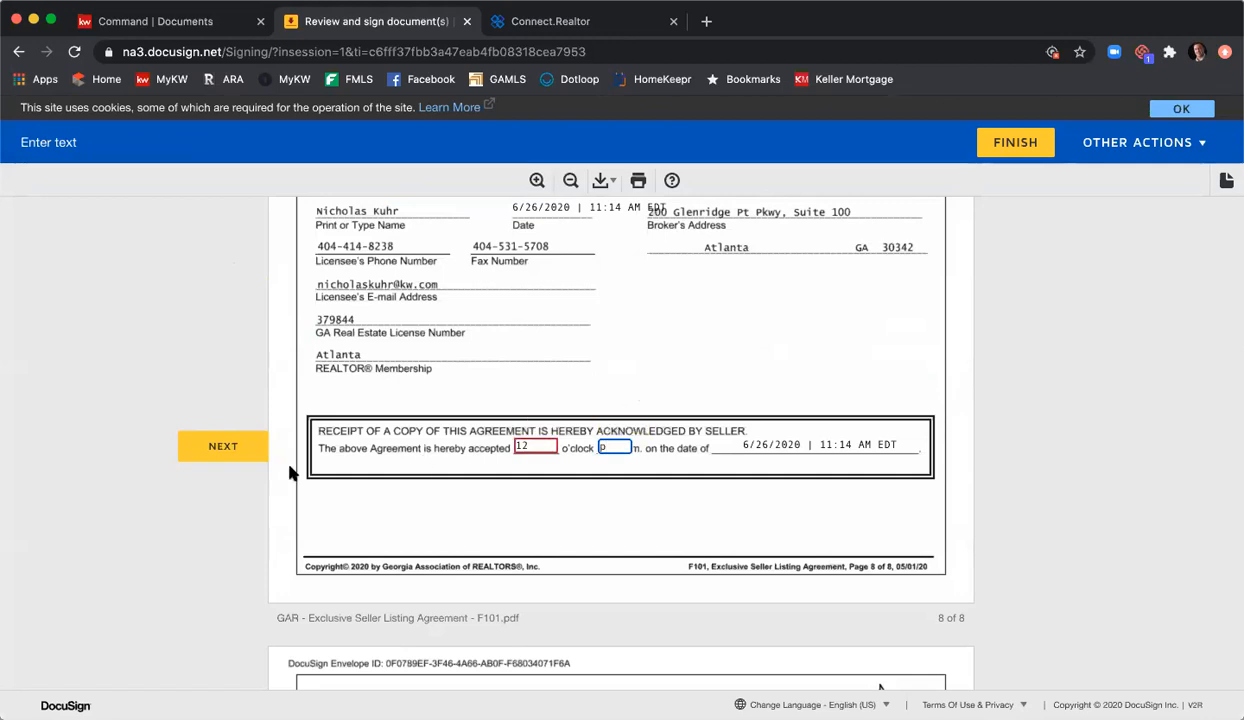
click(231, 449)
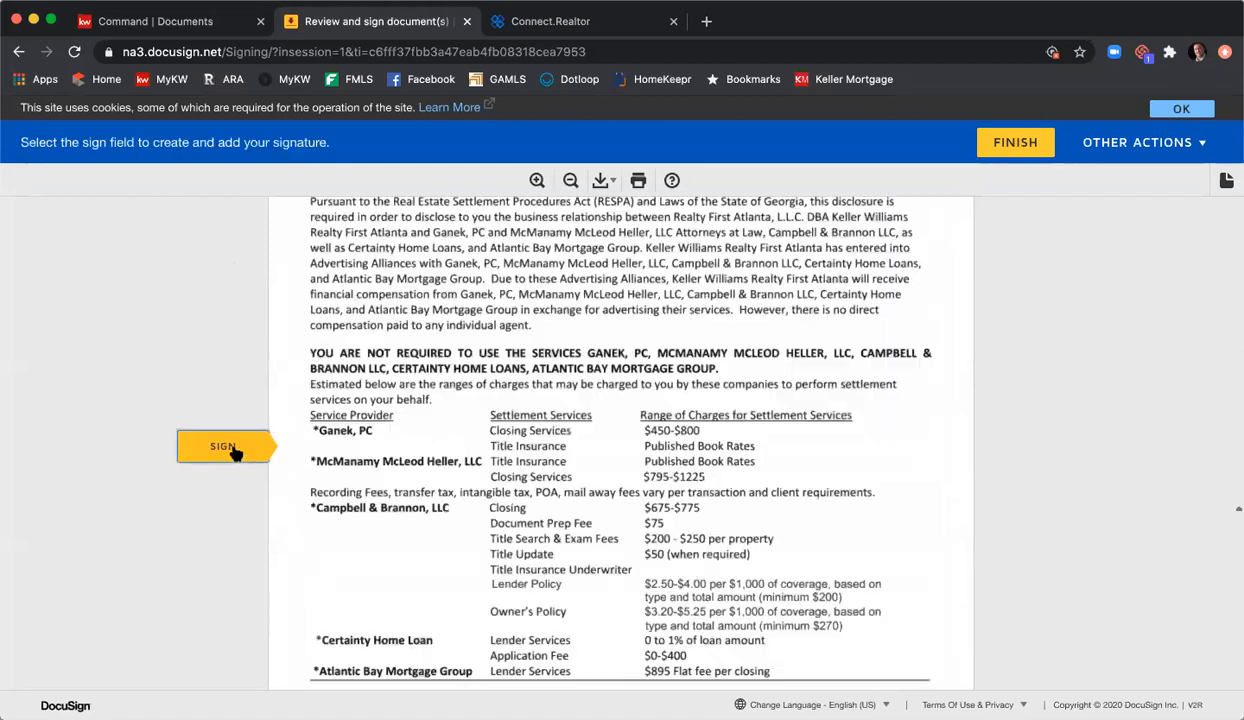
click(675, 440)
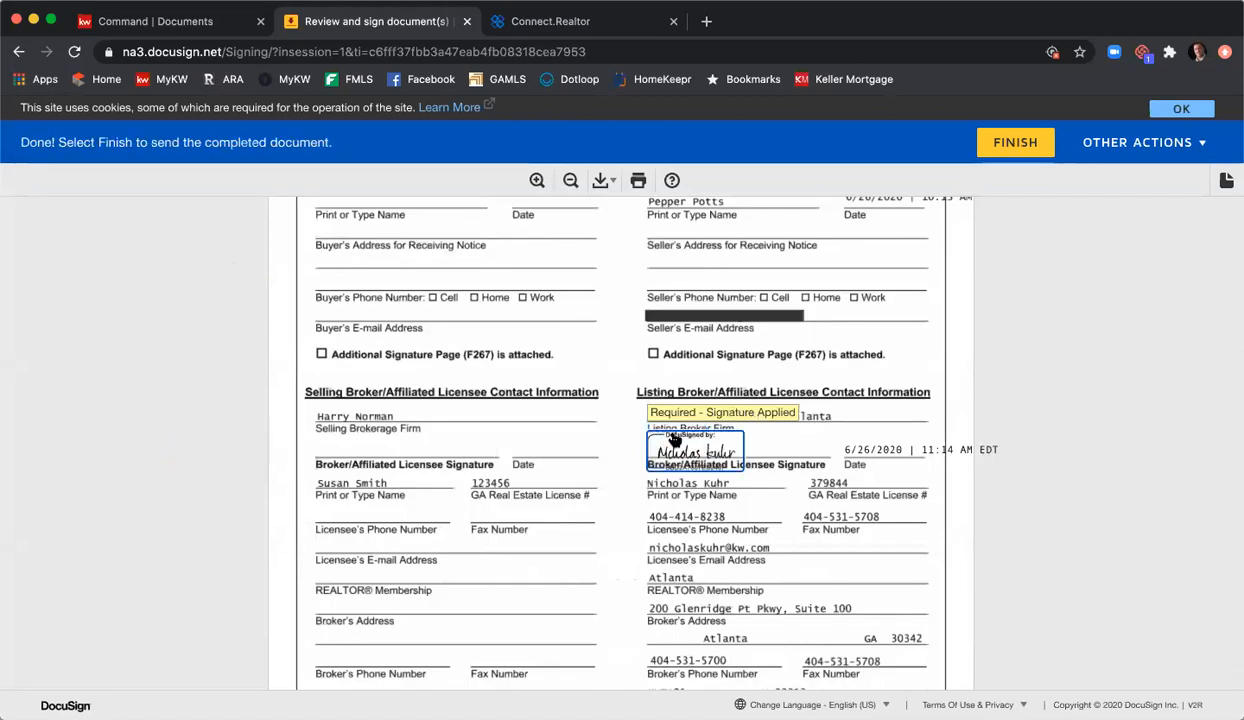
click(1016, 146)
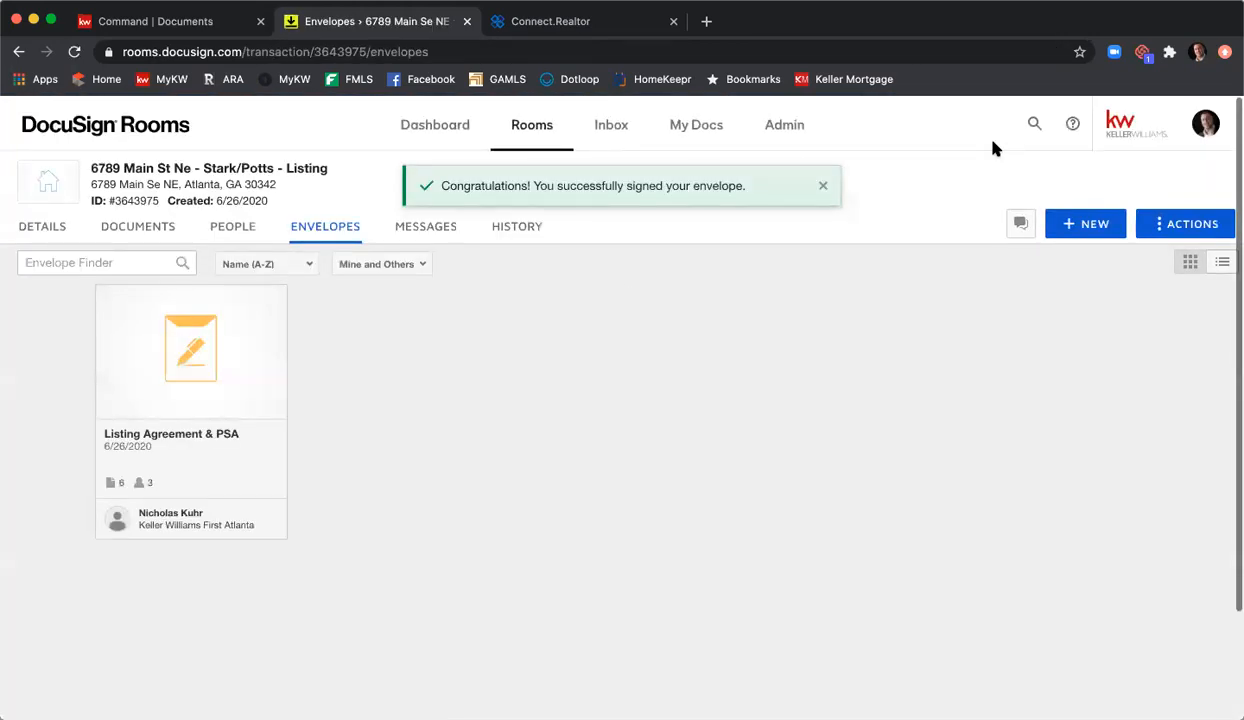
Step: Reload the room's Envelopes page to update the Listing Agreement & PSA status
click(76, 52)
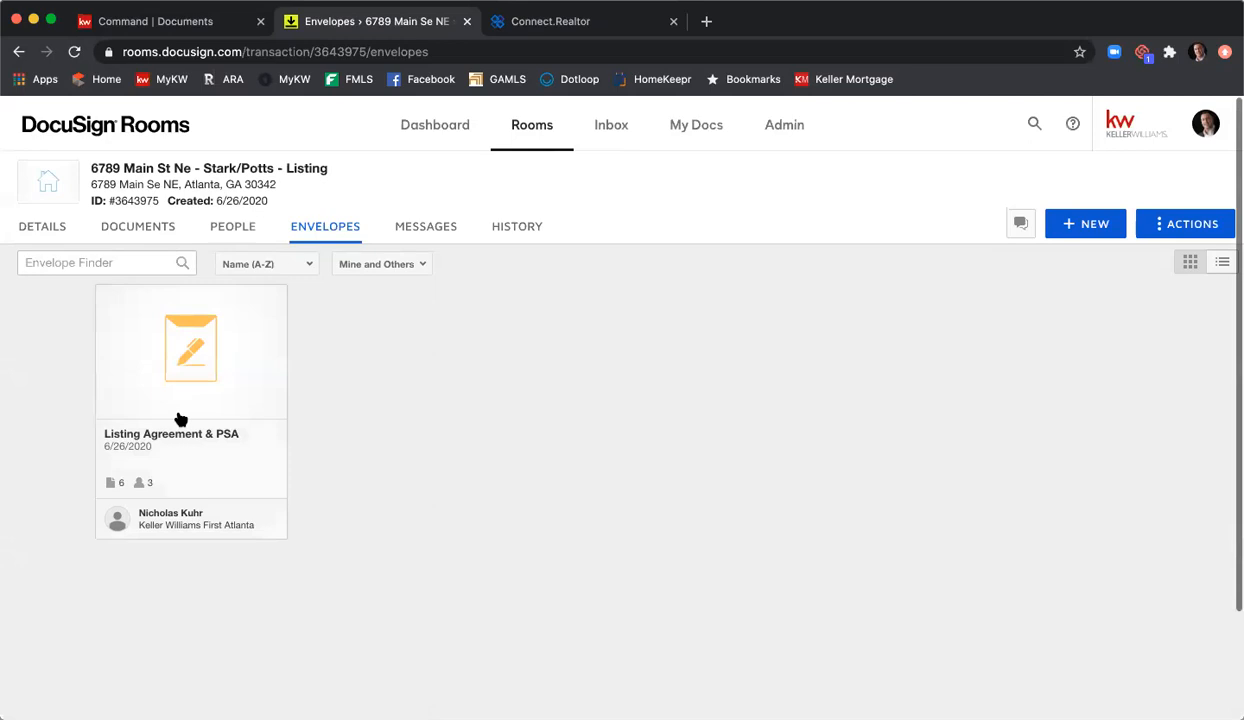
click(75, 53)
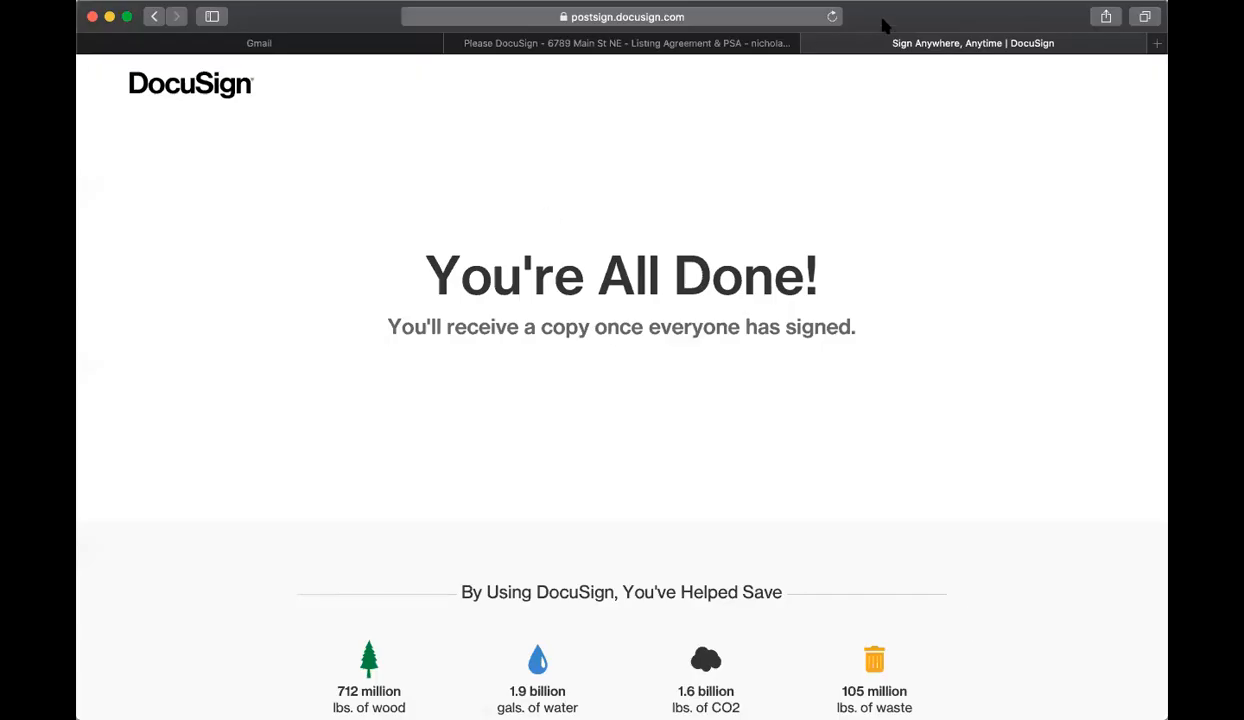
Step: Open the 'Completed: Please DocuSign' email from the Gmail inbox and view the completed documents
click(216, 47)
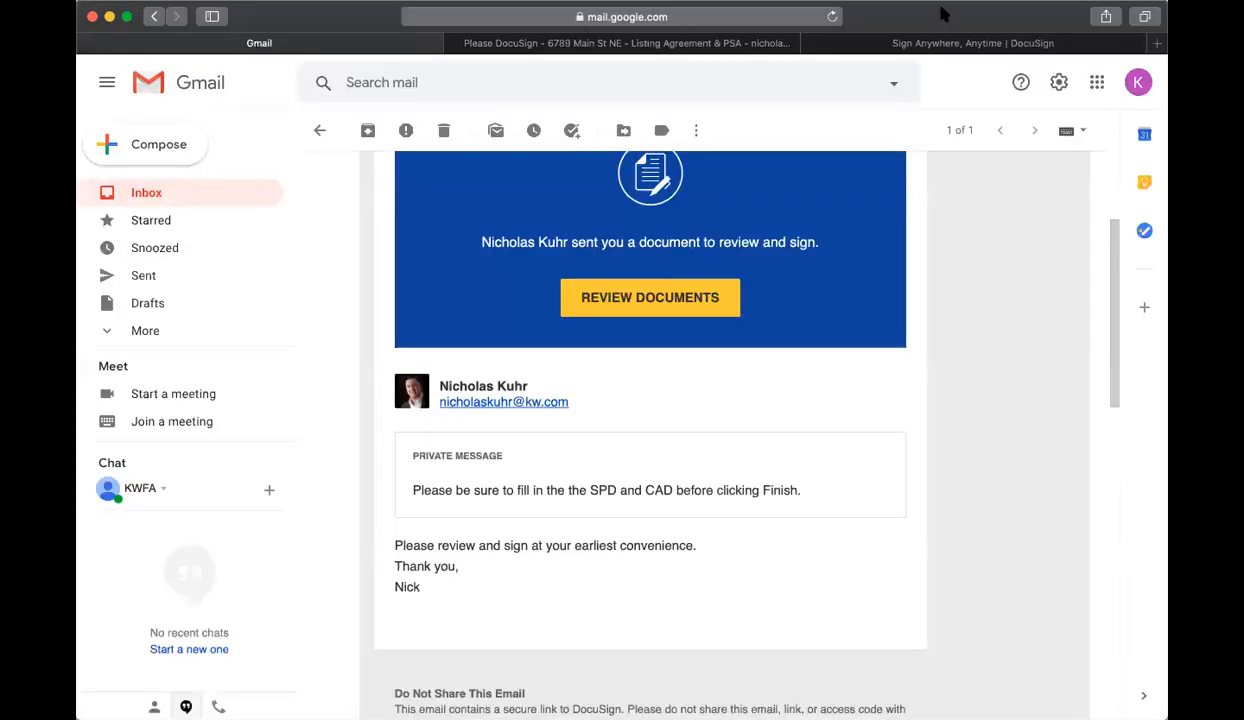
click(166, 194)
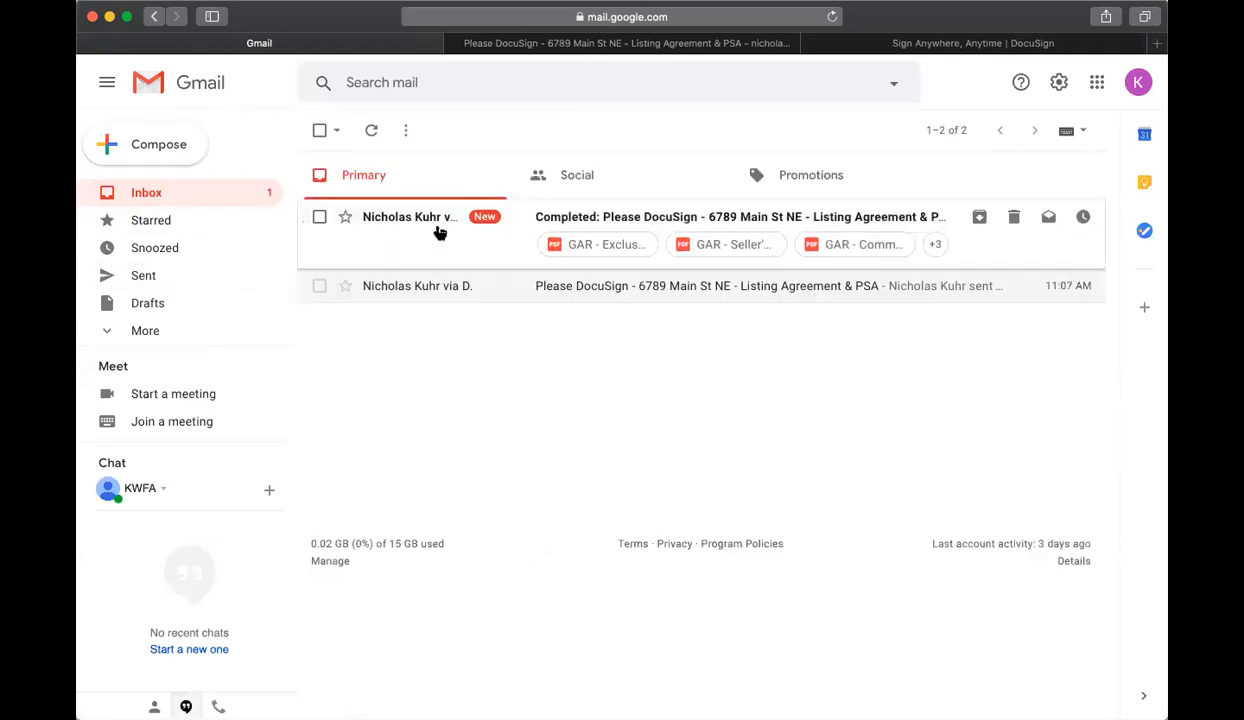
click(557, 226)
scroll(670, 357, down, 3)
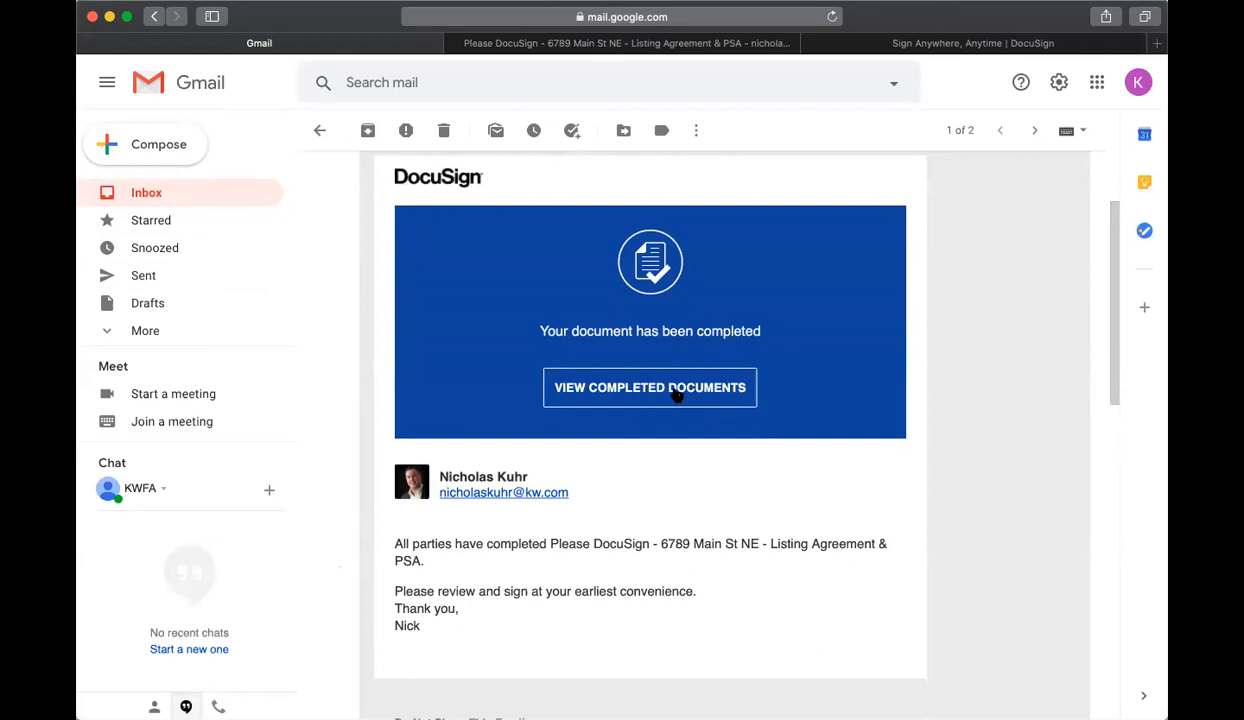
click(676, 395)
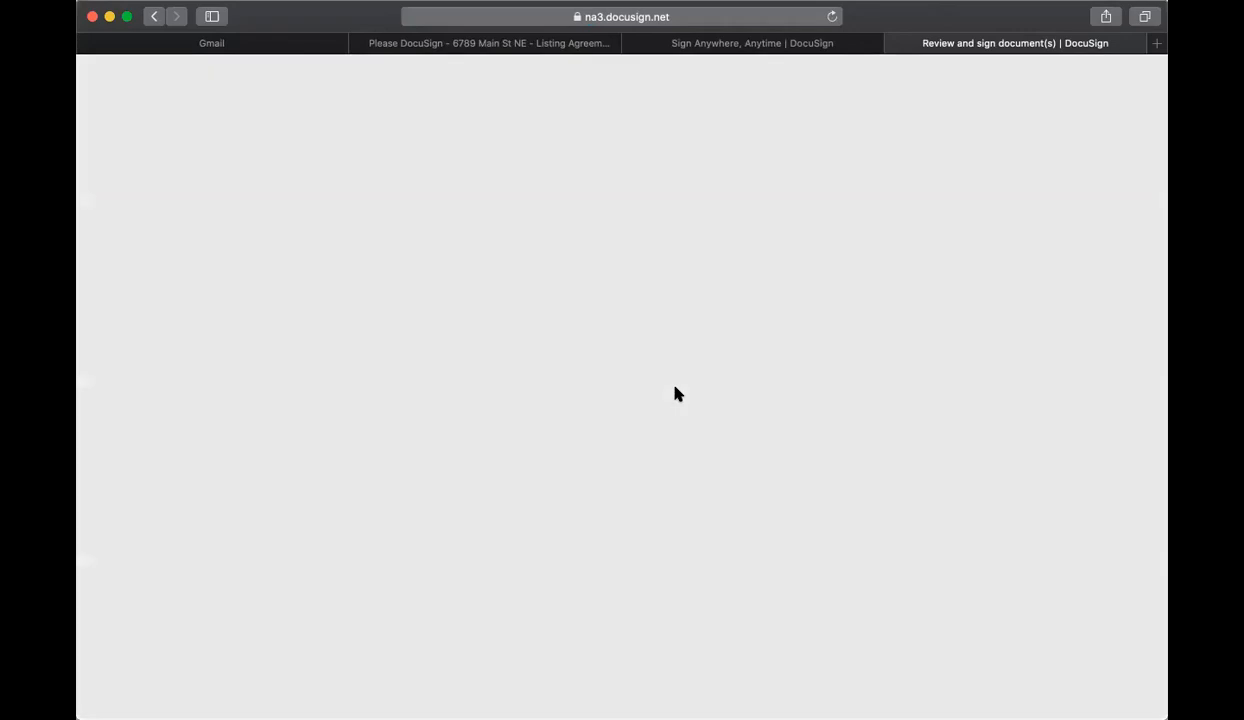
Step: Dismiss the location request and scroll through the signed Listing Agreement & PSA pages
click(712, 142)
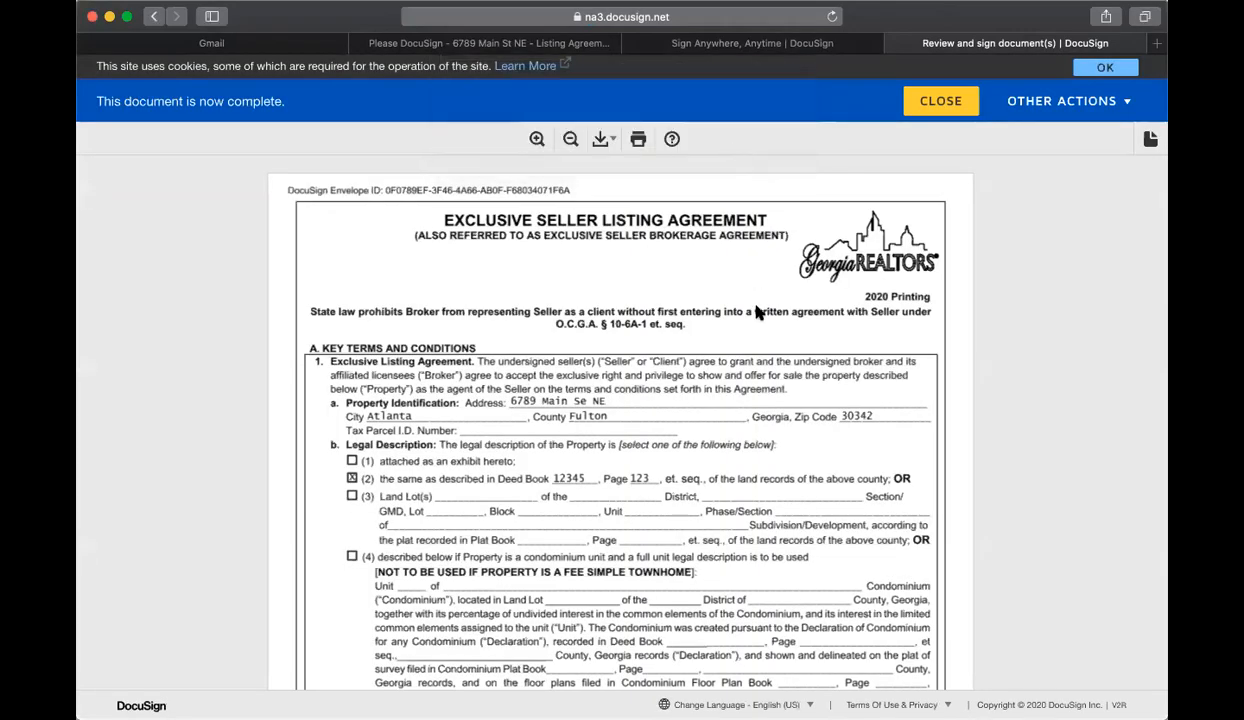
scroll(757, 313, down, 20)
scroll(757, 310, down, 20)
scroll(760, 313, down, 20)
scroll(760, 313, down, 20)
scroll(616, 295, down, 8)
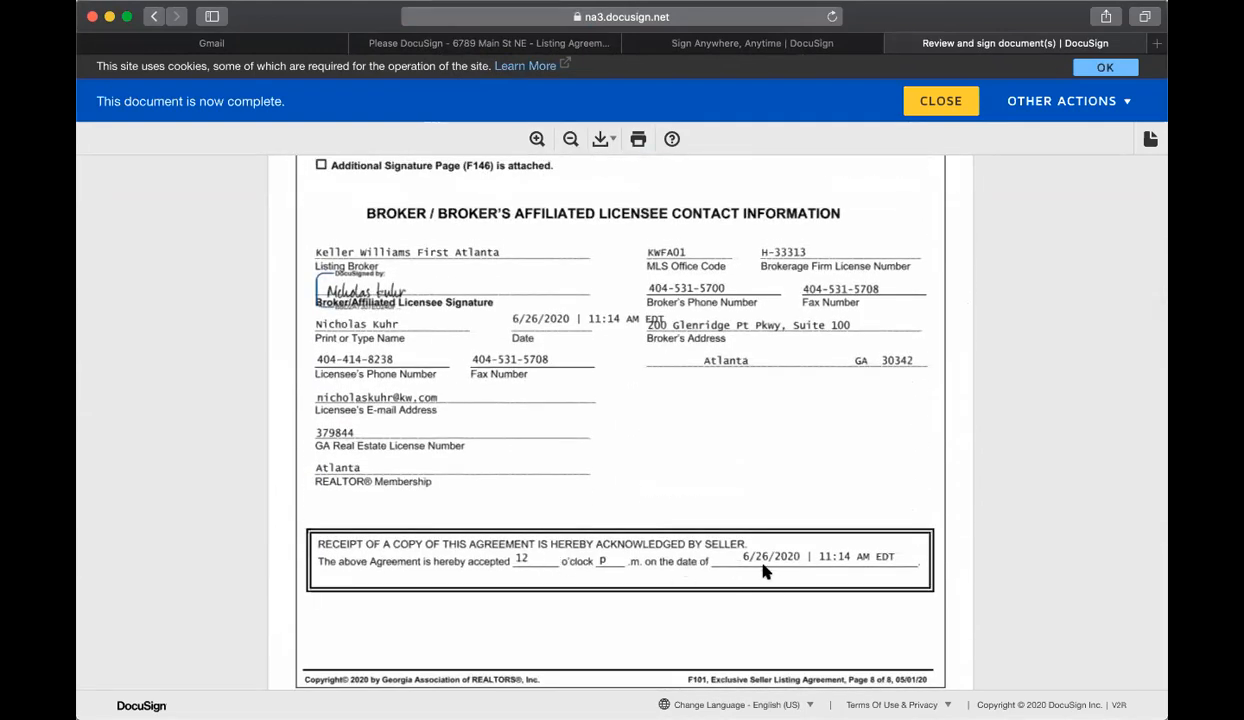
scroll(616, 290, down, 10)
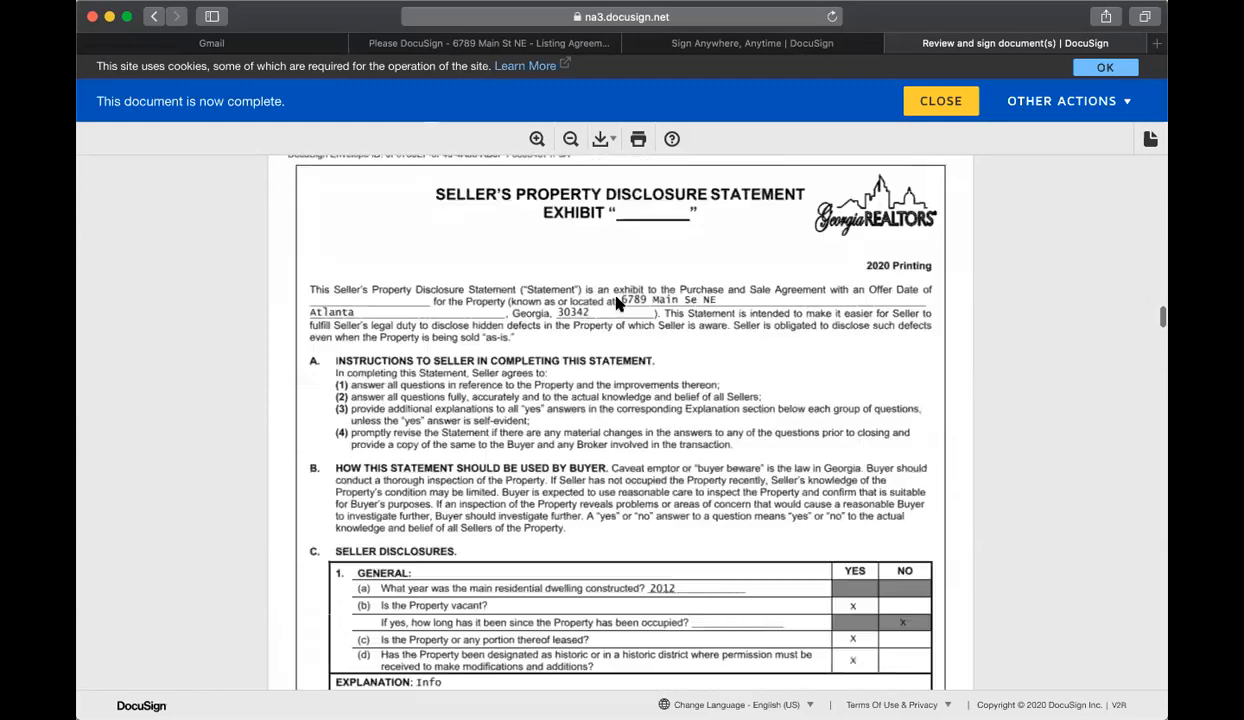
scroll(618, 305, down, 6)
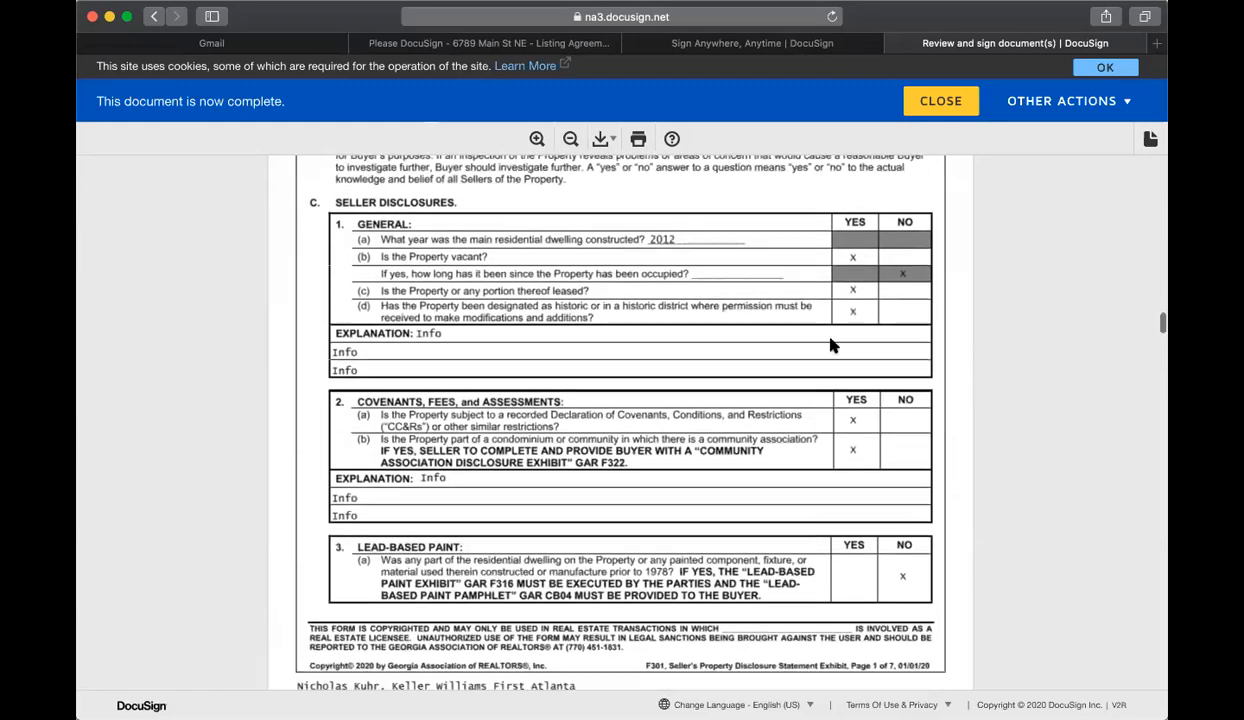
scroll(492, 466, down, 12)
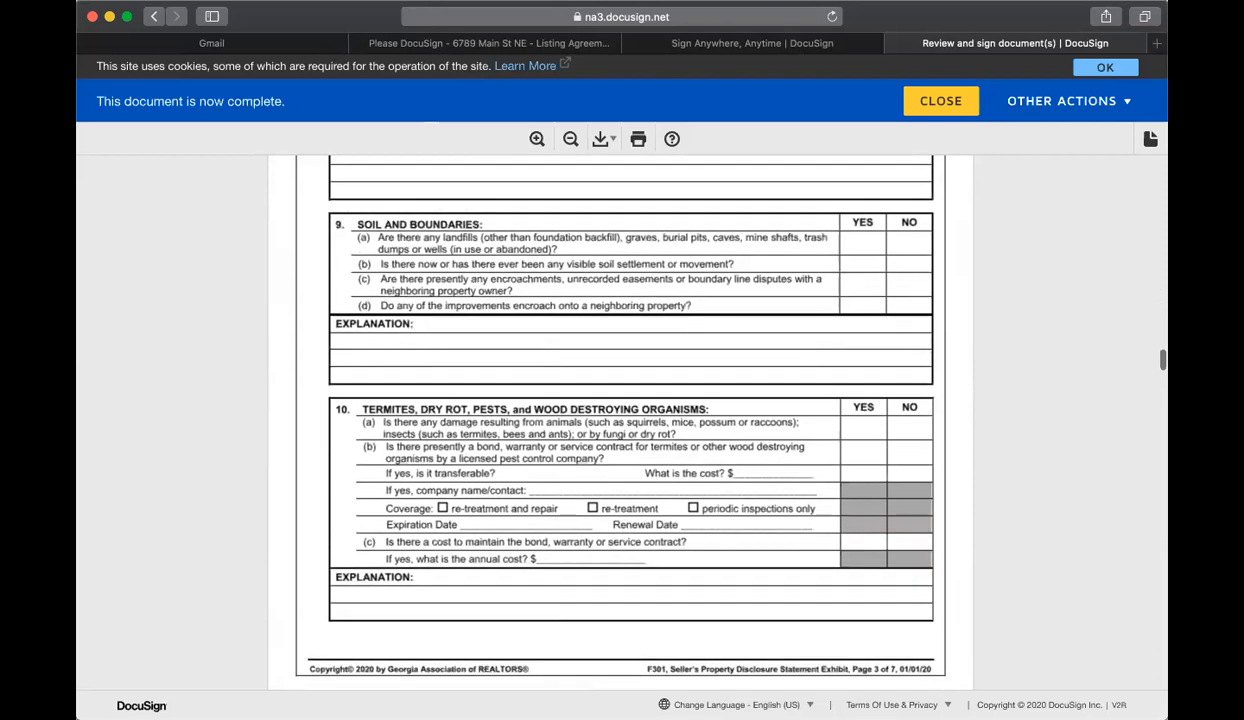
scroll(974, 160, up, 1)
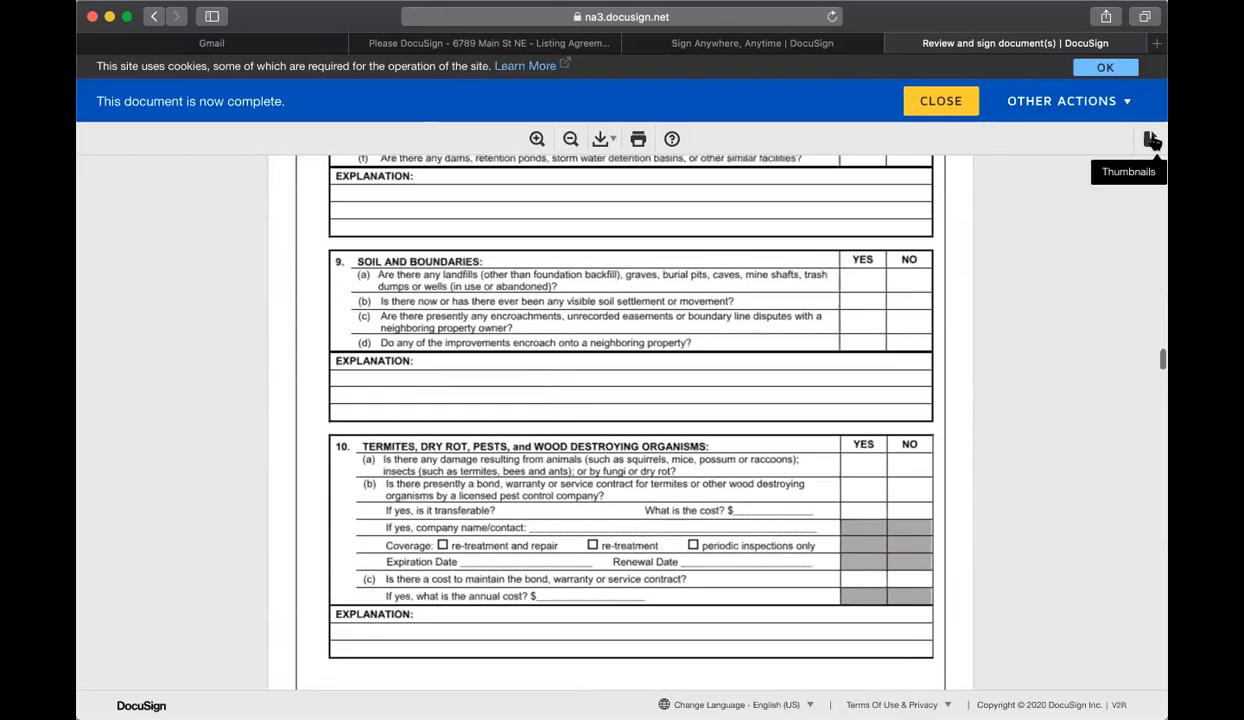
Step: Toggle page thumbnails on and off and check the Other Actions list
click(1150, 139)
click(1150, 139)
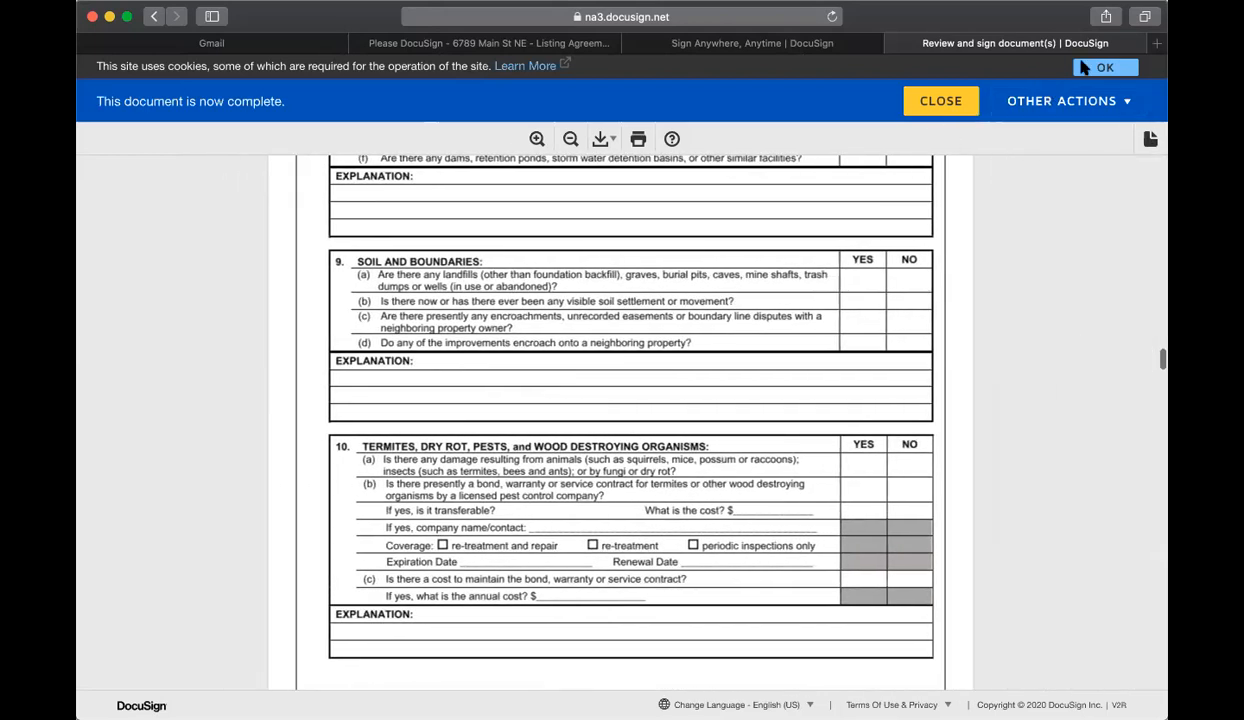
click(1080, 101)
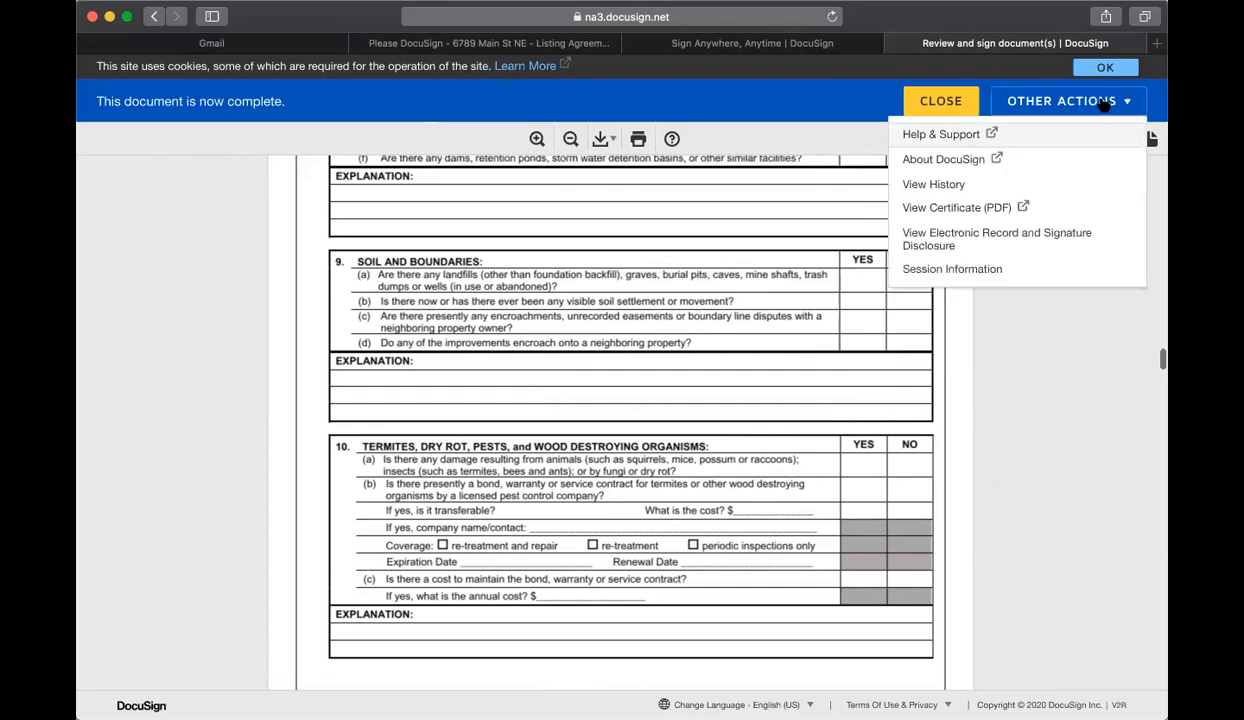
click(1030, 296)
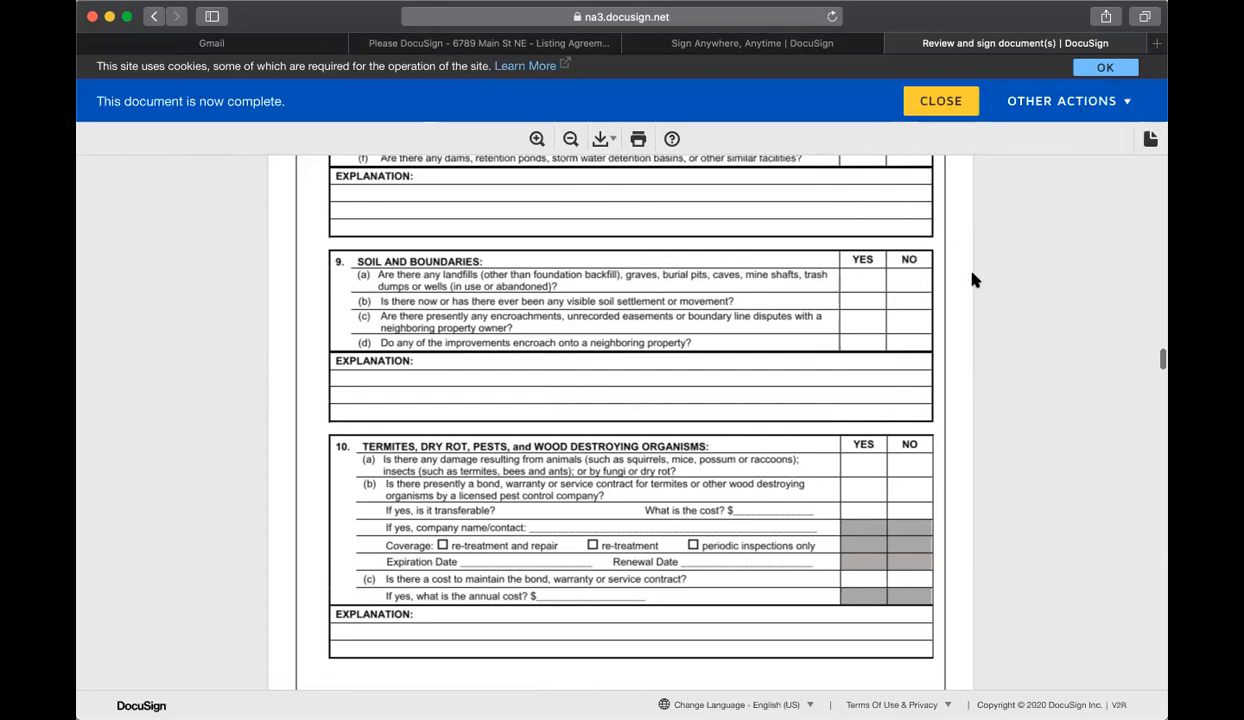
scroll(791, 236, up, 10)
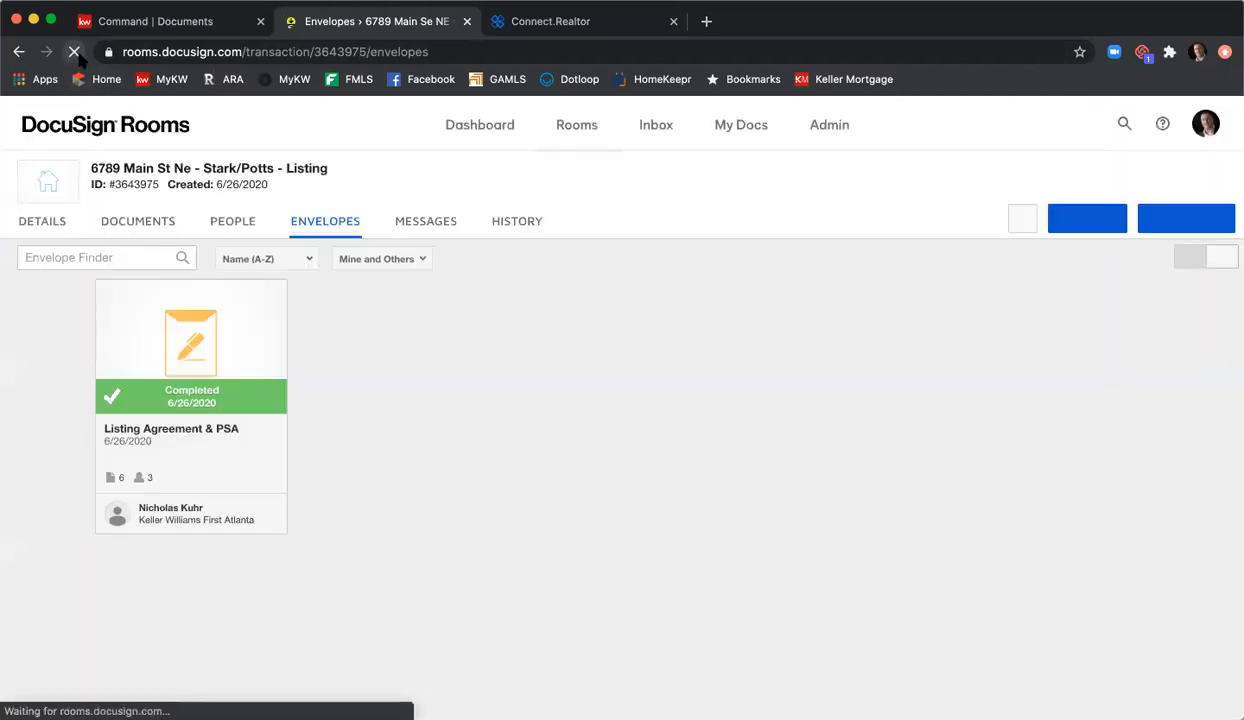
Step: Confirm all three recipients signed, then browse the room's Documents down to the eight Room Docs
click(194, 362)
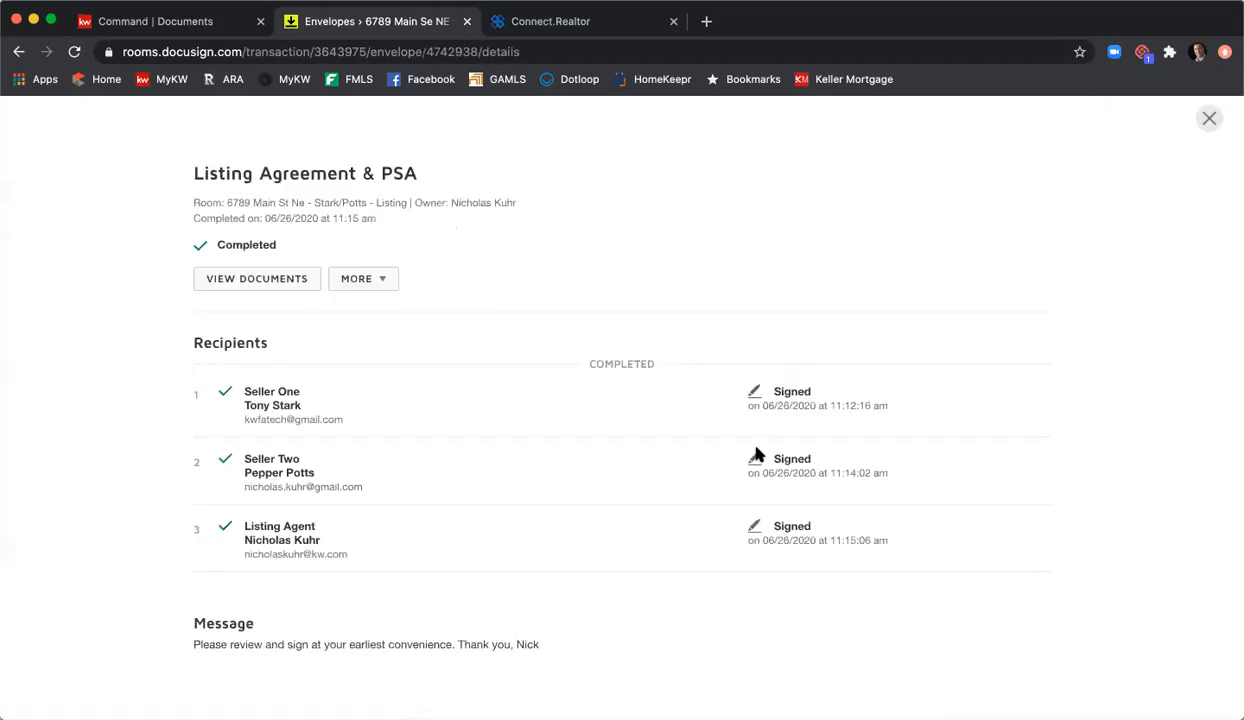
click(1208, 118)
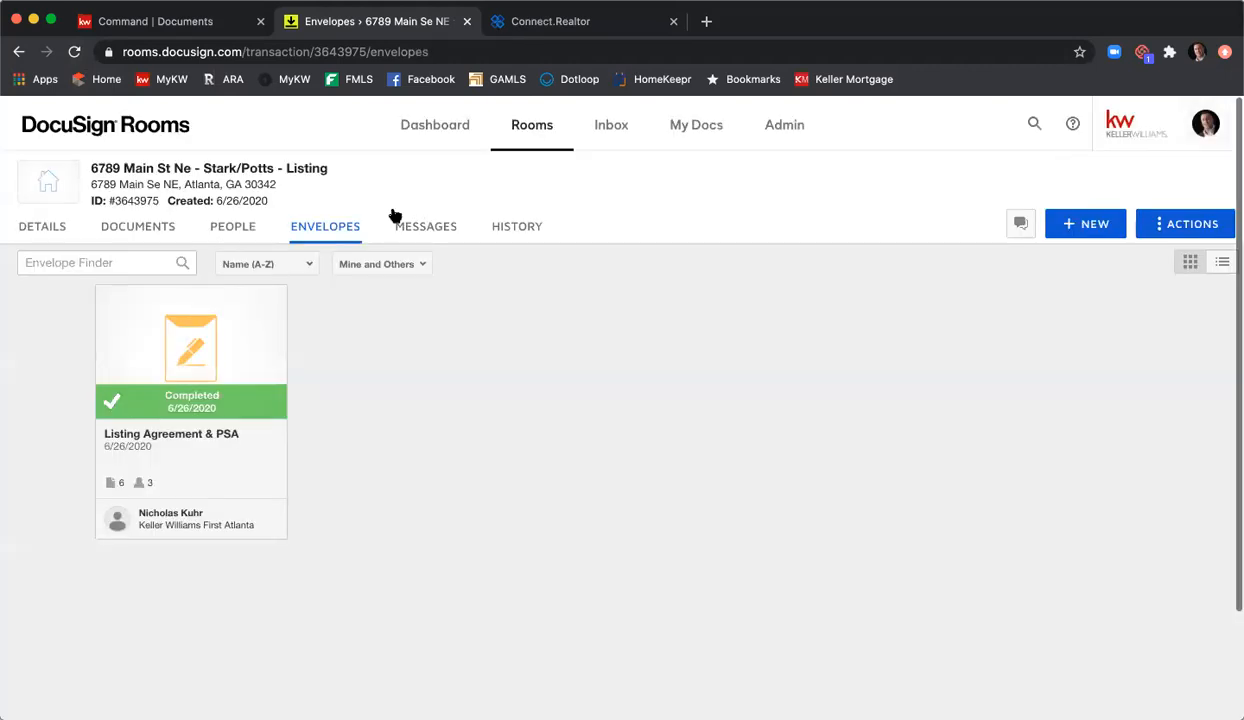
click(135, 233)
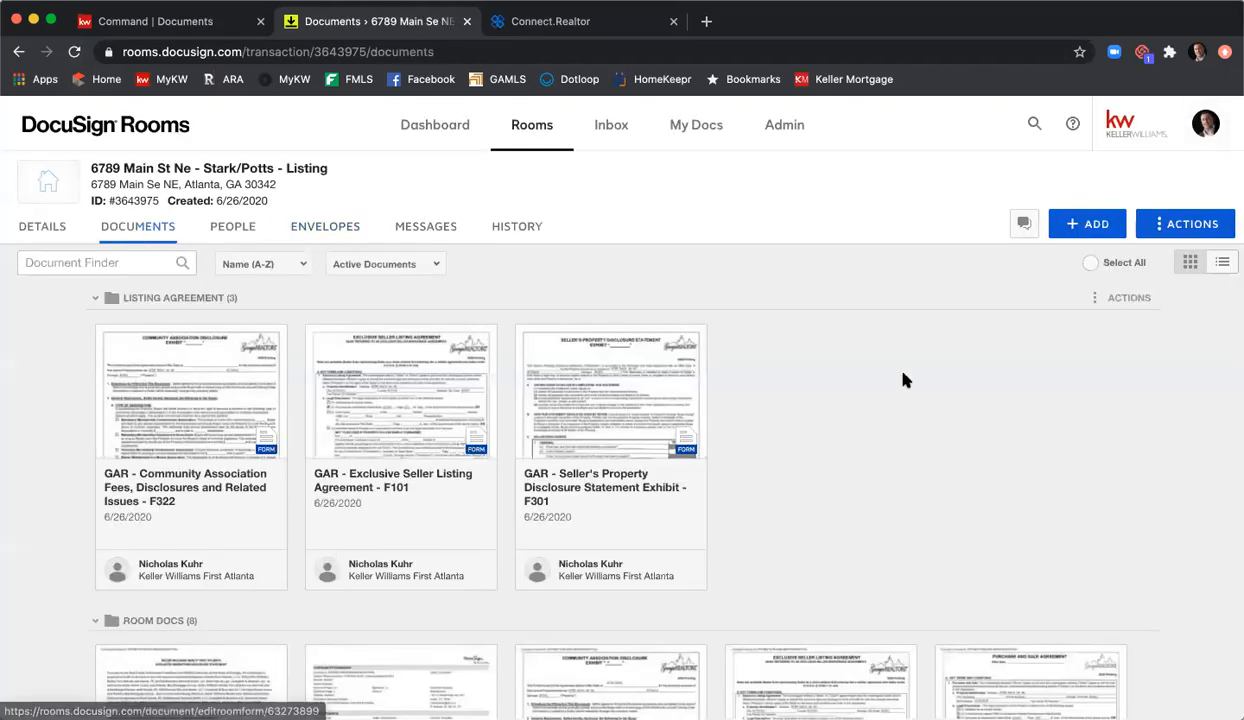
scroll(913, 376, down, 1)
scroll(913, 376, down, 4)
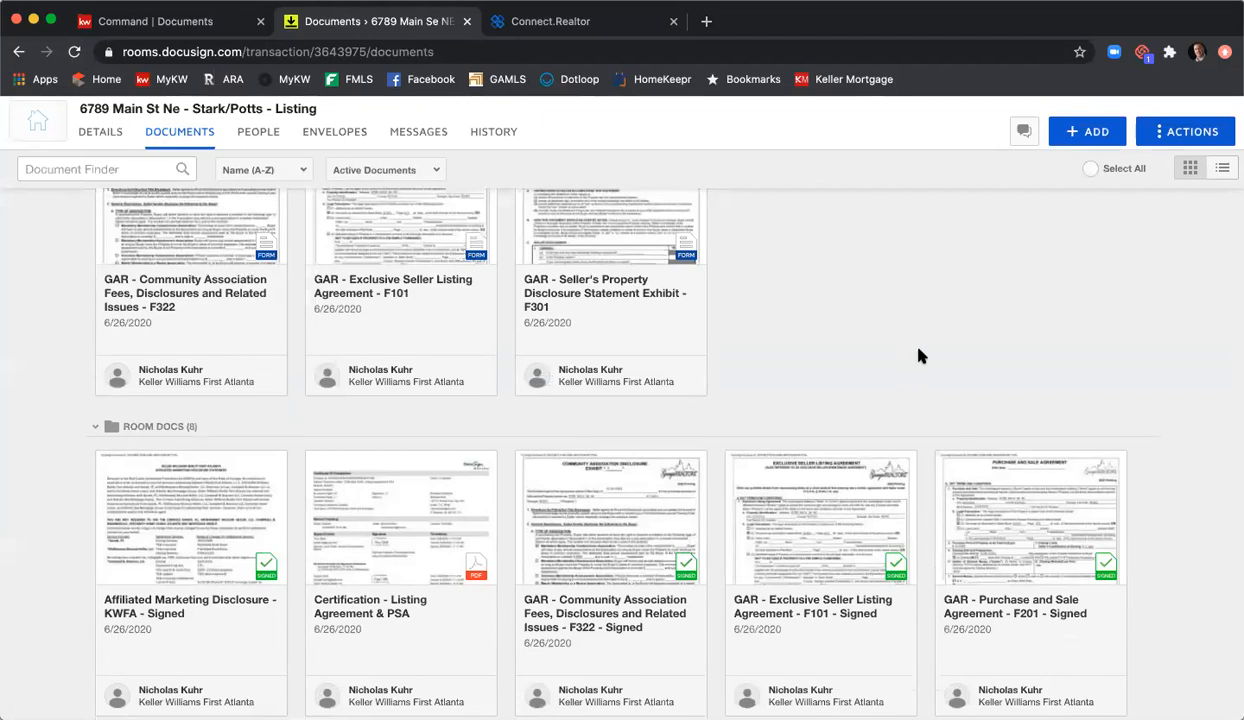
scroll(920, 355, down, 2)
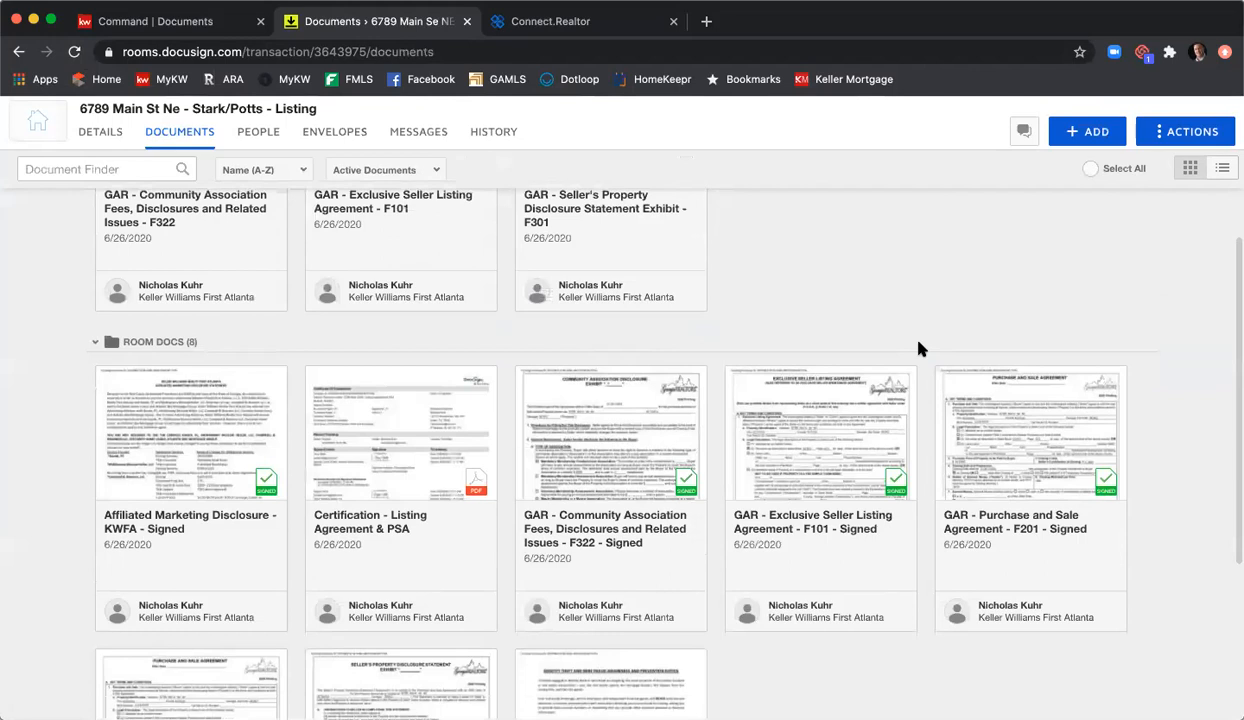
scroll(920, 348, down, 2)
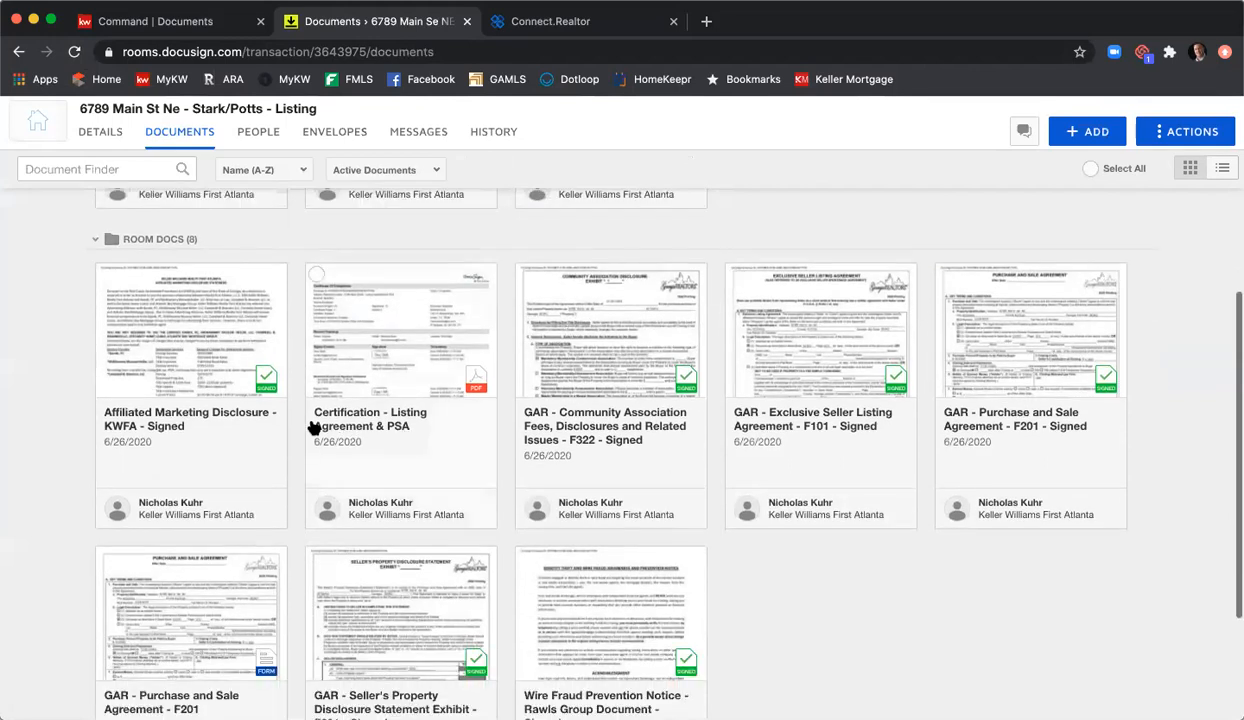
scroll(212, 418, down, 2)
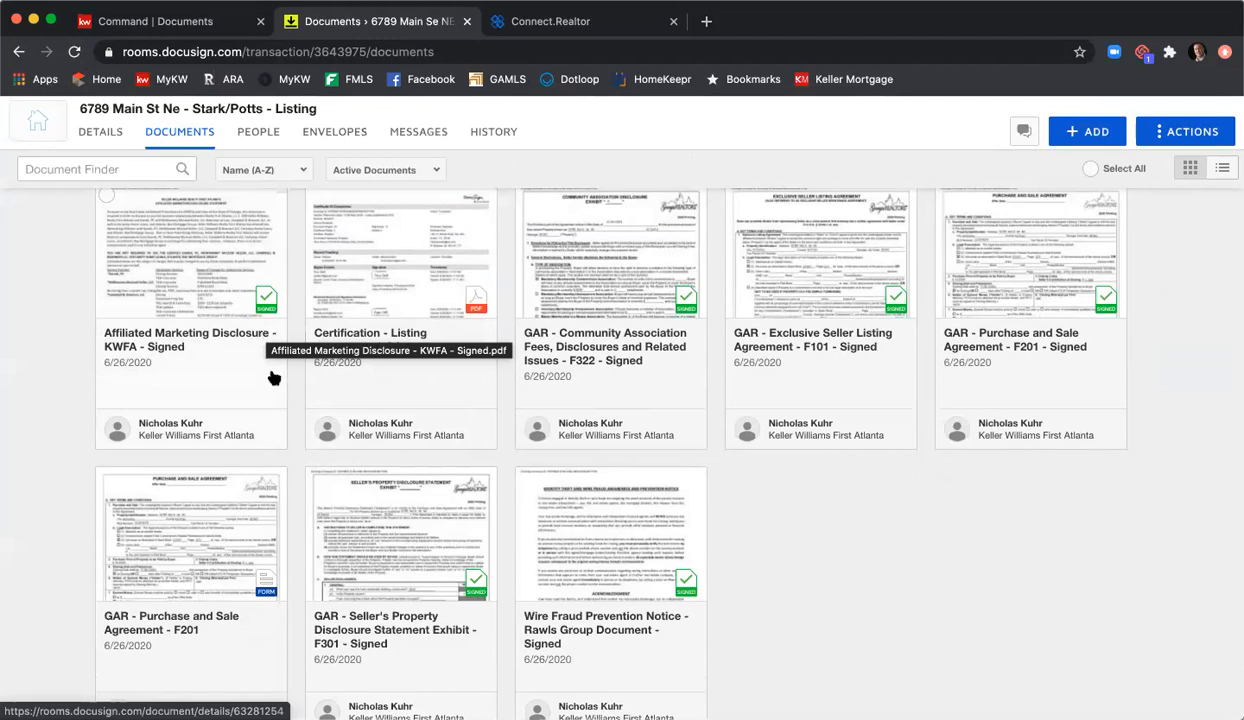
scroll(263, 342, up, 1)
scroll(260, 345, up, 2)
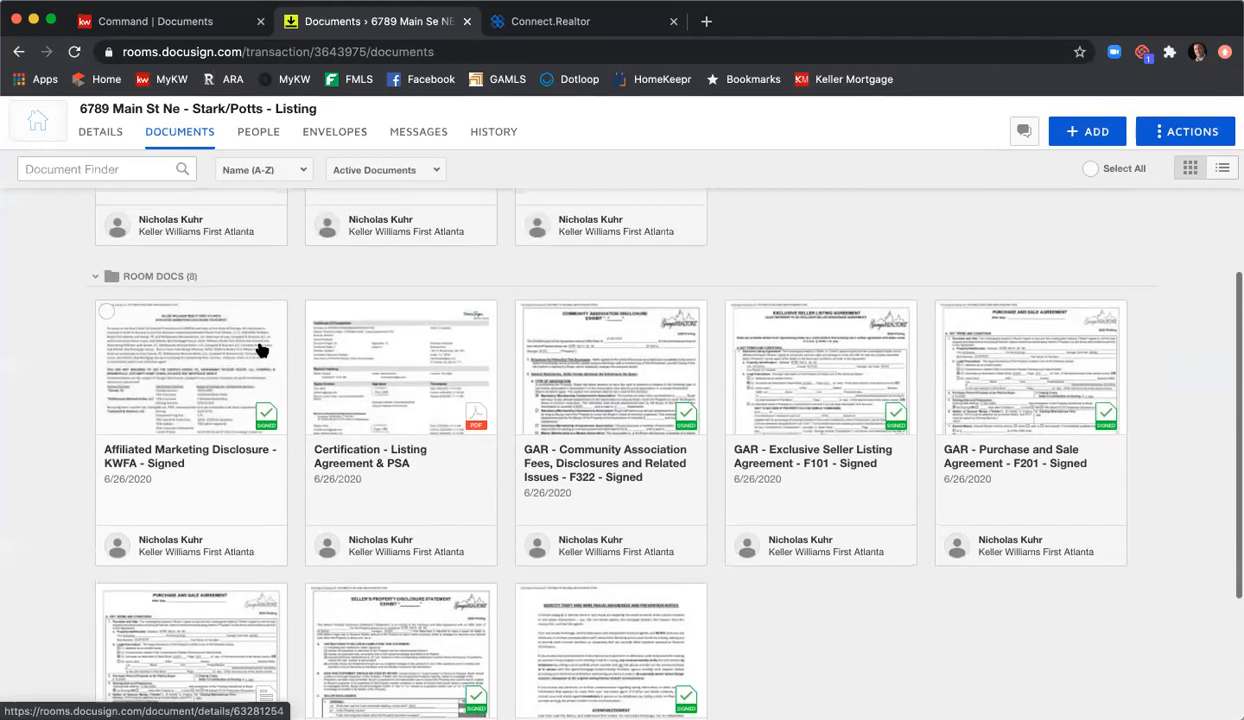
Step: Select the five signed documents: marketing, association, listing agreement, wire fraud and property disclosures
click(105, 313)
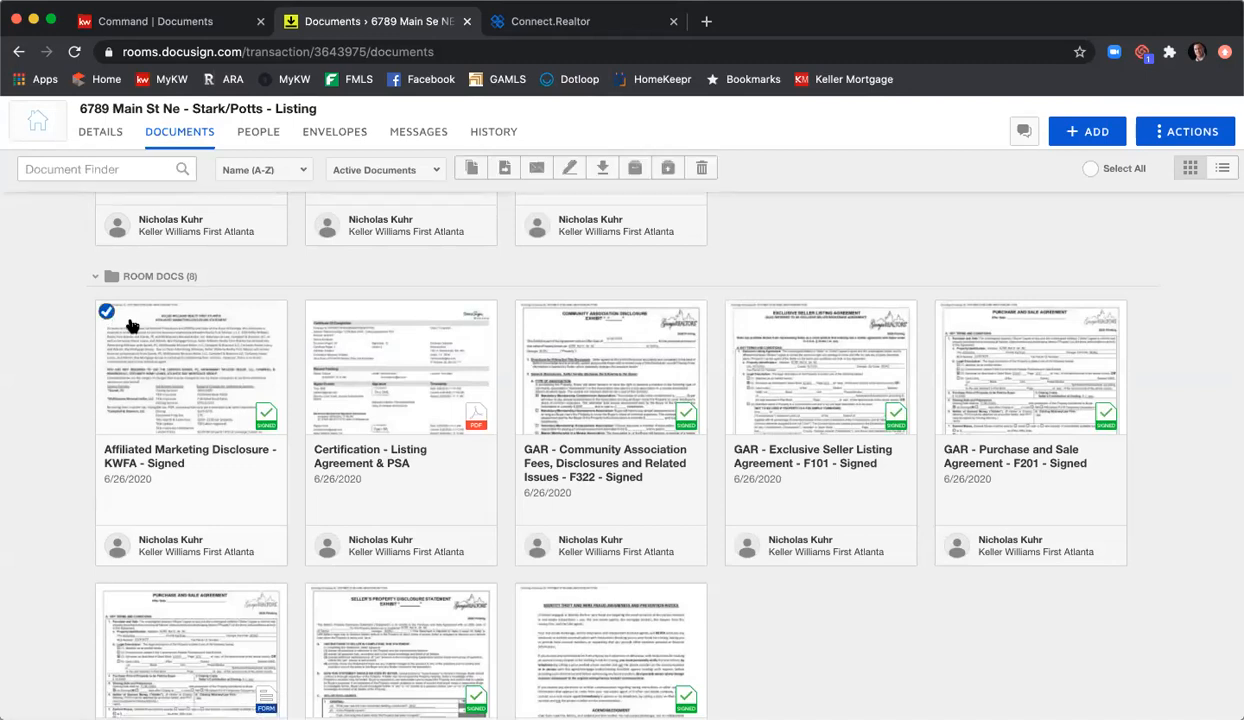
click(526, 312)
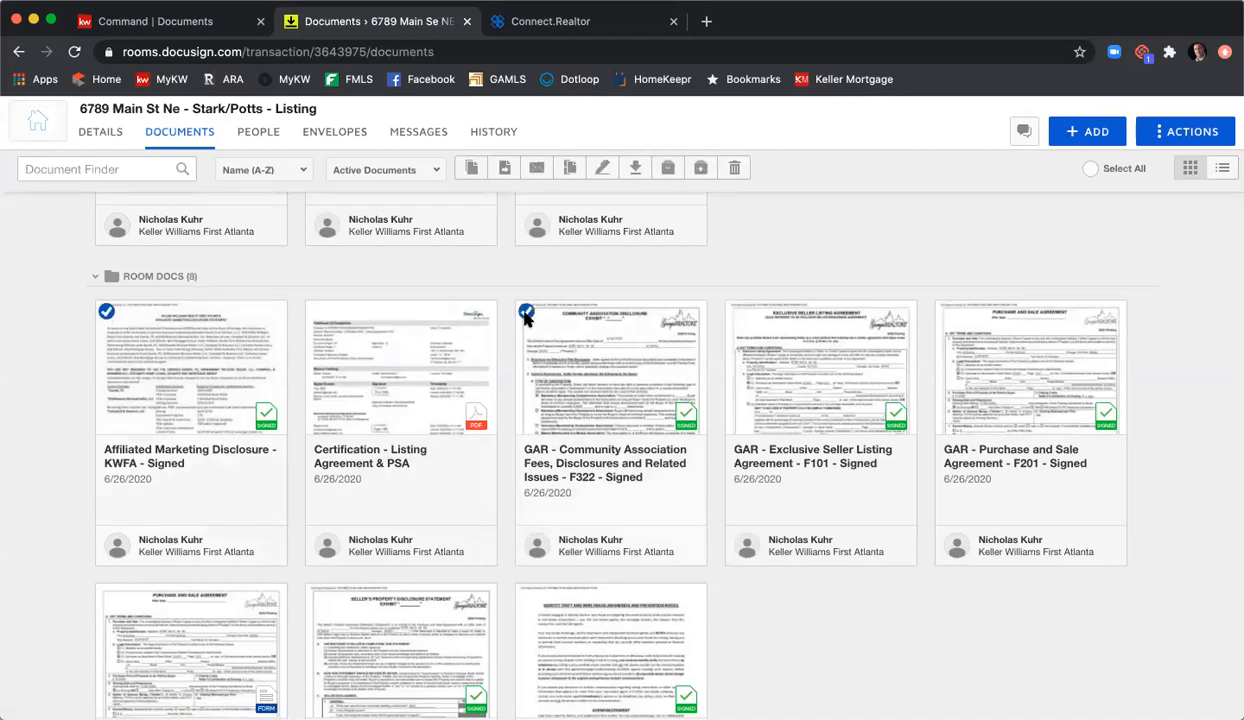
click(737, 313)
scroll(600, 436, down, 3)
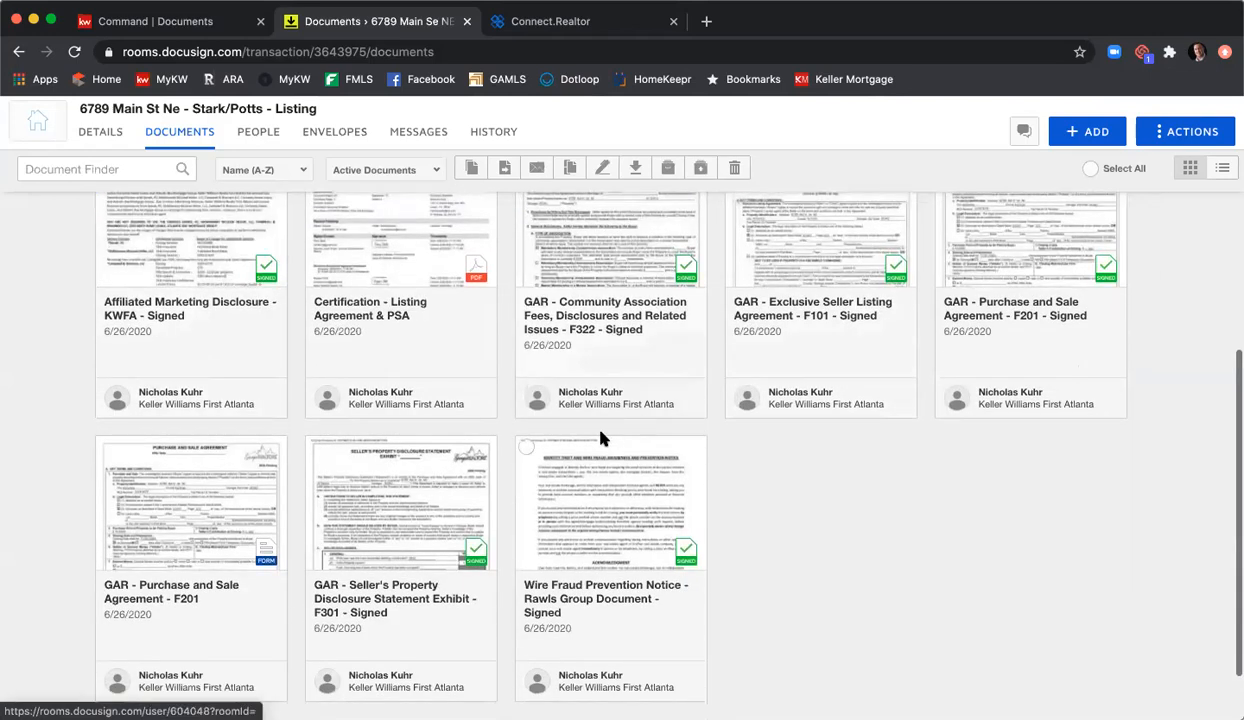
click(526, 447)
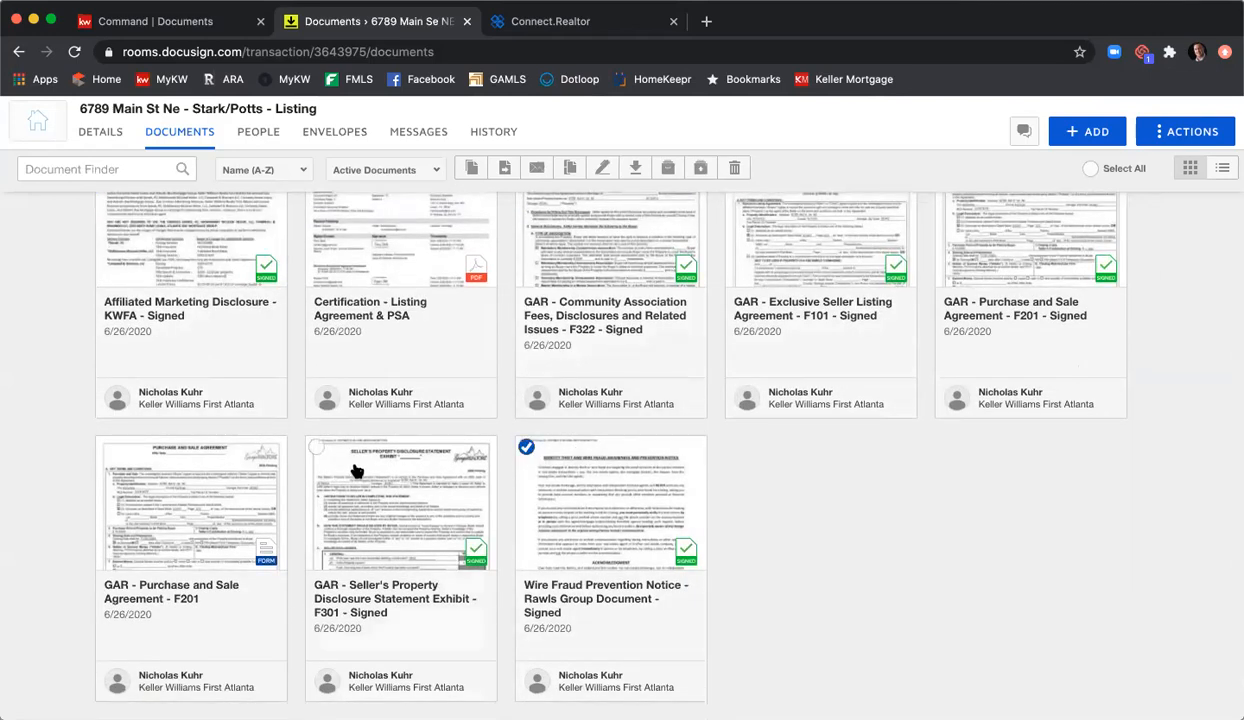
click(316, 447)
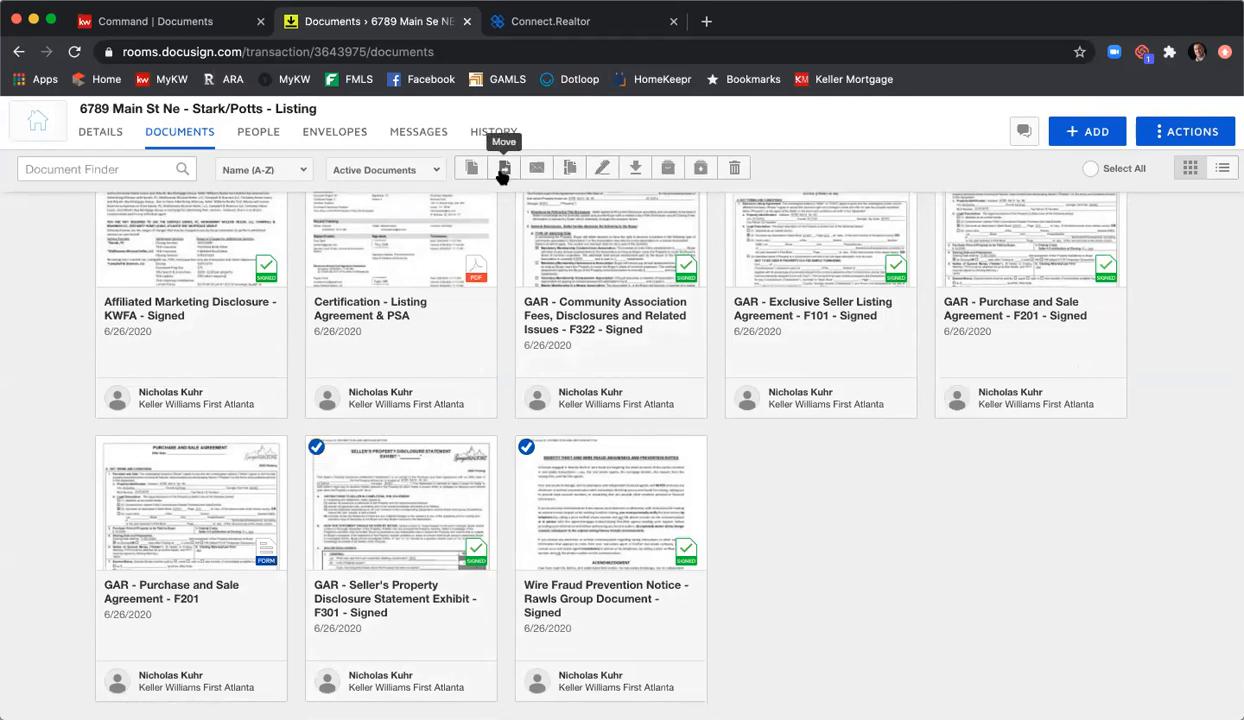
Step: Move the selected documents into the Listing Agreement folder
click(507, 170)
click(514, 288)
click(516, 308)
click(510, 327)
click(514, 373)
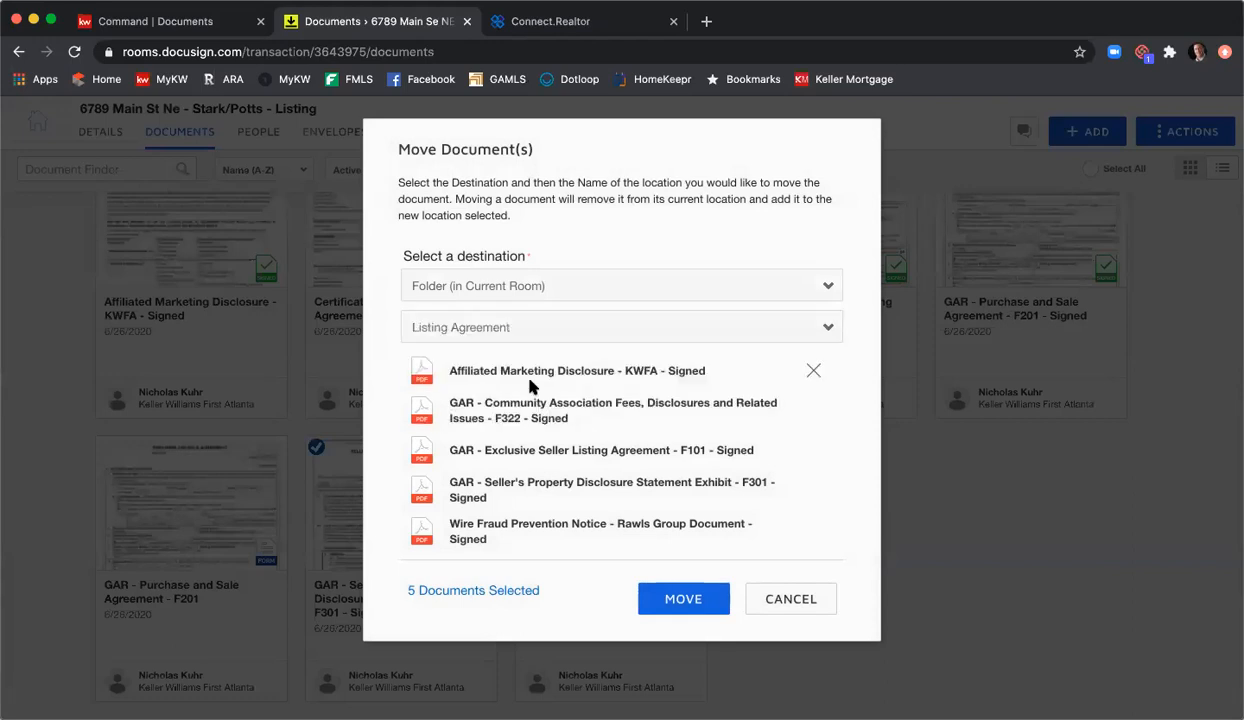
click(684, 598)
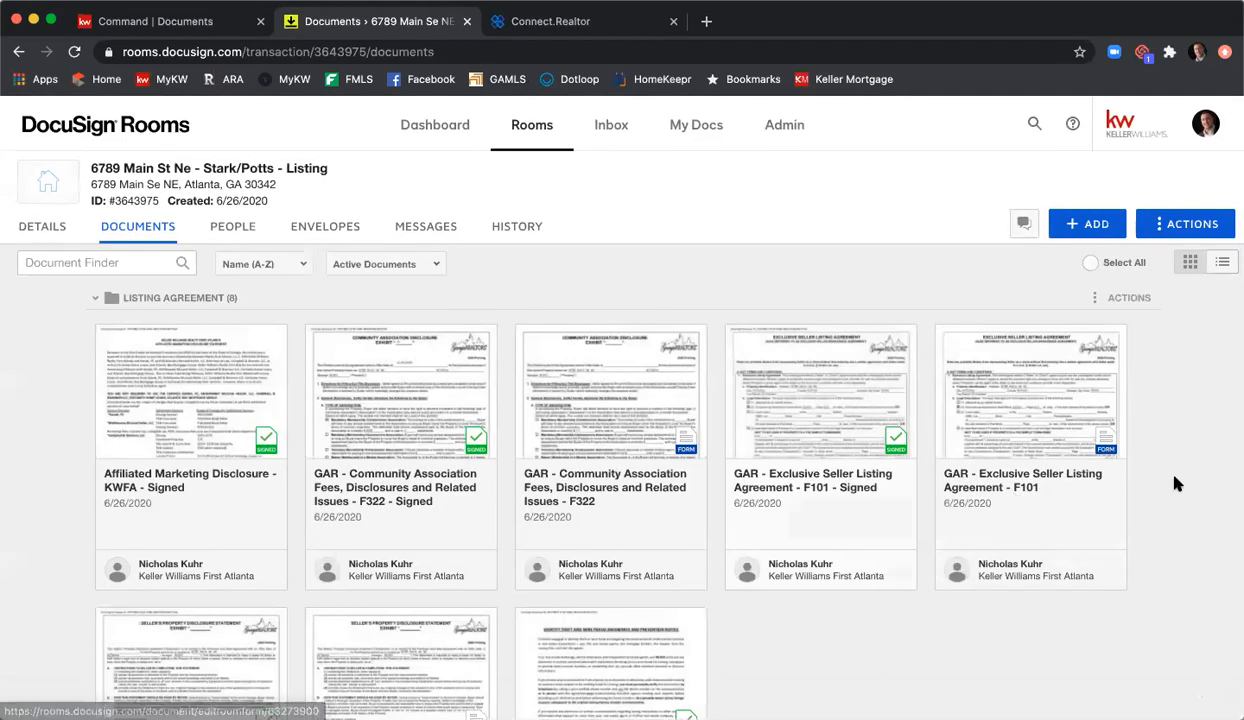
Step: Select the five '- Signed' documents (KWFA, F322, F101, F301, Wire Fraud) in the folder
scroll(1175, 482, down, 1)
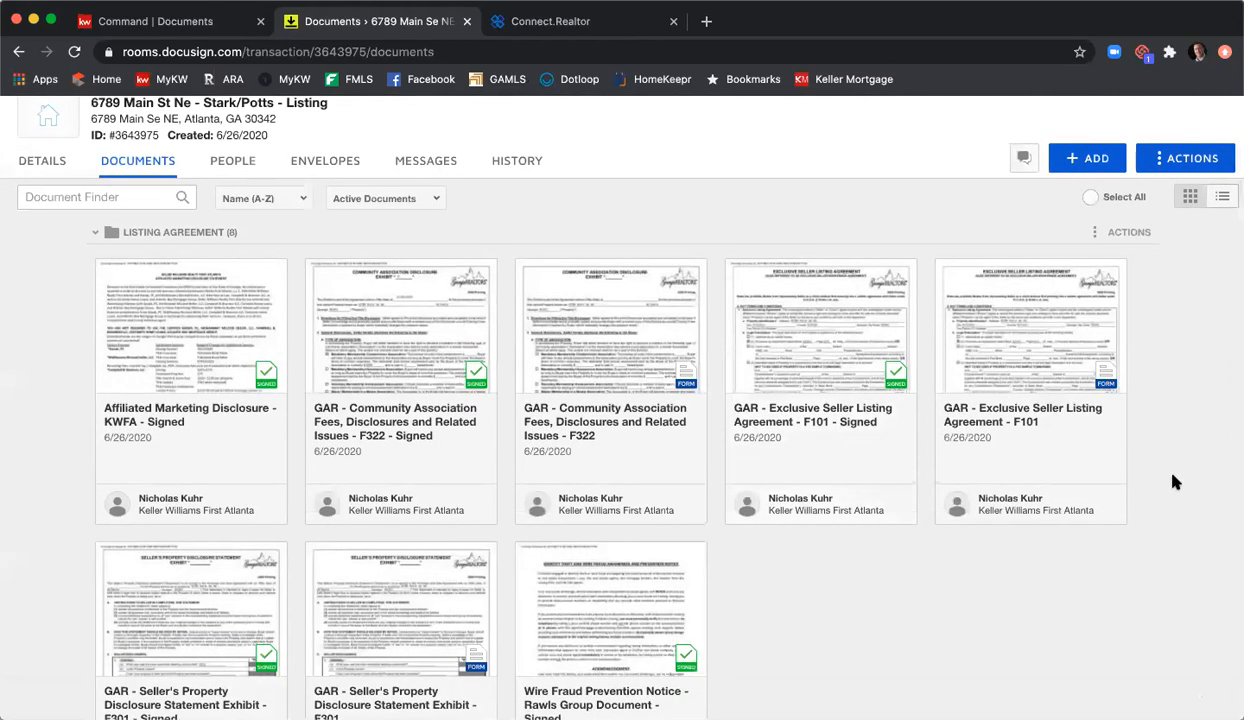
scroll(1145, 481, down, 1)
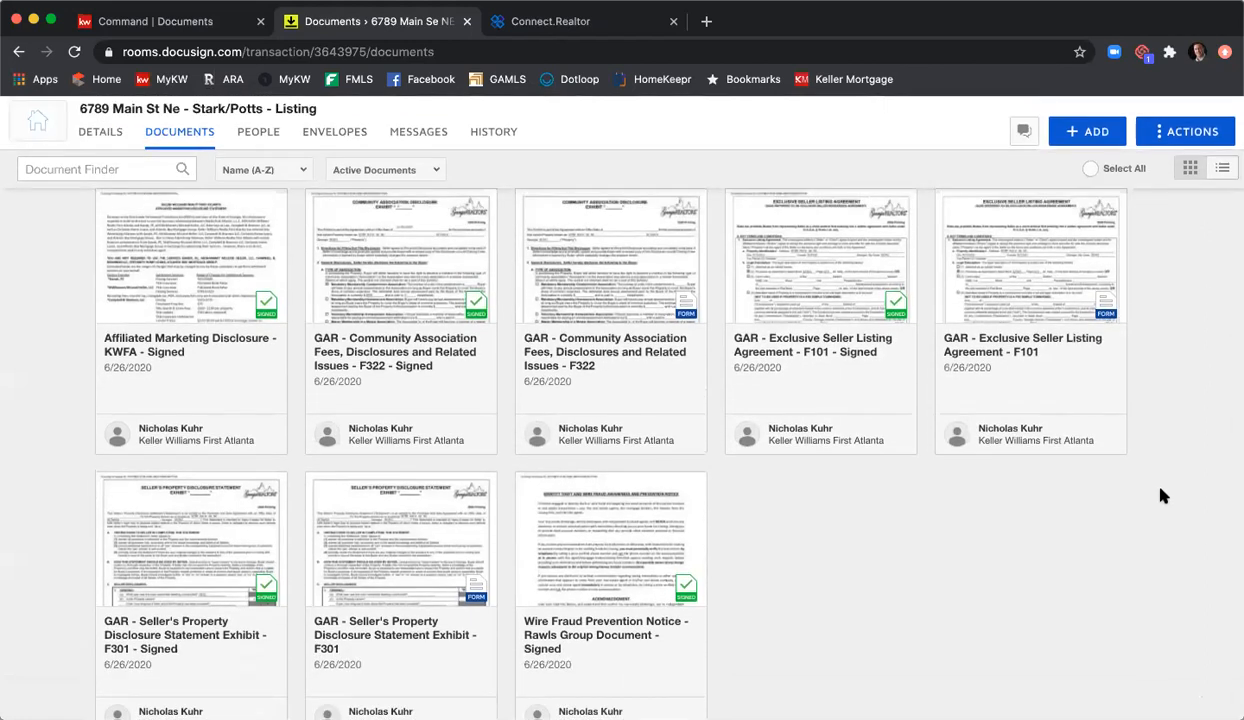
scroll(1133, 547, up, 1)
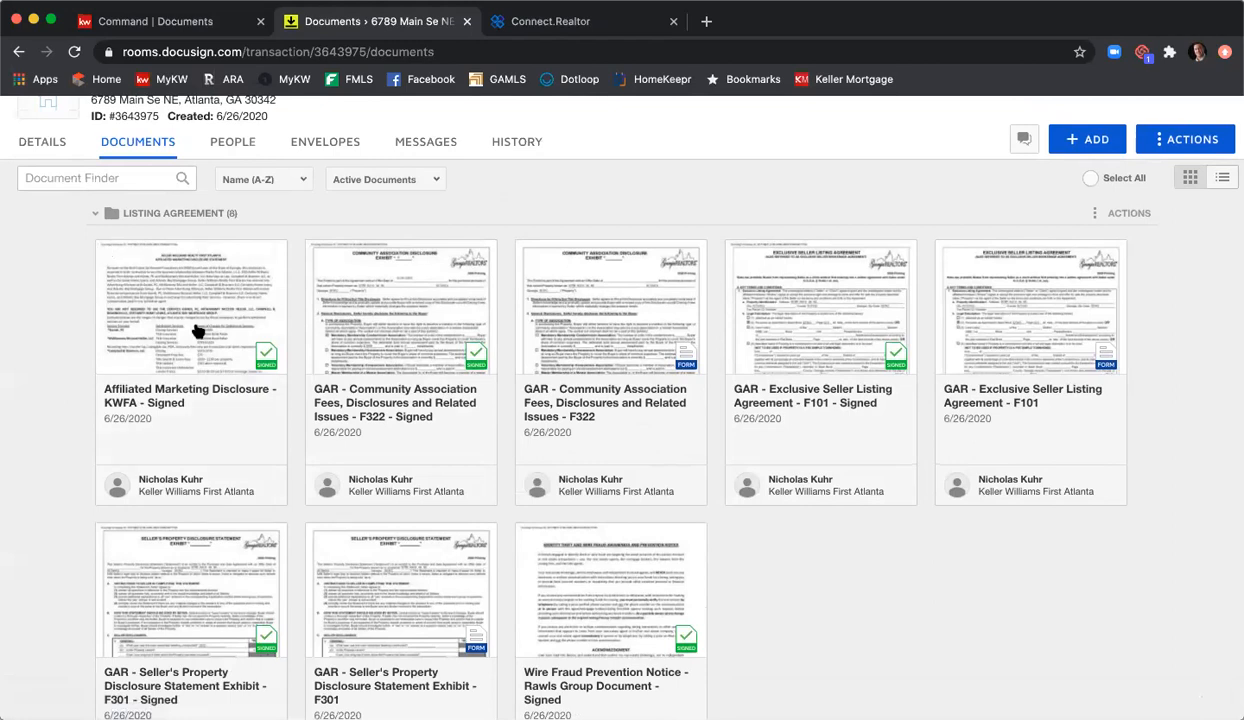
click(106, 254)
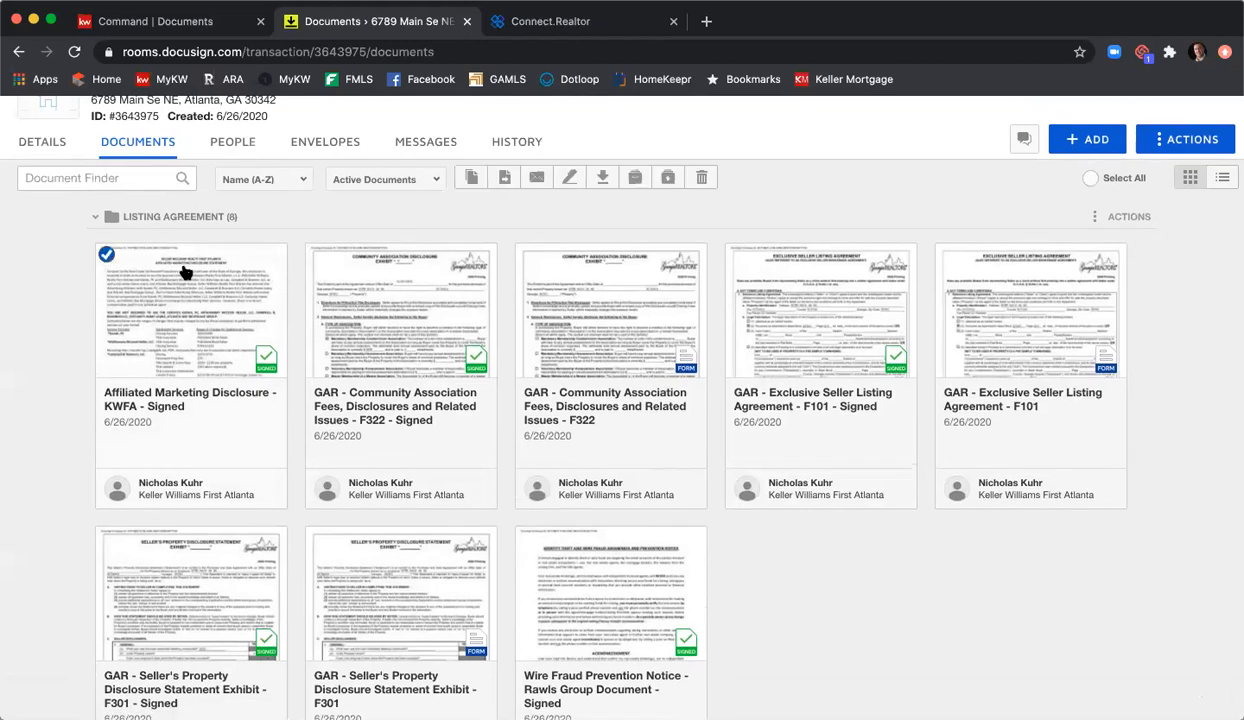
click(315, 253)
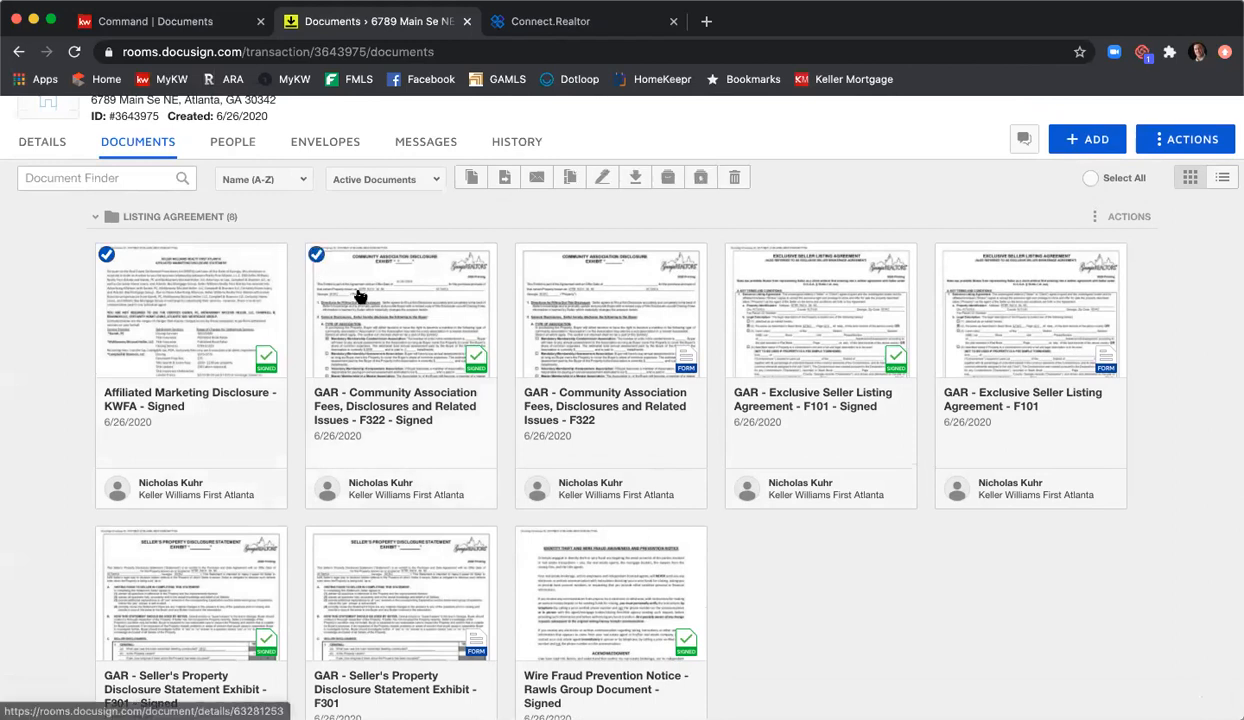
click(734, 254)
scroll(728, 275, down, 2)
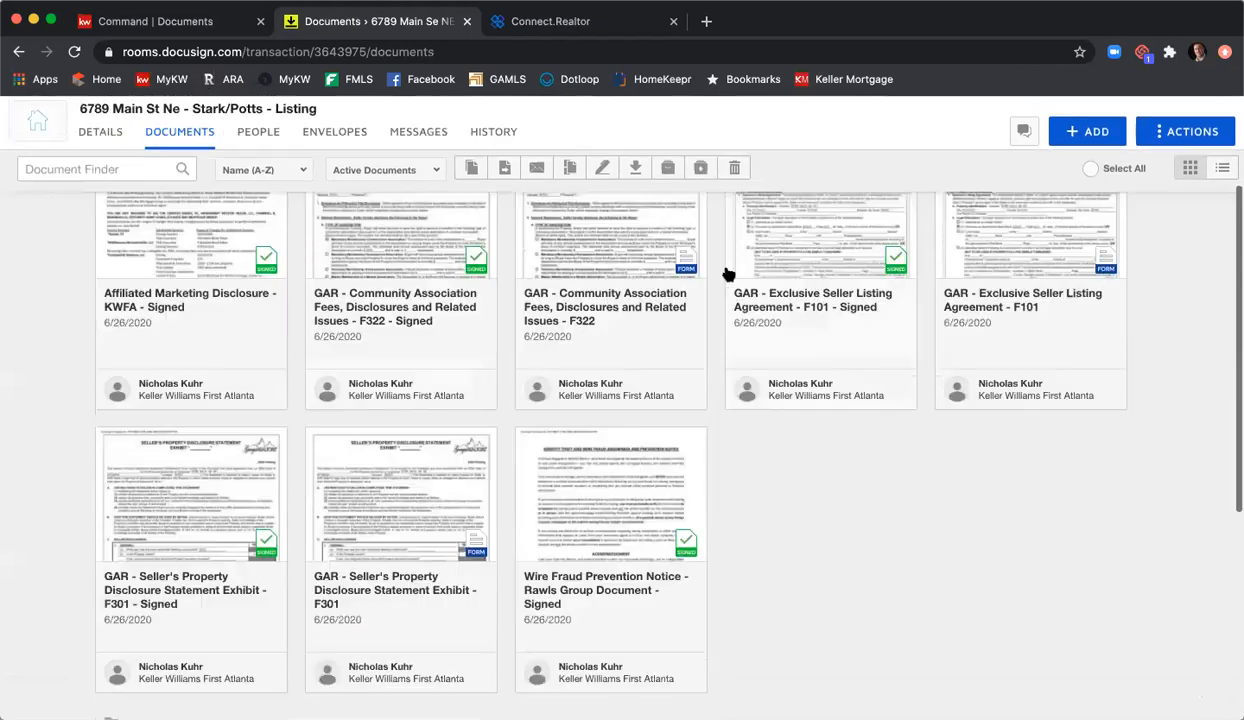
click(106, 436)
click(526, 439)
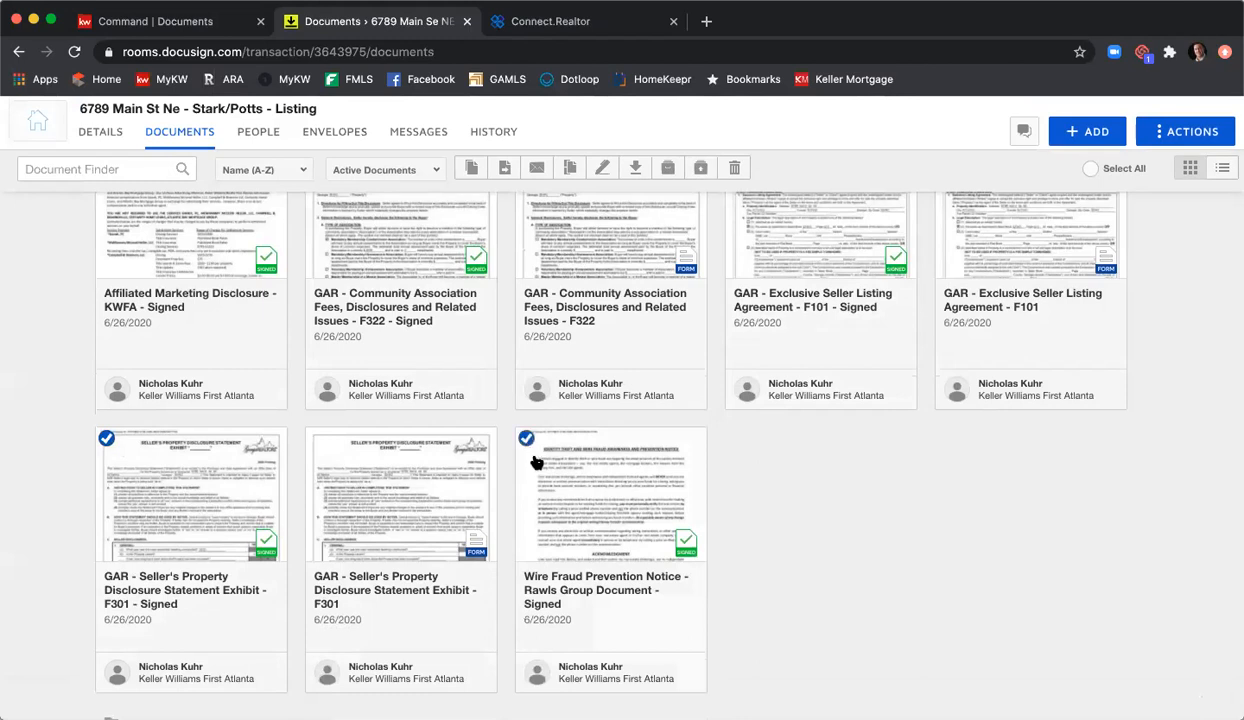
scroll(600, 505, up, 2)
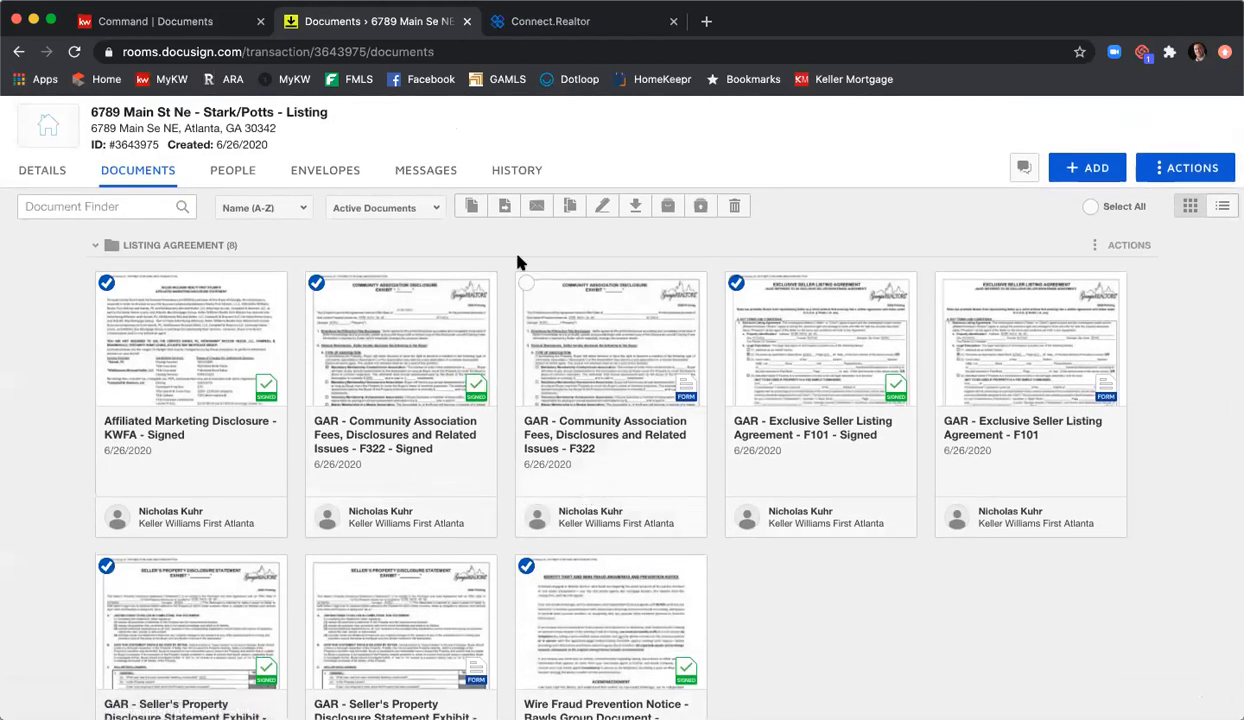
Step: Combine the five signed documents into '6789 Main St Ne - Signed Listing Agreement 06 26 2020', ordered Exclusive Seller Listing Agreement, Seller's Property Disclosure, Community Association Fees
click(568, 207)
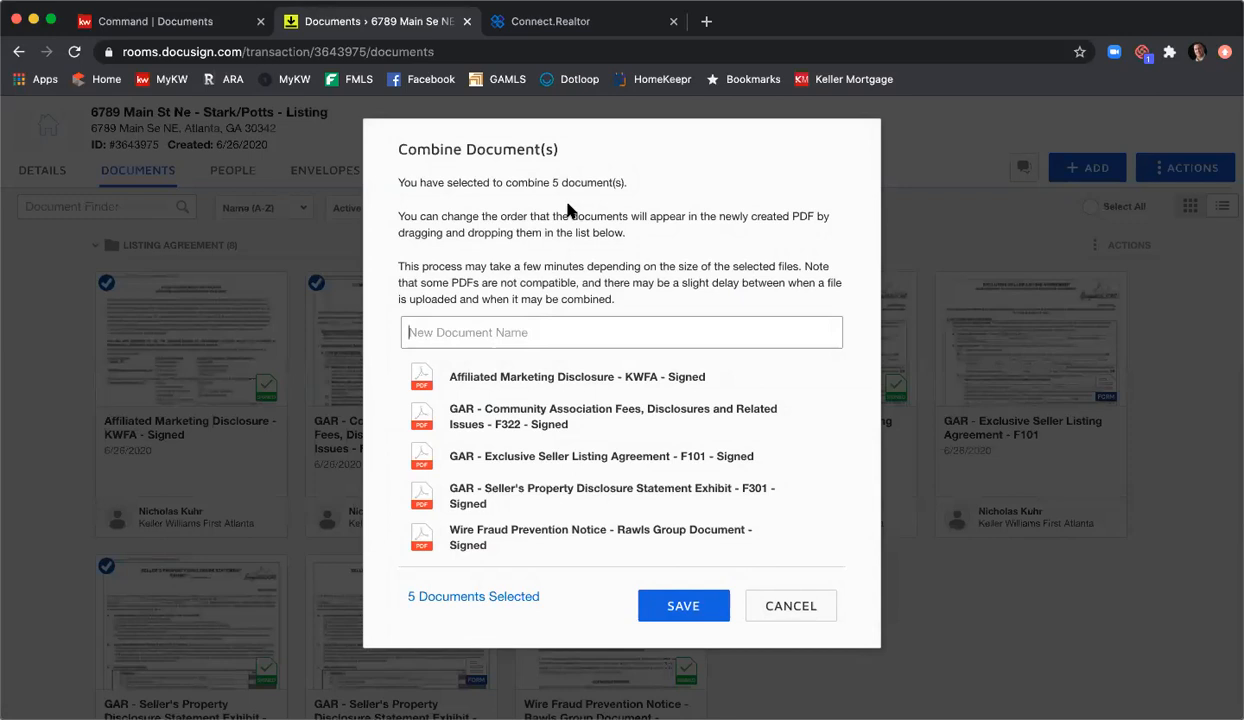
text(6789 Main St Ne - Signed)
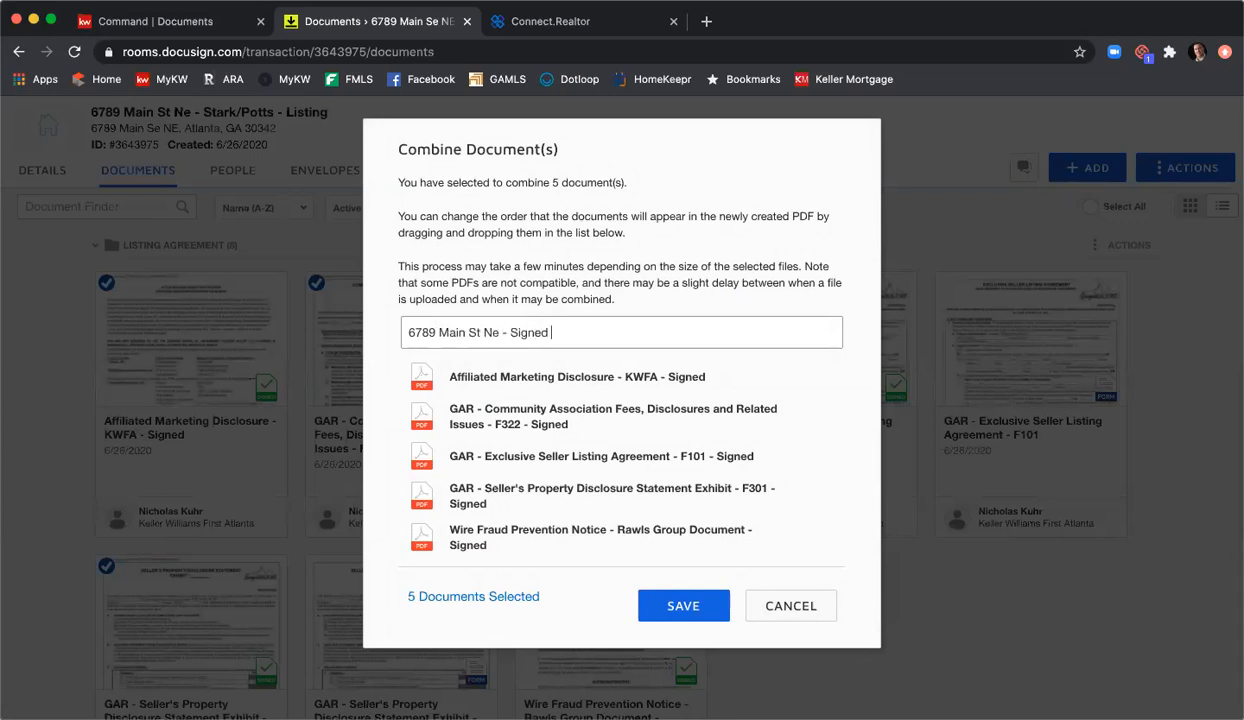
text(greement 06 26 2020)
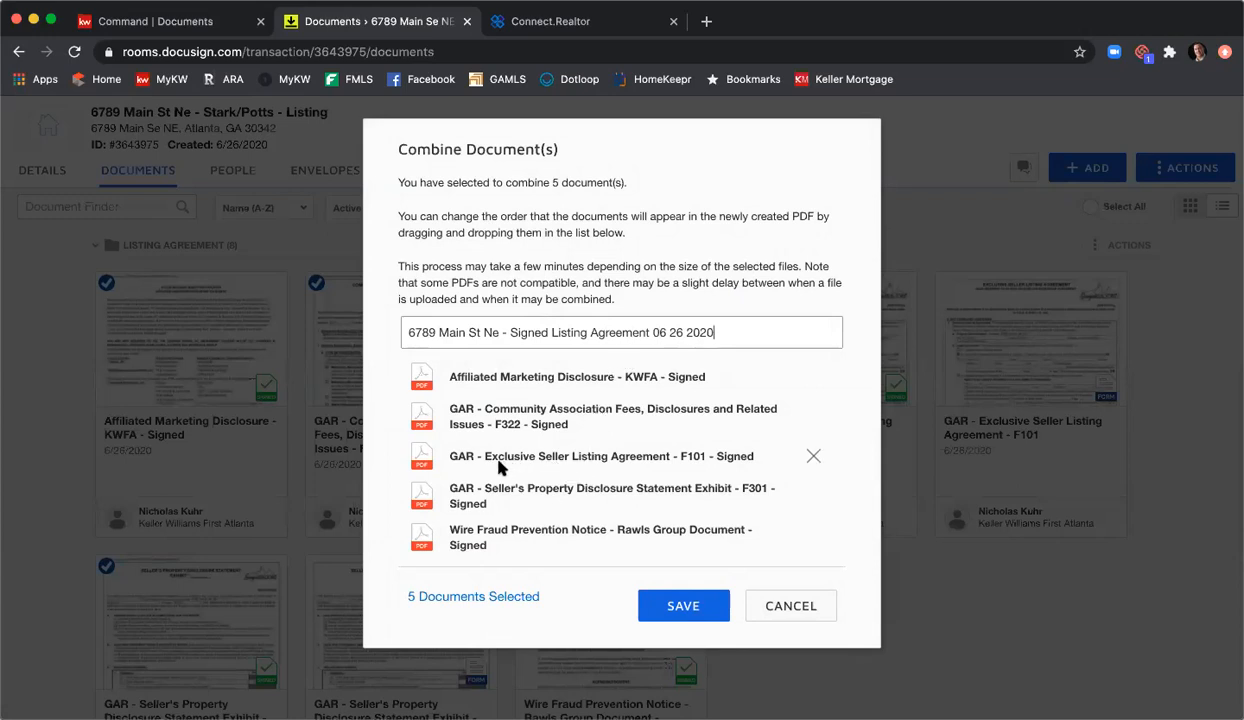
drag(433, 462, 418, 381)
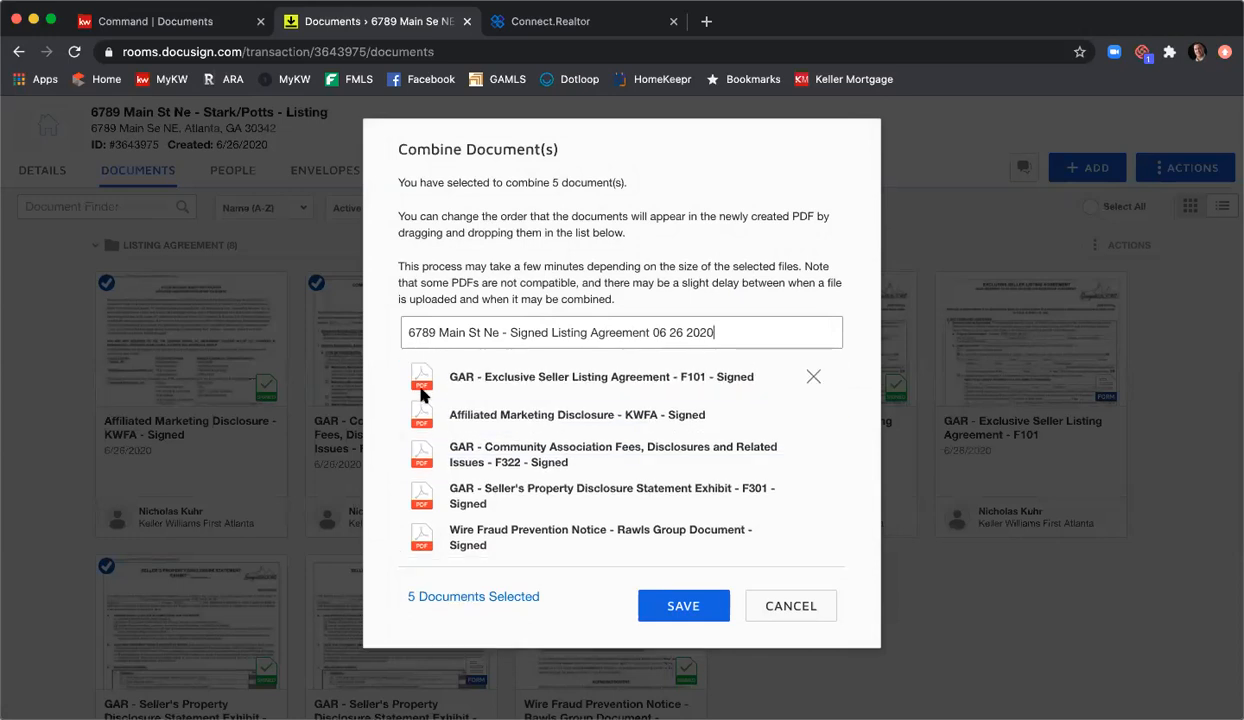
drag(408, 484, 418, 402)
drag(419, 487, 418, 447)
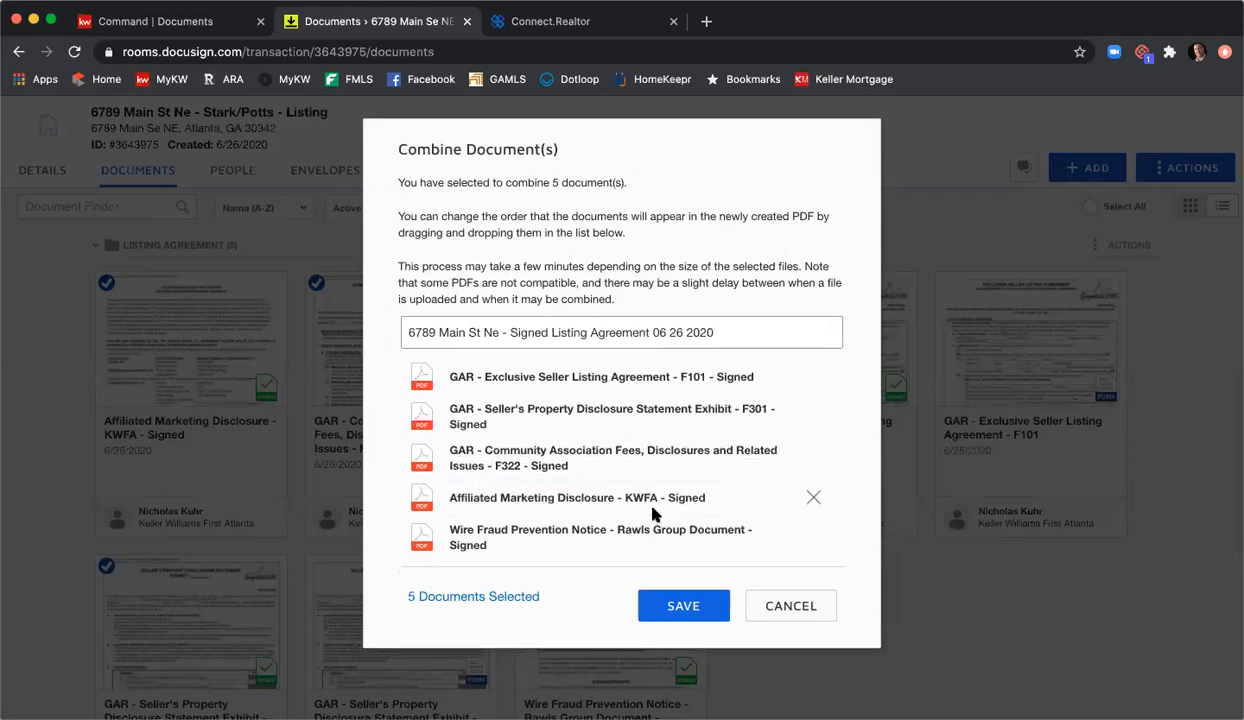
click(685, 607)
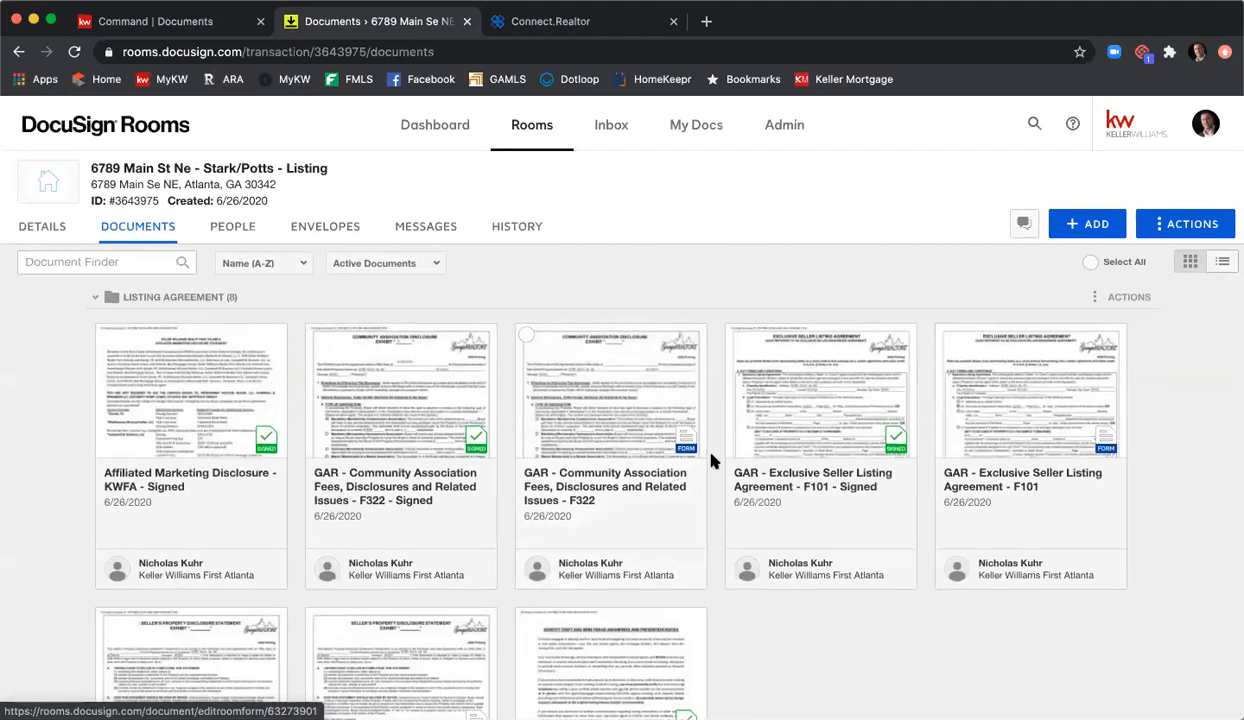
Step: Move the combined signed listing agreement PDF from Room Docs into the Listing Agreement folder
scroll(712, 460, down, 10)
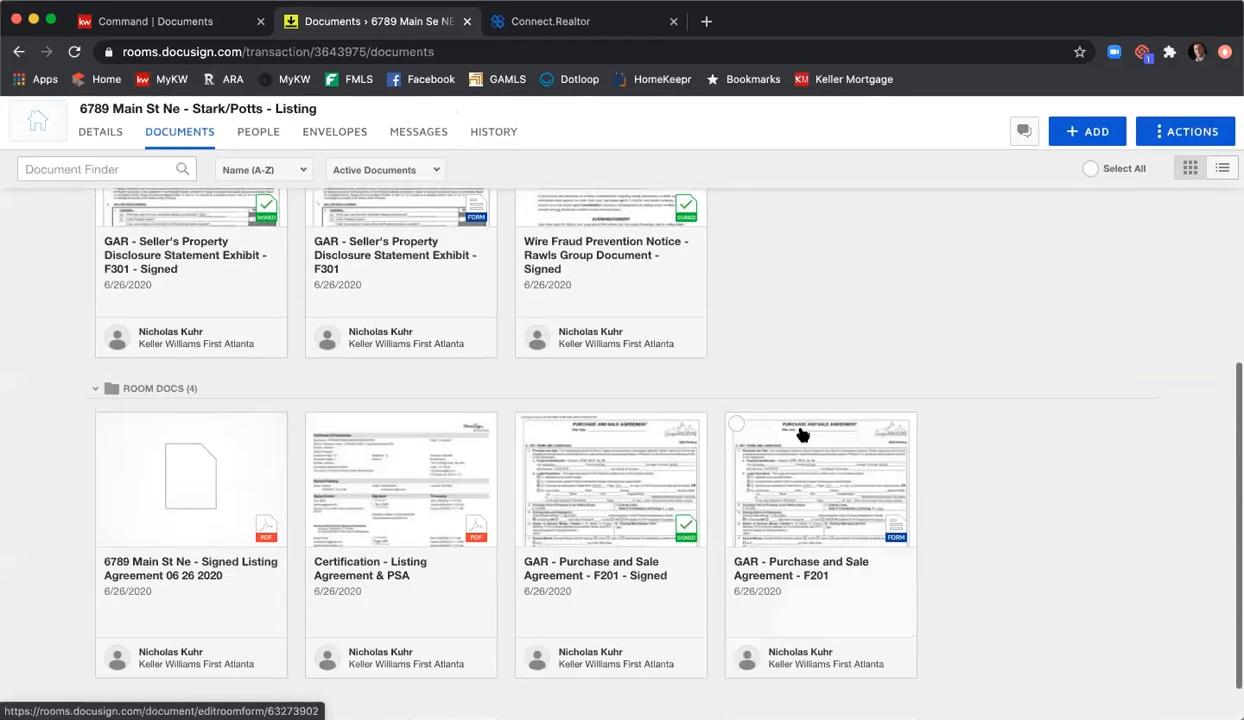
drag(167, 483, 750, 222)
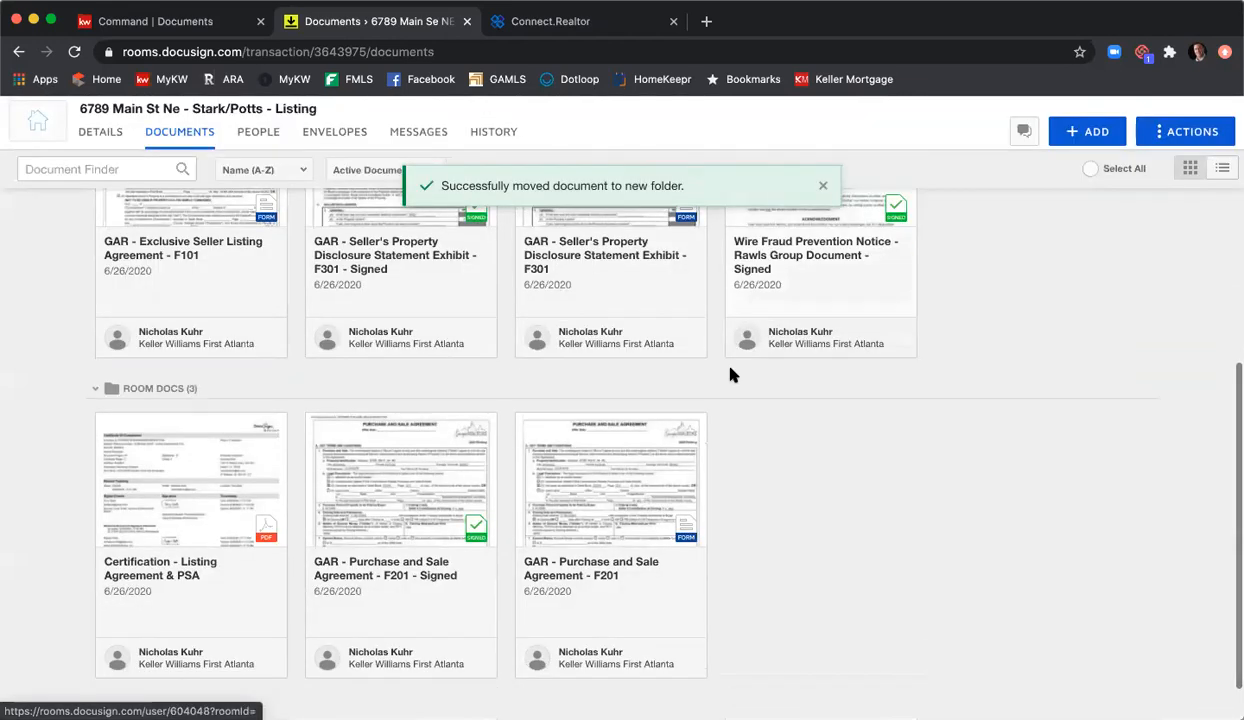
scroll(905, 425, up, 3)
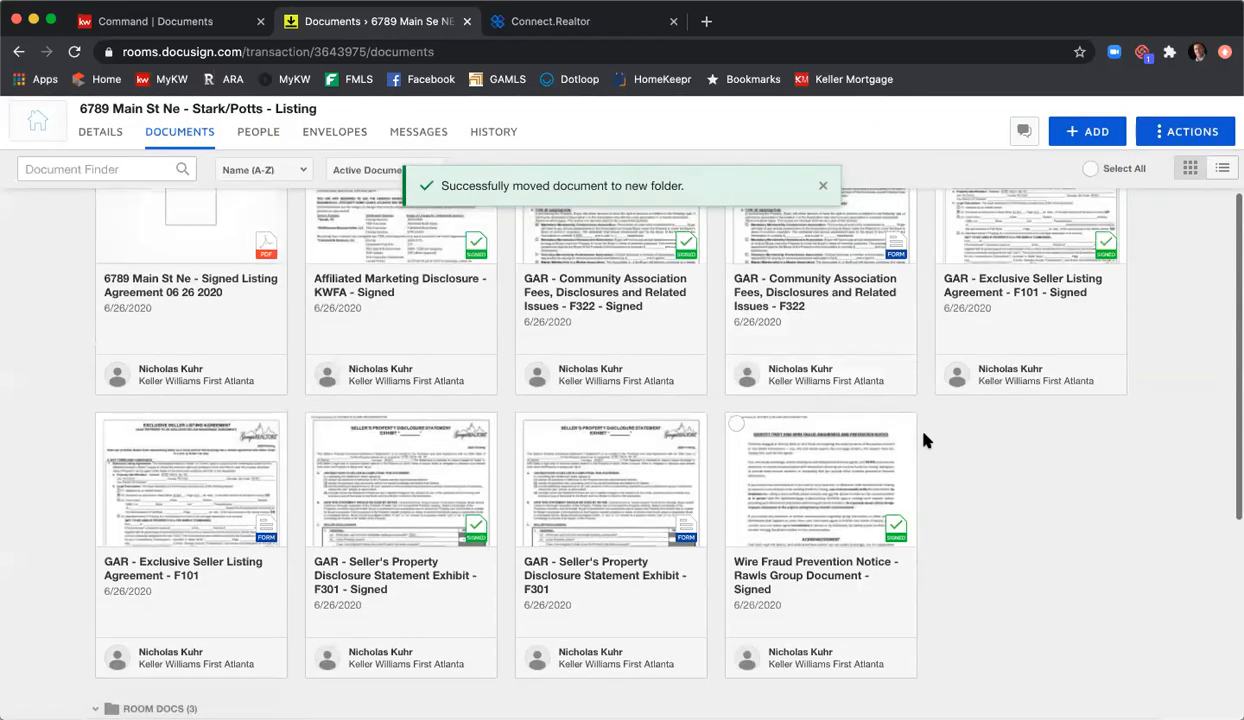
scroll(255, 372, up, 3)
Step: Review the combined PDF's pages in the viewer, check its actions list, and close it
click(185, 388)
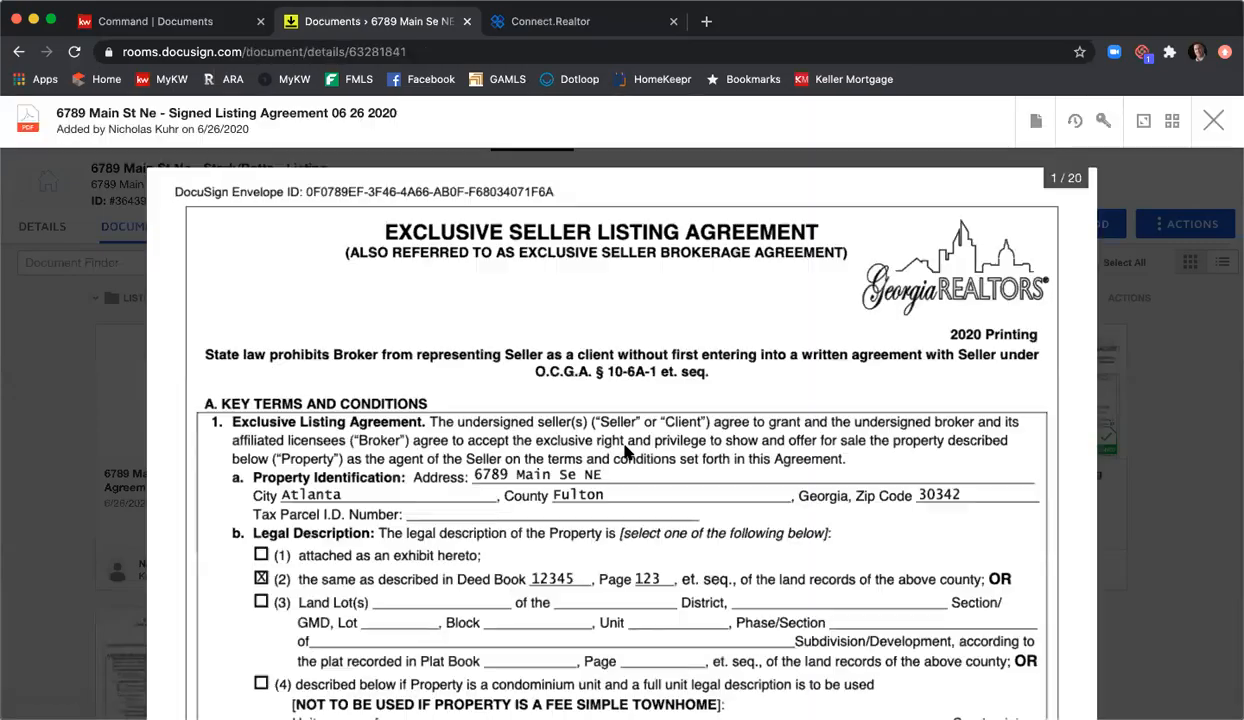
scroll(625, 450, down, 10)
scroll(648, 444, down, 15)
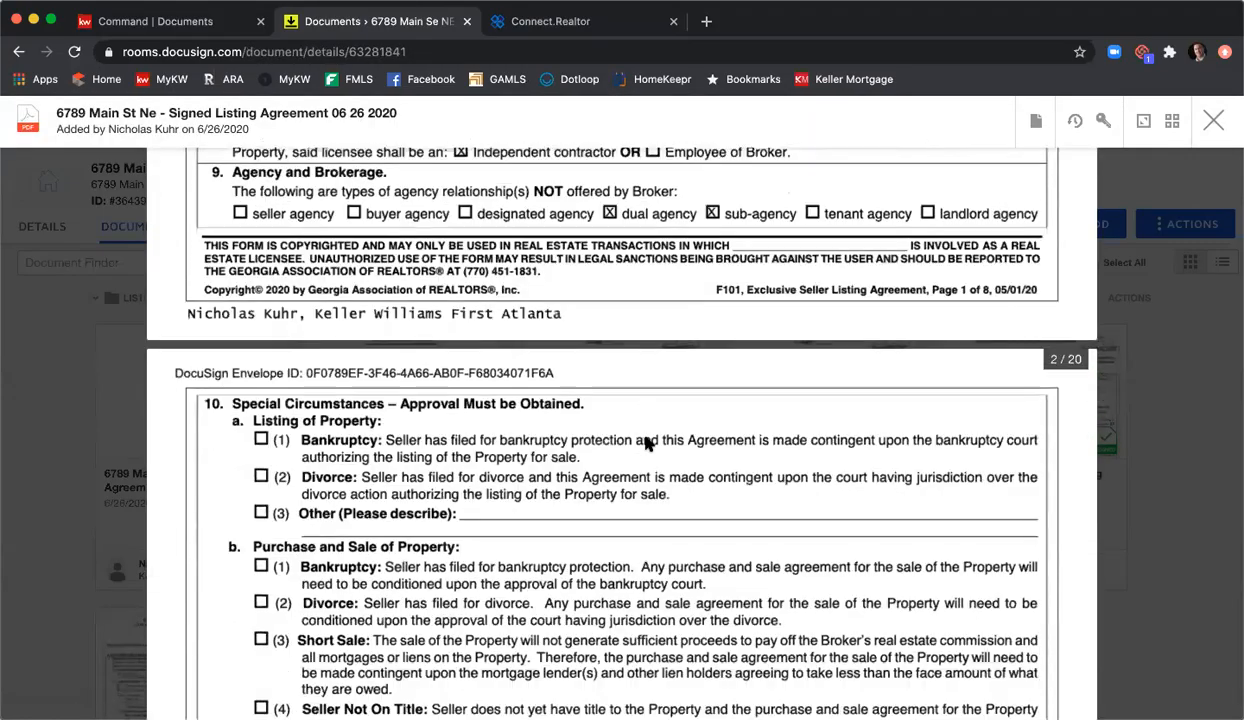
scroll(648, 444, down, 10)
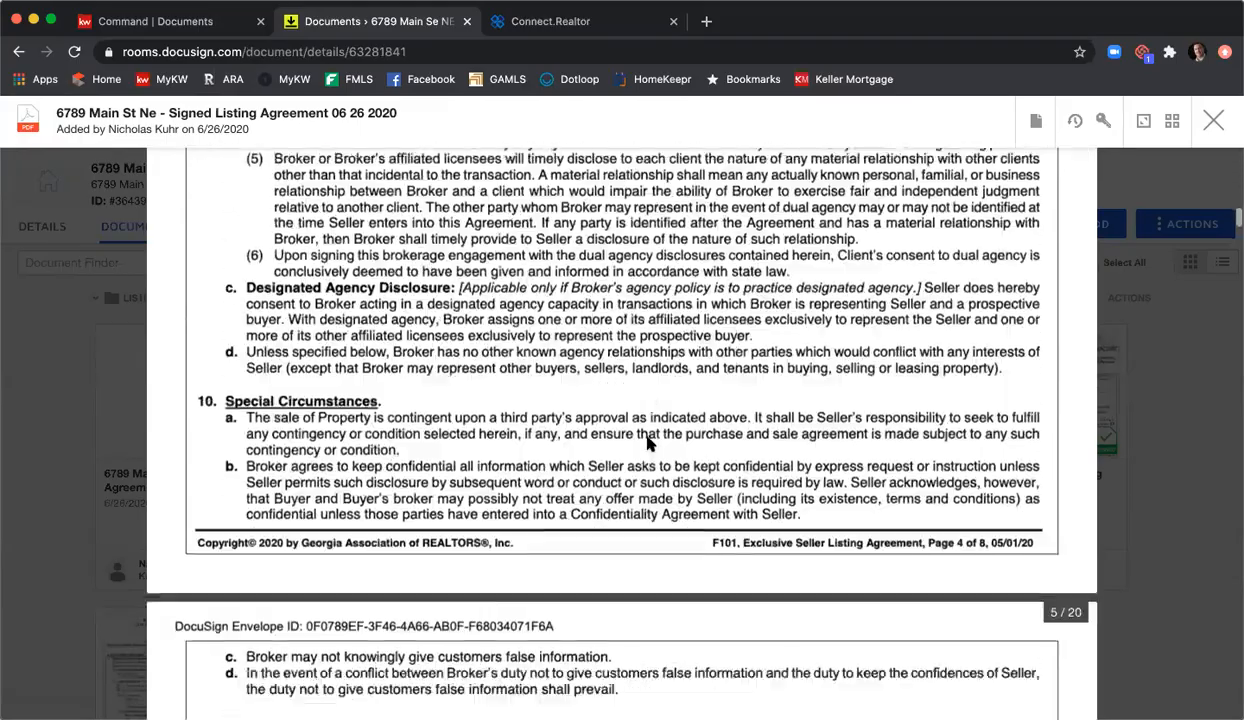
scroll(648, 444, down, 10)
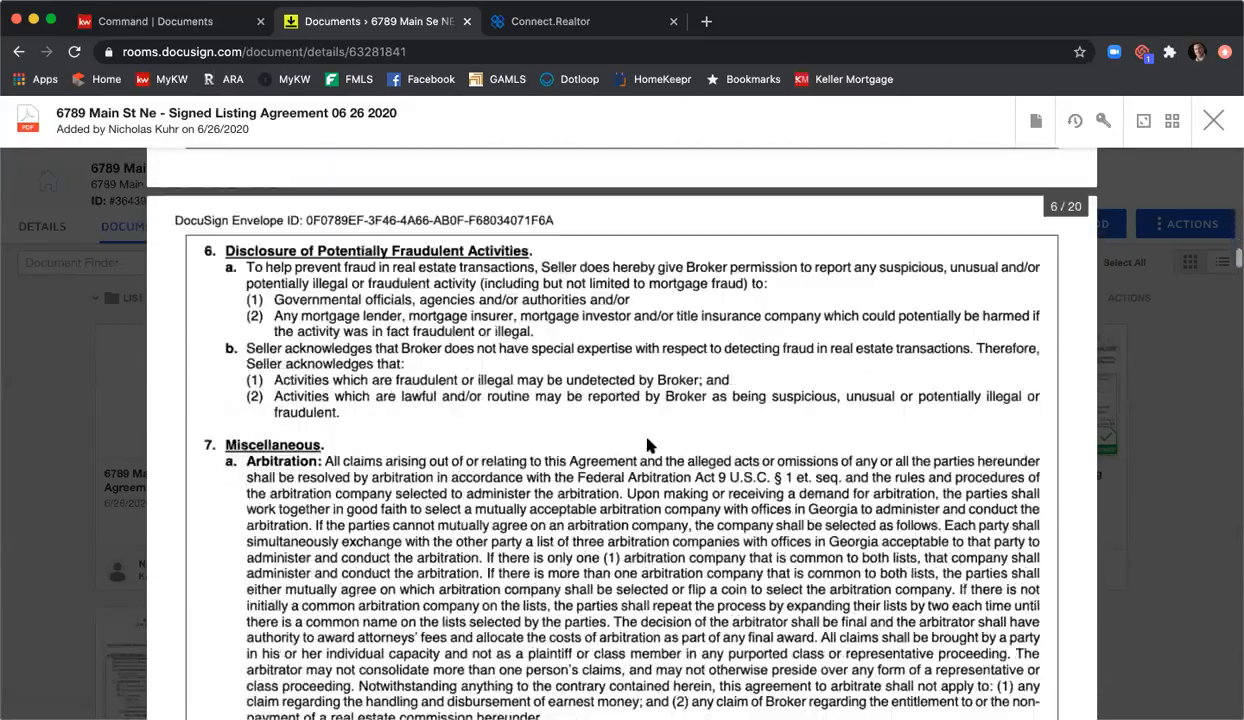
click(1034, 129)
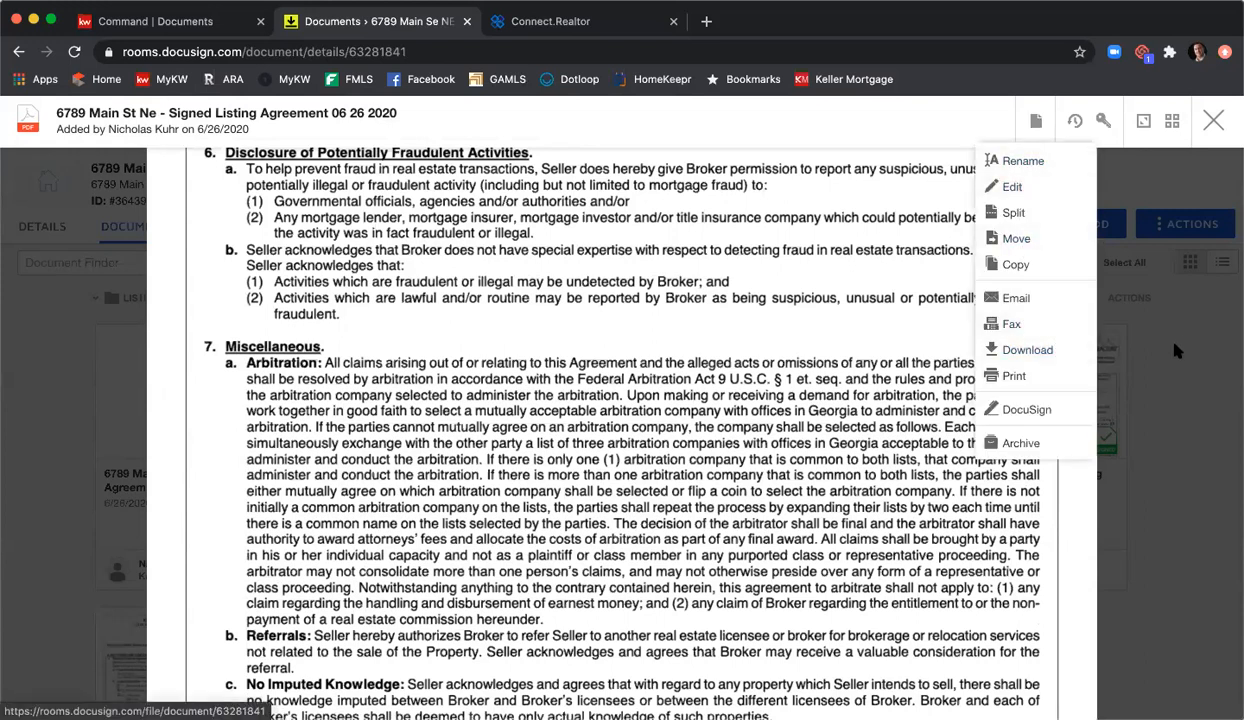
click(1213, 120)
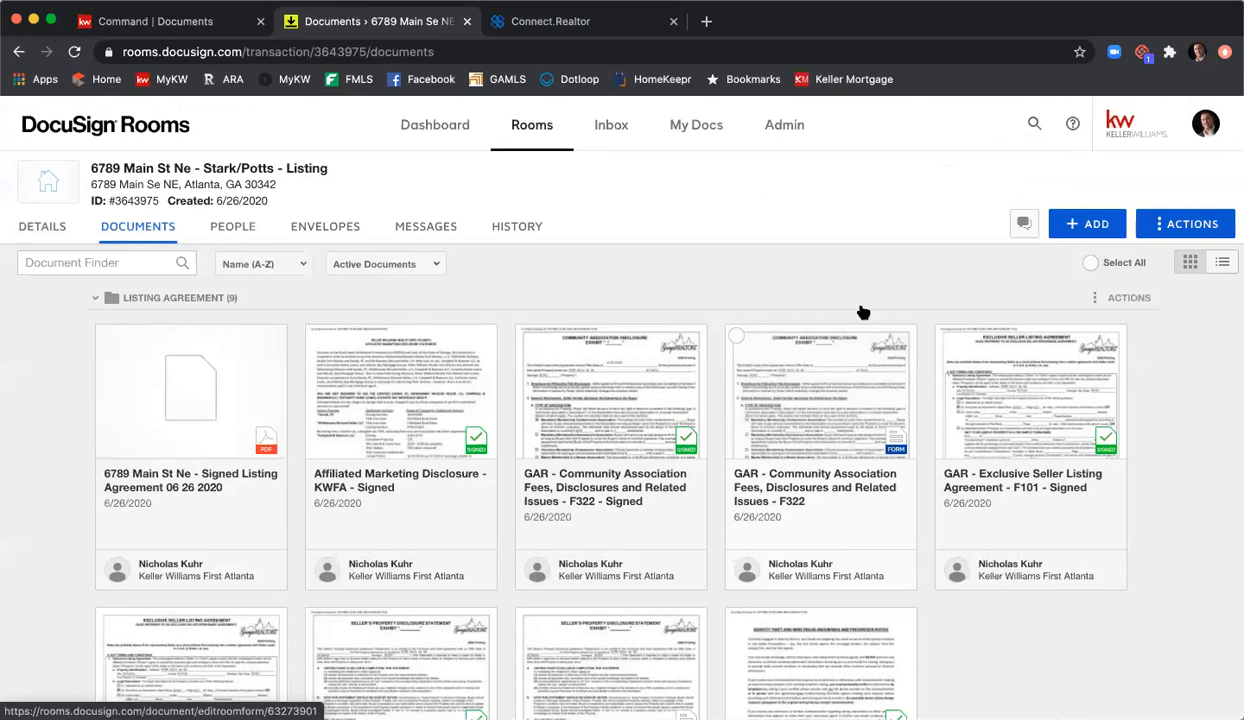
click(1074, 226)
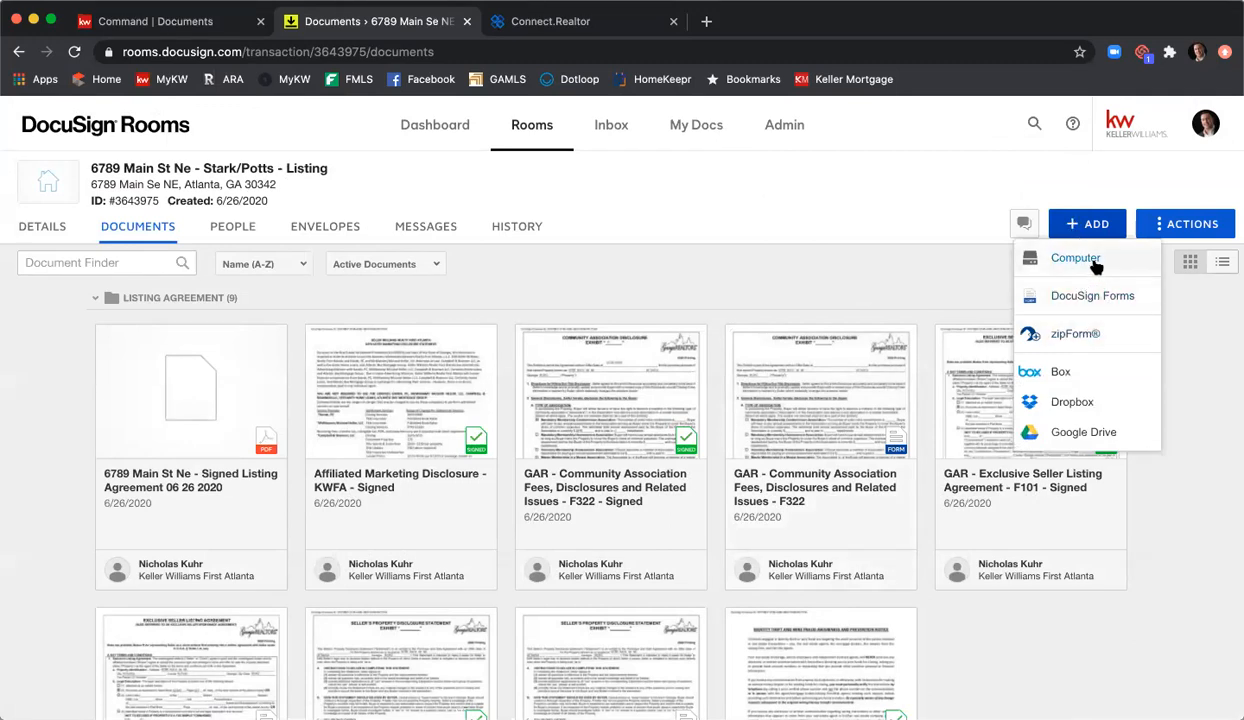
click(1094, 260)
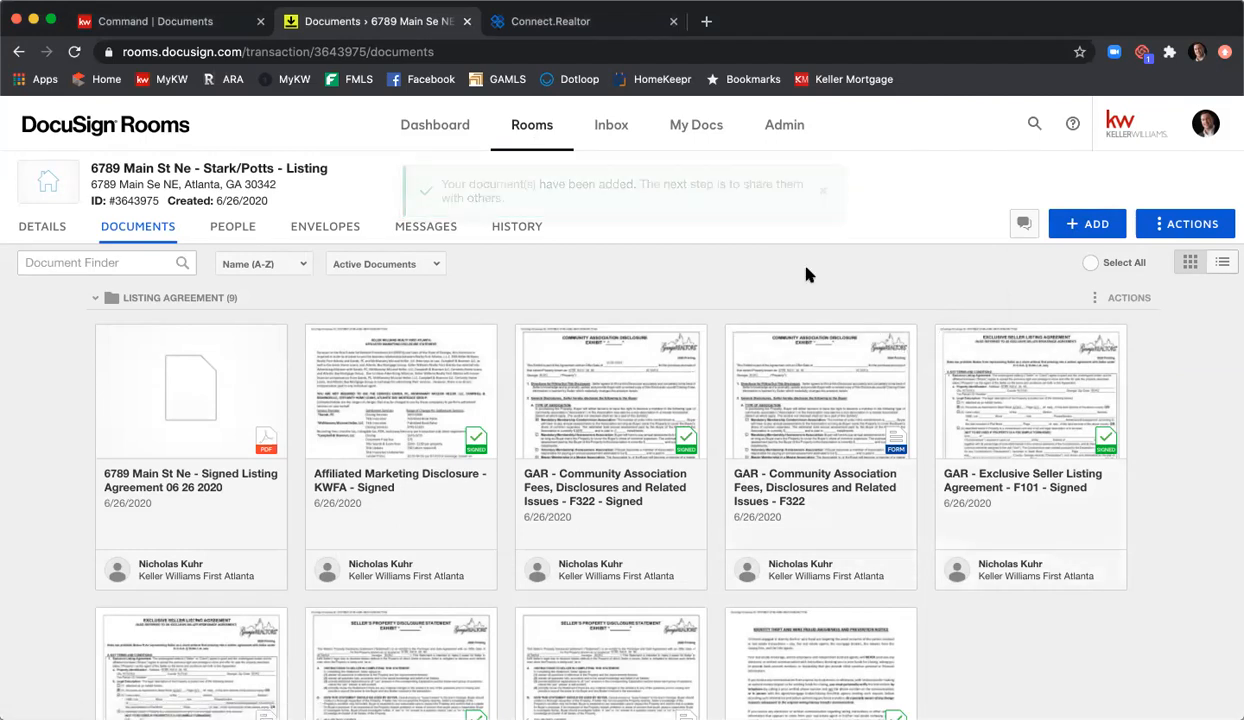
scroll(806, 270, down, 5)
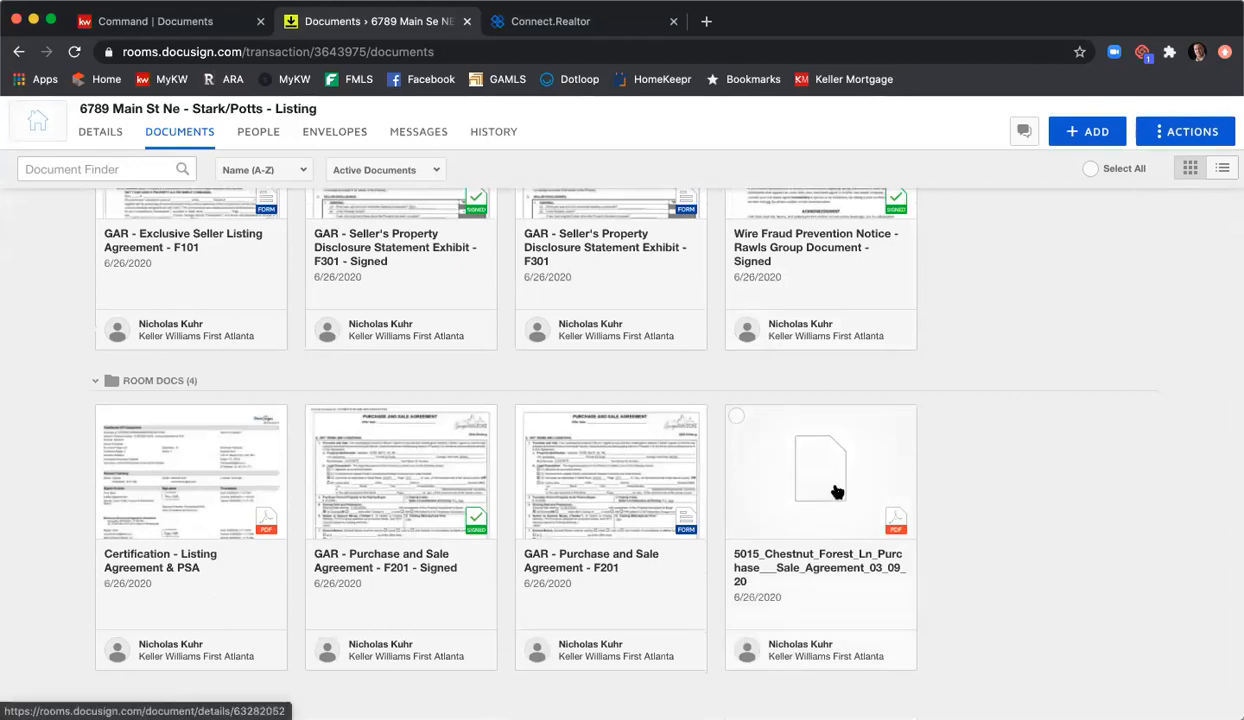
click(791, 449)
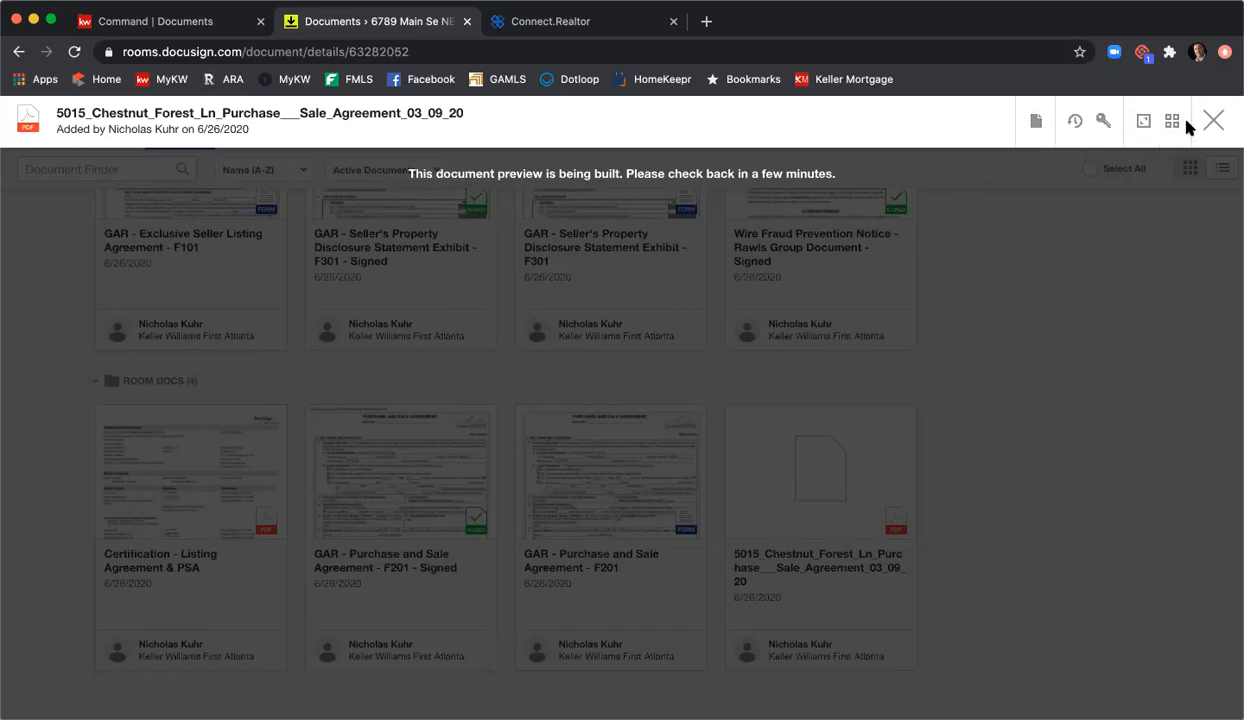
Step: Close the purchase agreement preview and open '6789 Main St Ne - Signed Listing Agreement 06 26 2020'
click(1216, 124)
scroll(1044, 367, up, 5)
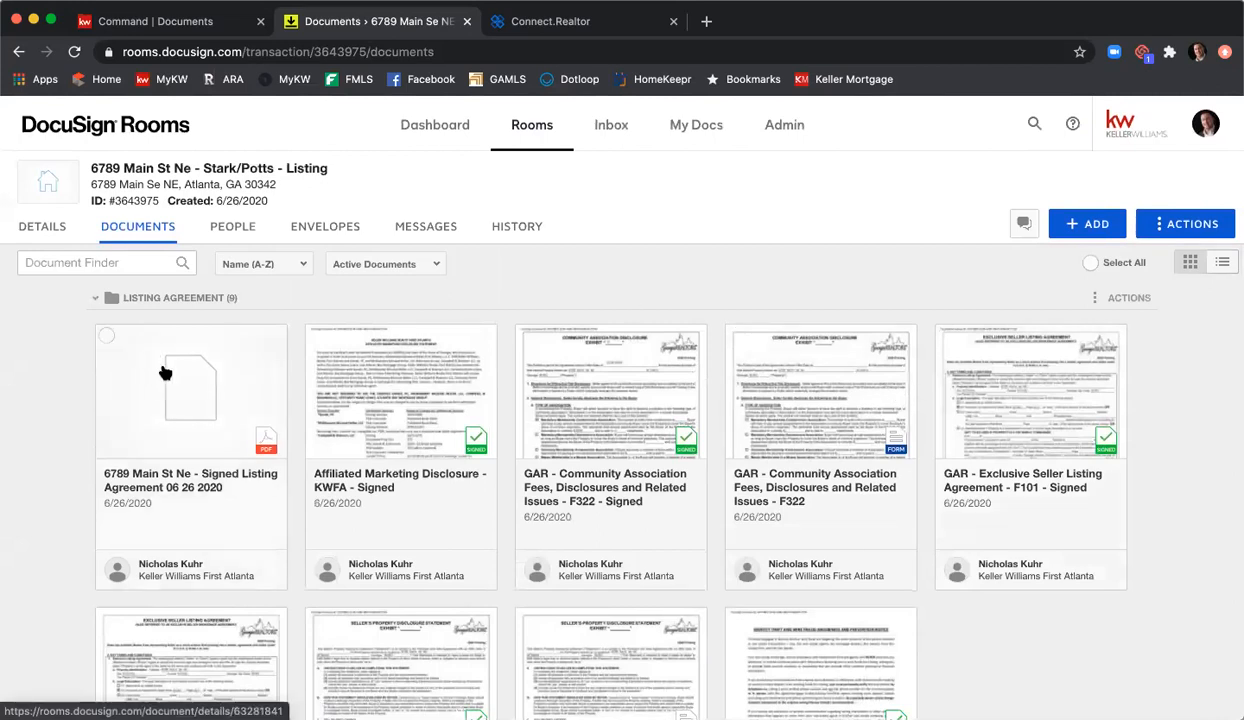
click(165, 372)
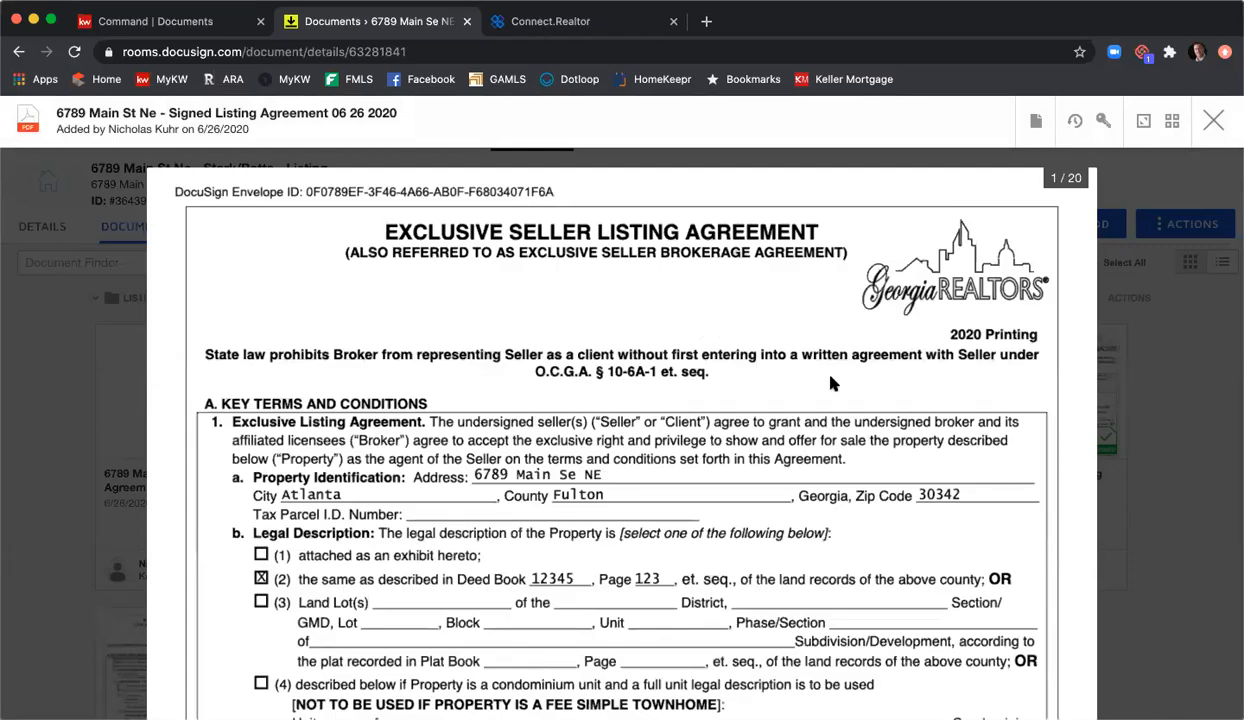
Step: Split the document, defining pages 1-8 as 'Signed Listing Agreement' and adding a second row
click(1037, 124)
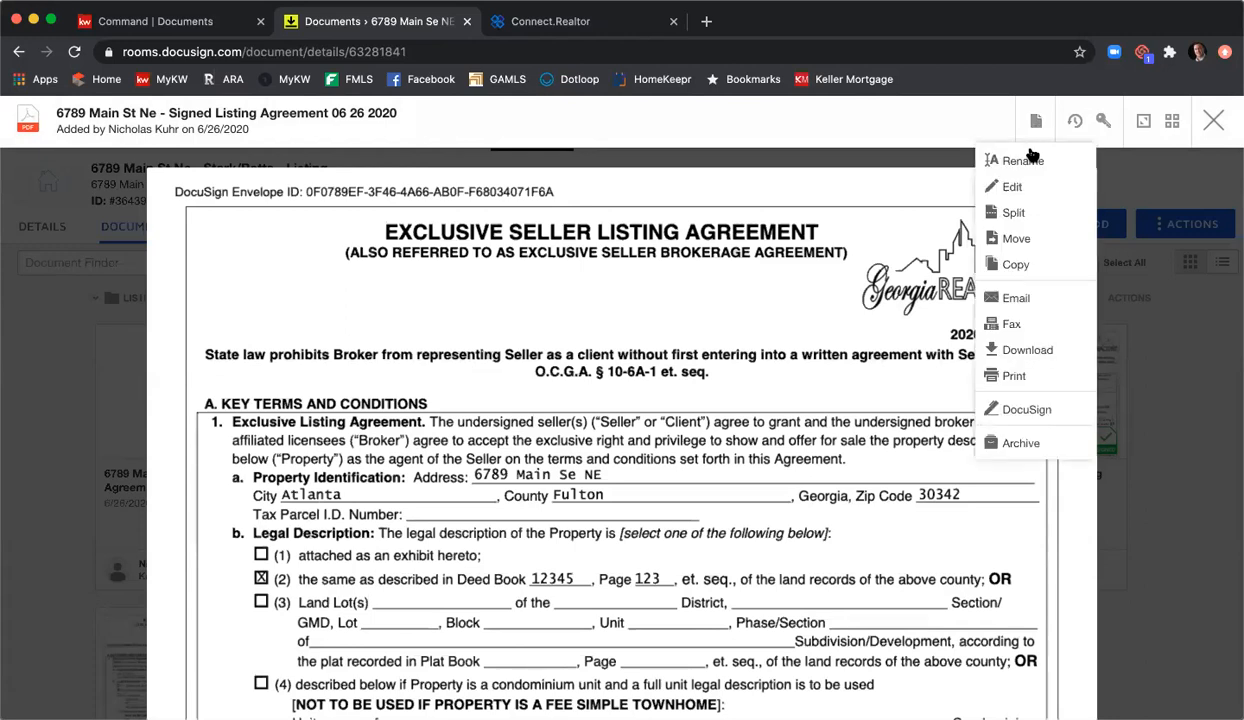
click(1018, 211)
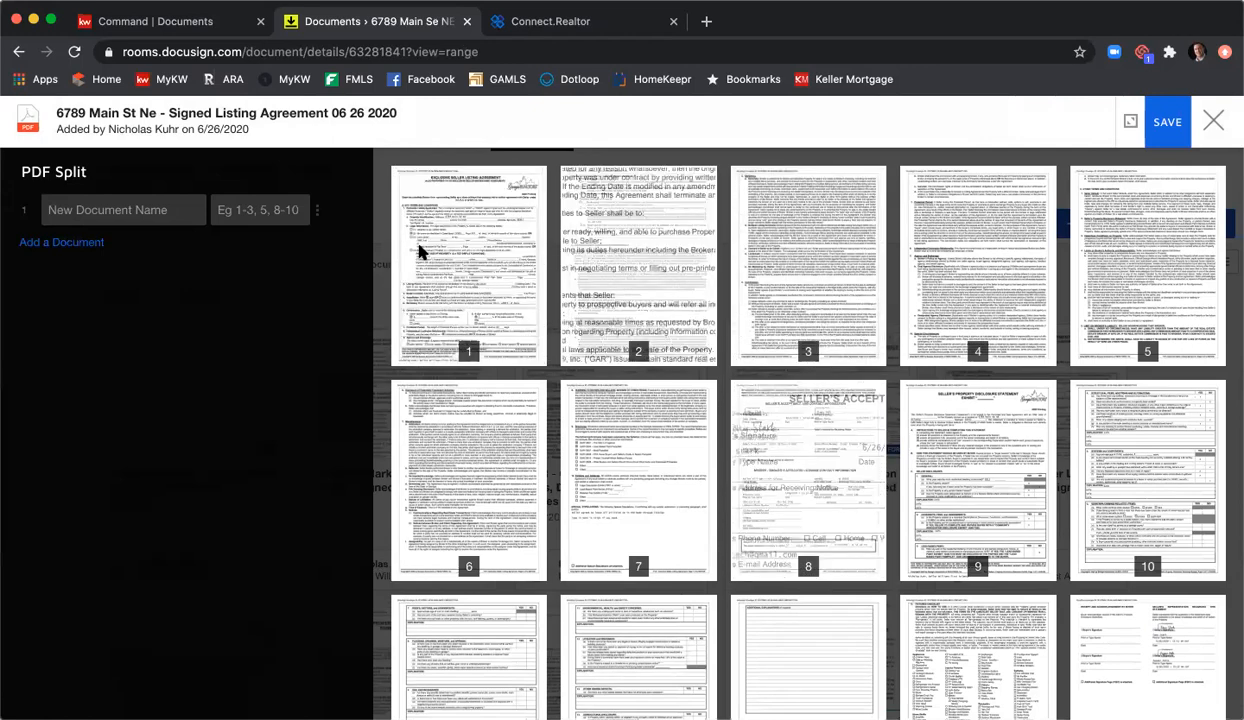
click(273, 205)
text(1-8)
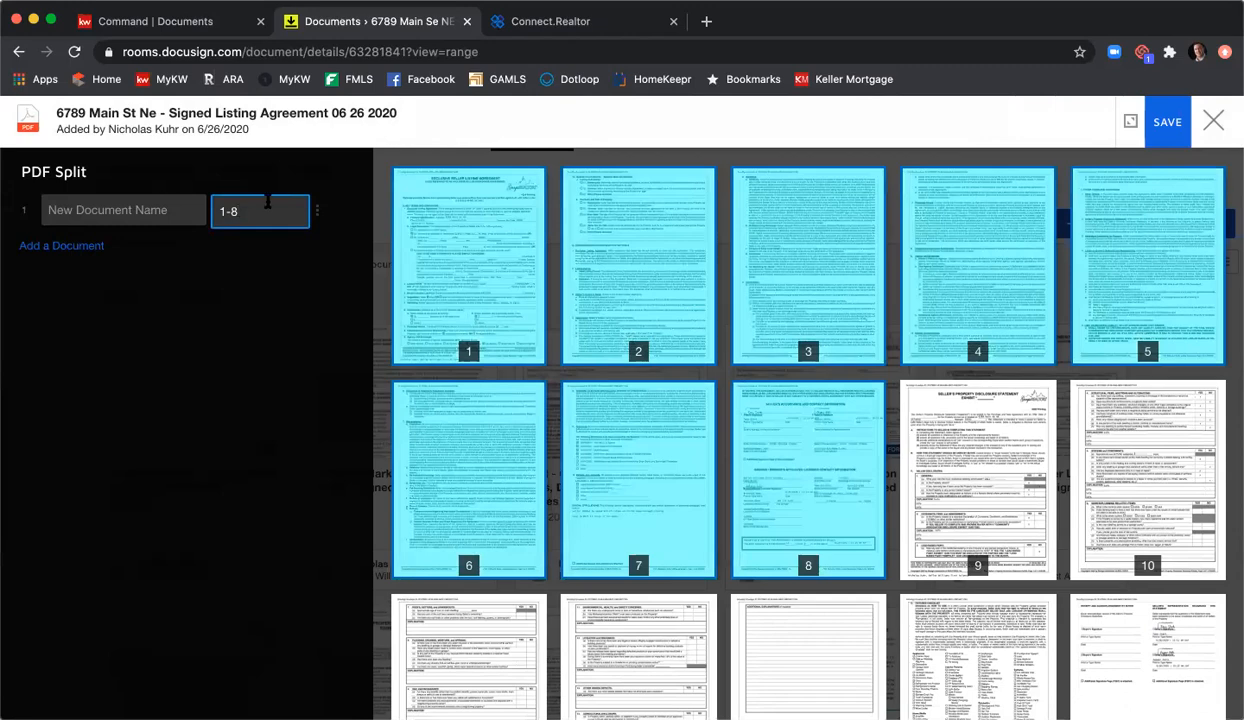
click(152, 209)
text(Signed)
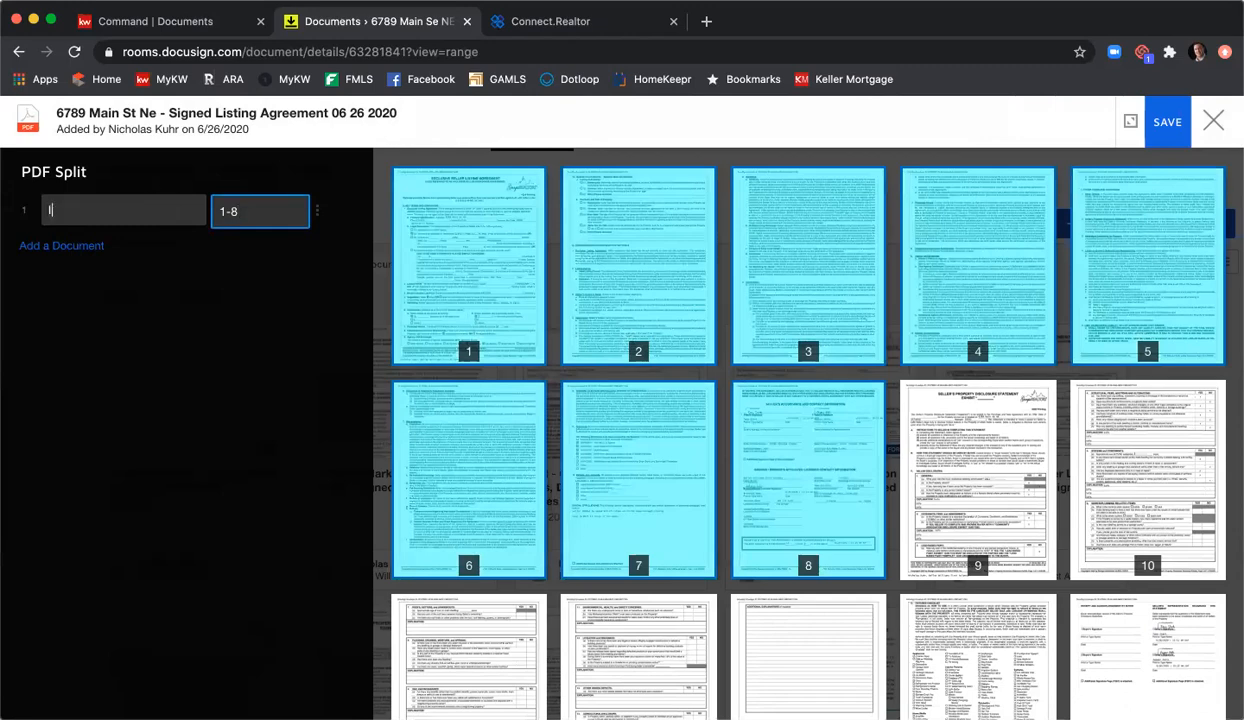
text( Listing Agreme)
key(BackSpace)
key(BackSpace)
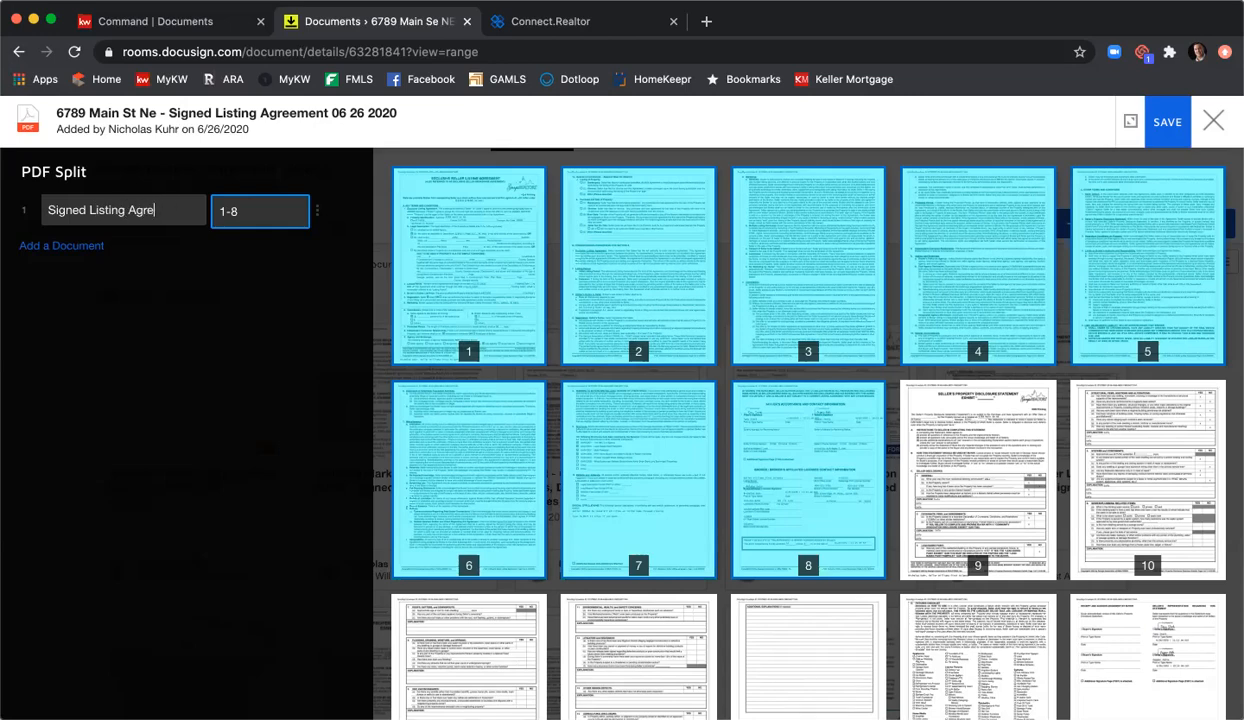
text(ement)
click(71, 245)
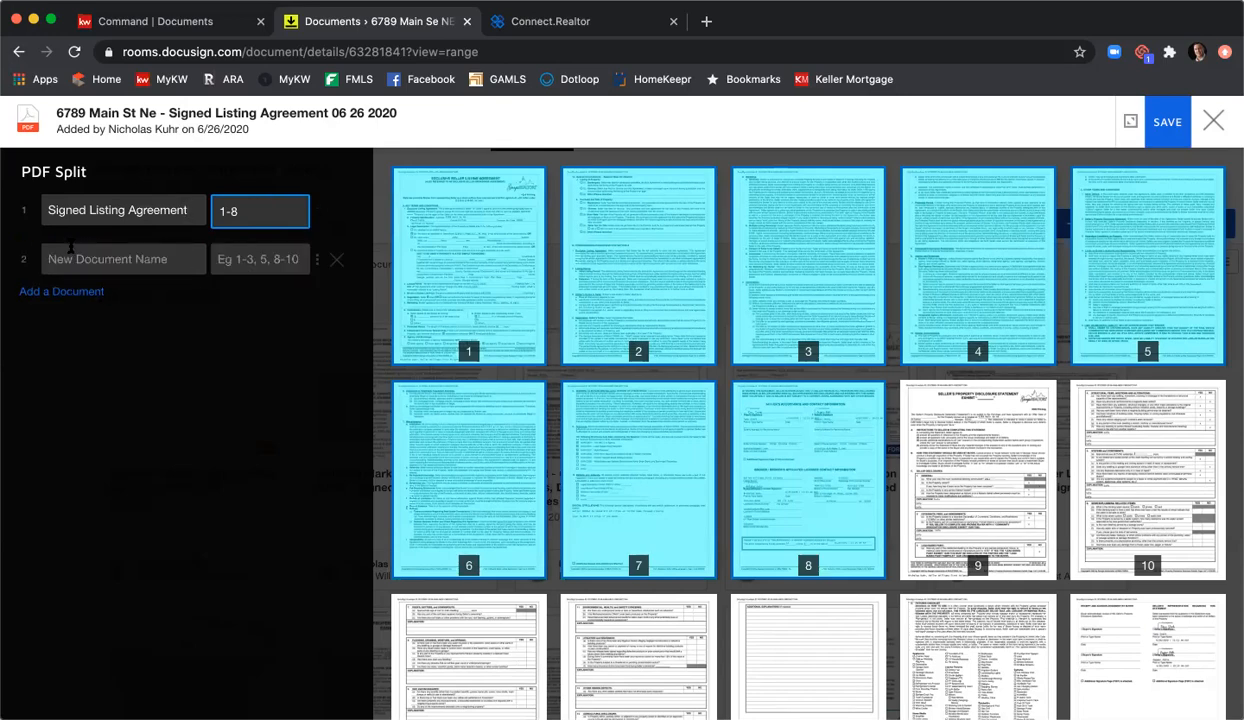
scroll(841, 233, down, 1)
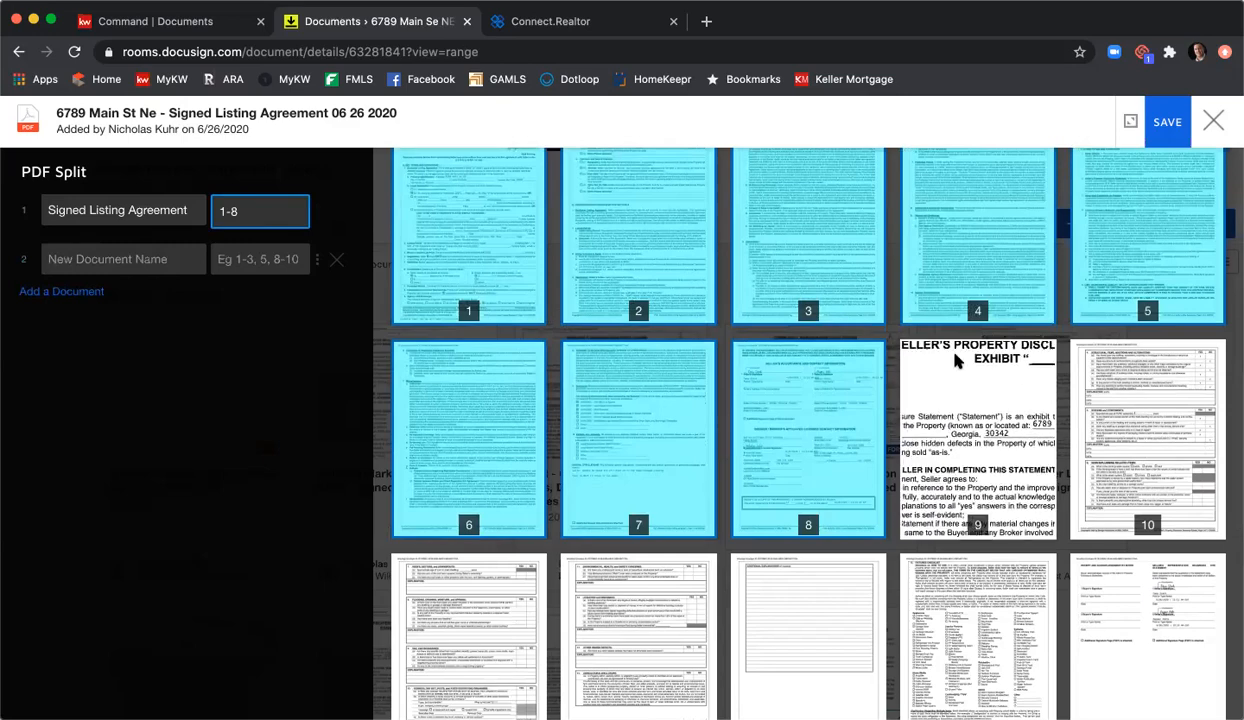
scroll(960, 350, down, 1)
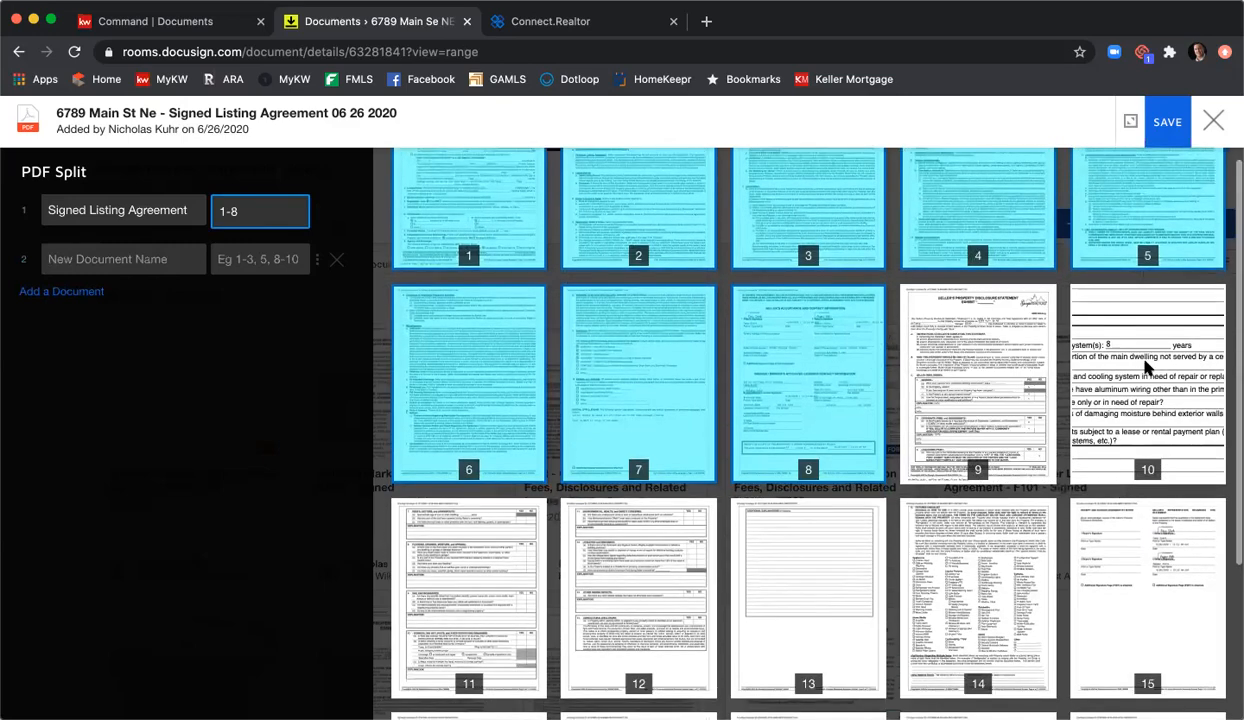
scroll(1048, 484, down, 2)
scroll(1028, 479, up, 2)
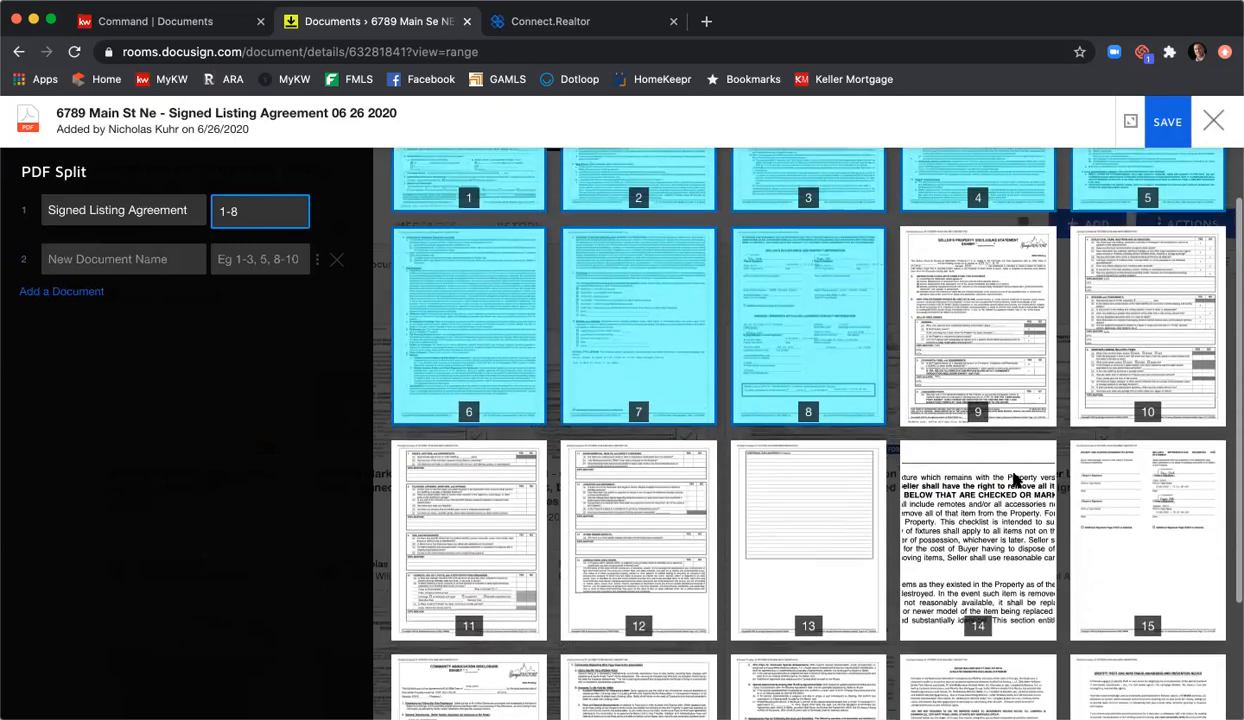
Step: Define split parts for pages 9-15 'Signed Sellers Property Disclosure' and 16-18 'Signed CAD'
click(218, 257)
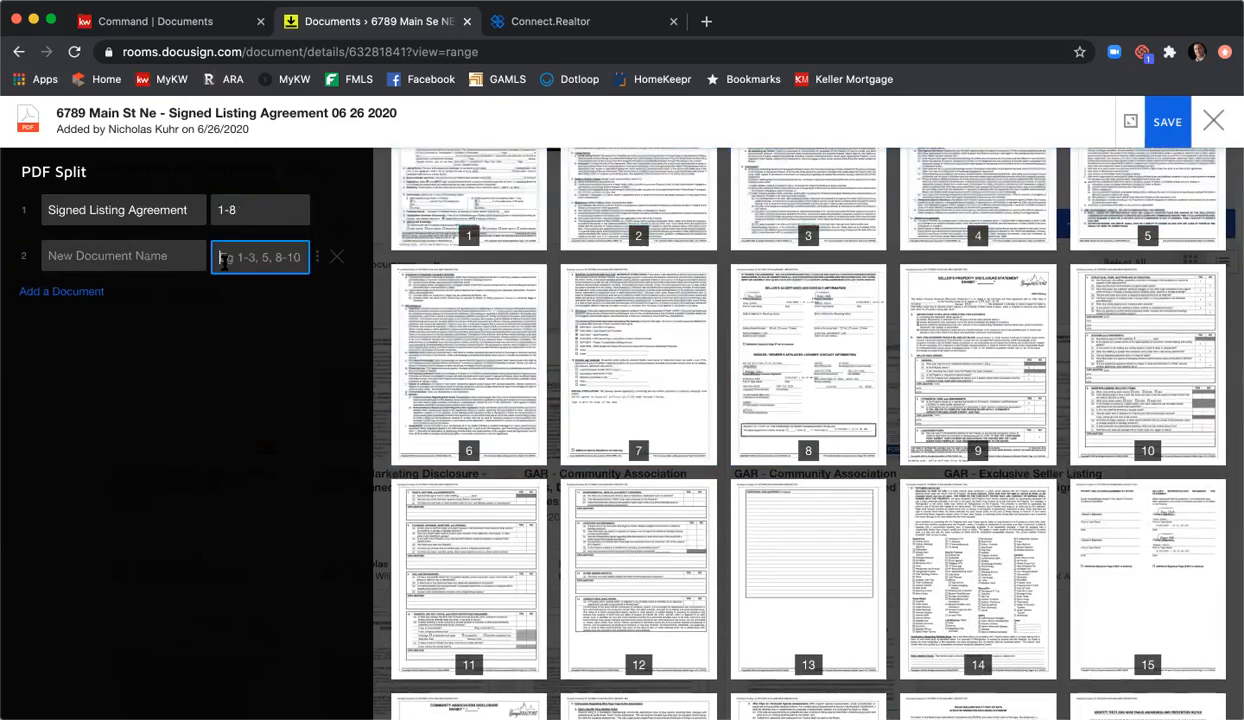
text(9-15)
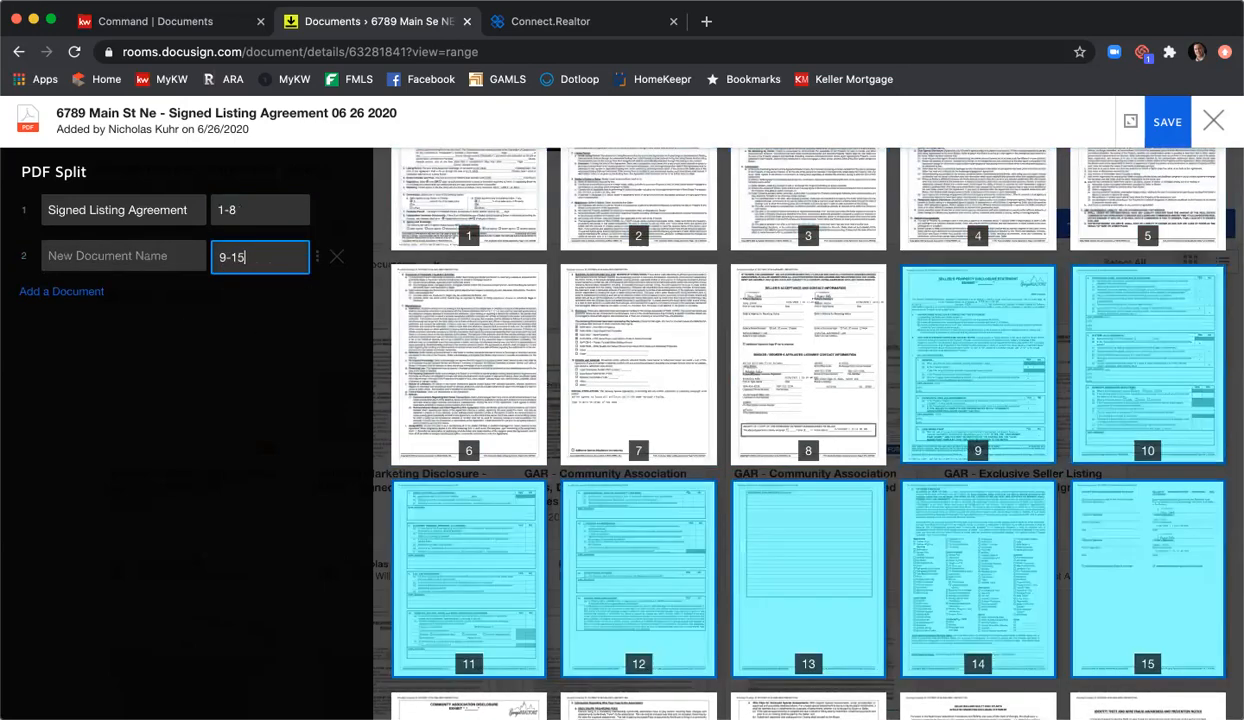
text(Signed )
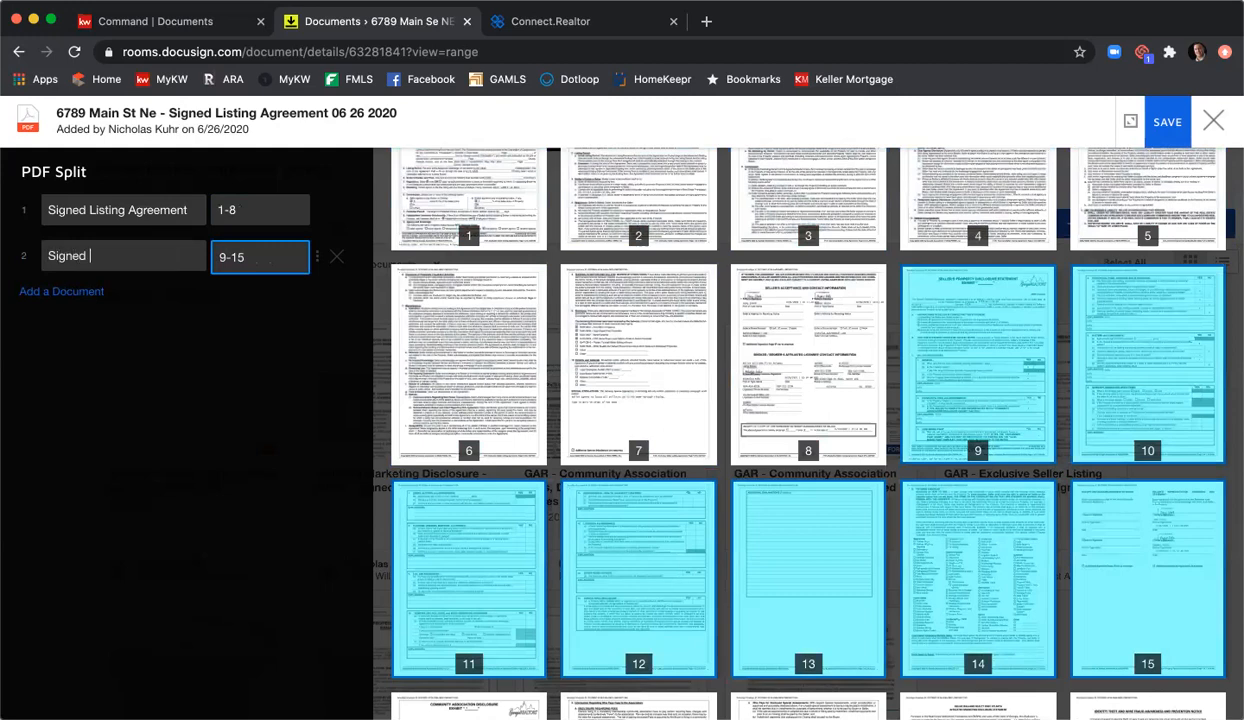
text(Sellers Property Disclosure)
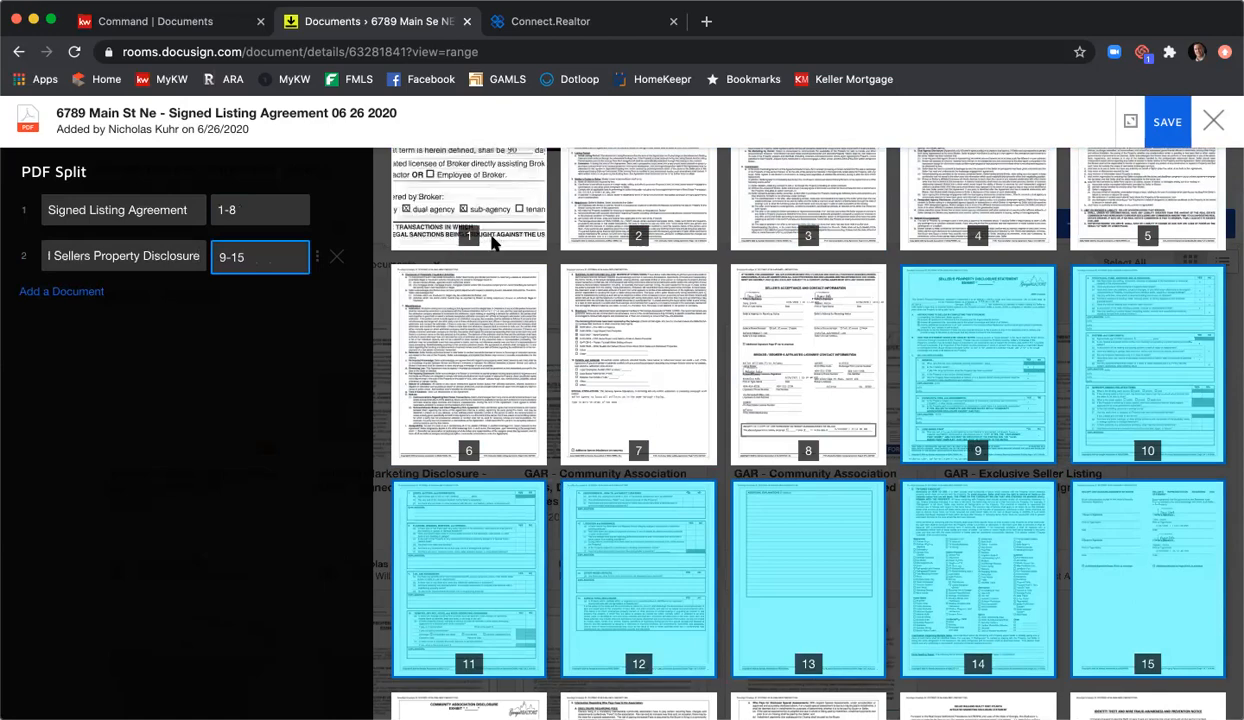
scroll(492, 243, down, 3)
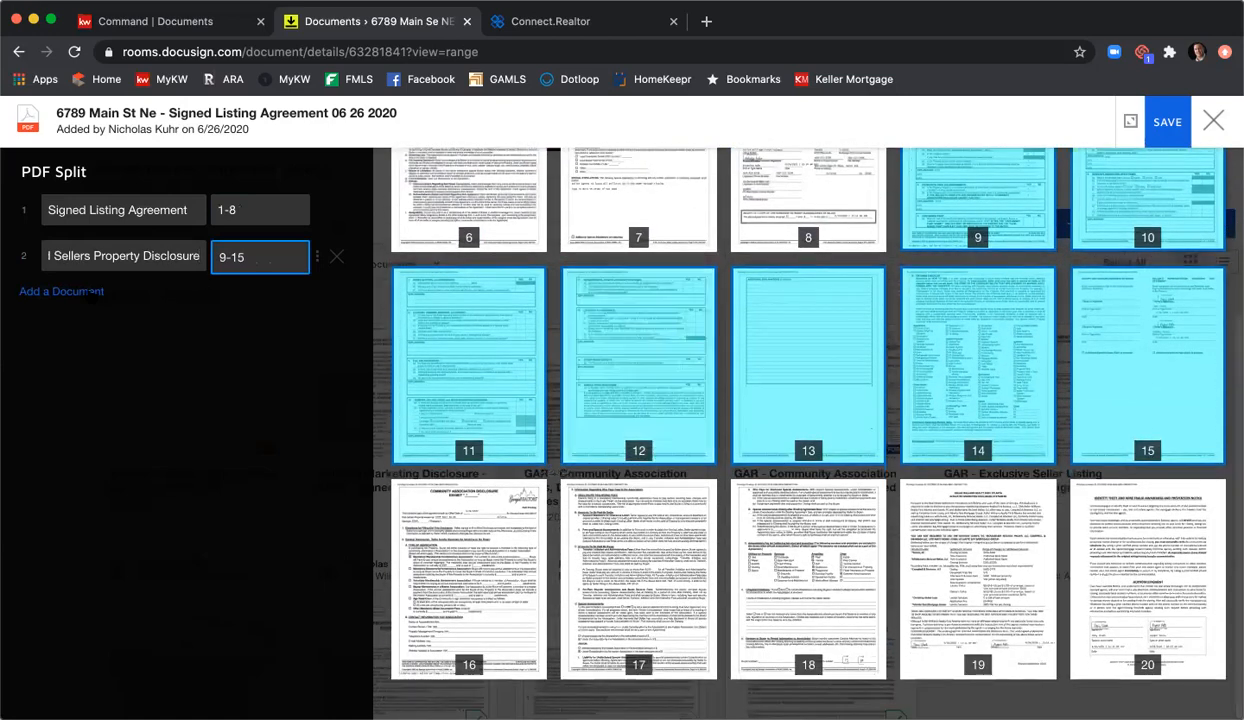
click(90, 291)
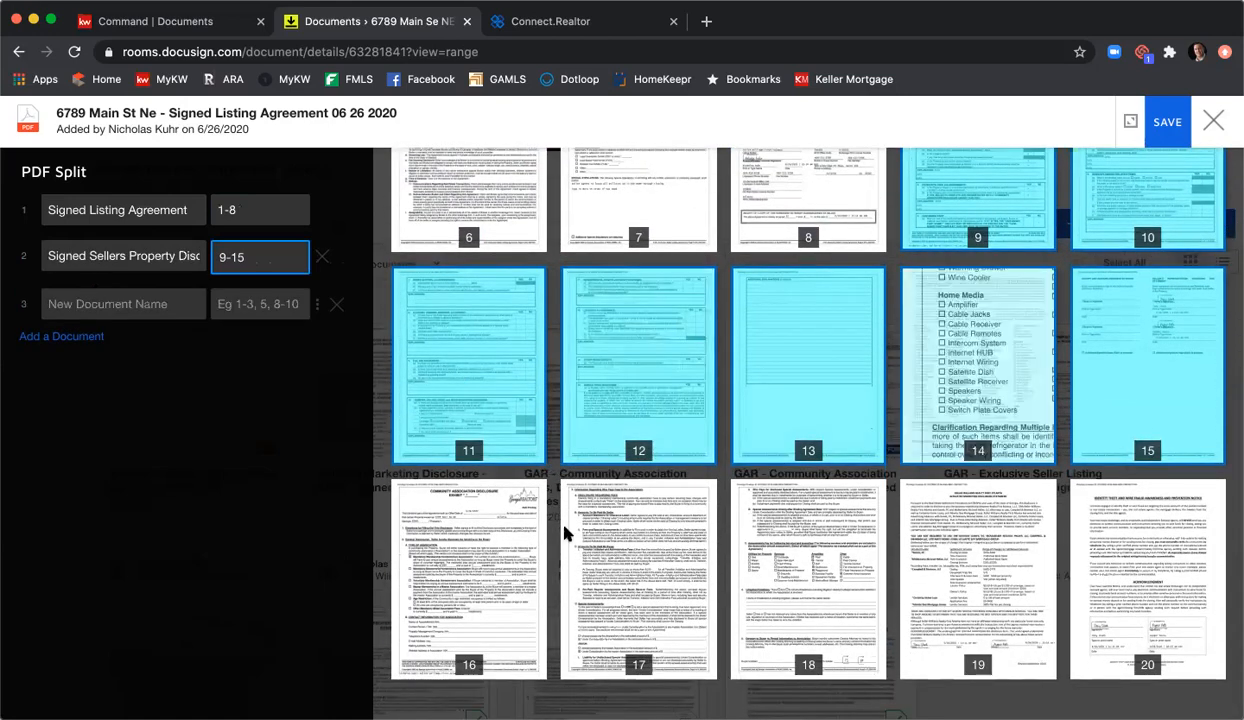
scroll(458, 514, up, 1)
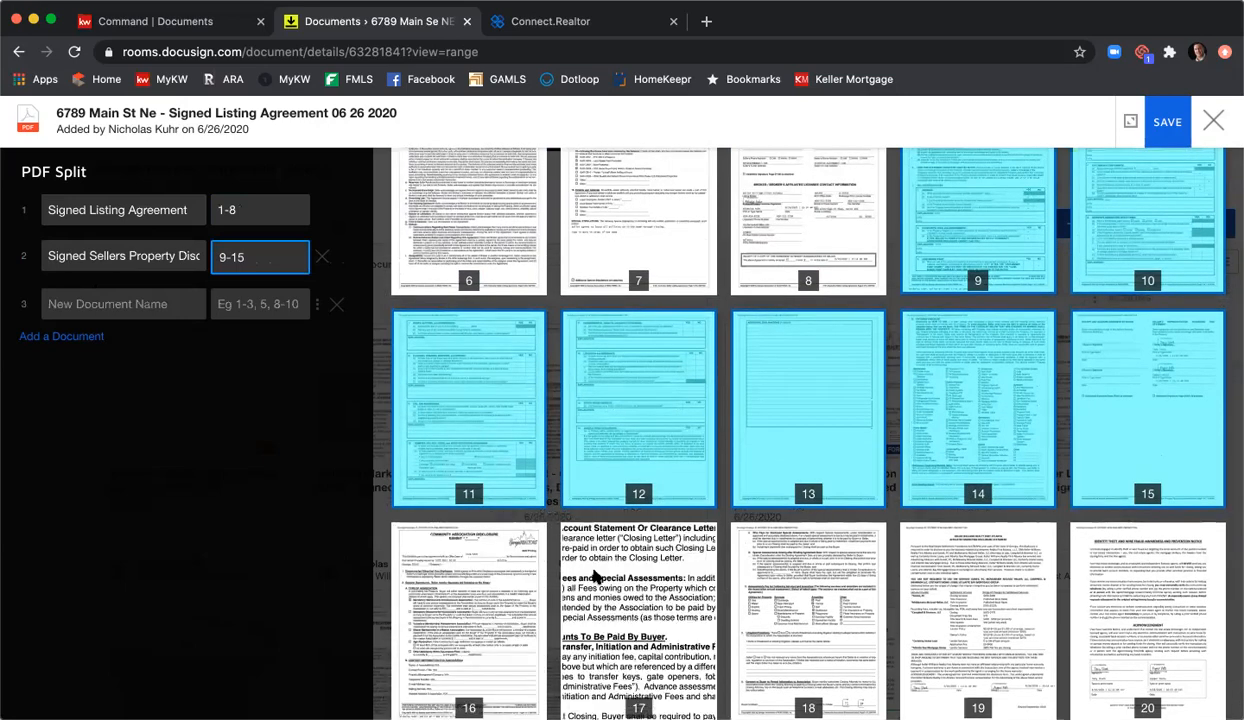
scroll(595, 577, down, 1)
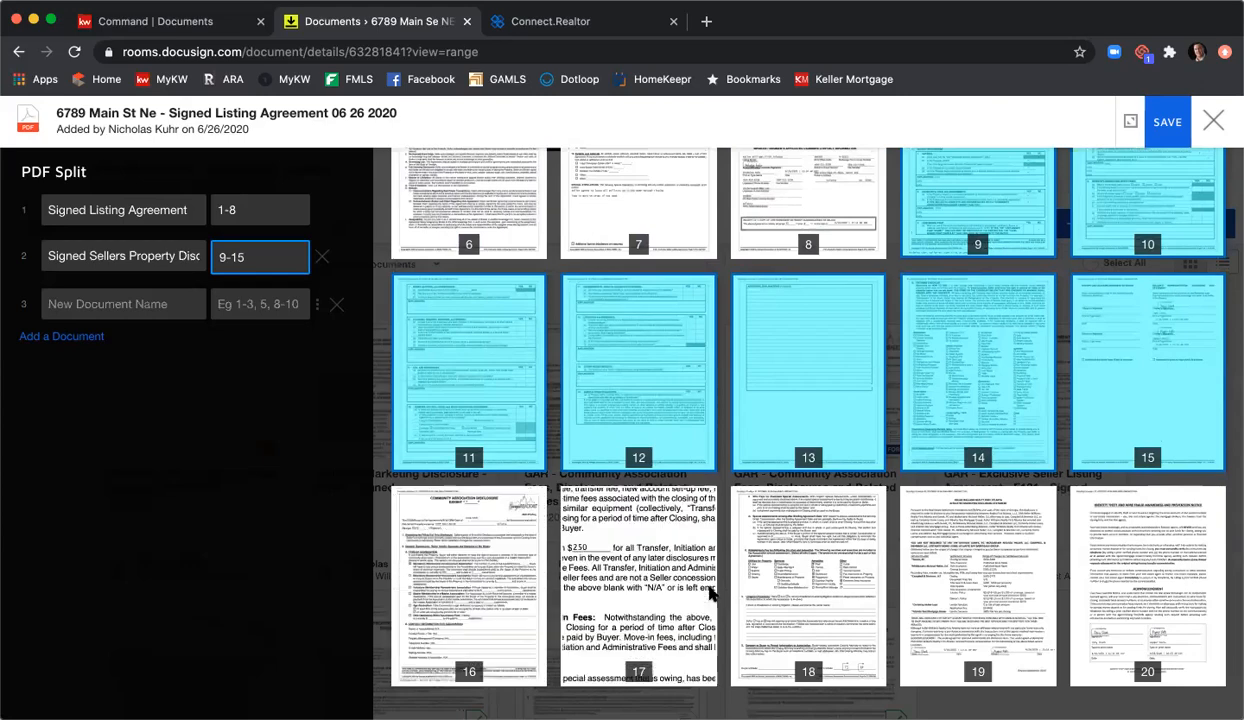
click(257, 310)
text(16-4)
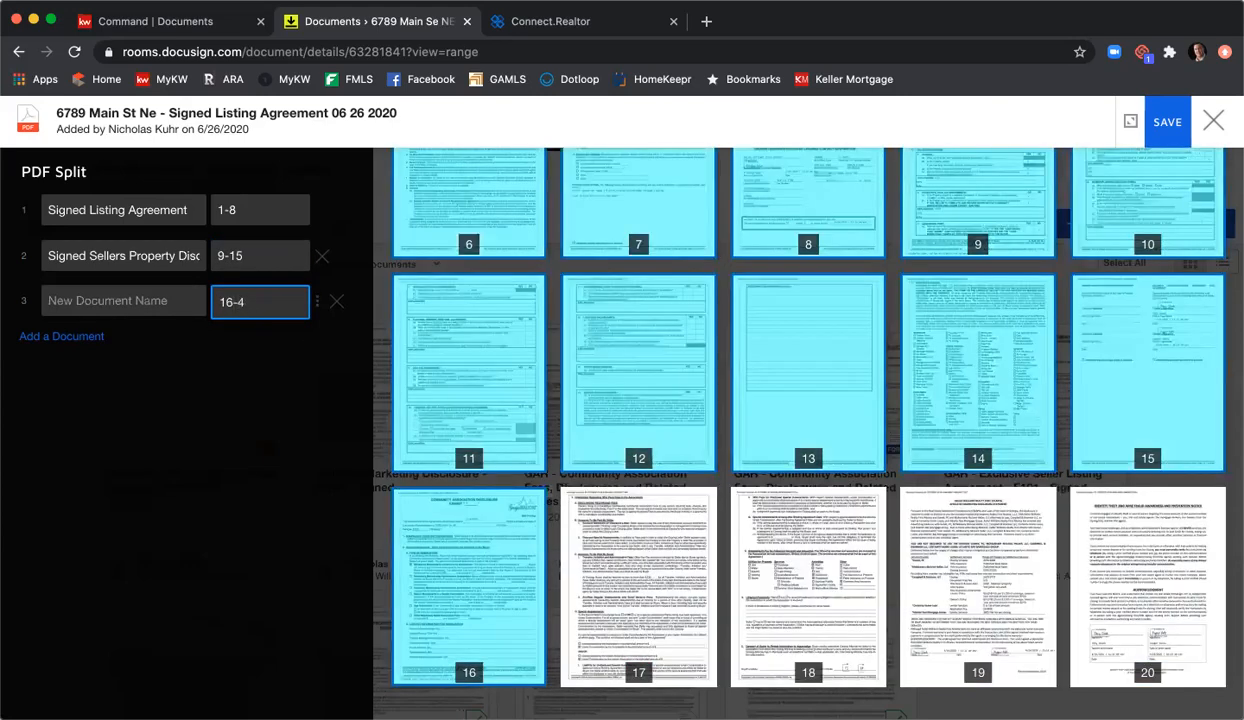
key(BackSpace)
key(BackSpace)
text(-18)
click(107, 302)
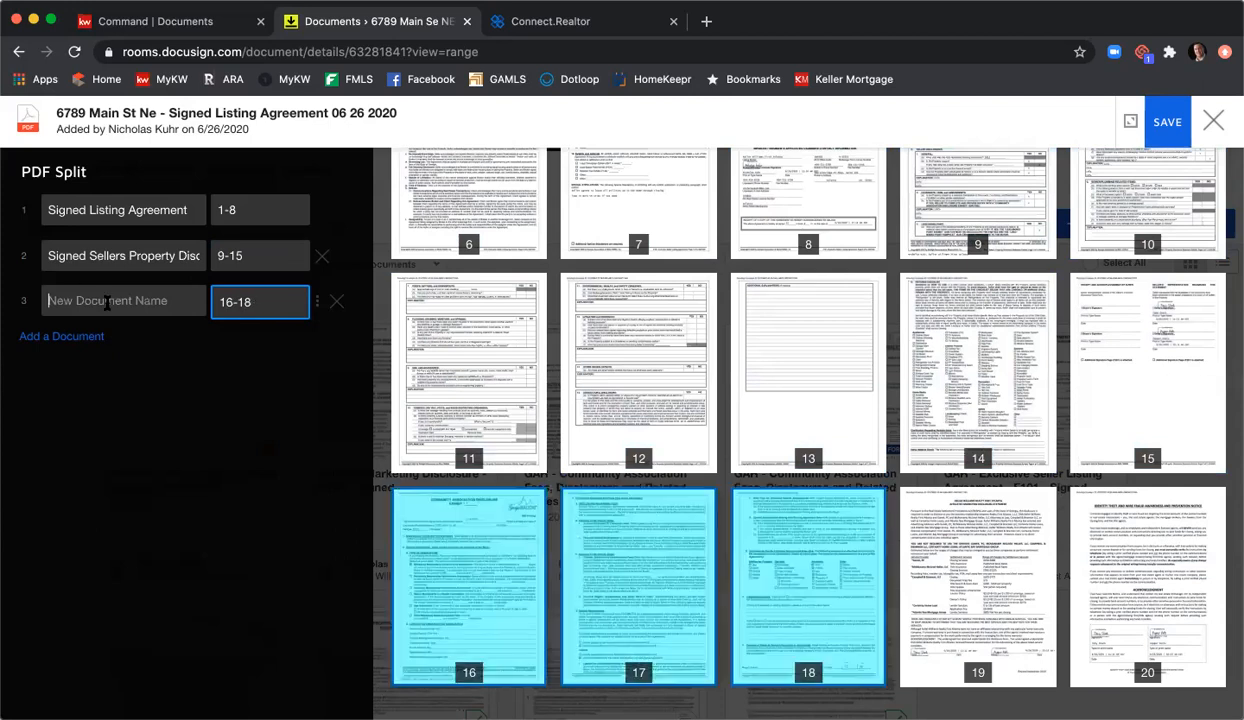
text(Signed CAD)
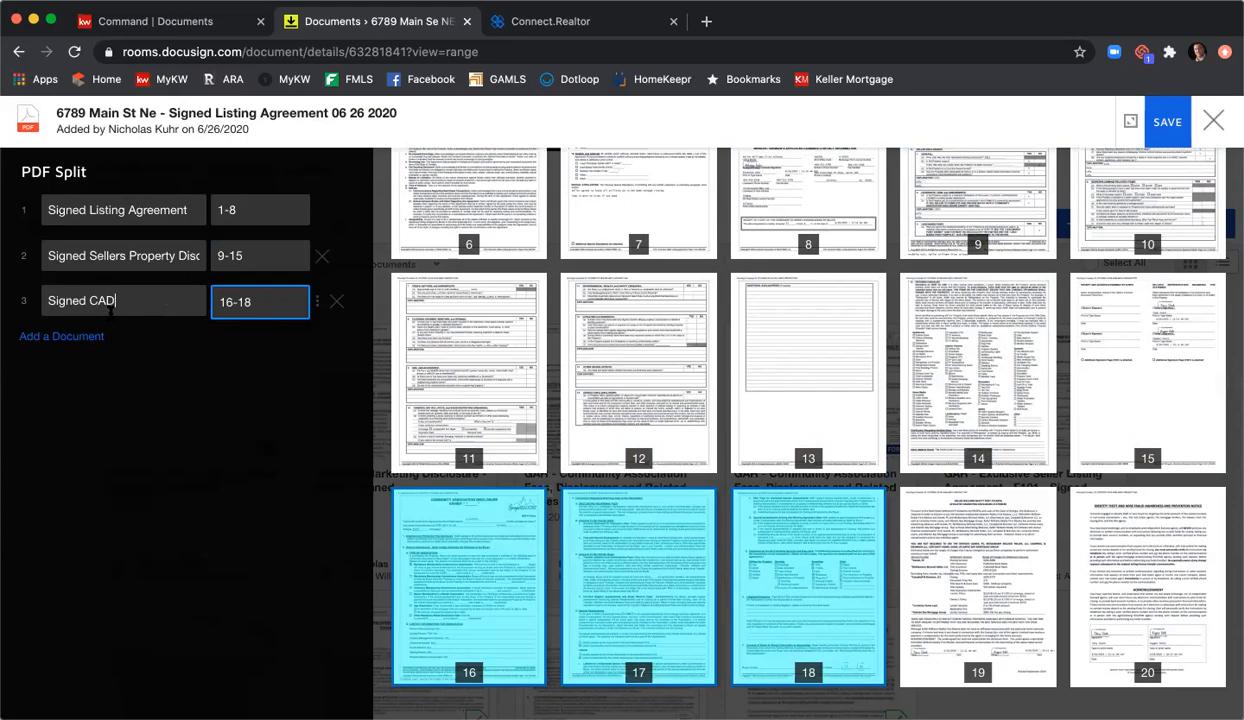
Step: Add split parts for page 19 'Signed AMD' and page 20 'Signed WFPD'
click(84, 336)
click(226, 348)
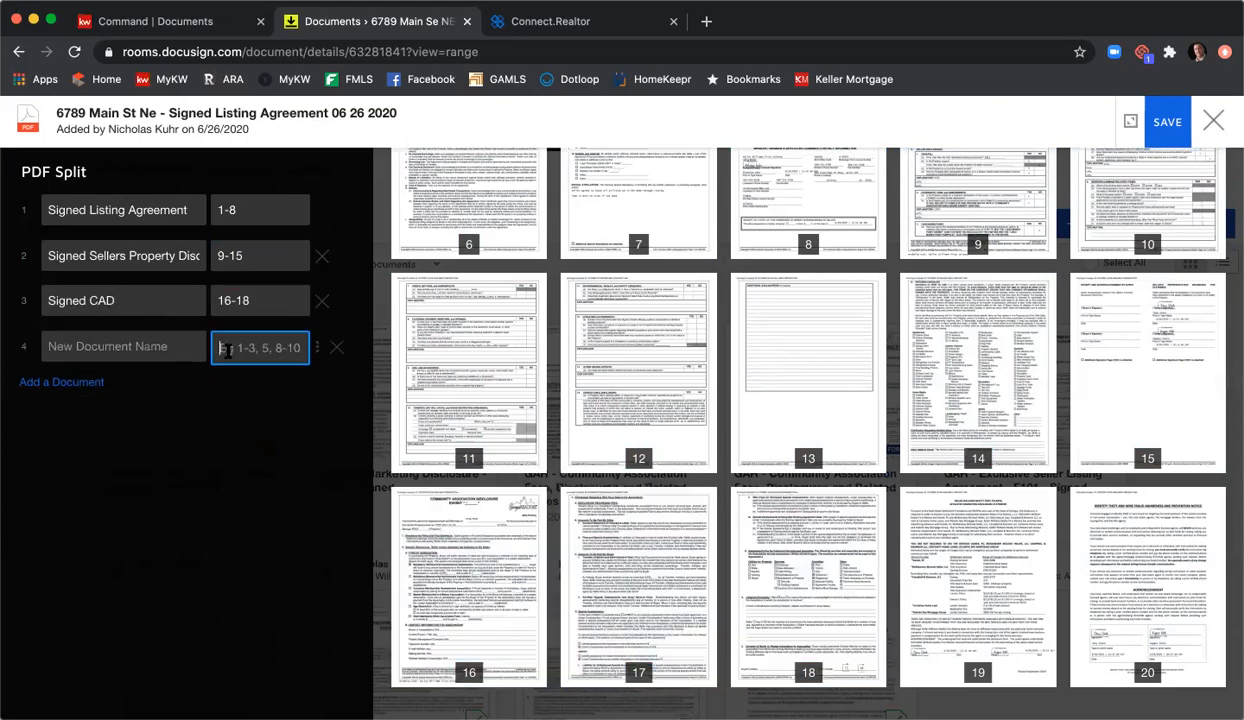
text(19)
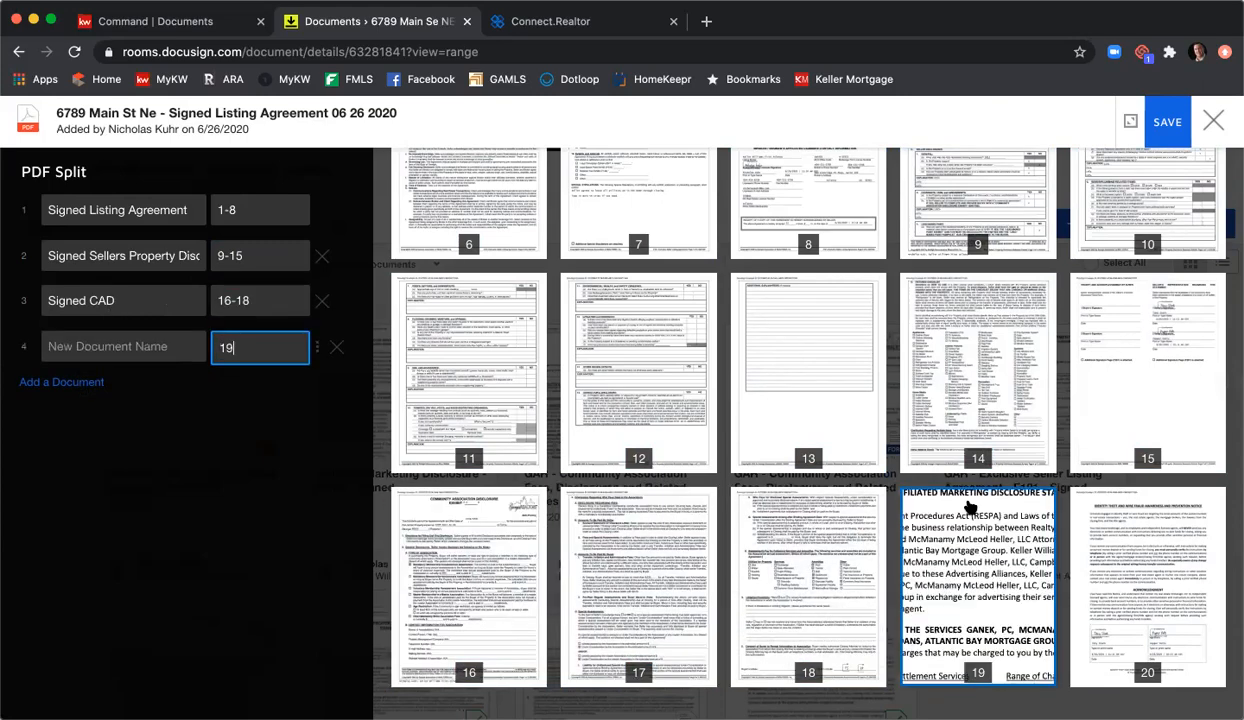
click(145, 347)
text(Sign)
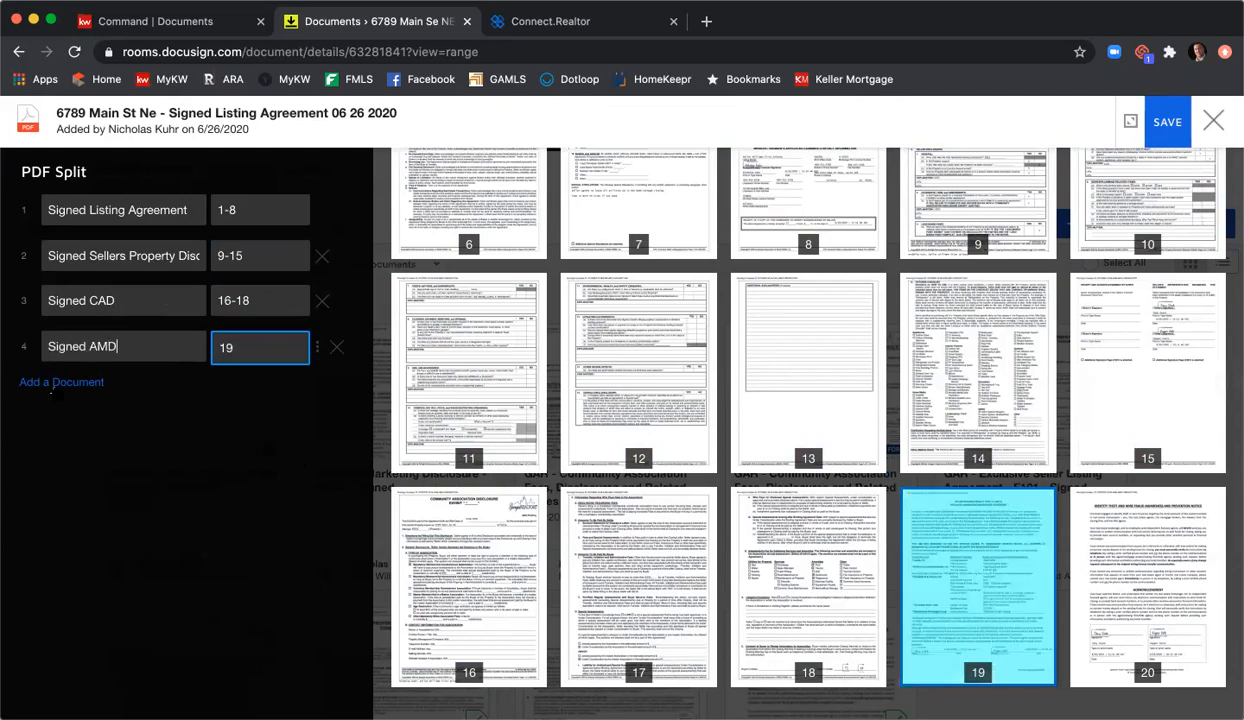
text(ed AMD)
click(61, 382)
click(284, 395)
text(20)
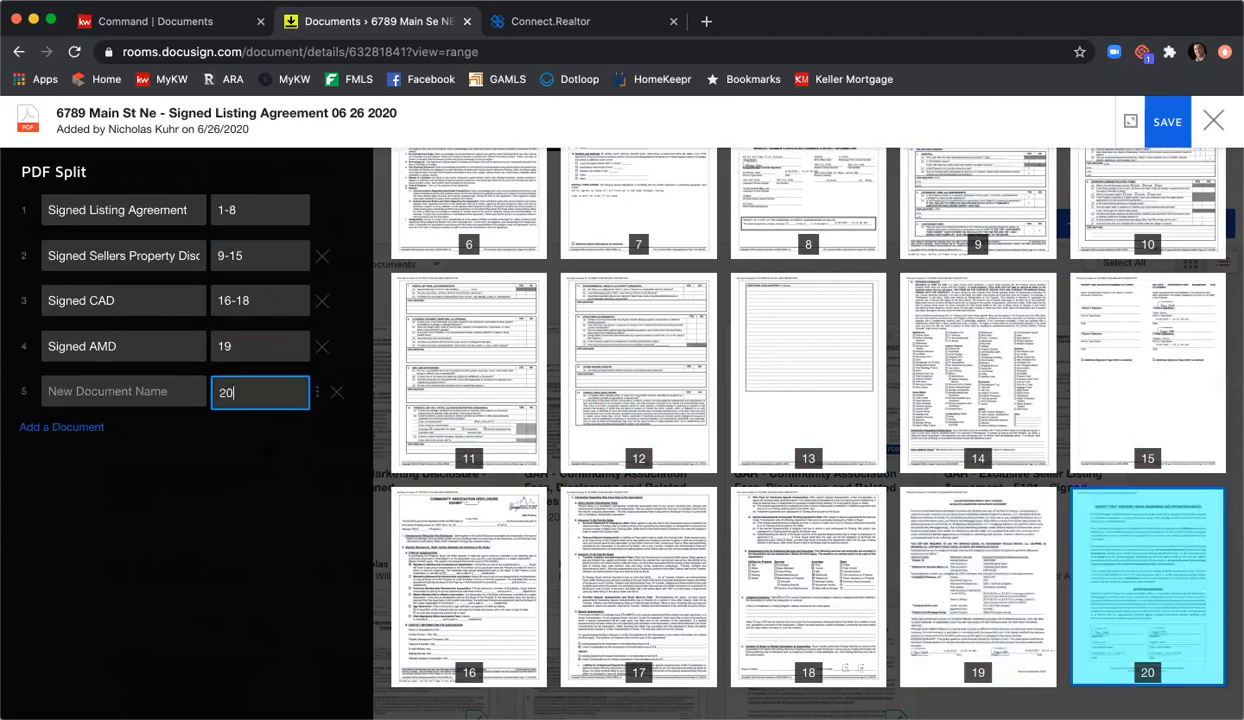
click(137, 396)
text(Sign)
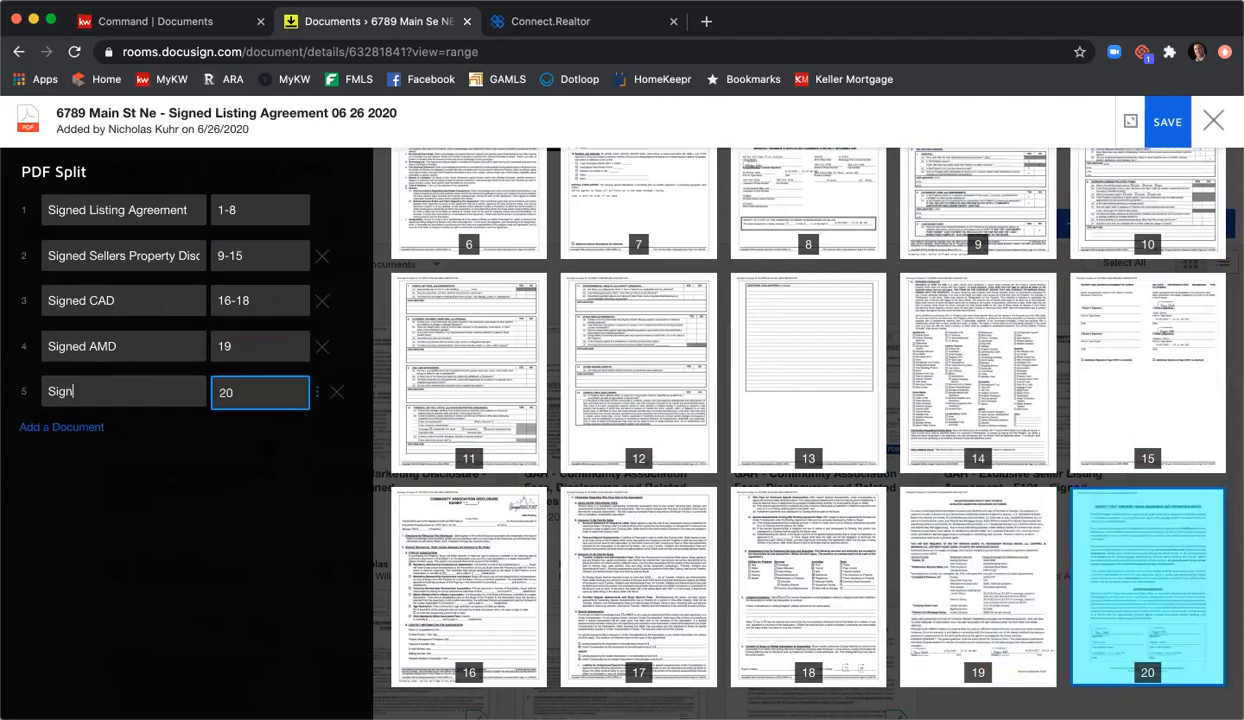
text(ed WFPD)
click(1168, 122)
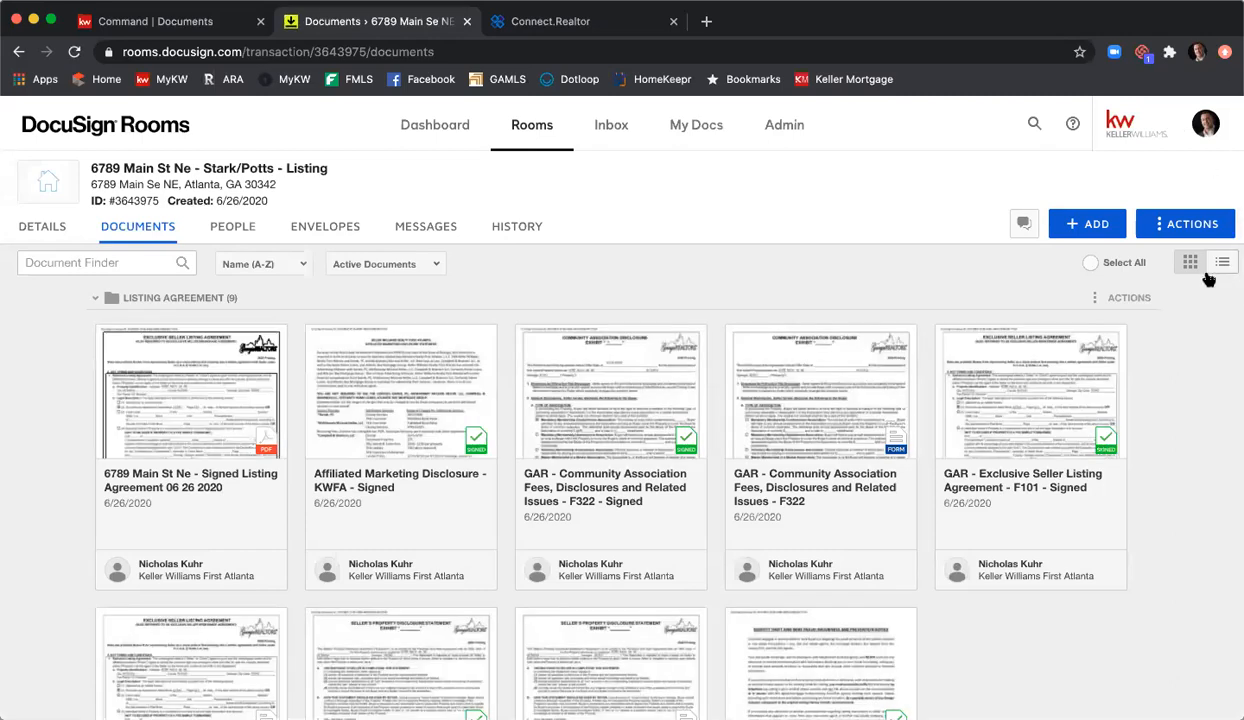
scroll(819, 303, down, 6)
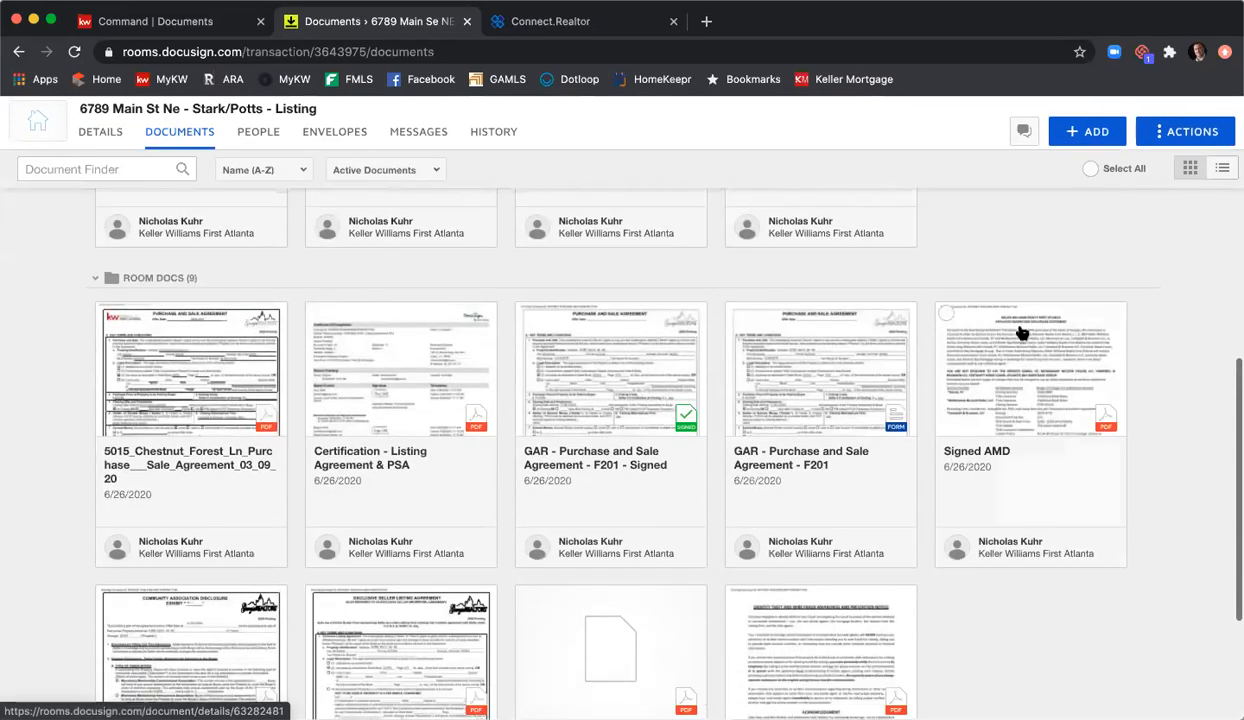
scroll(1182, 327, down, 4)
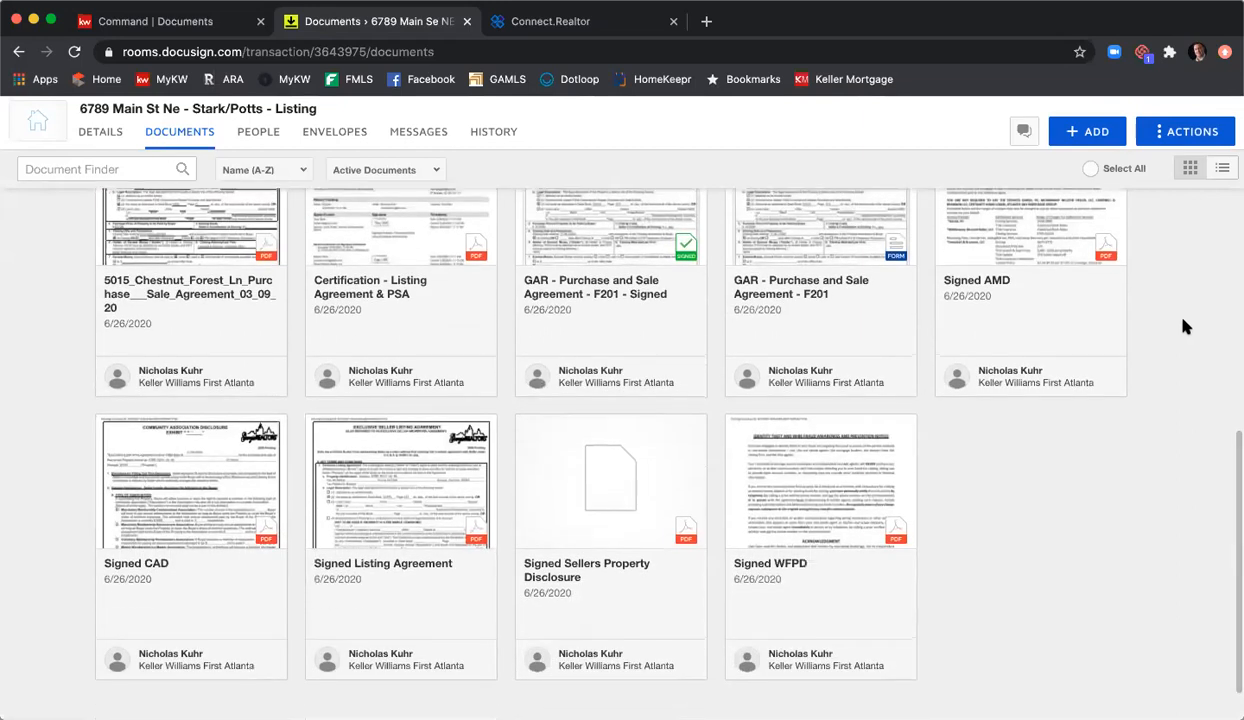
scroll(1182, 327, up, 2)
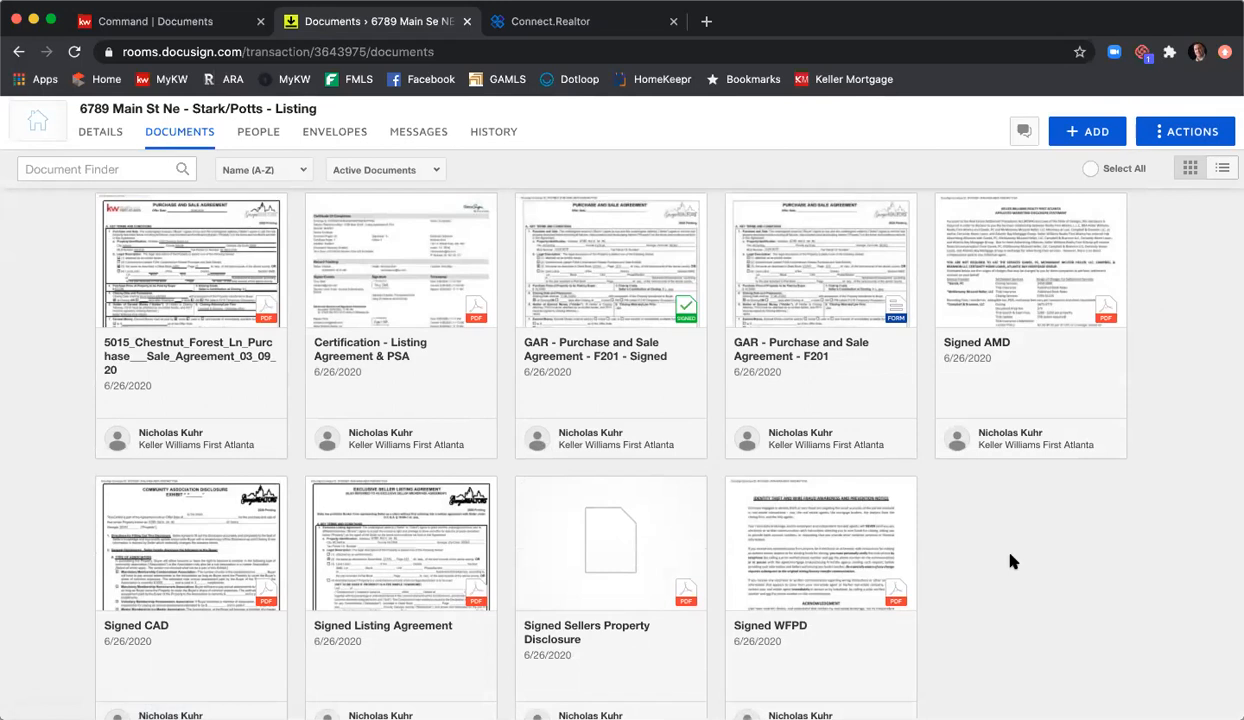
scroll(927, 524, up, 5)
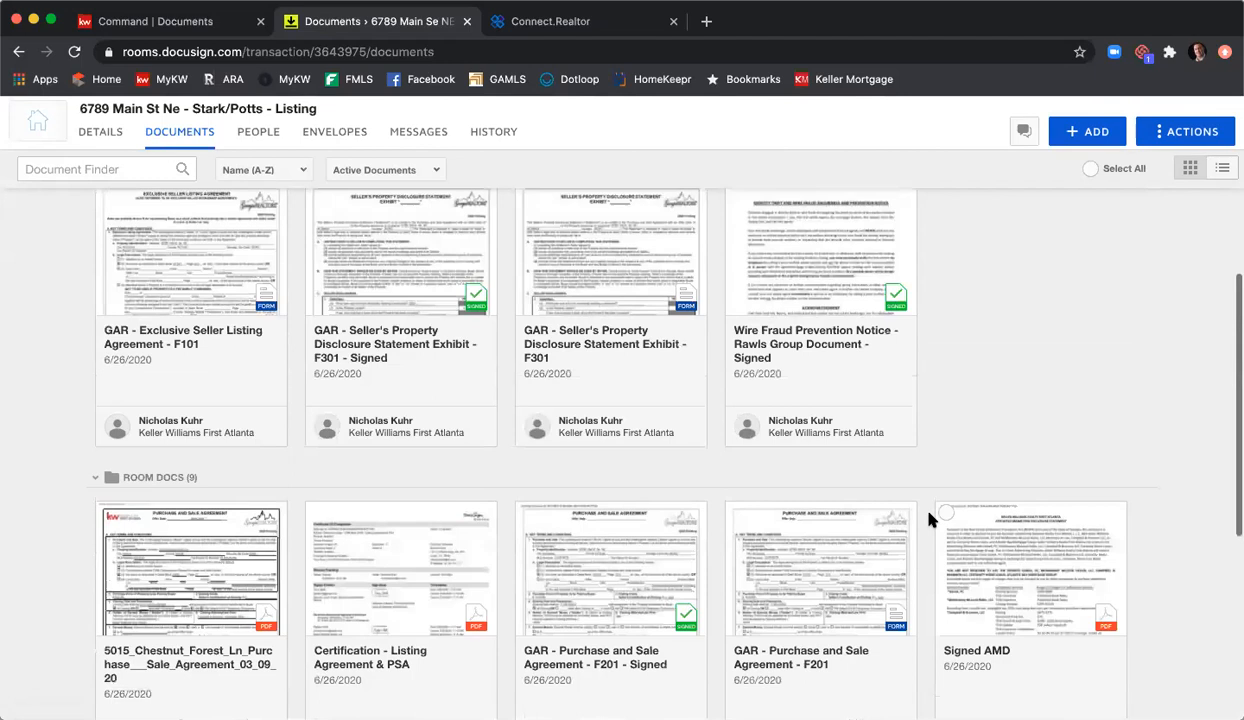
scroll(929, 502, up, 1)
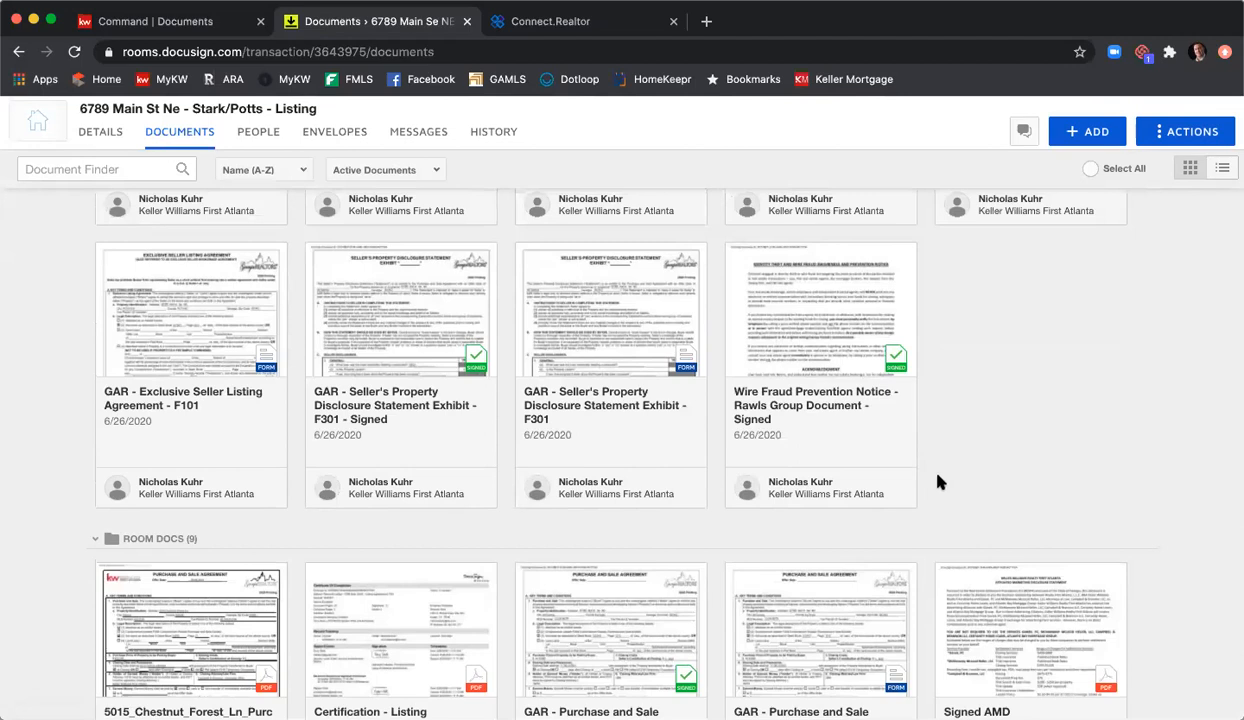
scroll(948, 490, up, 3)
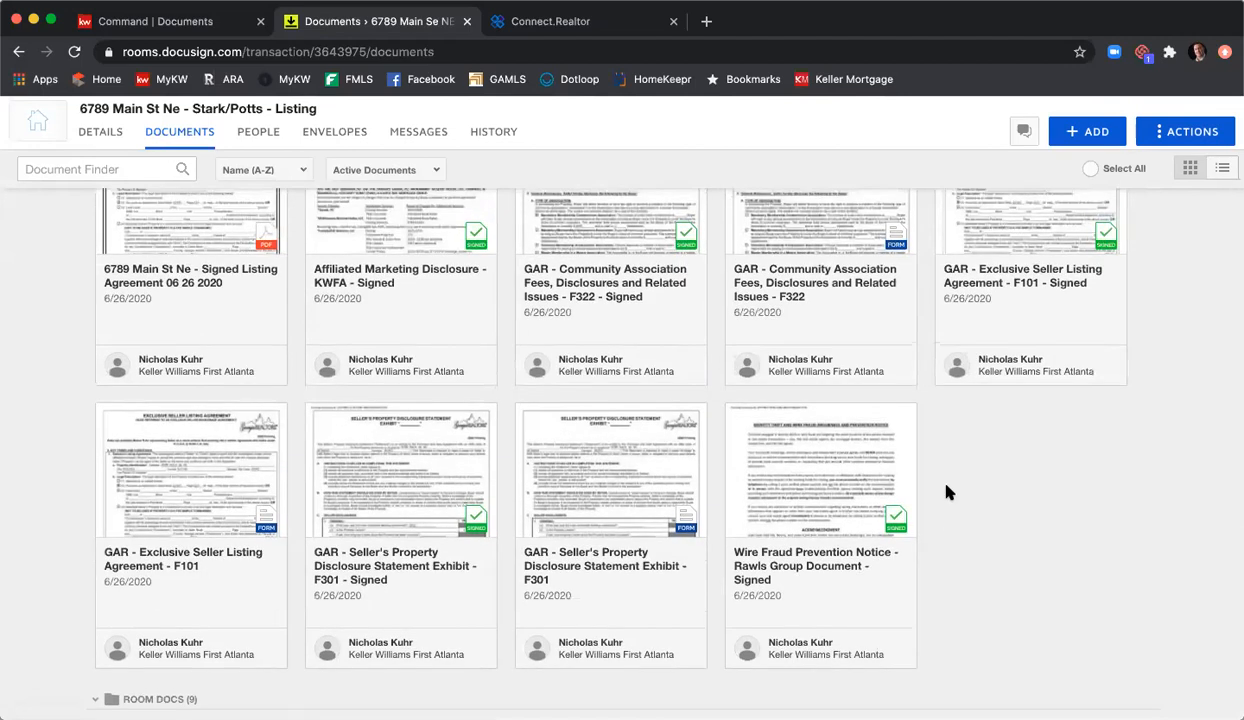
scroll(948, 492, up, 3)
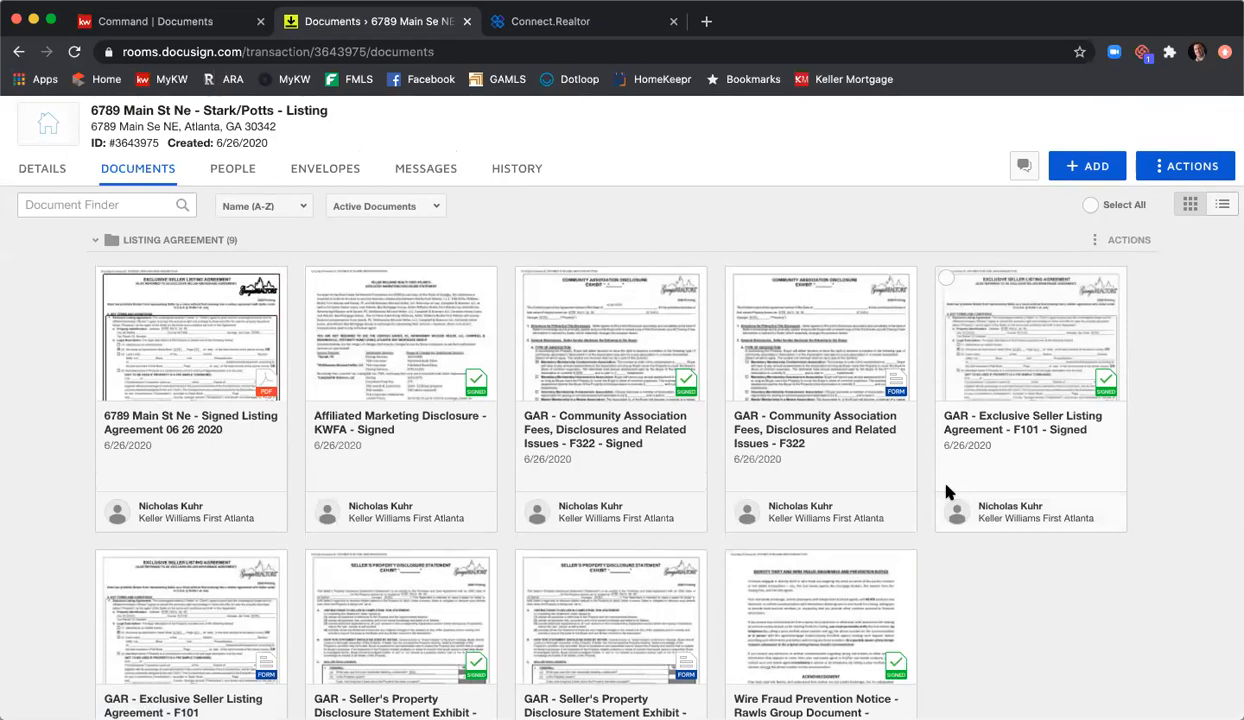
scroll(952, 491, down, 3)
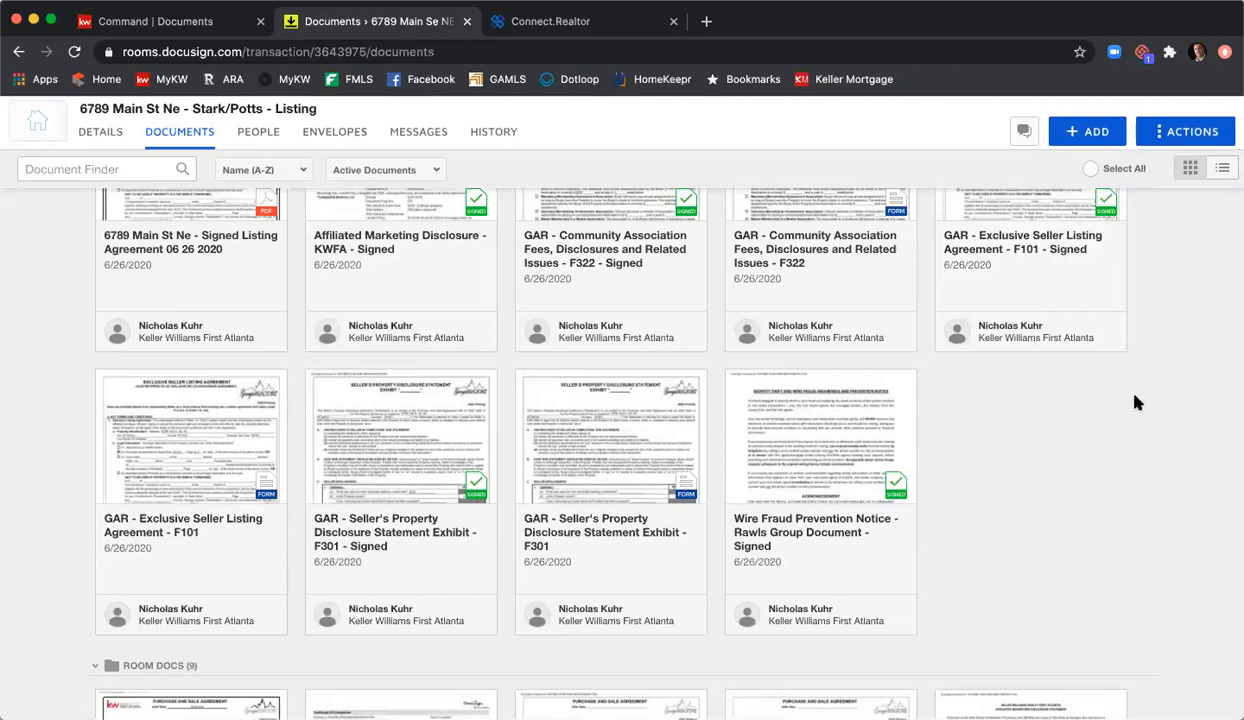
scroll(1136, 403, down, 5)
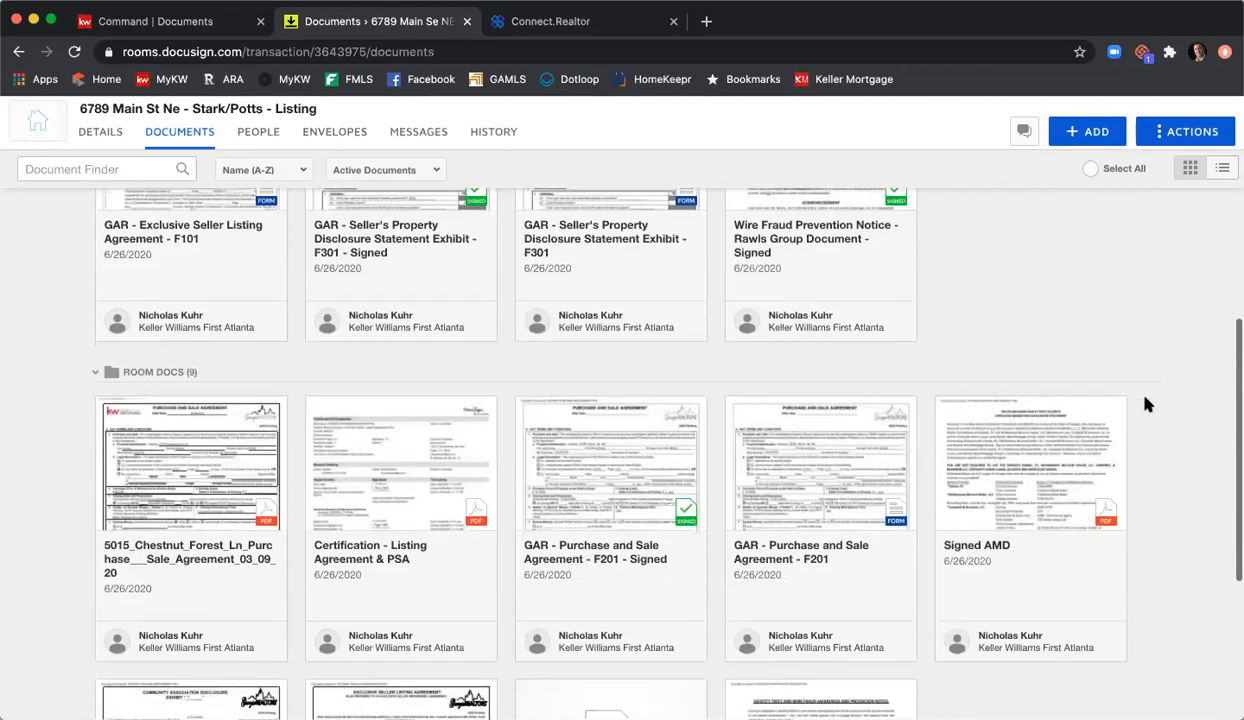
scroll(1147, 403, down, 2)
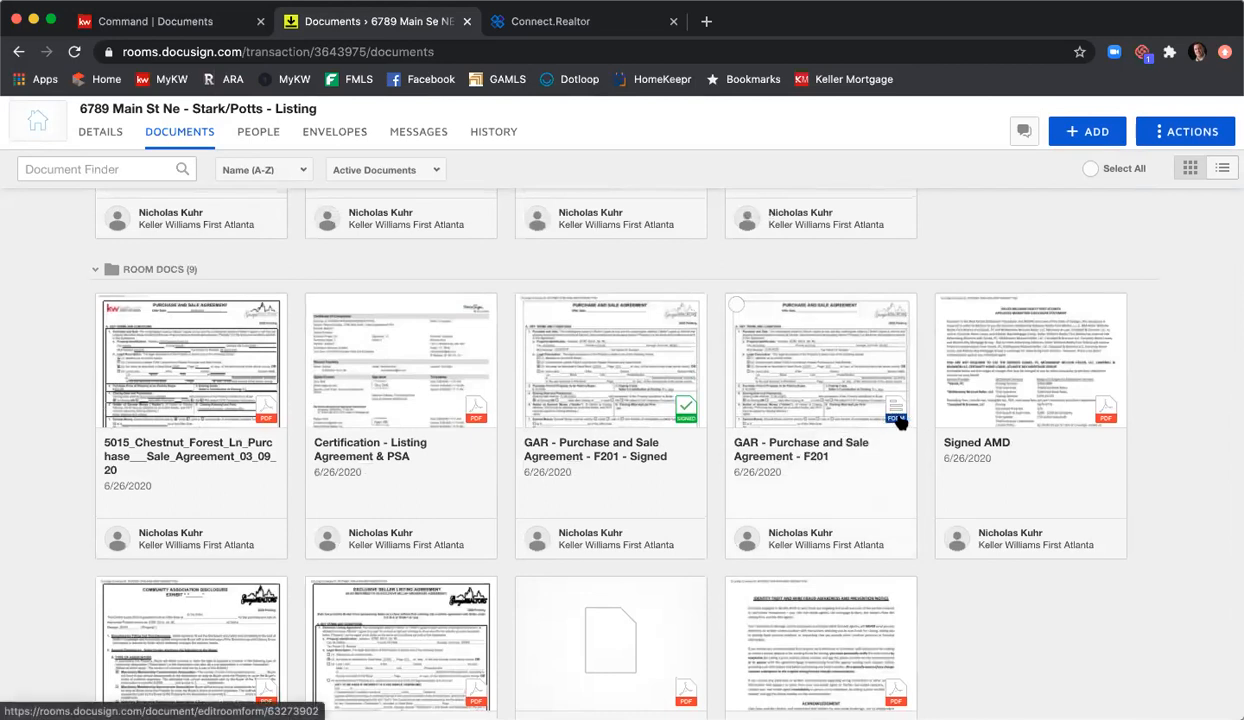
Step: In the F201 form, change the purchase price from 415000 to 395000 and seller's contribution to 1,000
click(843, 386)
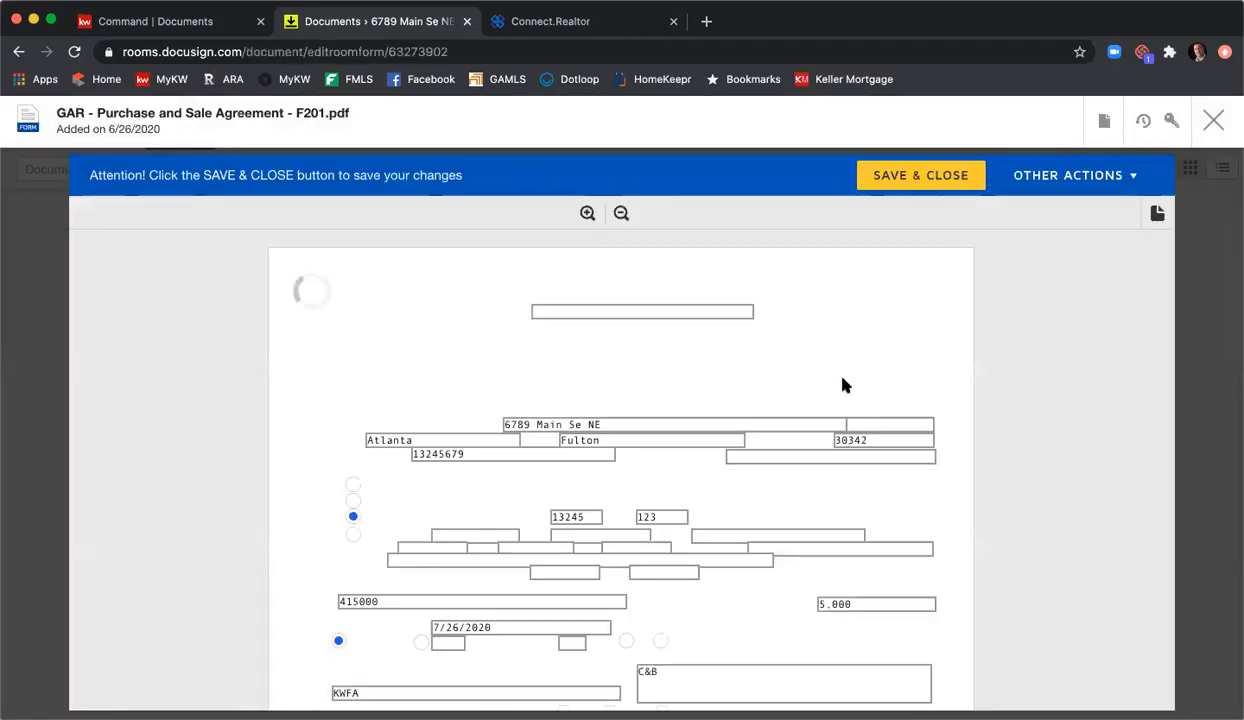
scroll(780, 372, down, 2)
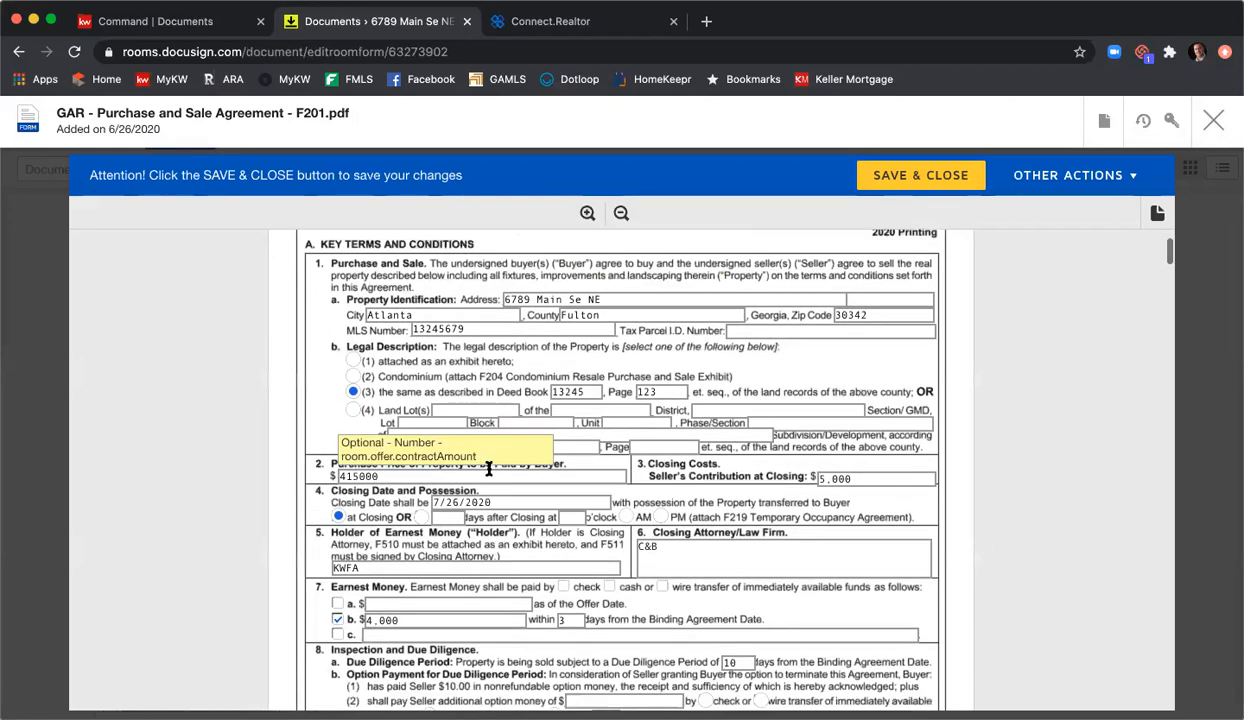
click(361, 478)
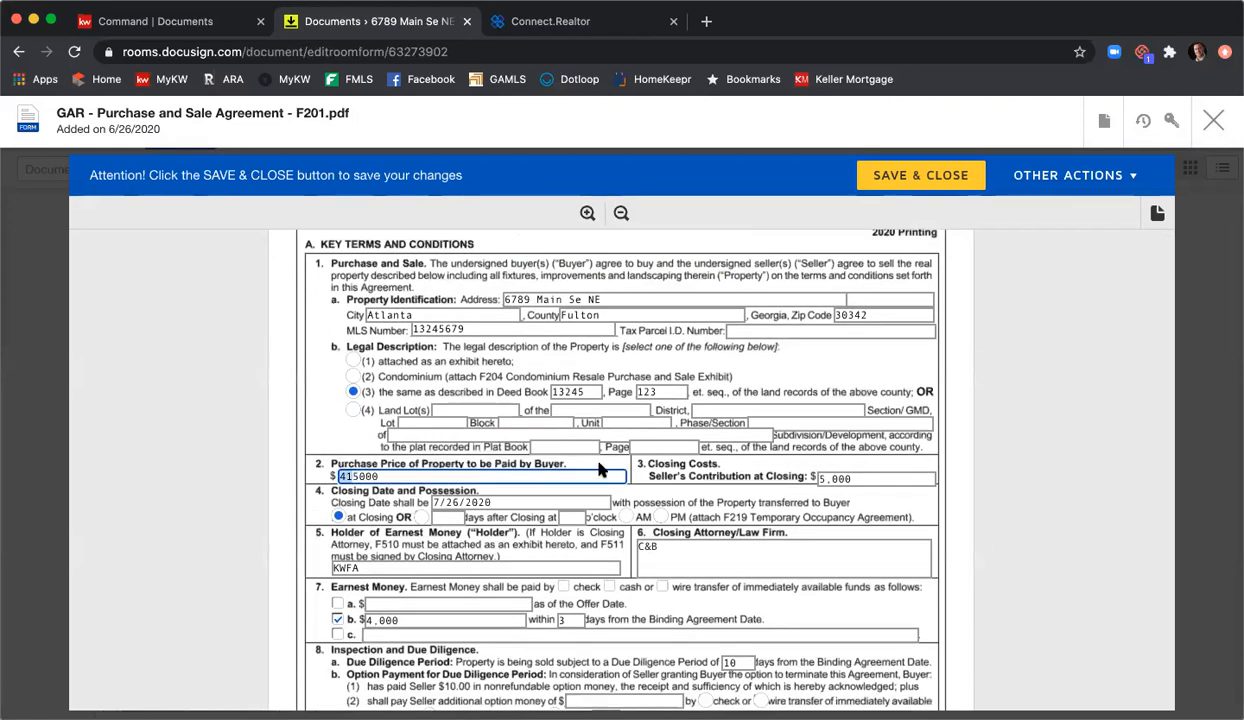
double_click(539, 478)
text(395)
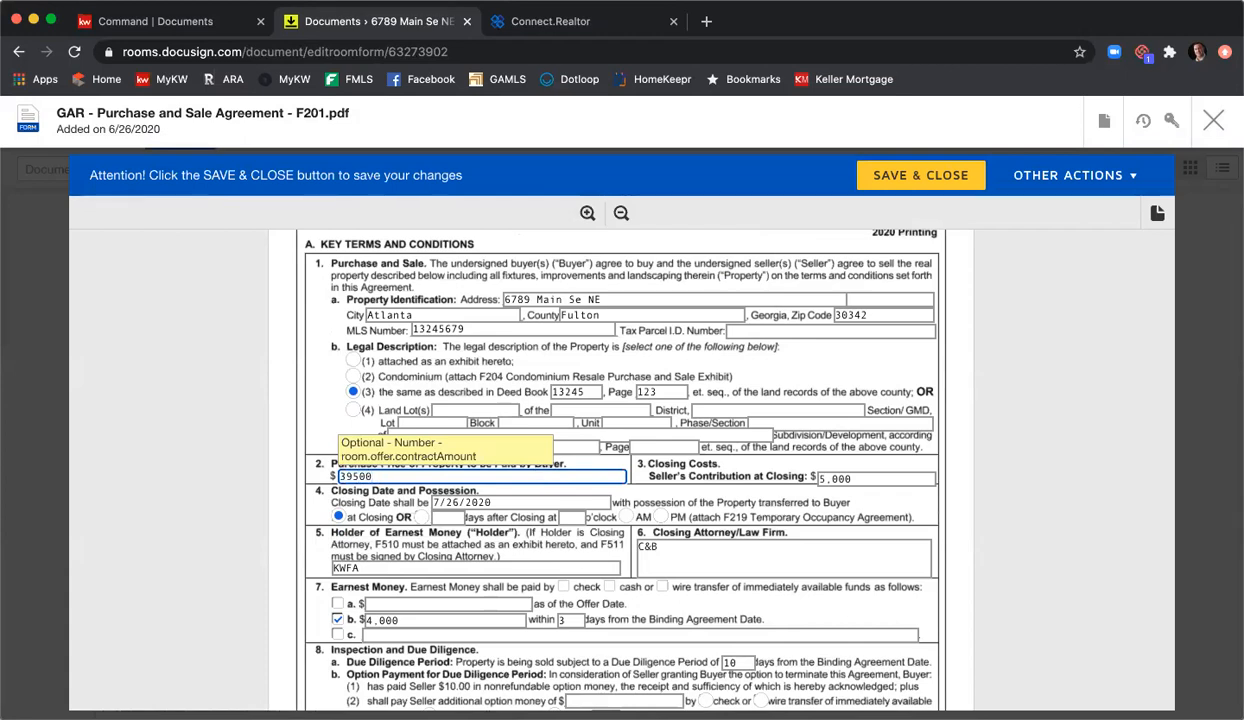
drag(826, 478, 805, 476)
text(1)
scroll(780, 465, down, 5)
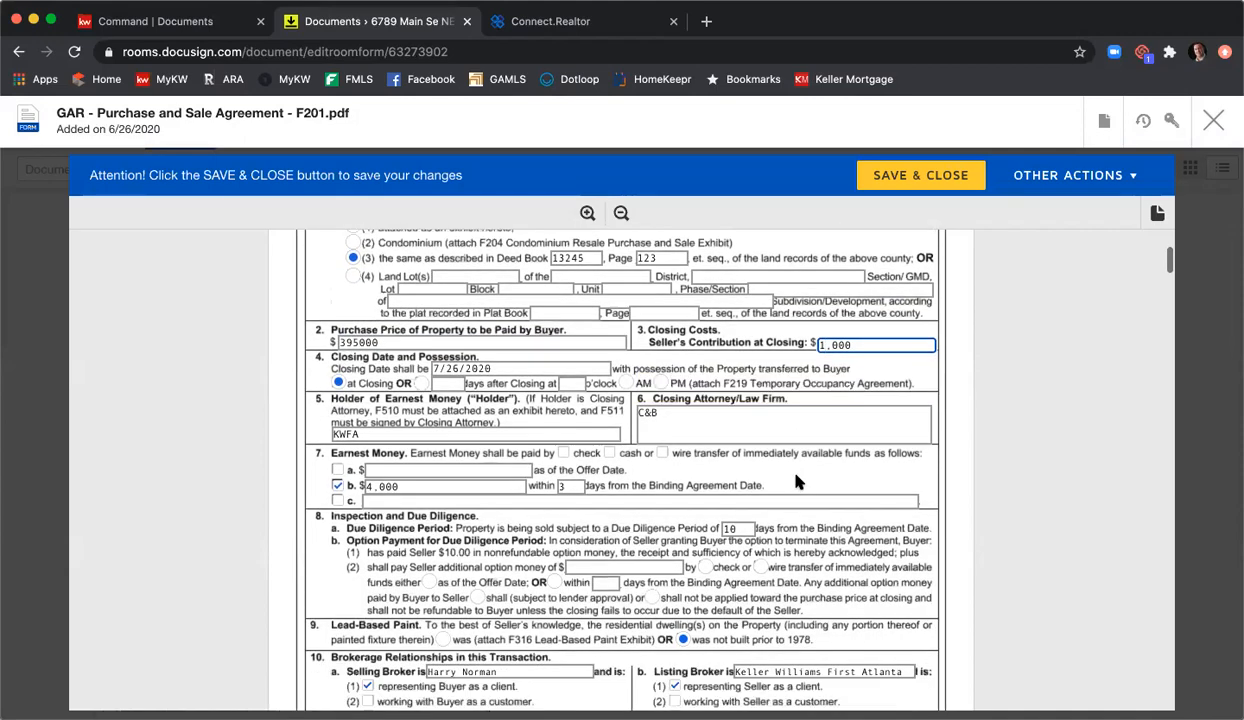
scroll(806, 480, down, 15)
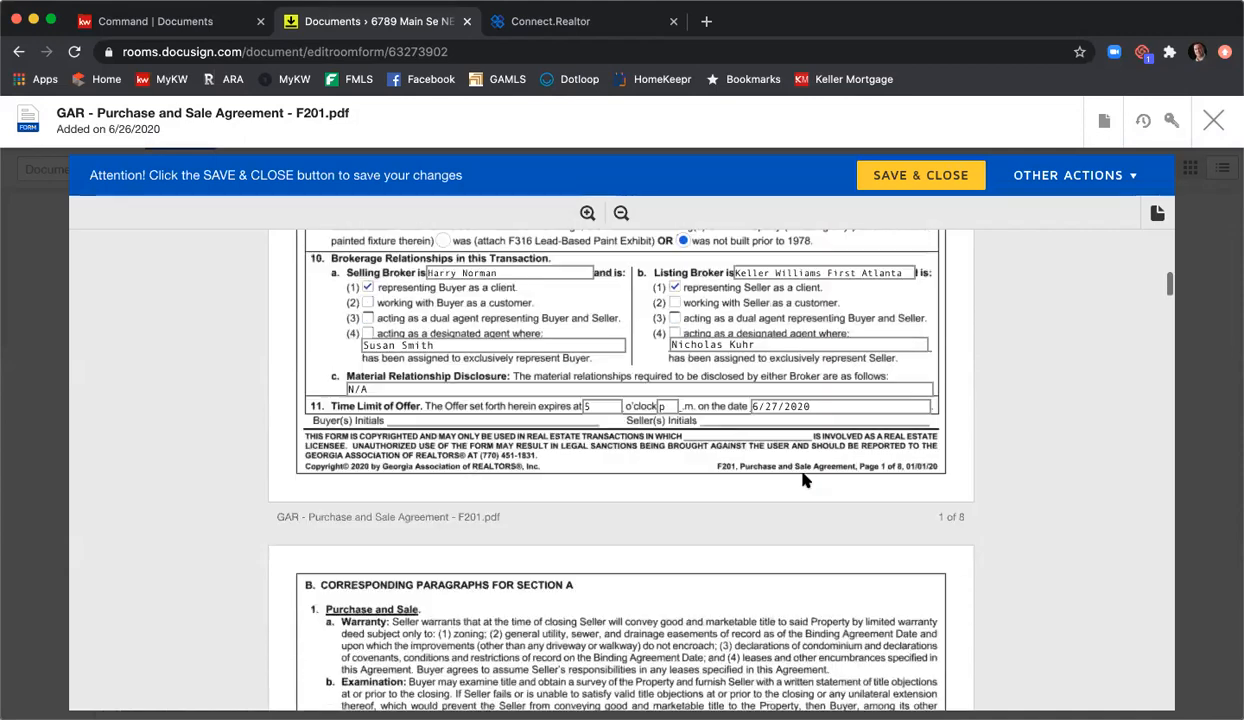
scroll(808, 480, down, 10)
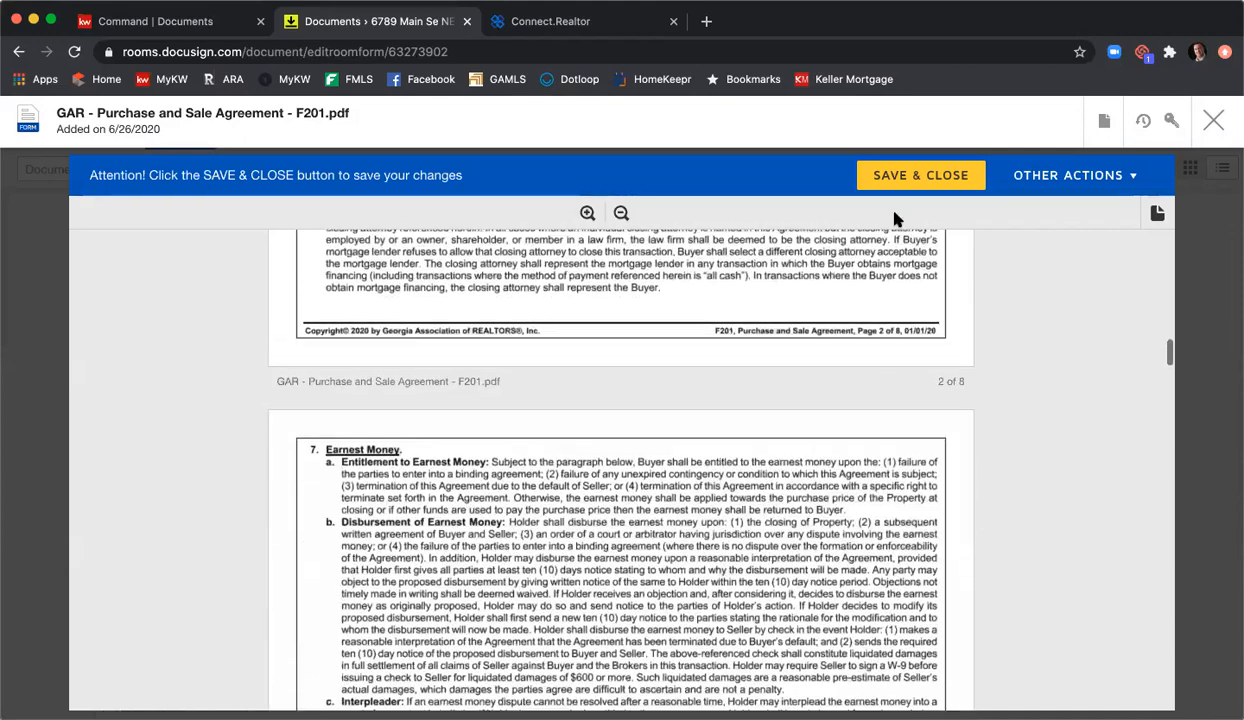
Step: Save and close the revised F201 form, then send the F201 - Signed agreement for signature
click(900, 185)
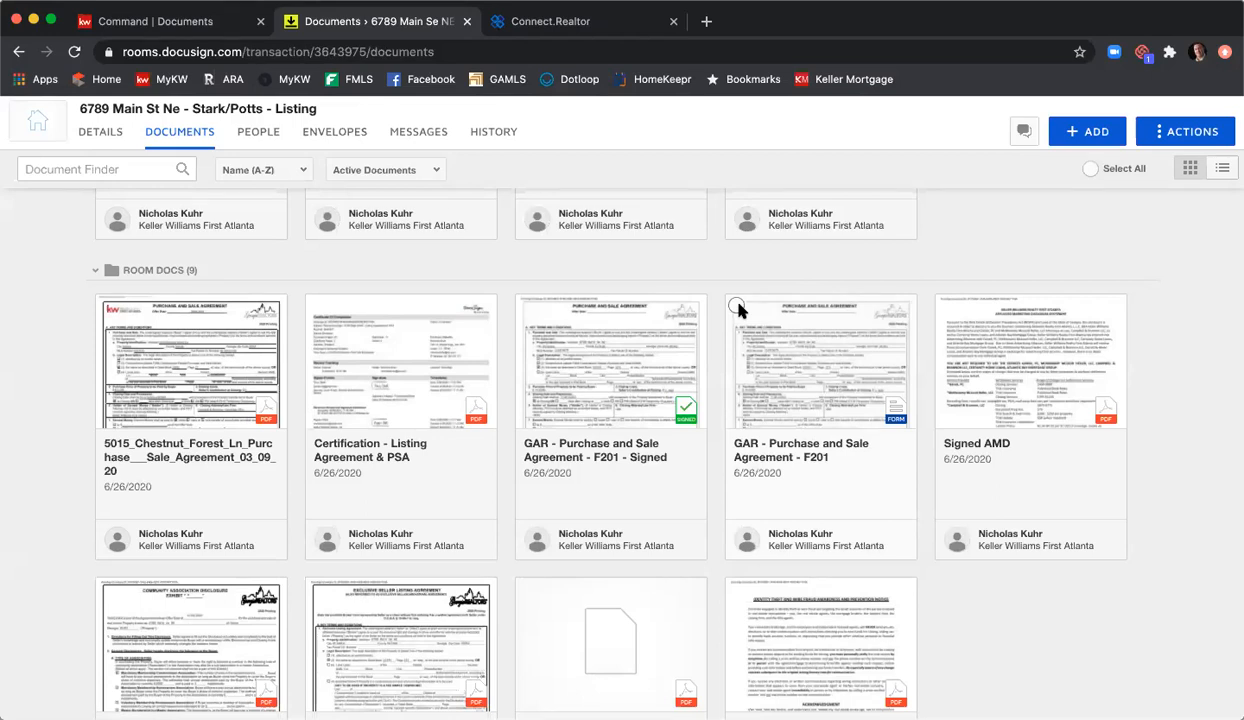
scroll(728, 306, up, 2)
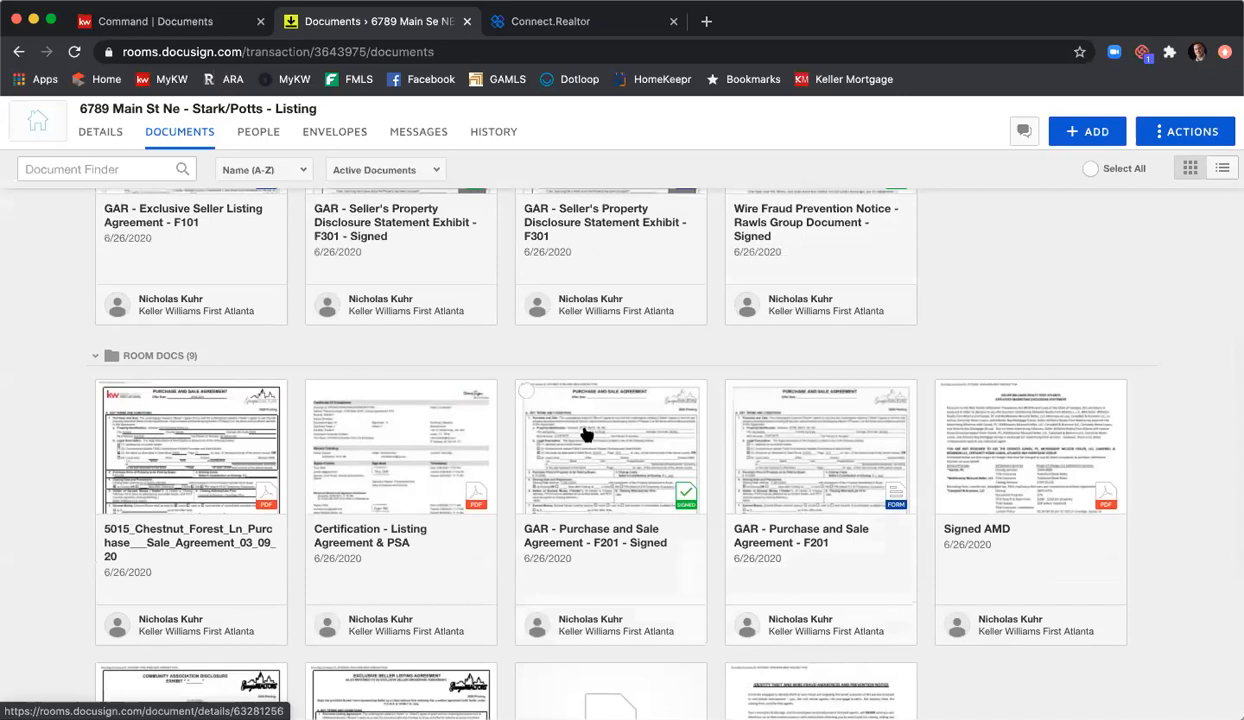
click(526, 392)
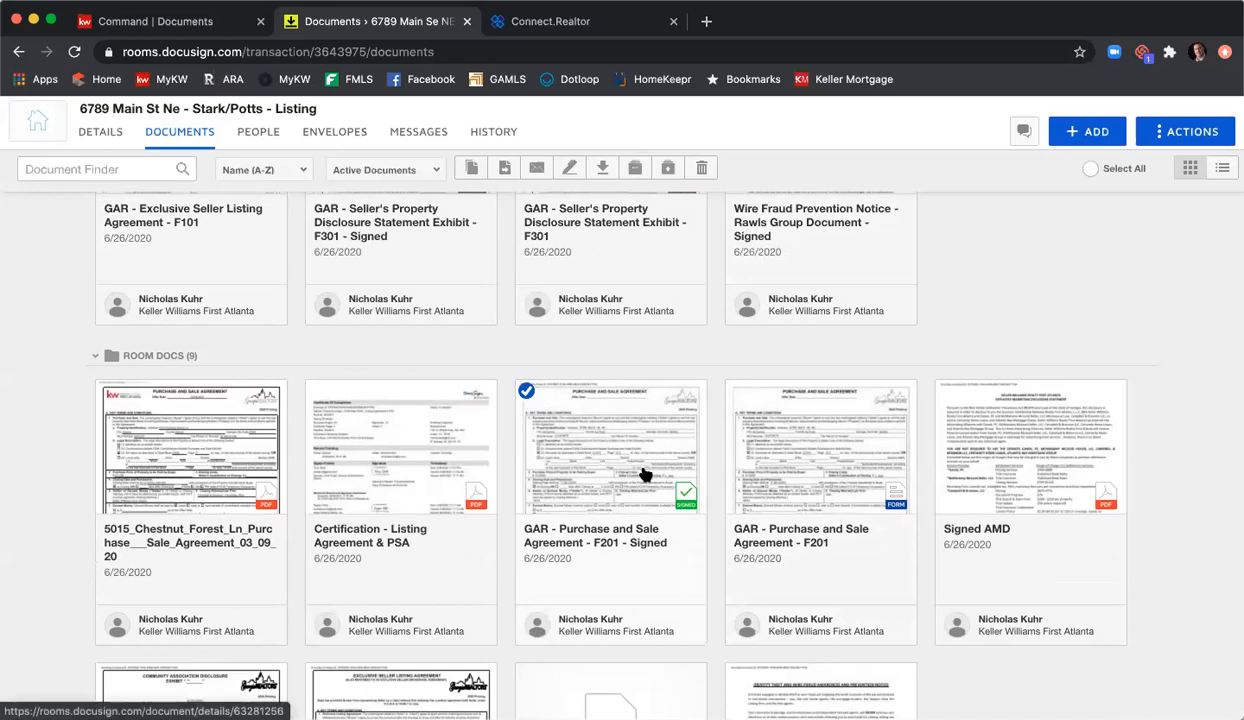
click(570, 171)
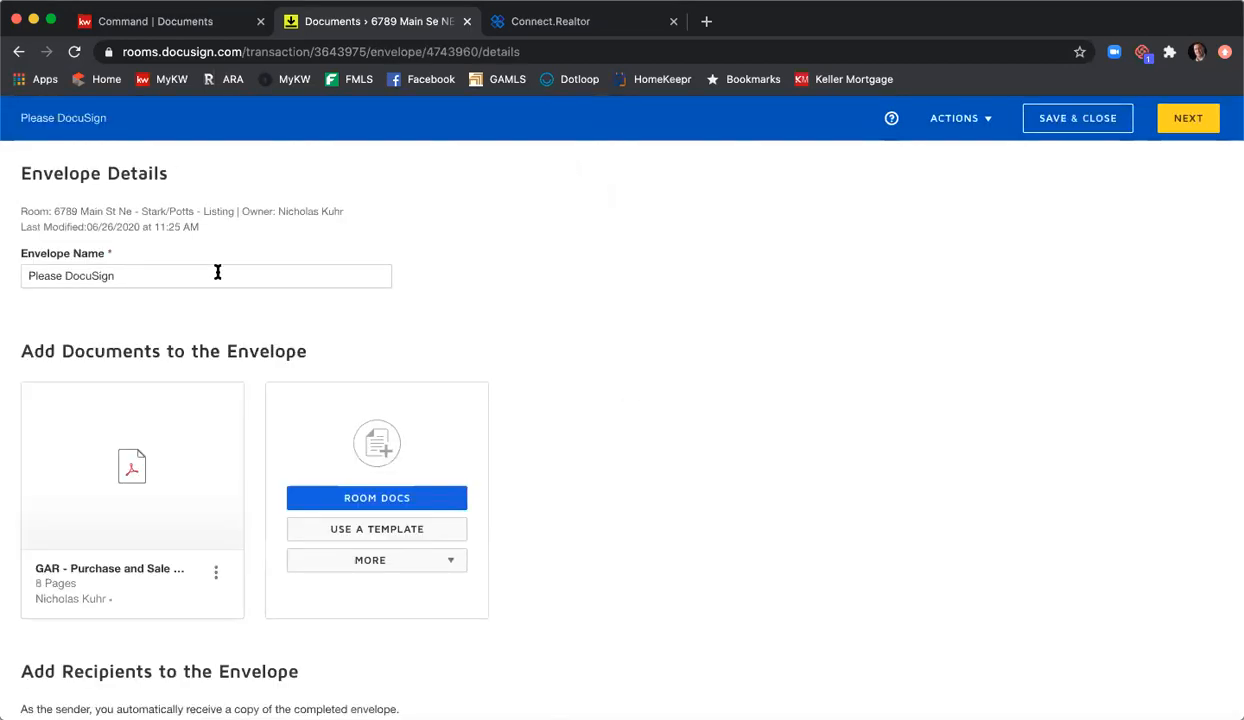
Step: Append '- Updated PSA' to the envelope name
click(252, 274)
text(- U)
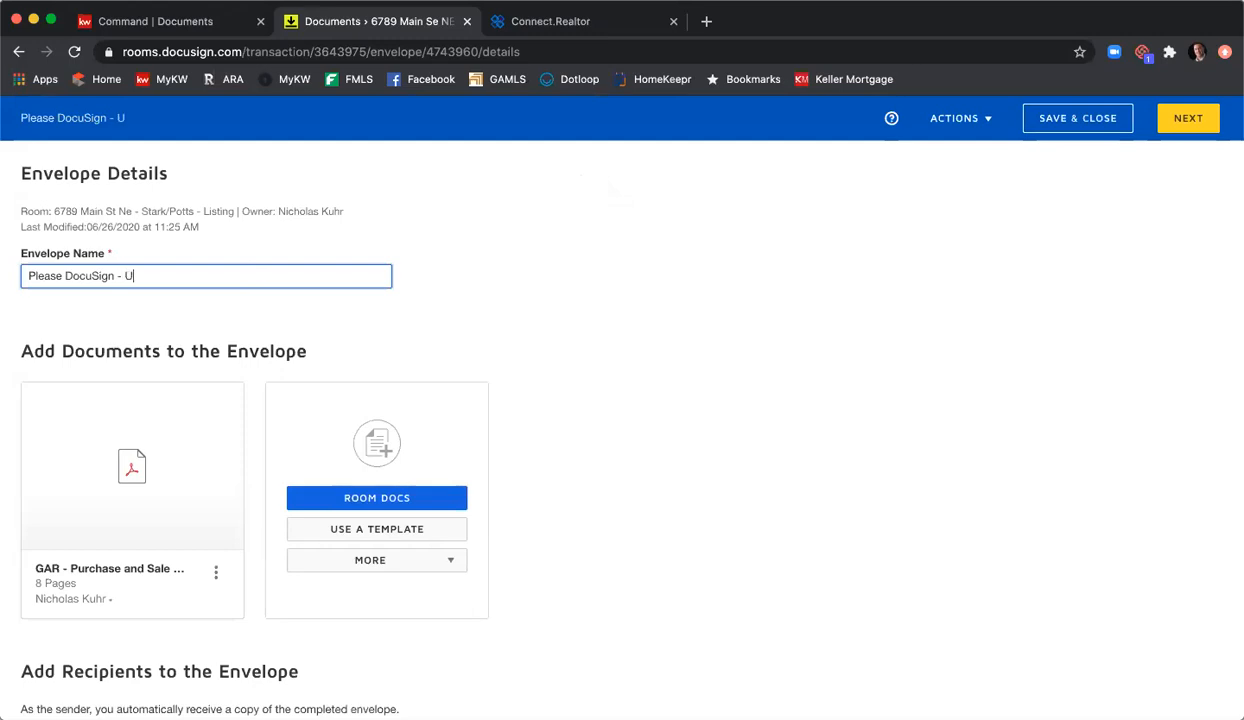
text(pdated PSA)
scroll(756, 379, down, 2)
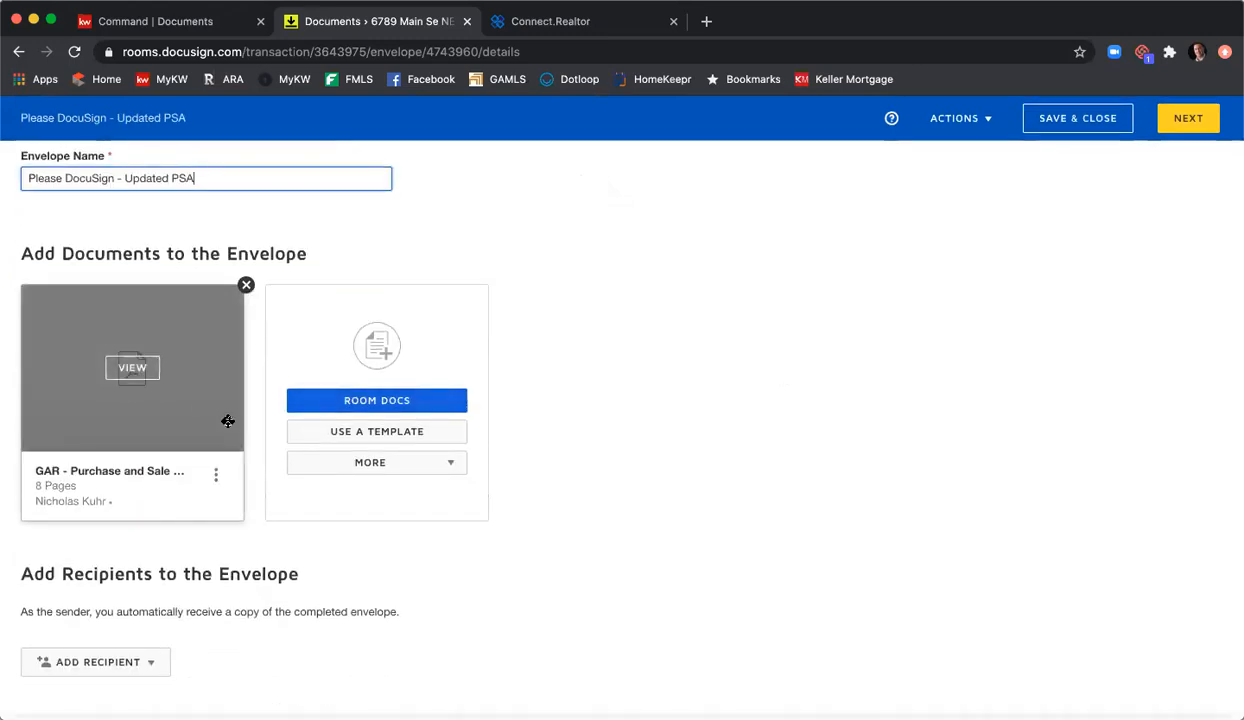
scroll(1009, 484, down, 1)
scroll(319, 467, down, 4)
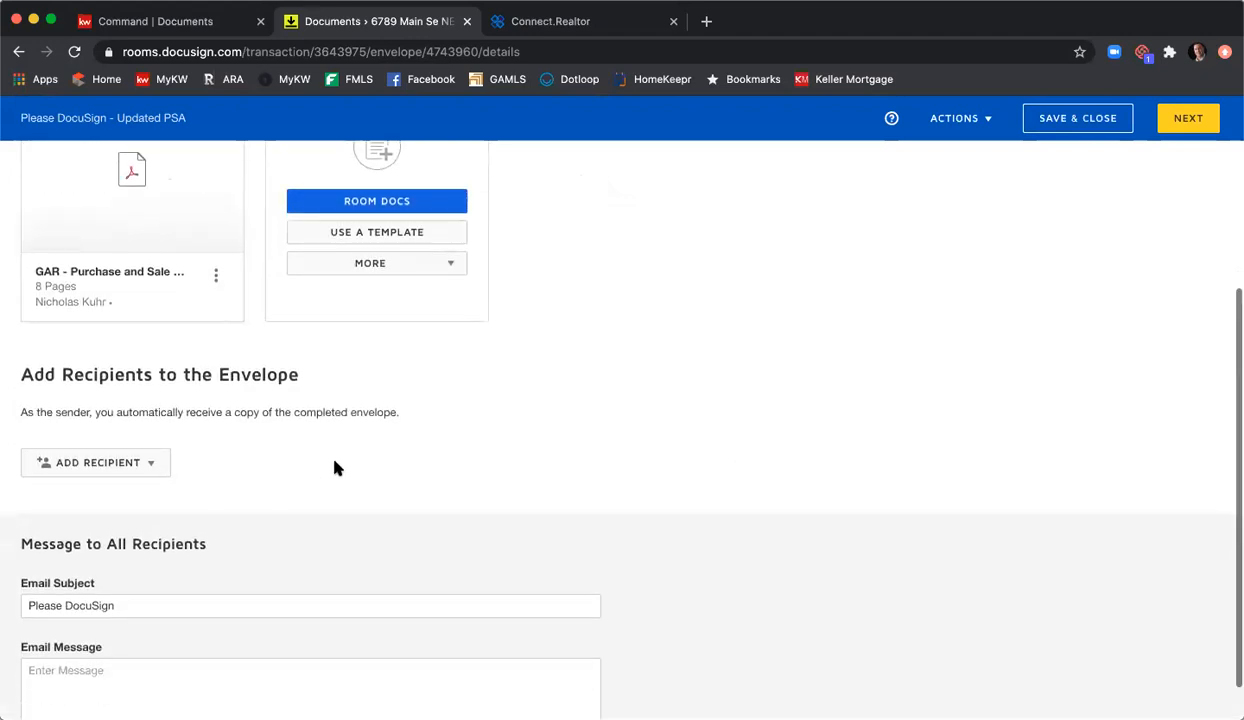
Step: Add Seller 1, Seller 2 and Listing Agent 1 from the room contacts as recipients
click(155, 420)
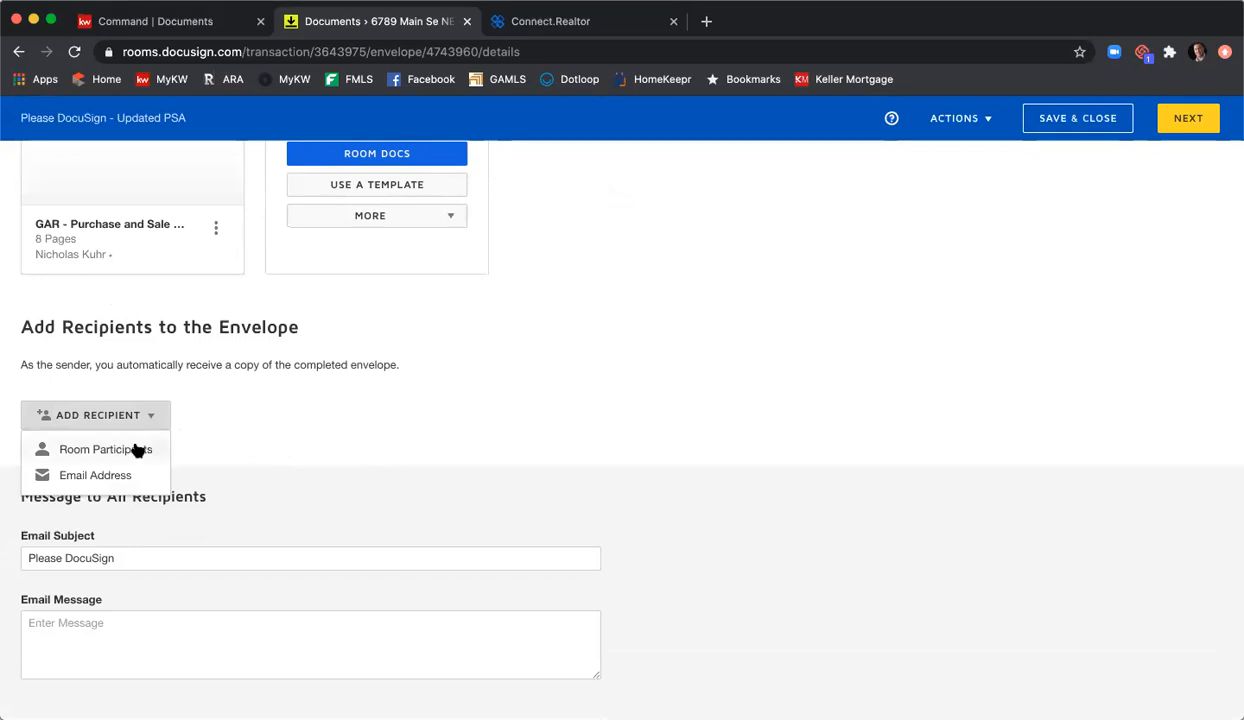
click(137, 450)
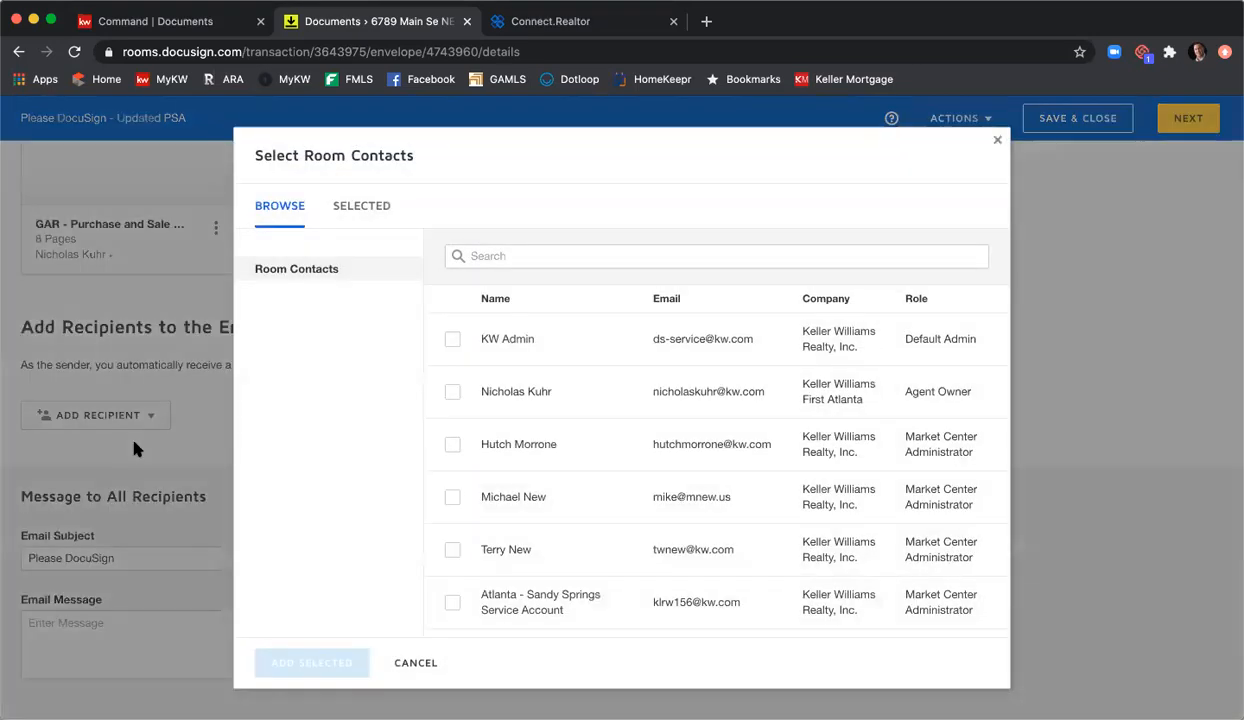
scroll(585, 440, down, 3)
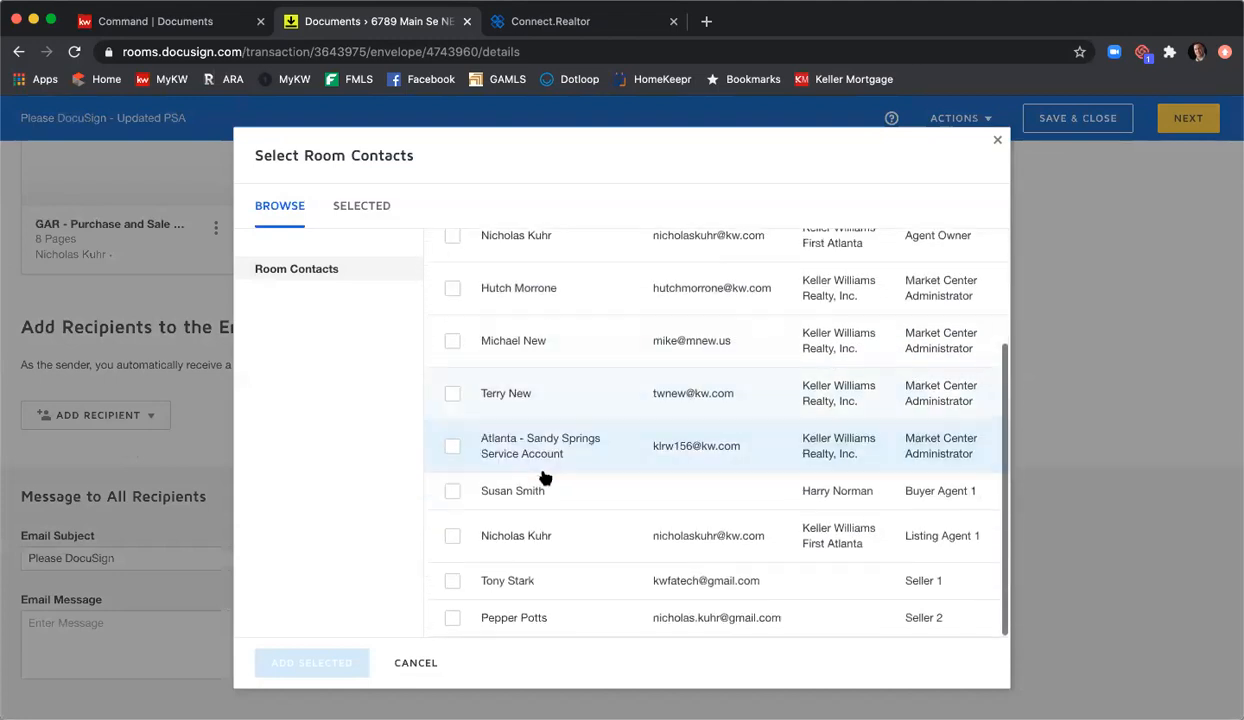
click(453, 583)
click(452, 617)
click(453, 540)
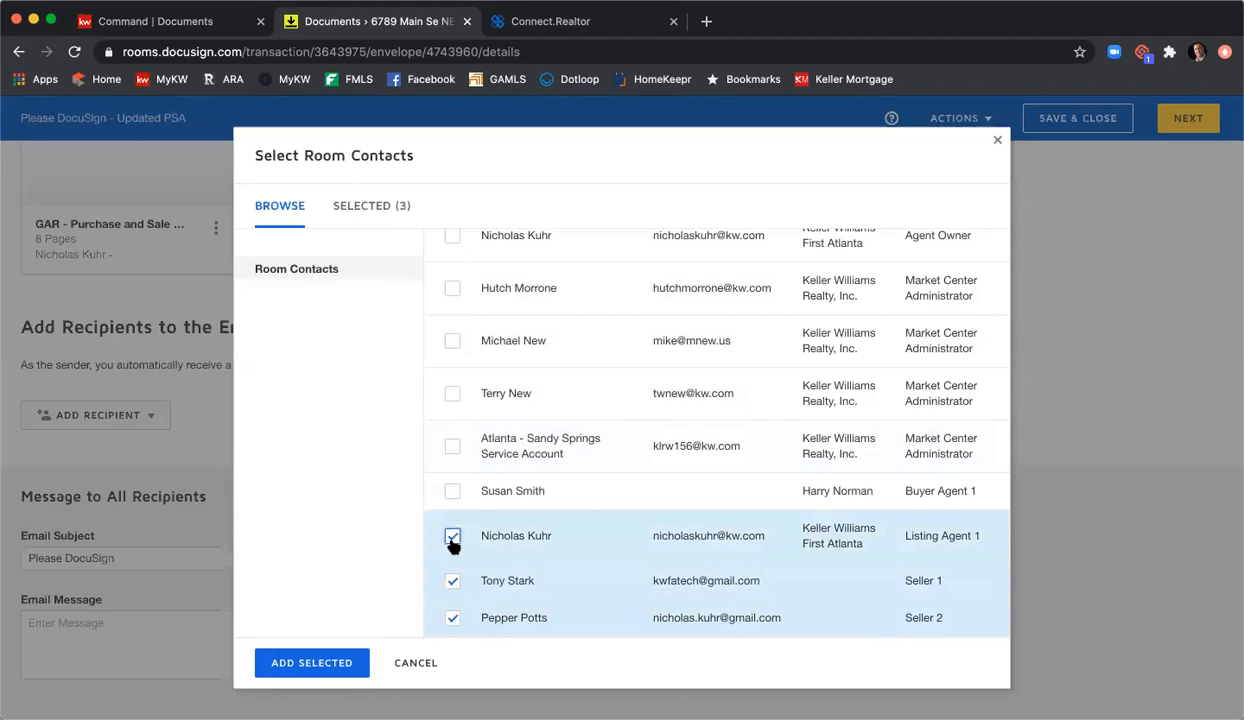
click(300, 663)
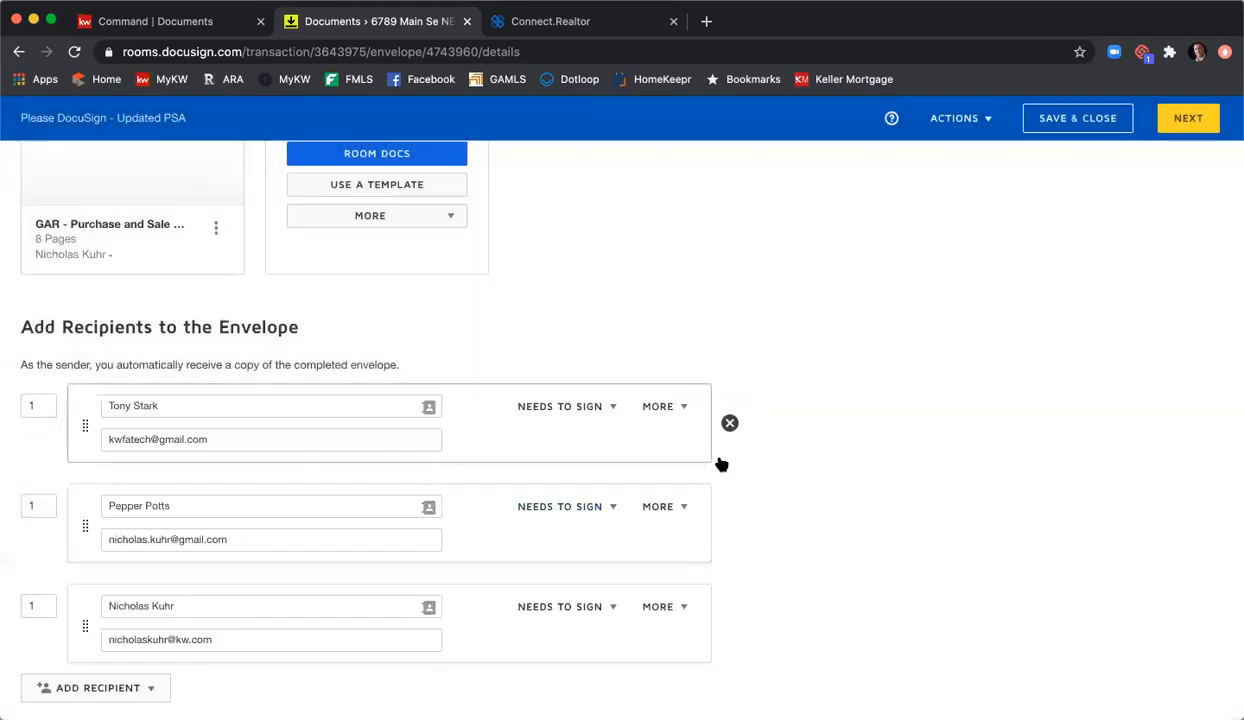
scroll(442, 517, down, 5)
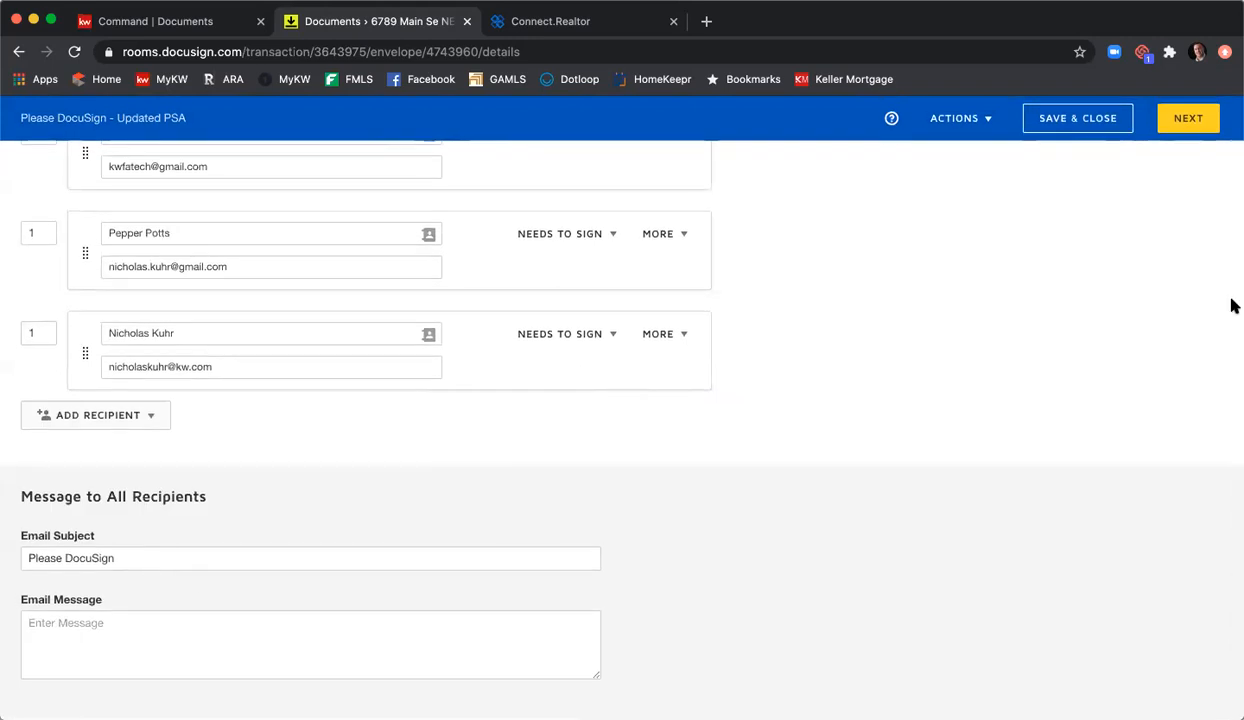
Step: Draw a markup line striking through the old $415000 purchase price
click(1186, 124)
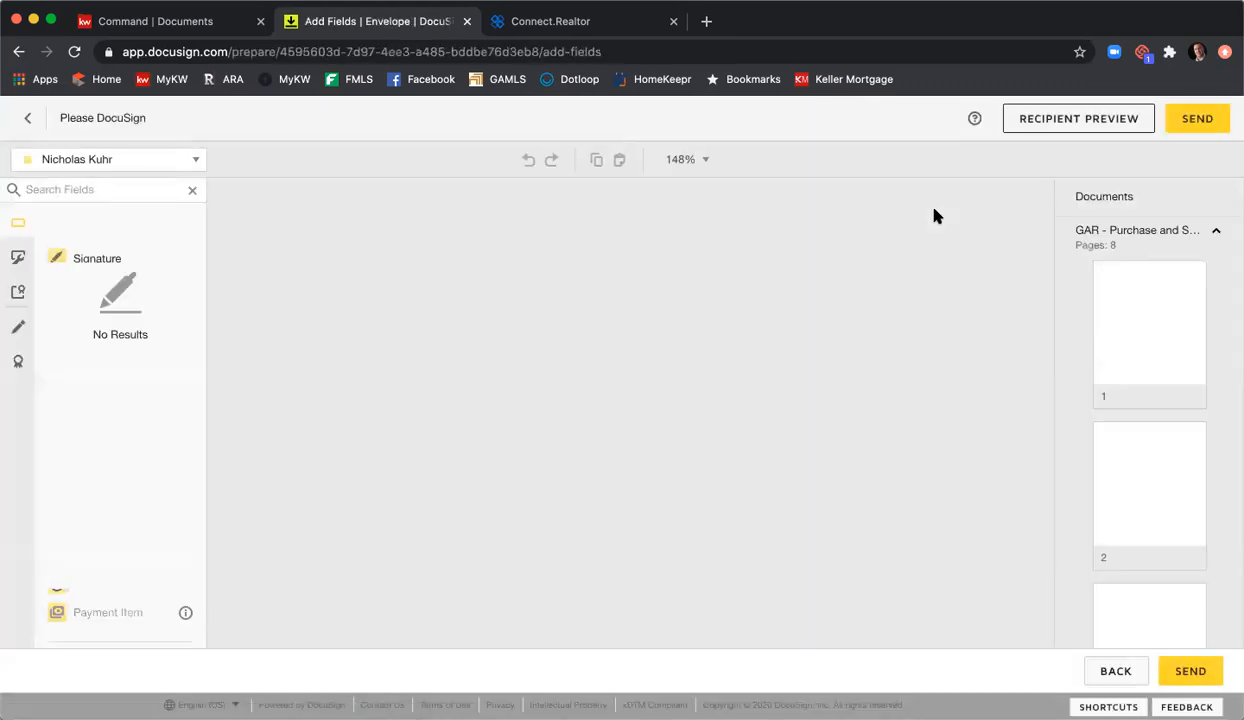
scroll(786, 290, down, 3)
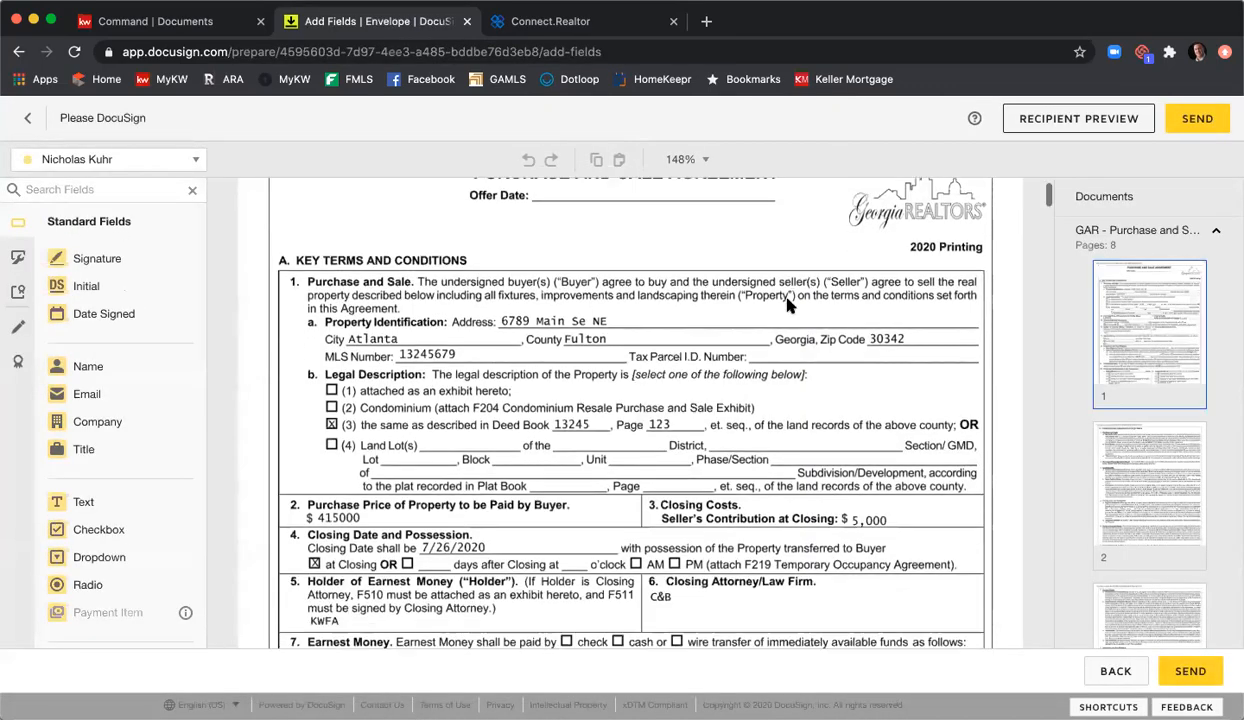
scroll(786, 303, down, 3)
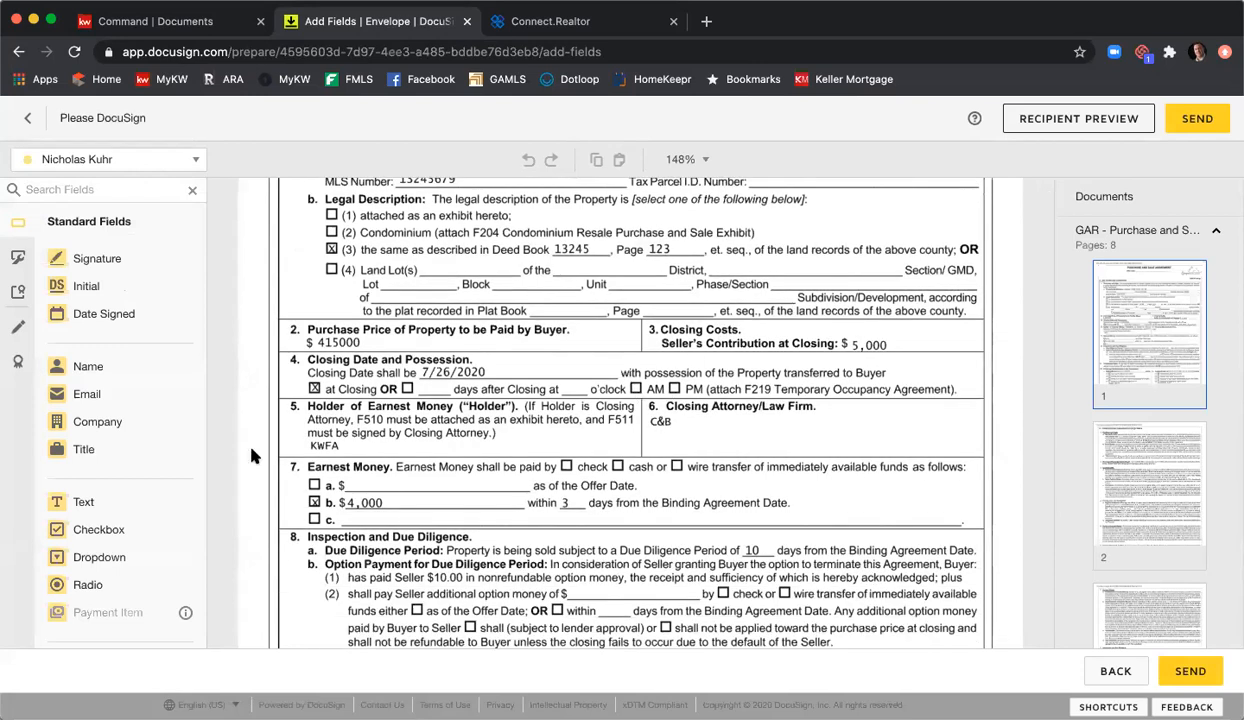
click(19, 326)
click(78, 258)
drag(297, 342, 366, 342)
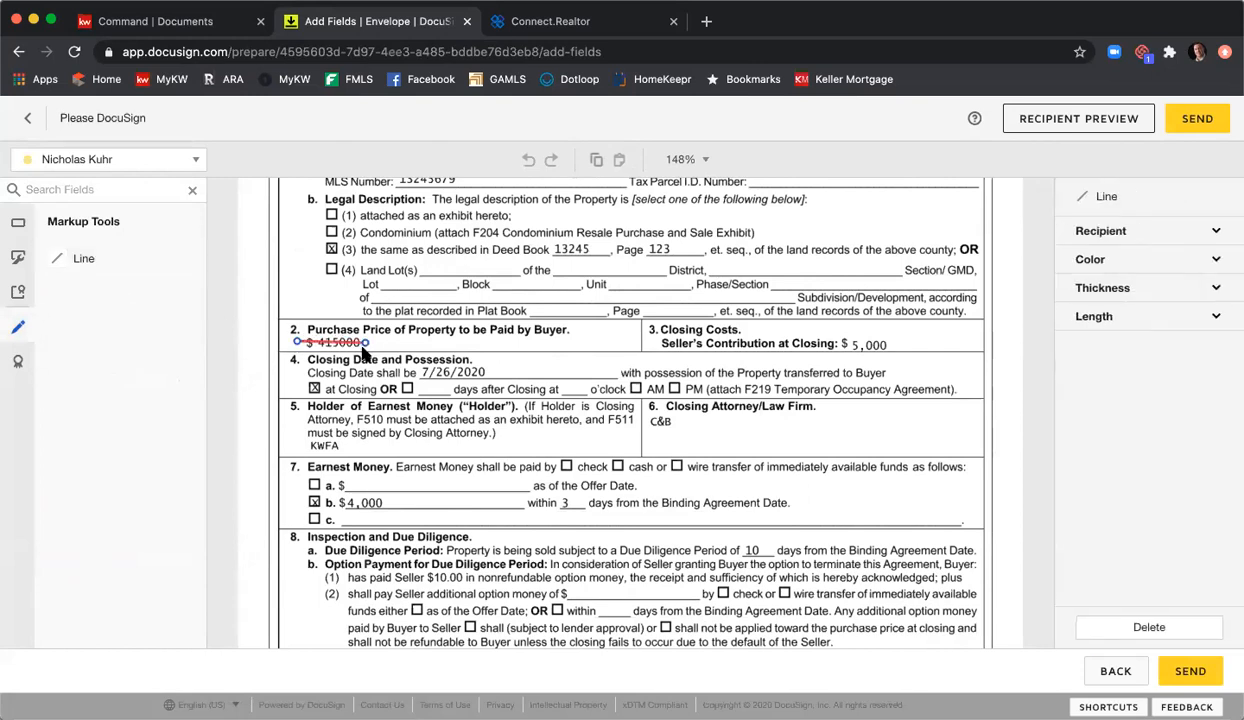
click(1100, 260)
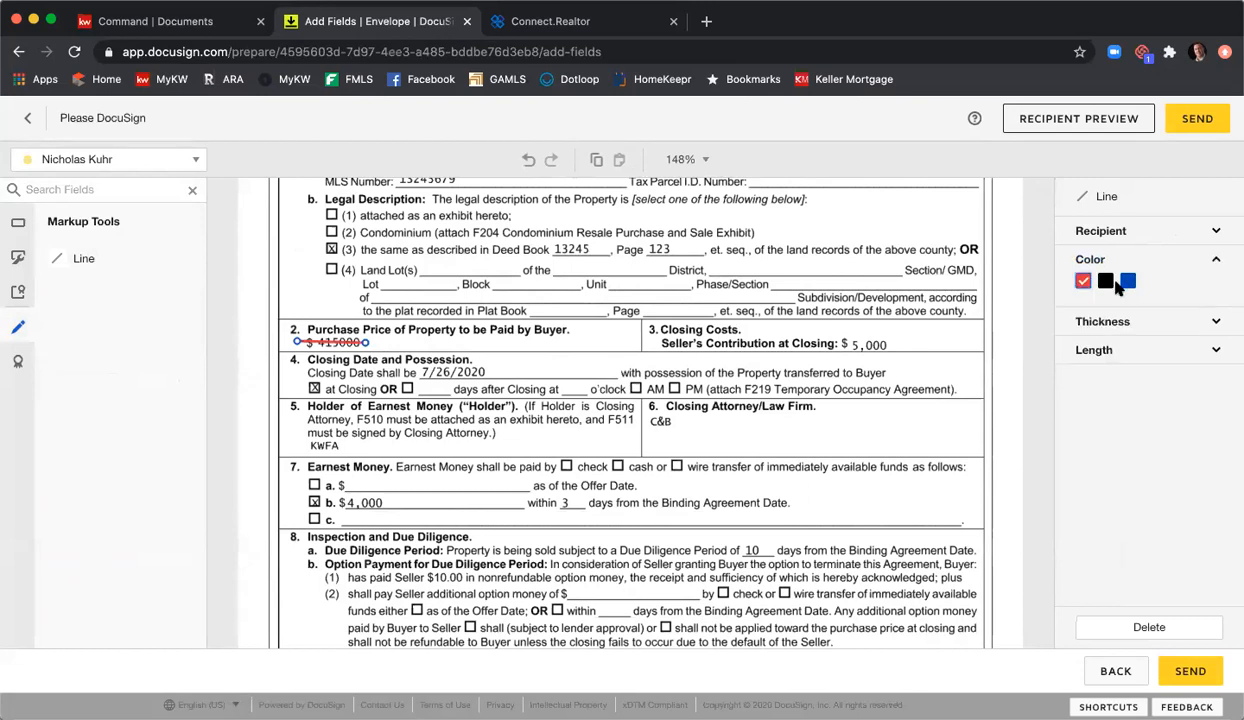
click(740, 385)
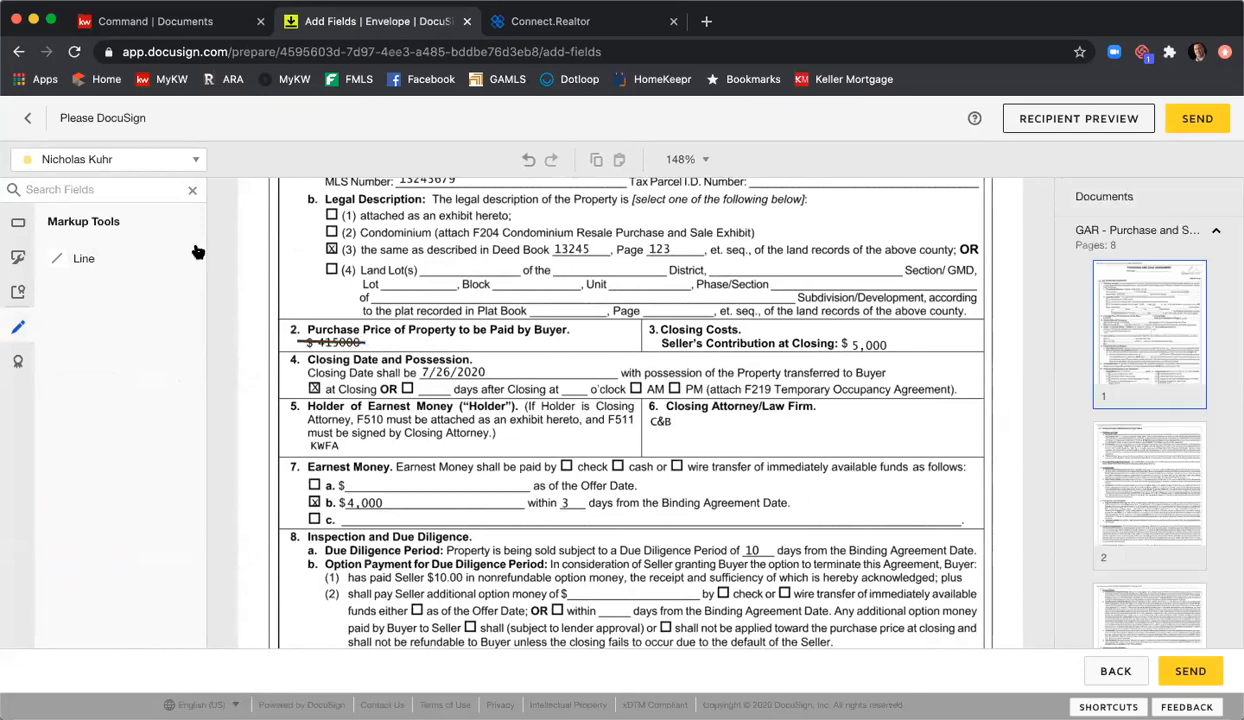
Step: Place a read-only text field reading $395,000 beside the struck-out price
click(18, 230)
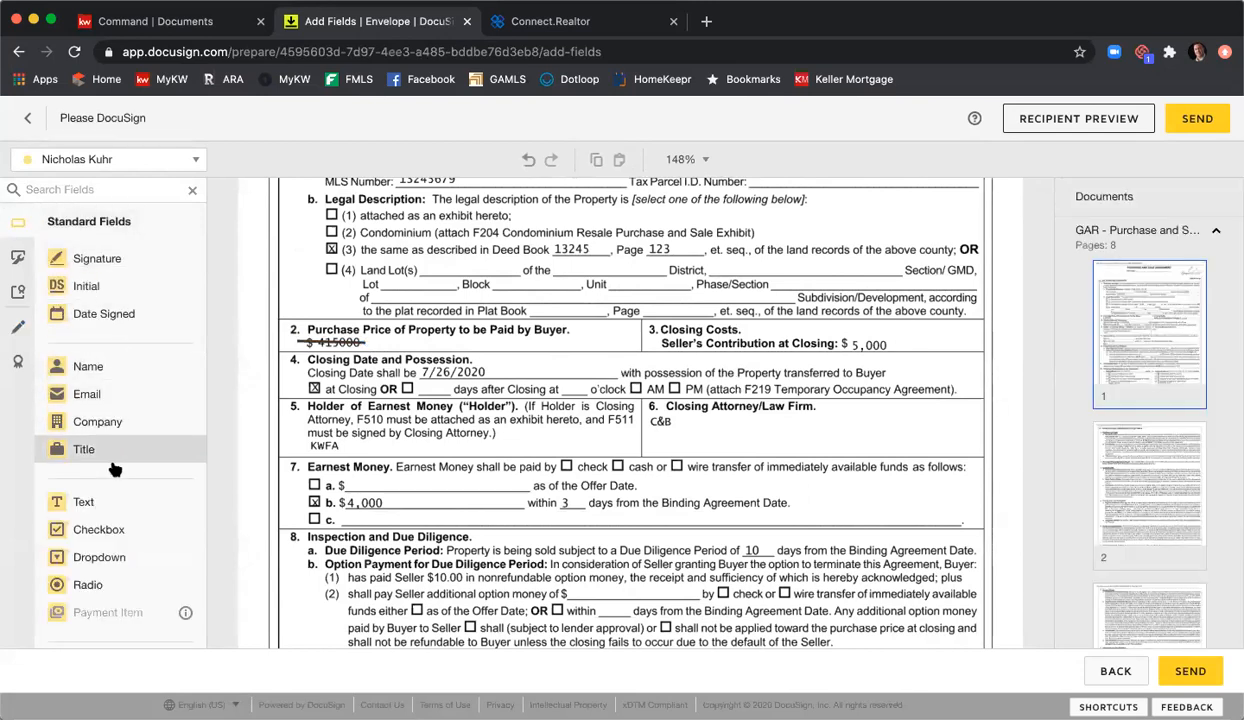
drag(120, 497, 456, 349)
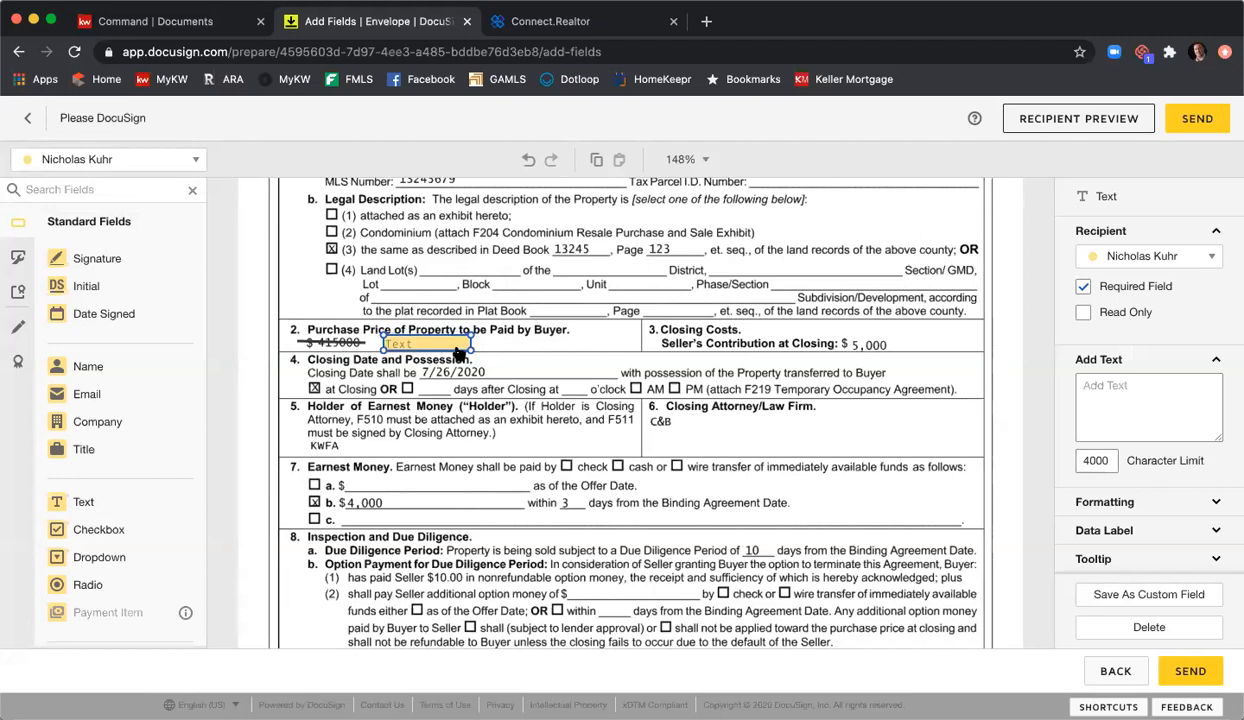
click(453, 342)
text($3)
click(1081, 313)
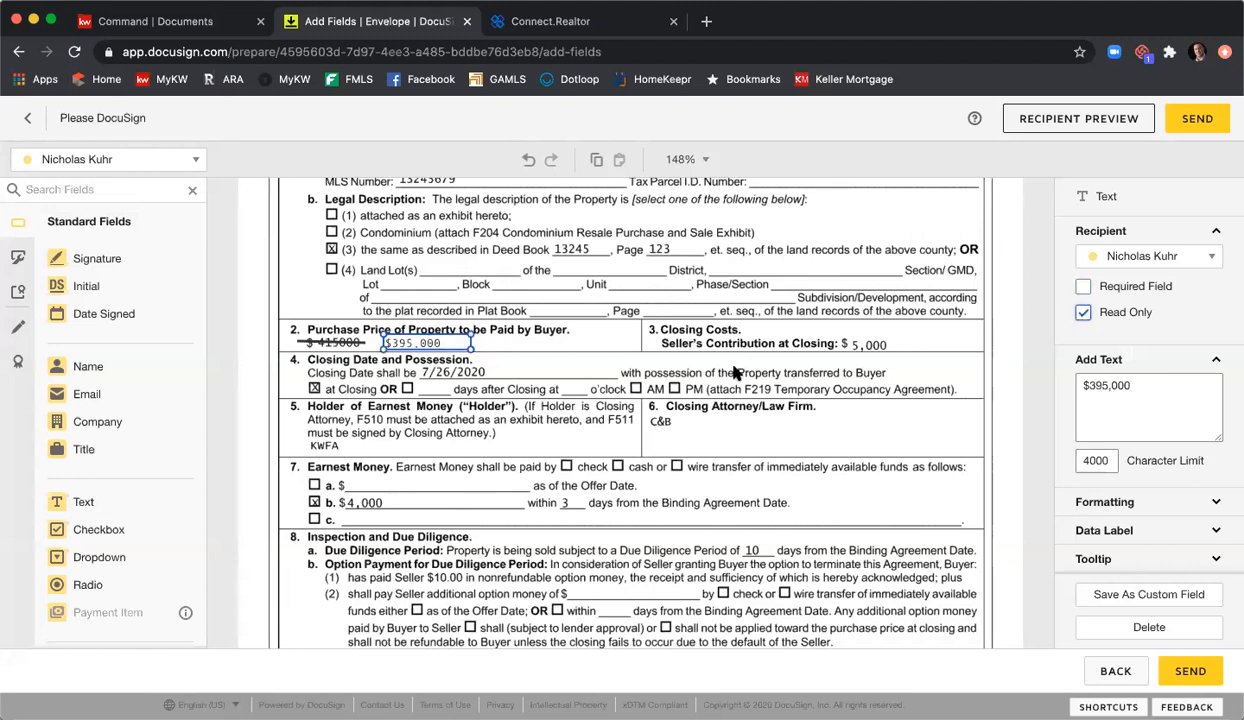
click(677, 362)
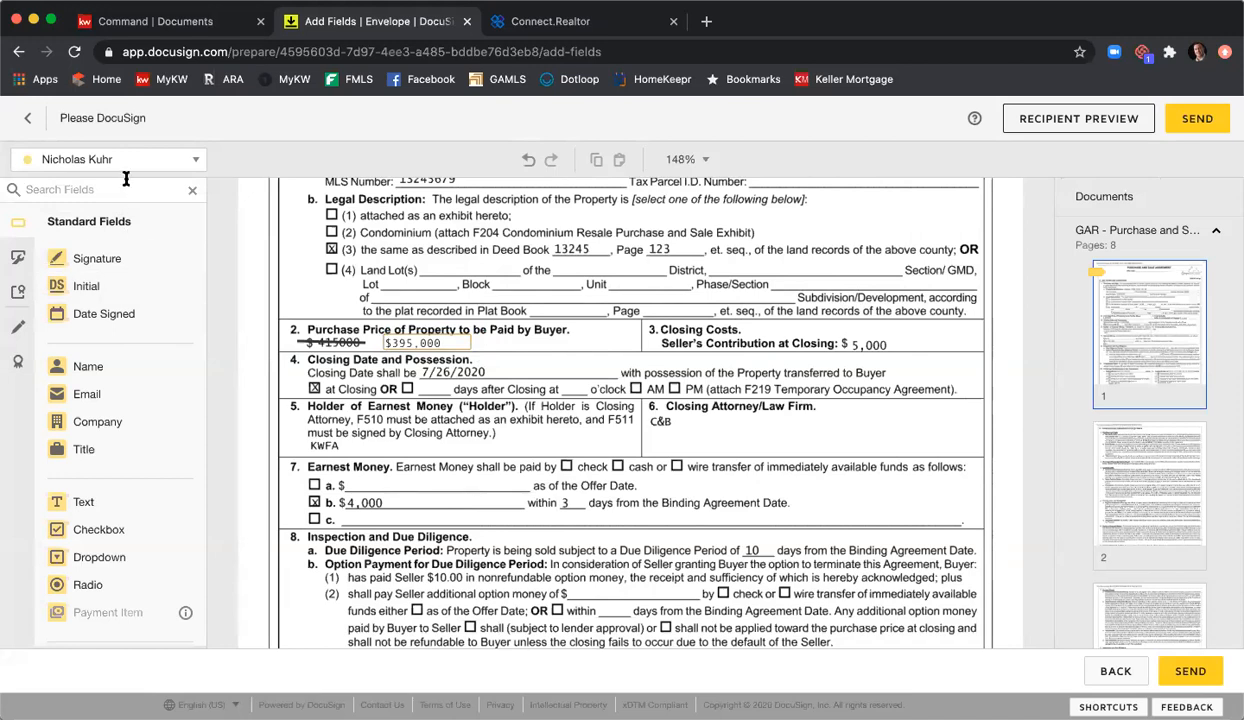
Step: Place initial fields for Seller 1 and Seller 2 beside the new price
click(125, 170)
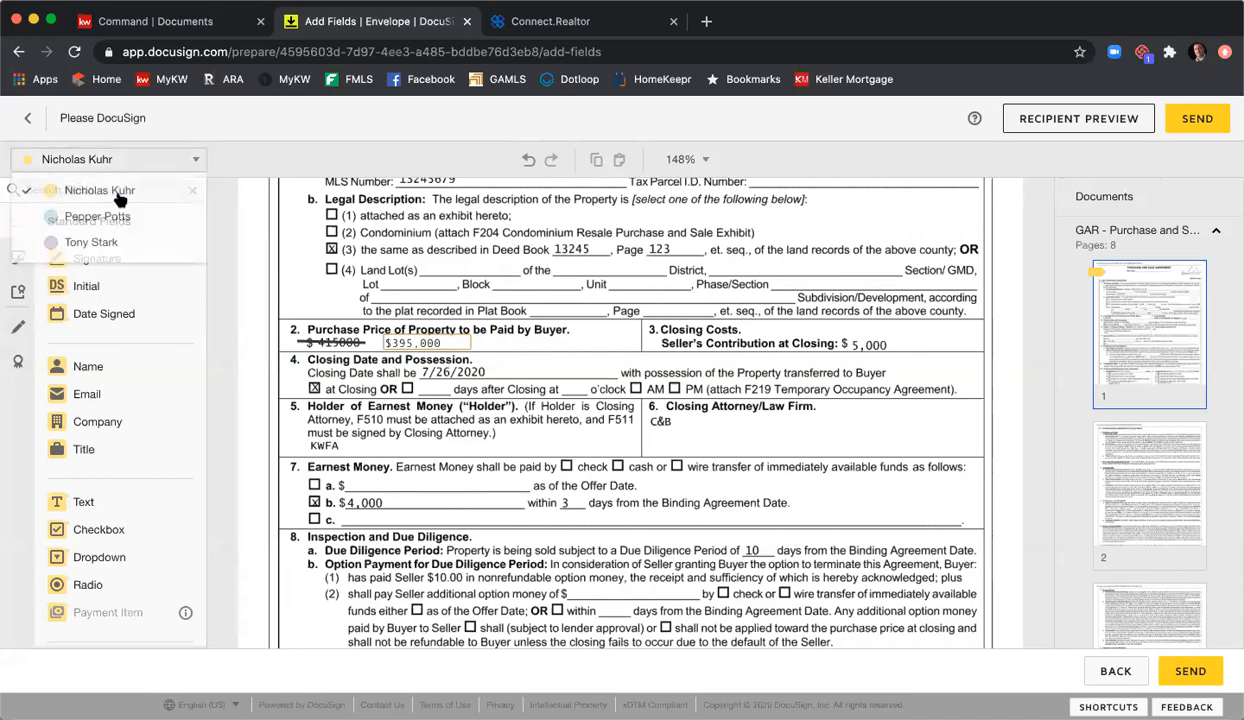
click(90, 242)
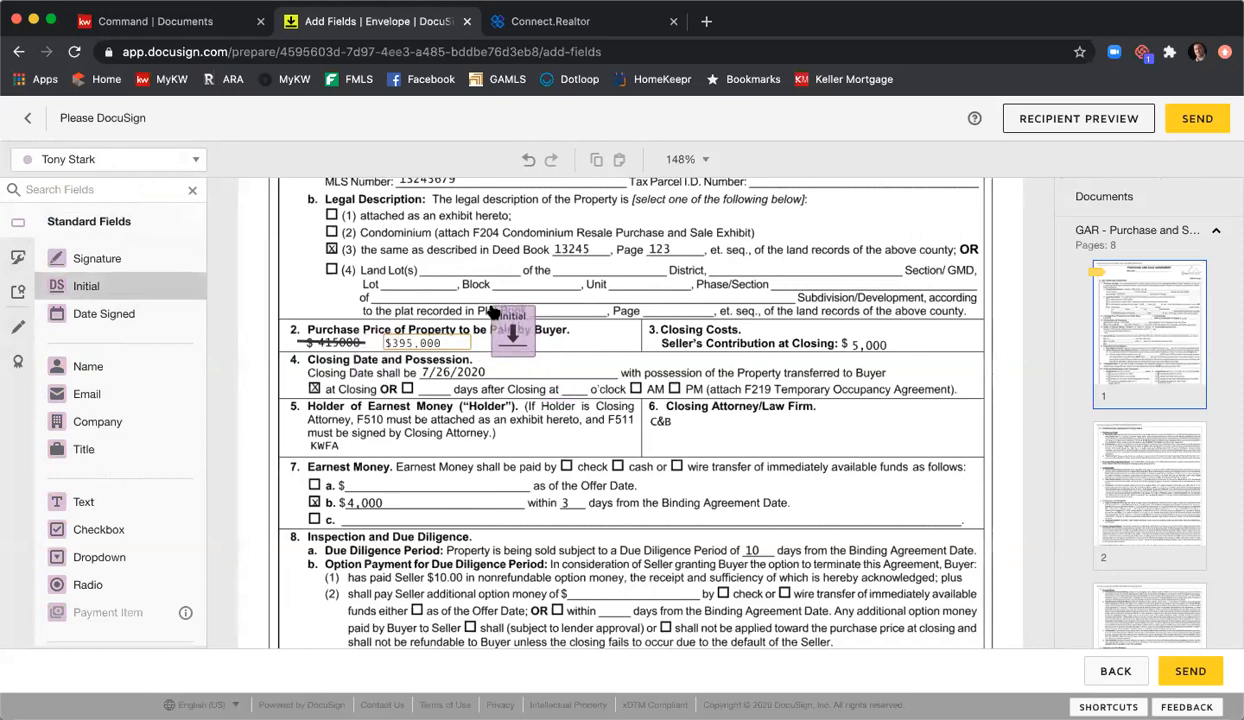
click(493, 307)
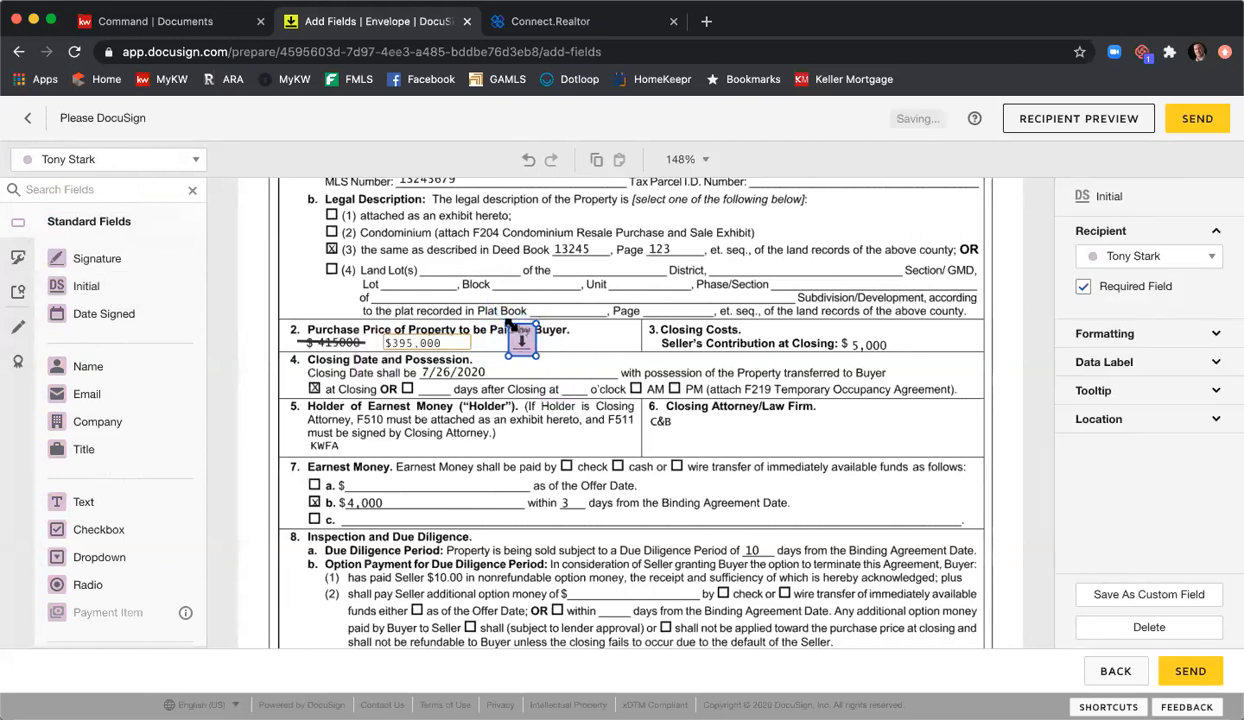
click(512, 338)
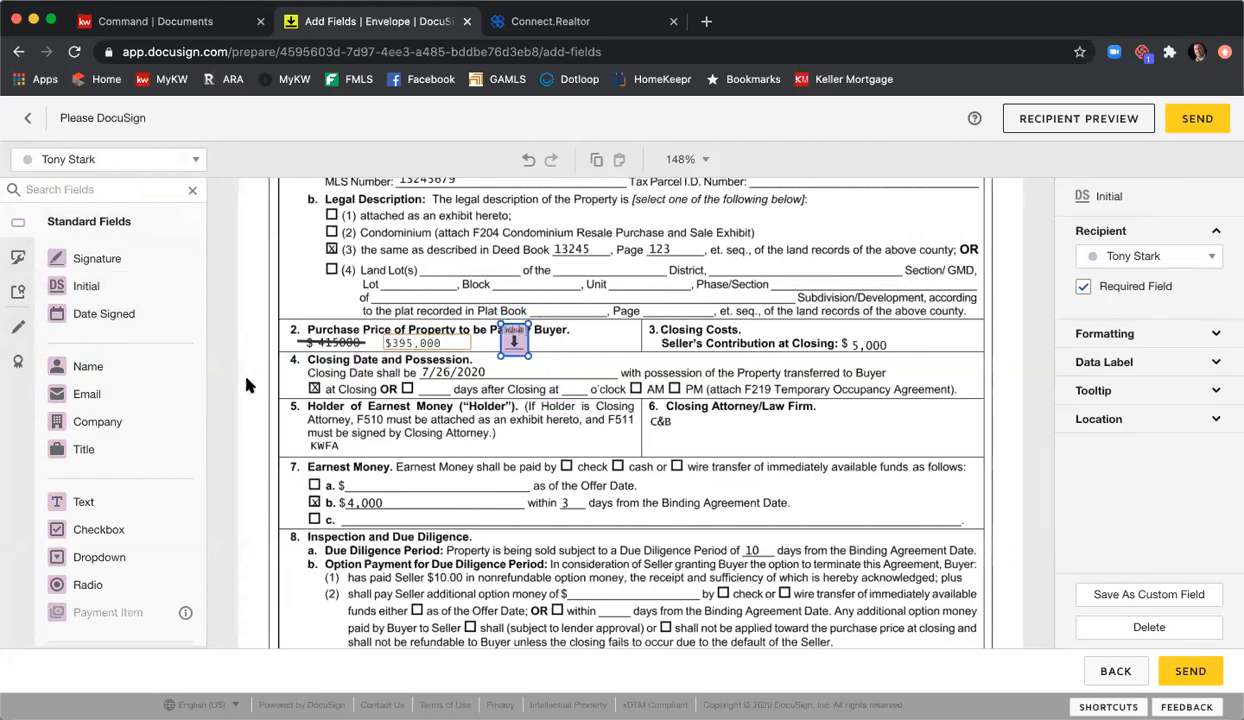
click(133, 162)
click(125, 217)
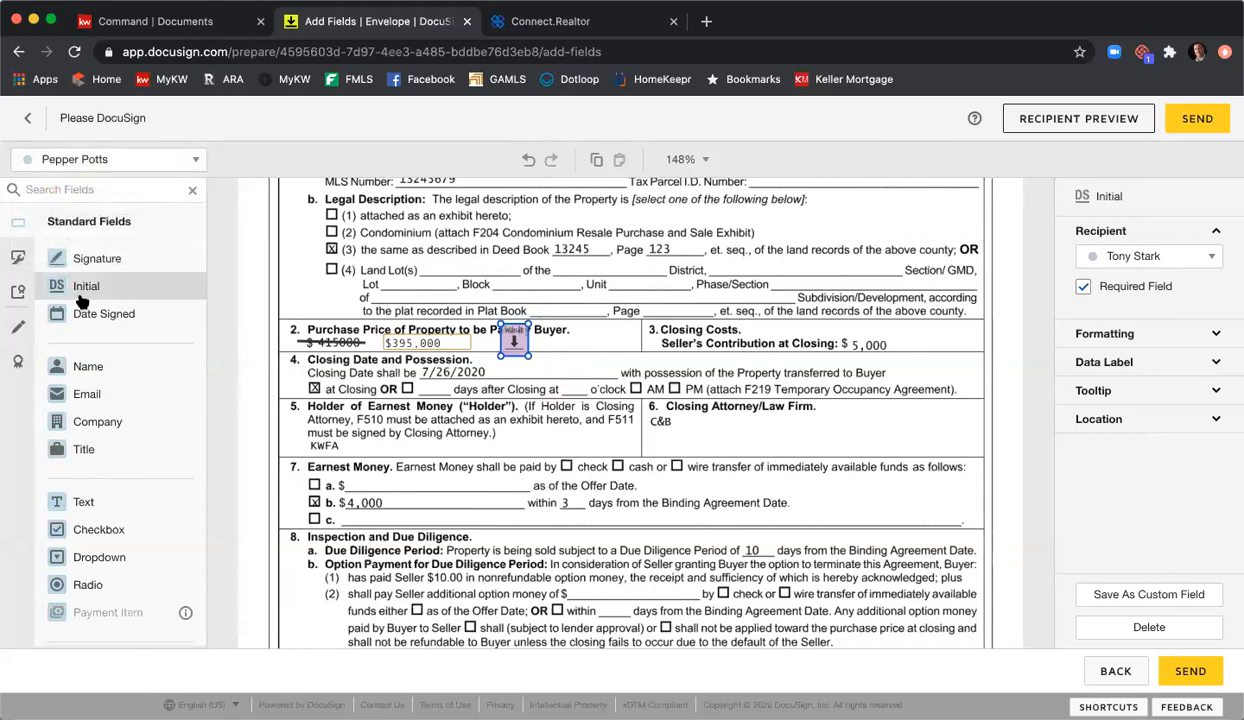
click(105, 287)
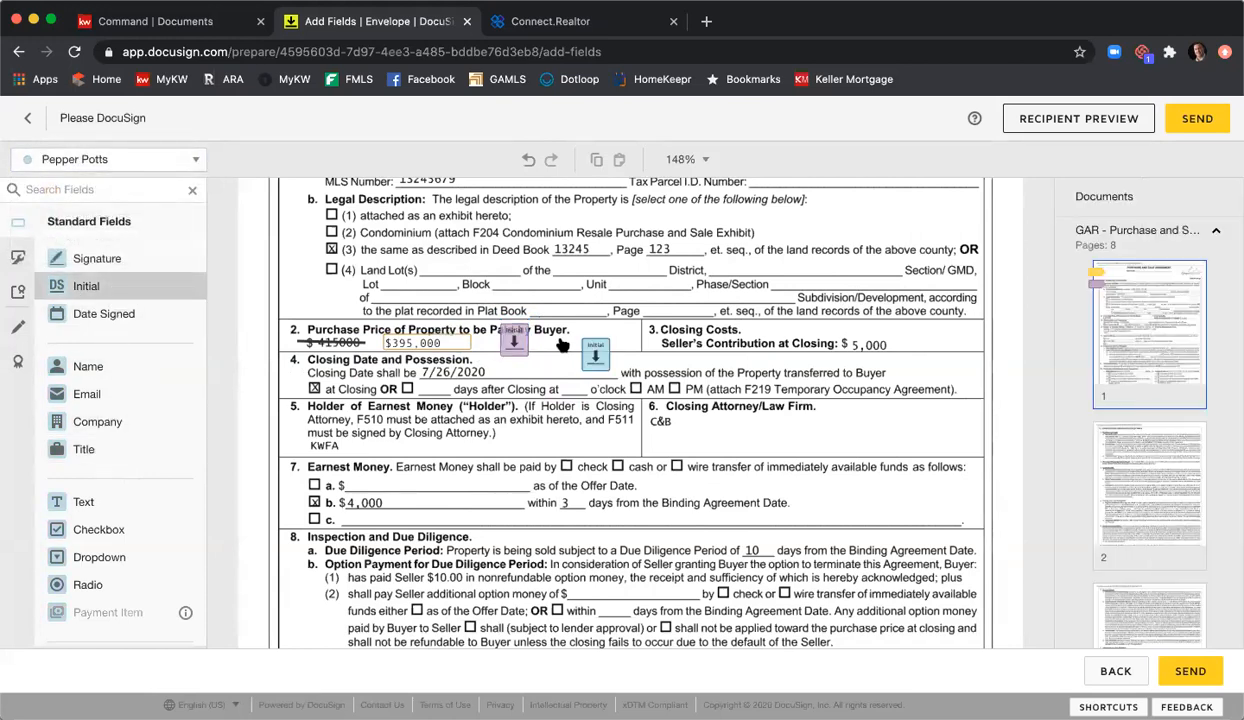
click(536, 329)
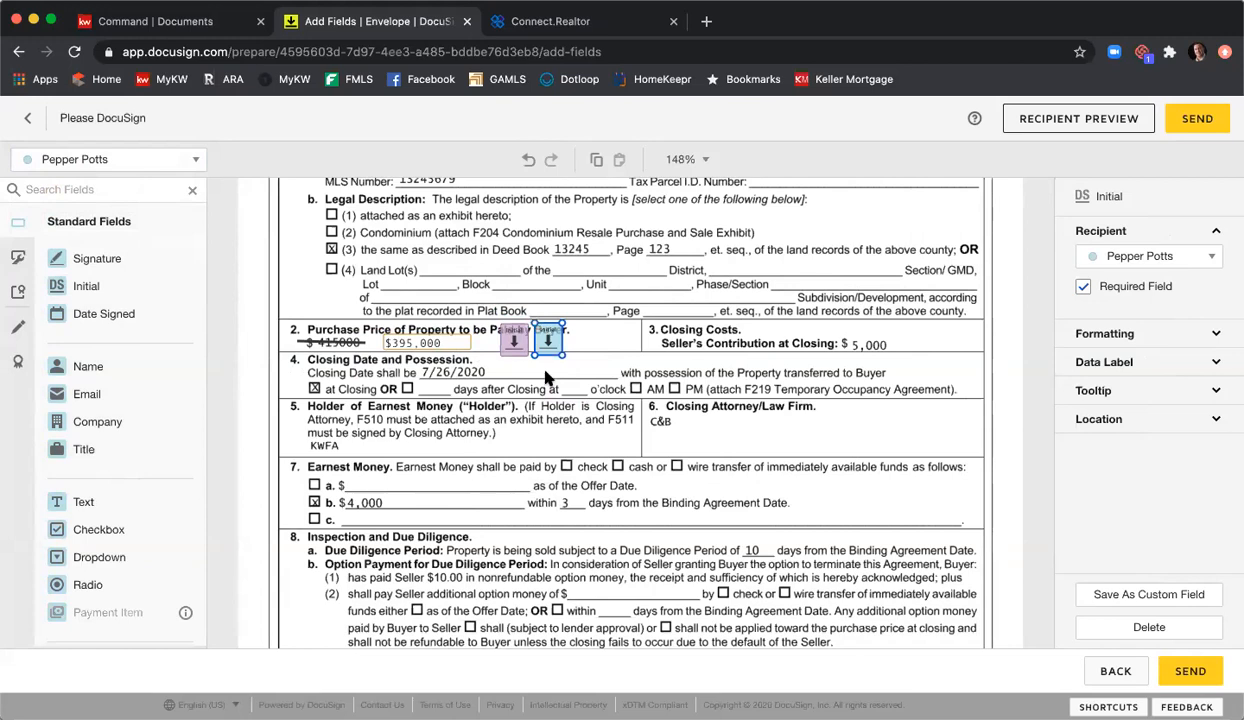
click(566, 405)
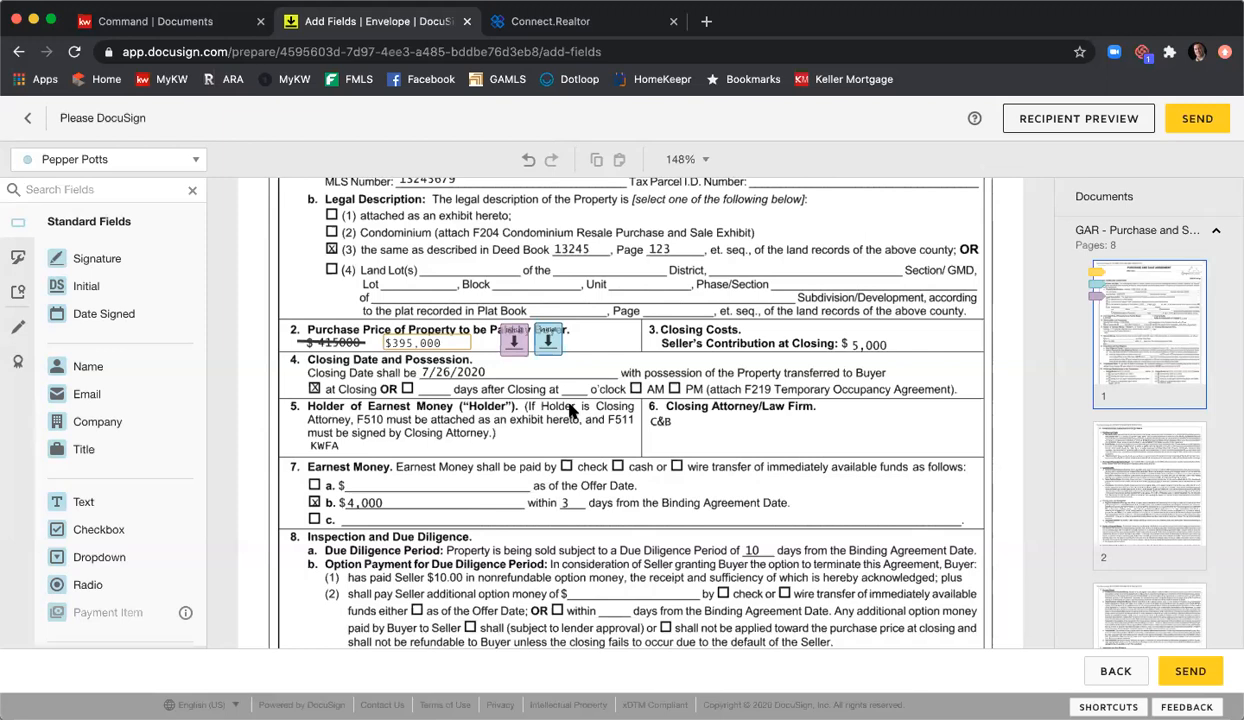
Step: Place the listing agent's initial field on the price line, left of section 2
click(150, 160)
click(124, 192)
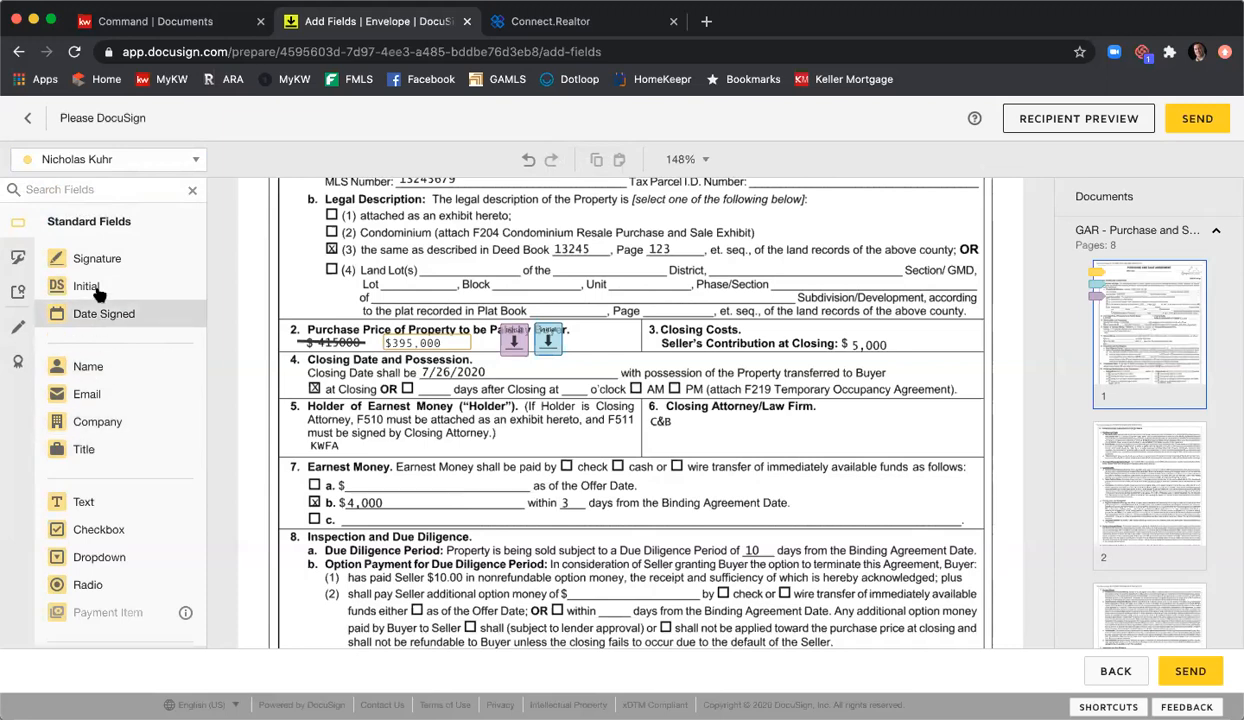
drag(95, 286, 244, 326)
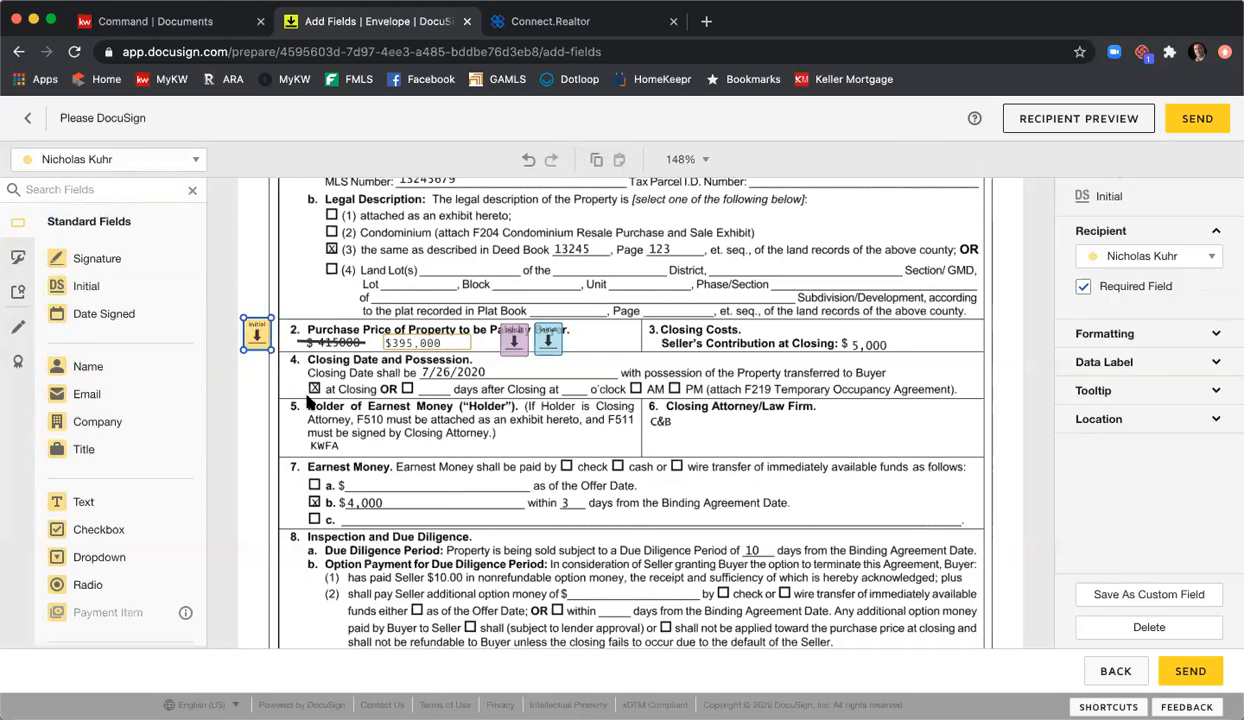
click(750, 459)
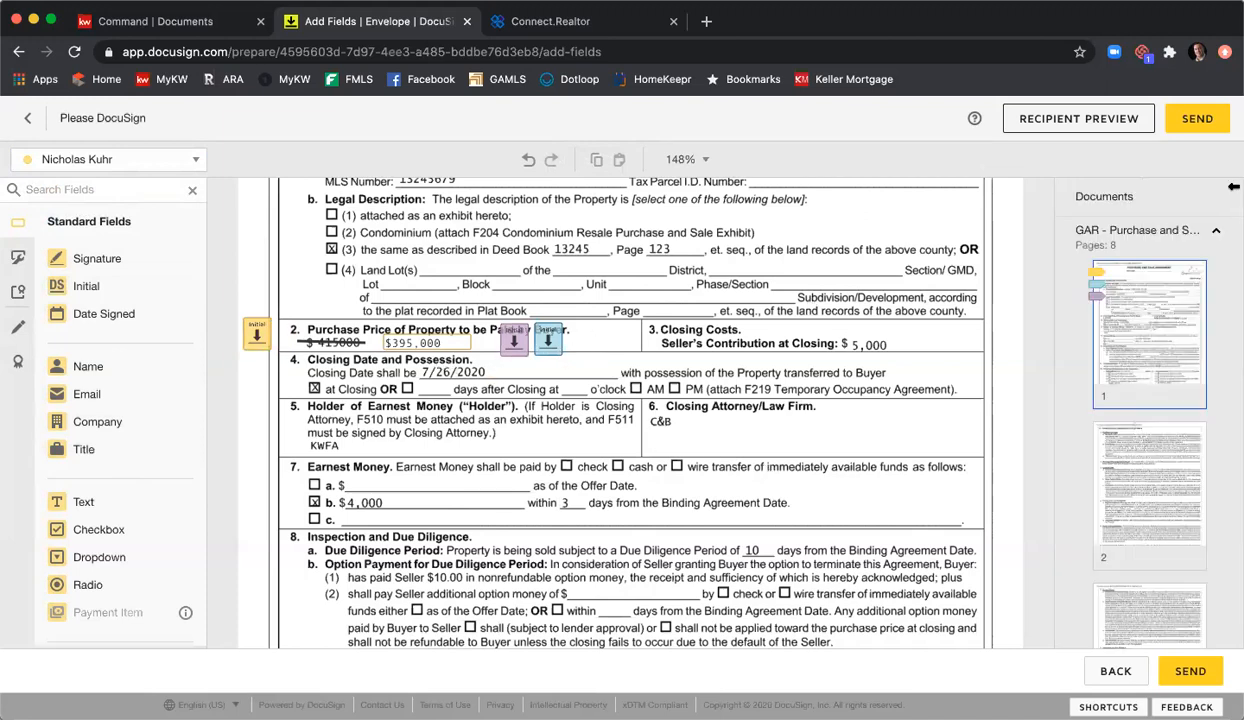
Step: Send the Updated PSA envelope, then sign now by filling the required initial and finishing
click(1198, 120)
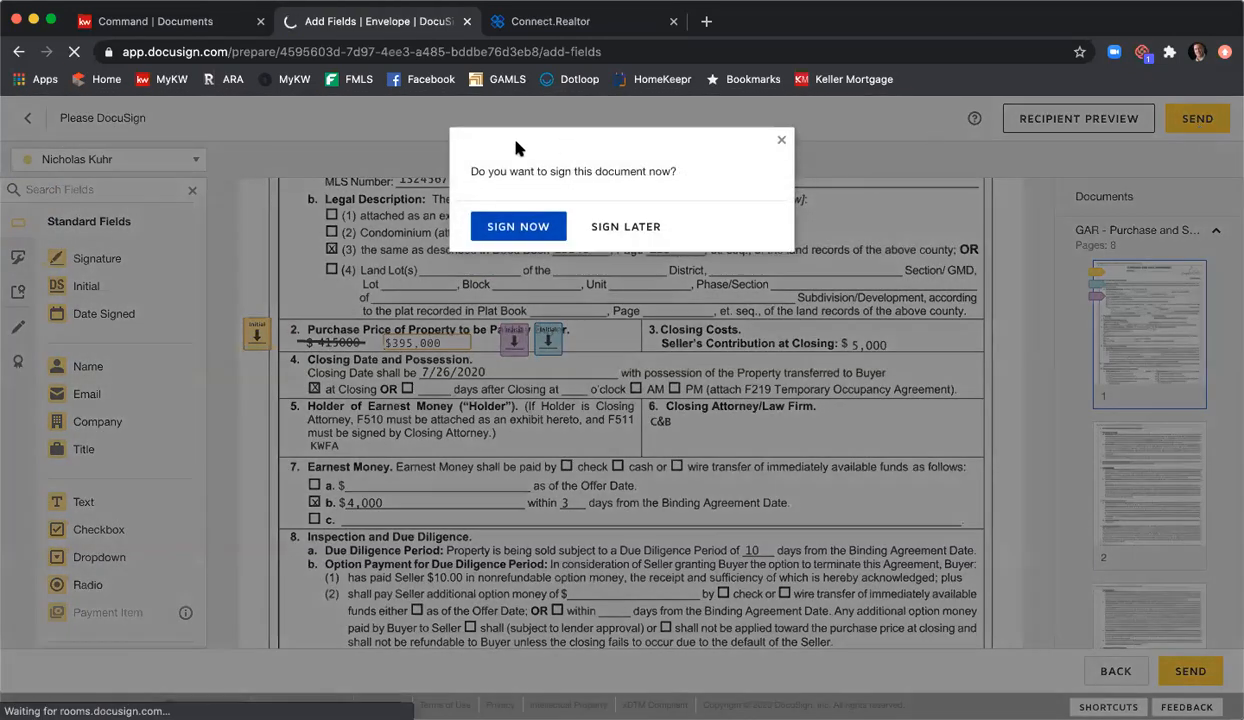
click(536, 226)
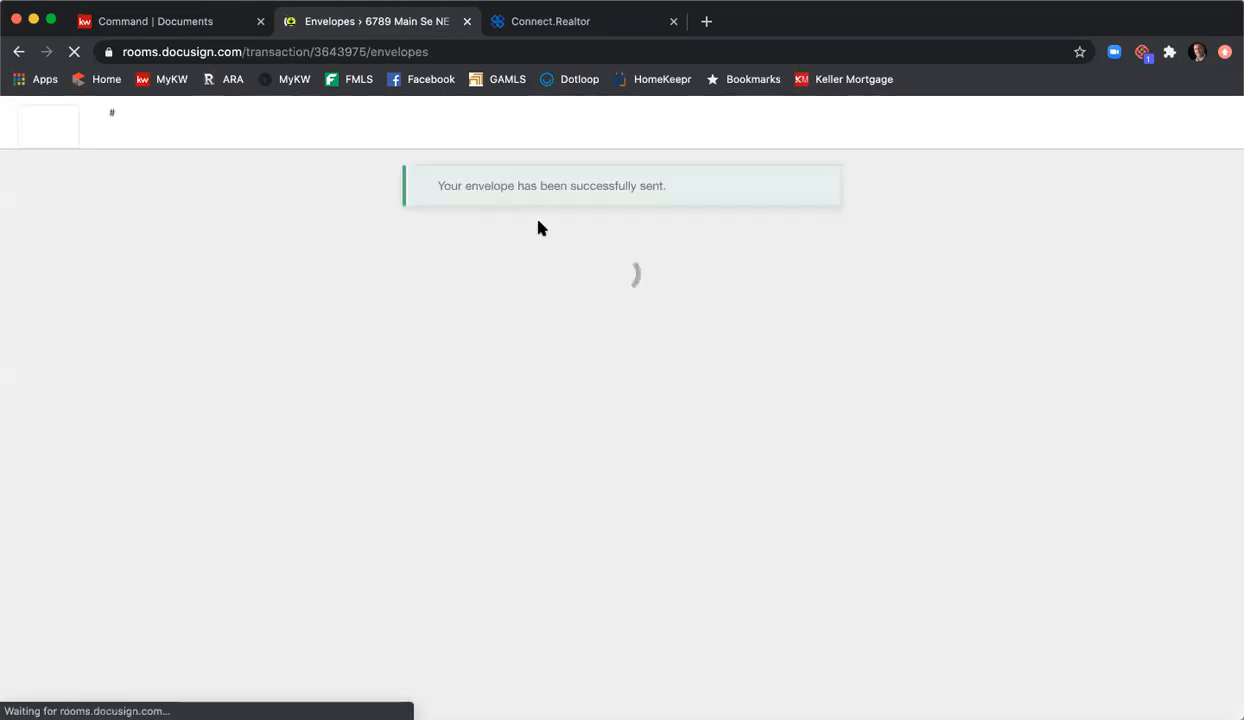
click(417, 318)
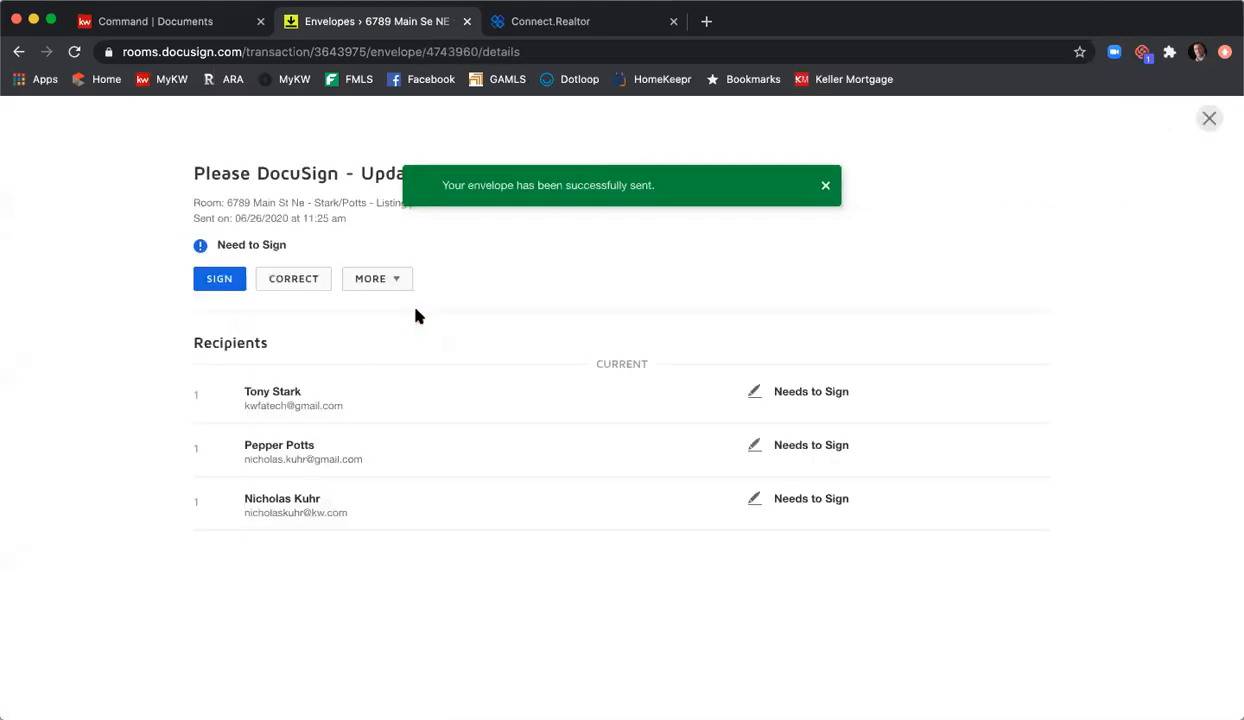
click(220, 282)
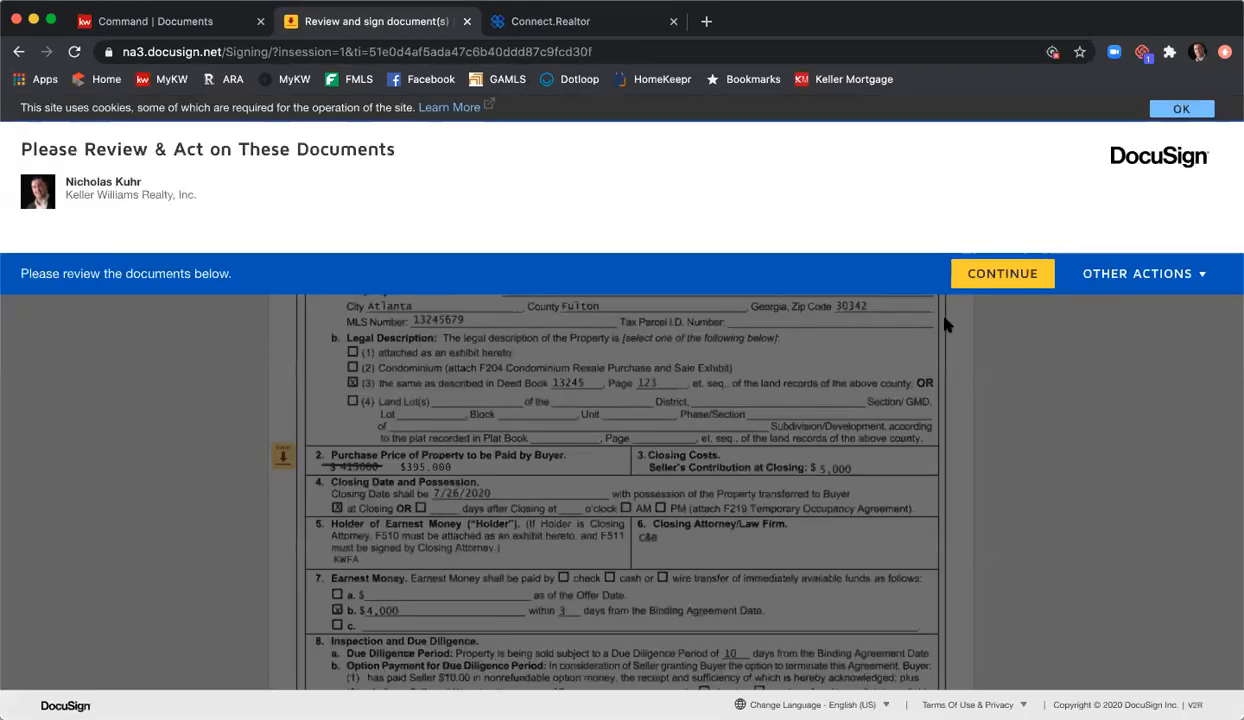
click(1005, 276)
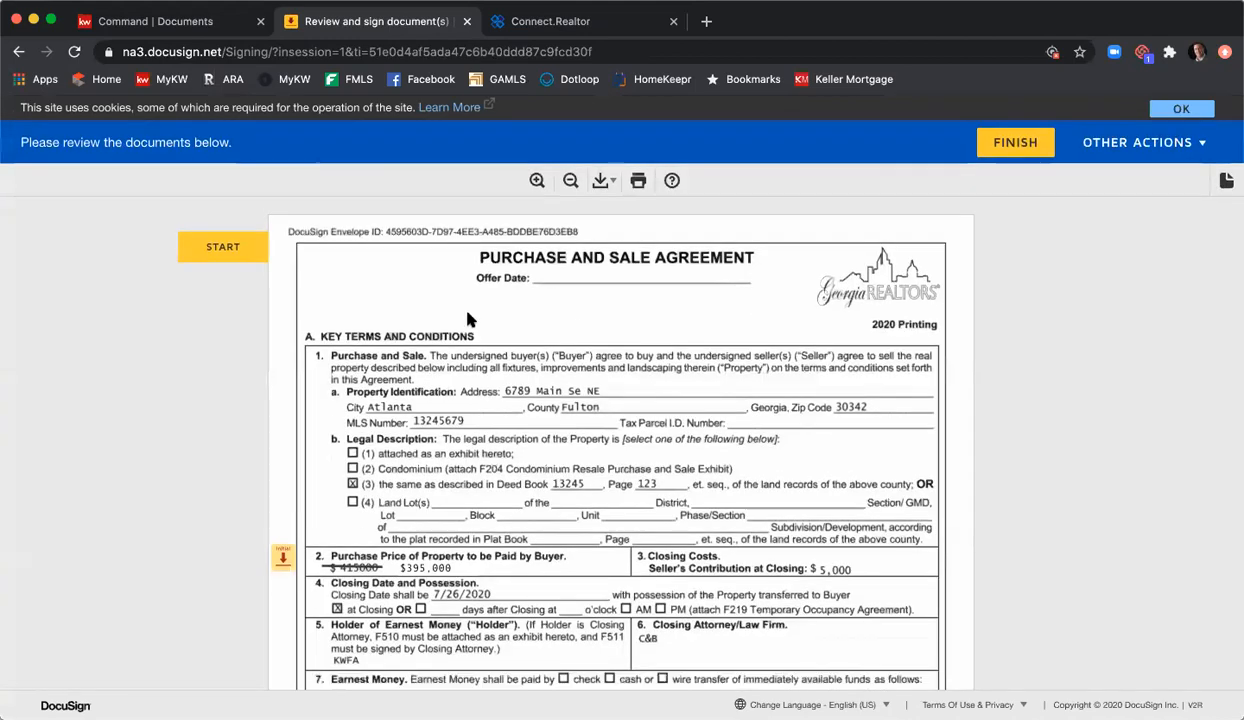
click(284, 557)
click(1022, 146)
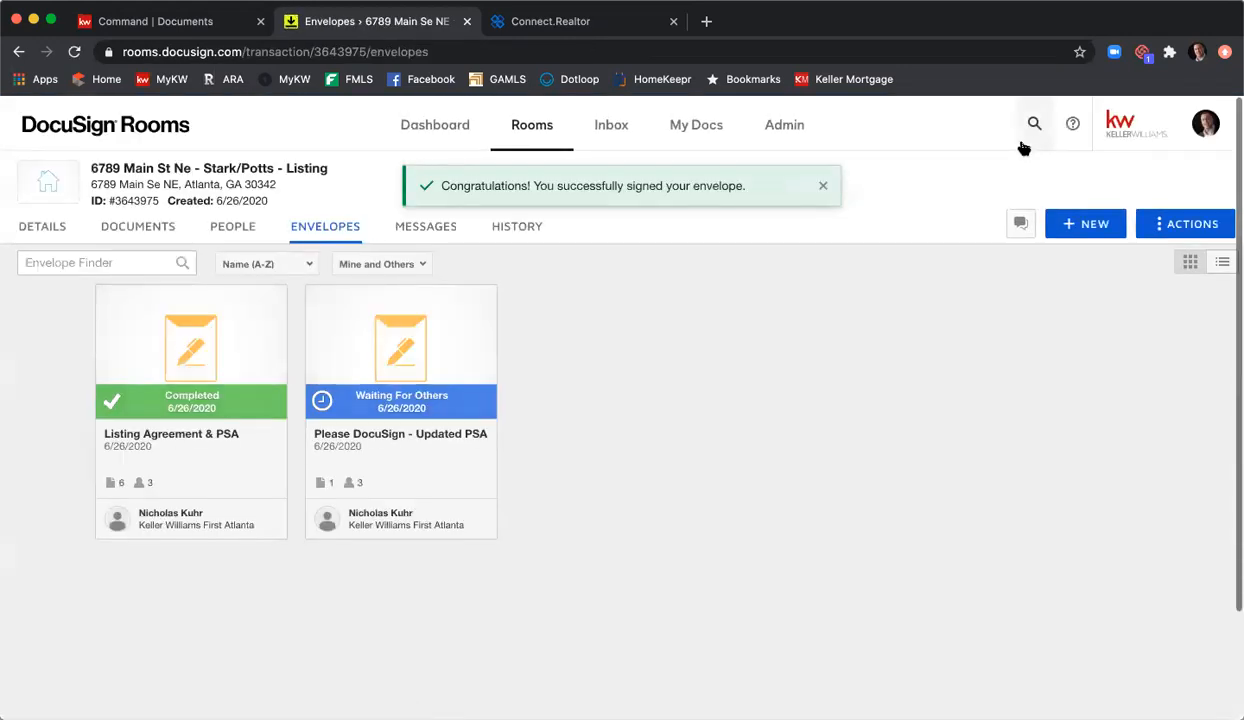
Step: Go to the room's Documents tab and scroll down to the nine files in Room Docs
click(140, 223)
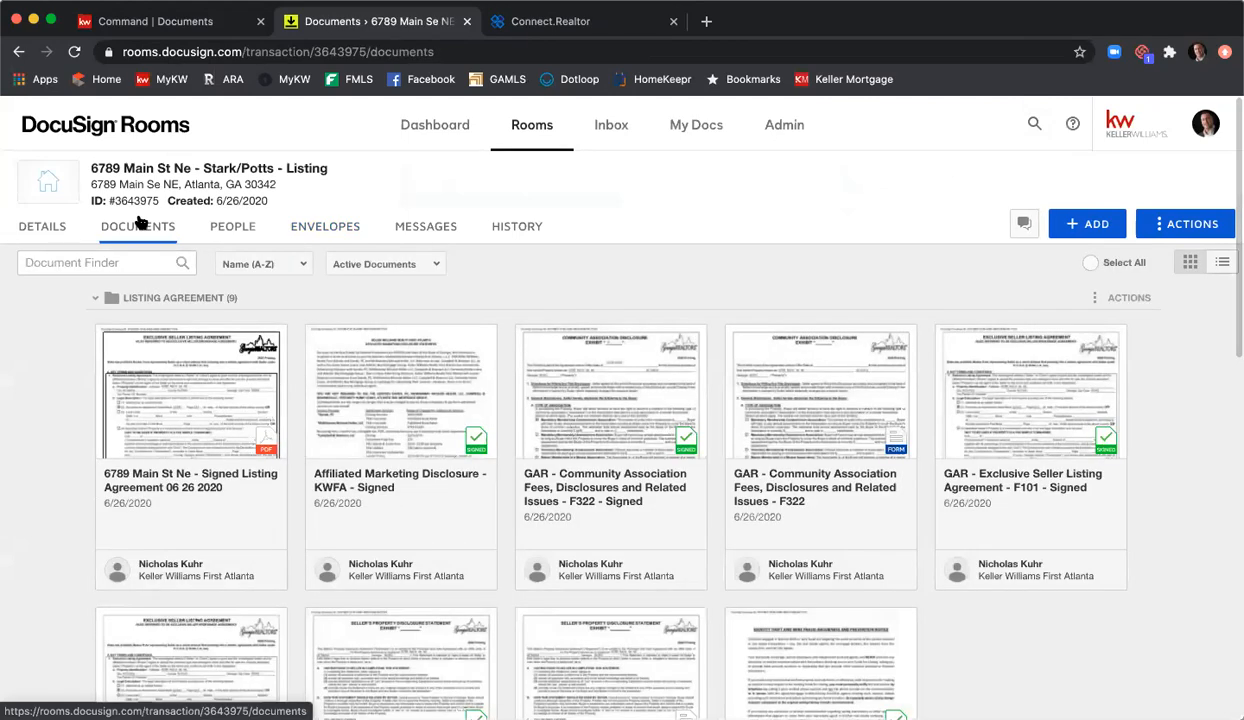
scroll(550, 408, down, 5)
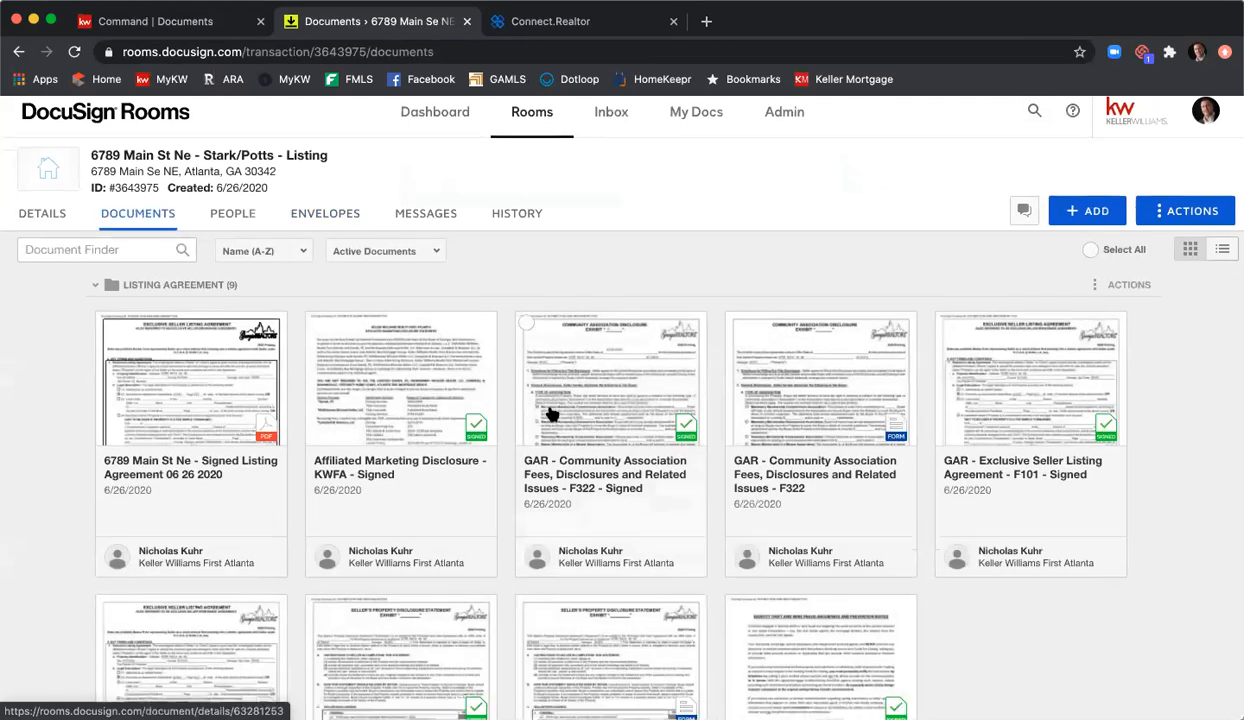
scroll(497, 414, down, 3)
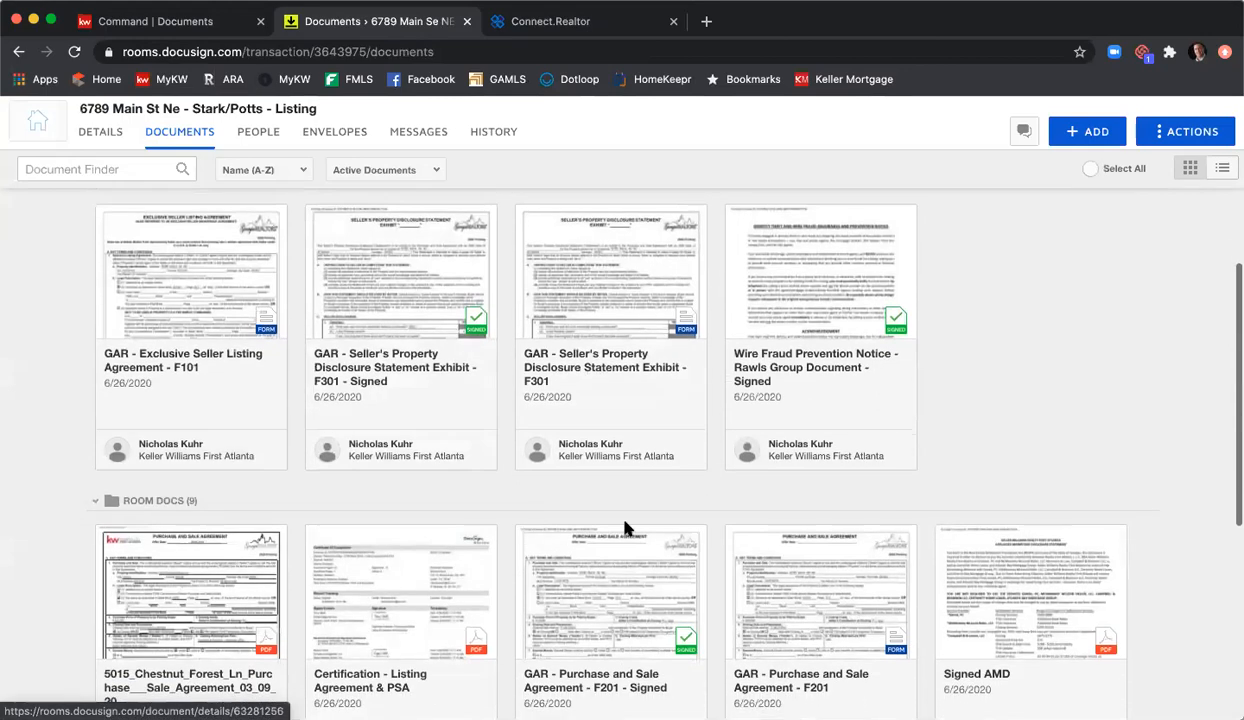
scroll(628, 522, down, 2)
scroll(625, 525, down, 3)
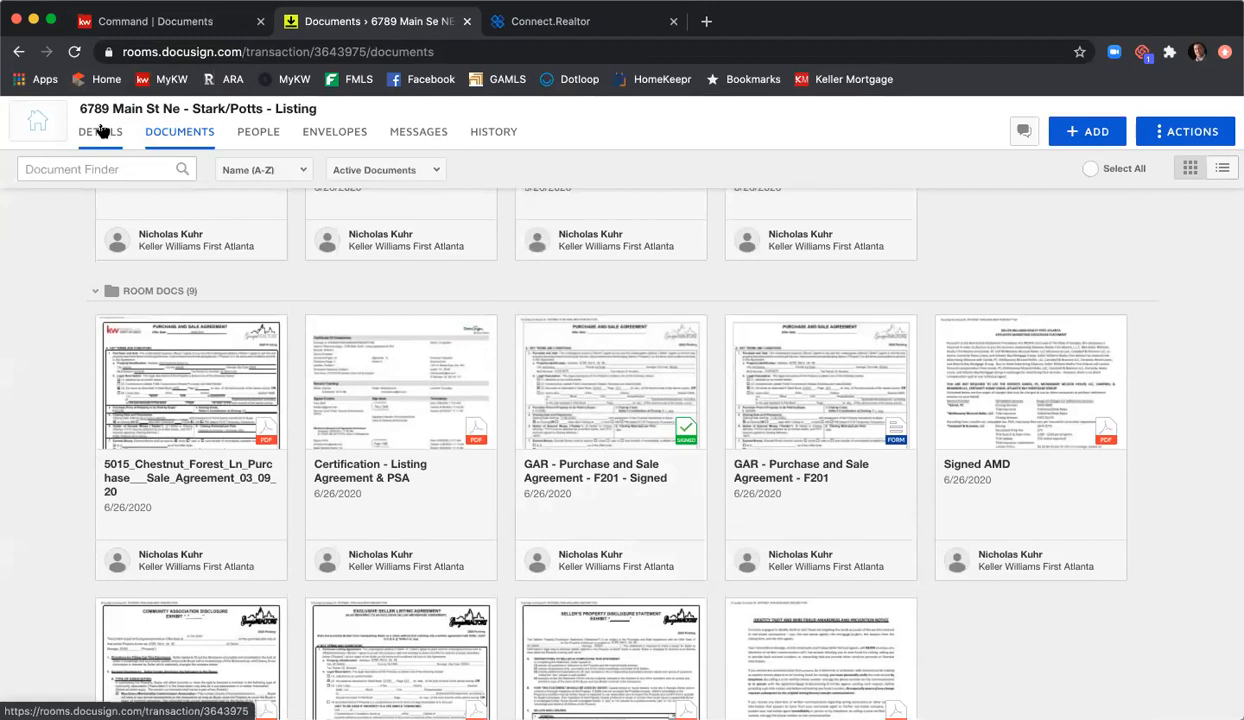
Step: Open the KW Command listing checklist and cancel the F101 - Listing Agreement upload, leaving 0 of 7 uploaded
click(133, 22)
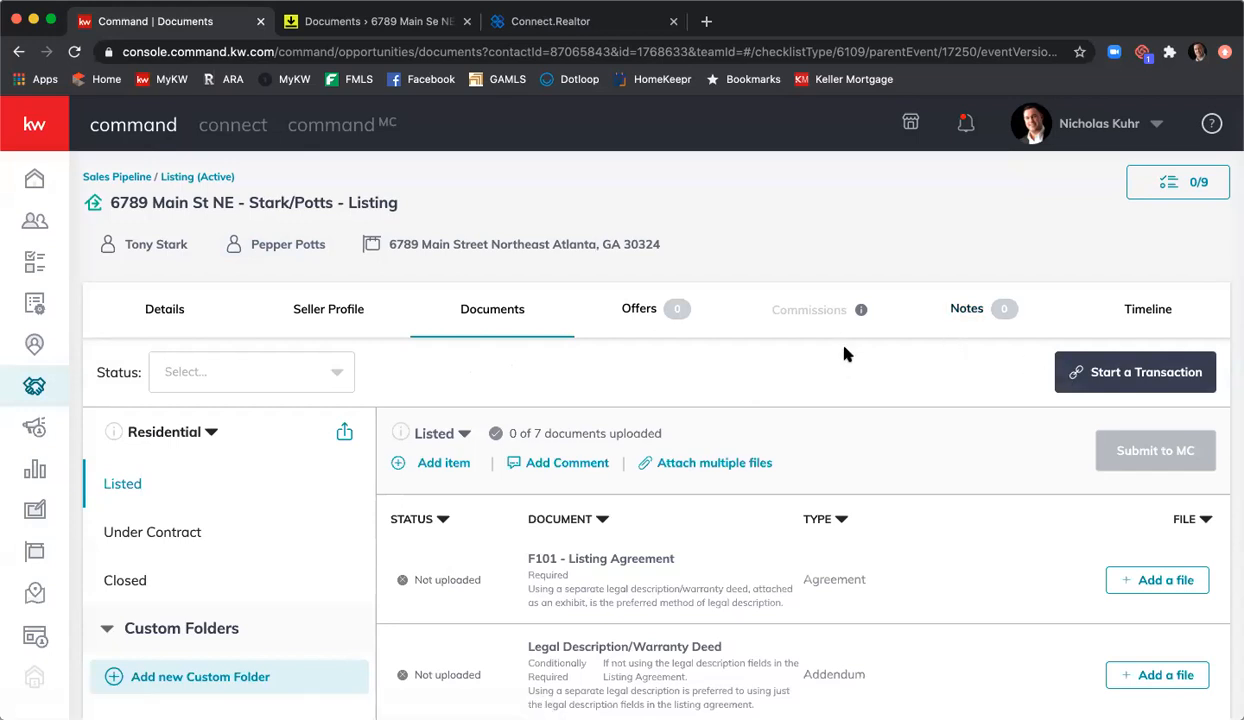
scroll(843, 354, down, 3)
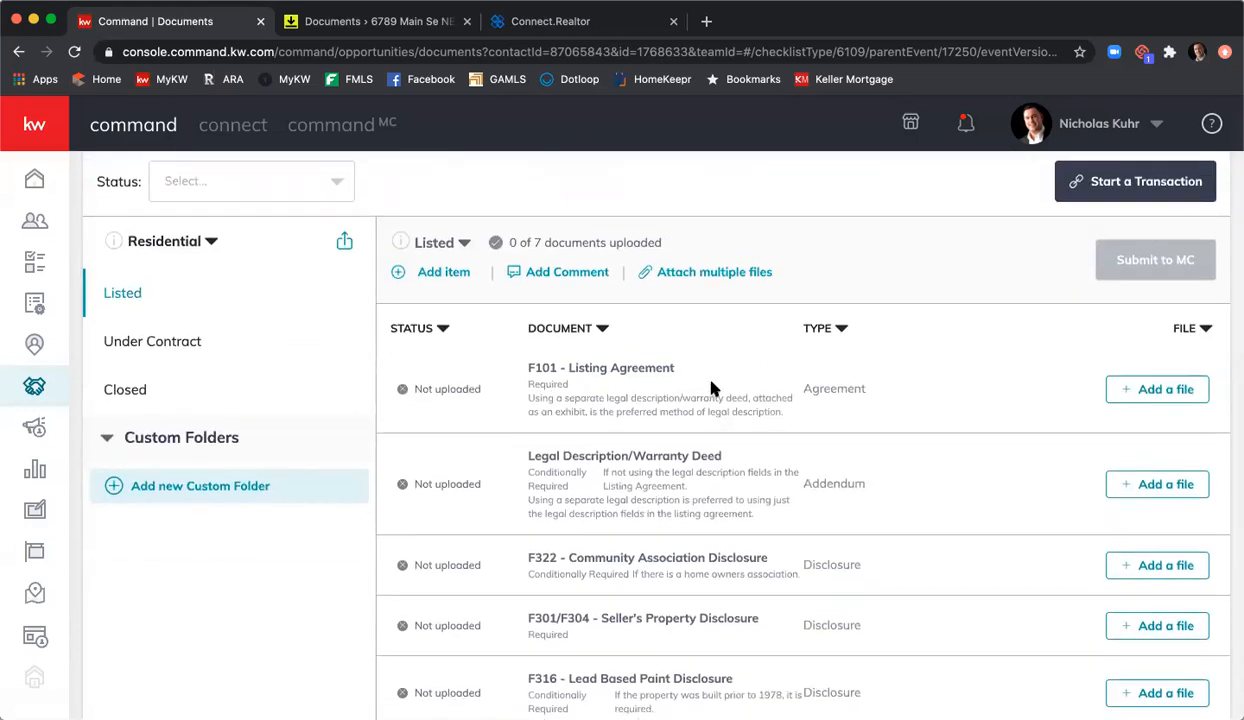
click(1157, 390)
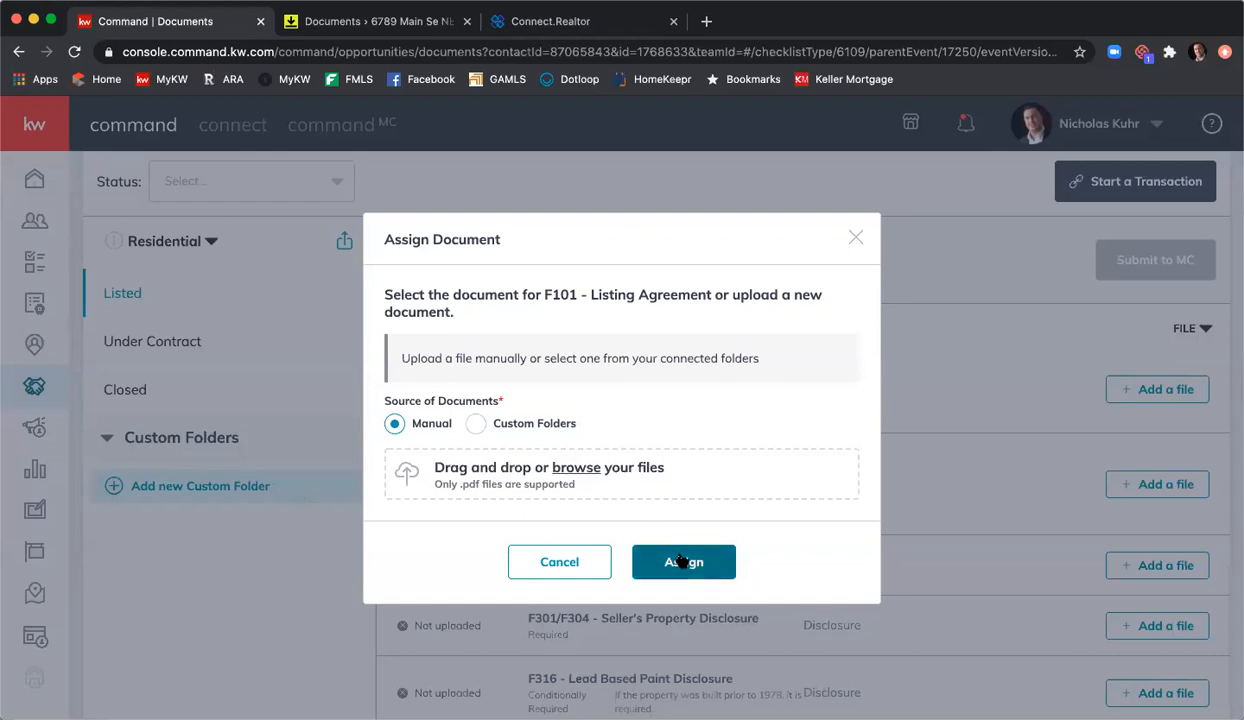
click(598, 562)
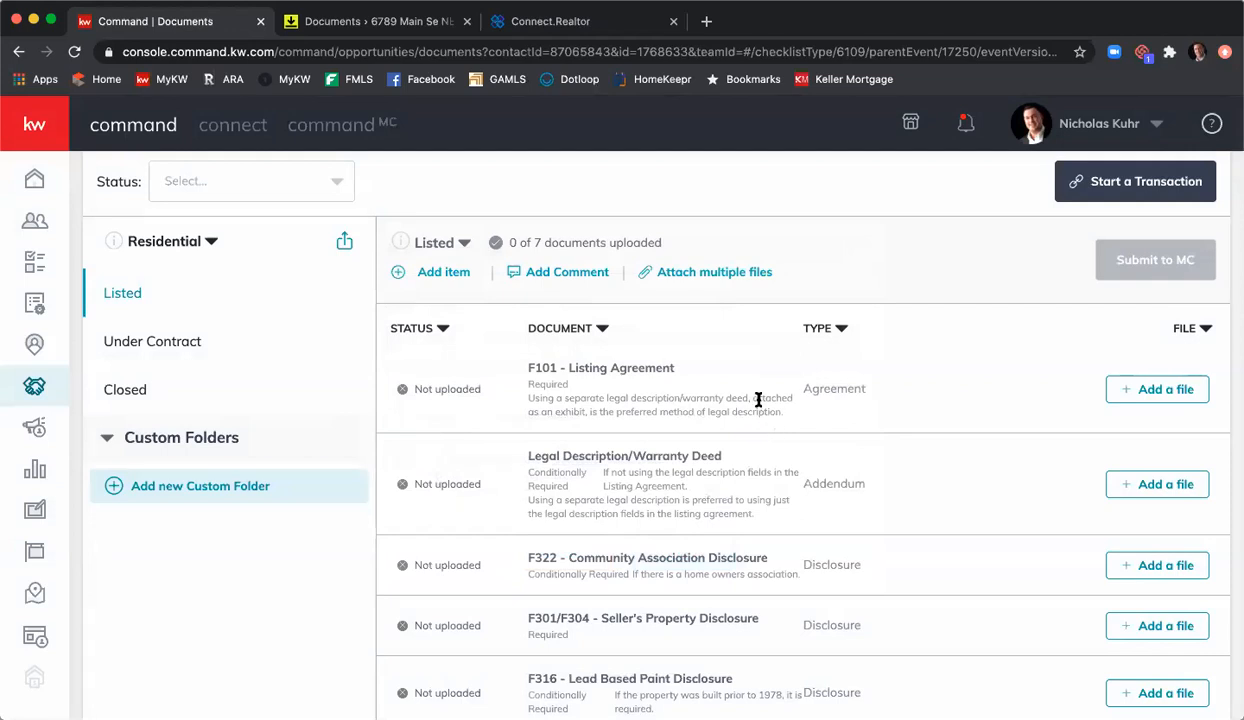
click(686, 276)
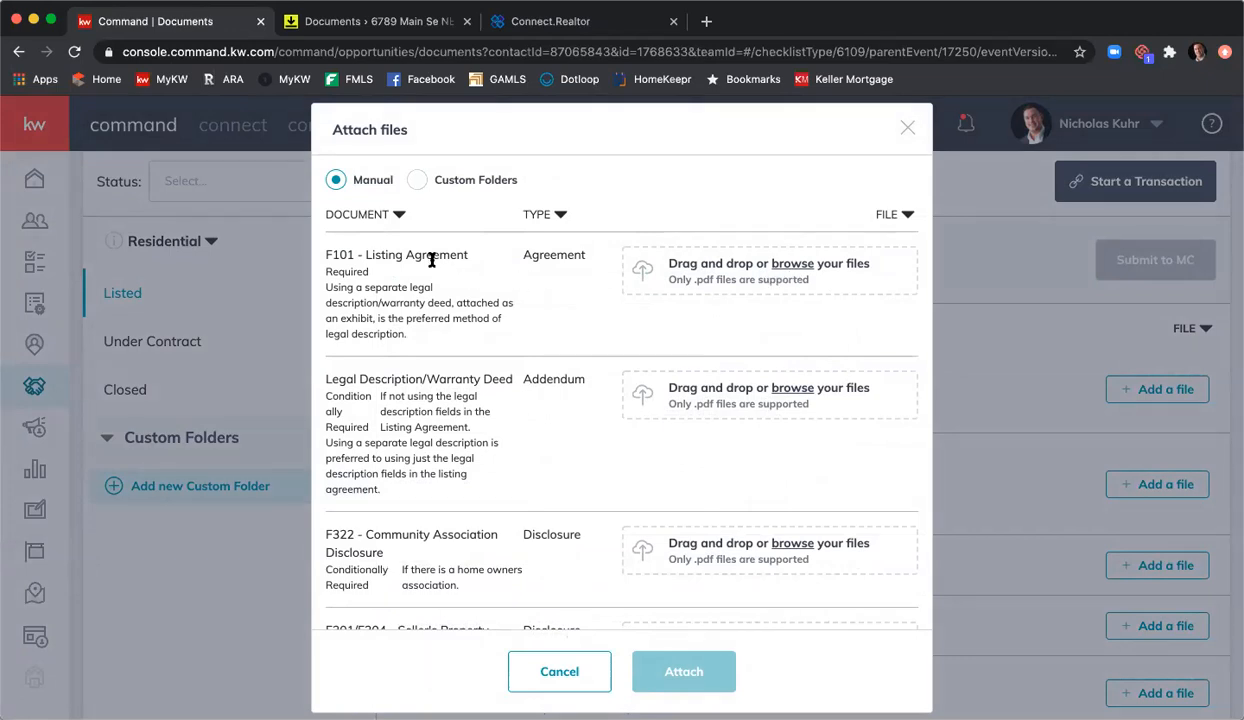
scroll(452, 363, down, 5)
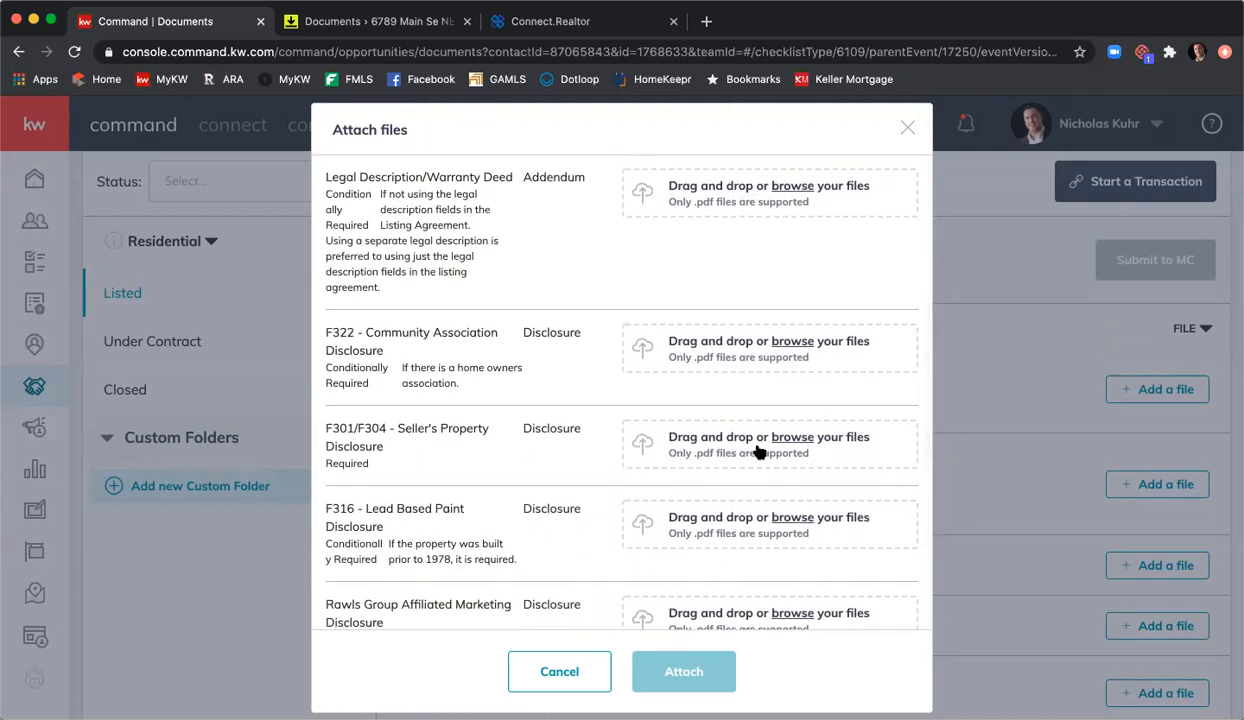
scroll(739, 452, down, 3)
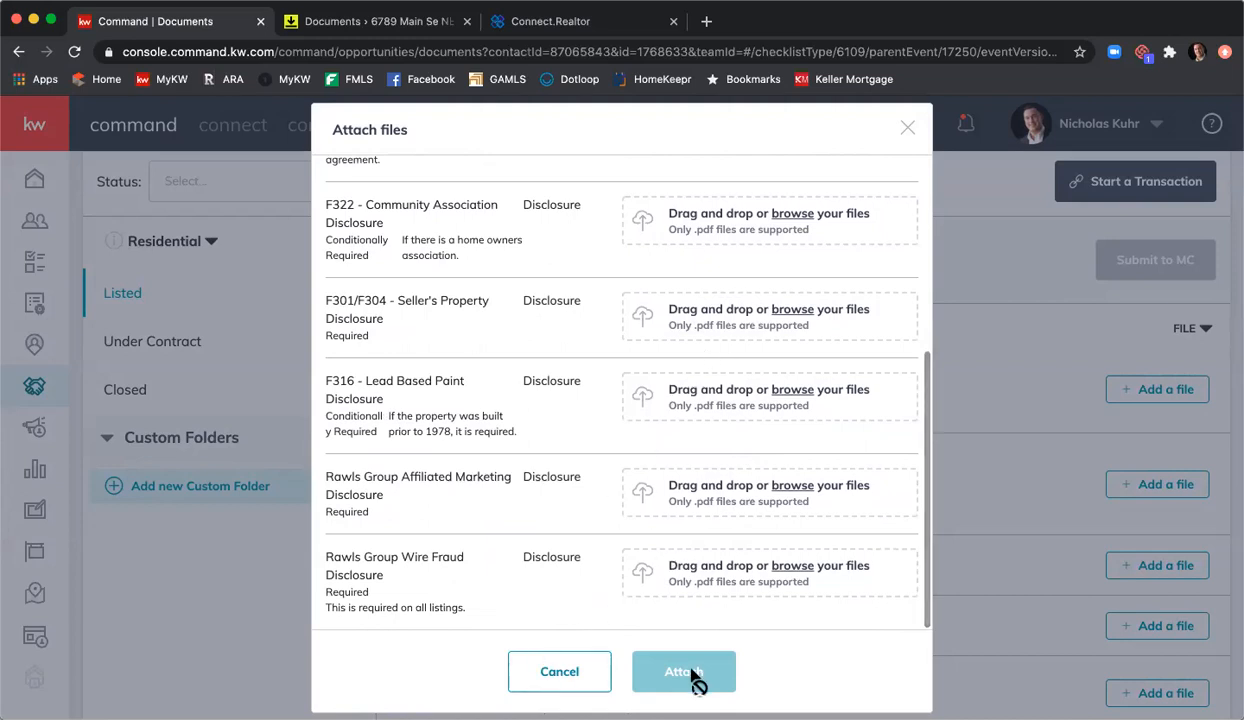
click(559, 672)
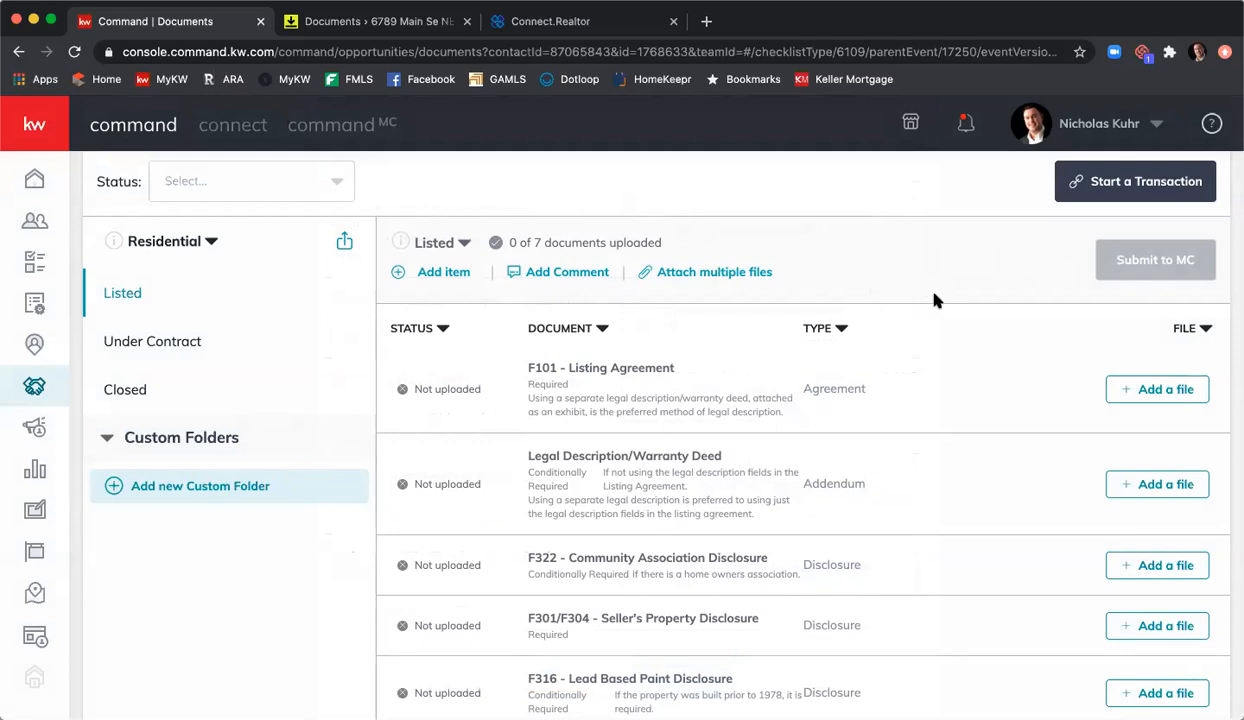
Step: Download the F101 - Signed Exclusive Seller Listing Agreement as a PDF from DocuSign Rooms
click(378, 16)
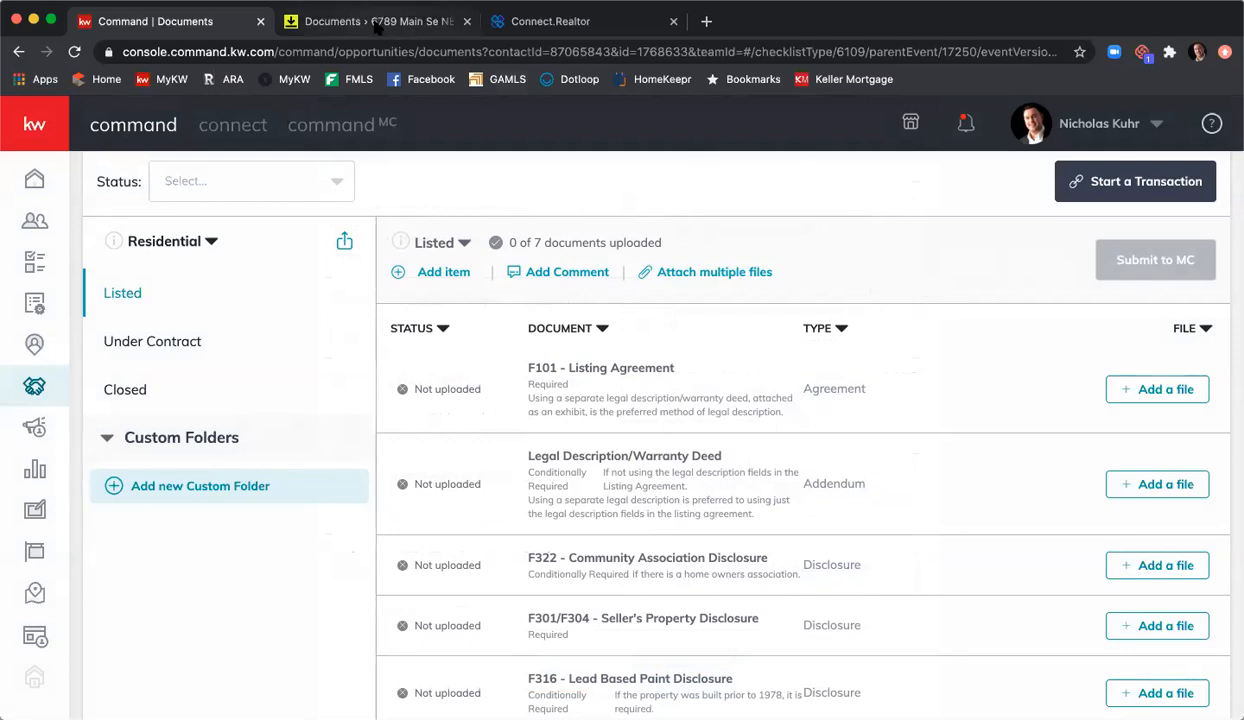
scroll(375, 345, up, 5)
scroll(388, 348, up, 6)
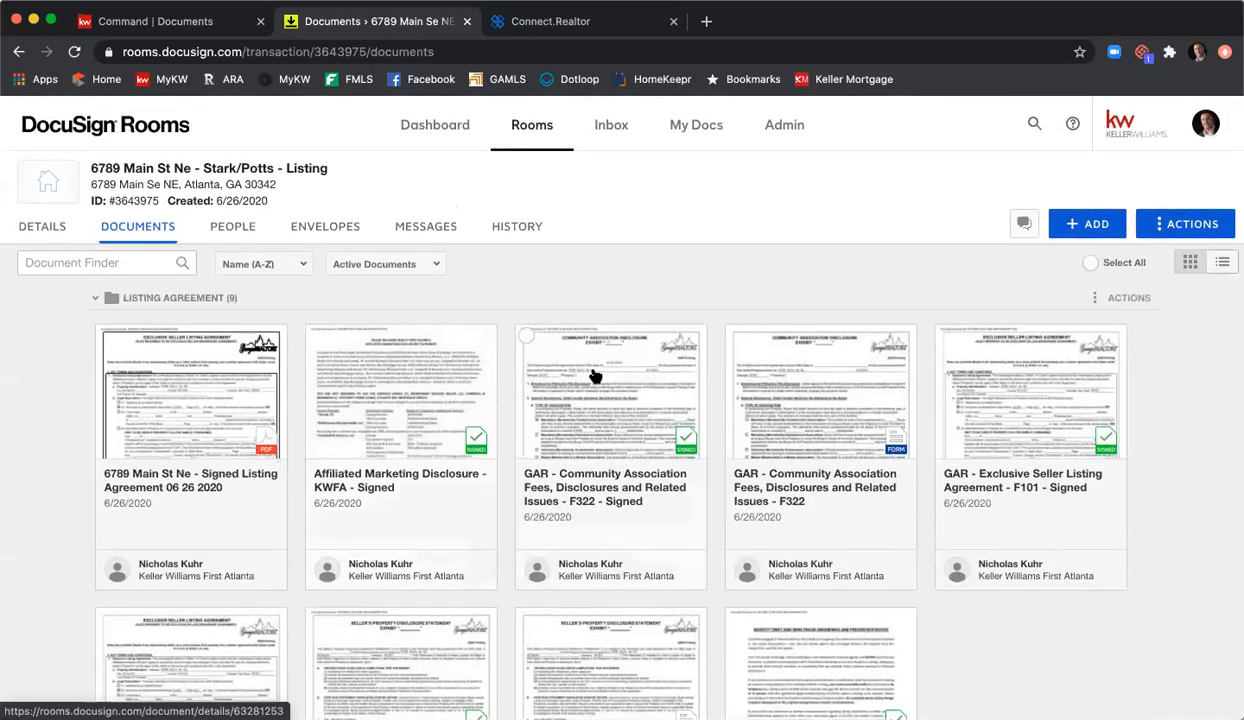
scroll(592, 375, down, 3)
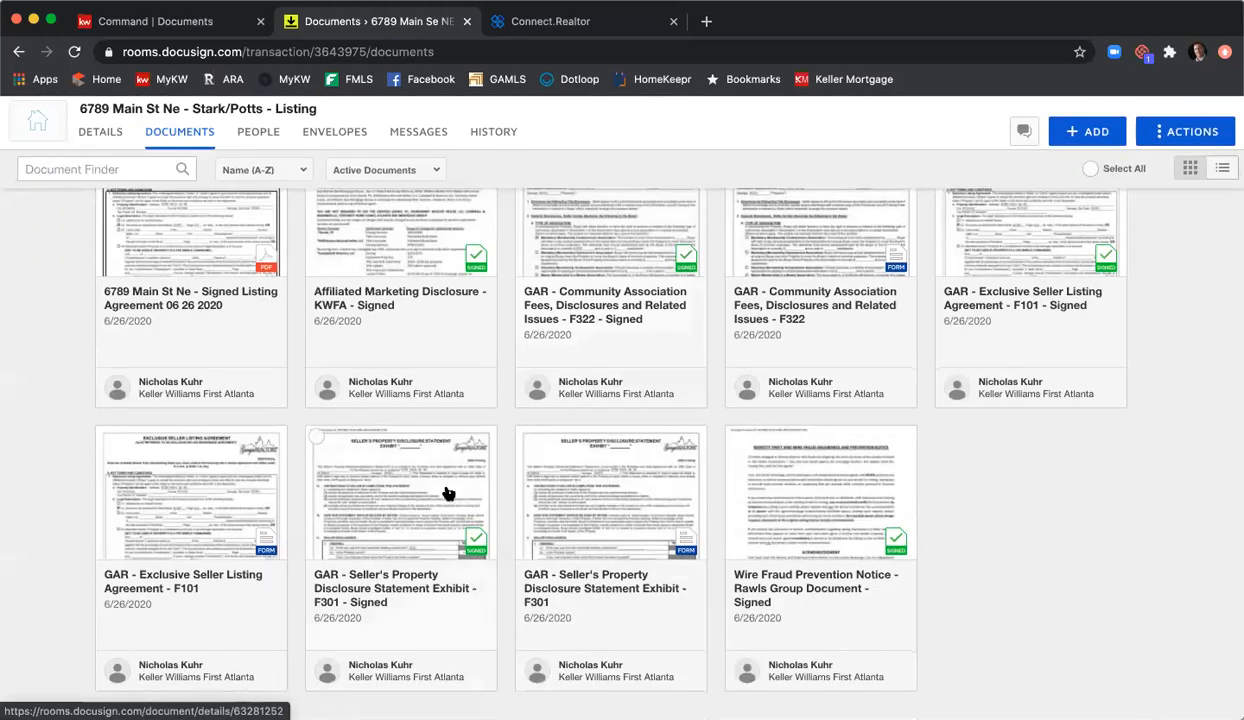
scroll(1000, 332, up, 1)
scroll(1022, 332, up, 2)
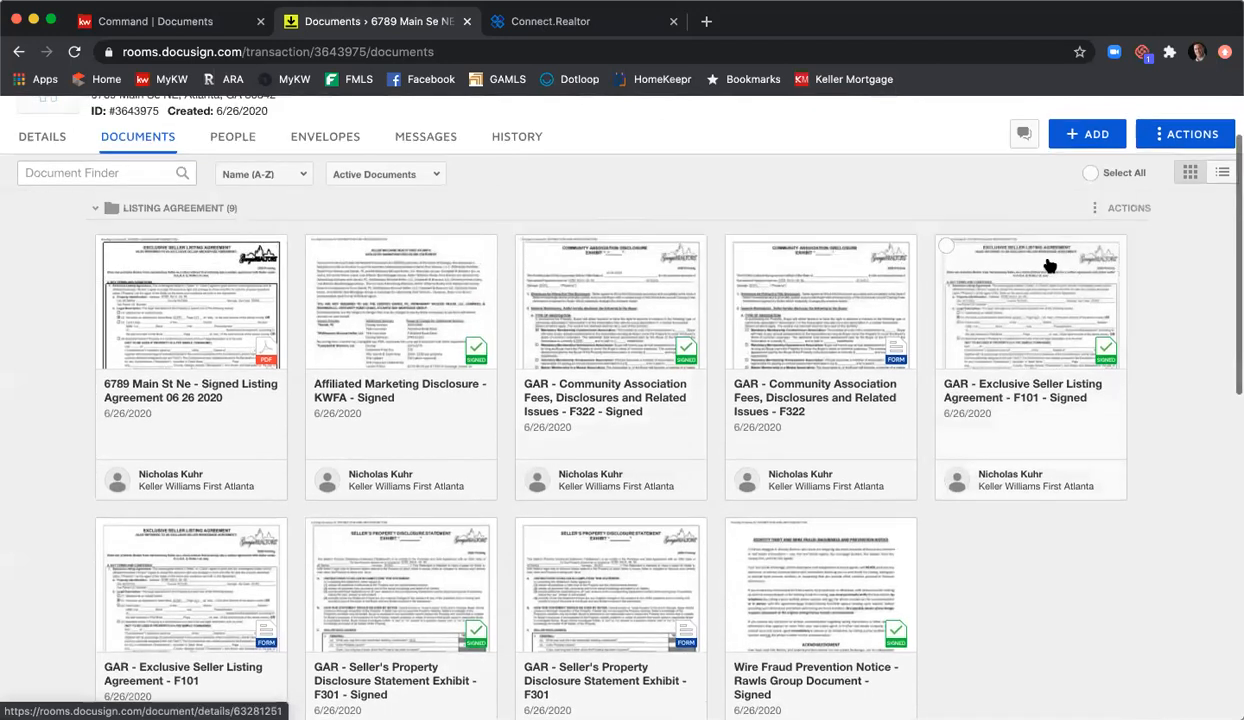
click(946, 249)
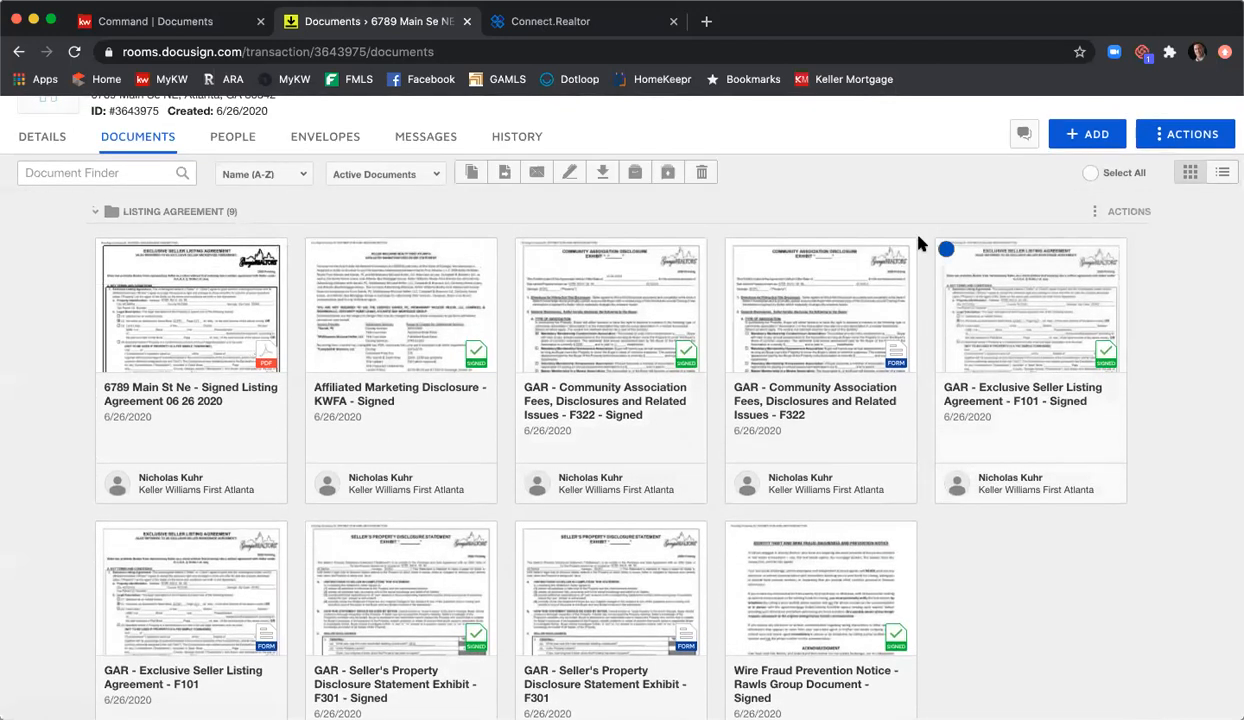
click(603, 173)
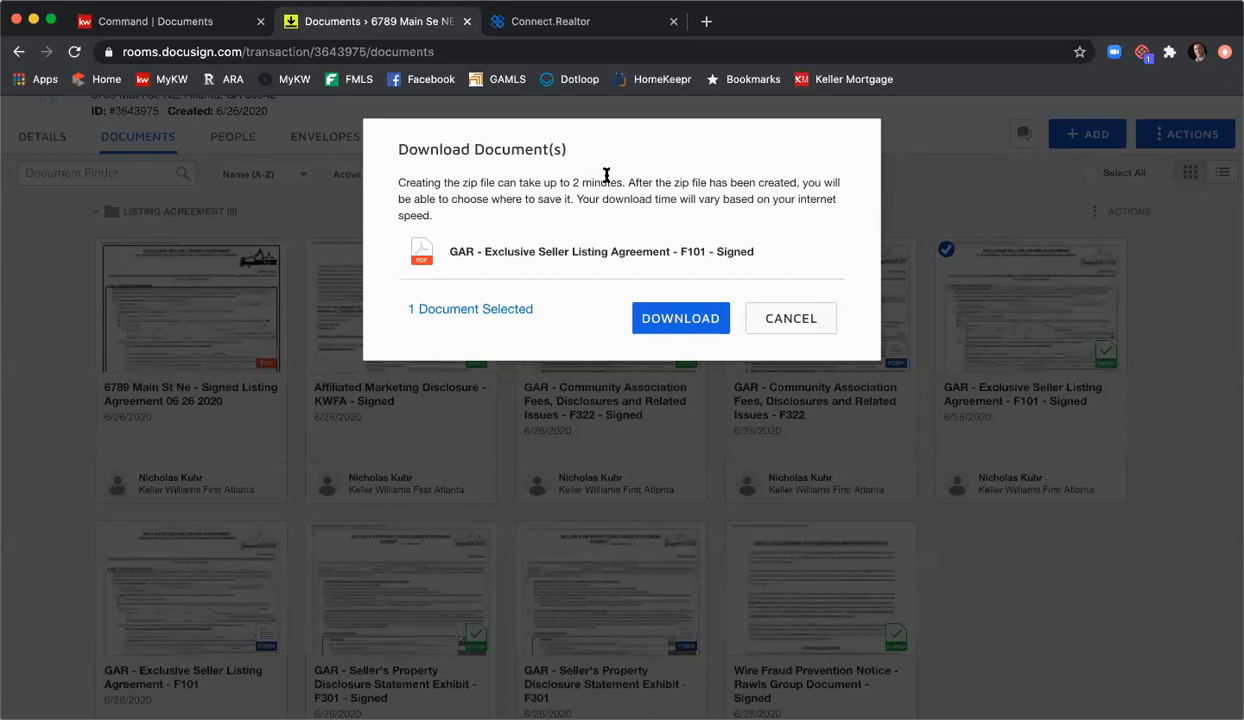
click(690, 318)
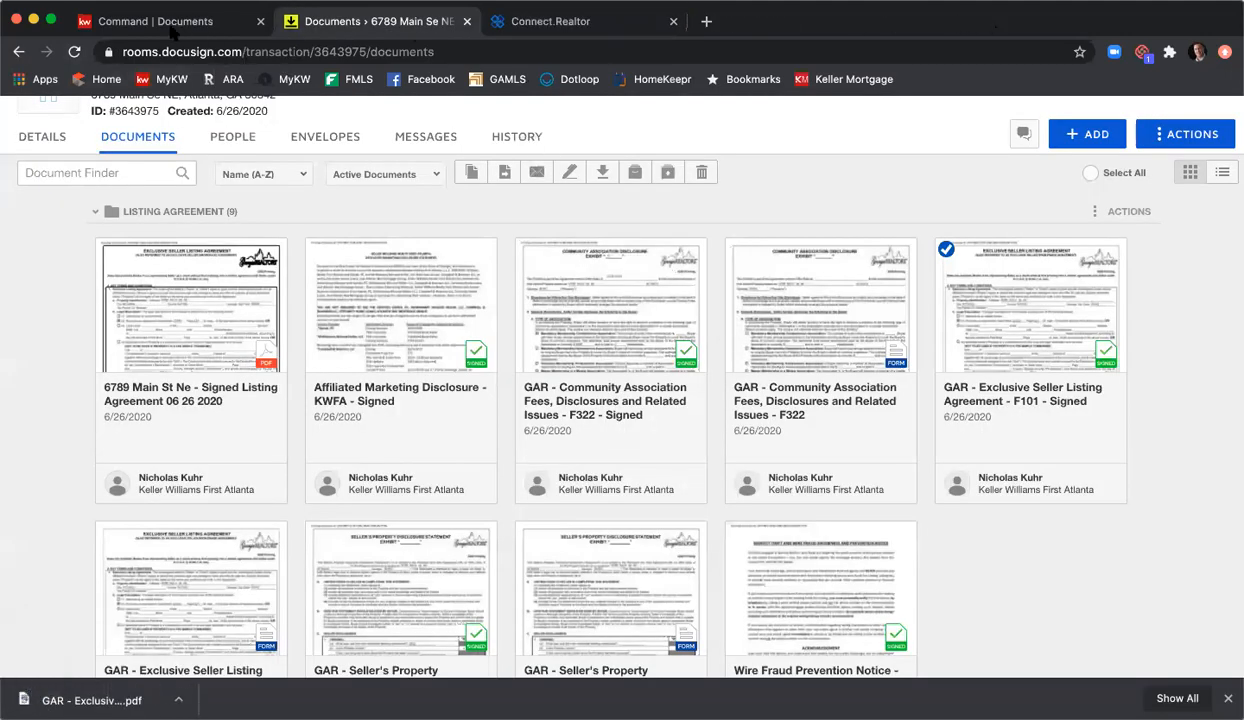
key(super+1)
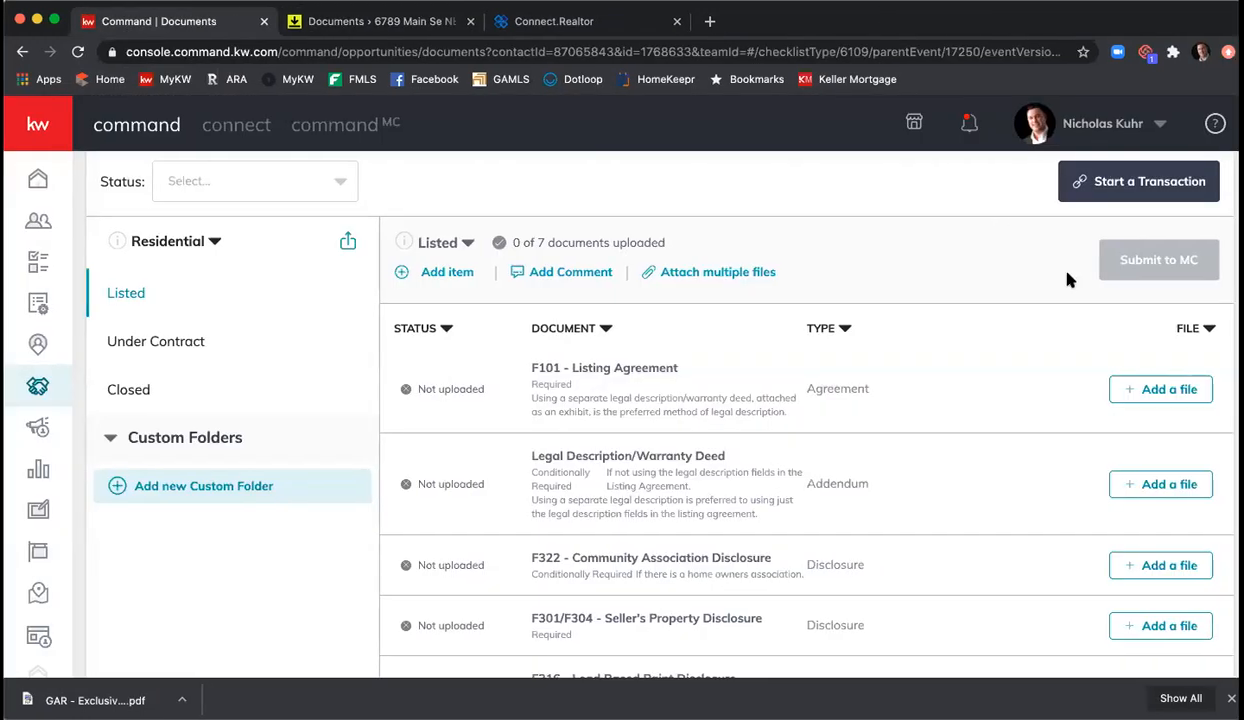
Step: Upload the signed listing agreement PDF to F101 in KW Command, making 1 of 7 uploaded
click(1137, 389)
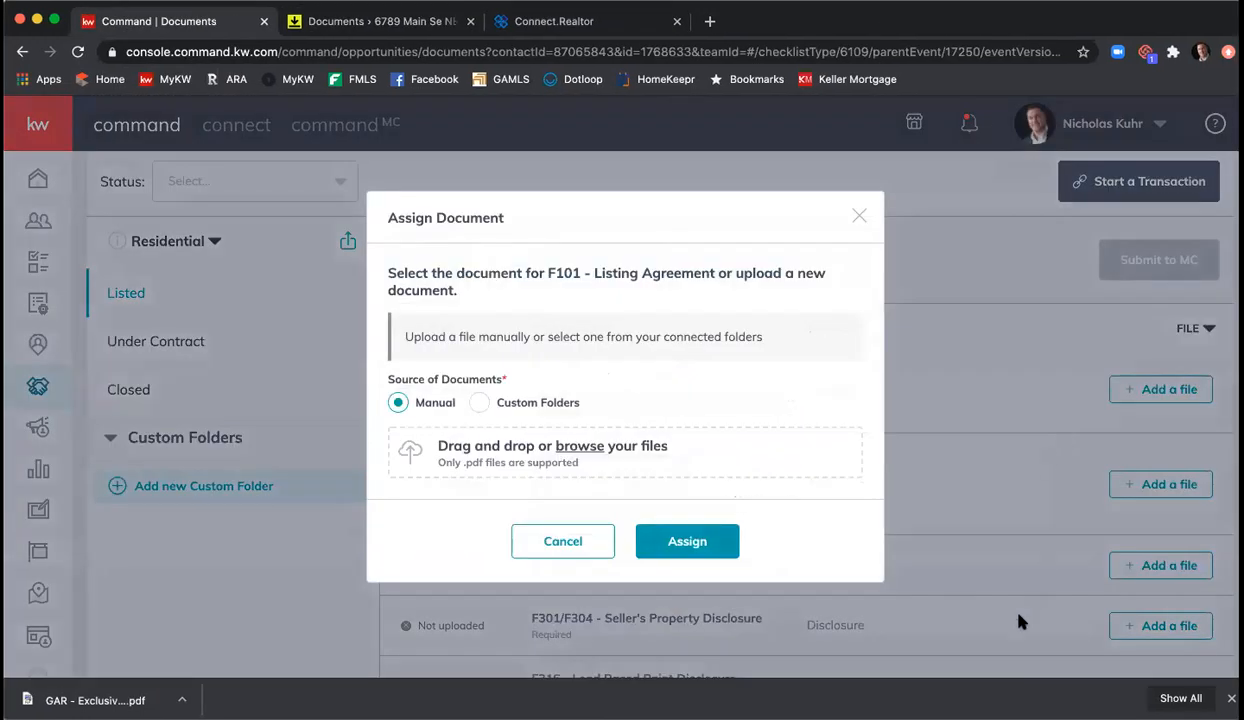
drag(1056, 613, 605, 446)
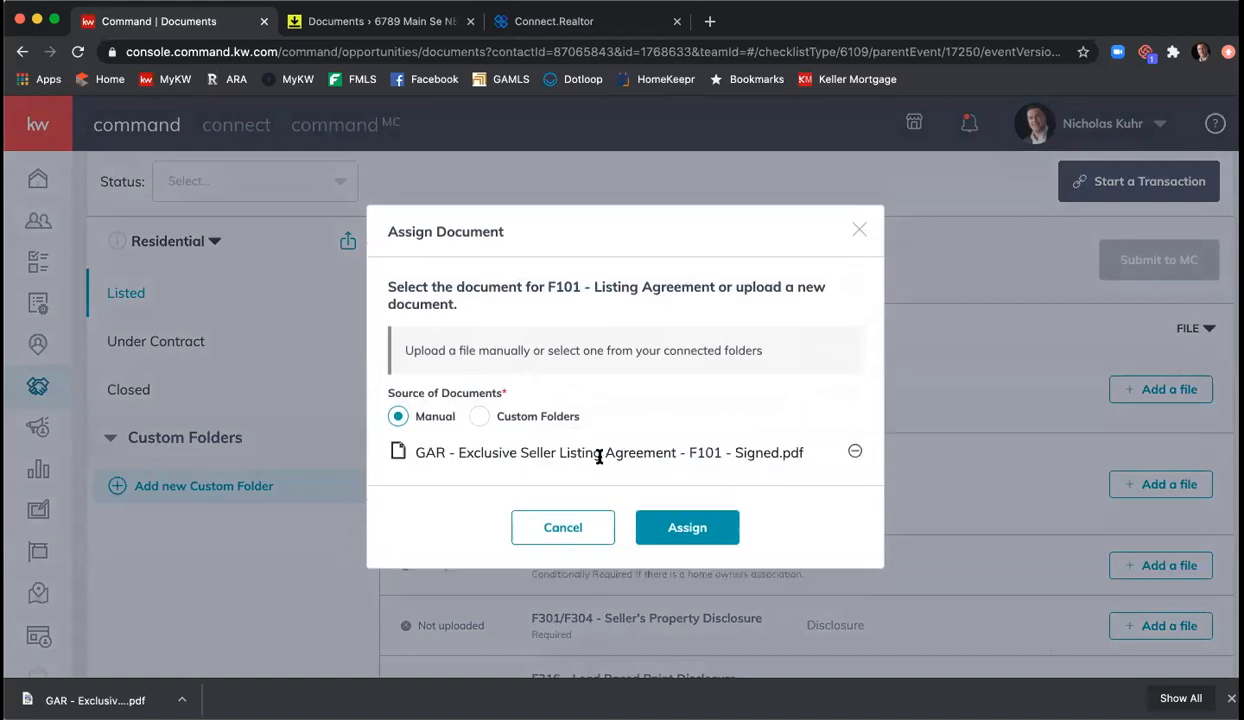
click(700, 524)
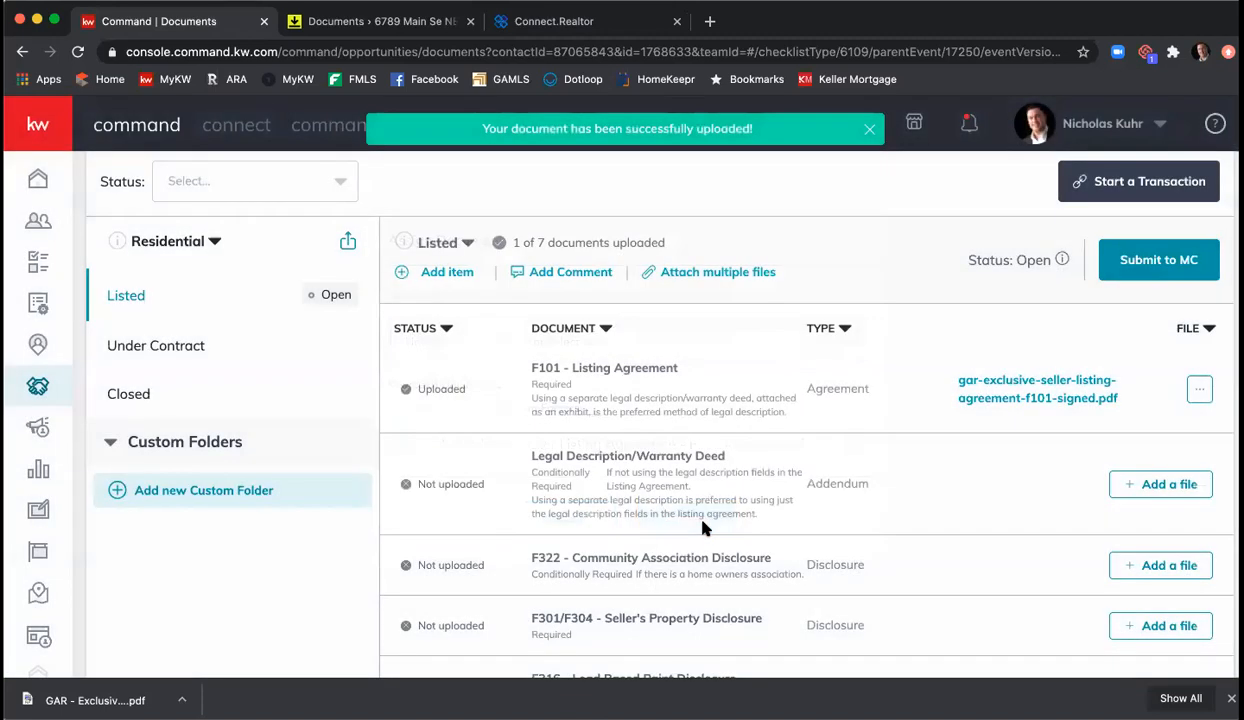